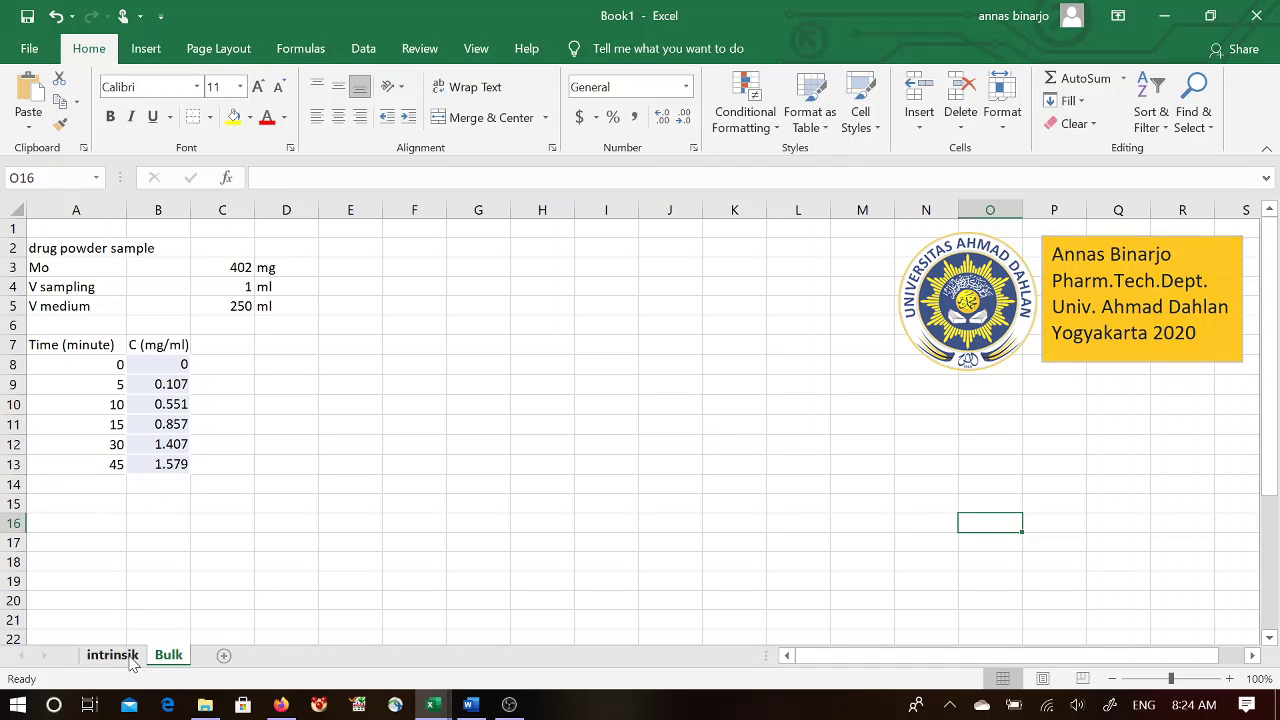
# Step: Switch to the intrinsik sheet and review the drug solubility and medium volume parameters
pyautogui.click(112, 655)
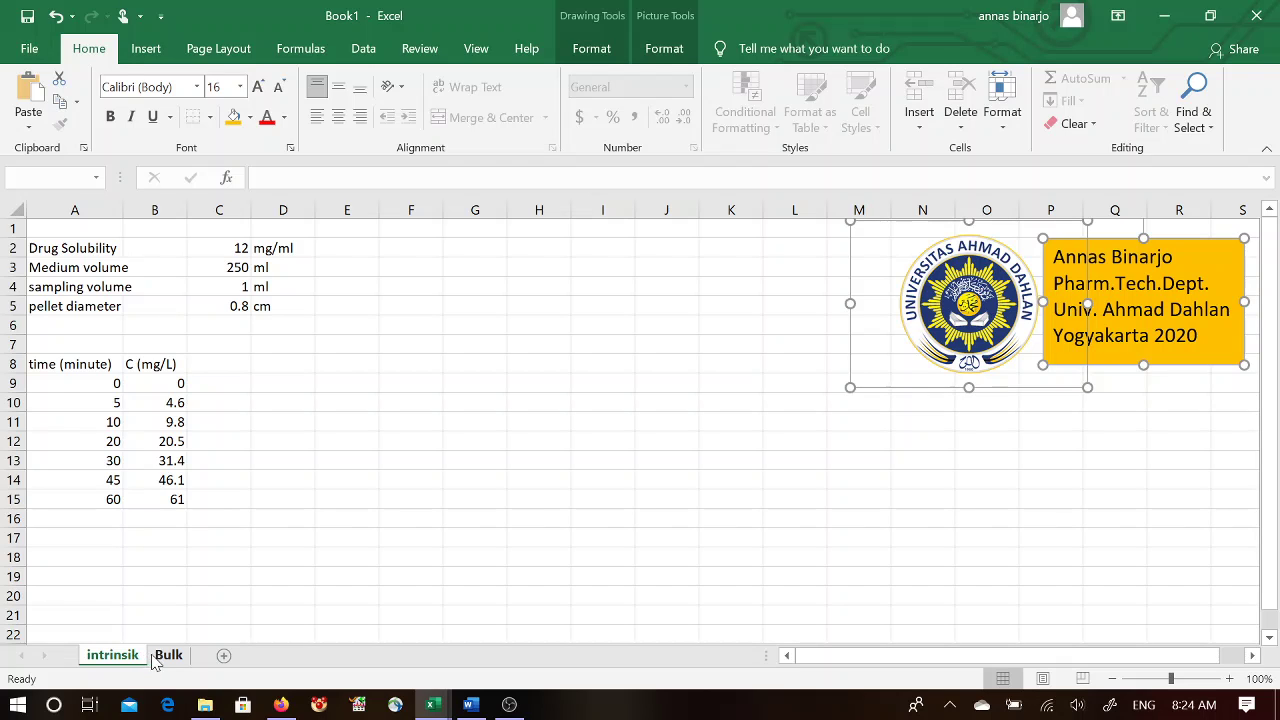
pyautogui.click(336, 576)
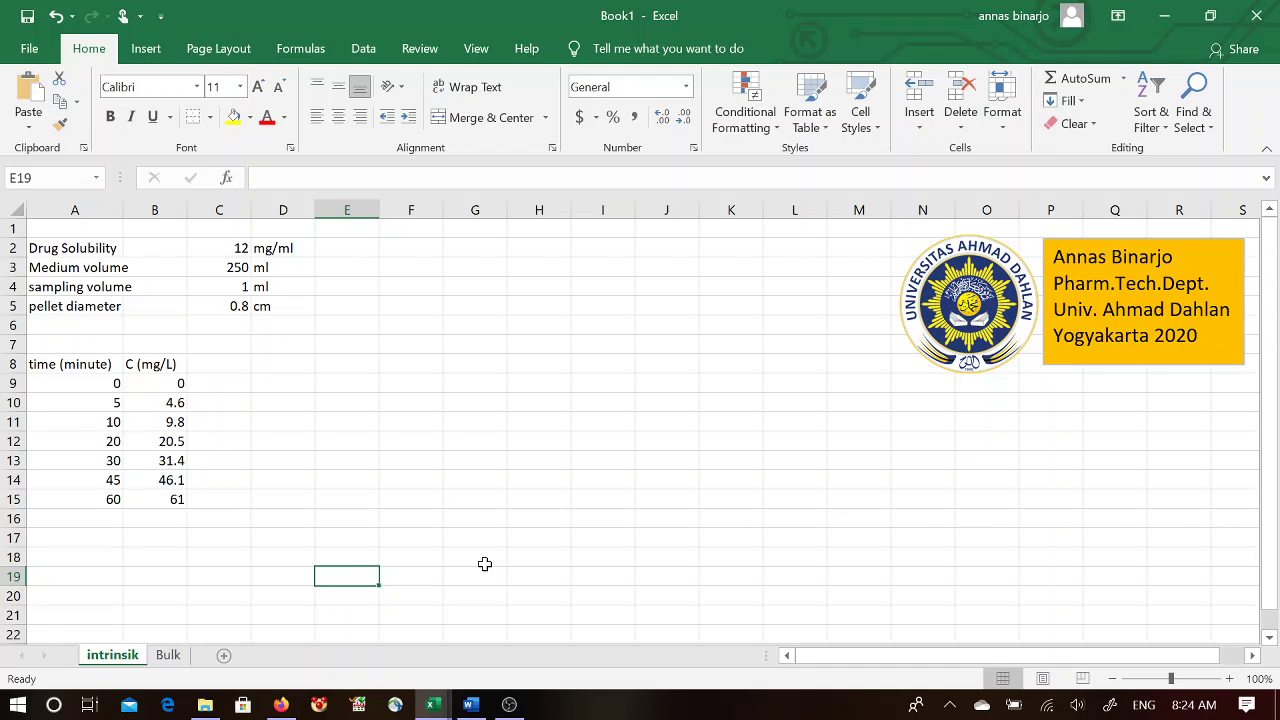
pyautogui.click(88, 253)
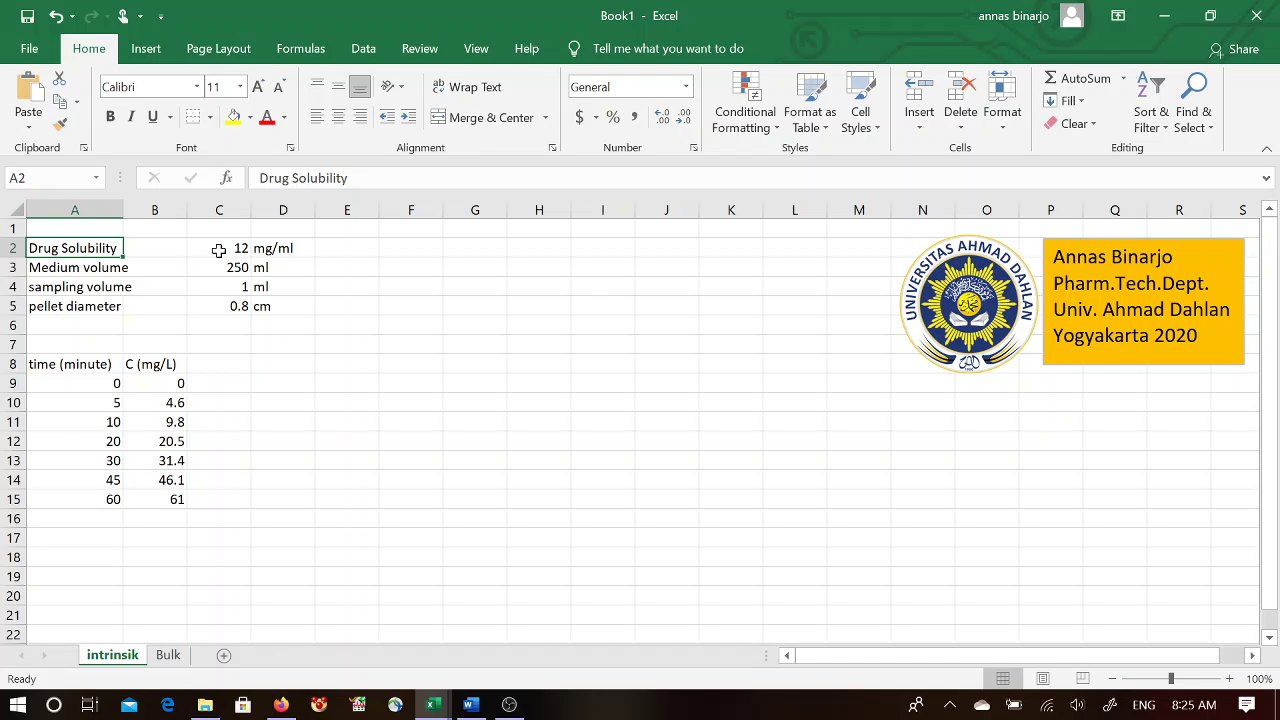
pyautogui.click(213, 267)
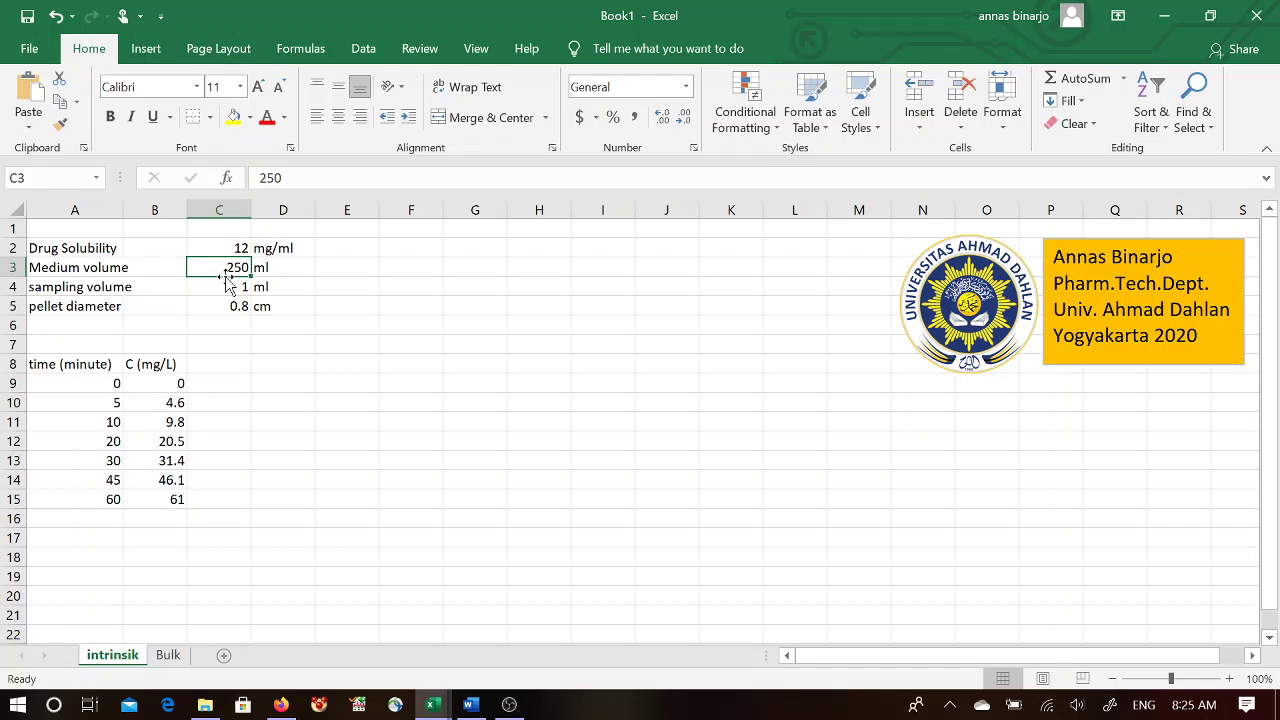
pyautogui.click(337, 268)
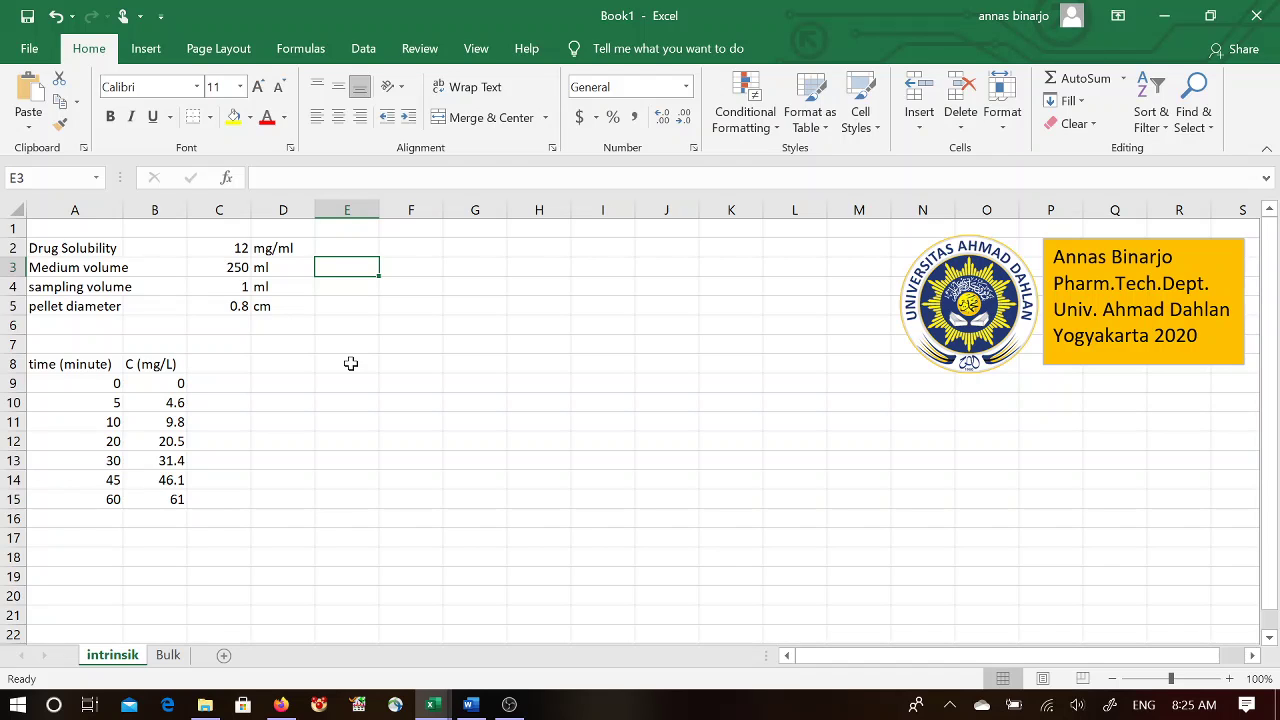
pyautogui.write('=')
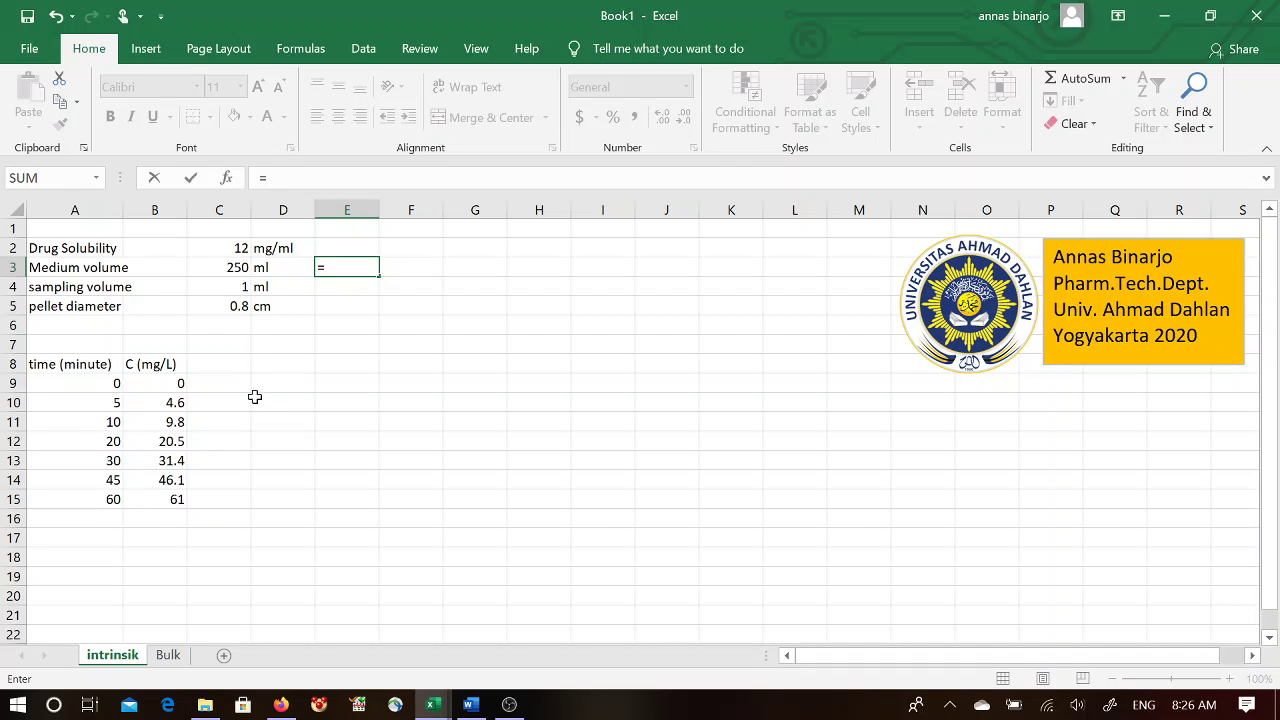
pyautogui.press('BackSpace')
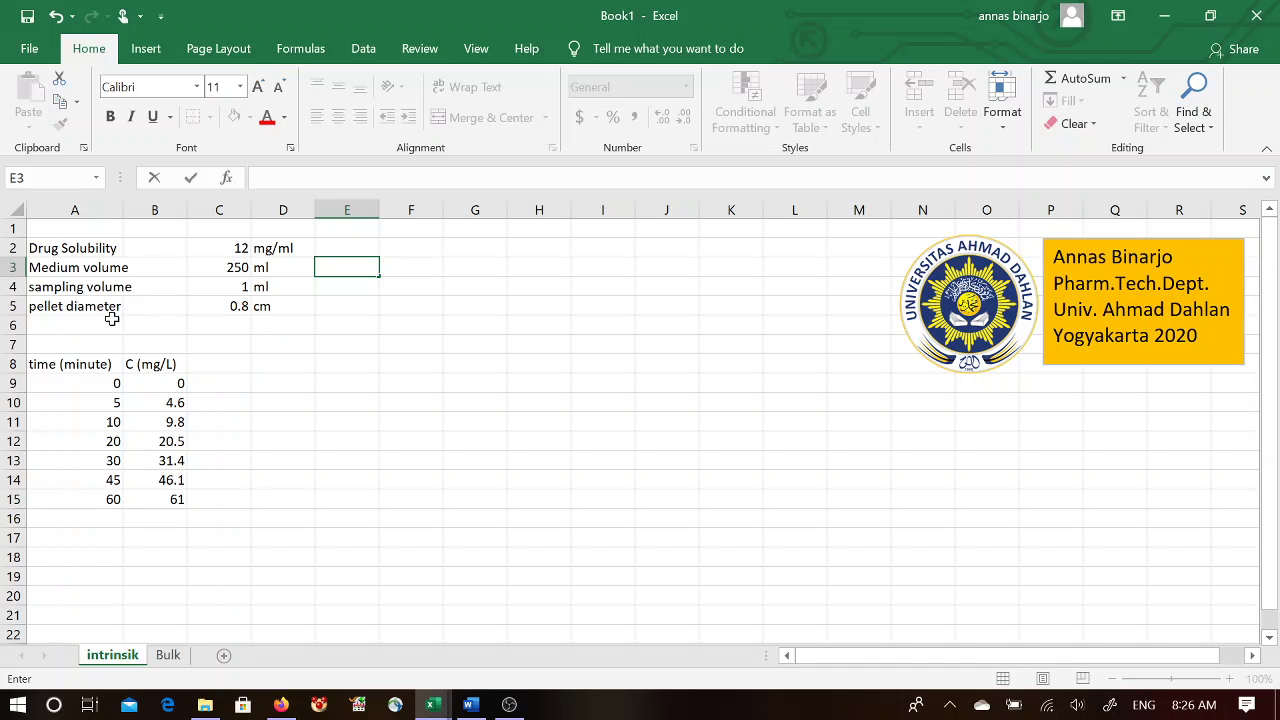
# Step: Highlight the zero-minute time and concentration cells, A9 and B9, with yellow fill
pyautogui.click(228, 306)
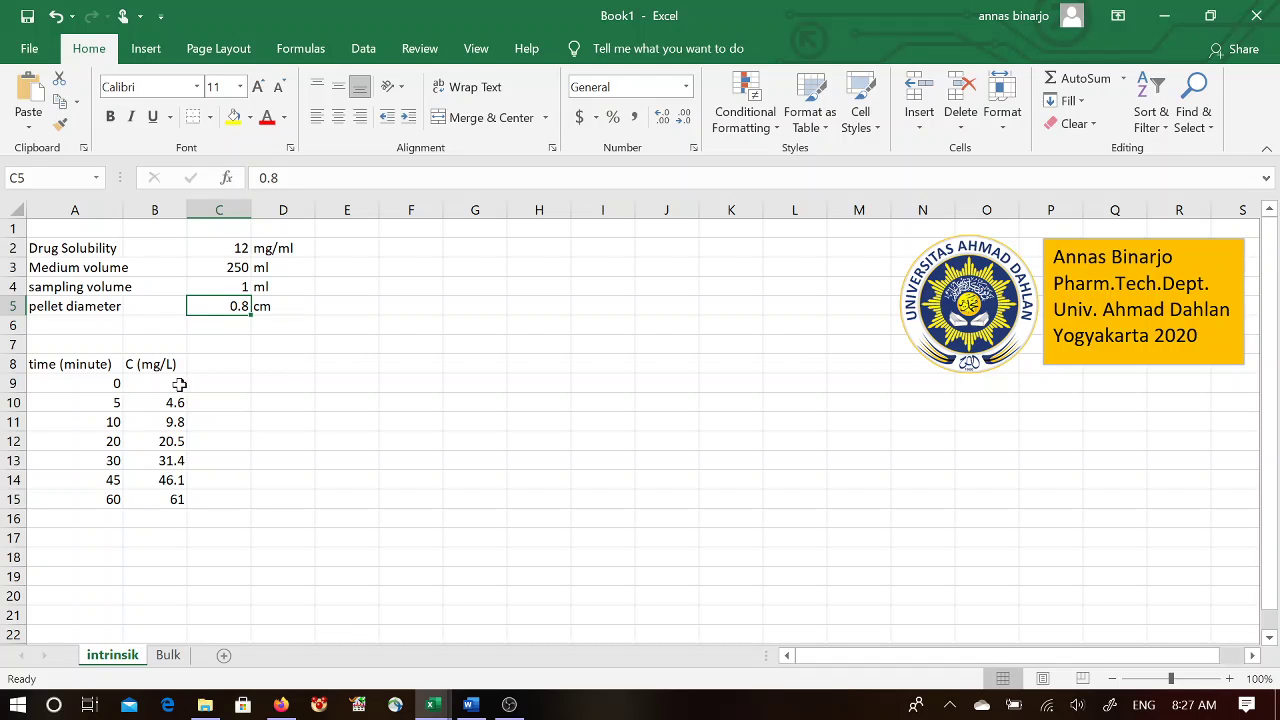
pyautogui.click(94, 402)
pyautogui.click(93, 383)
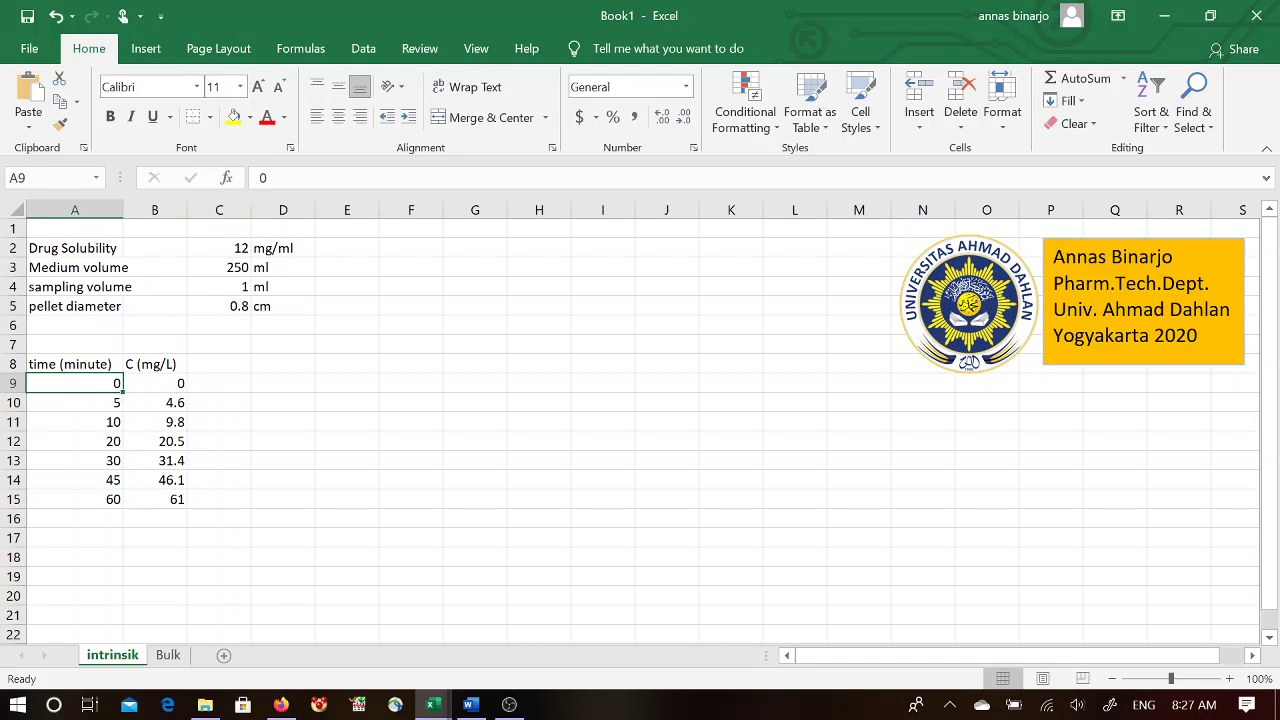
pyautogui.click(233, 117)
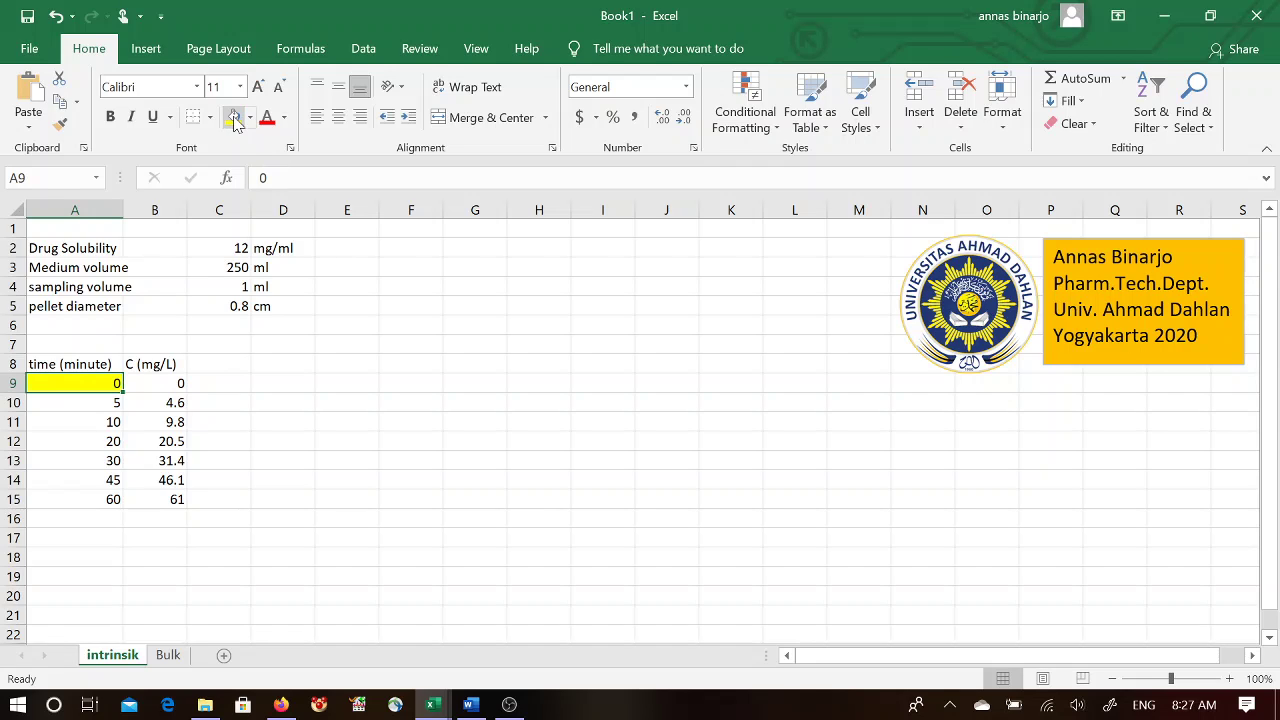
pyautogui.click(167, 384)
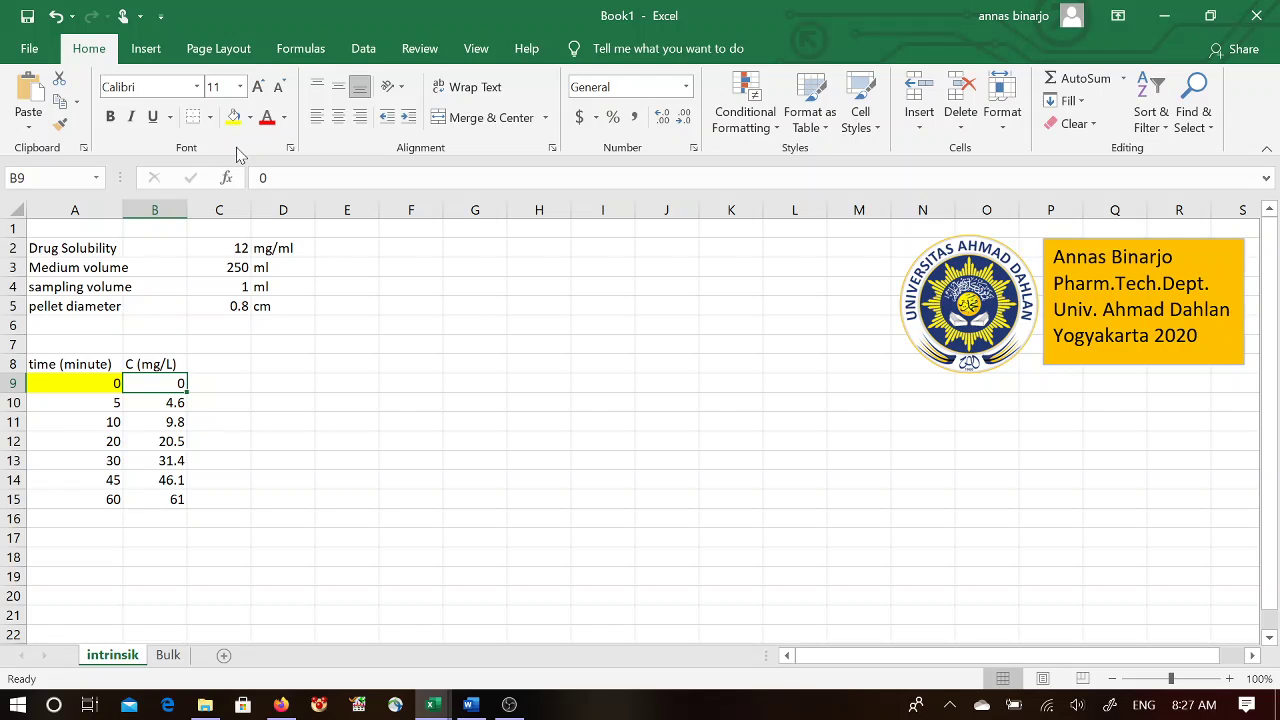
pyautogui.click(233, 117)
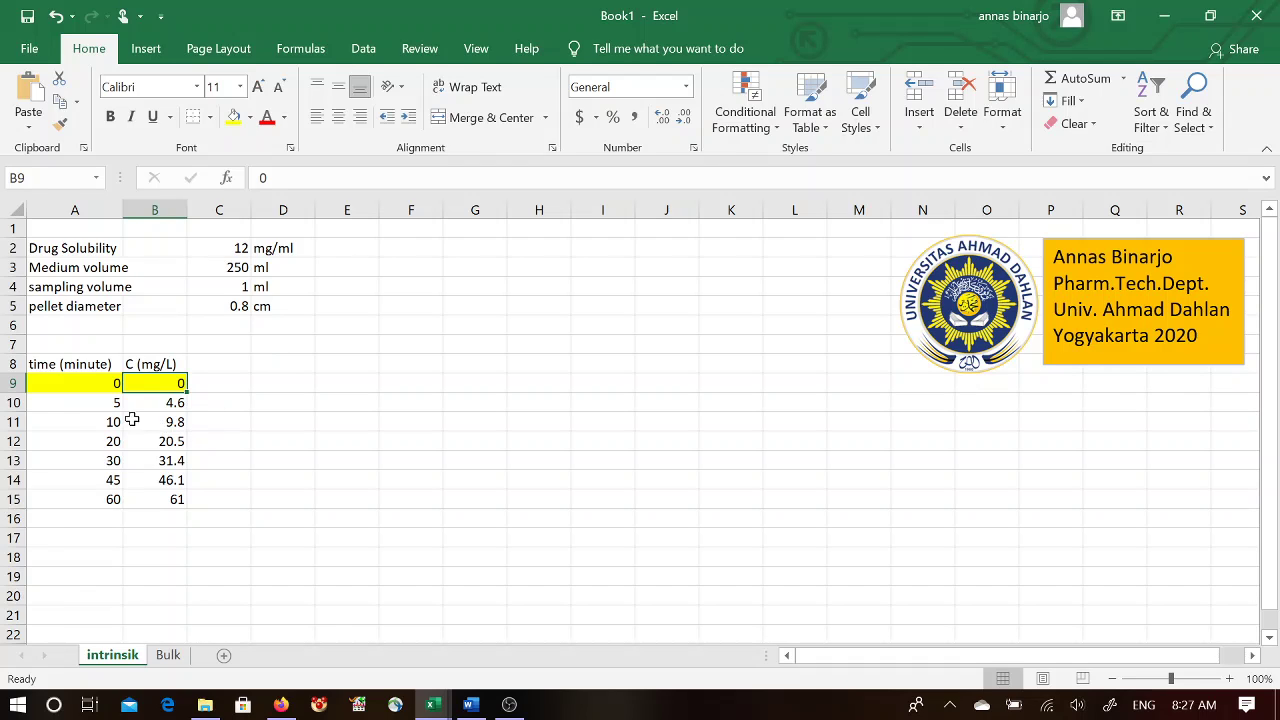
# Step: Review the sampling times and concentrations, and compare the drug solubility unit with the concentration column's unit
pyautogui.click(99, 406)
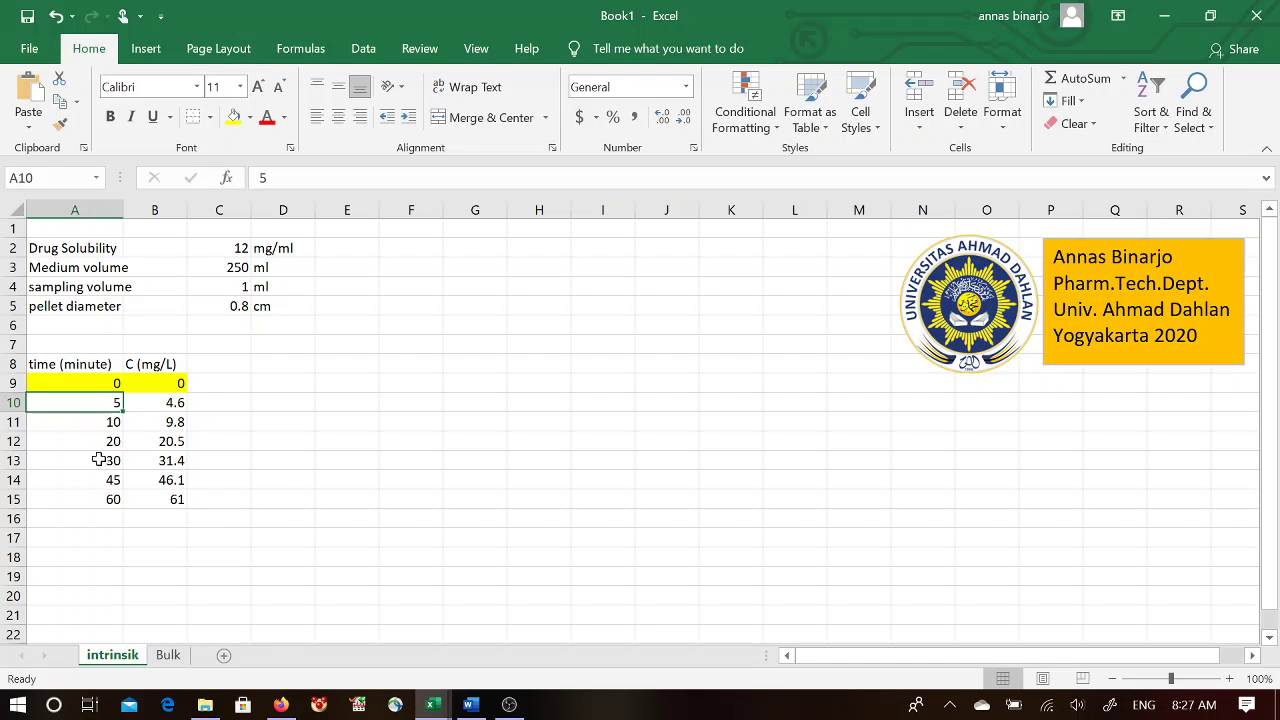
pyautogui.click(97, 497)
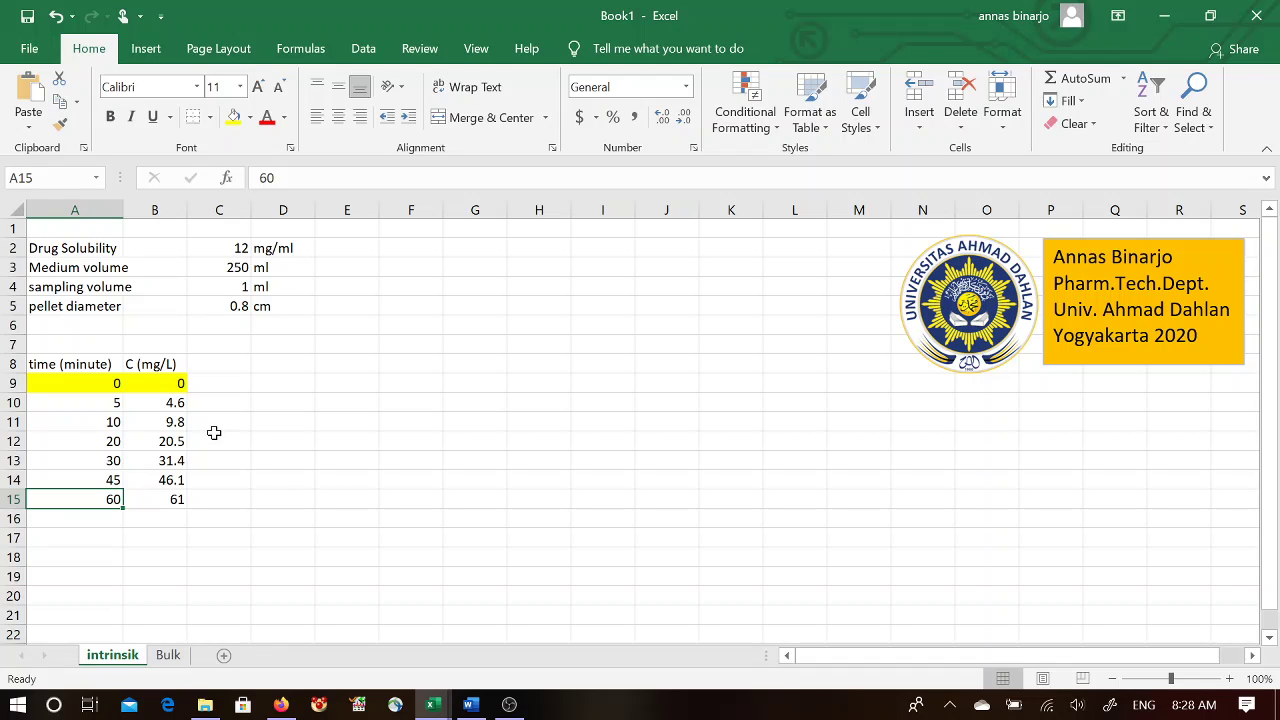
pyautogui.click(170, 401)
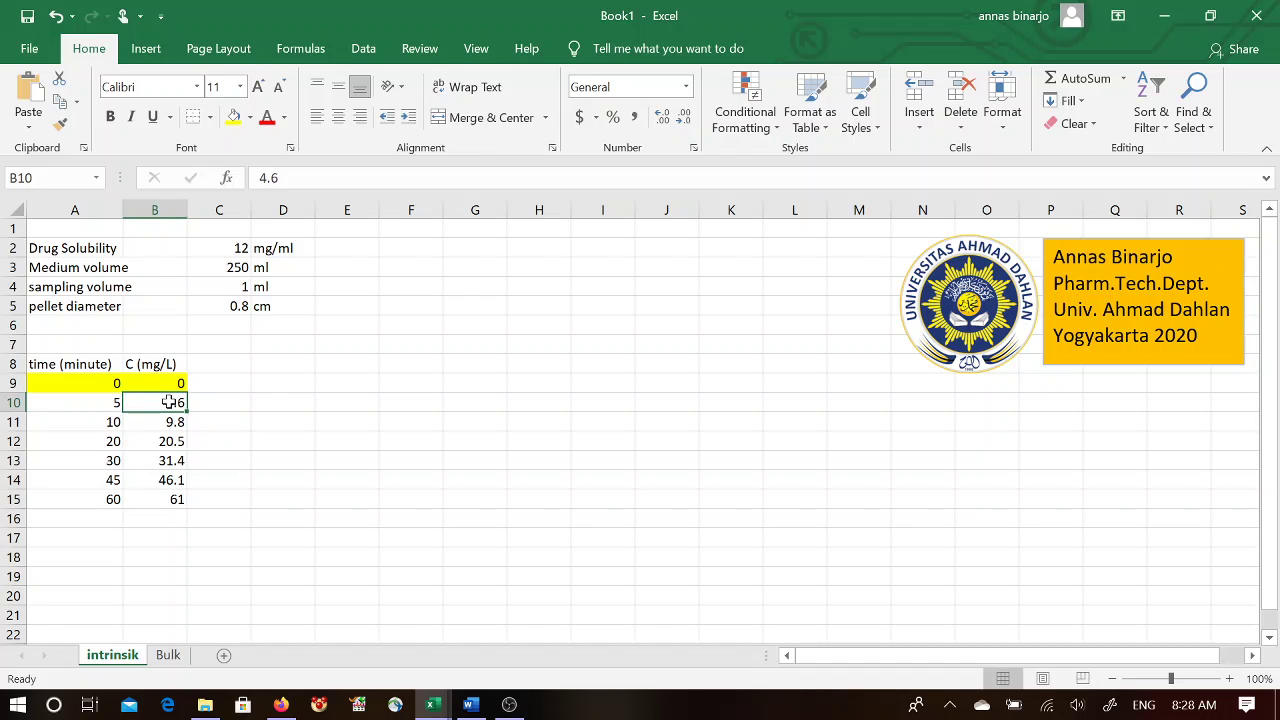
pyautogui.click(227, 246)
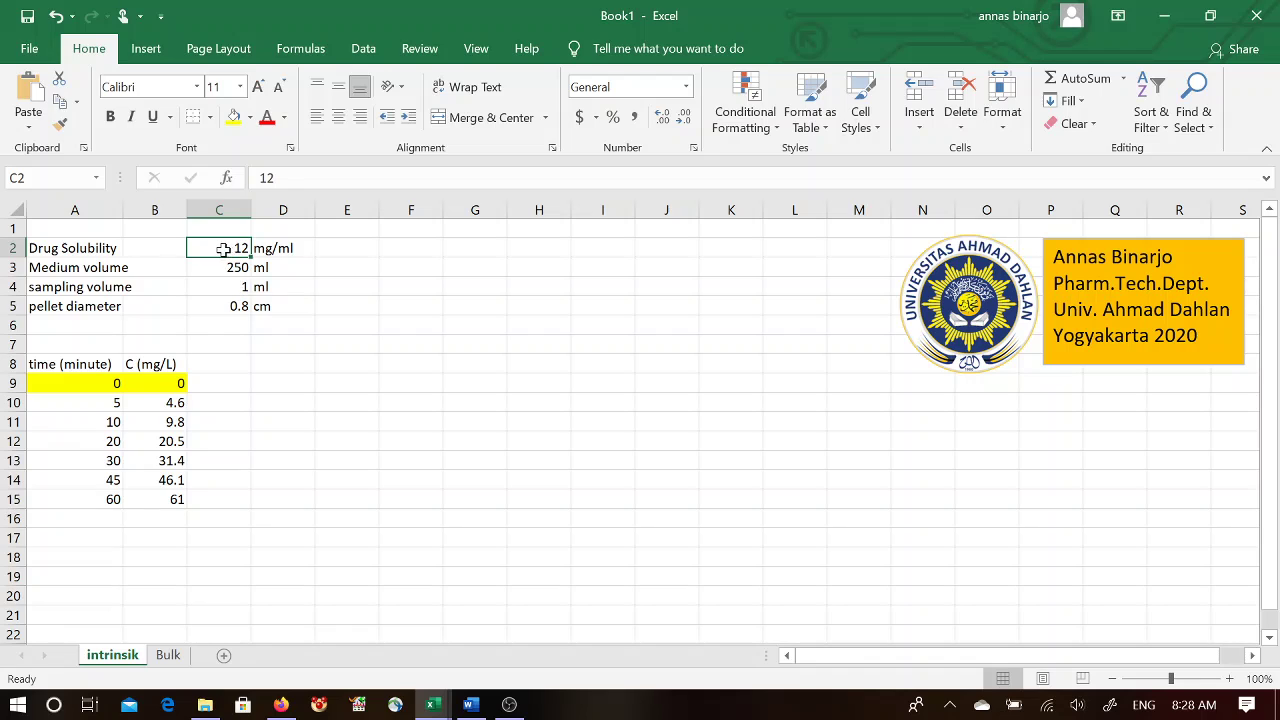
pyautogui.click(356, 251)
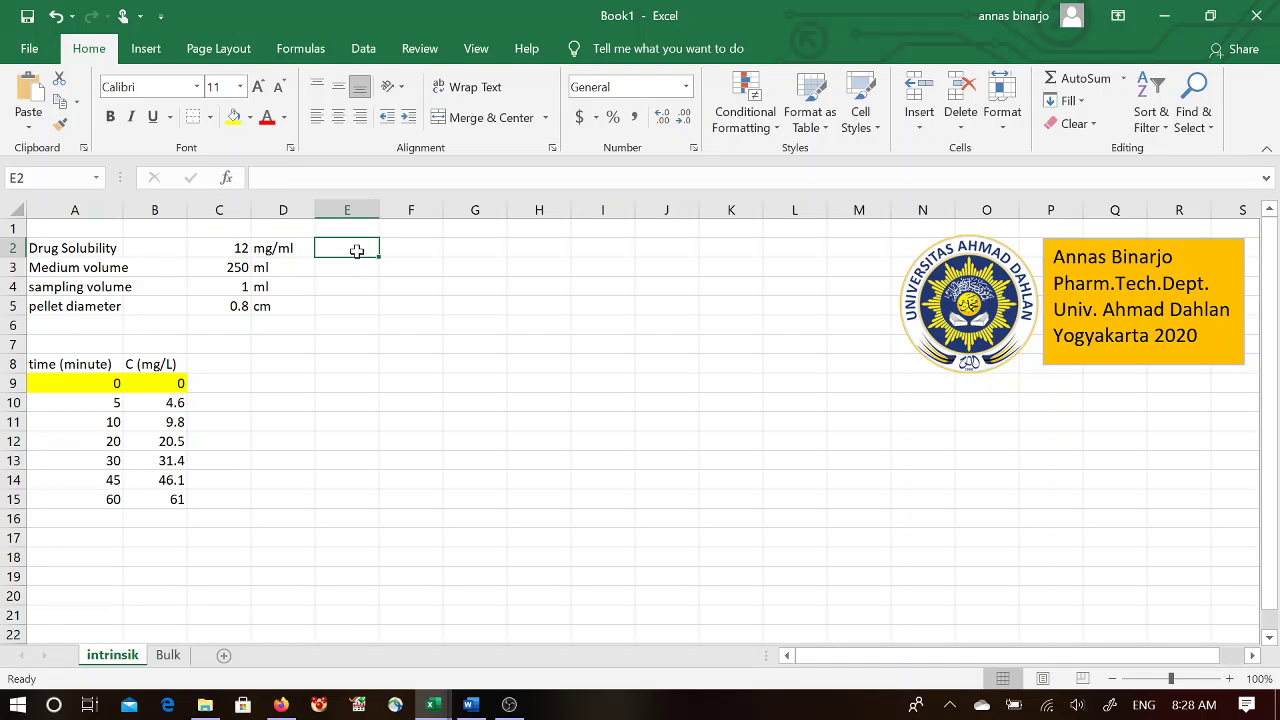
pyautogui.click(150, 365)
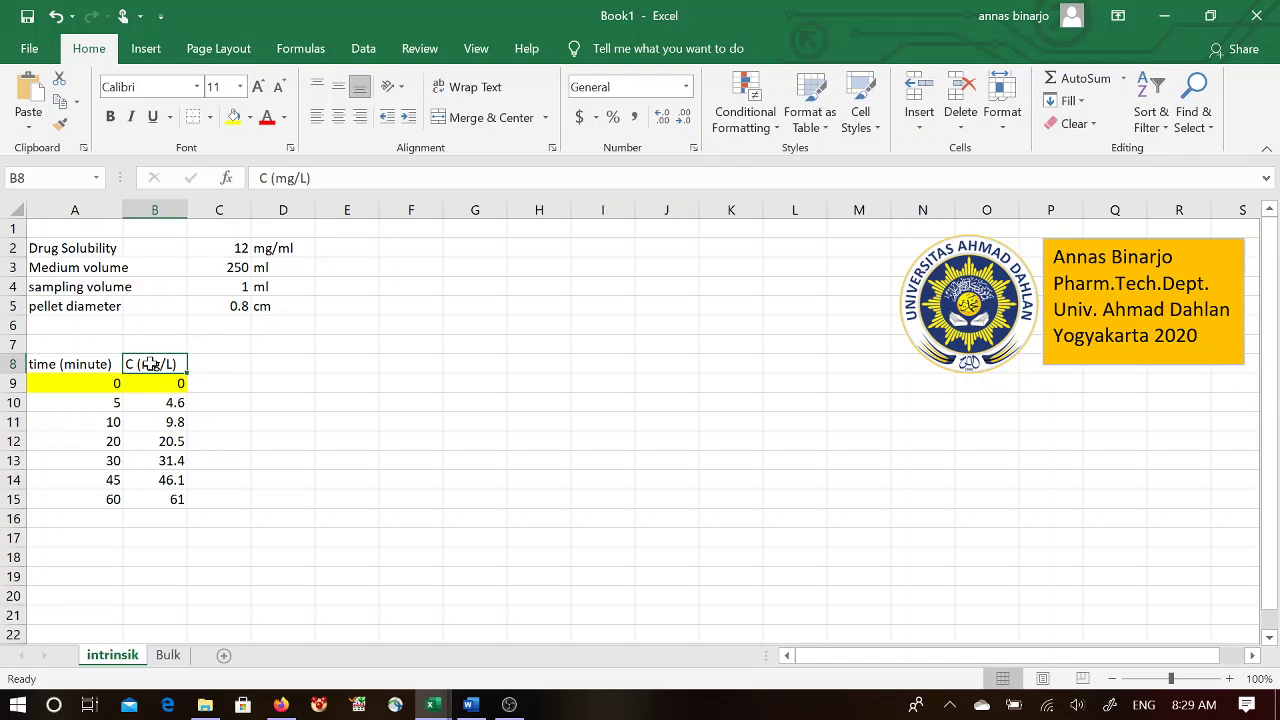
# Step: Convert the drug solubility in E2 with the formula =1000*C2 and label its unit mg/L in F2
pyautogui.click(368, 248)
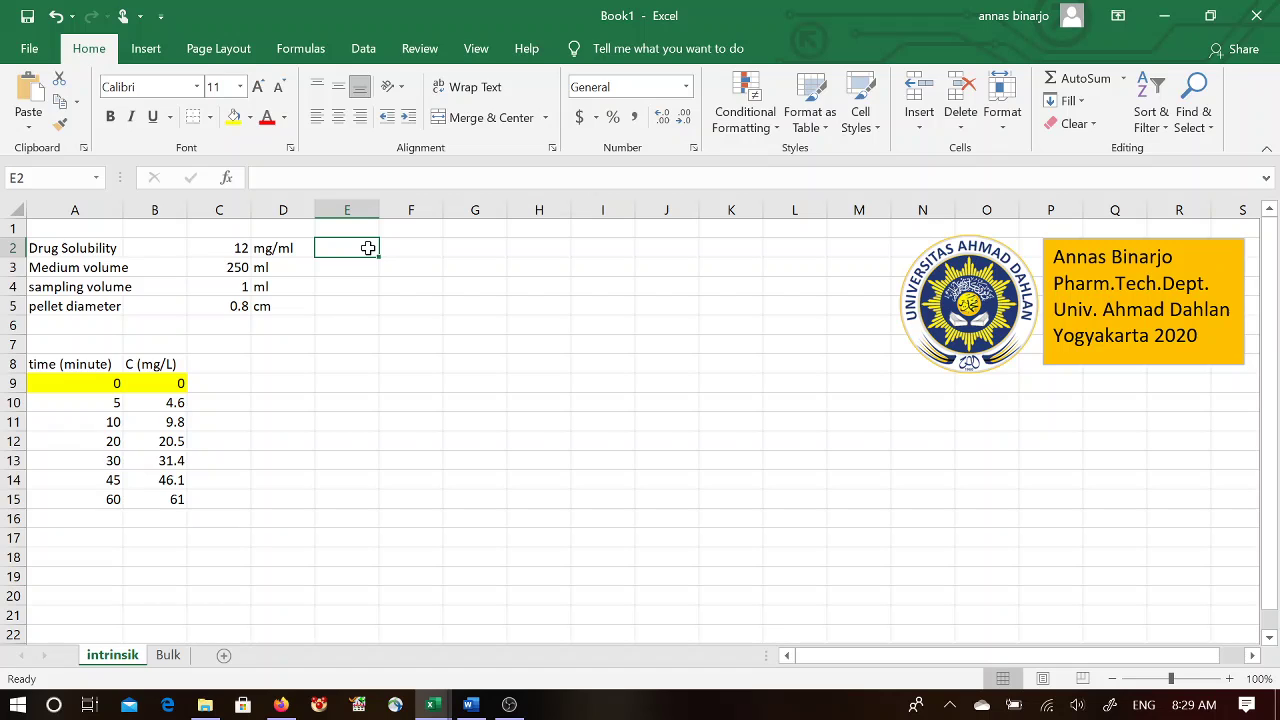
pyautogui.write('=')
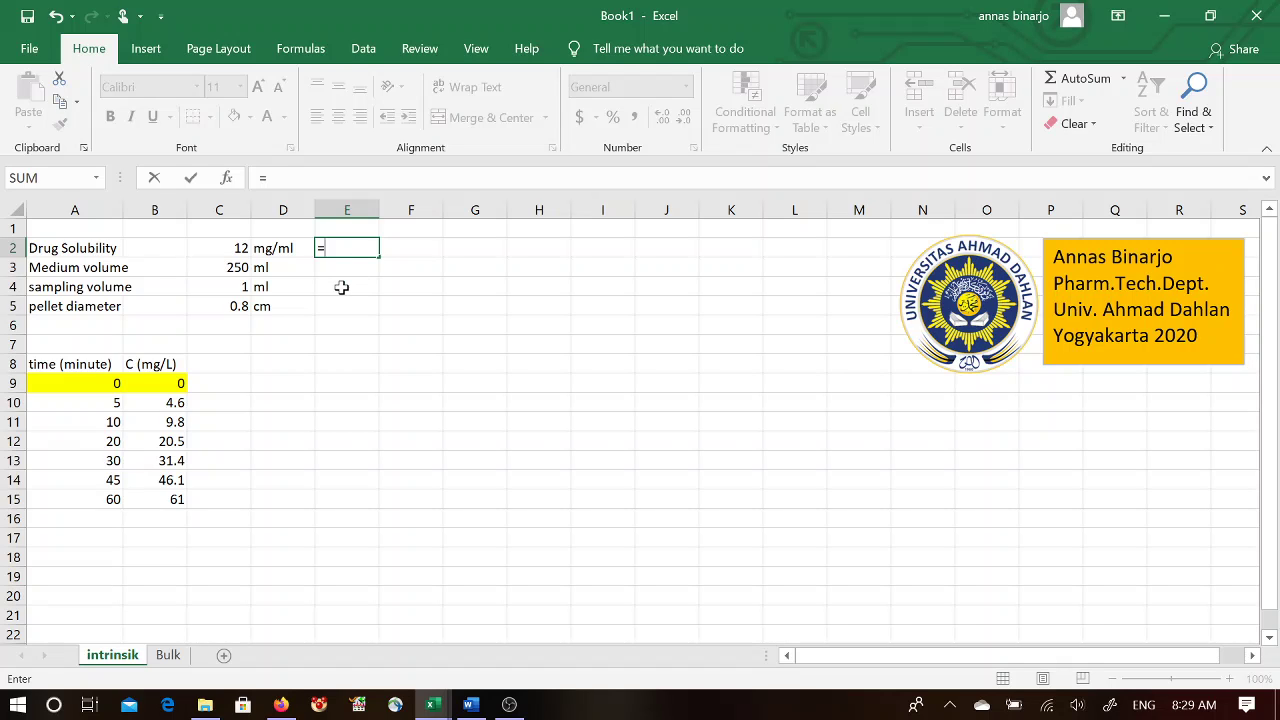
pyautogui.write('1000*')
pyautogui.click(231, 248)
pyautogui.press('Return')
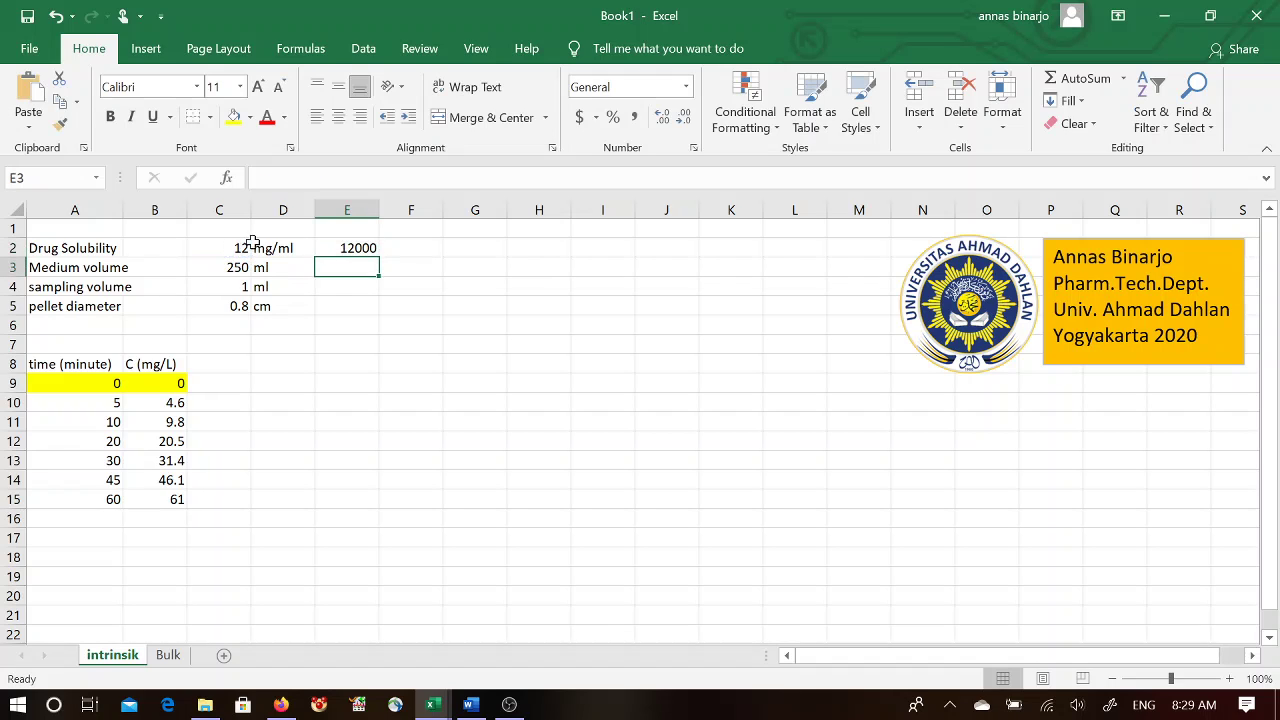
pyautogui.click(397, 252)
pyautogui.write('mg')
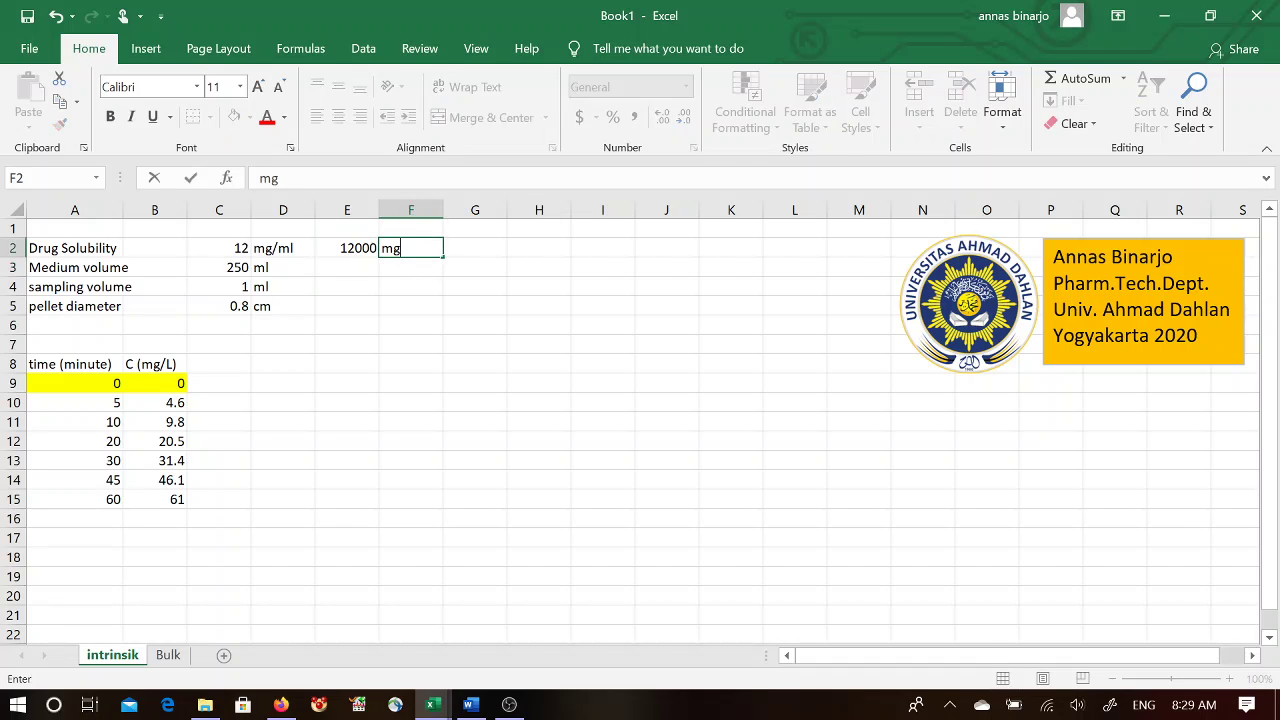
pyautogui.write('/L')
pyautogui.click(158, 364)
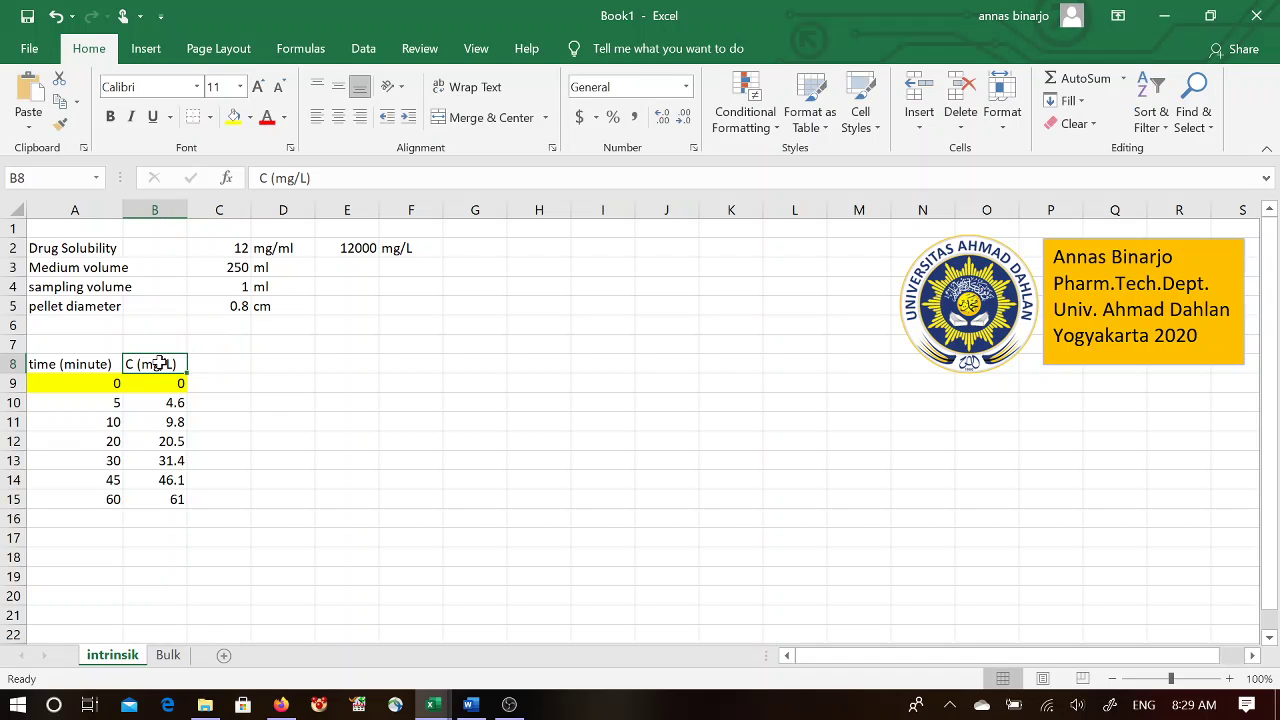
# Step: Enter the column header Cs/C in C8, beside the concentration header
pyautogui.click(215, 364)
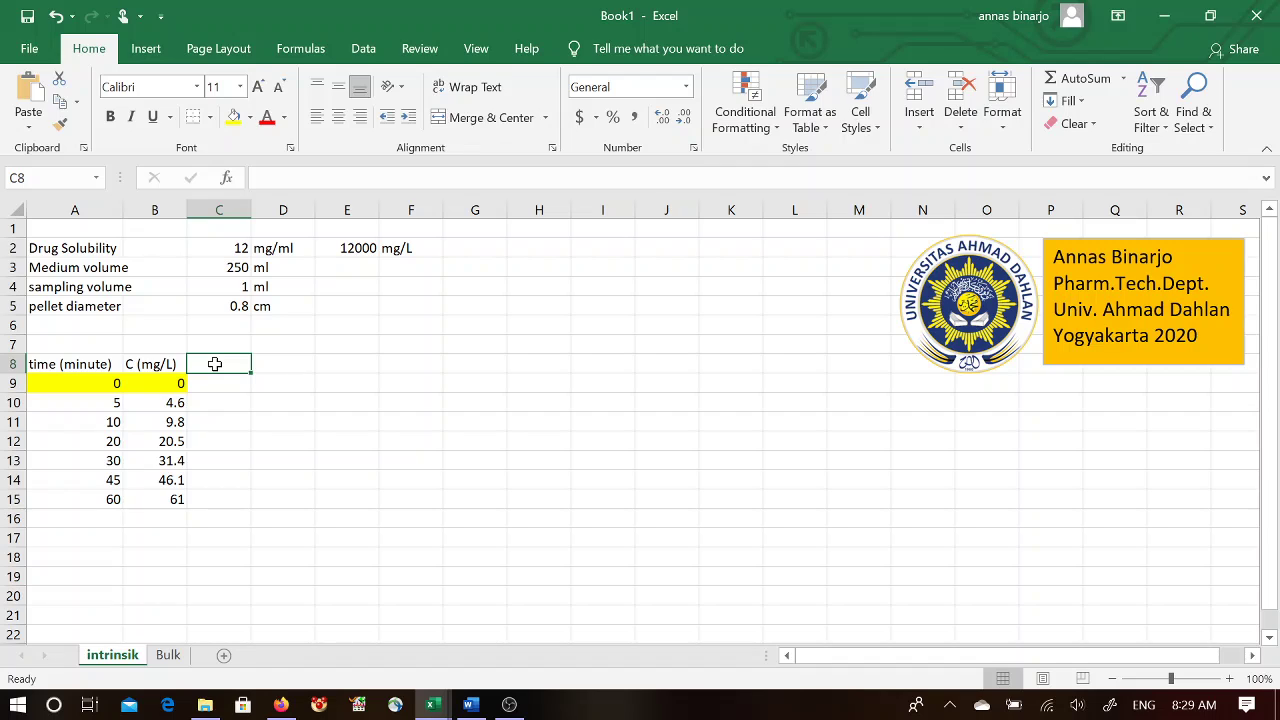
pyautogui.write('Cs/')
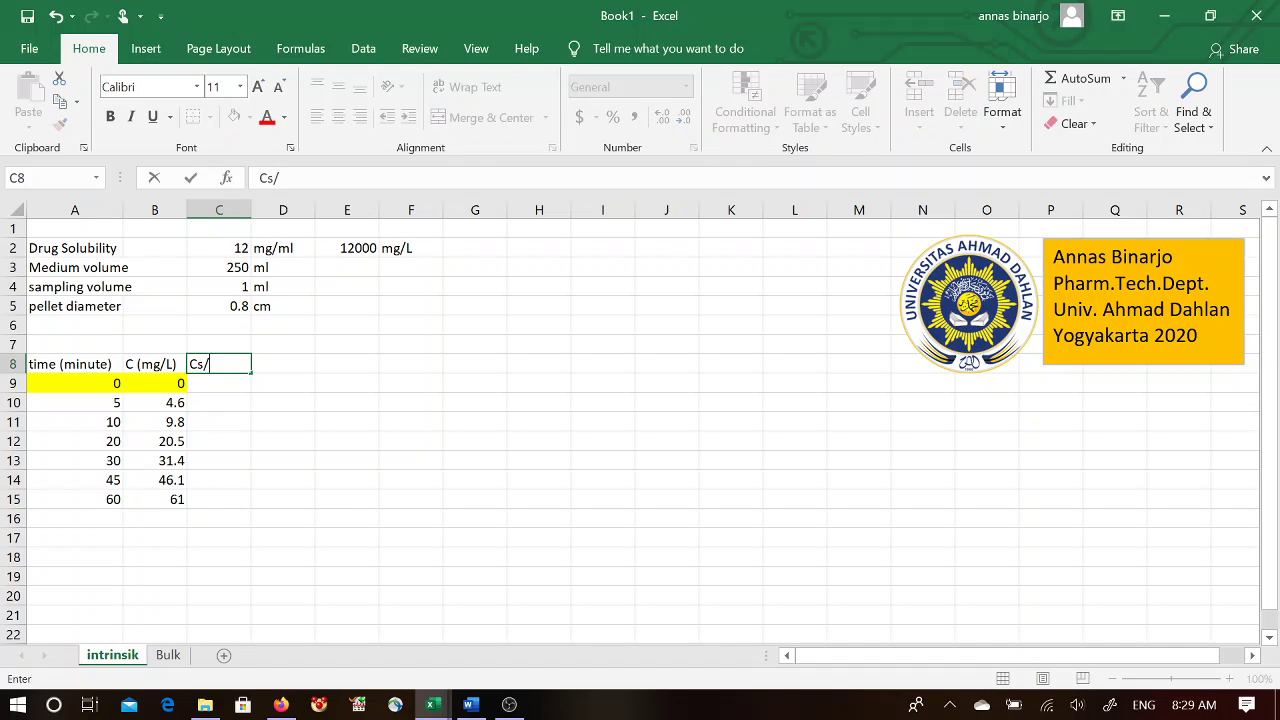
pyautogui.write('C')
# Step: Calculate Cs/C in C10 with =E$2/B10, fill the formula down to C15, and check the last row
pyautogui.click(222, 401)
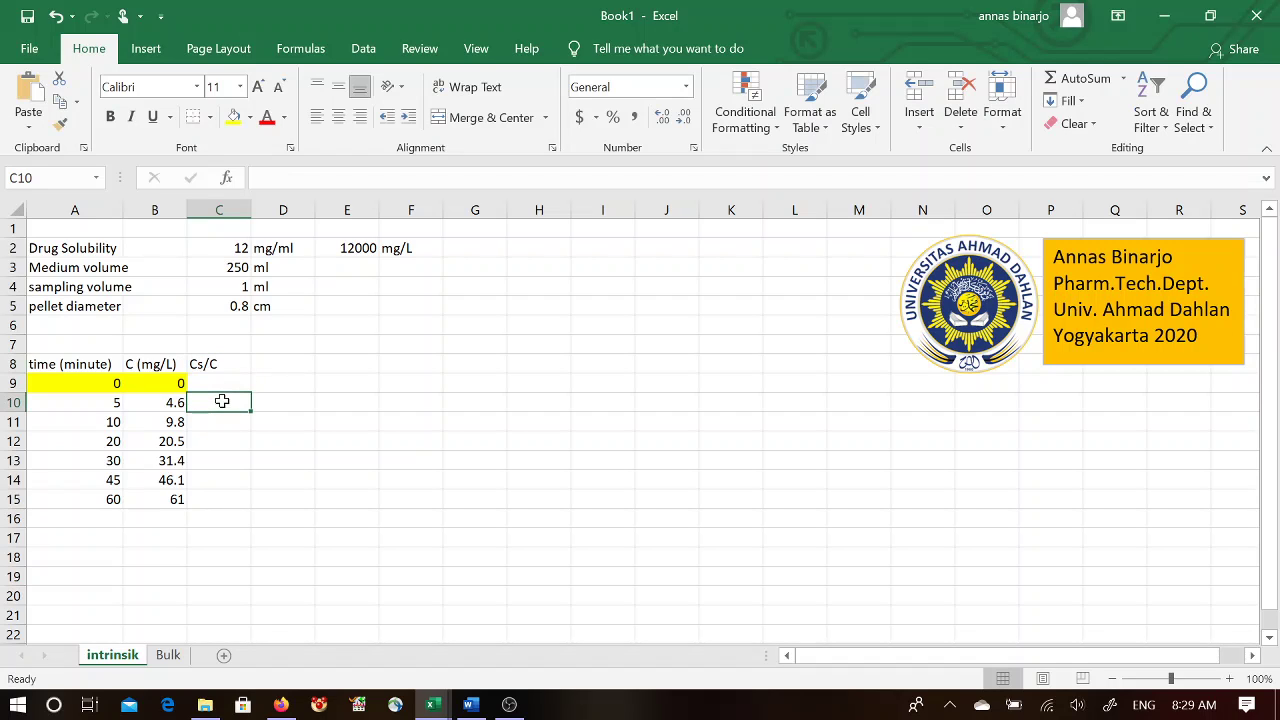
pyautogui.write('=')
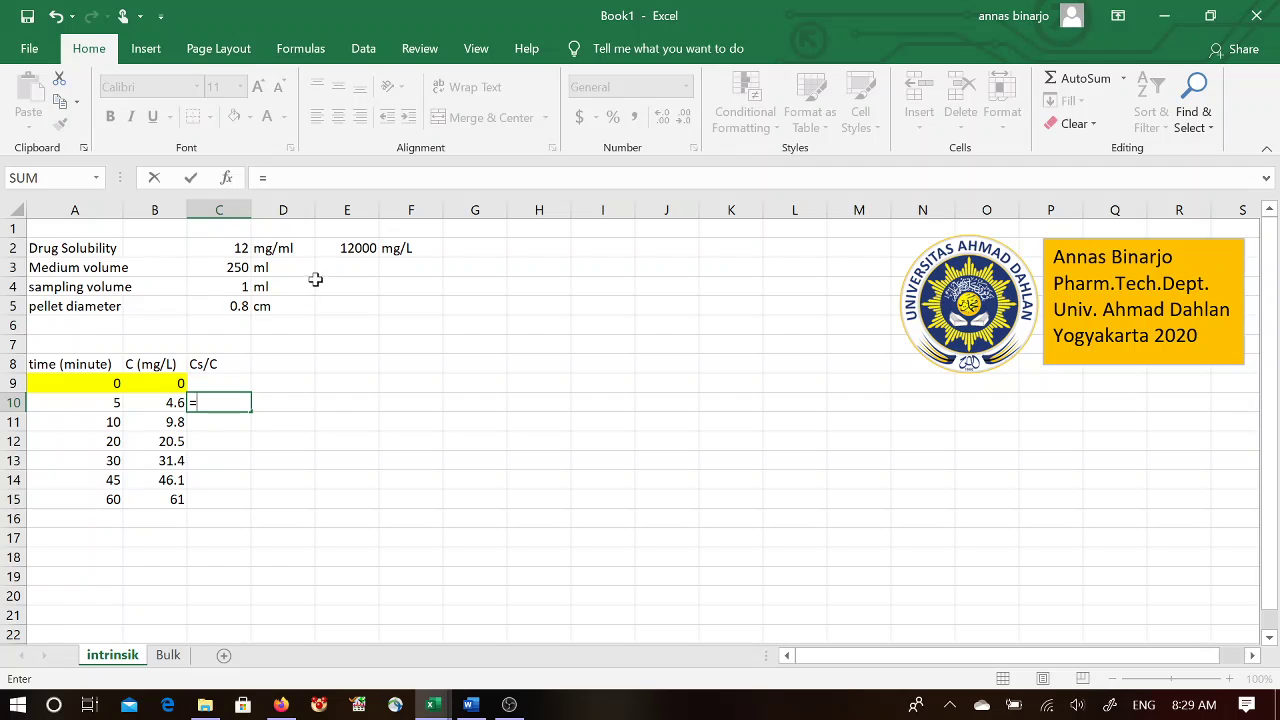
pyautogui.click(345, 250)
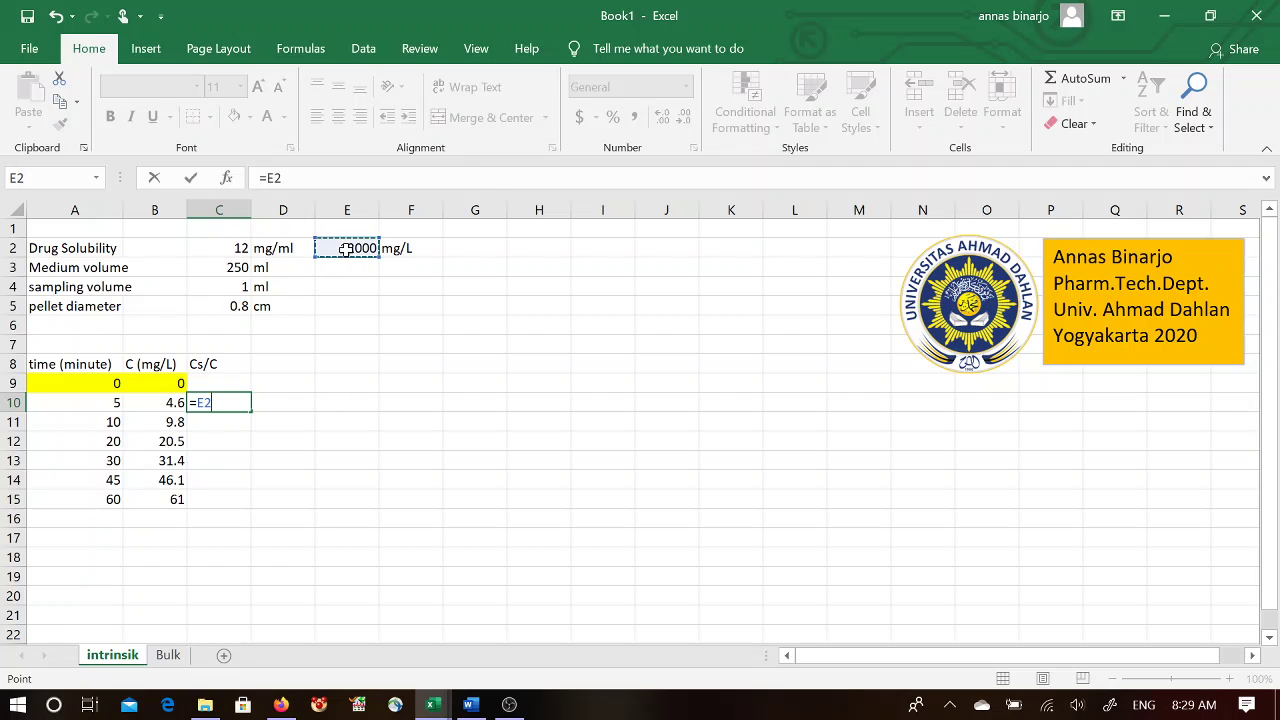
pyautogui.write('/')
pyautogui.click(165, 405)
pyautogui.click(197, 402)
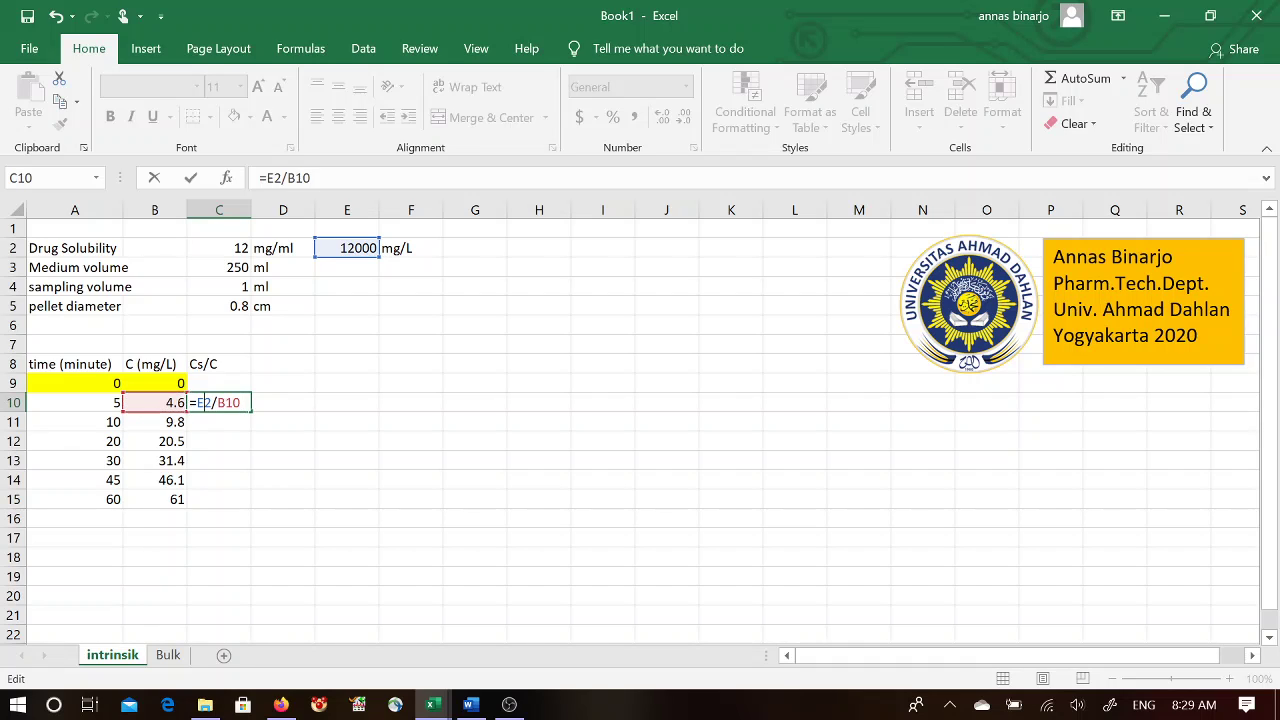
pyautogui.write('$')
pyautogui.press('Return')
pyautogui.click(210, 405)
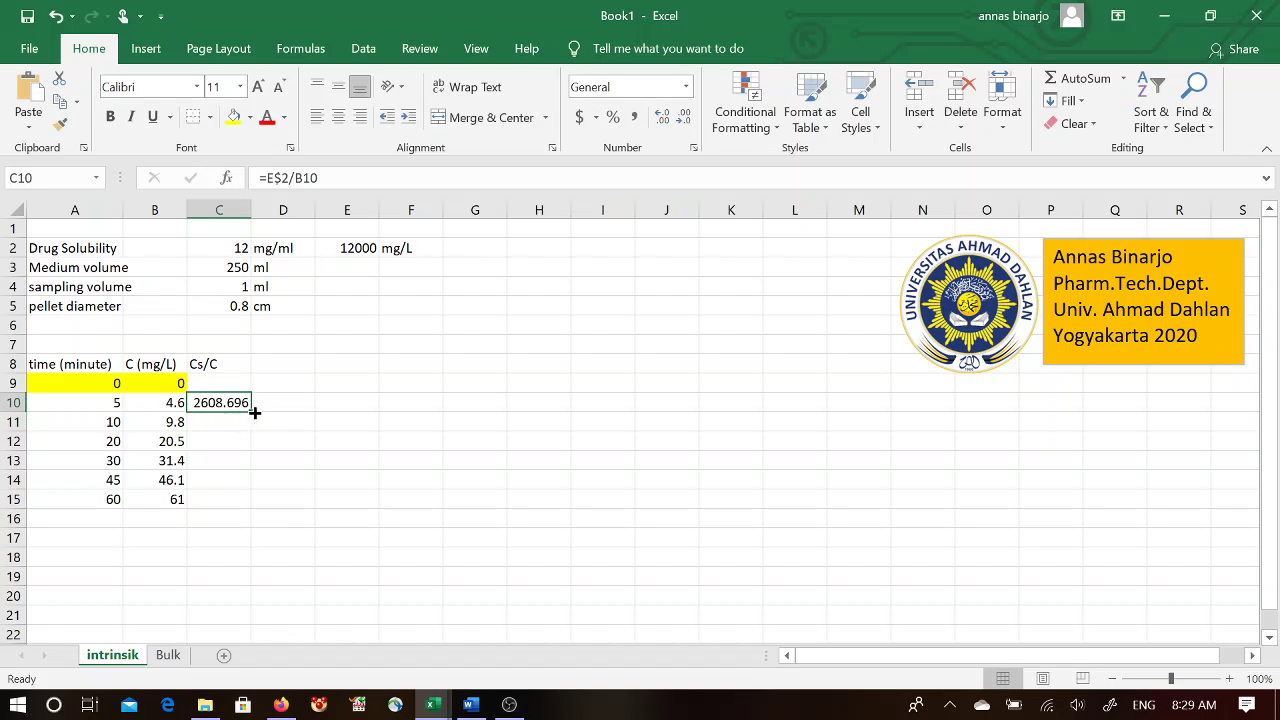
pyautogui.moveTo(248, 412); pyautogui.dragTo(249, 509)
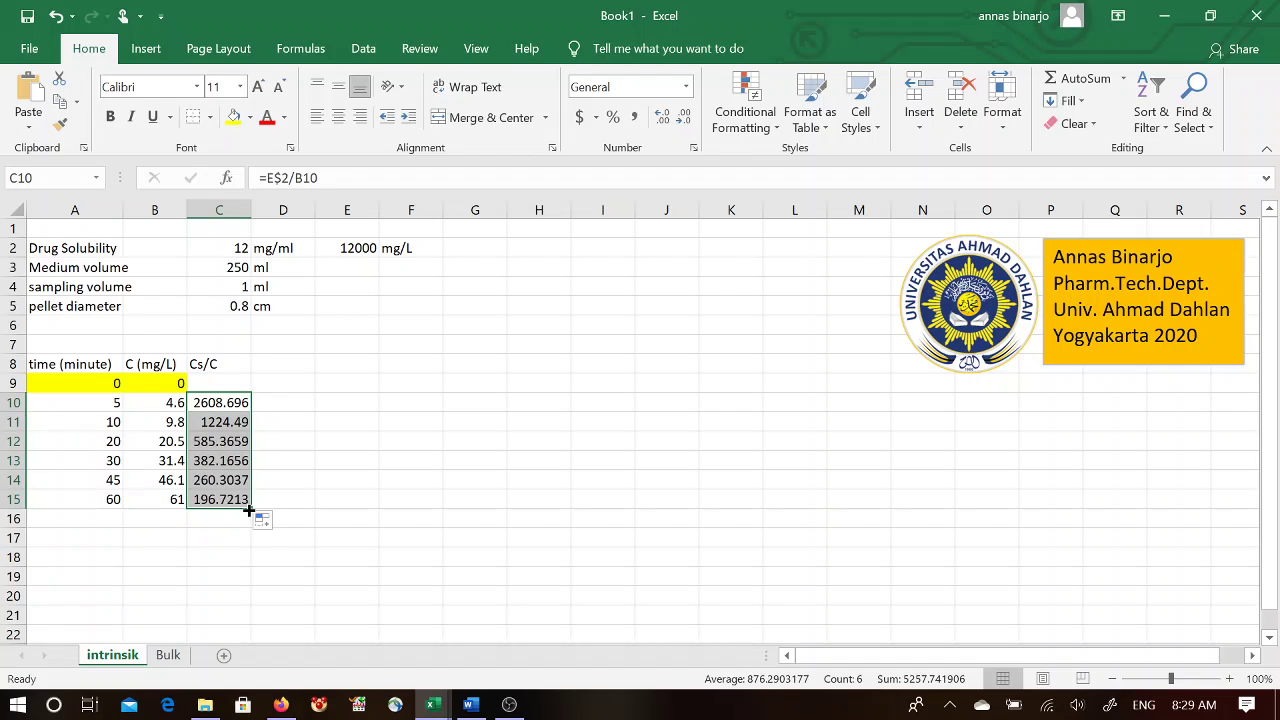
pyautogui.click(218, 501)
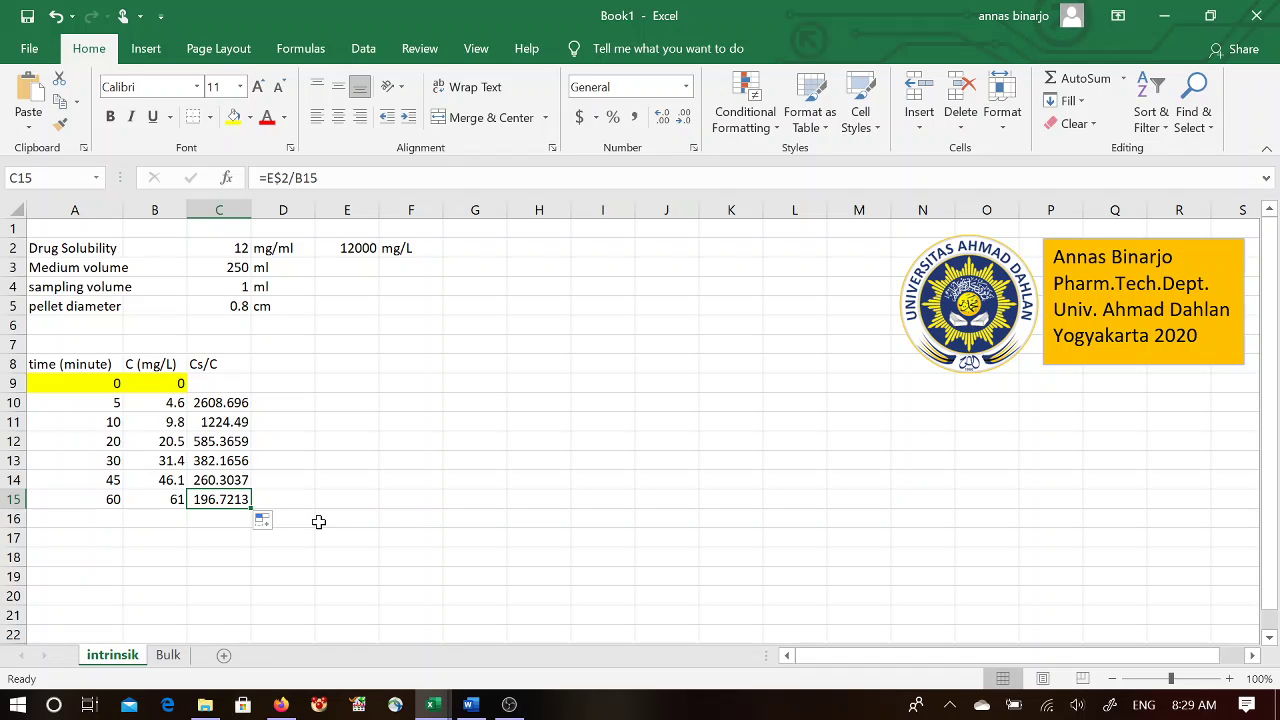
pyautogui.click(182, 498)
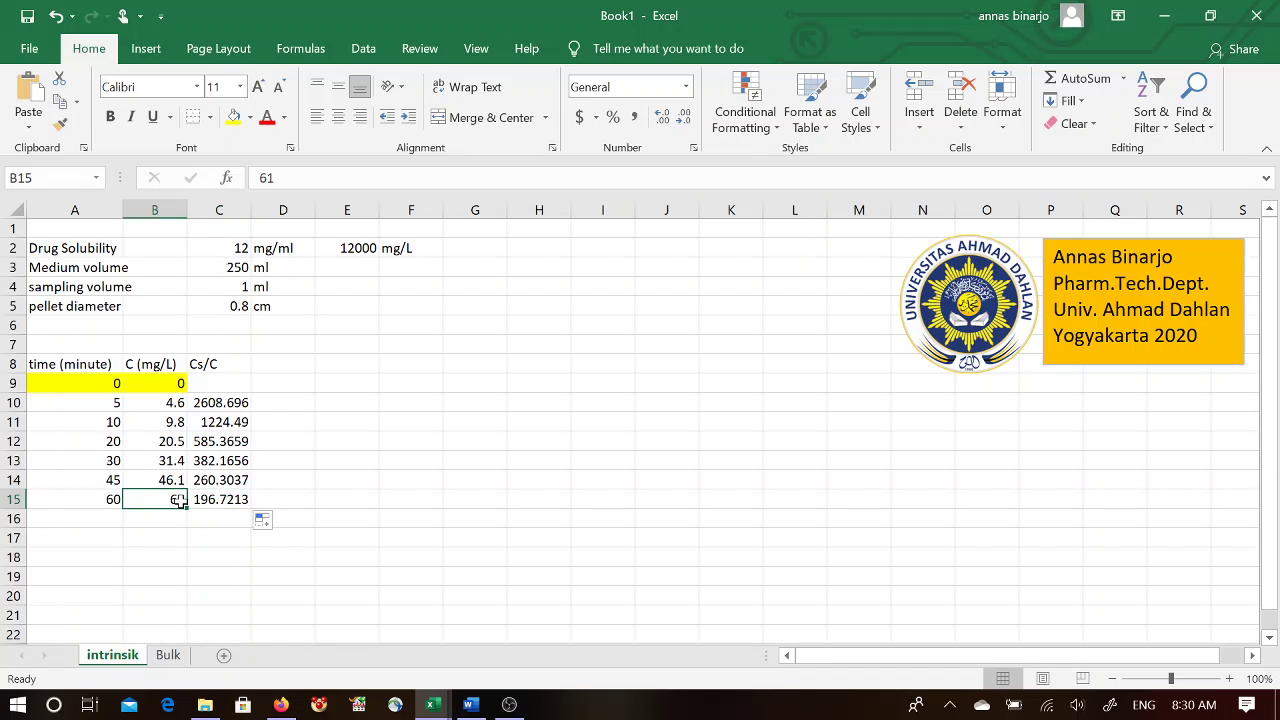
pyautogui.click(200, 500)
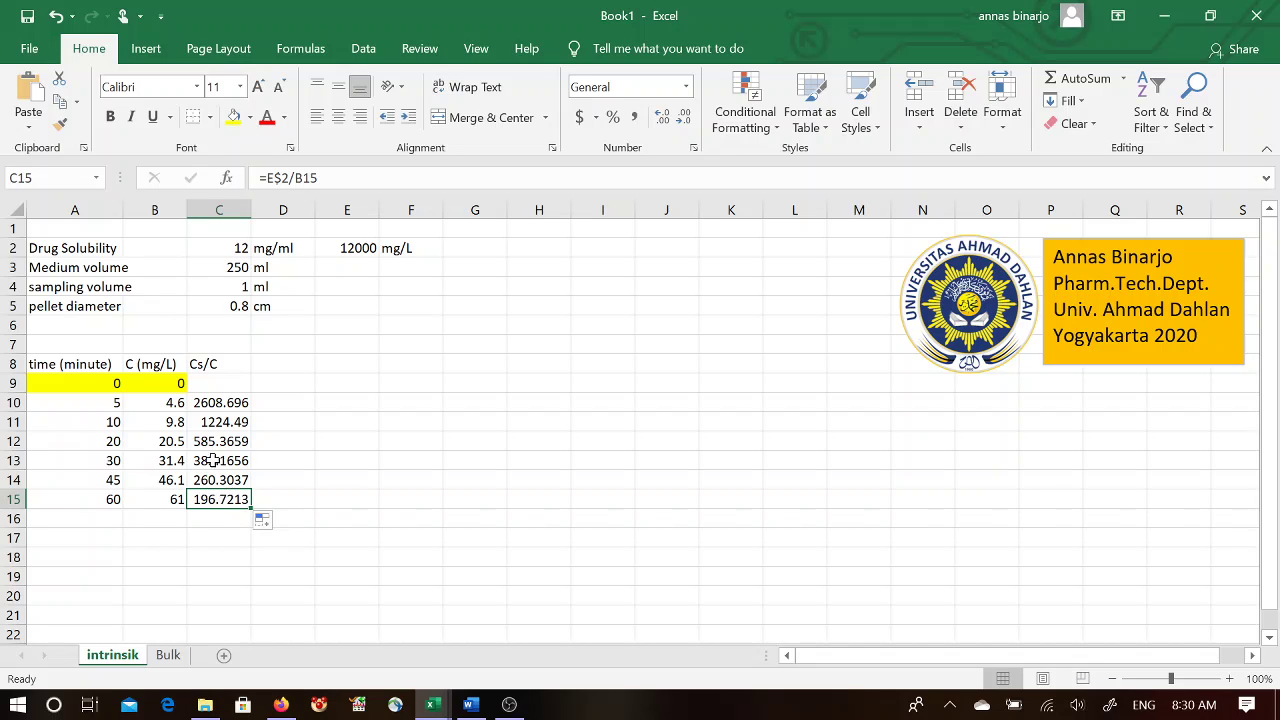
# Step: Enter the column header "mg drug in medium" in D8, beside the Cs/C header
pyautogui.click(286, 366)
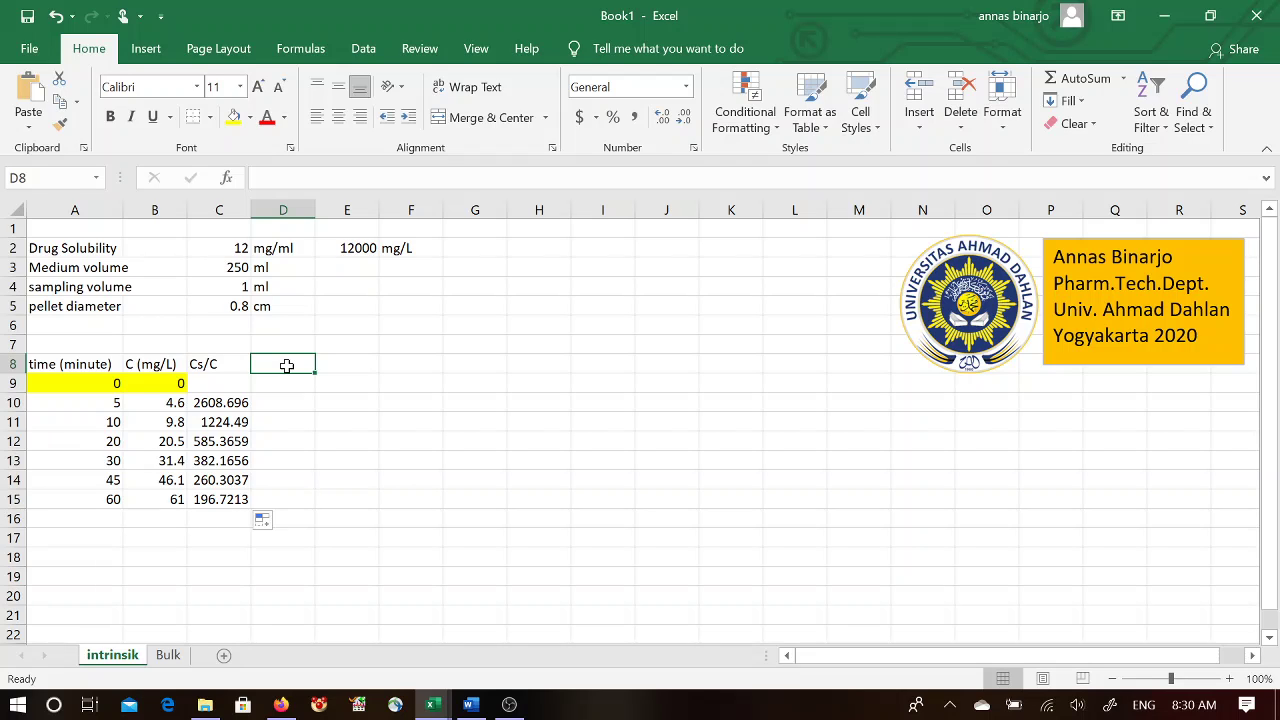
pyautogui.write('m')
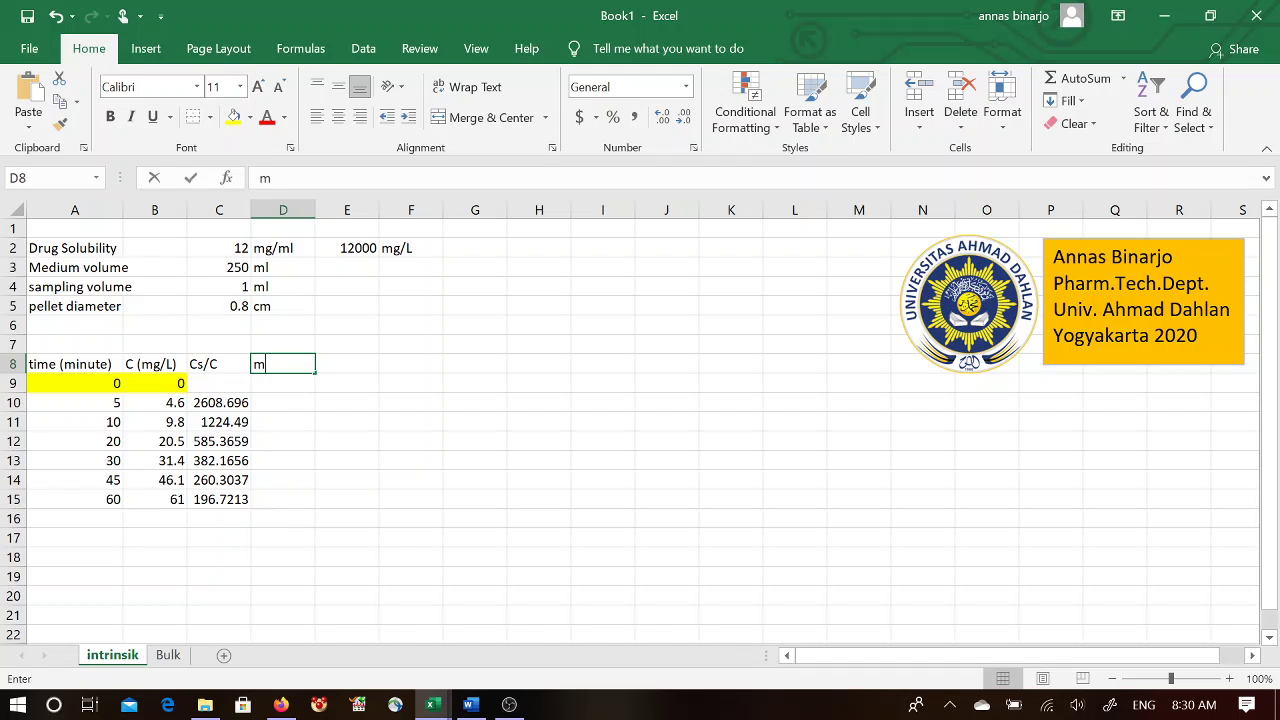
pyautogui.write('g drug')
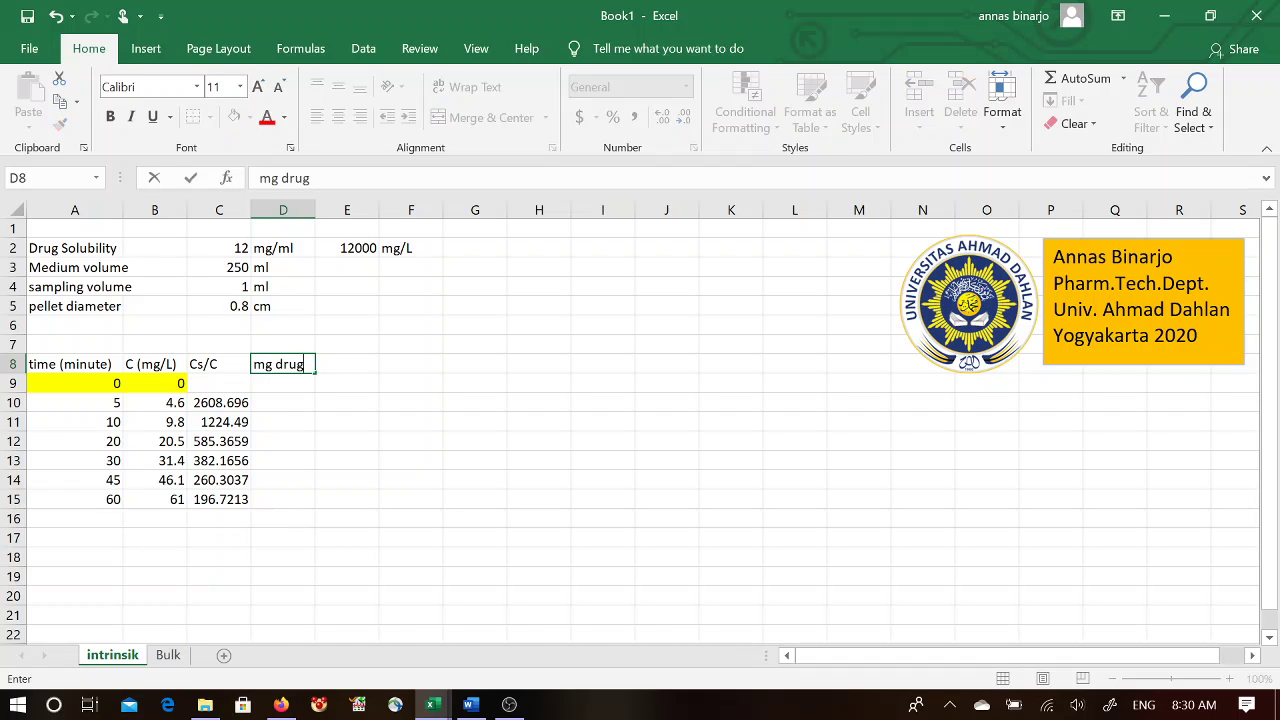
pyautogui.write(' in medium')
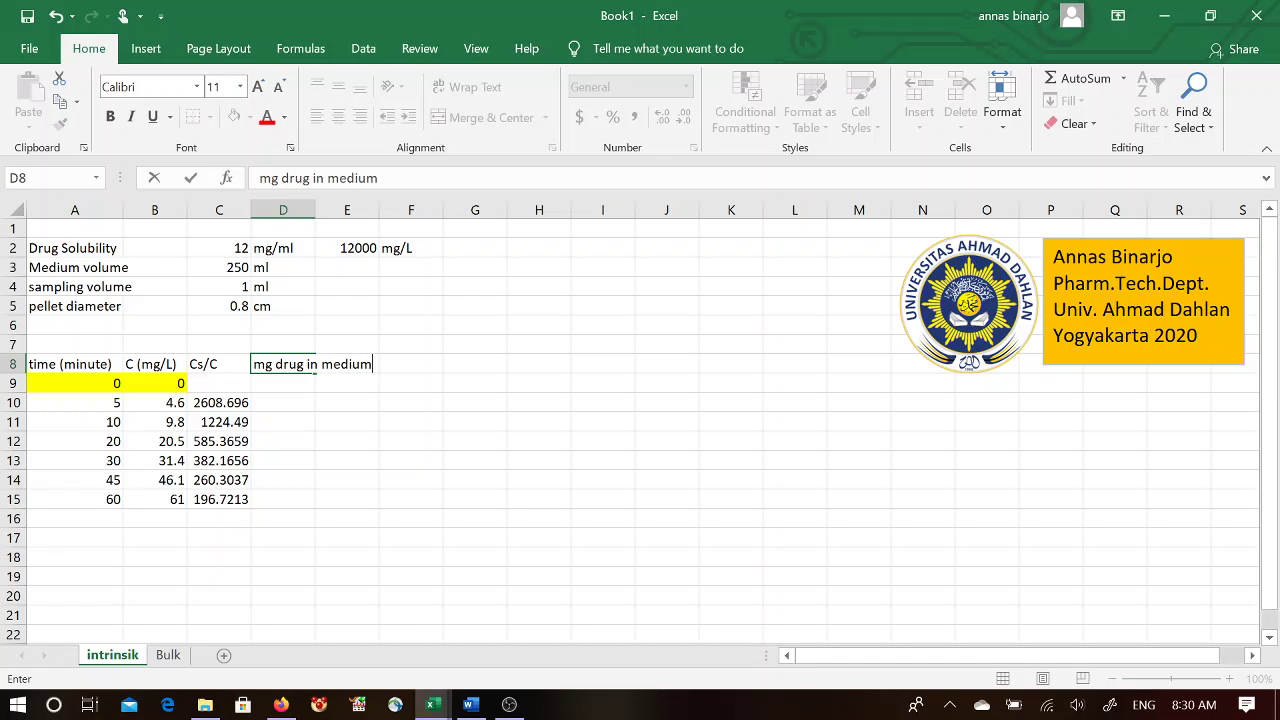
pyautogui.press('Return')
pyautogui.press('Return')
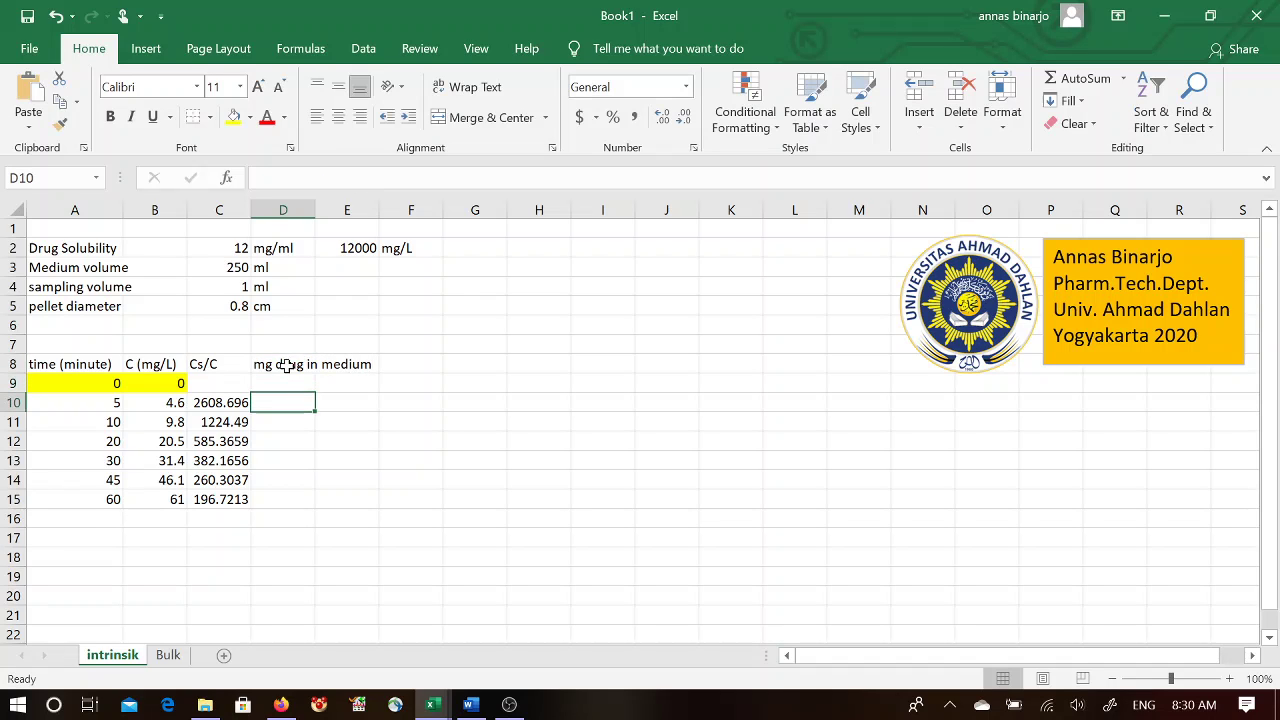
# Step: Calculate the drug amount in the medium at 5 minutes in D10 with the formula =B10*C3/1000
pyautogui.write('=')
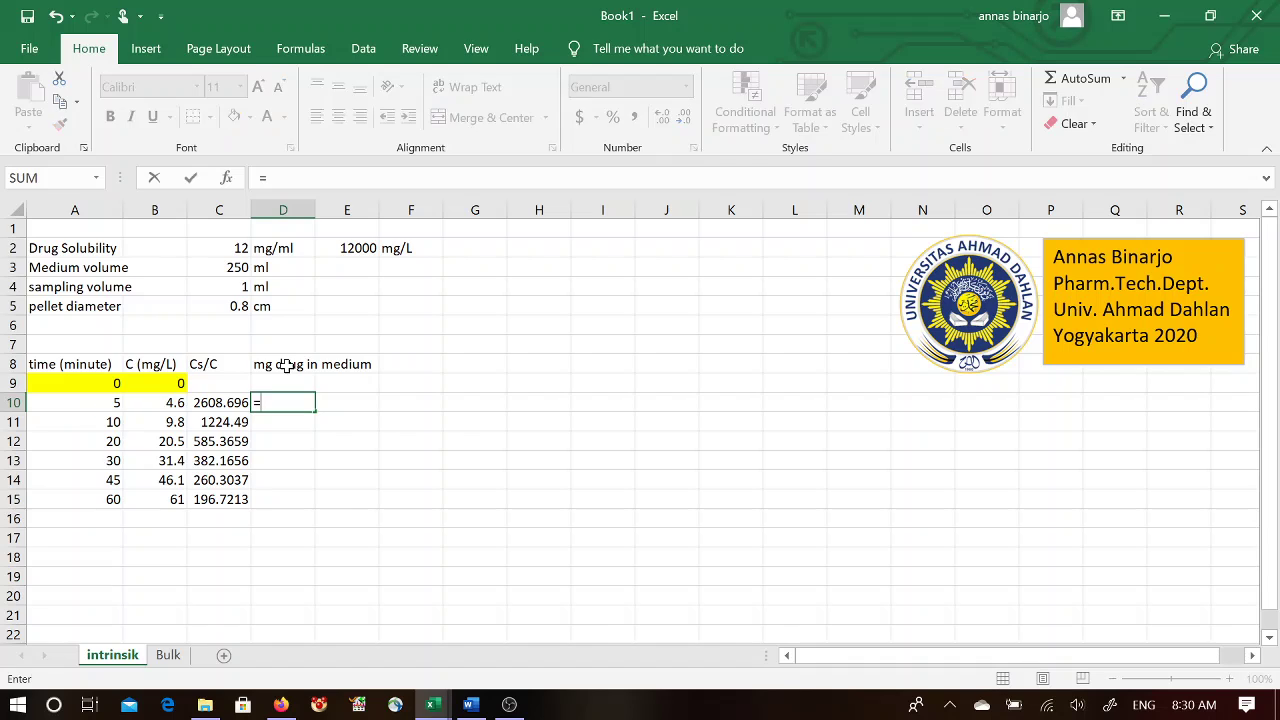
pyautogui.click(163, 402)
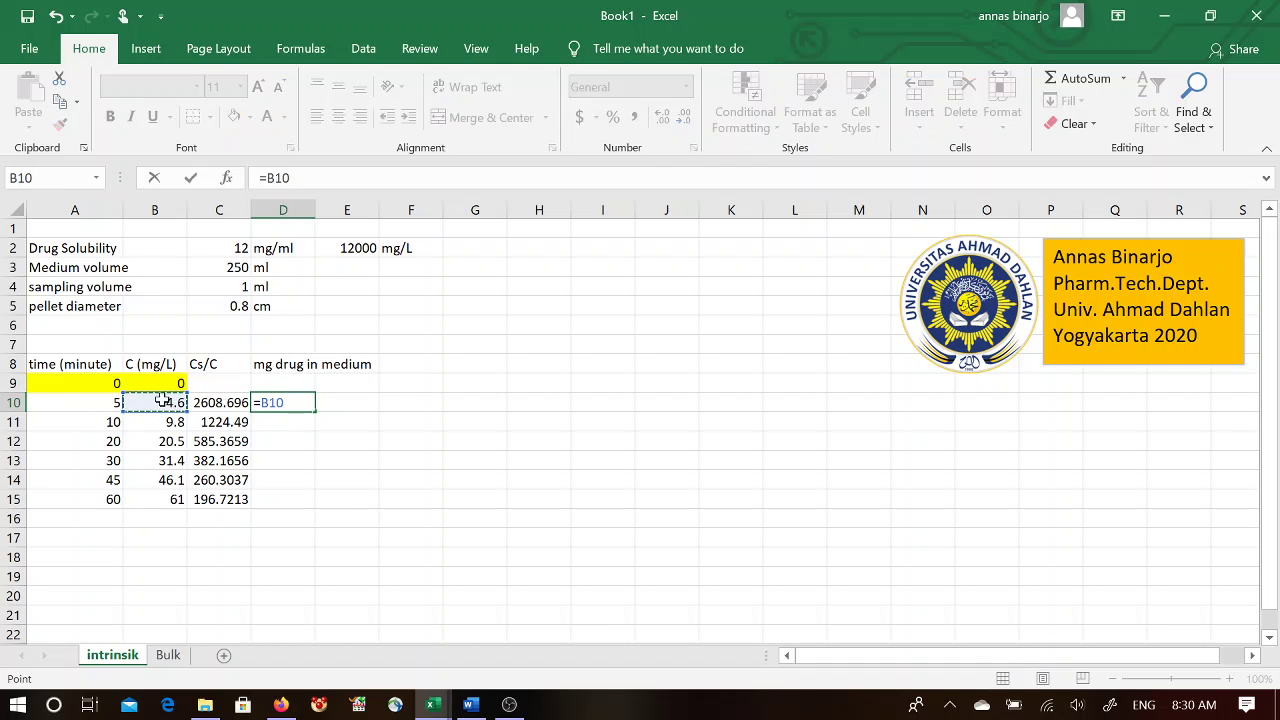
pyautogui.write('*')
pyautogui.click(218, 266)
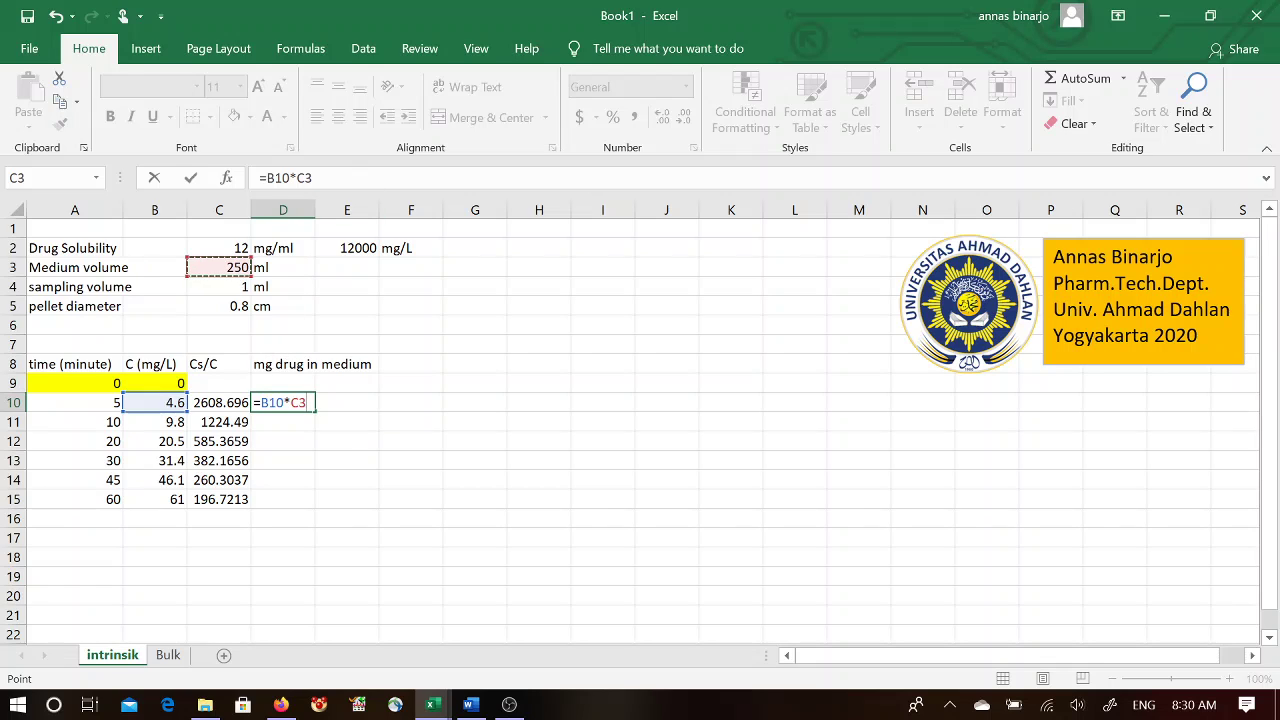
pyautogui.press('F2')
pyautogui.write('/100')
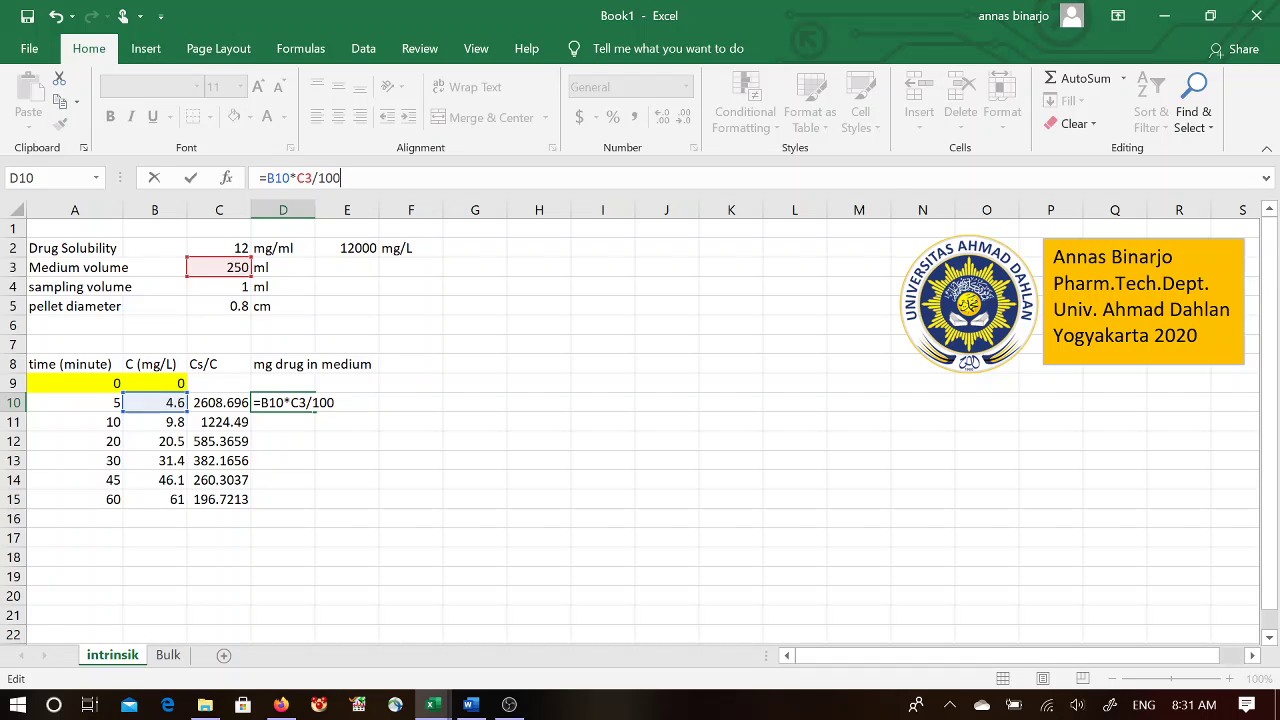
pyautogui.write('0')
pyautogui.press('Return')
pyautogui.press('Up')
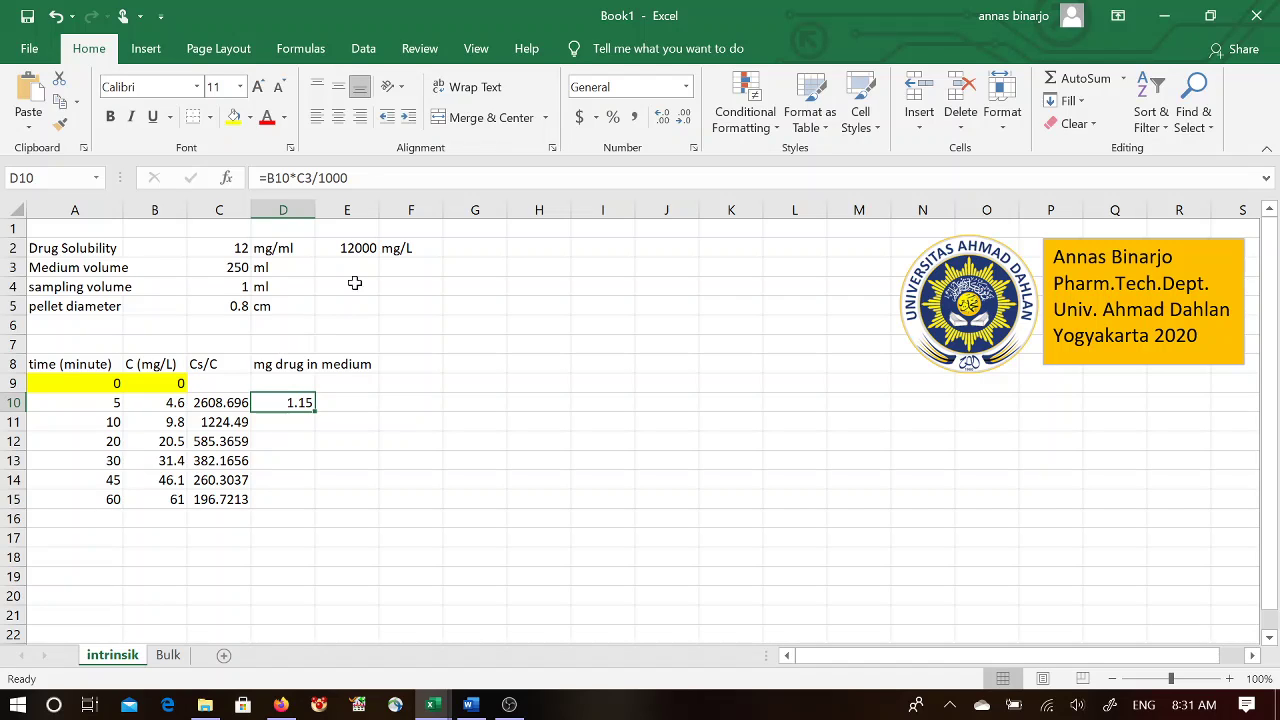
# Step: Lock the medium volume's row in D10 by changing the formula to =B10*C$3/1000, and fill it down to D15
pyautogui.click(305, 178)
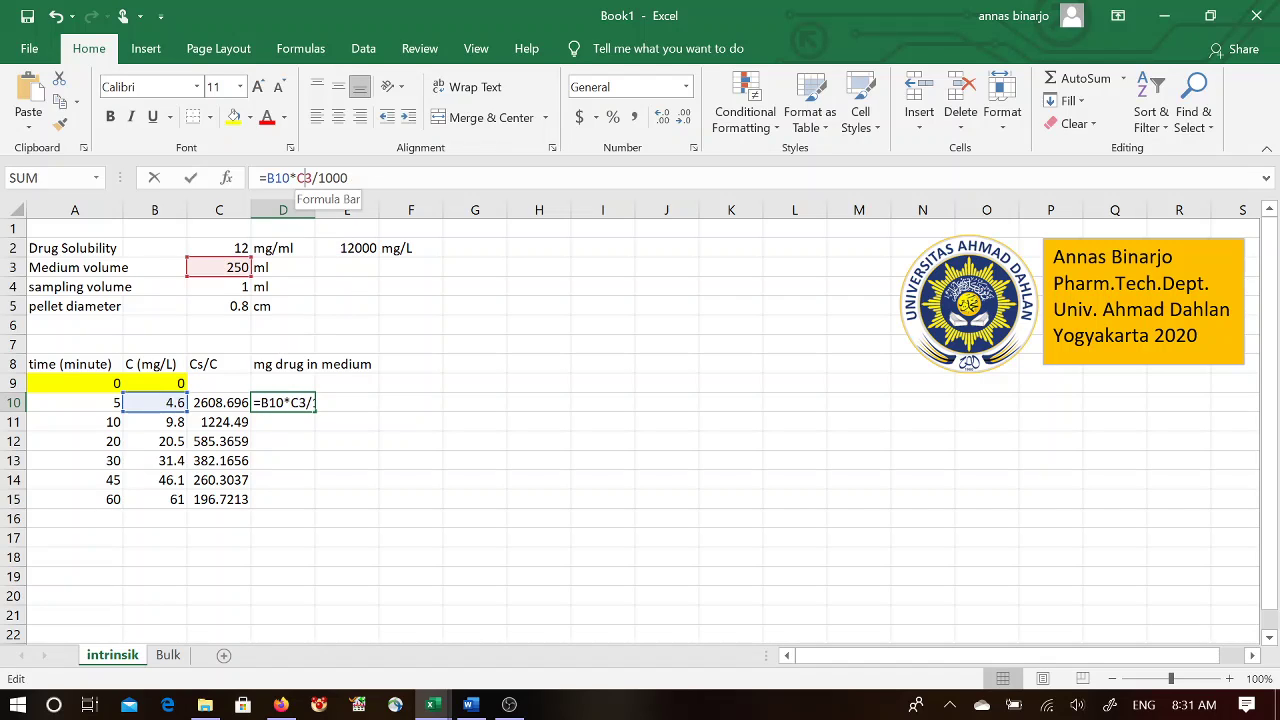
pyautogui.write('$')
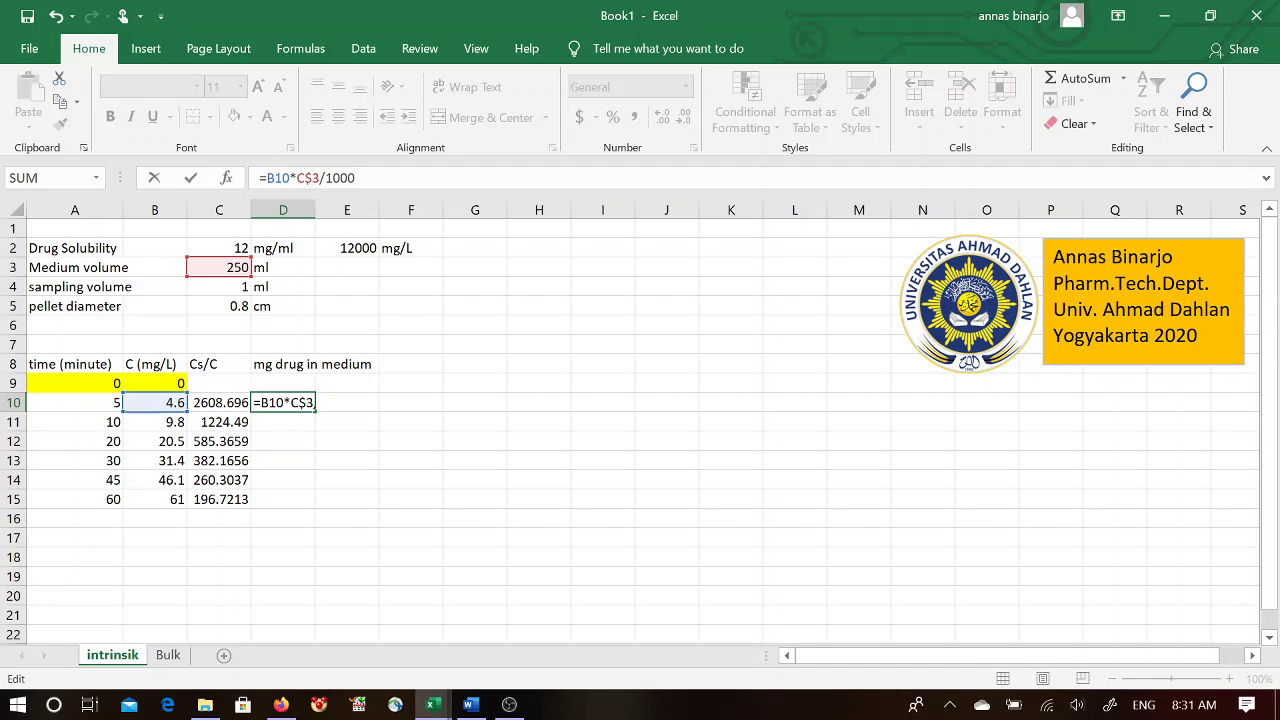
pyautogui.press('Return')
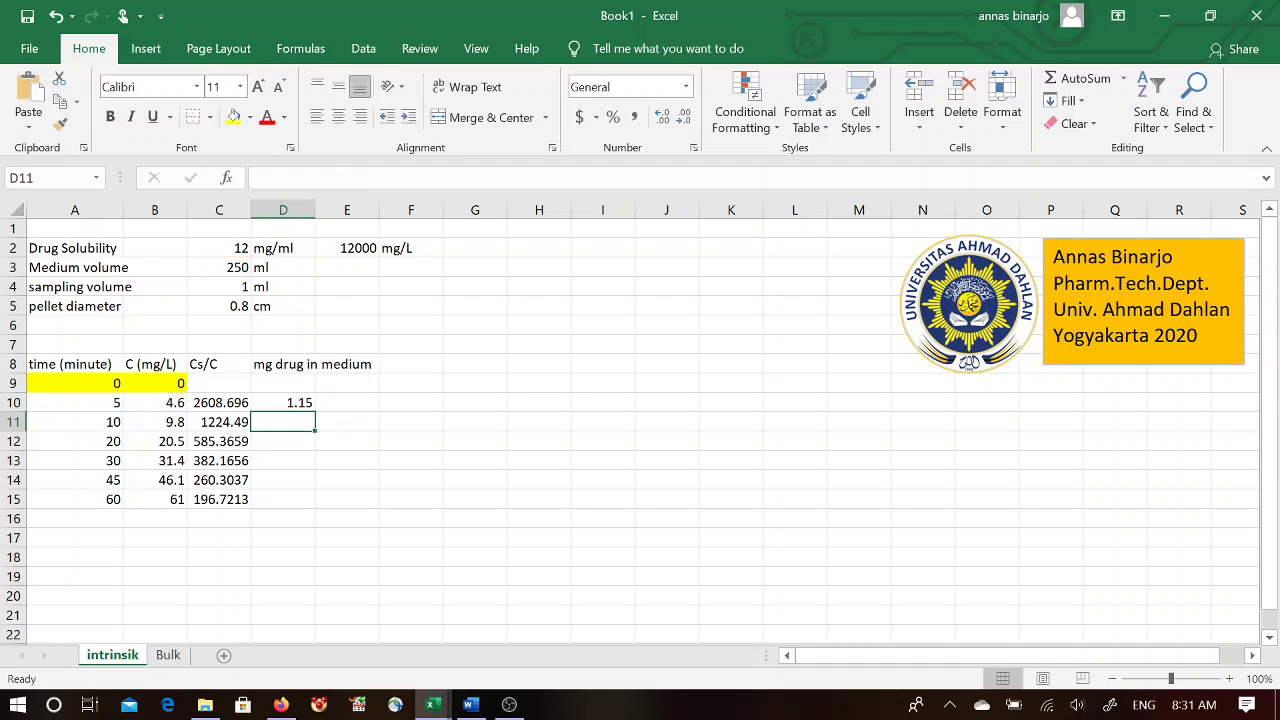
pyautogui.click(297, 402)
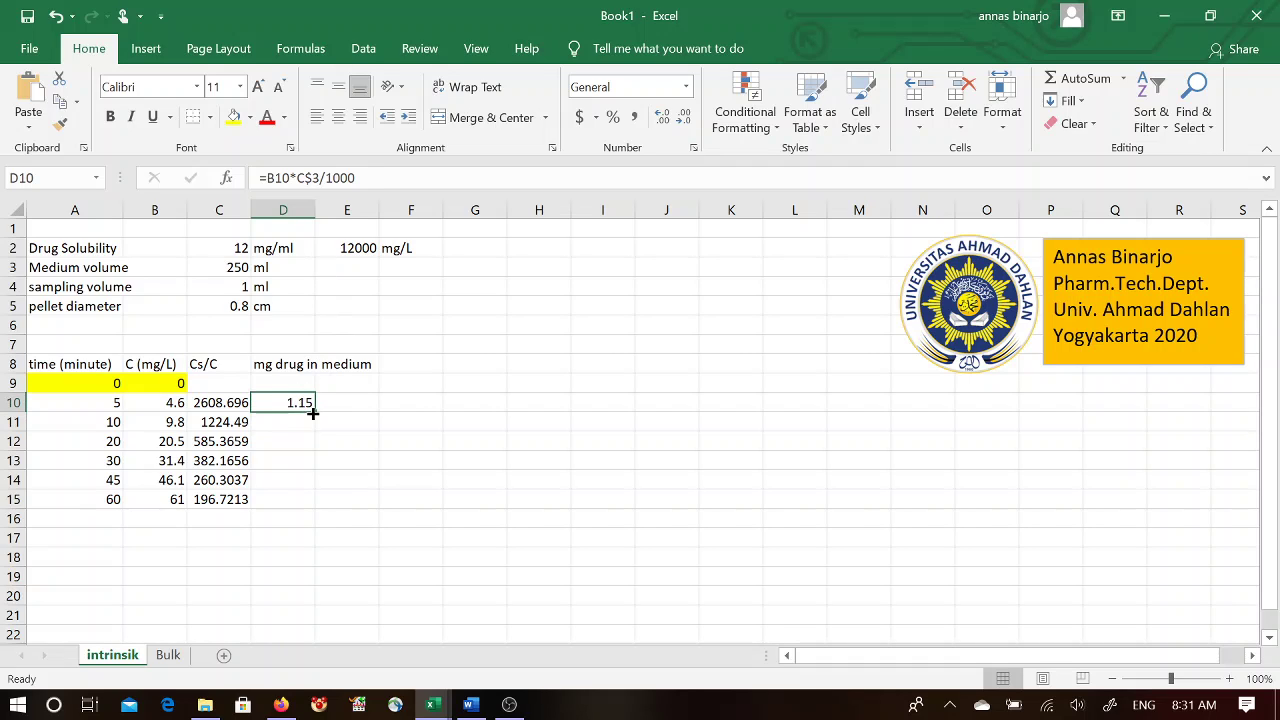
pyautogui.moveTo(313, 412); pyautogui.dragTo(310, 506)
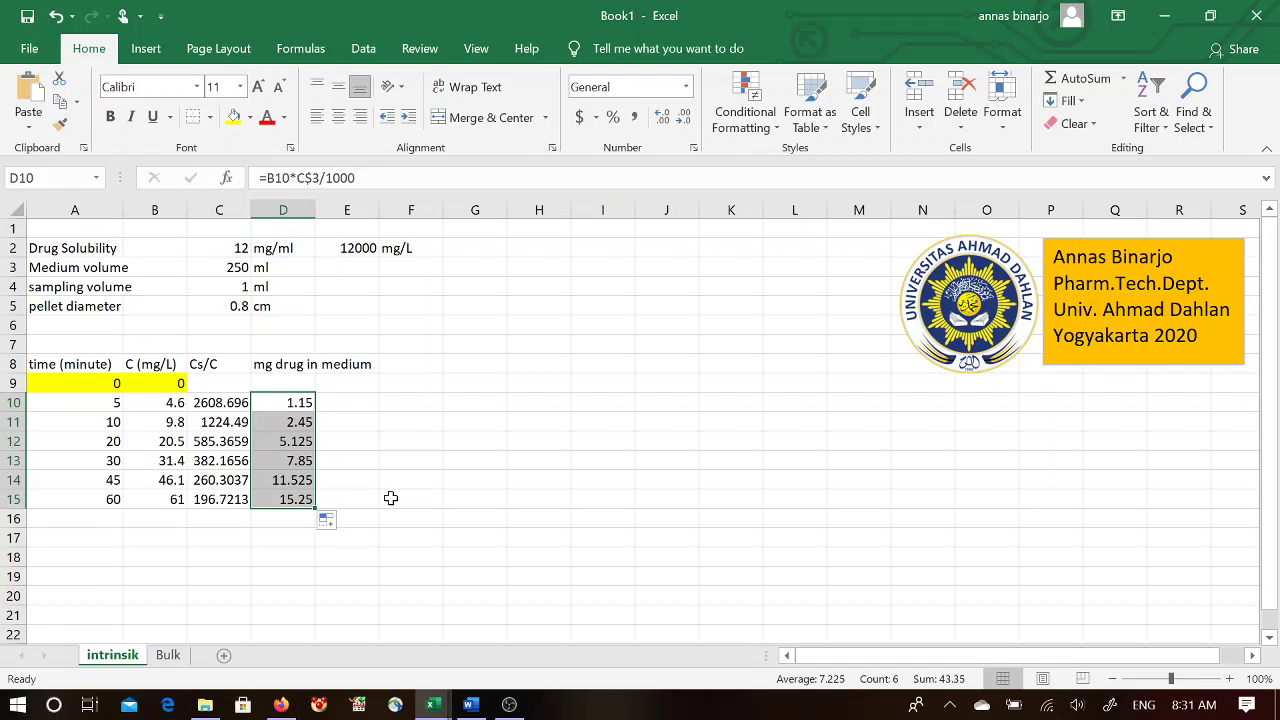
# Step: Enter the column header "mg removed medium at t" in E8
pyautogui.click(367, 364)
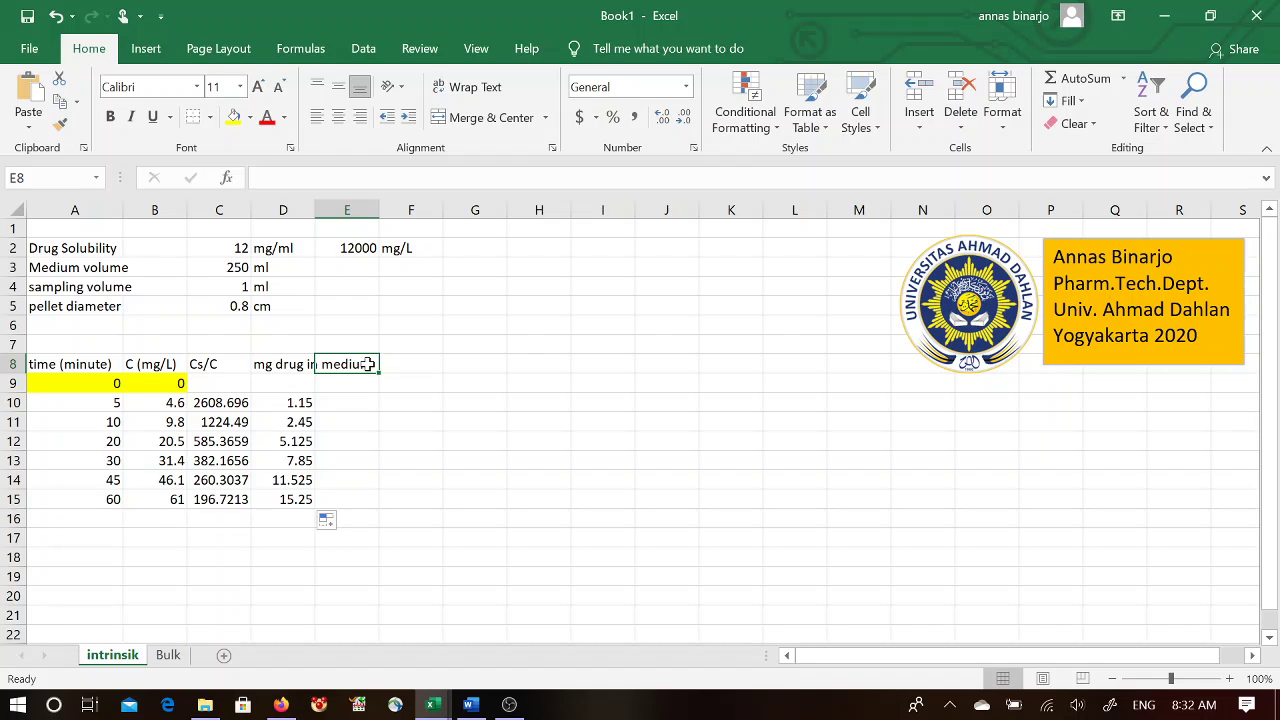
pyautogui.write('mg')
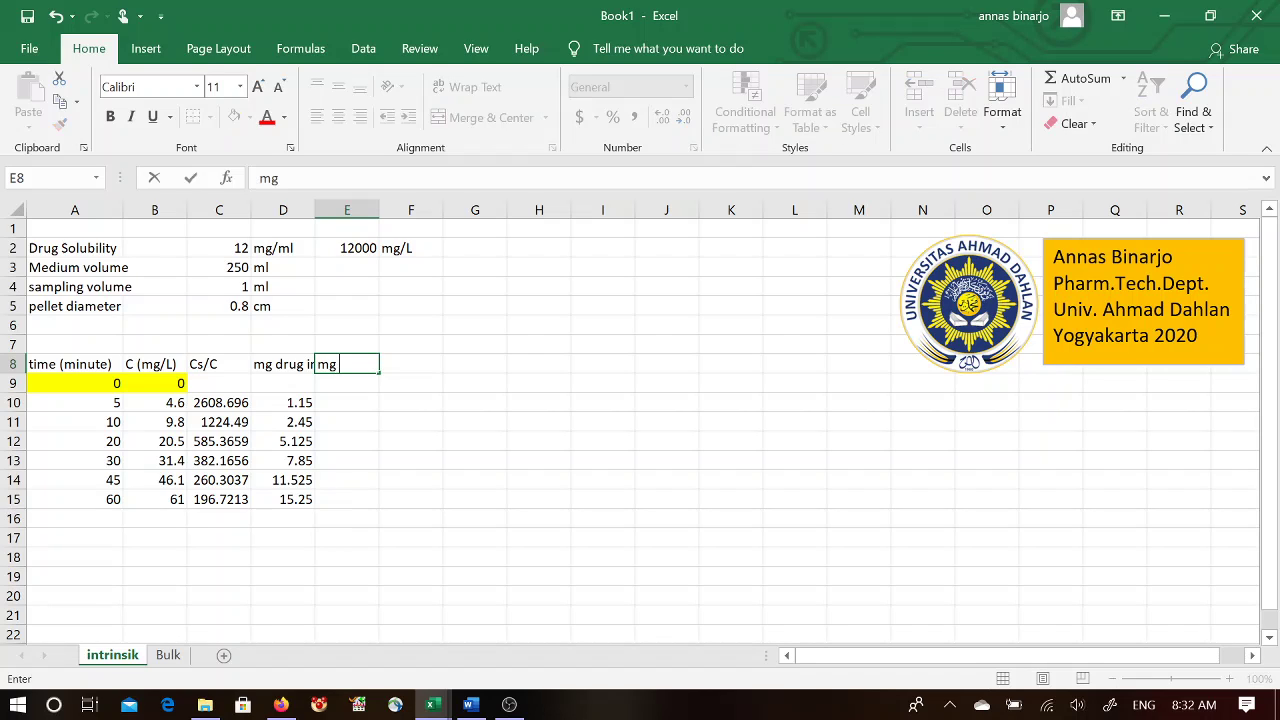
pyautogui.write(' removed medium')
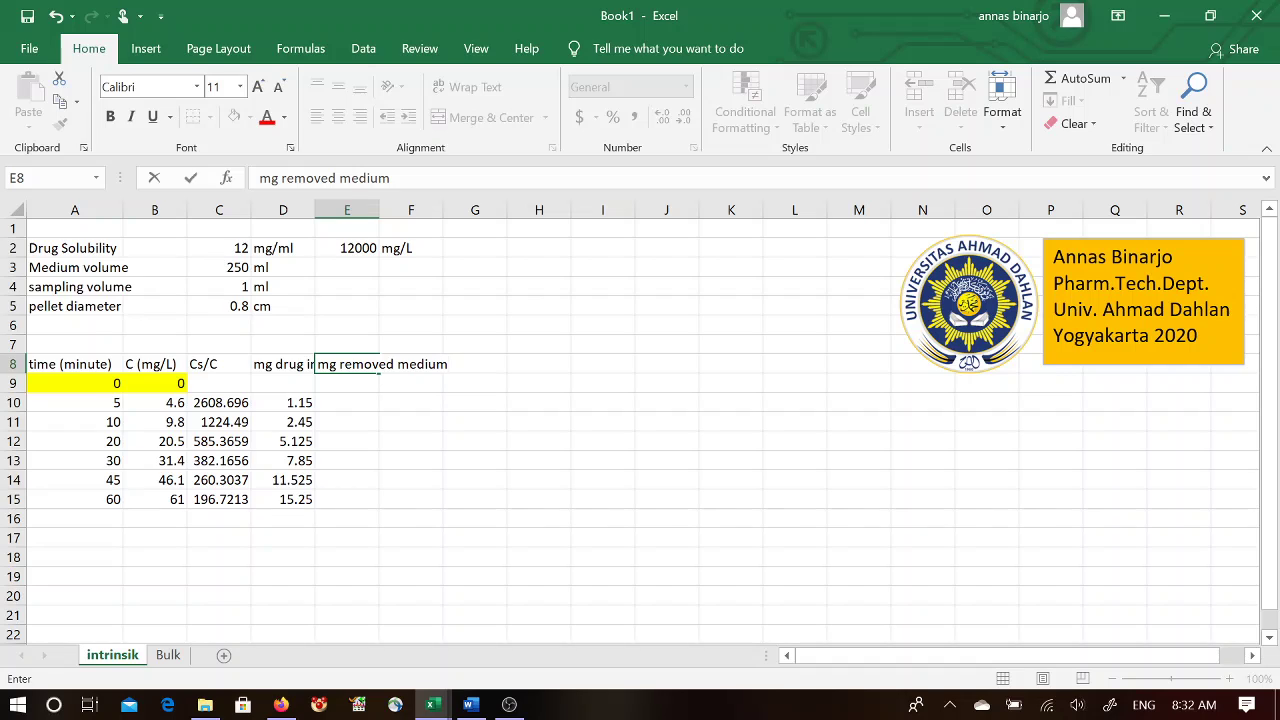
pyautogui.write('at t')
pyautogui.press('Return')
# Step: Enter 0 as the removed drug amount in E9 and E10, for the 0 and 5 minute rows
pyautogui.write('0')
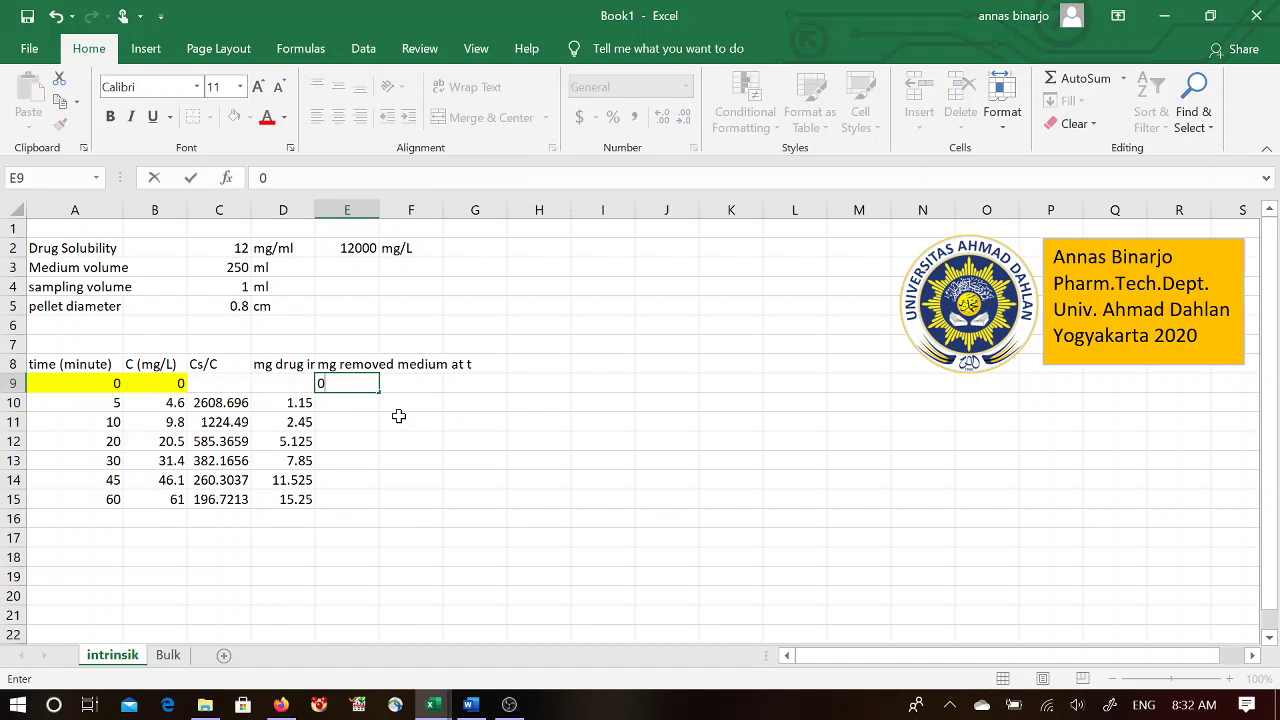
pyautogui.press('Return')
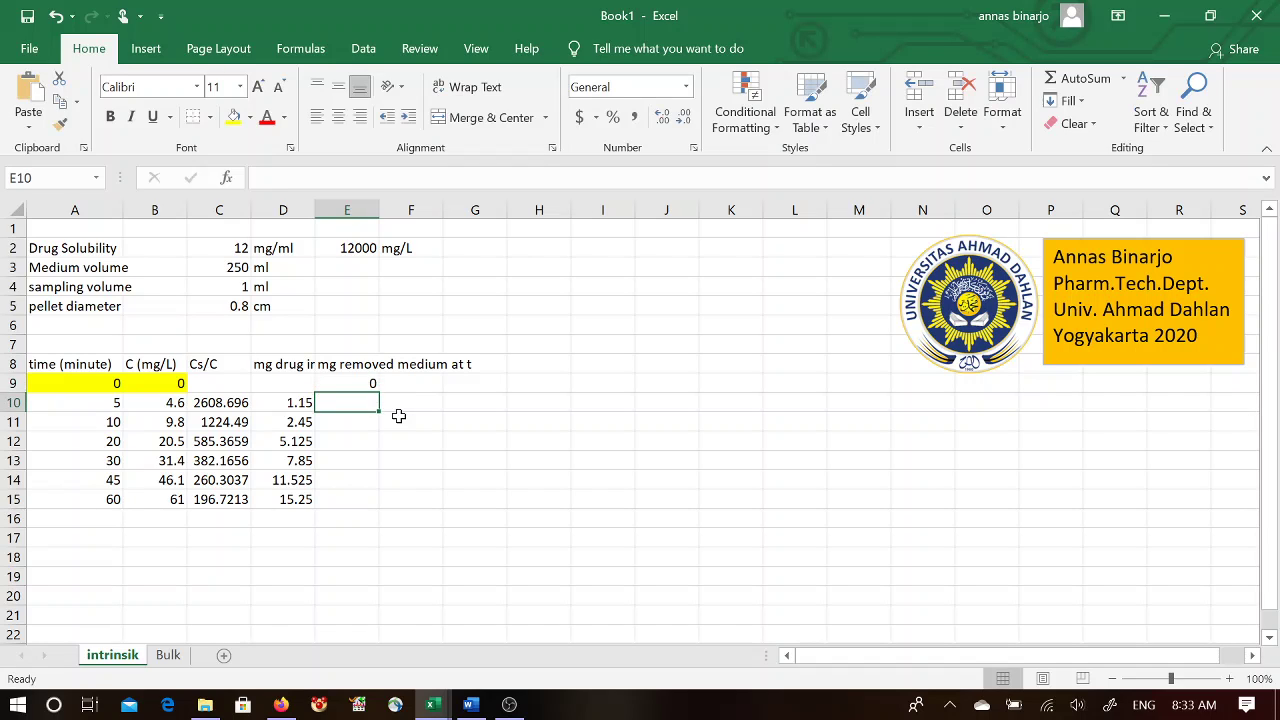
pyautogui.write('0')
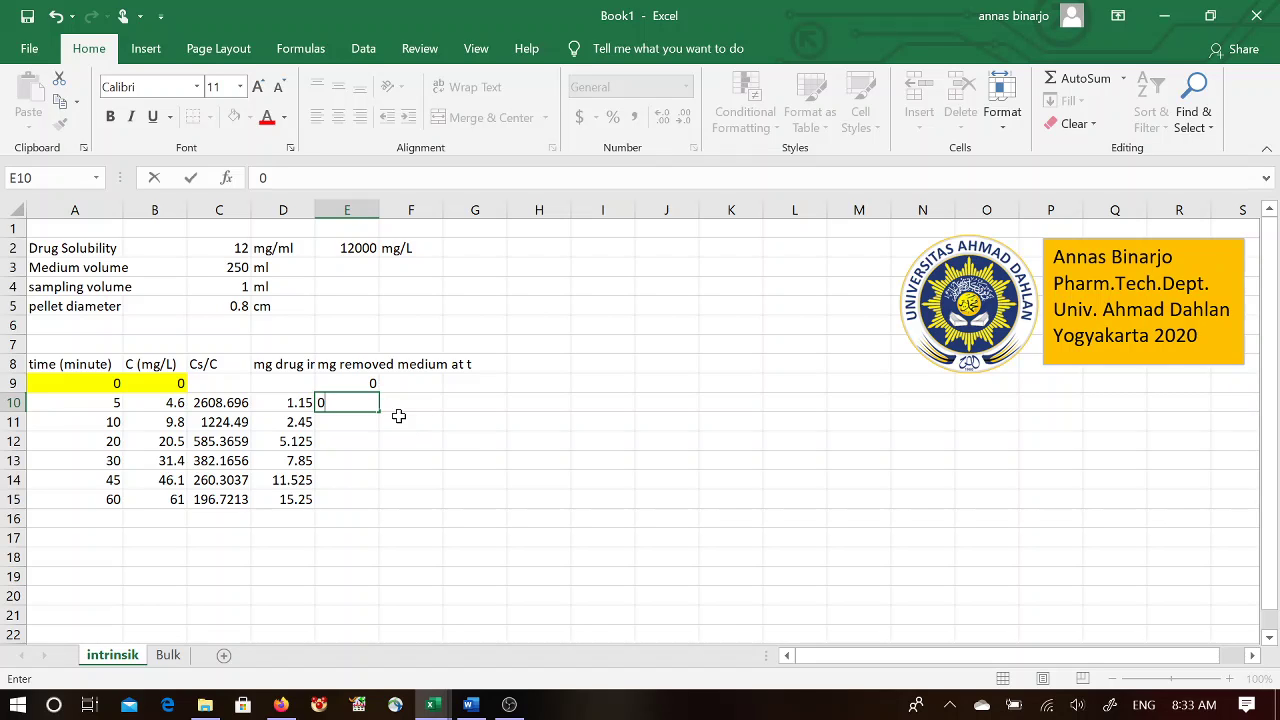
pyautogui.press('Return')
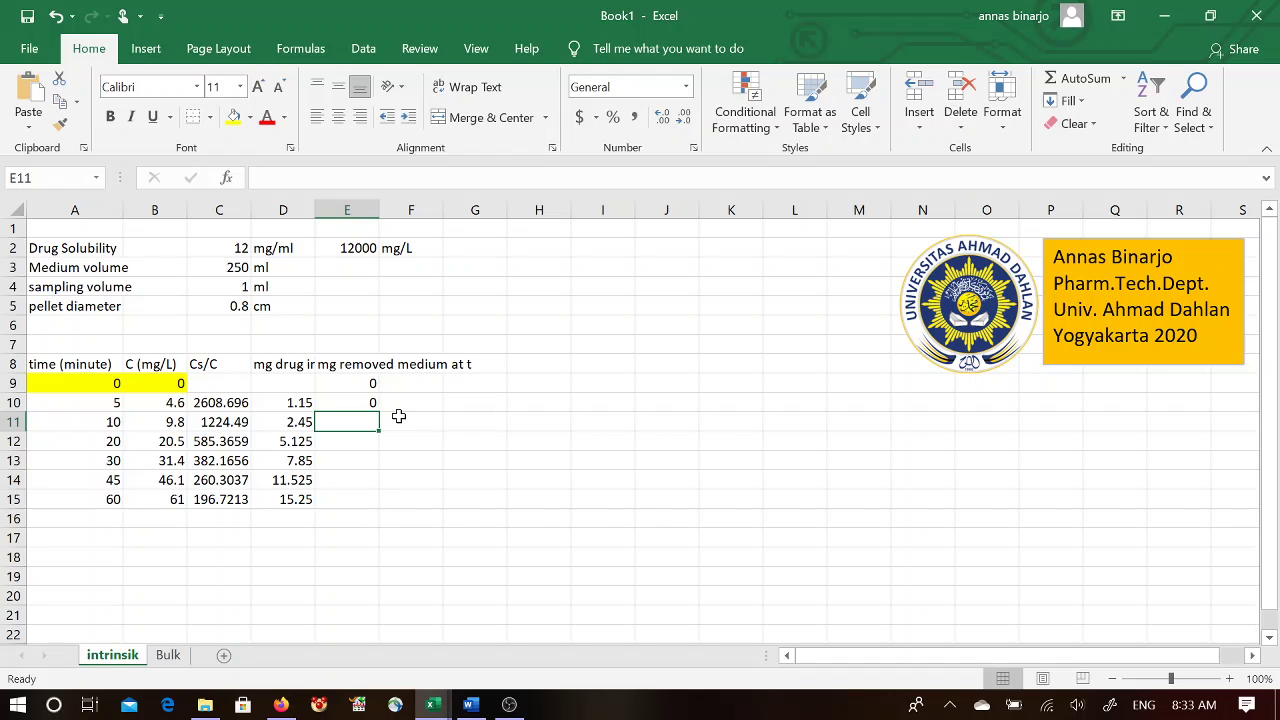
# Step: Calculate the drug amount removed by sampling in E11 from the previous concentration, with the formula =C4*B10/1000
pyautogui.write('=')
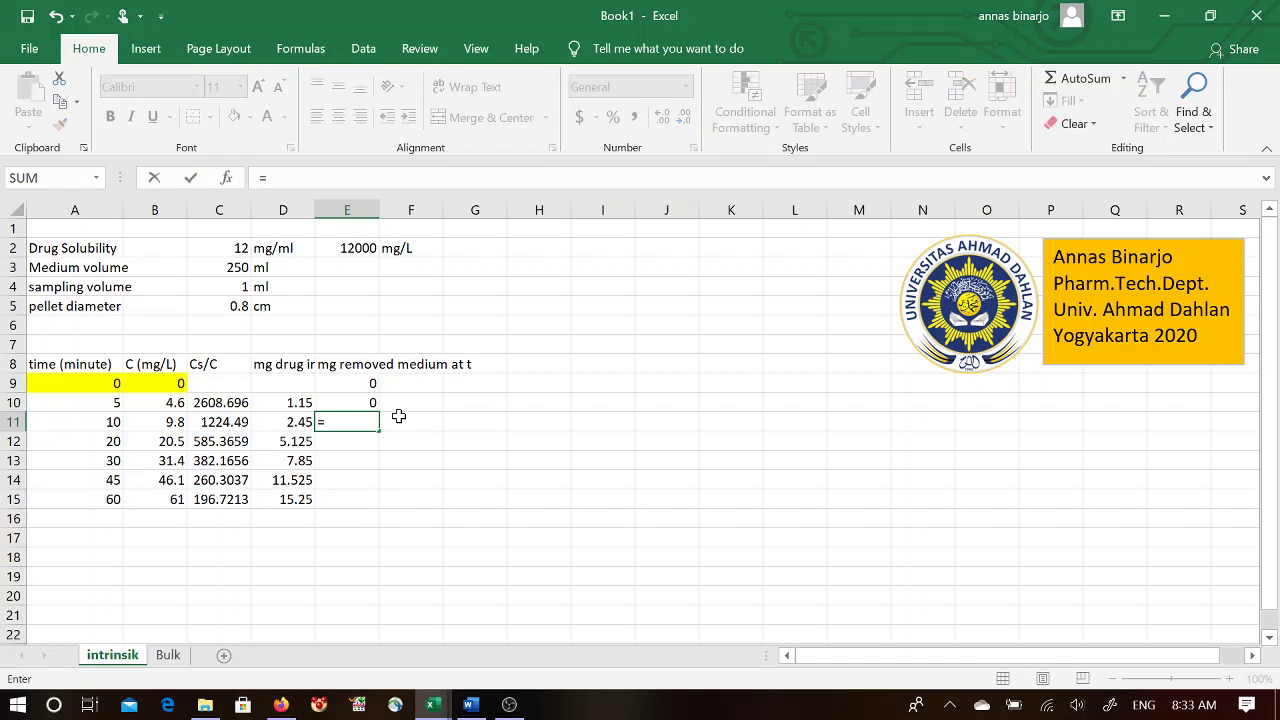
pyautogui.click(234, 286)
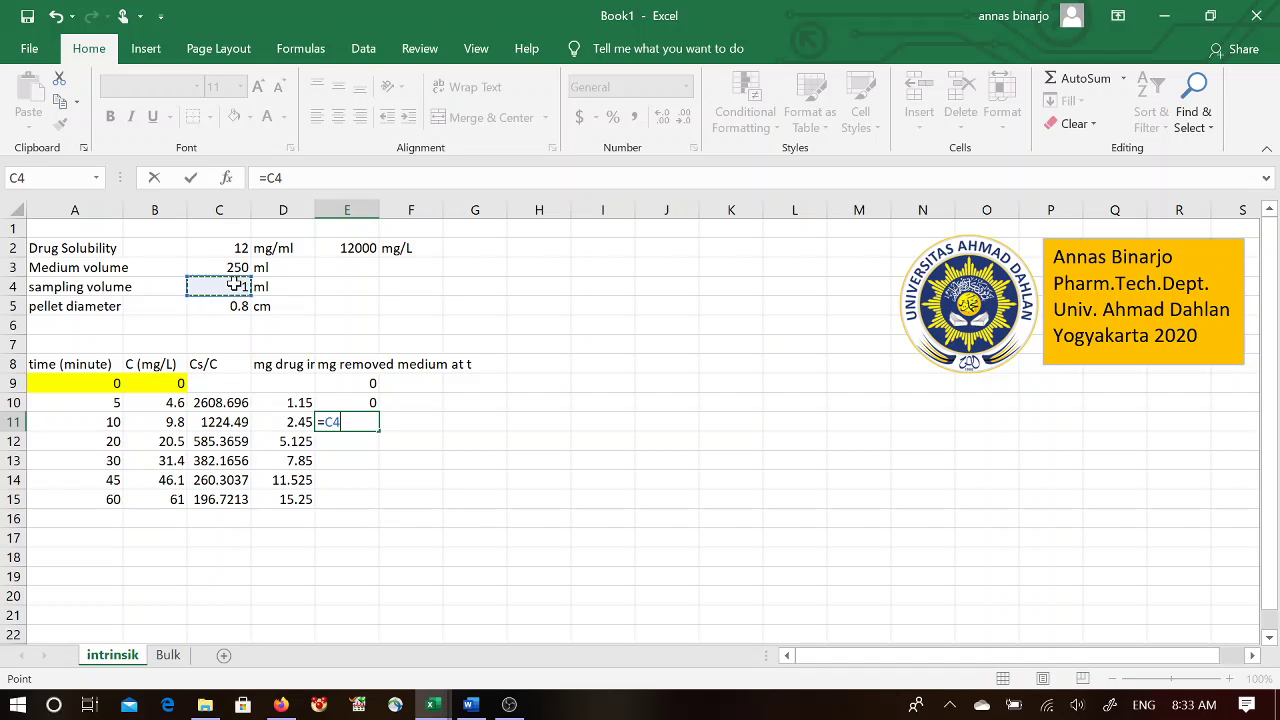
pyautogui.write('*')
pyautogui.click(166, 402)
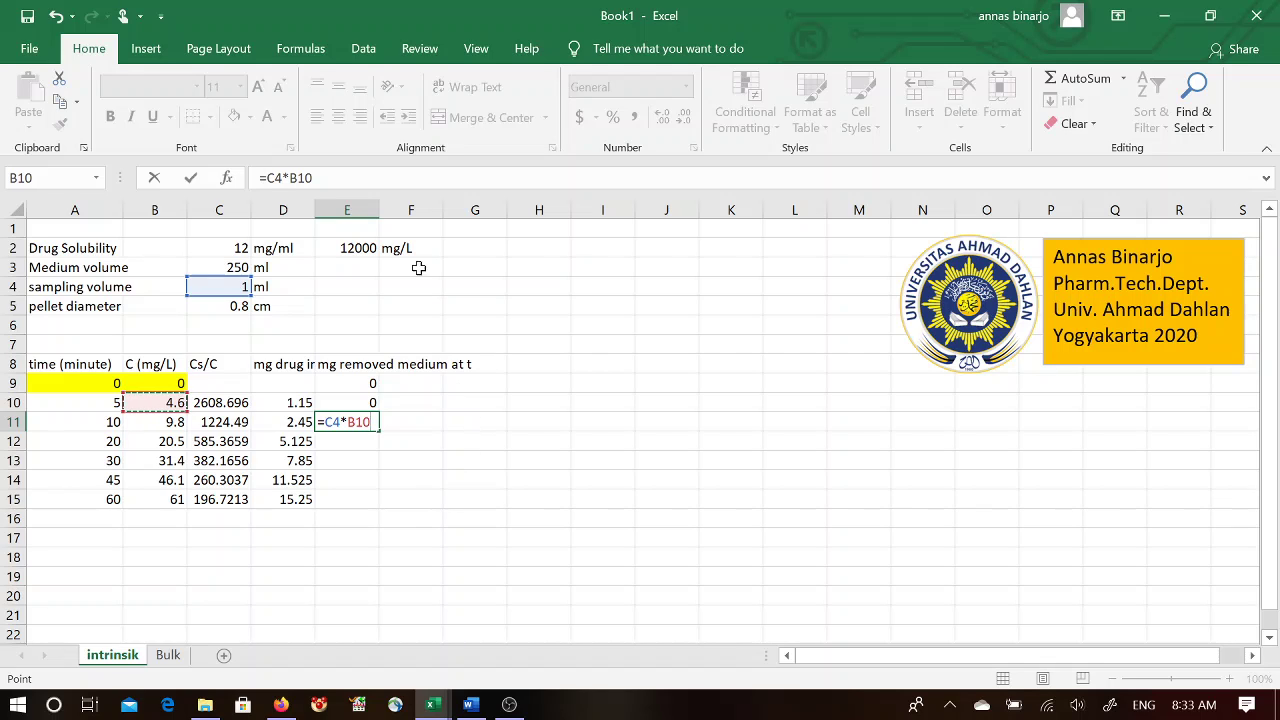
pyautogui.click(405, 178)
pyautogui.write('/1')
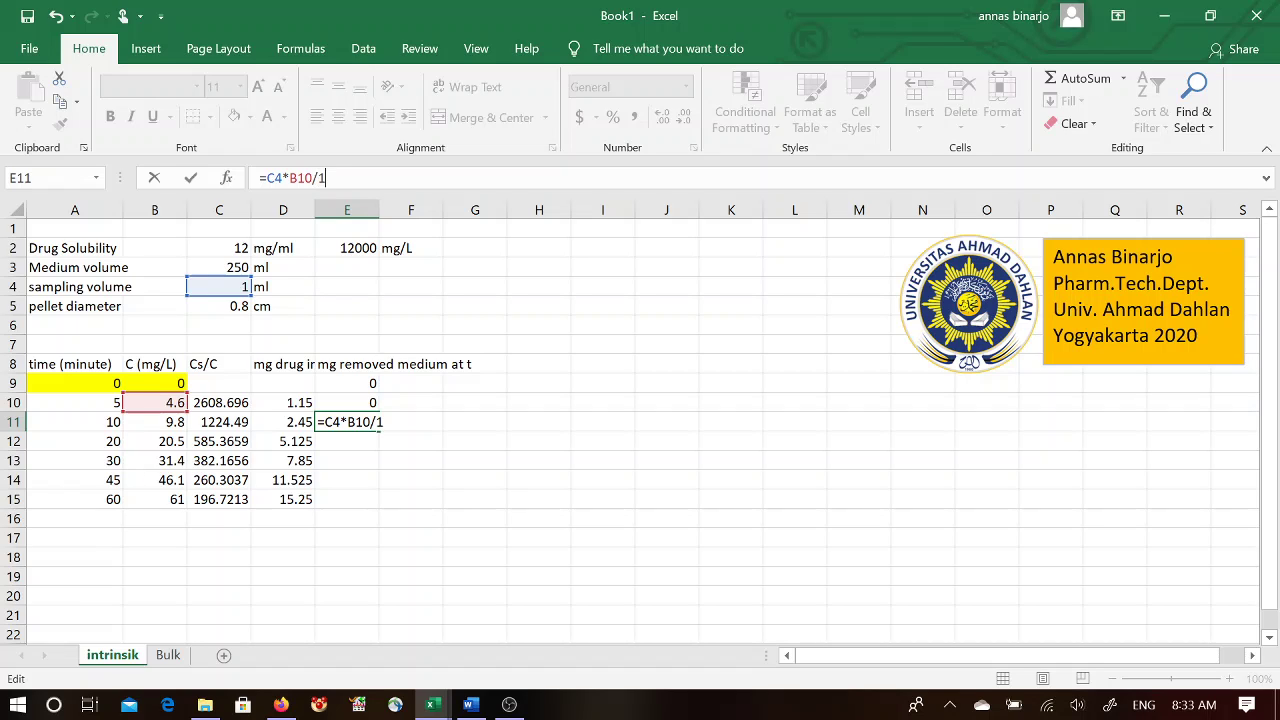
pyautogui.write('000')
pyautogui.press('Return')
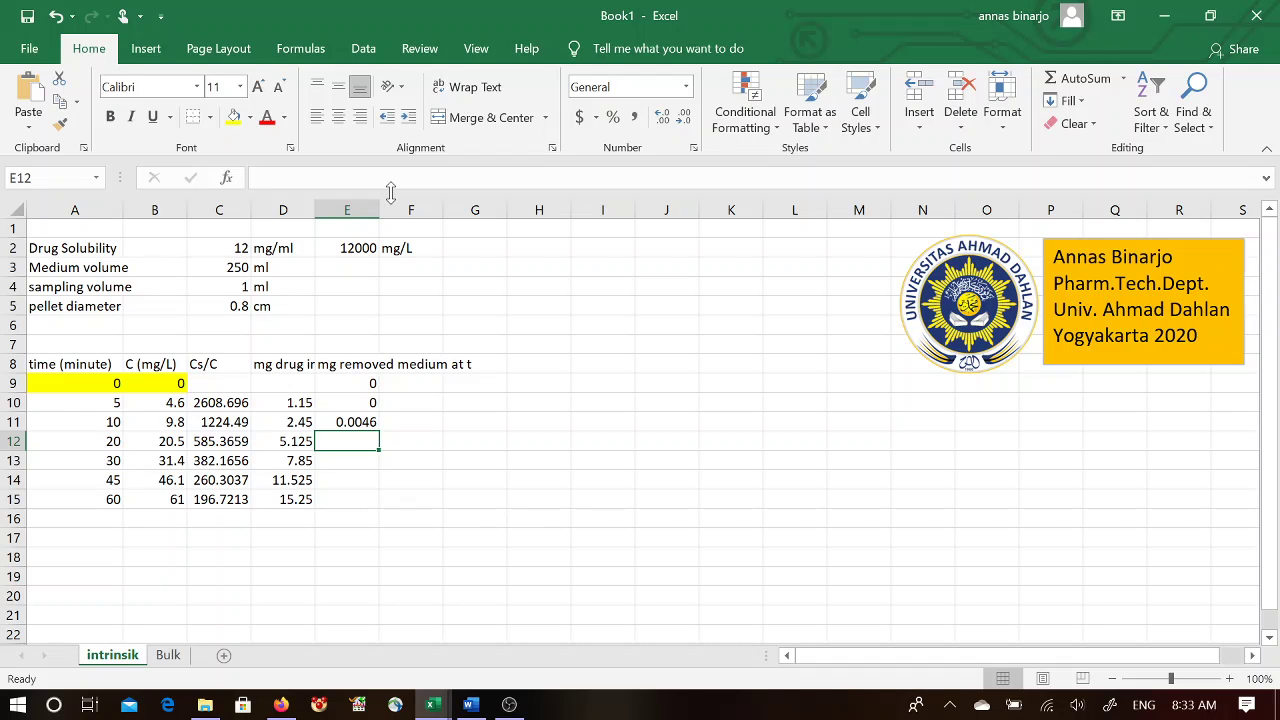
# Step: Lock the sampling volume's row in E11 by changing the formula to =C$4*B10/1000, and fill it down to E15
pyautogui.click(355, 424)
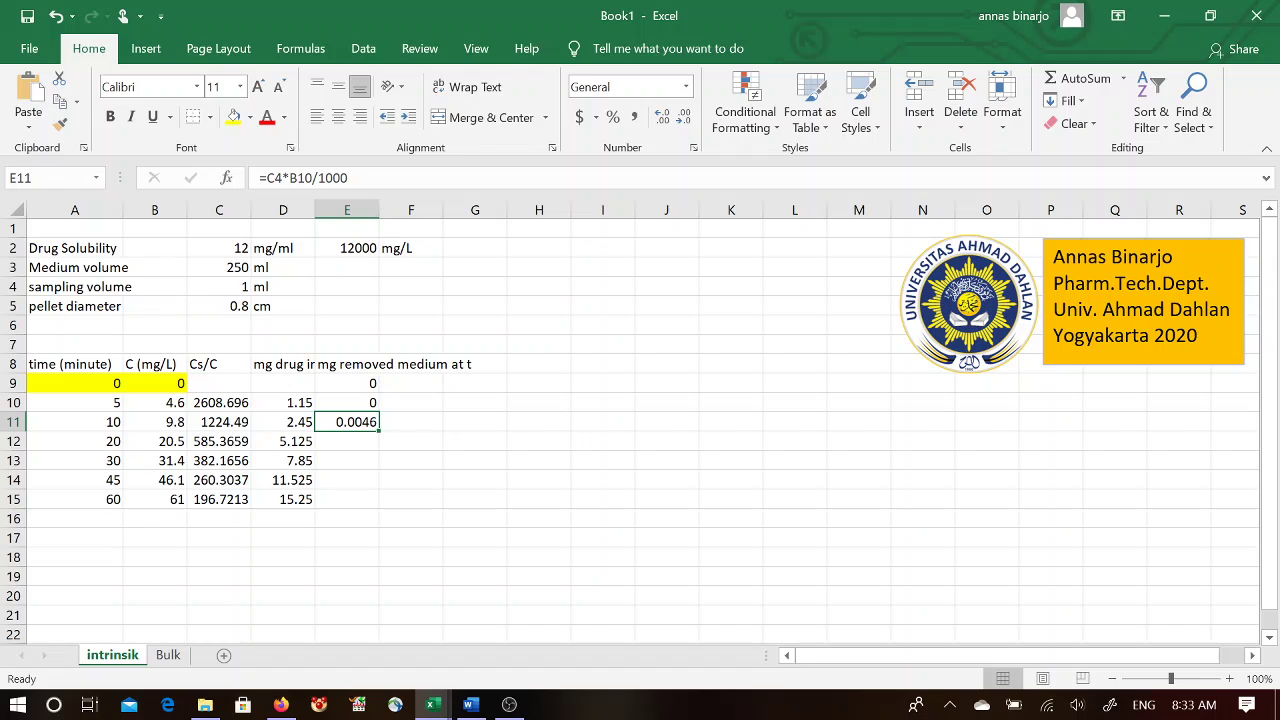
pyautogui.press('F2')
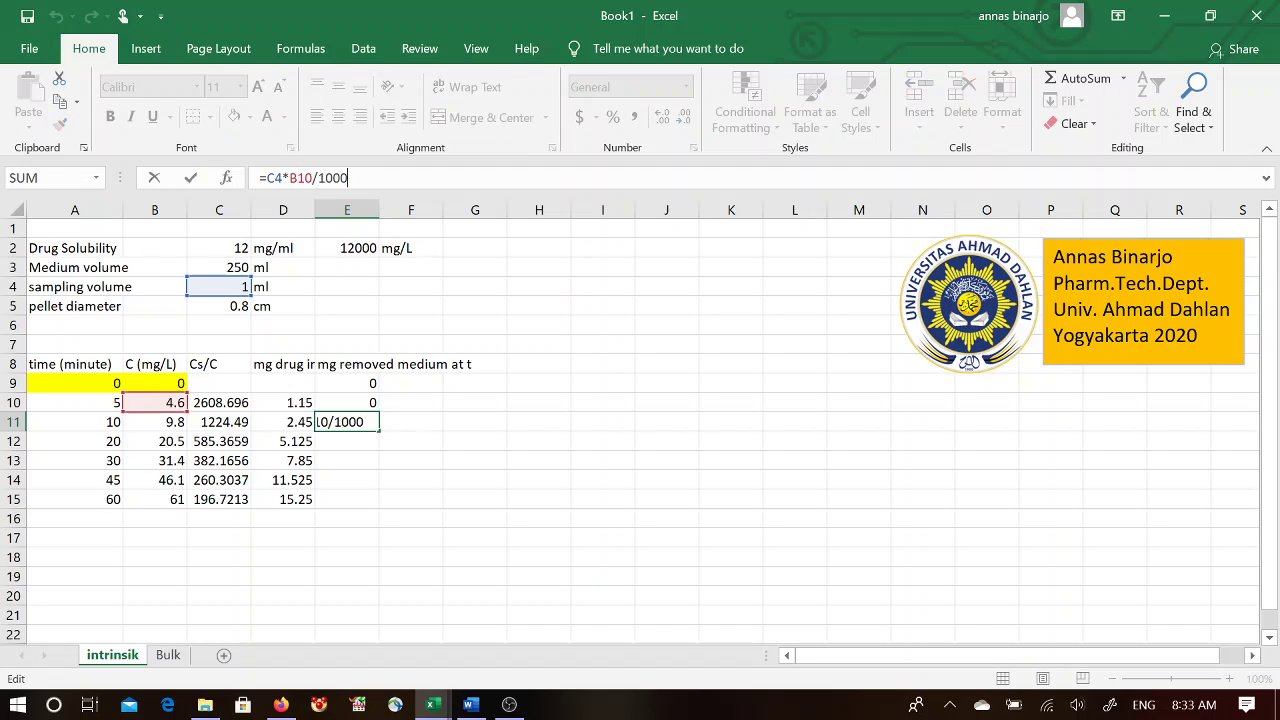
pyautogui.click(275, 178)
pyautogui.write('$')
pyautogui.press('Return')
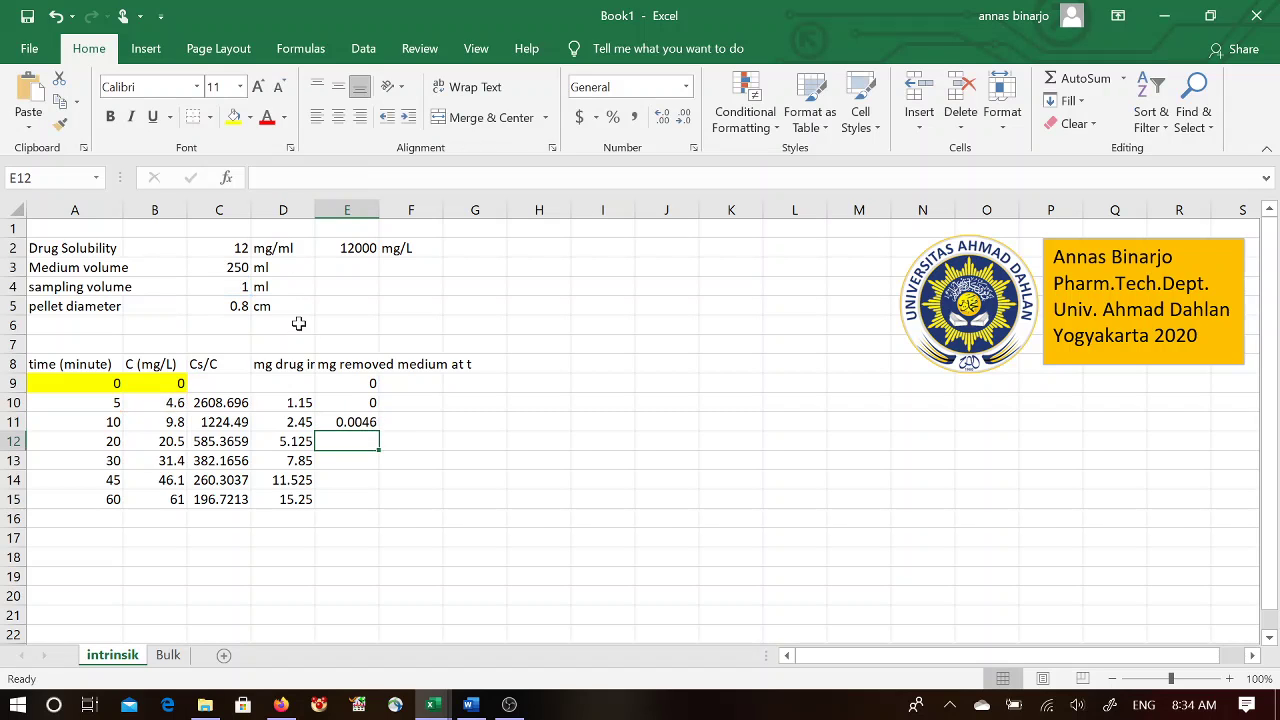
pyautogui.click(341, 422)
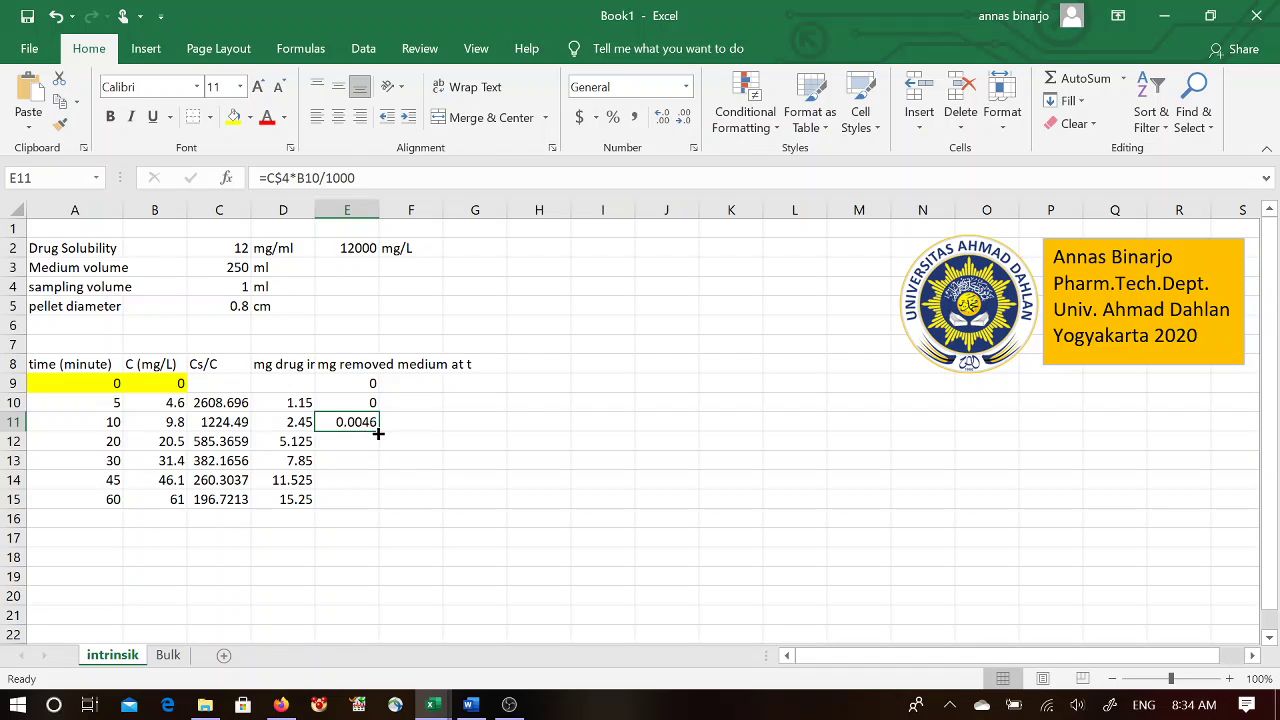
pyautogui.moveTo(378, 434); pyautogui.dragTo(385, 510)
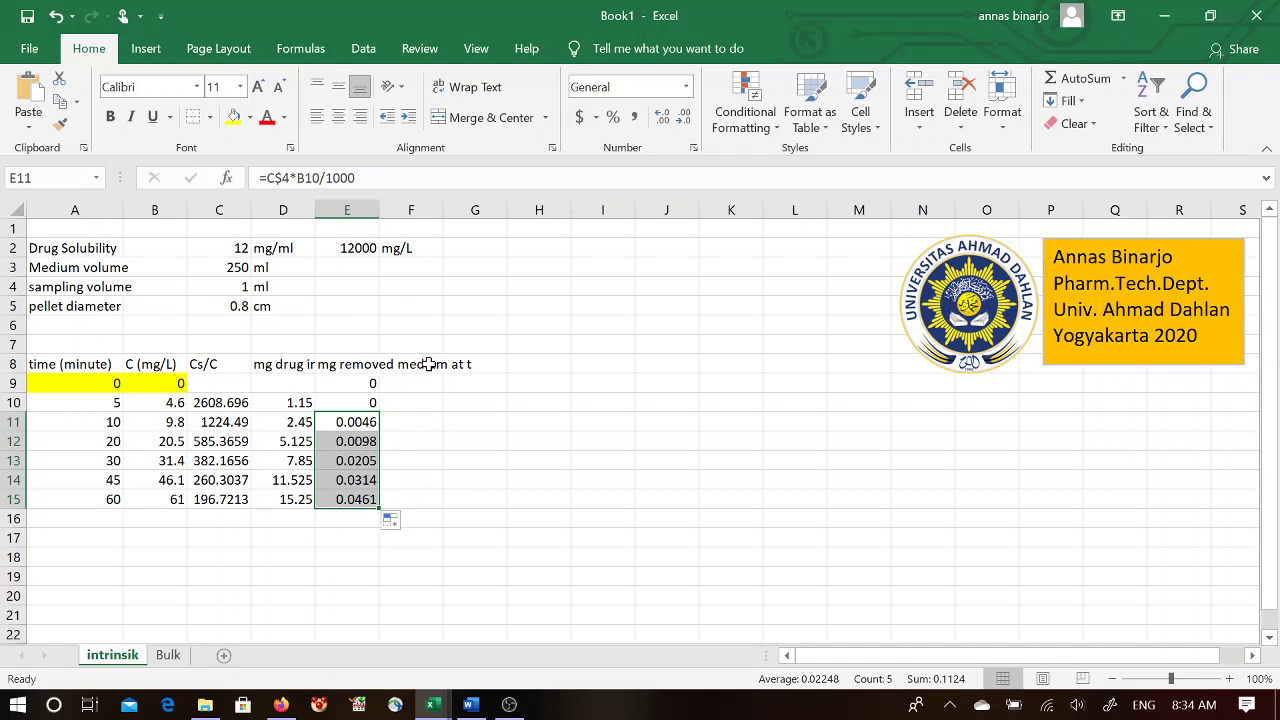
# Step: Enter the column header "mg removed kum" in F8 for the cumulative removed amount
pyautogui.click(428, 364)
pyautogui.write('m')
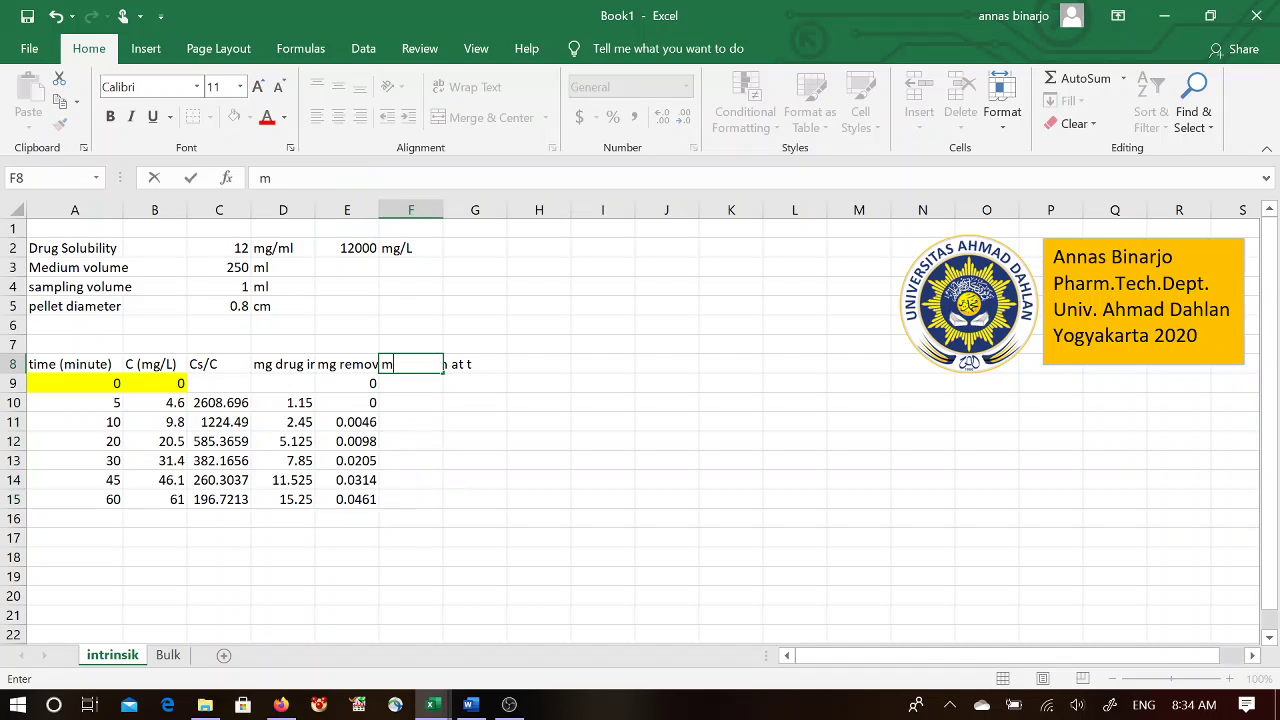
pyautogui.write('g rem')
pyautogui.press('BackSpace')
pyautogui.write('moved')
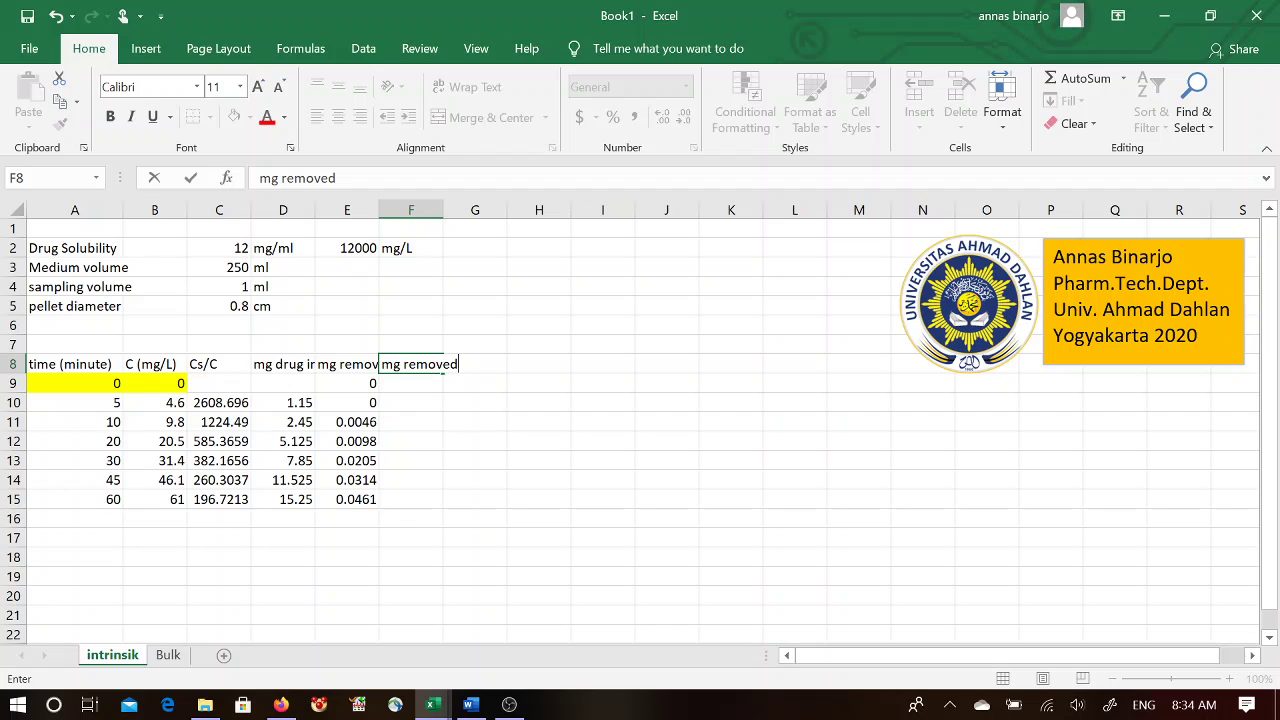
pyautogui.write(' kum')
pyautogui.press('Return')
pyautogui.press('Return')
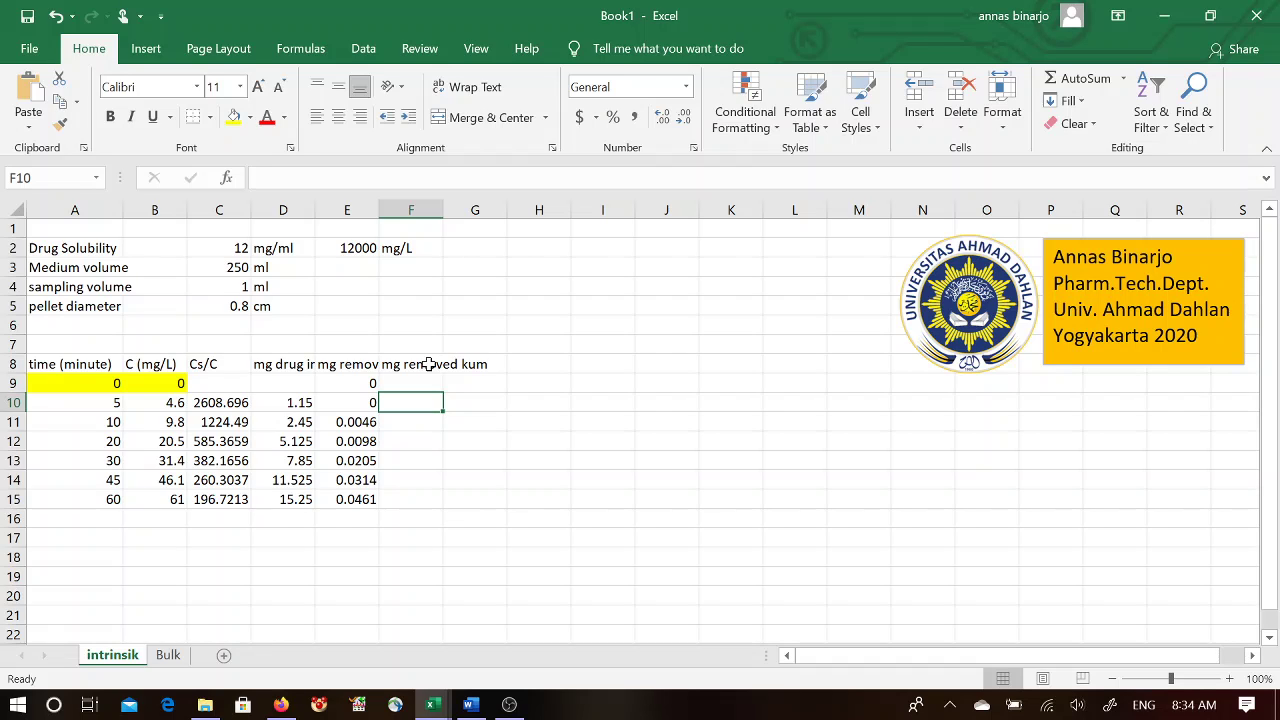
# Step: Enter 0 as the cumulative removed amount in F9 and the running-total formula =E10+F9 in F10
pyautogui.press('Up')
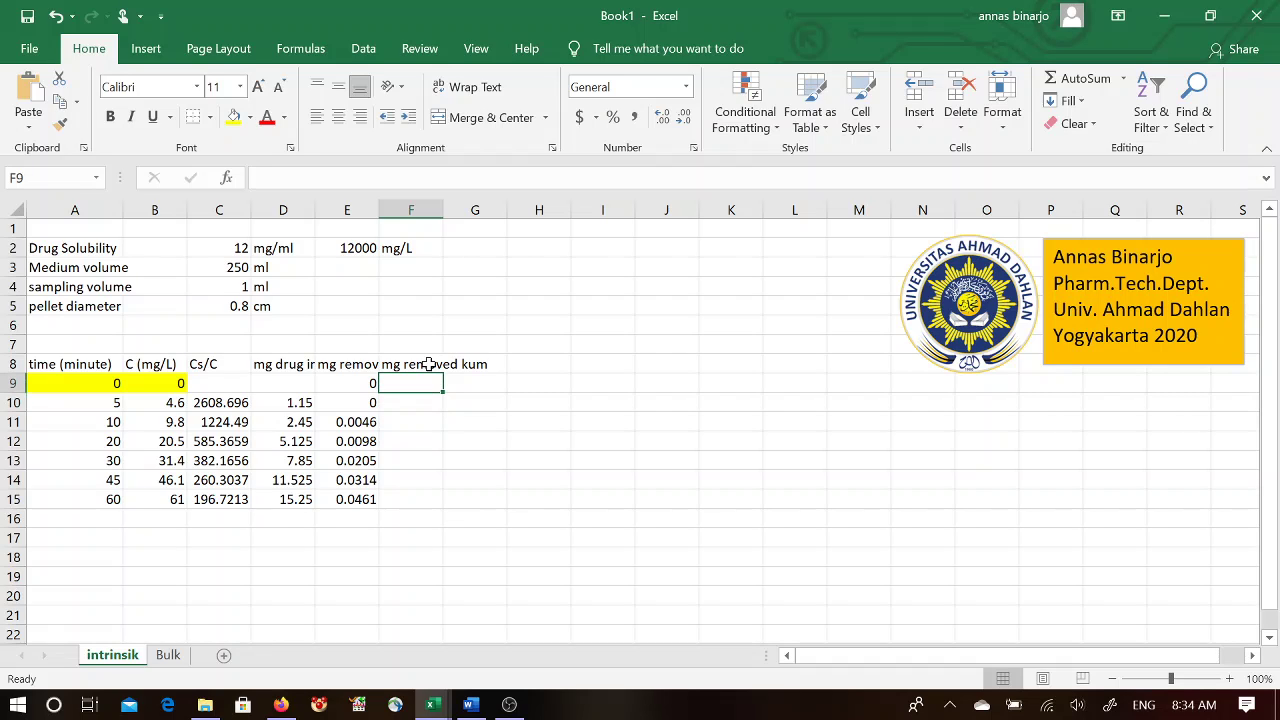
pyautogui.write('0')
pyautogui.press('Return')
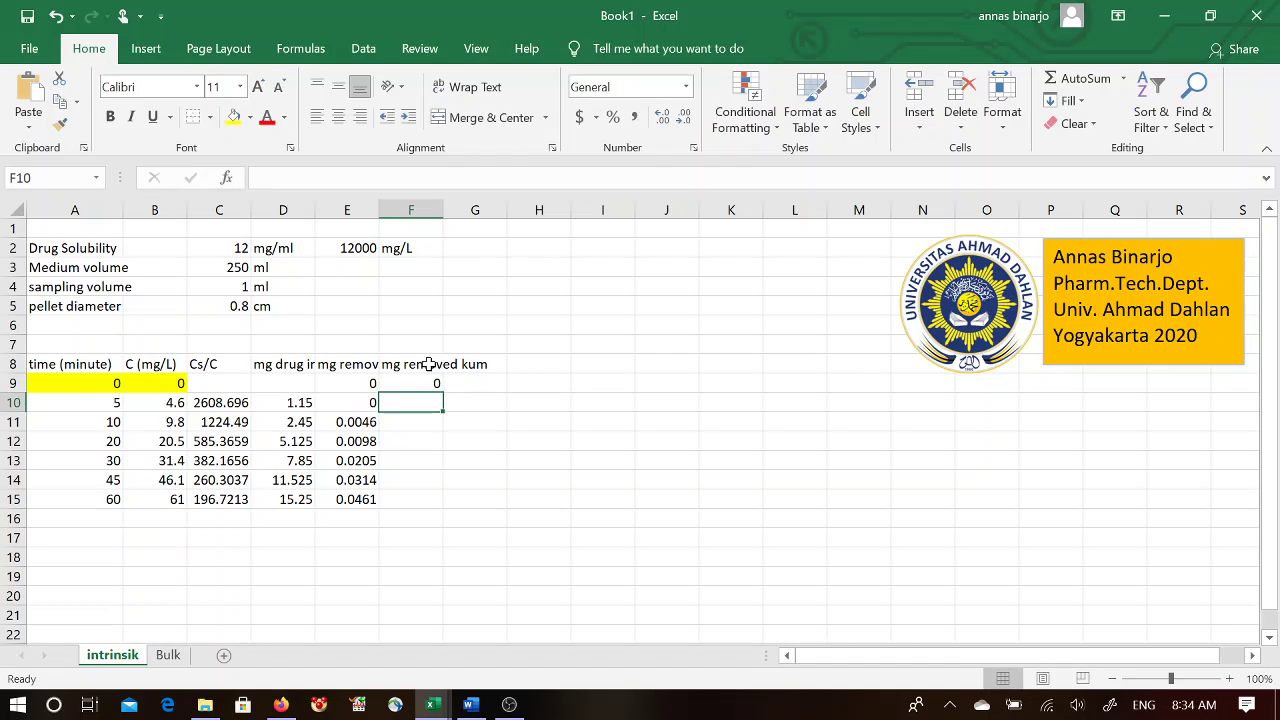
pyautogui.write('=')
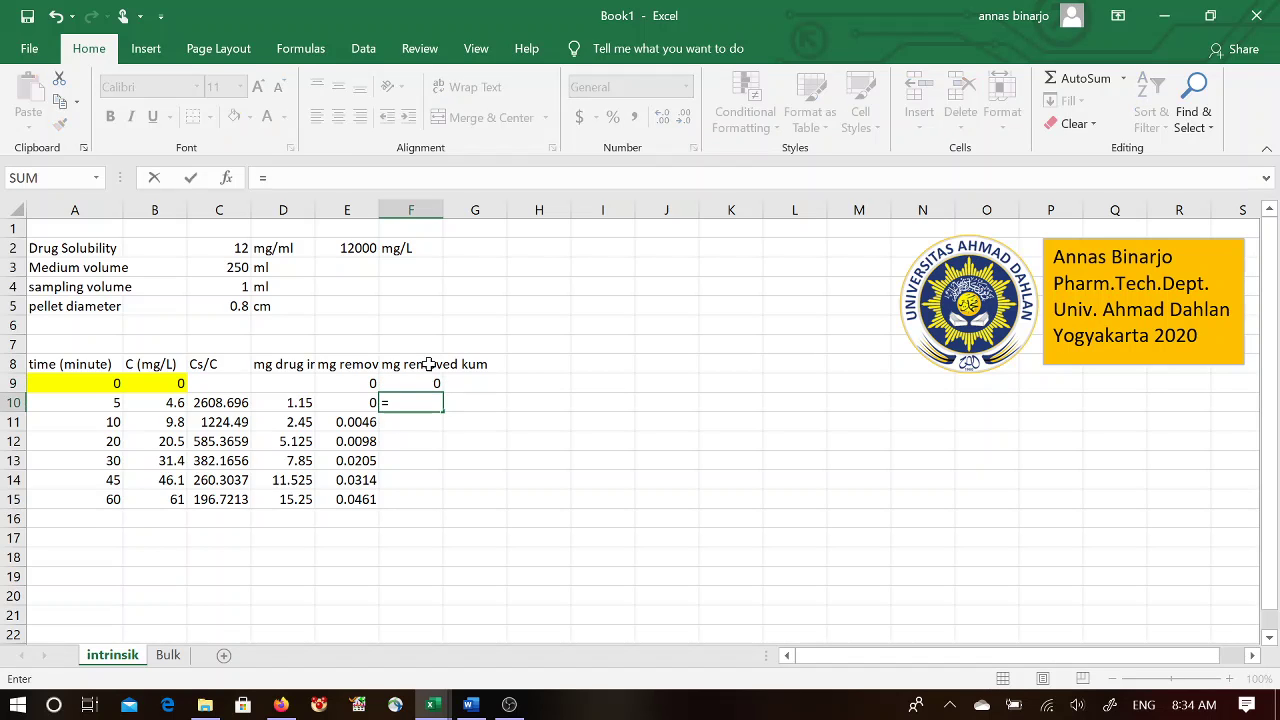
pyautogui.click(365, 402)
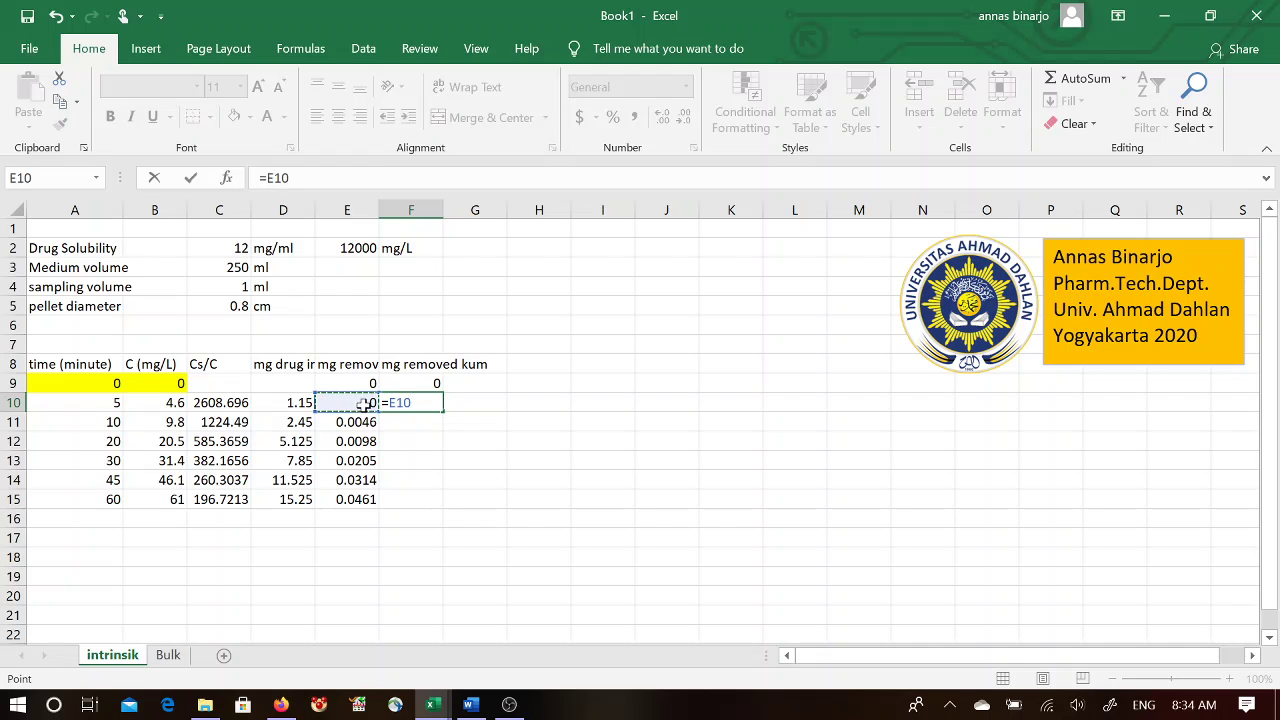
pyautogui.write('+')
pyautogui.click(396, 383)
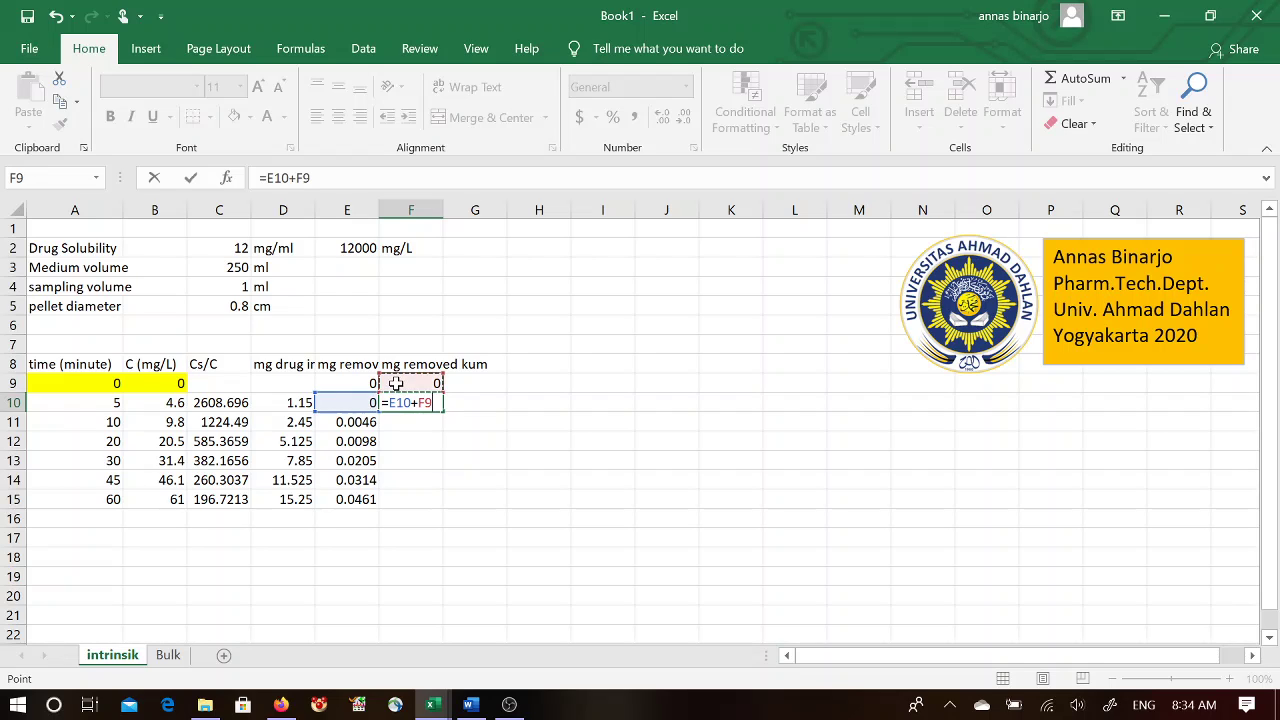
pyautogui.press('Return')
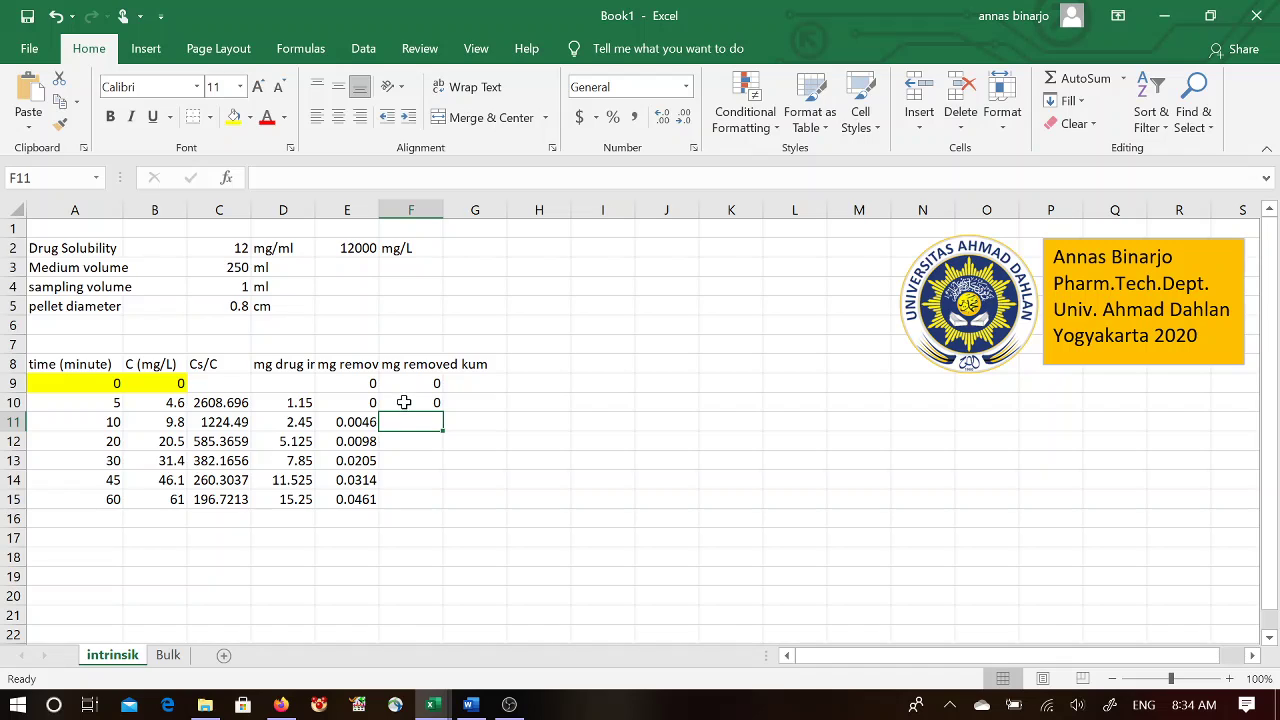
# Step: Fill the cumulative removed formula from F10 down to F12, checking the formulas in E12 and F12
pyautogui.click(404, 402)
pyautogui.moveTo(441, 410); pyautogui.dragTo(443, 428)
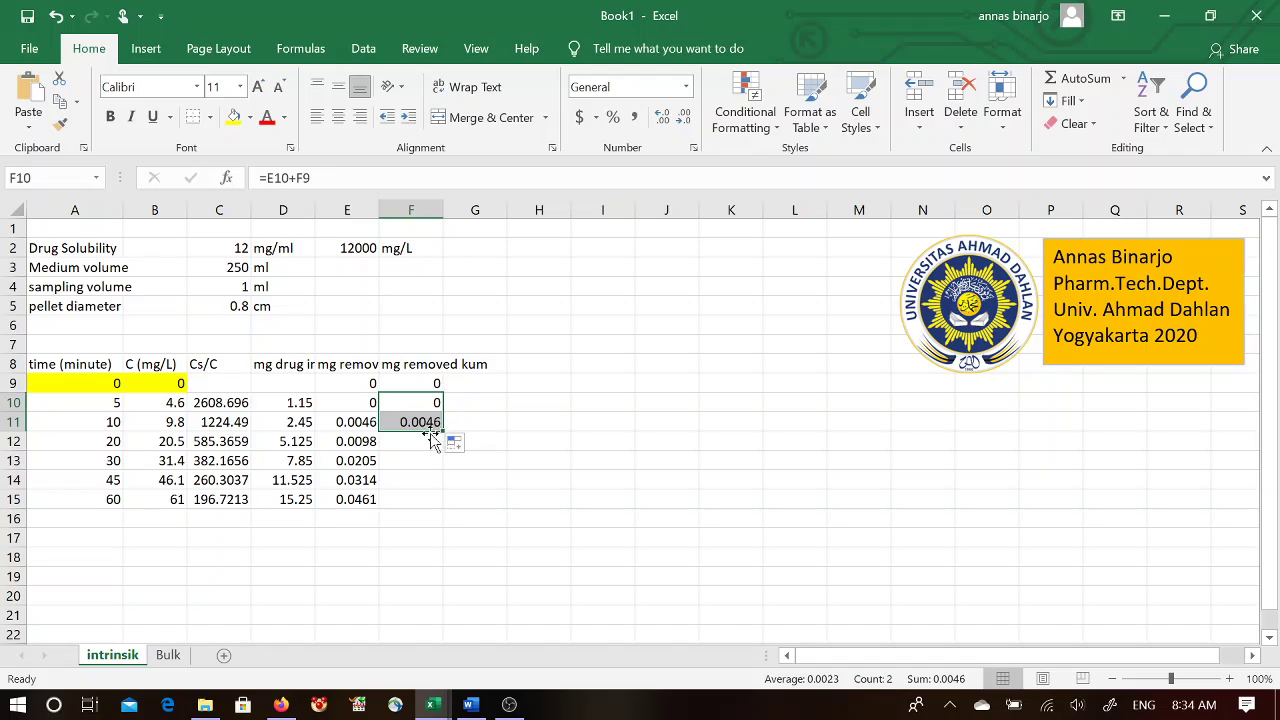
pyautogui.click(426, 423)
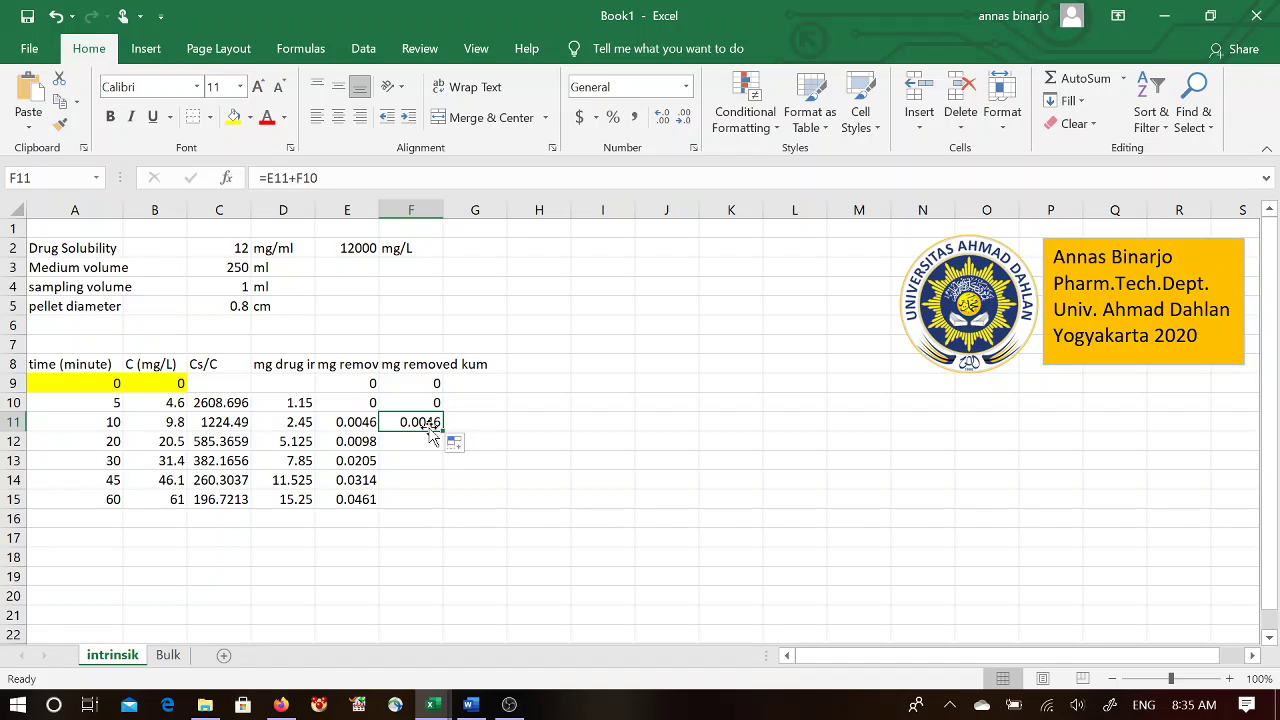
pyautogui.moveTo(443, 432); pyautogui.dragTo(443, 449)
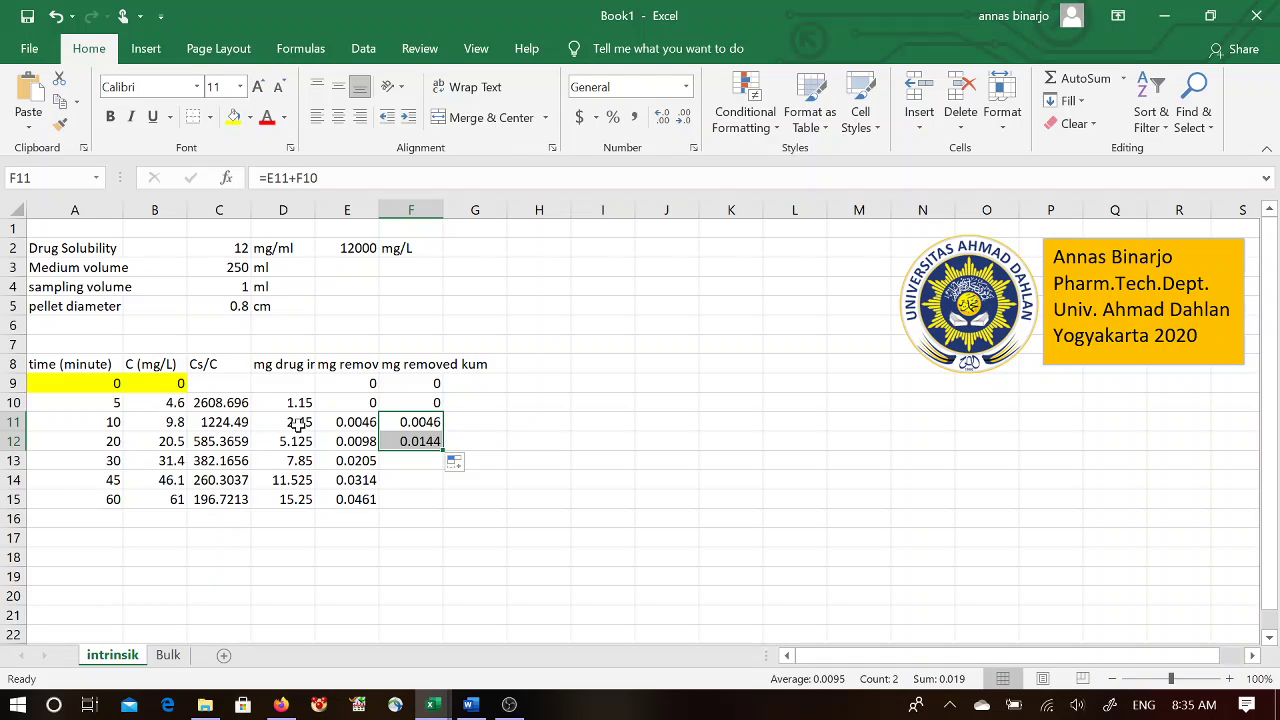
pyautogui.click(401, 447)
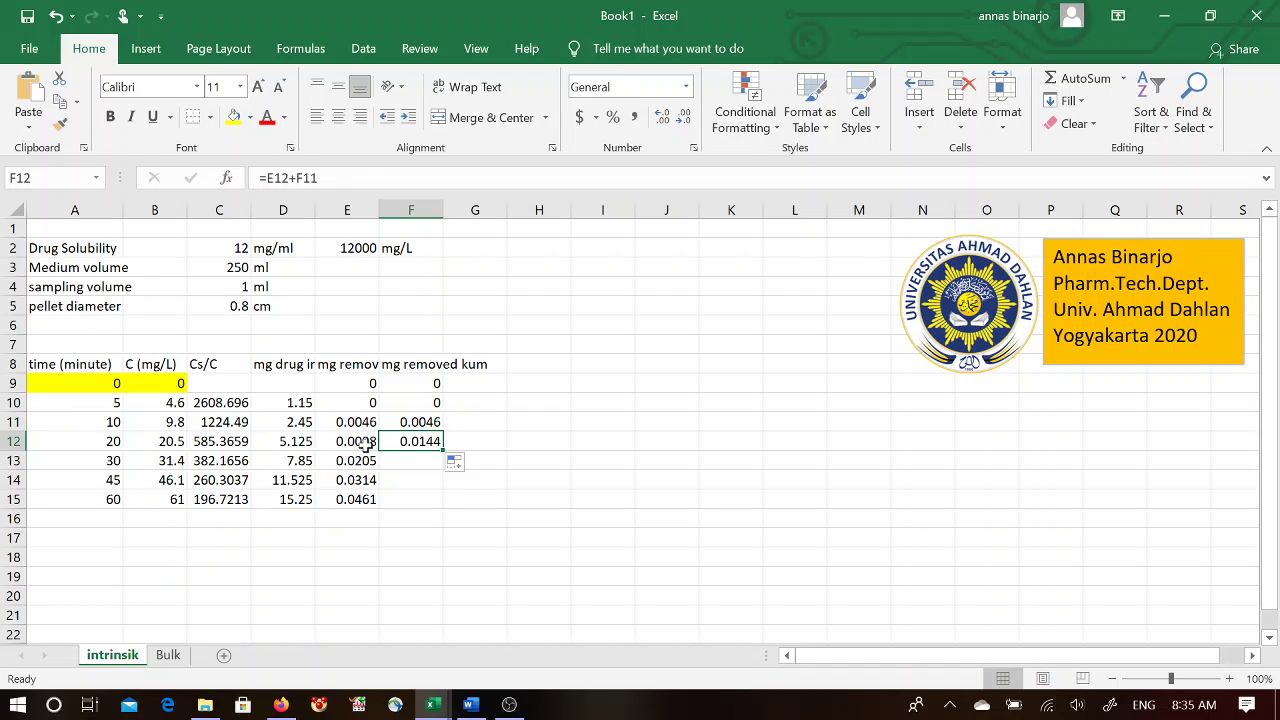
pyautogui.click(360, 442)
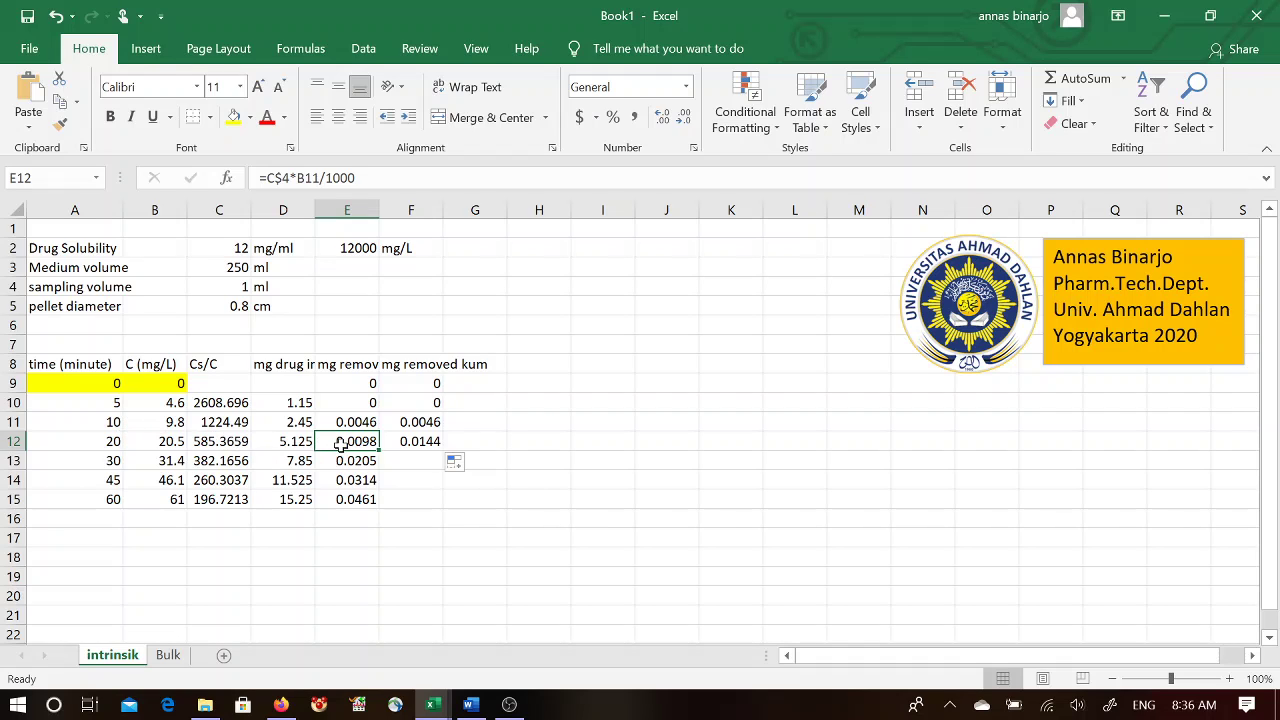
pyautogui.click(399, 445)
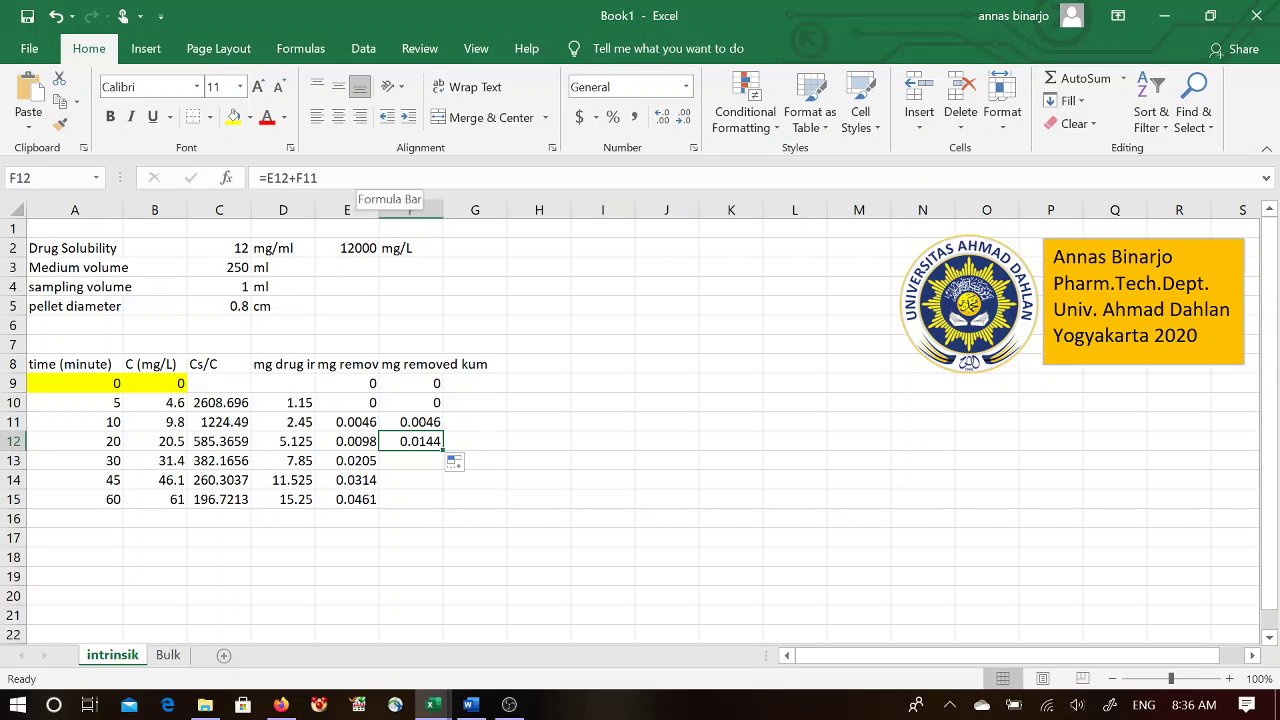
pyautogui.click(357, 179)
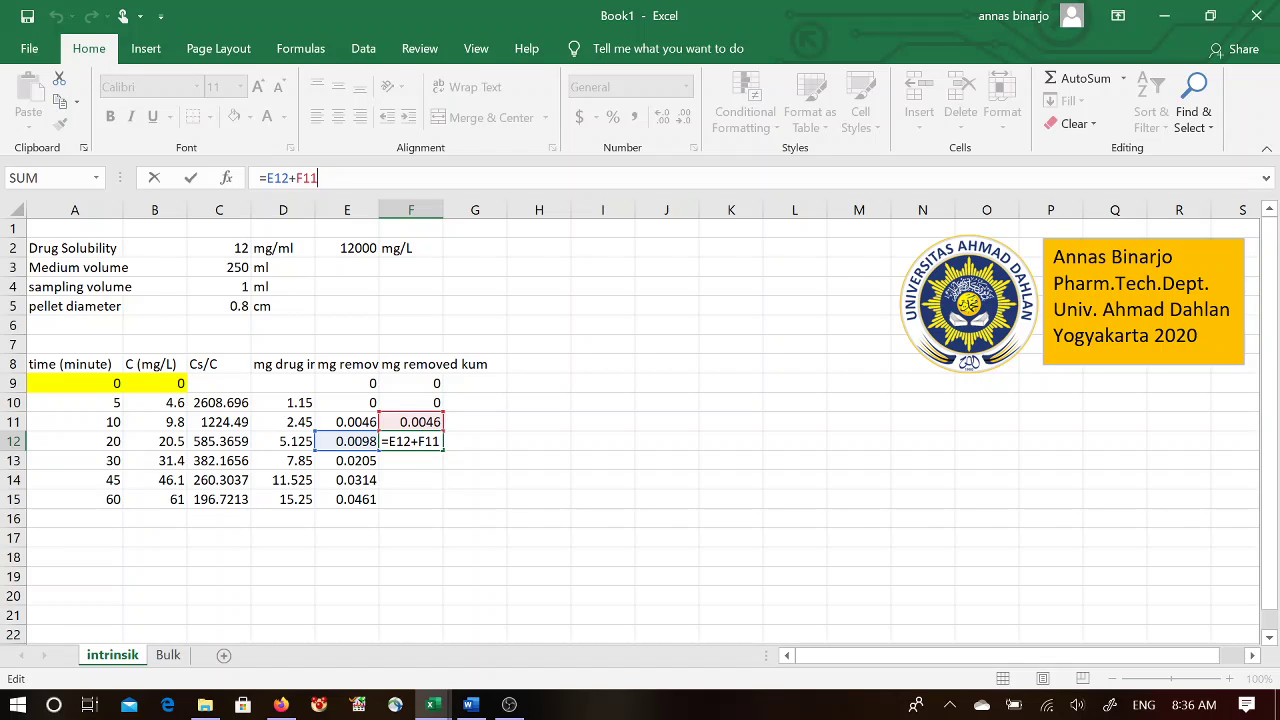
pyautogui.press('Return')
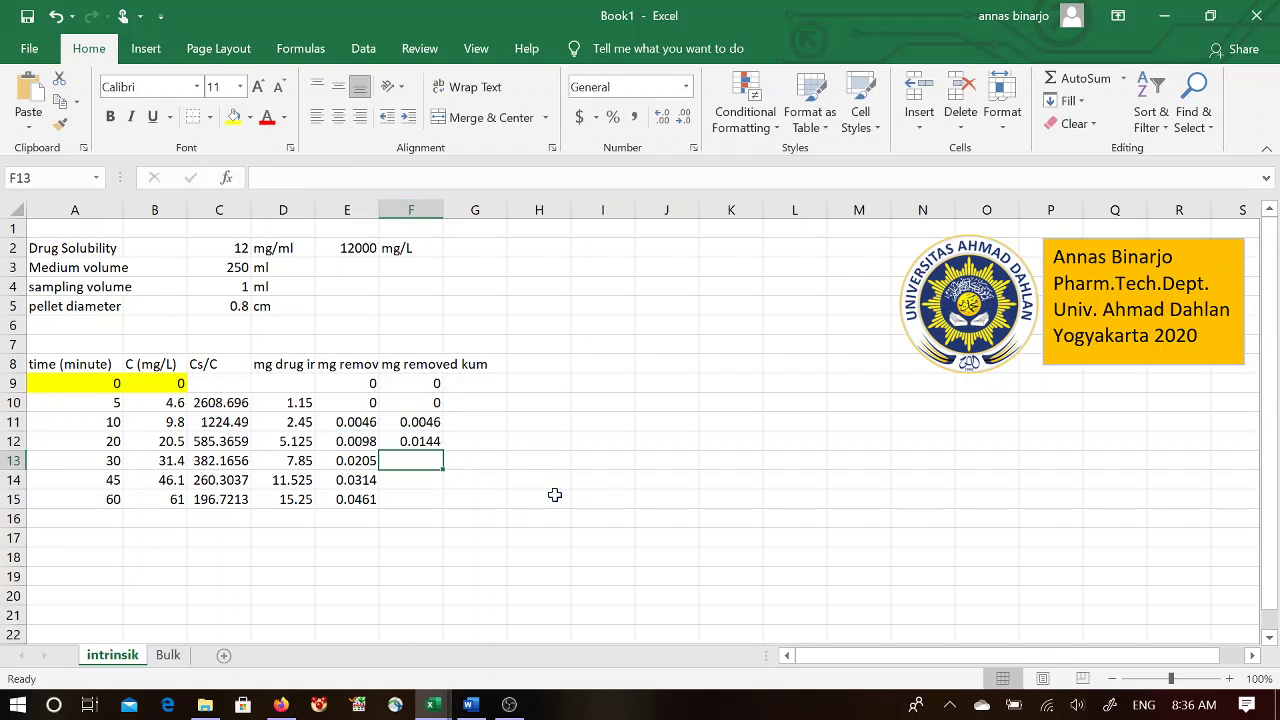
# Step: Fill the cumulative removed formula from F12 down to F15 and review the formulas in F10 to F13
pyautogui.click(430, 441)
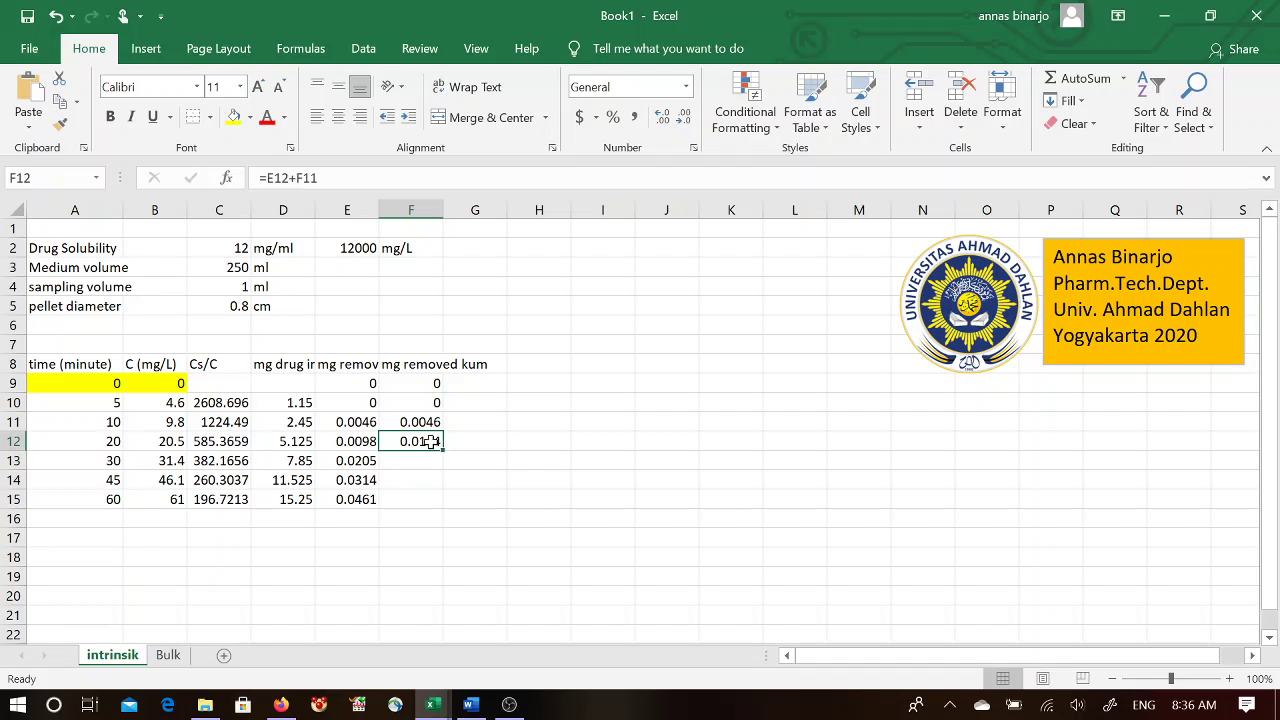
pyautogui.moveTo(442, 452); pyautogui.dragTo(456, 506)
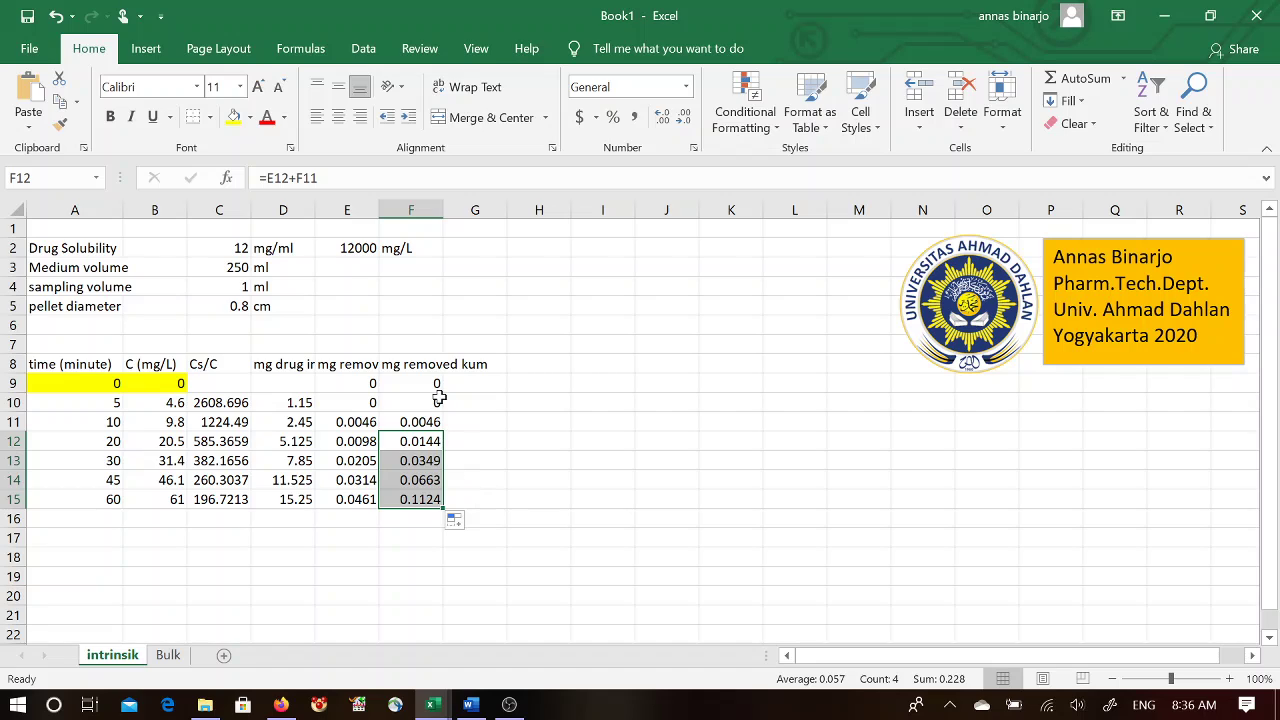
pyautogui.click(428, 368)
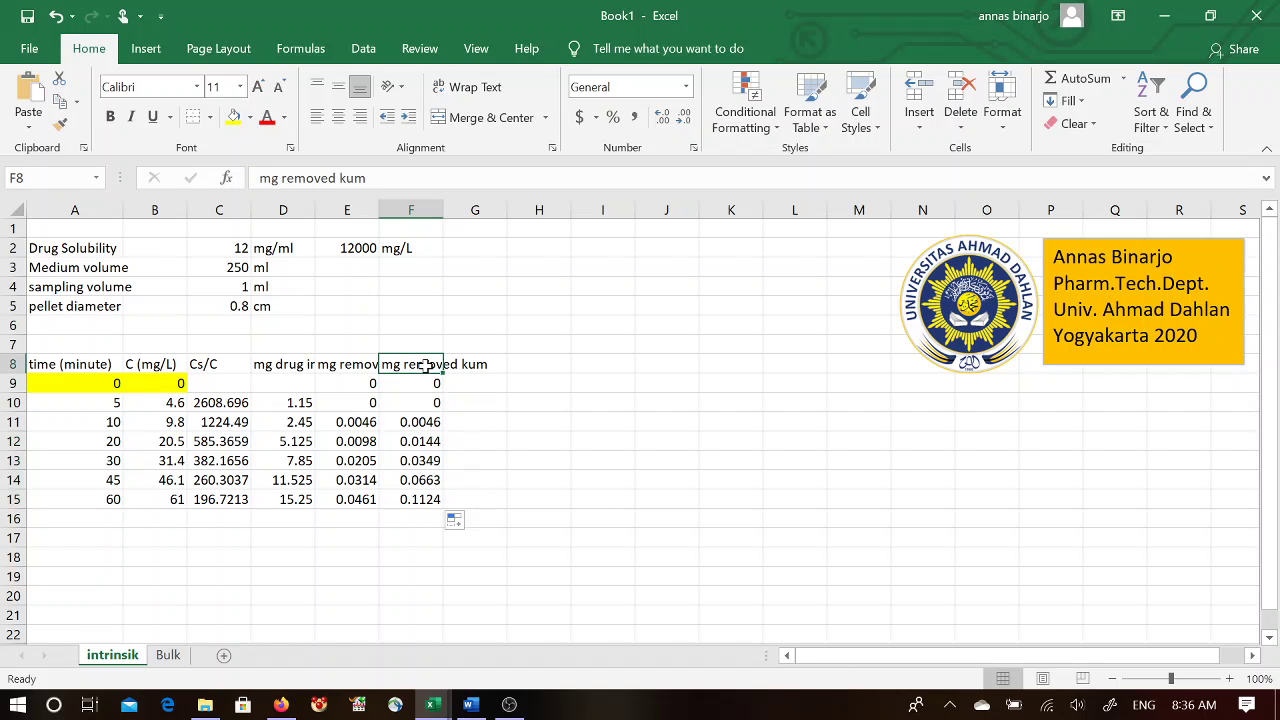
pyautogui.click(416, 404)
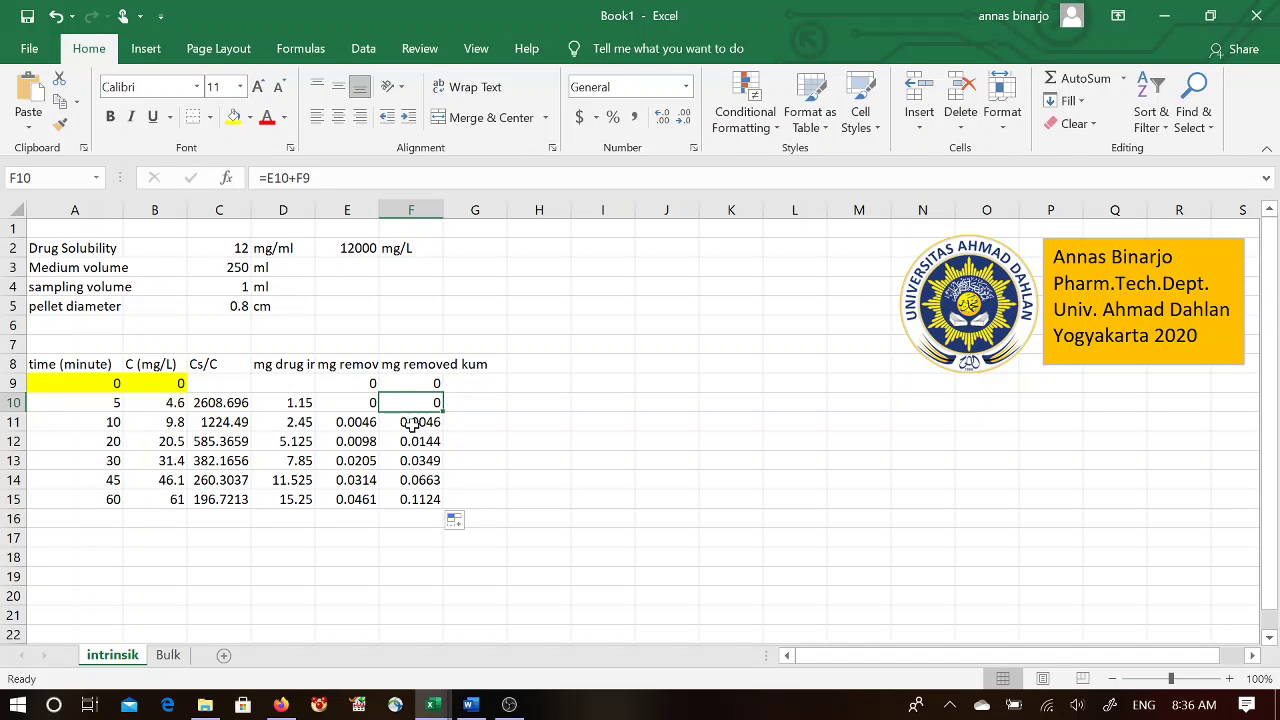
pyautogui.click(413, 424)
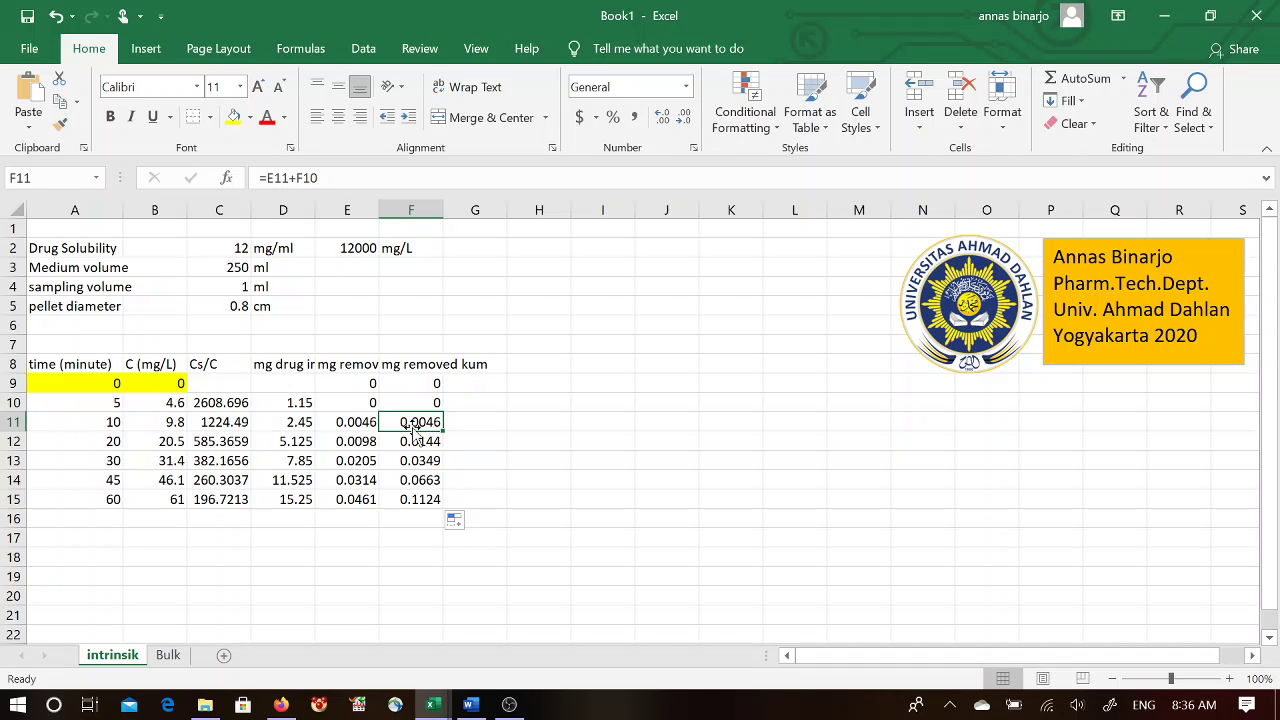
pyautogui.click(408, 441)
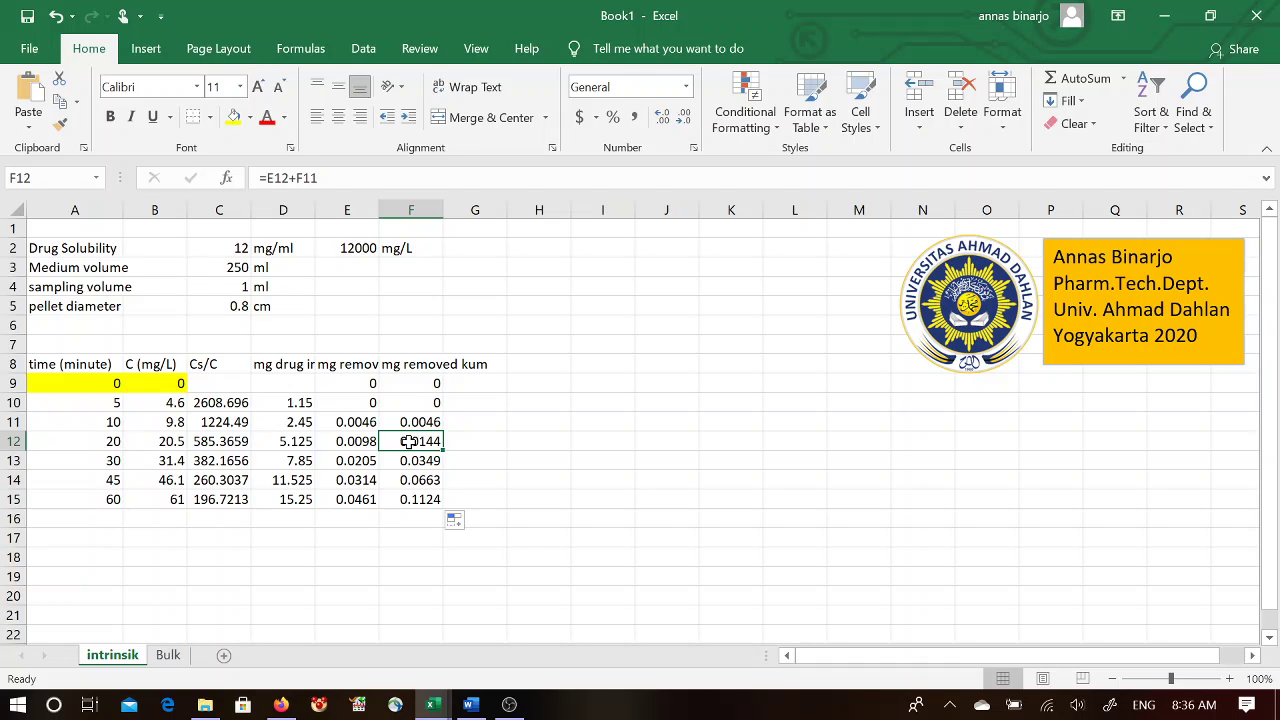
pyautogui.click(408, 461)
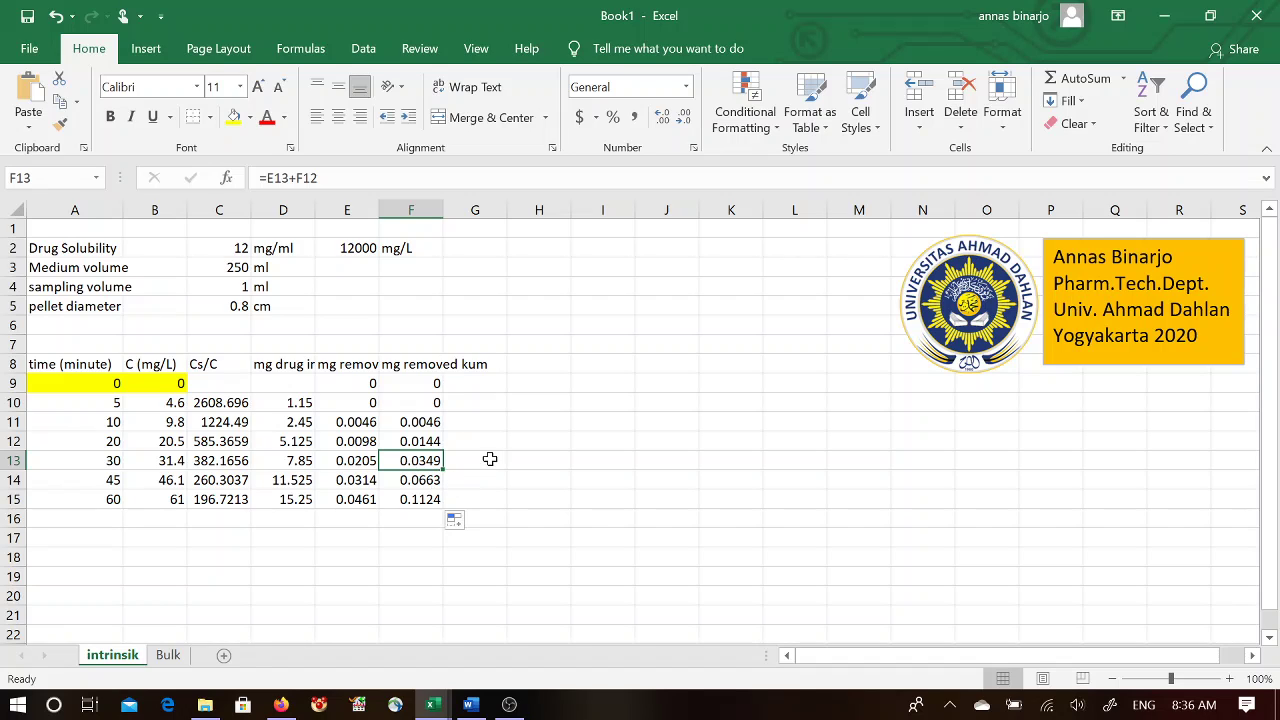
# Step: Enter the column header "mg dissolved" in G8 for the total dissolved amount
pyautogui.click(496, 365)
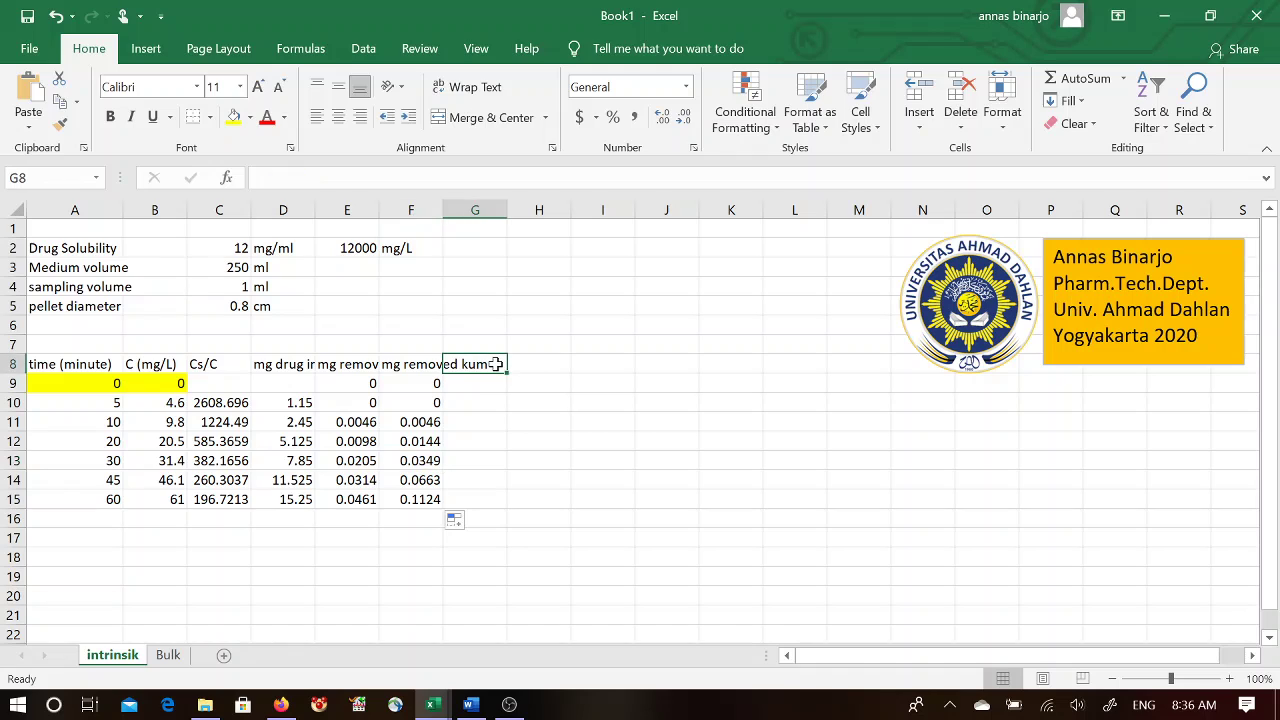
pyautogui.write('mg')
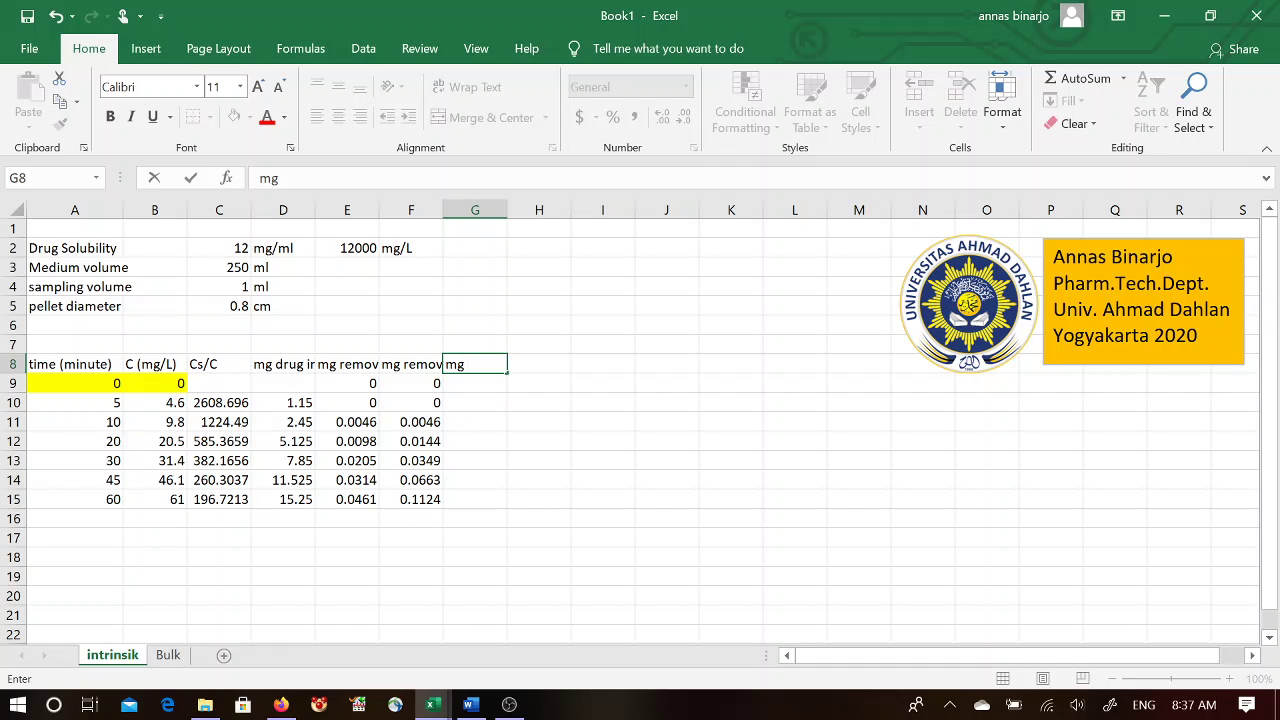
pyautogui.write('dissolv')
pyautogui.write('ed')
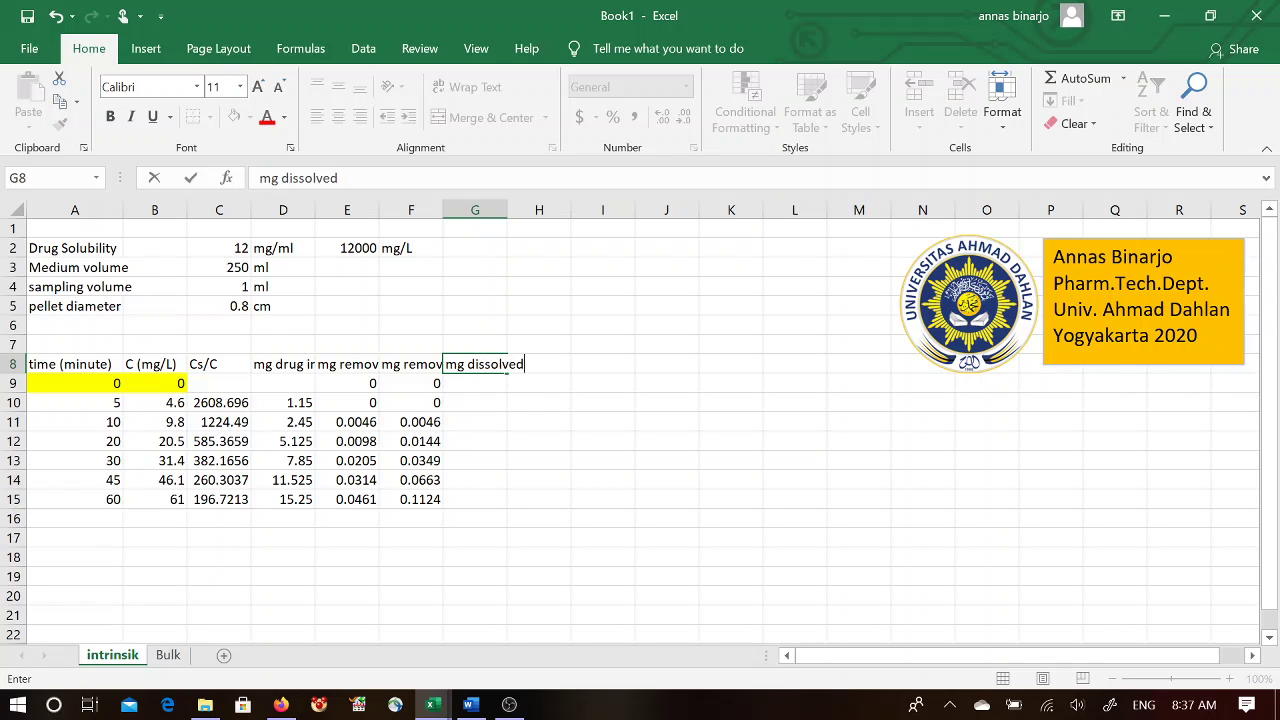
pyautogui.press('Return')
# Step: Calculate the dissolved amount in G10 with the formula =D10+F10 and fill it down to G15
pyautogui.press('Return')
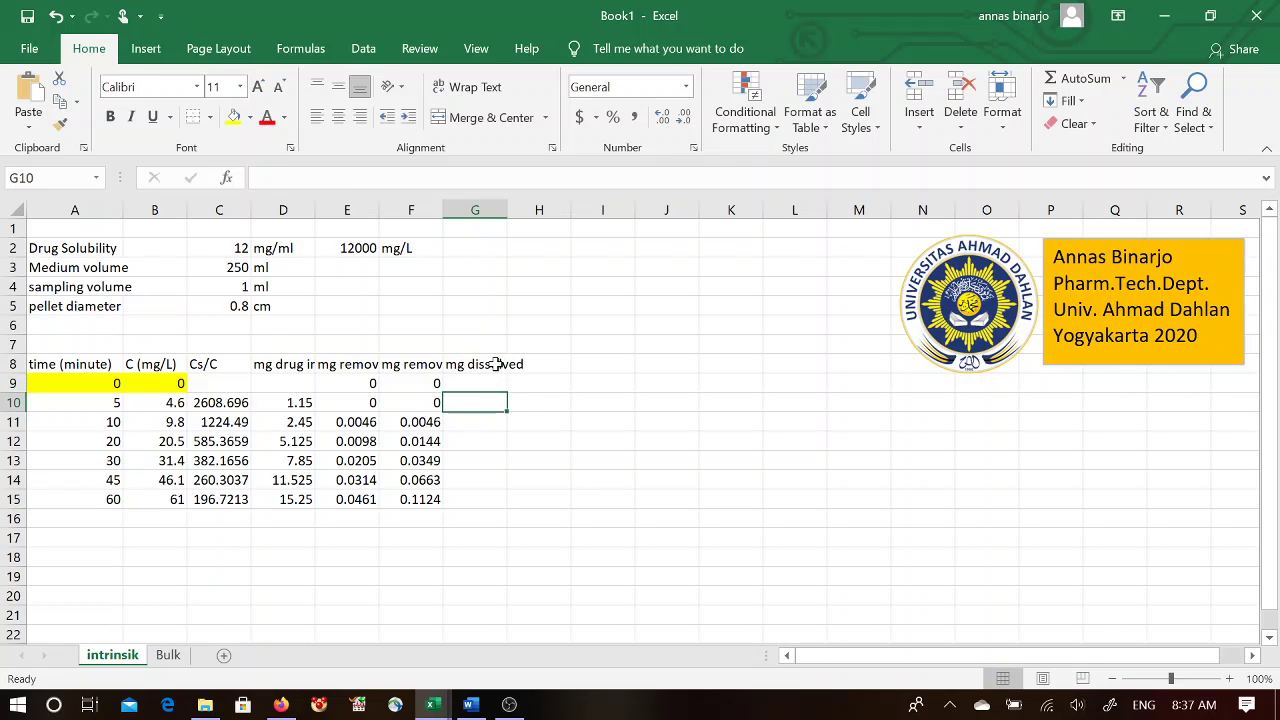
pyautogui.write('=')
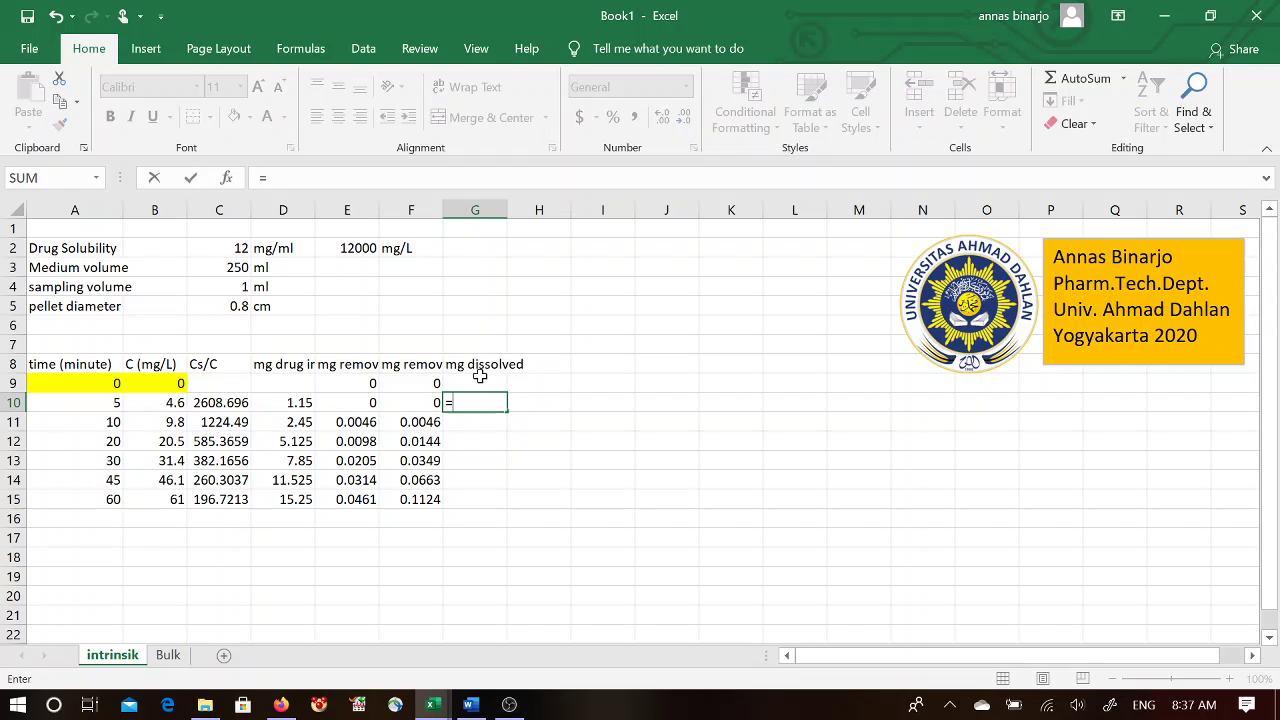
pyautogui.click(303, 401)
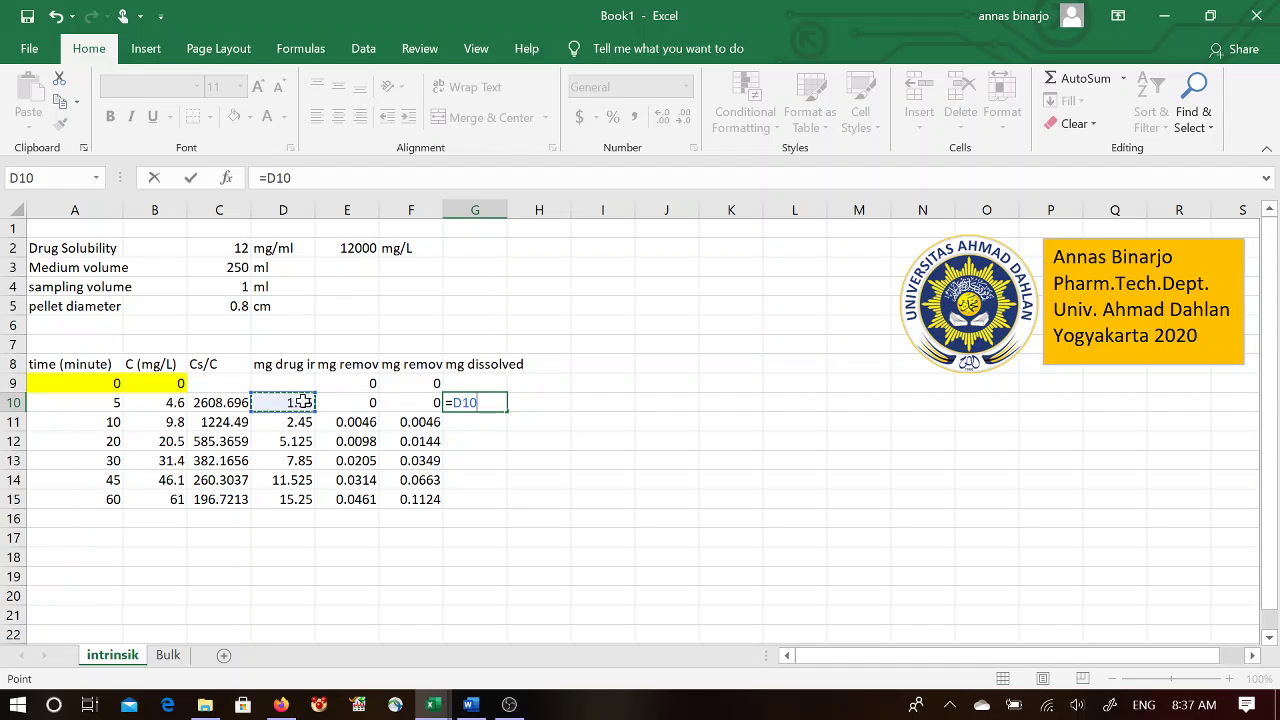
pyautogui.write('+')
pyautogui.click(398, 404)
pyautogui.press('Return')
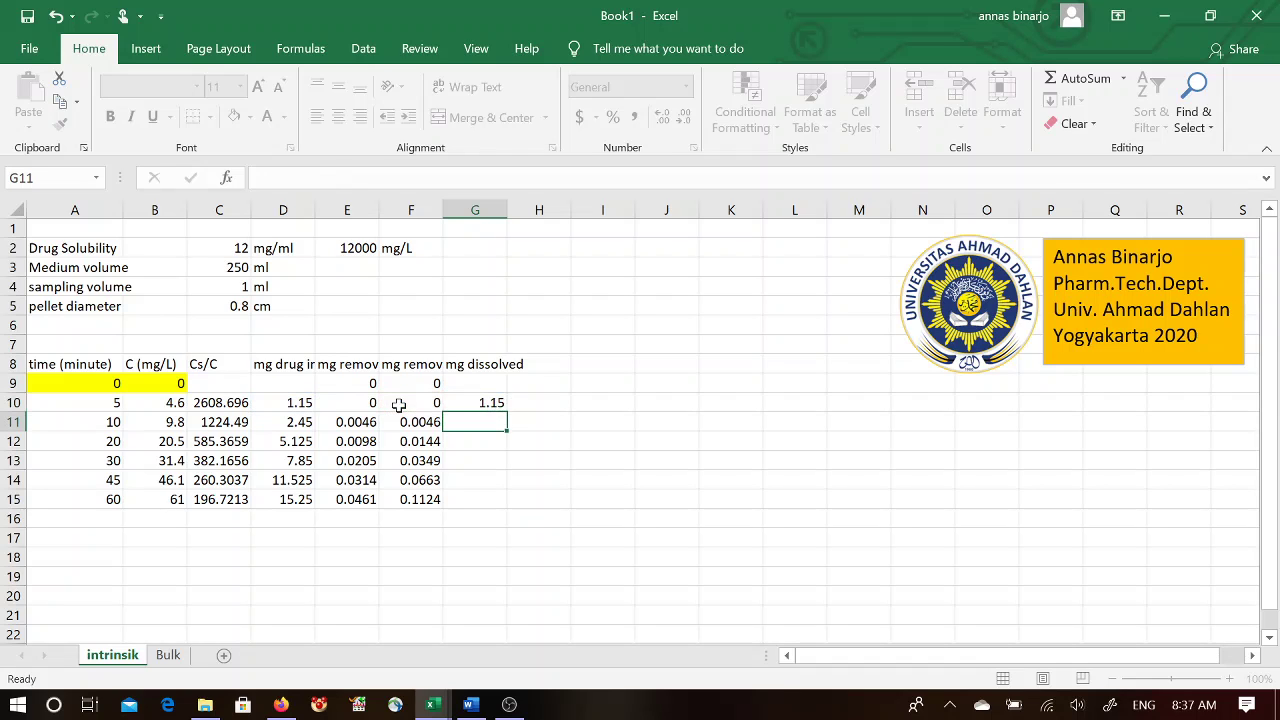
pyautogui.click(467, 402)
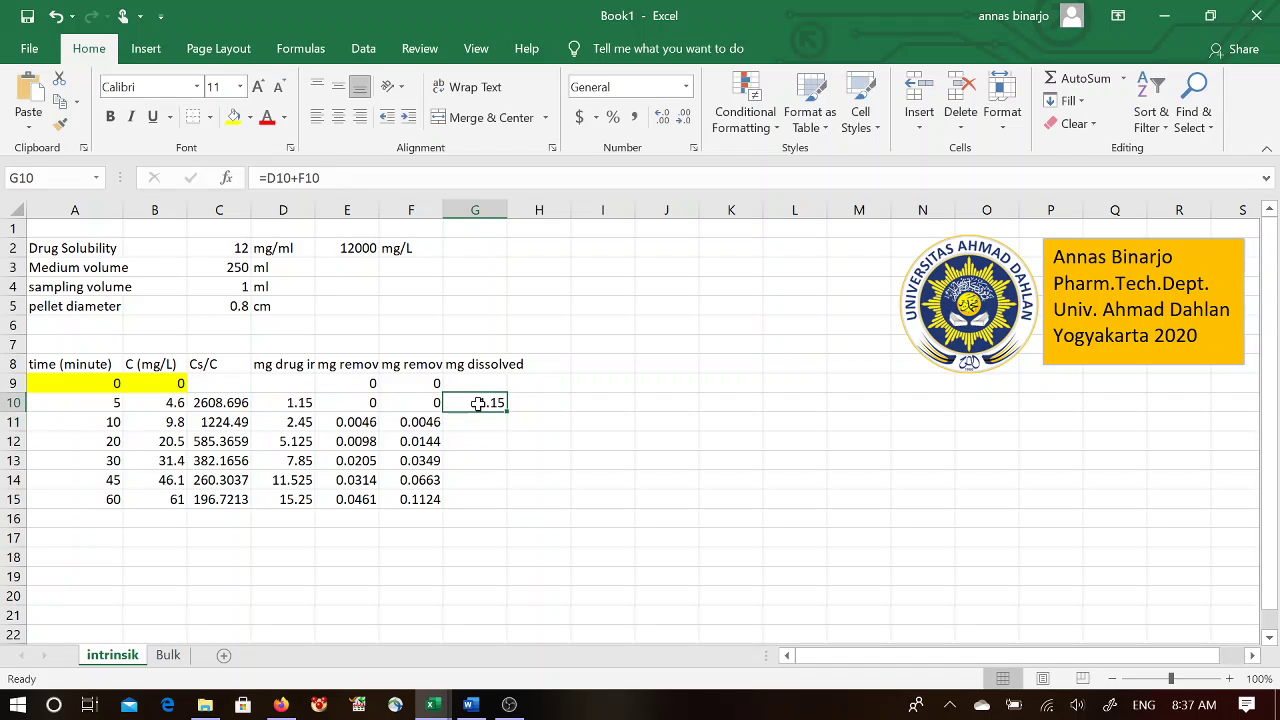
pyautogui.moveTo(508, 413); pyautogui.dragTo(514, 504)
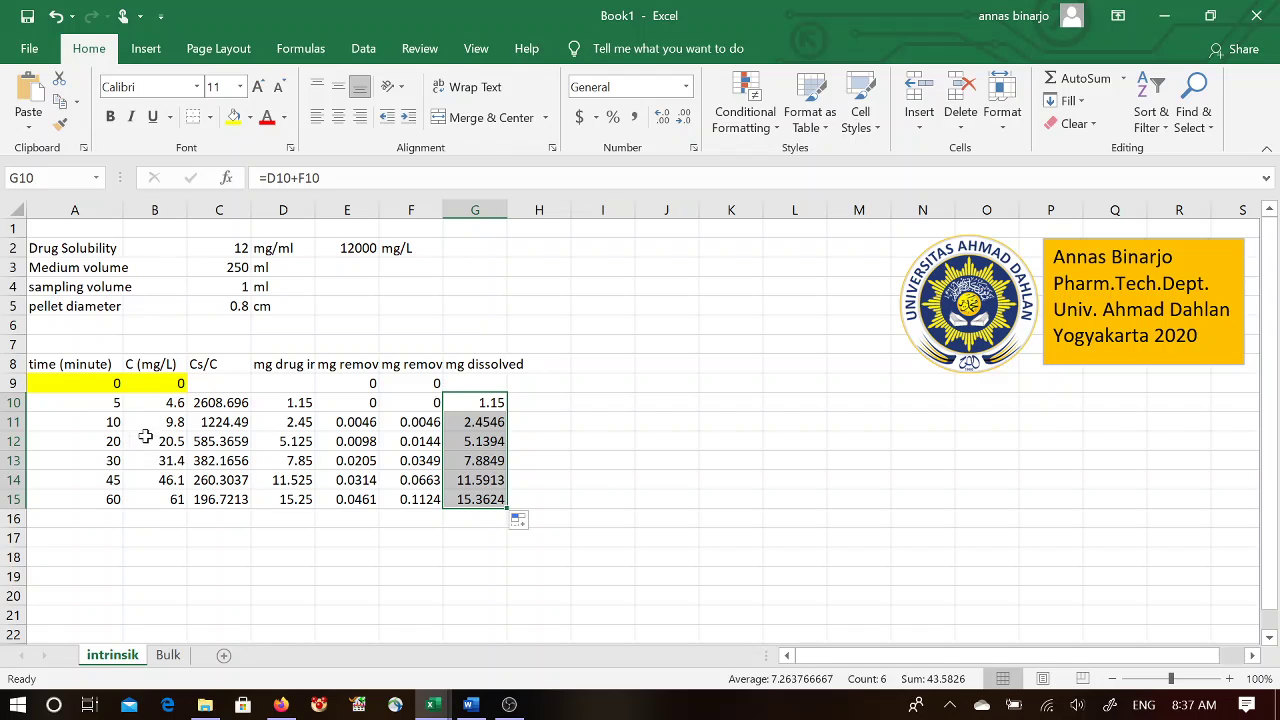
pyautogui.moveTo(102, 402); pyautogui.dragTo(112, 502)
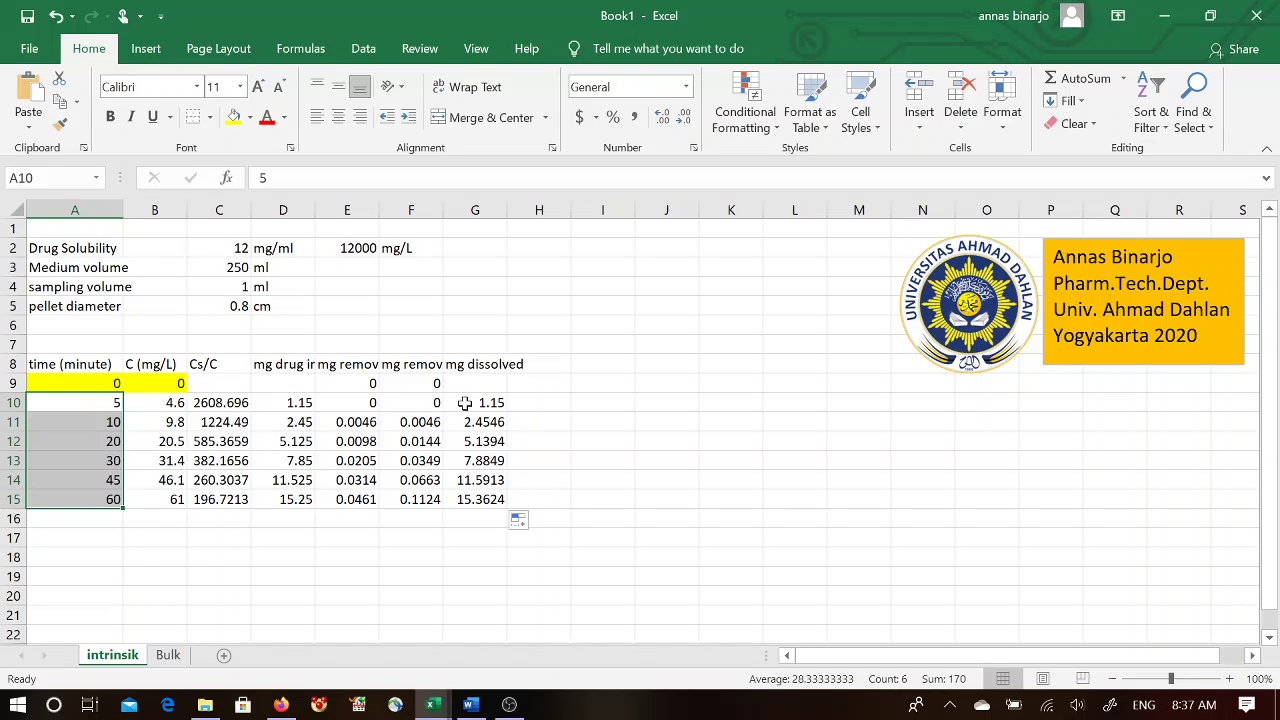
pyautogui.keyDown('ctrl'); pyautogui.click(473, 403); pyautogui.keyUp('ctrl')
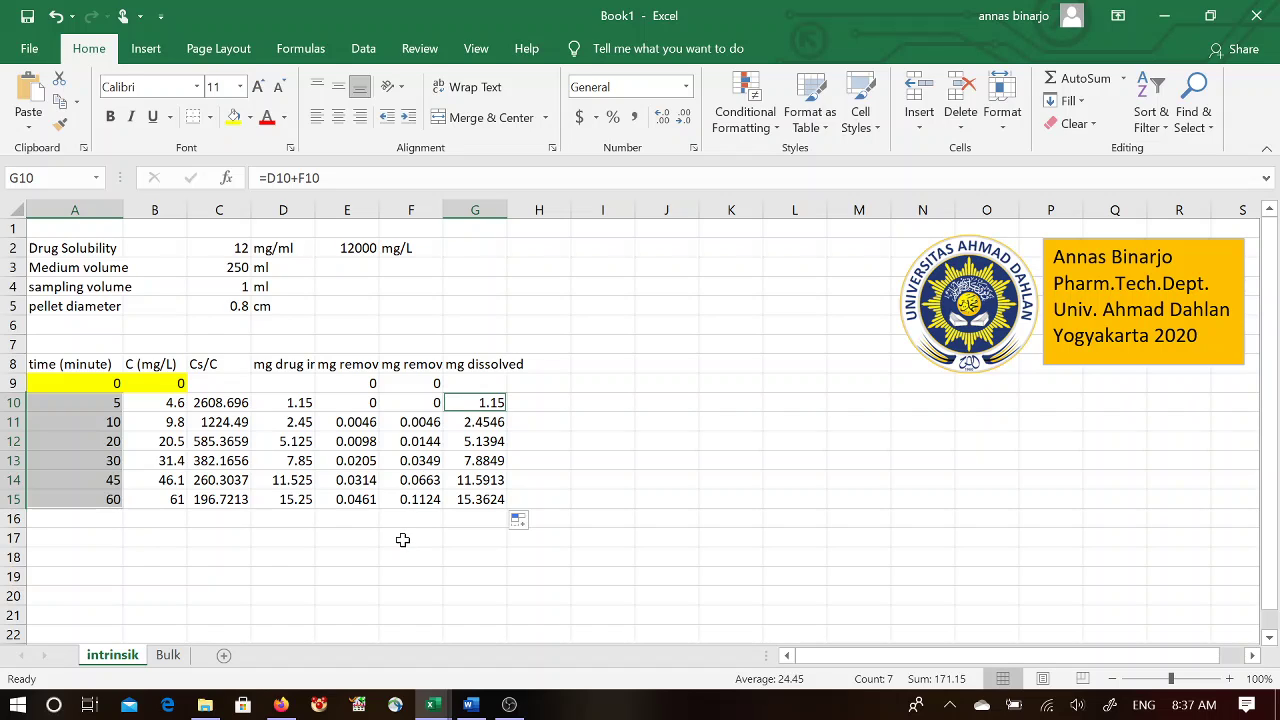
pyautogui.click(496, 561)
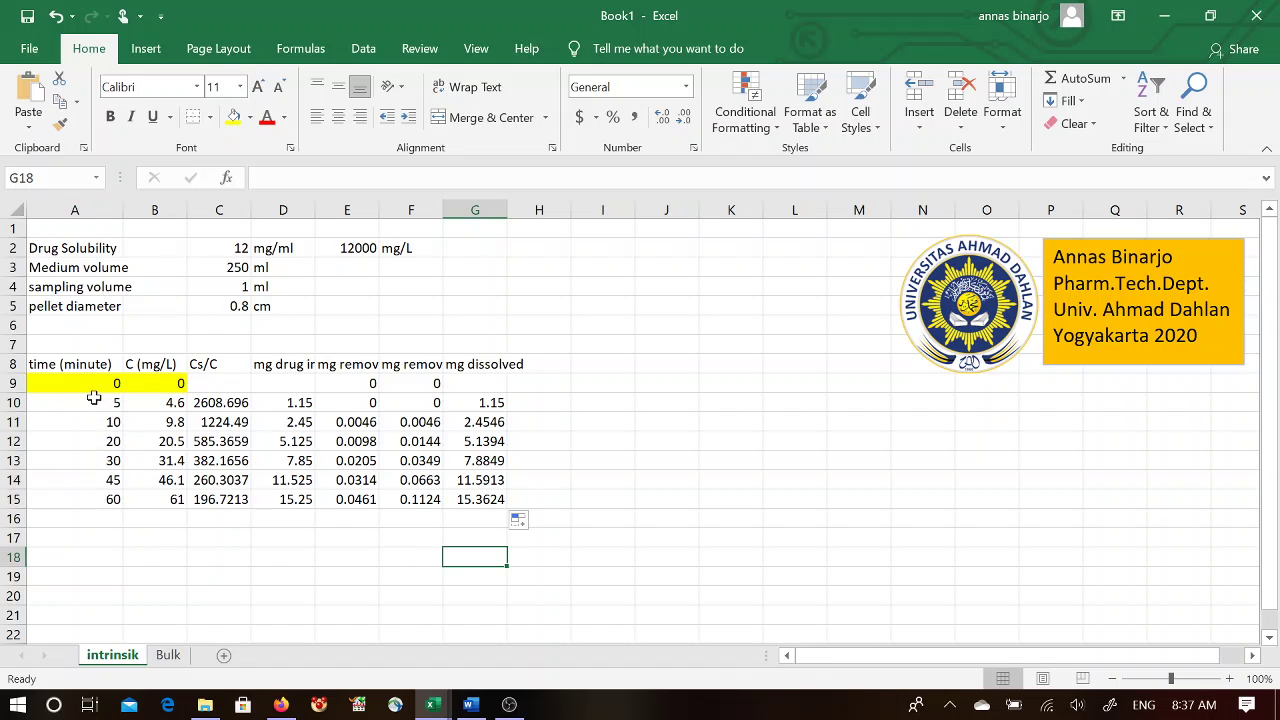
# Step: Insert a markers-only scatter chart of mg dissolved (G10:G15) against time (A10:A15) and place it beside the data table, below the logo
pyautogui.moveTo(93, 398); pyautogui.dragTo(106, 495)
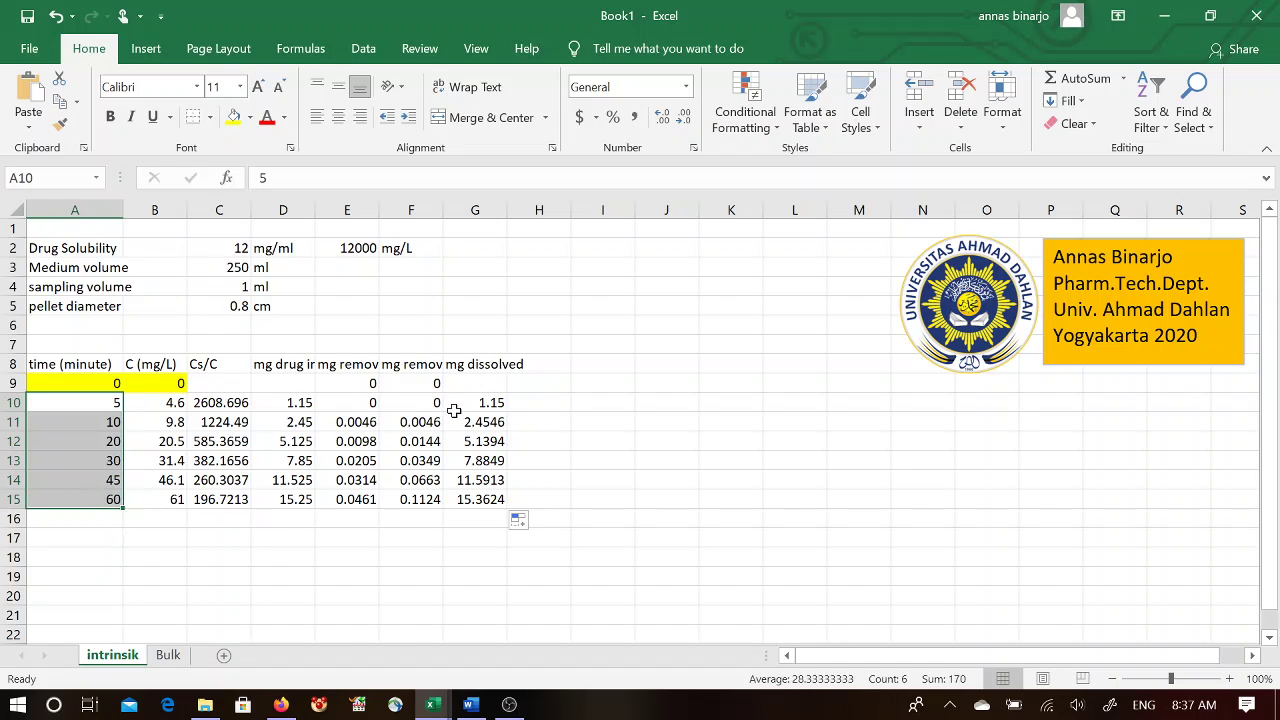
pyautogui.keyDown('ctrl'); pyautogui.click(474, 405); pyautogui.keyUp('ctrl')
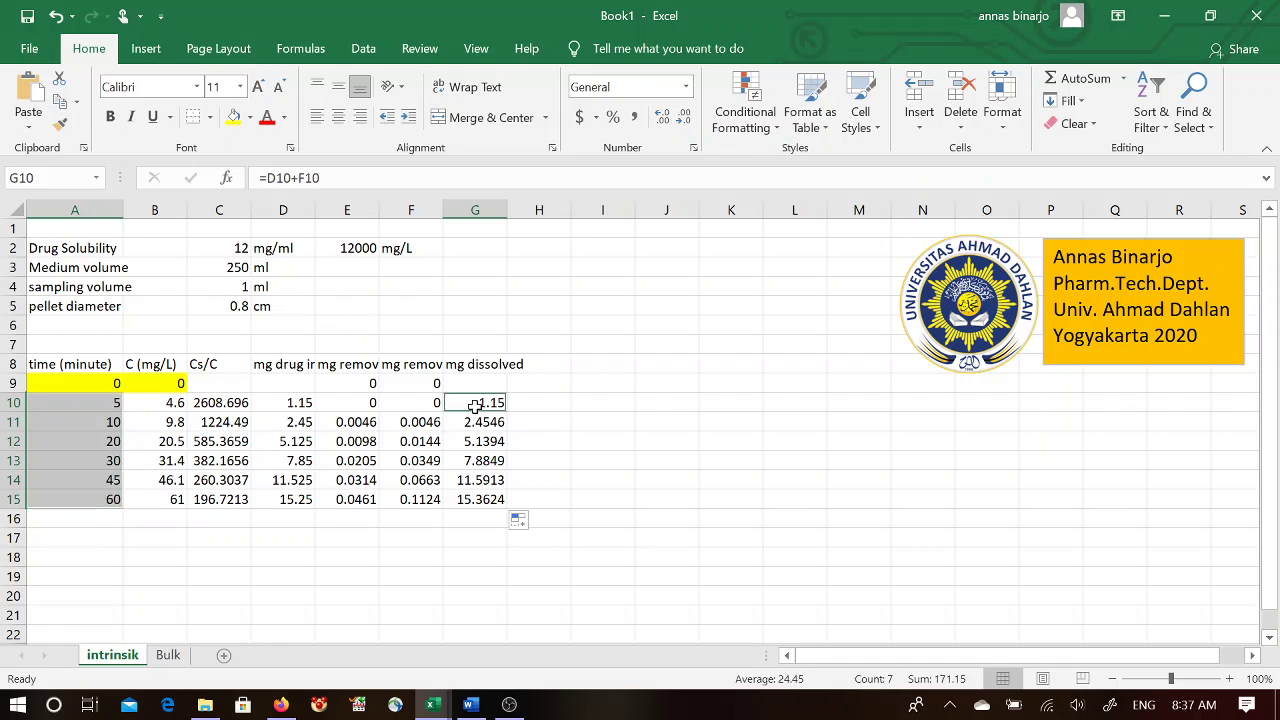
pyautogui.moveTo(474, 405); pyautogui.dragTo(486, 500)
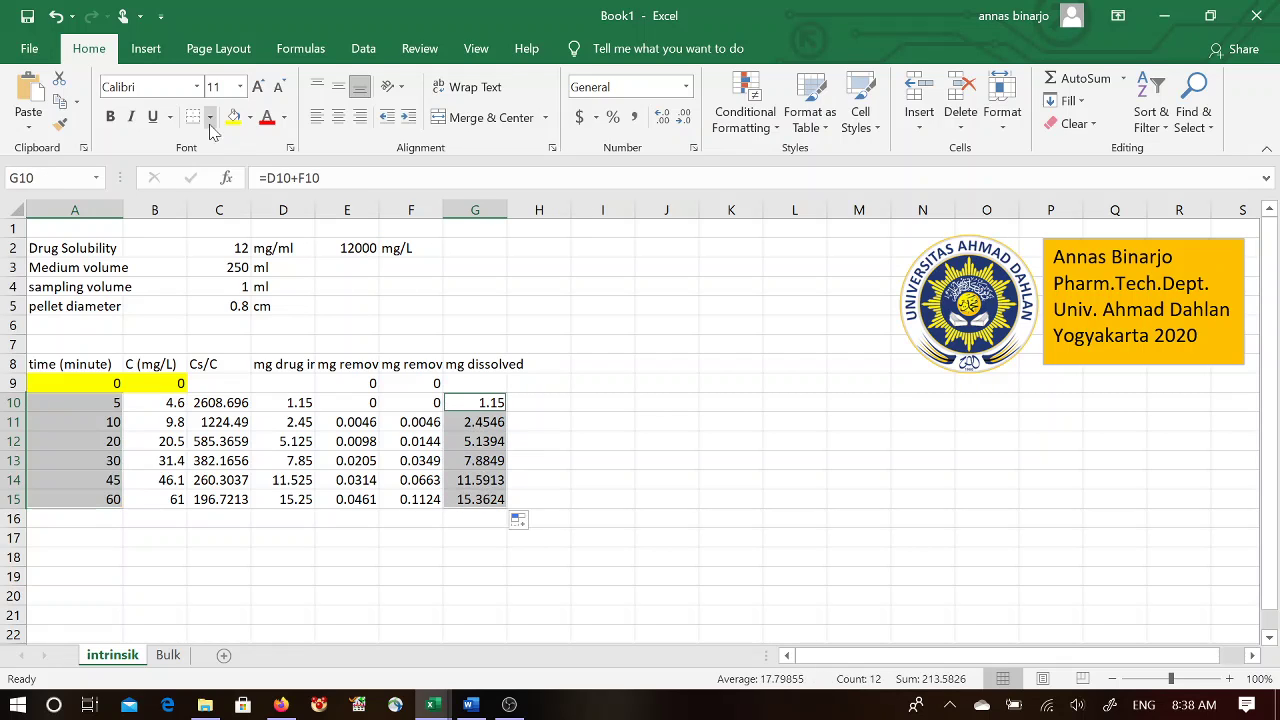
pyautogui.click(146, 49)
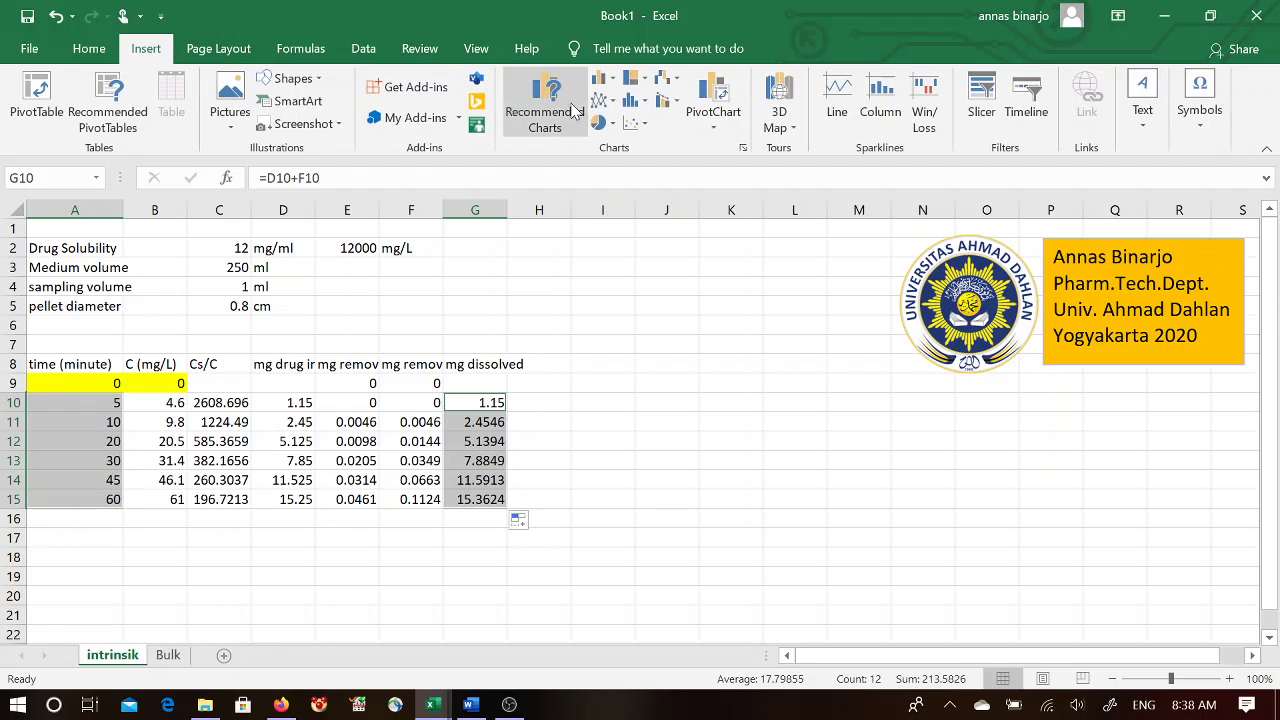
pyautogui.click(632, 122)
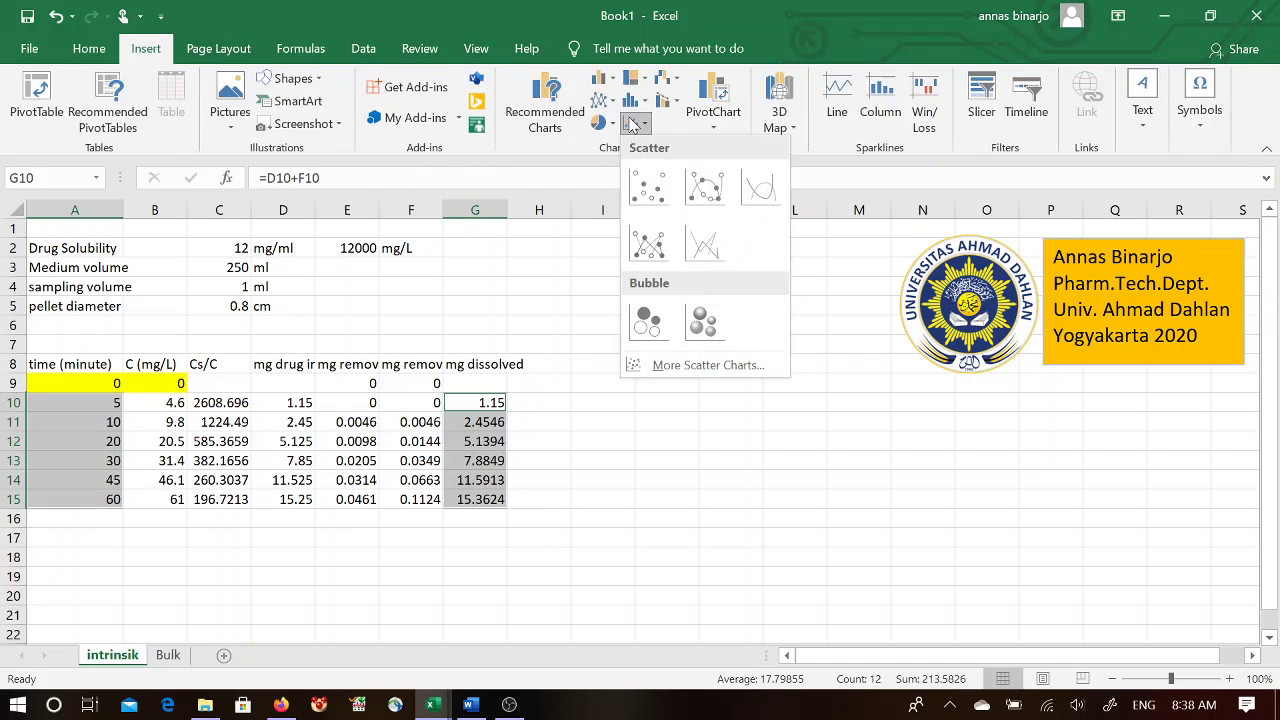
pyautogui.click(648, 190)
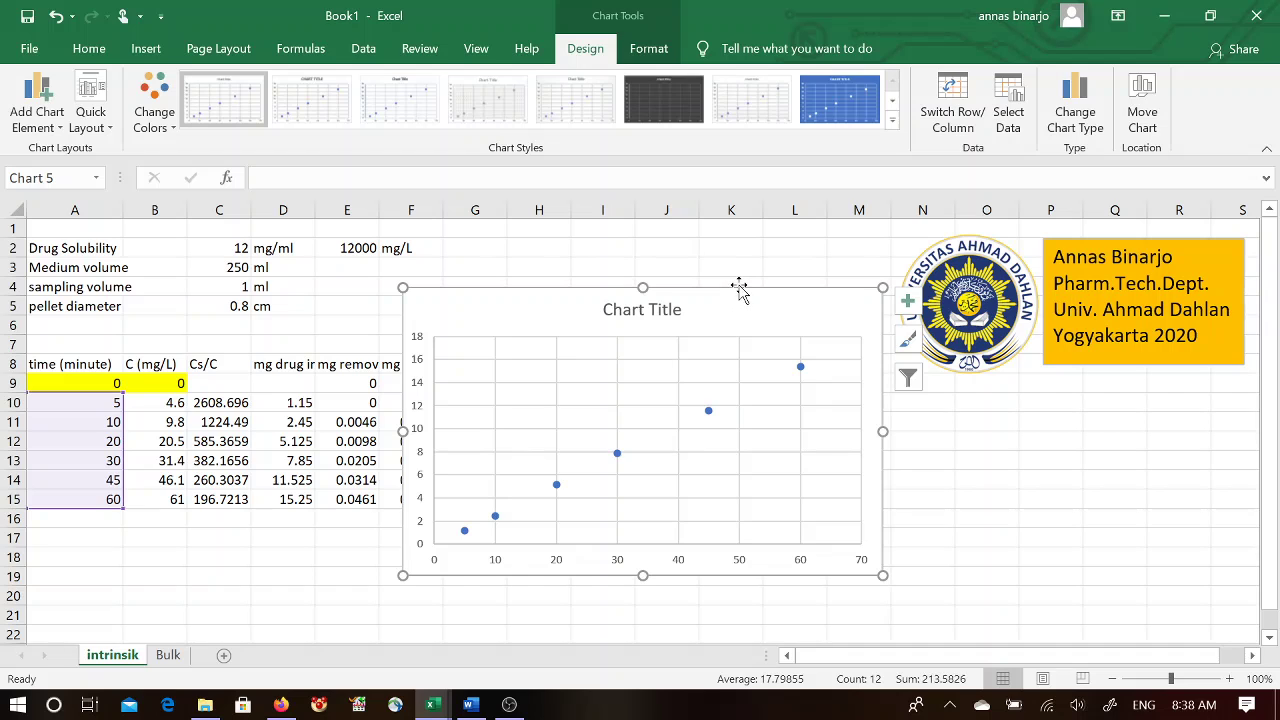
pyautogui.moveTo(740, 287)
pyautogui.mouseDown()
pyautogui.moveTo(797, 334)
pyautogui.moveTo(929, 373)
pyautogui.mouseUp()
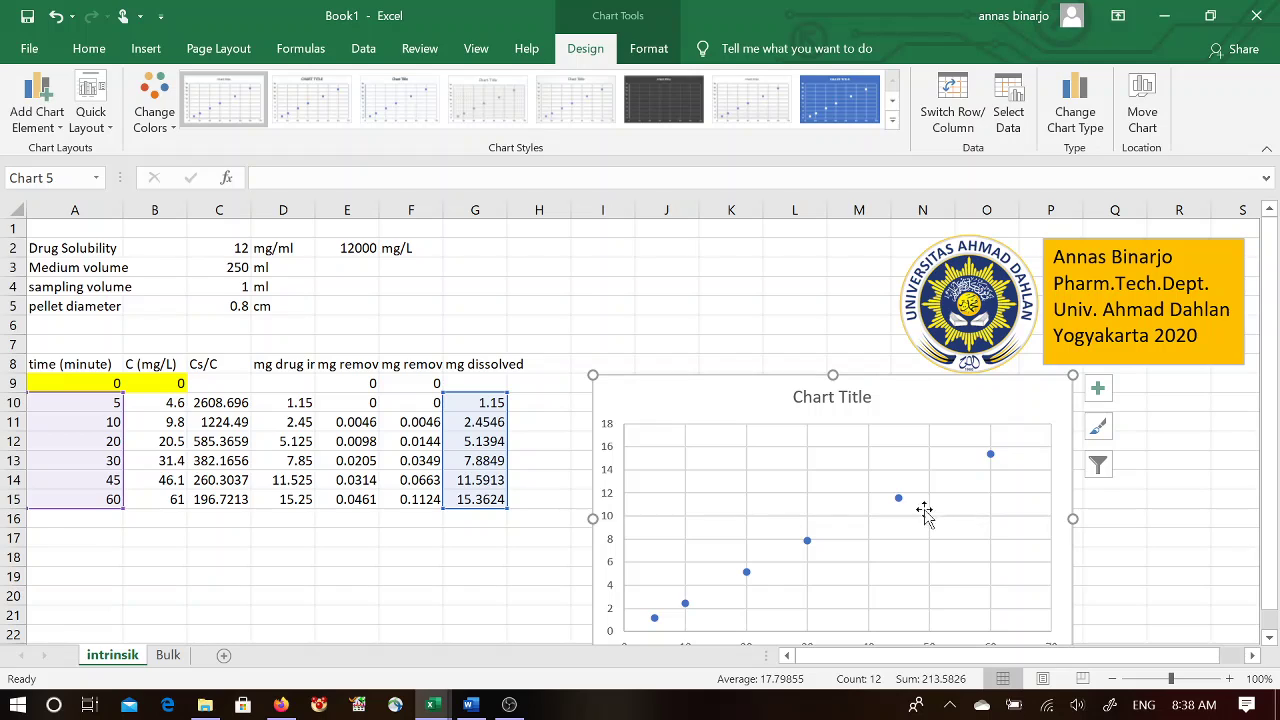
# Step: Add a linear trendline to the chart's data series, display its equation and R-squared value, and move that label clear of the line
pyautogui.click(898, 498)
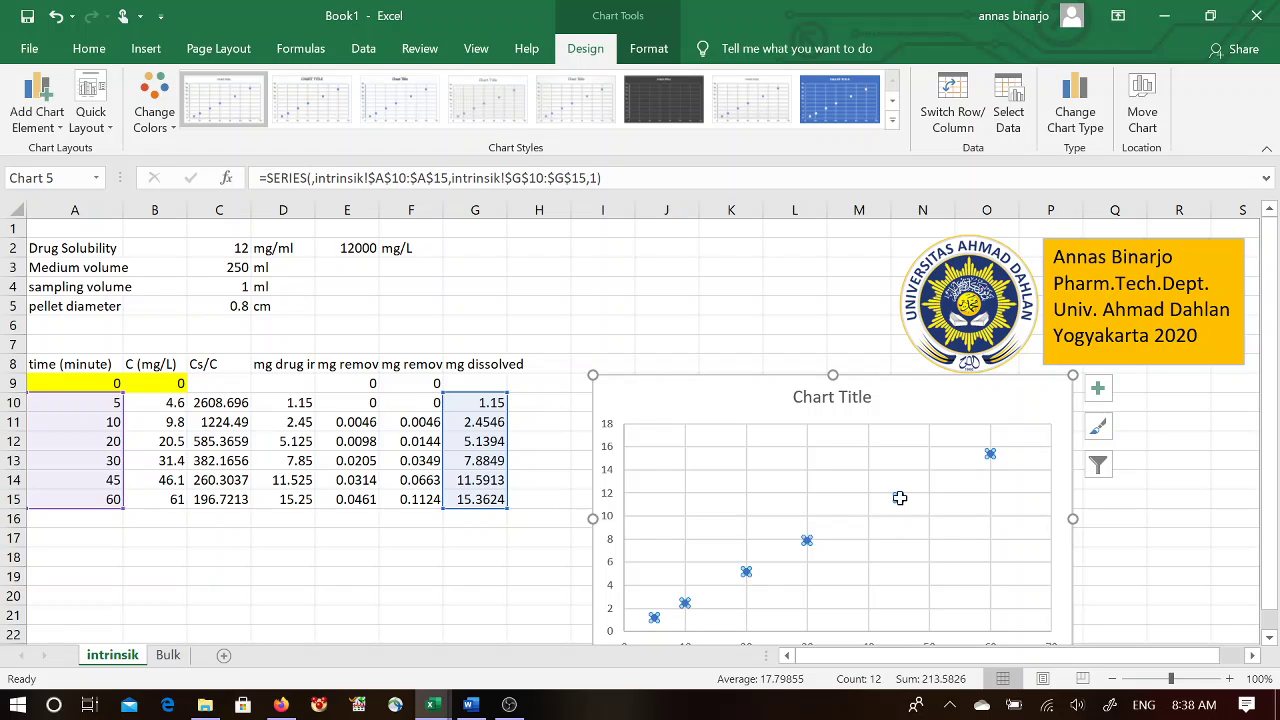
pyautogui.rightClick(899, 498)
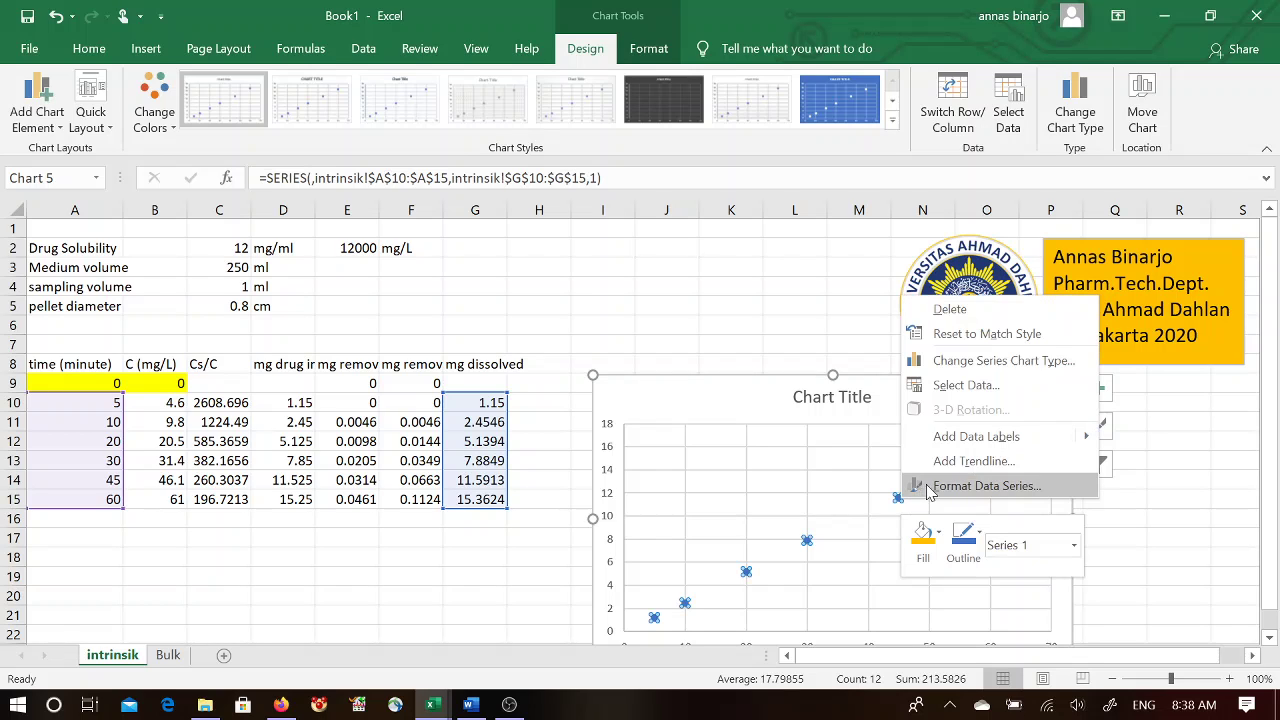
pyautogui.click(936, 465)
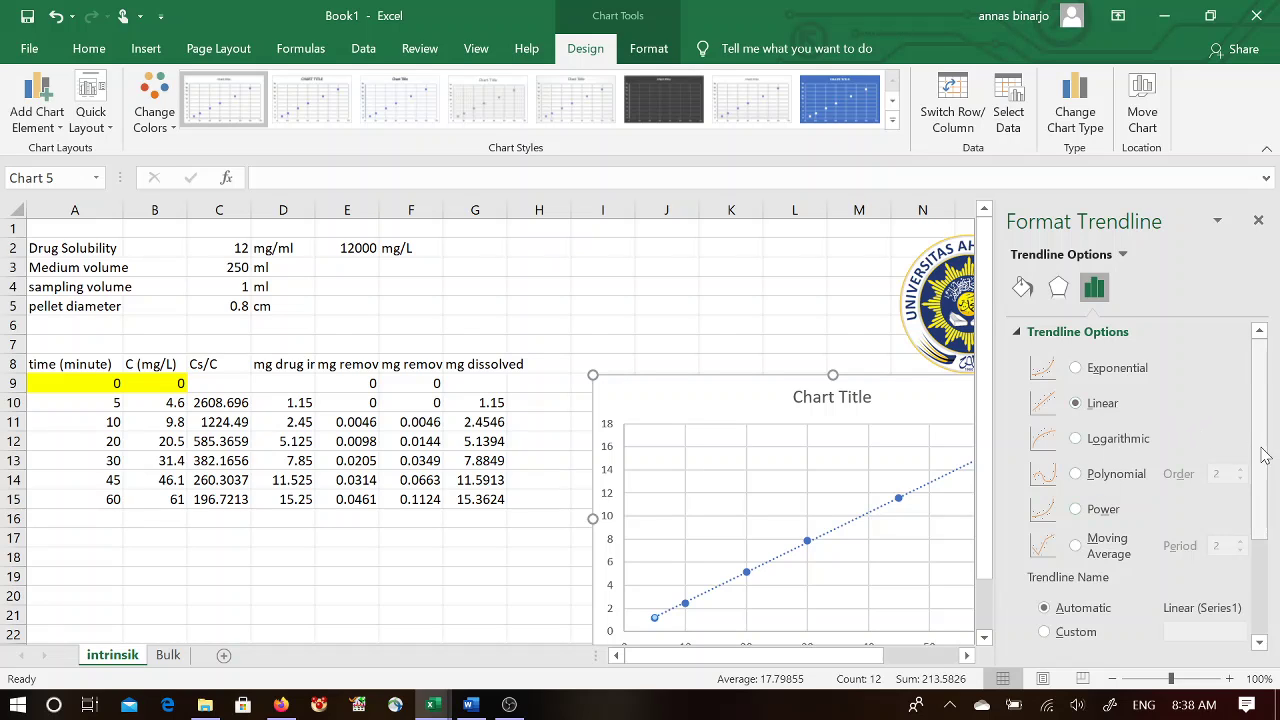
pyautogui.scroll(-3, 1170, 548)
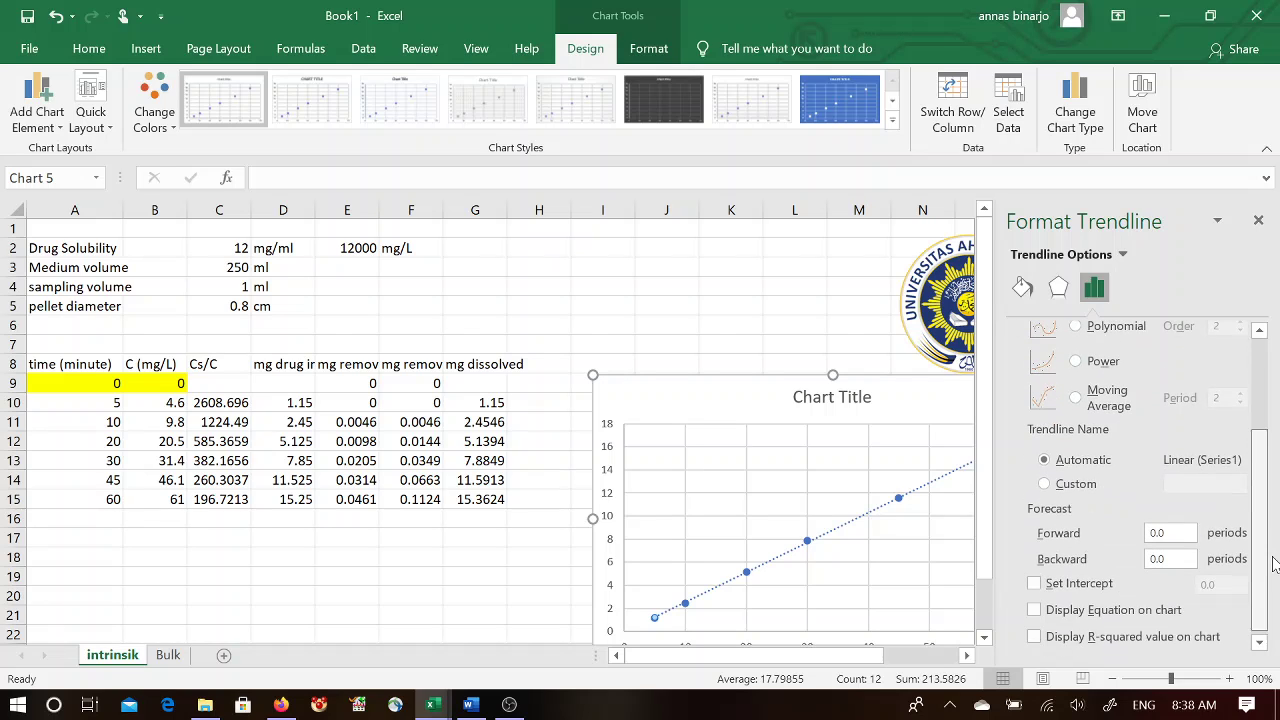
pyautogui.click(1168, 607)
pyautogui.click(1168, 633)
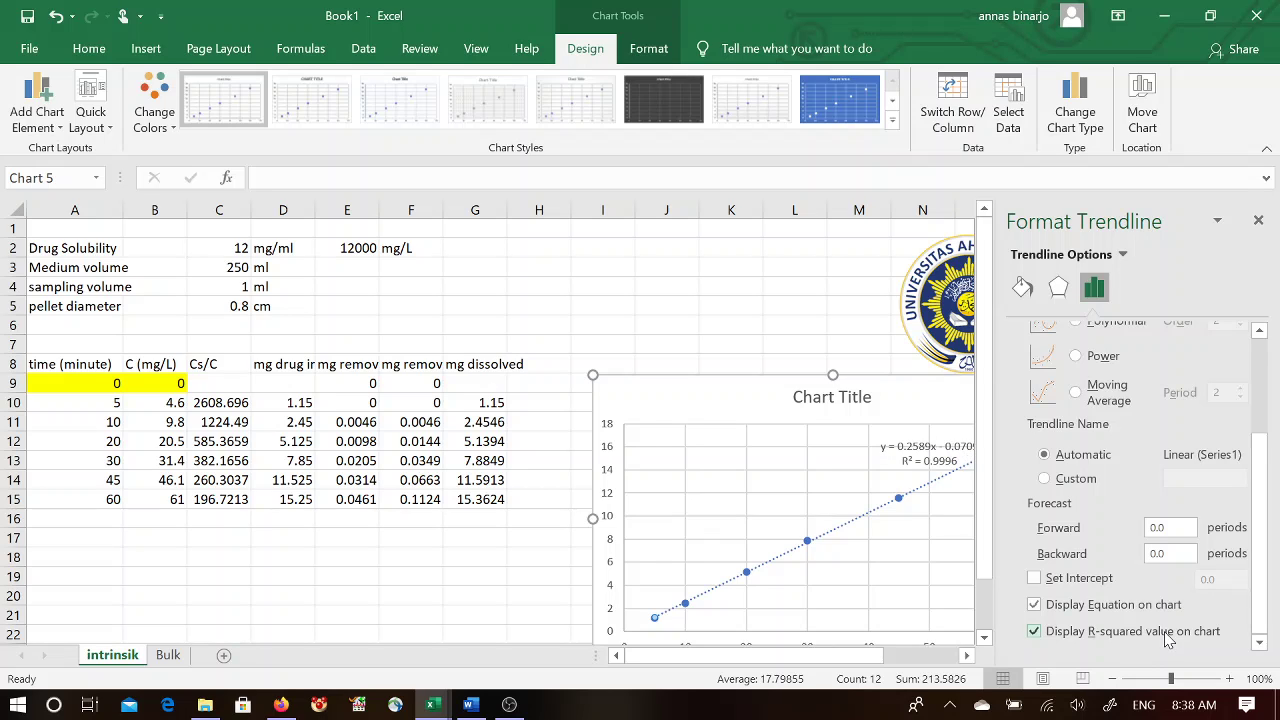
pyautogui.click(1258, 221)
pyautogui.click(950, 448)
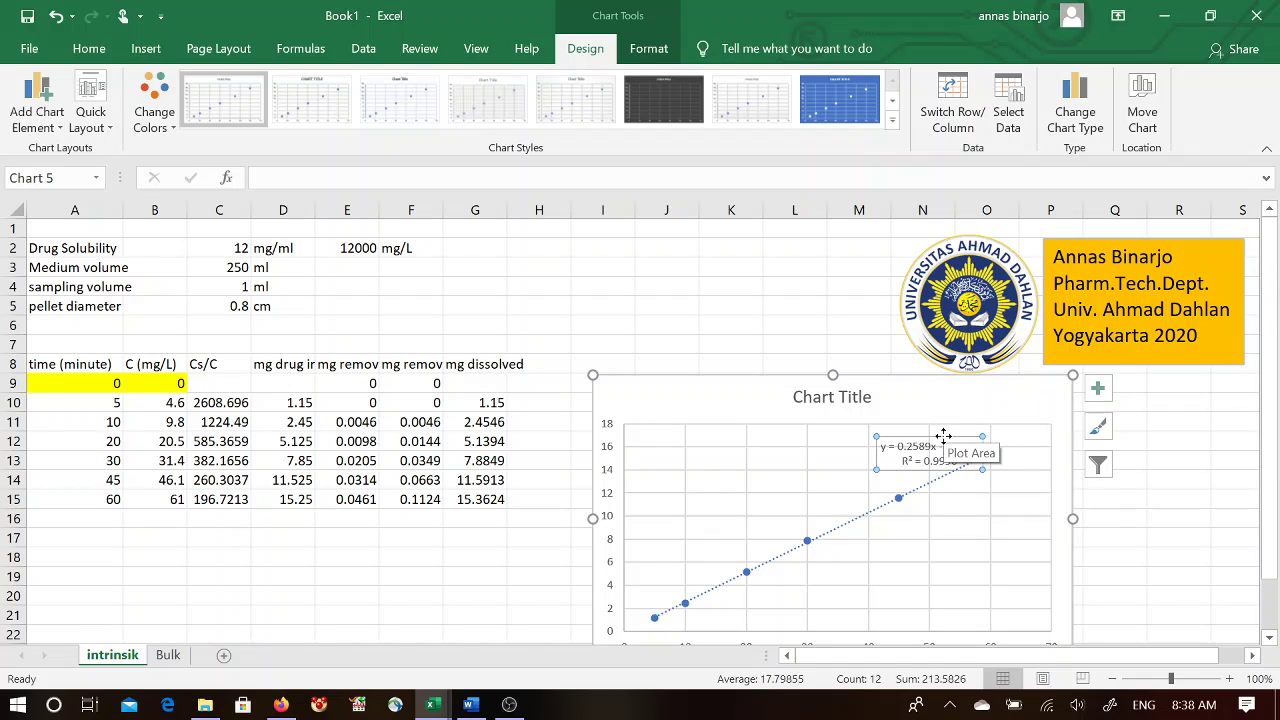
pyautogui.moveTo(943, 436); pyautogui.dragTo(864, 453)
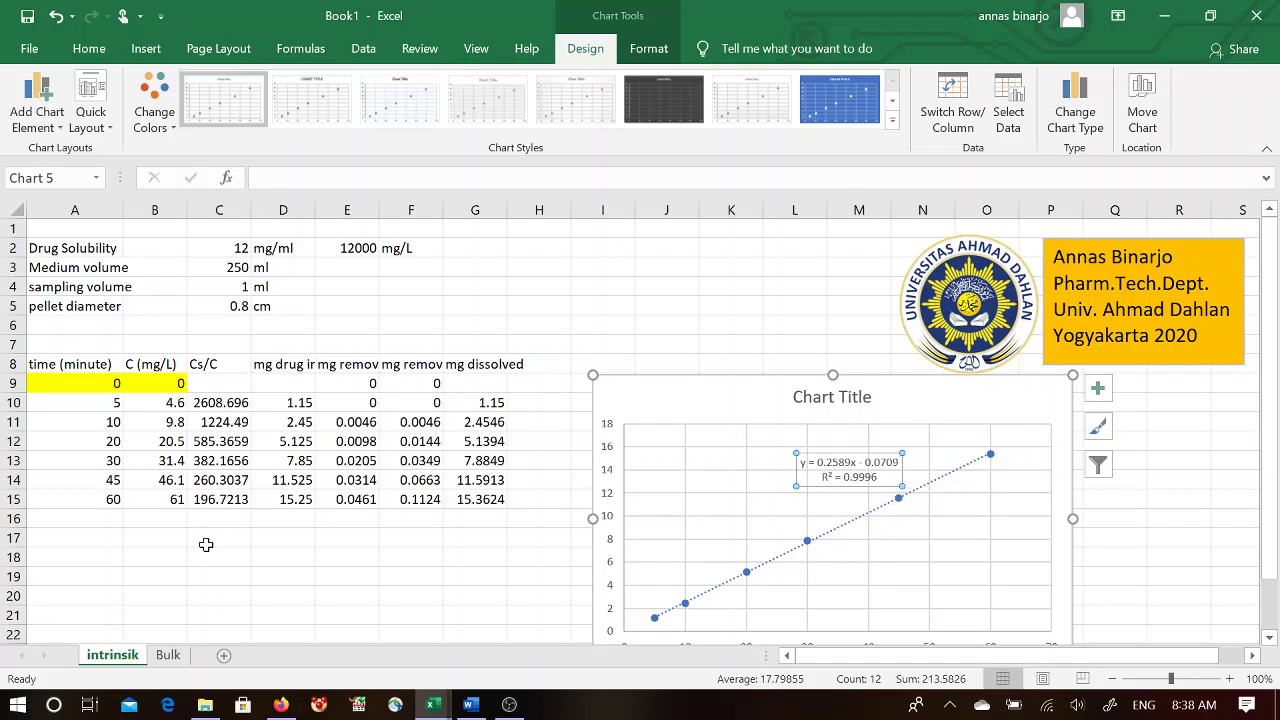
# Step: Enter the regression labels a, b and r in cells A17 to A19
pyautogui.click(110, 538)
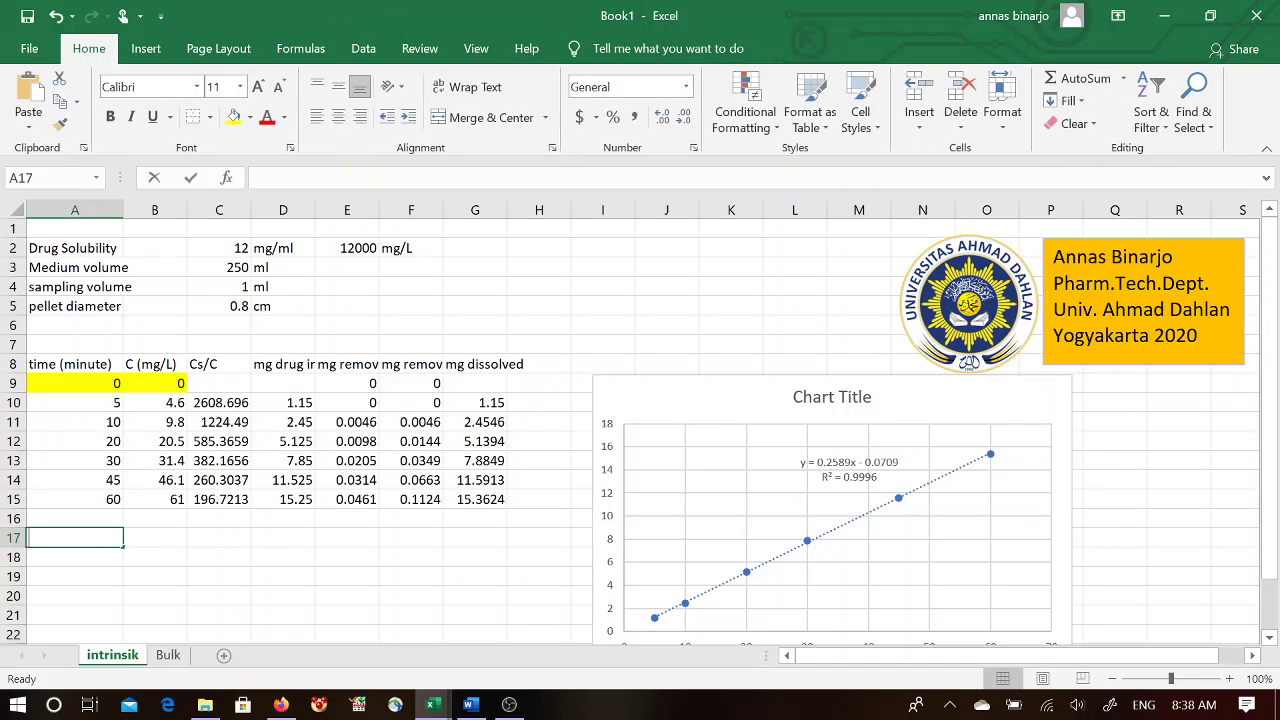
pyautogui.write('a')
pyautogui.press('Return')
pyautogui.write('b')
pyautogui.press('Return')
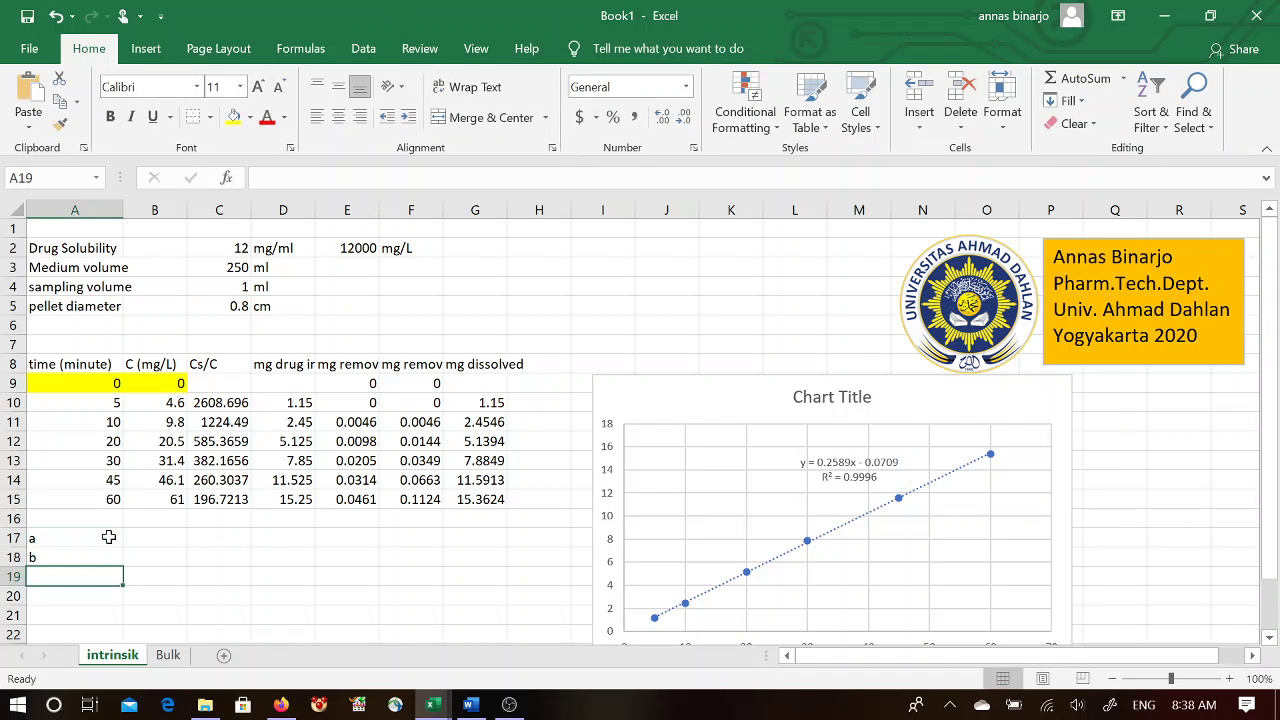
pyautogui.write('r')
pyautogui.press('Tab')
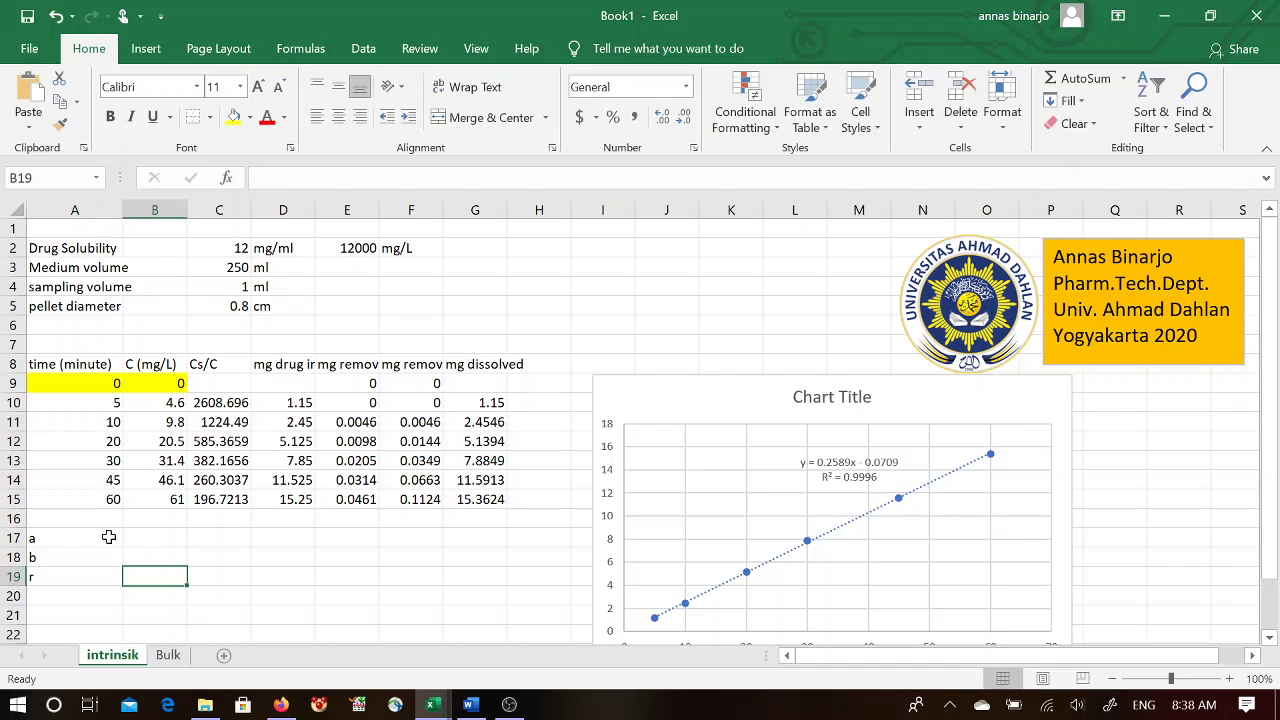
# Step: Calculate the regression intercept in B17 with the formula =intercept(G10:G15,A10:A15)
pyautogui.press('Up')
pyautogui.press('Up')
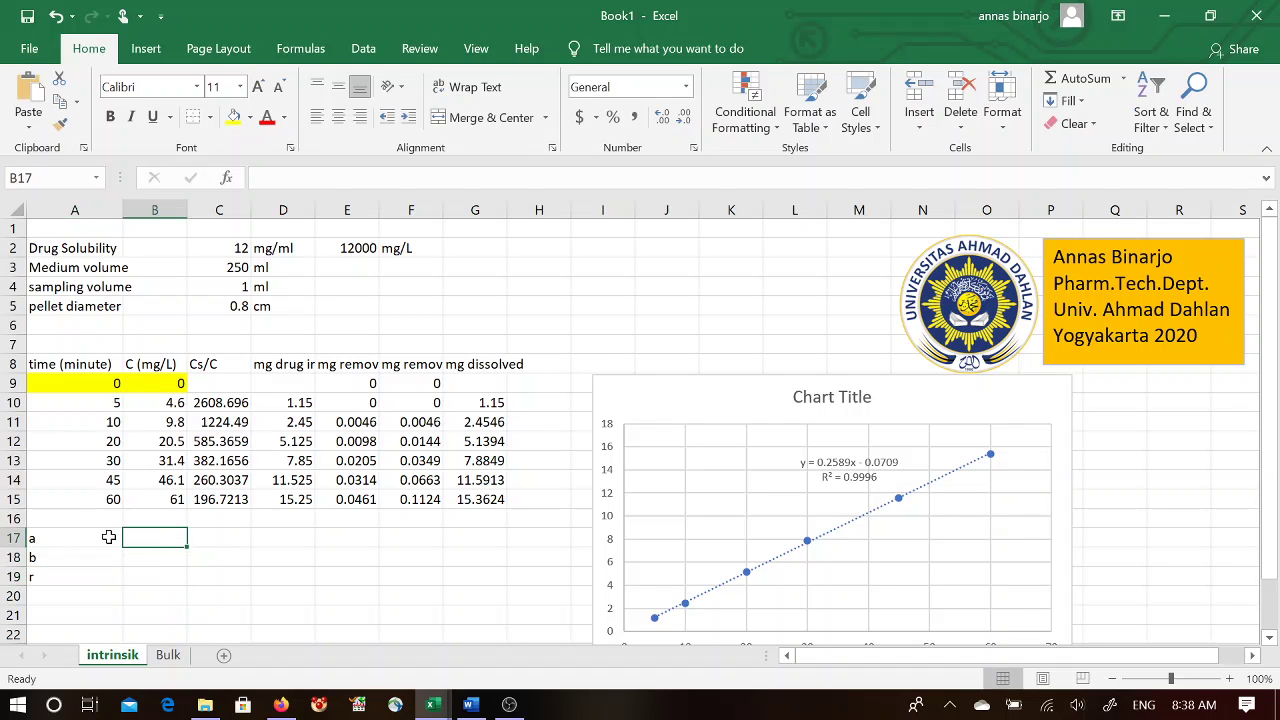
pyautogui.write('=in')
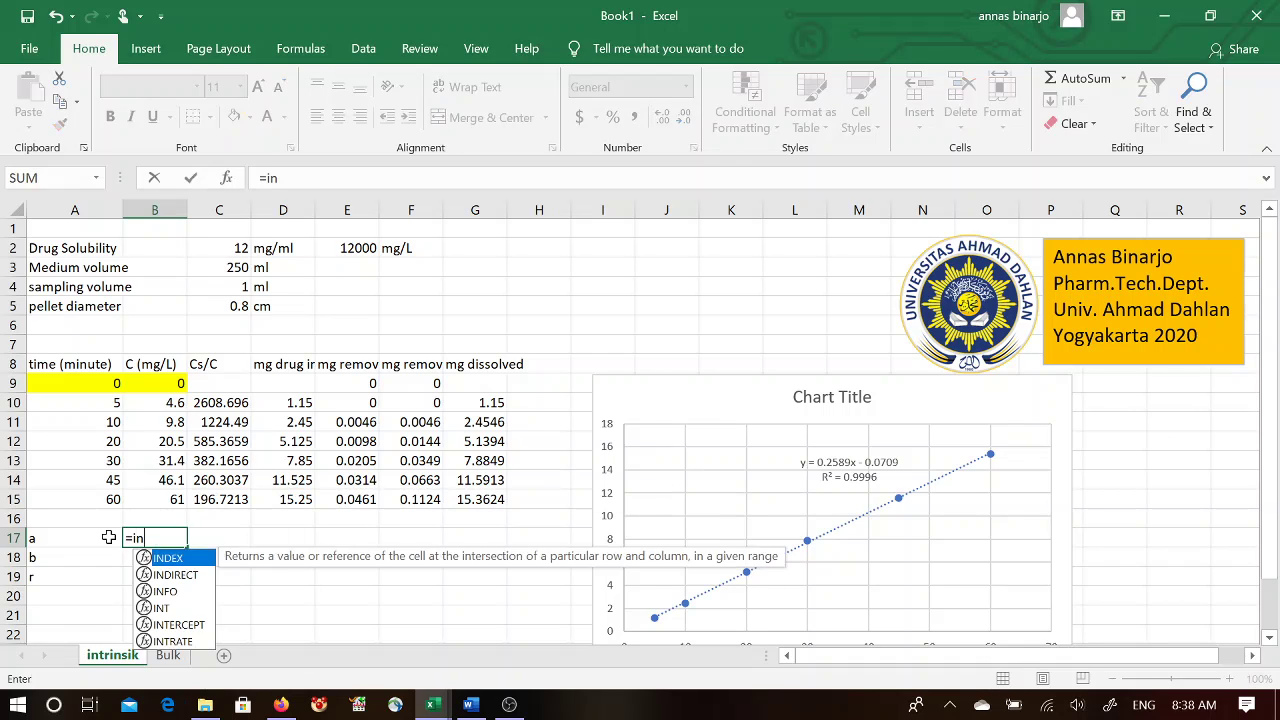
pyautogui.write('tercept')
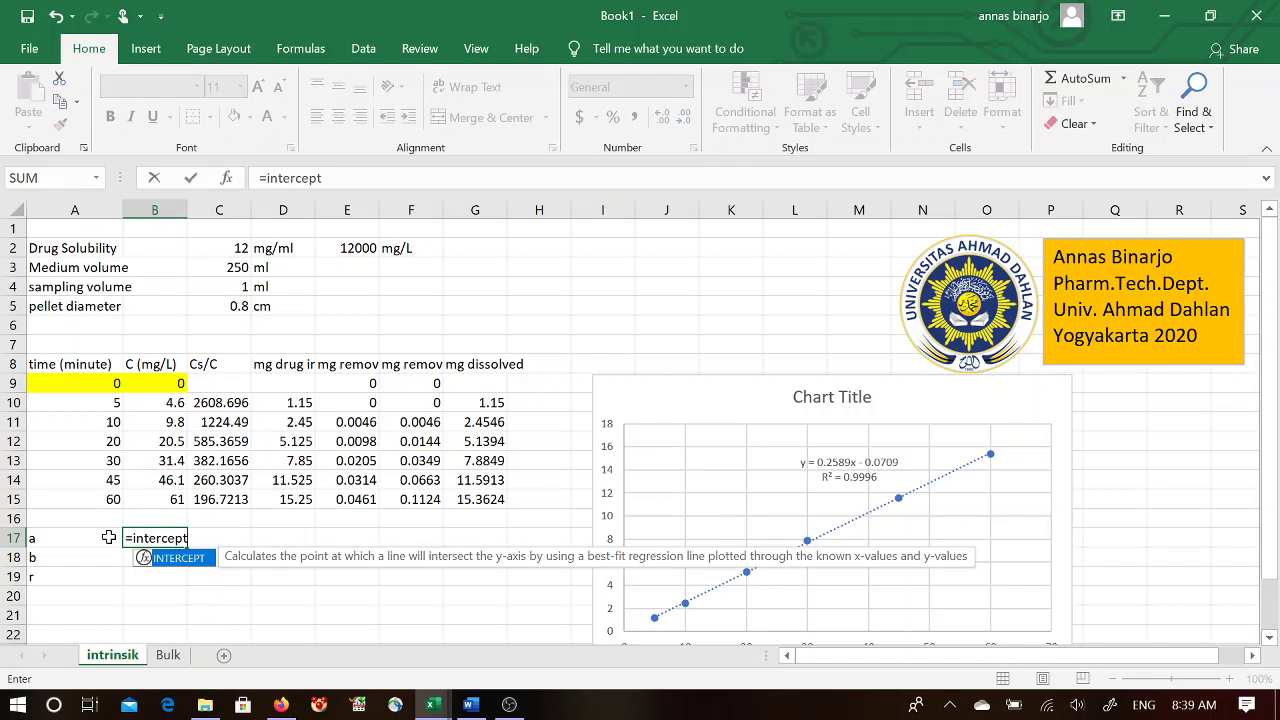
pyautogui.write('(')
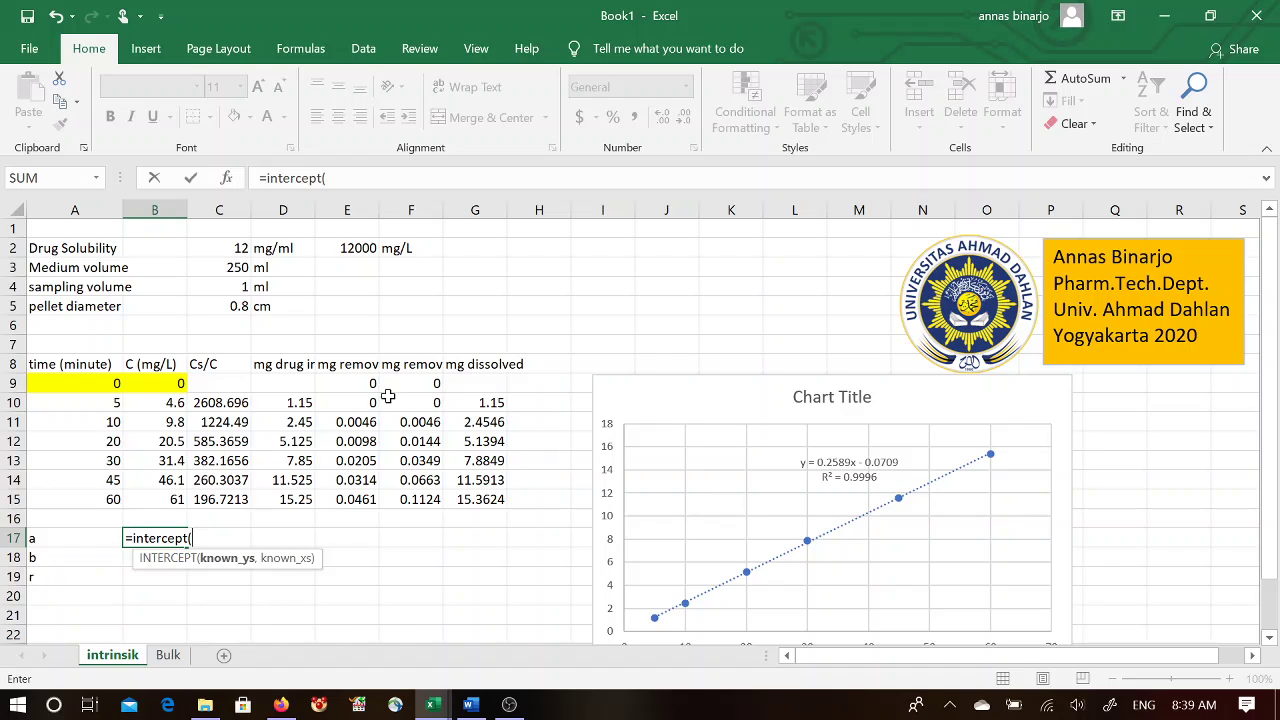
pyautogui.click(466, 401)
pyautogui.moveTo(466, 401); pyautogui.dragTo(473, 497)
pyautogui.write(',')
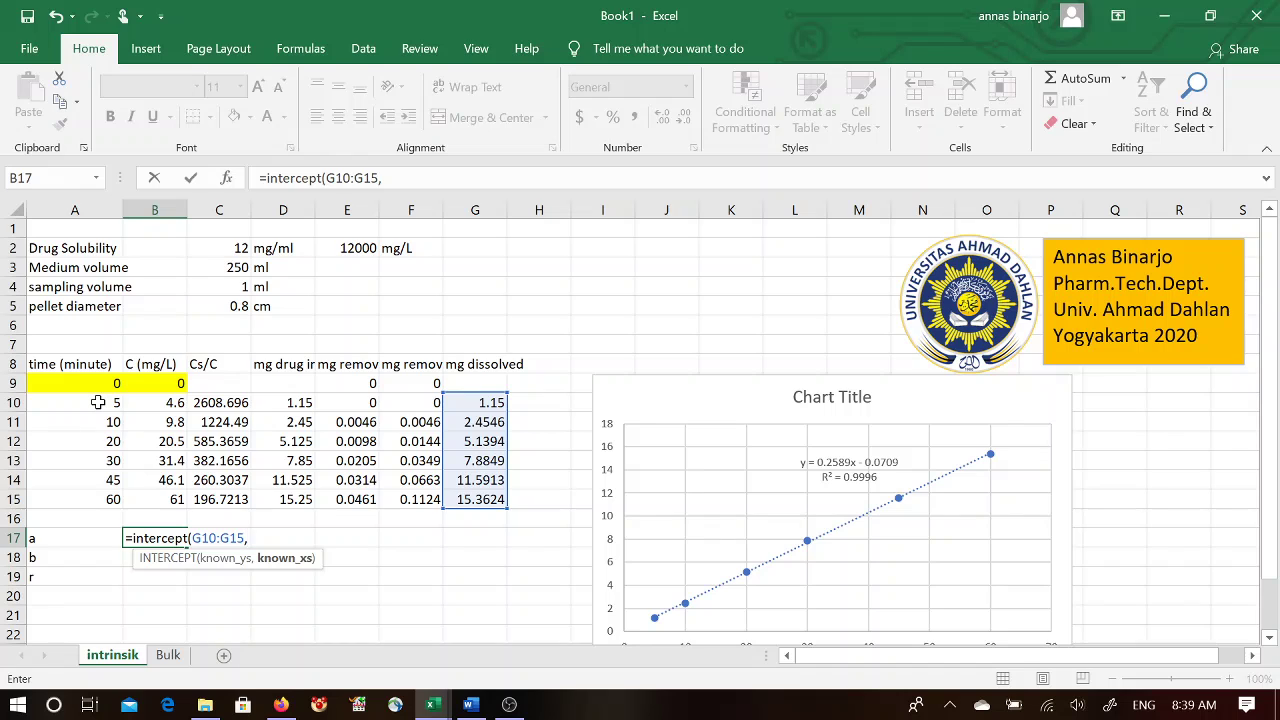
pyautogui.moveTo(98, 402); pyautogui.dragTo(96, 493)
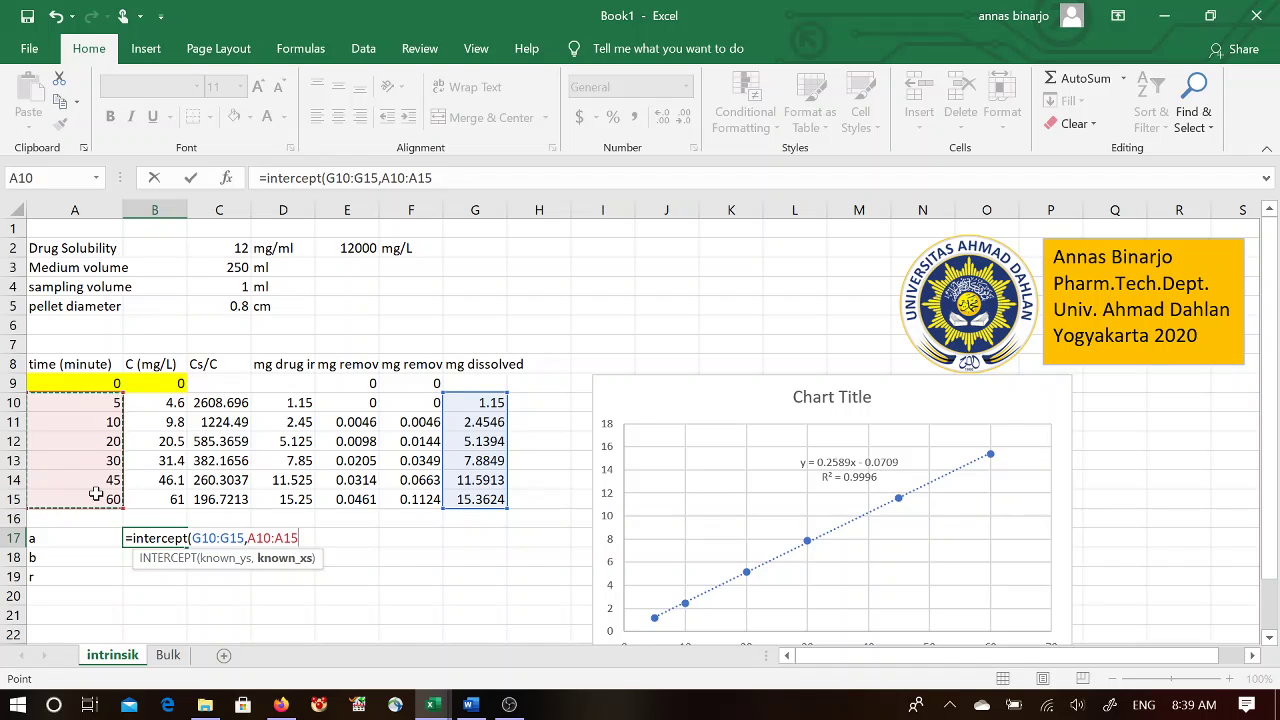
pyautogui.write(')')
pyautogui.press('Return')
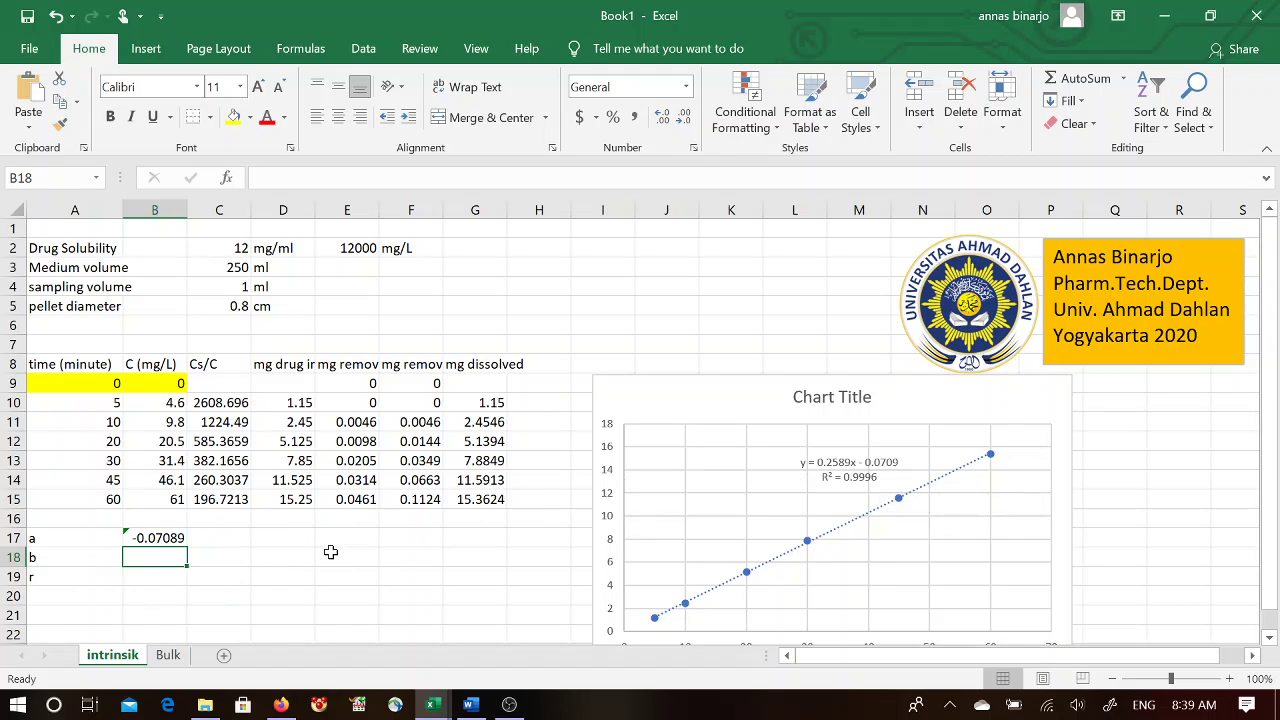
# Step: Calculate the regression slope in B18 with the formula =slope(G10:G15,A10:A15)
pyautogui.write('=')
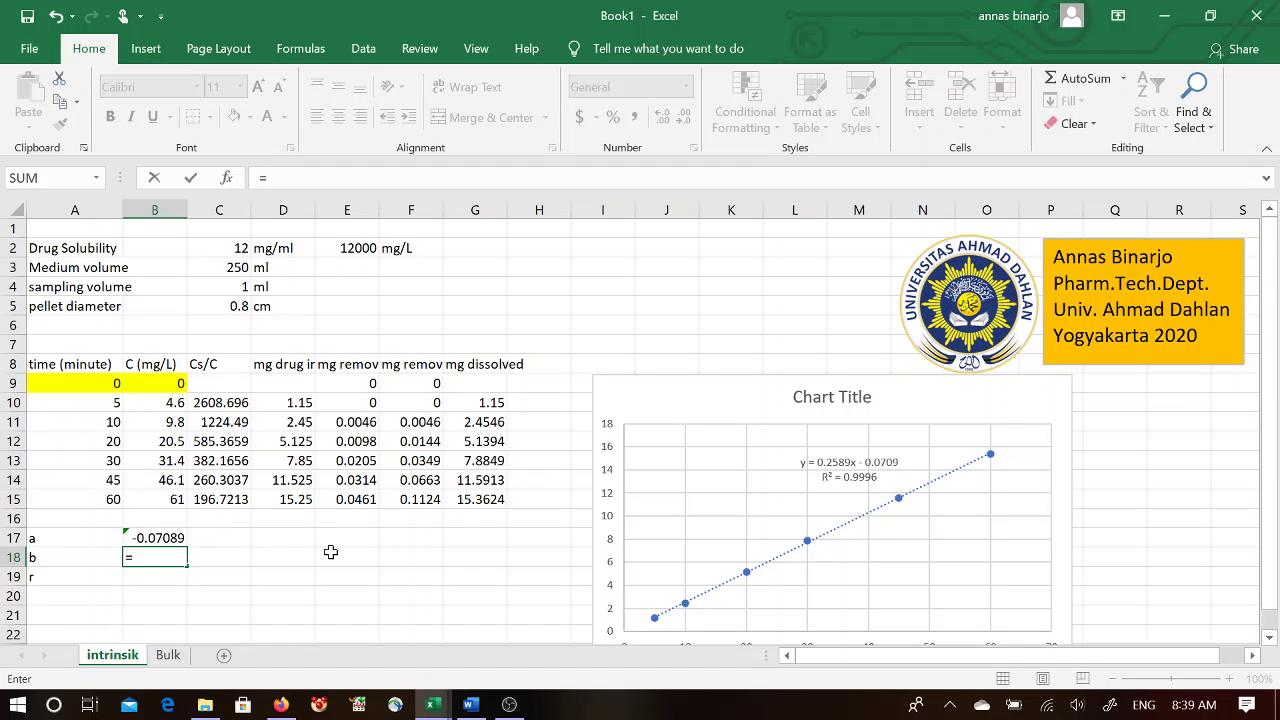
pyautogui.write('sli')
pyautogui.press('BackSpace')
pyautogui.write('o')
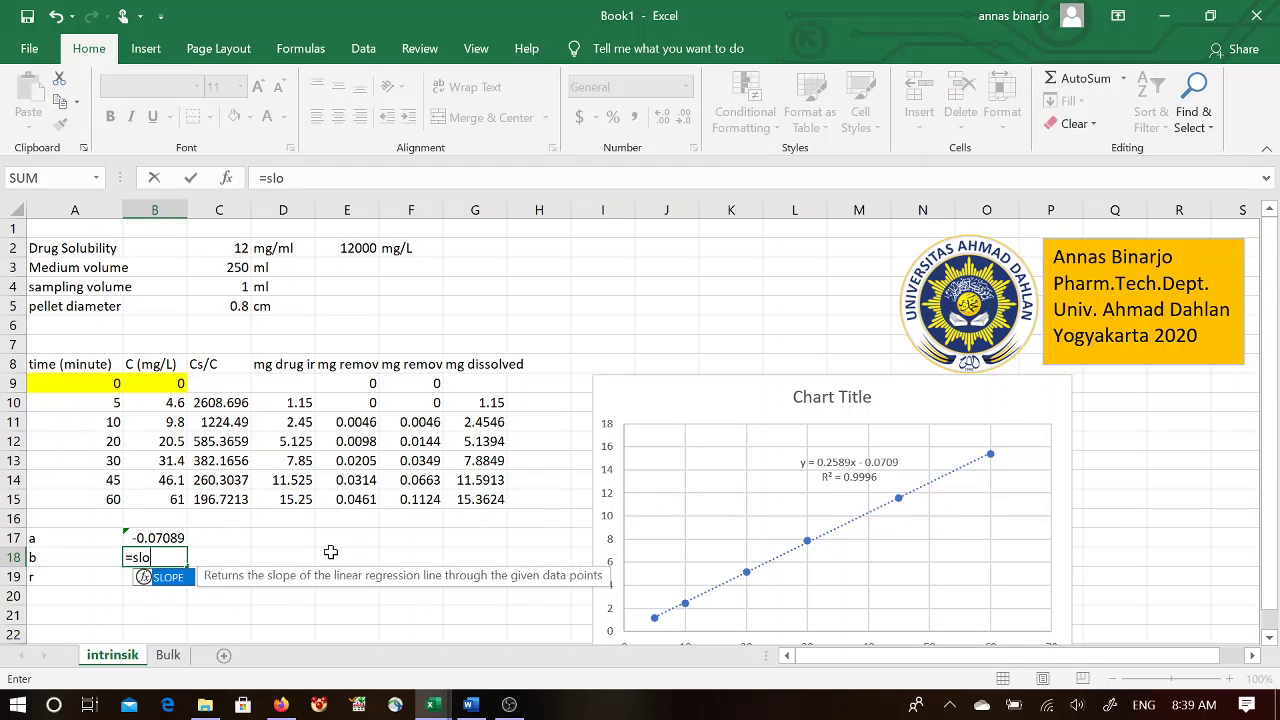
pyautogui.write('pe(')
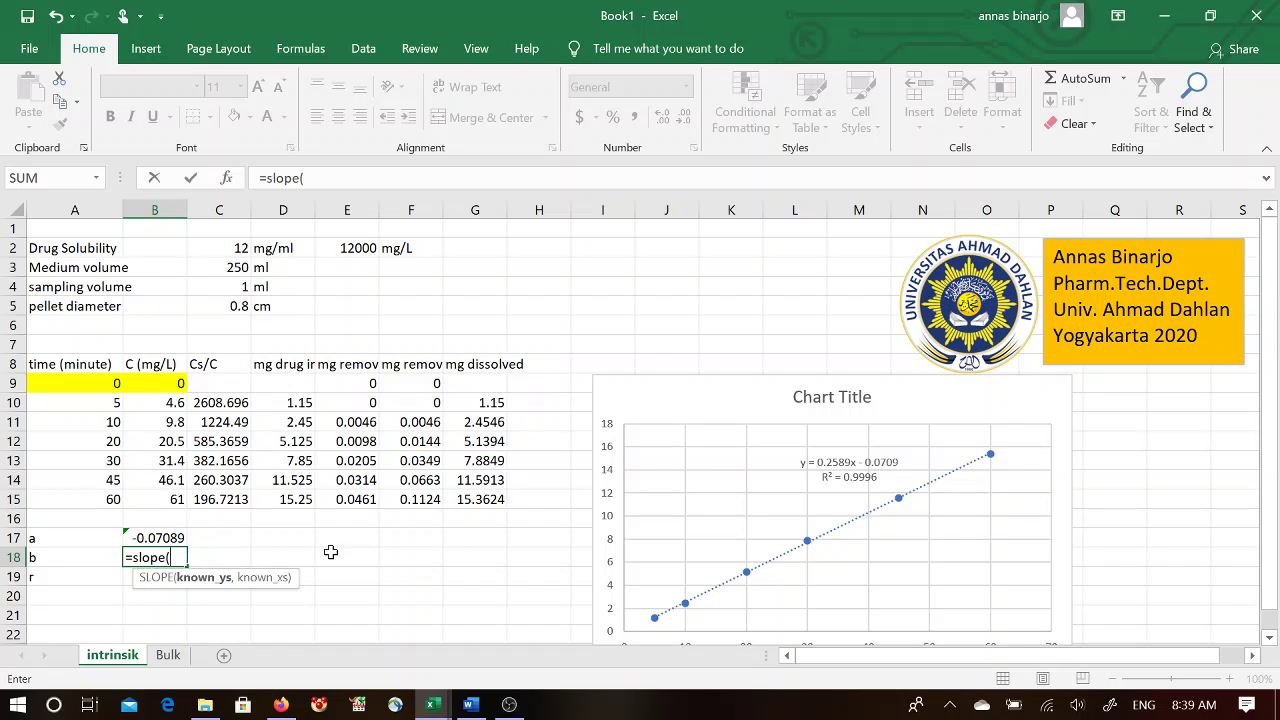
pyautogui.moveTo(483, 402); pyautogui.dragTo(485, 492)
pyautogui.write(',')
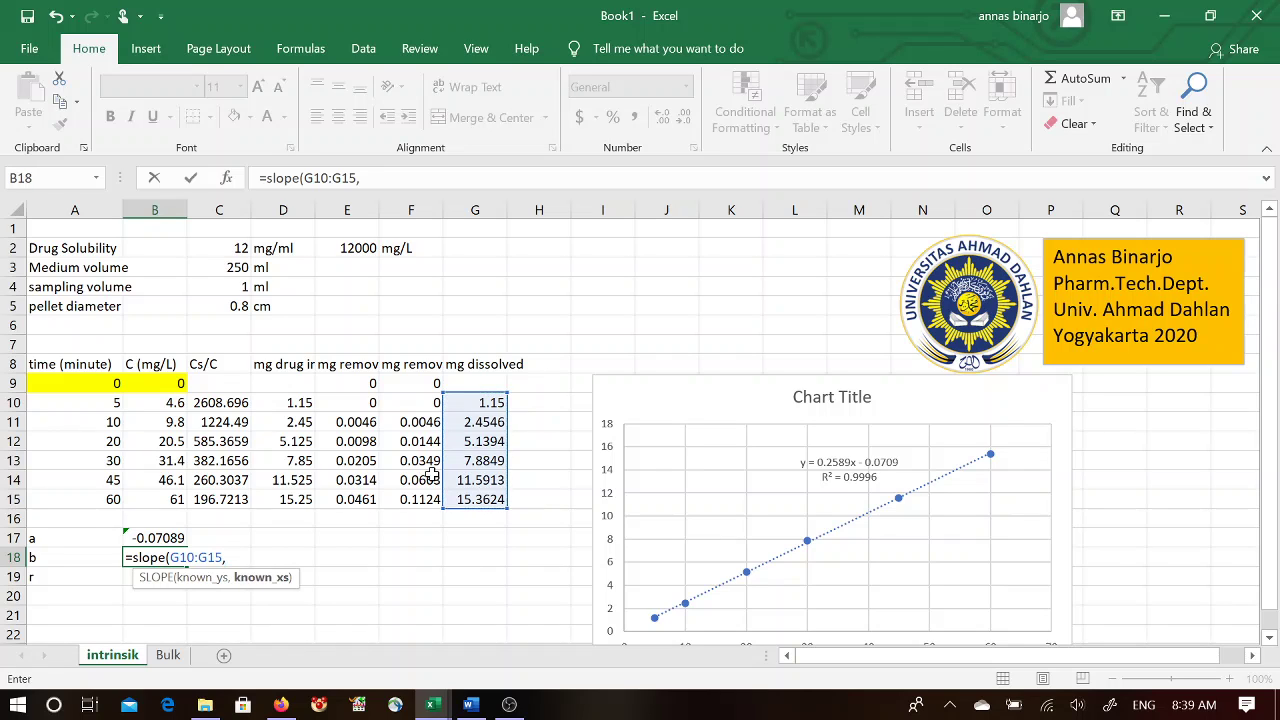
pyautogui.click(103, 413)
pyautogui.moveTo(103, 413); pyautogui.dragTo(90, 501)
pyautogui.write(')')
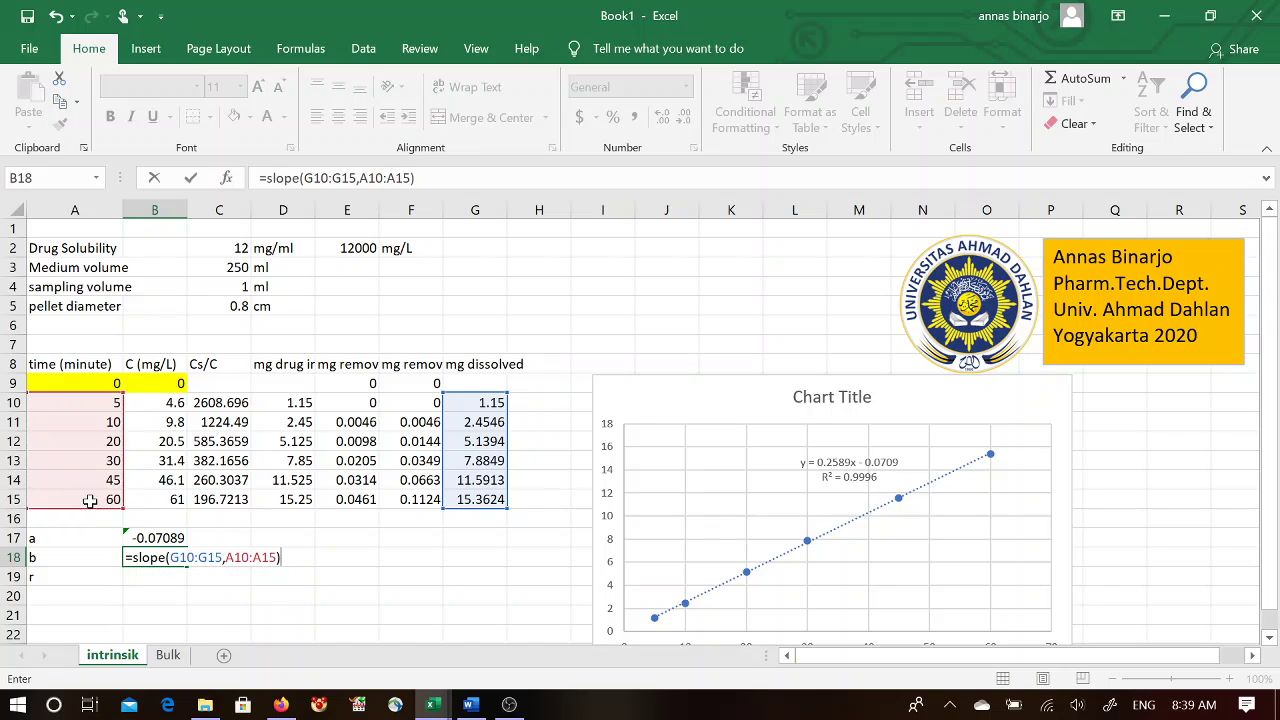
pyautogui.press('Return')
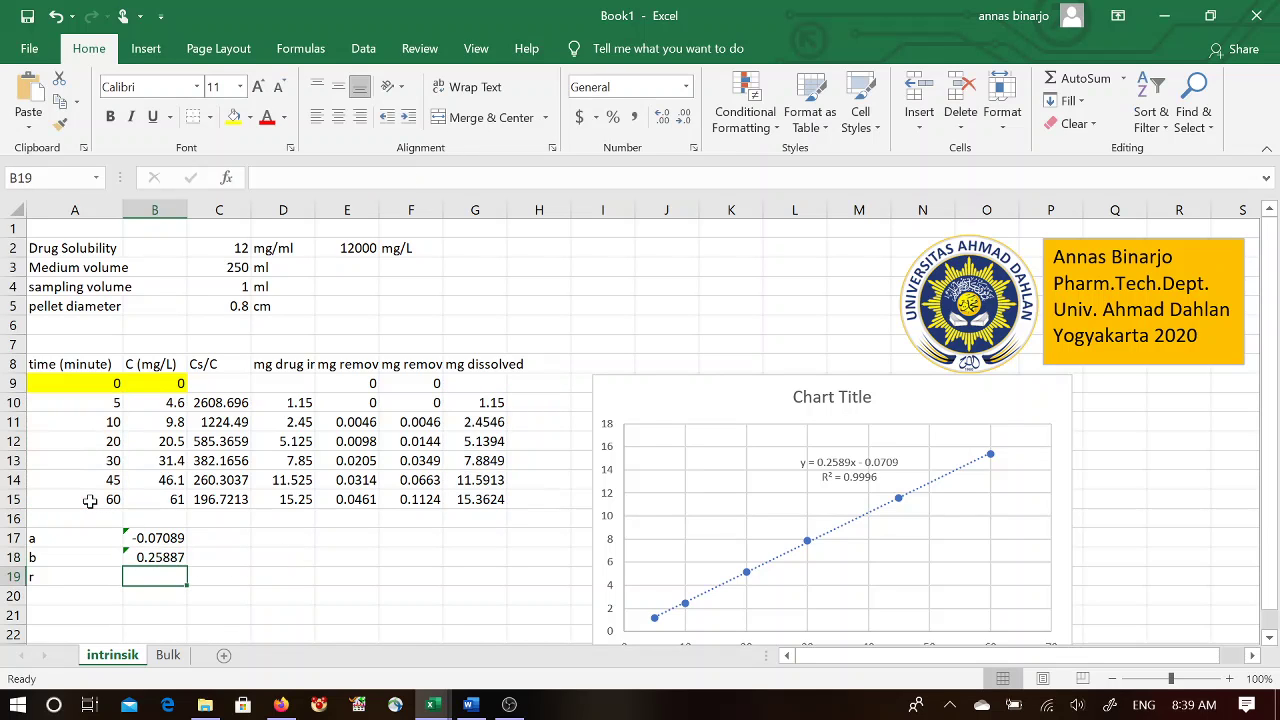
# Step: Calculate the correlation coefficient in B19 with the formula =correl(G10:G15,A10:A15)
pyautogui.write('=')
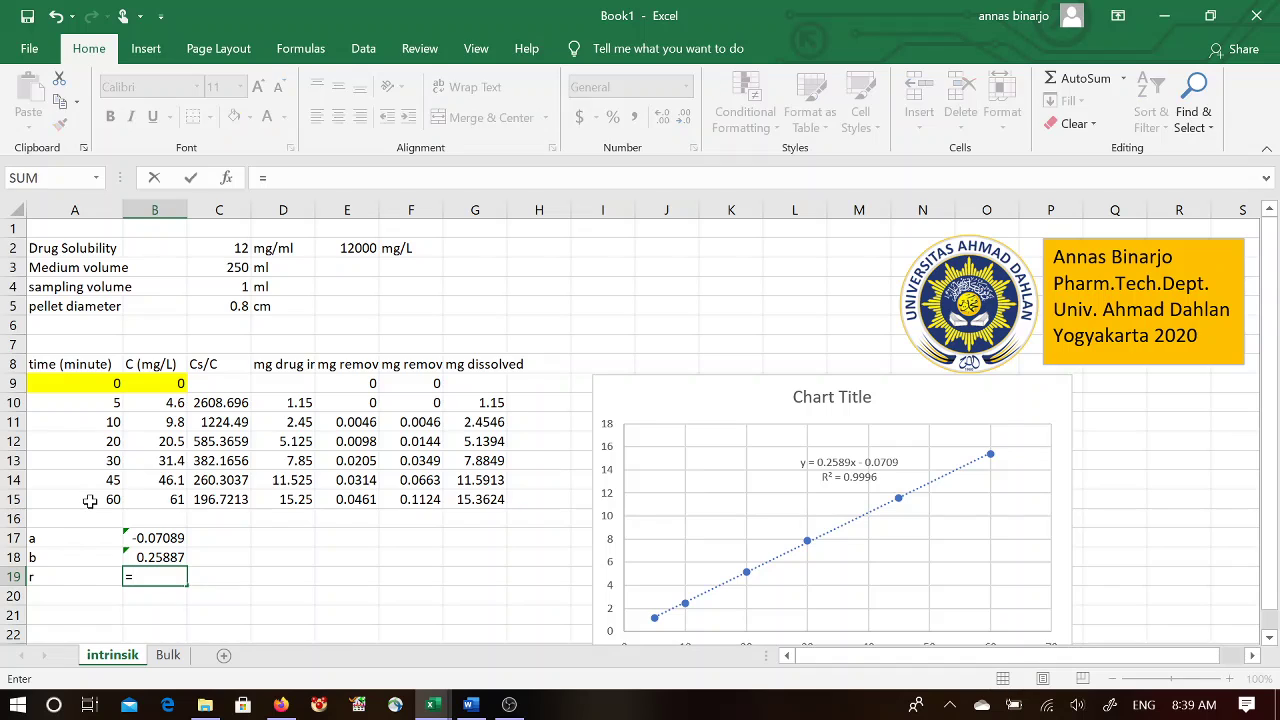
pyautogui.write('correl')
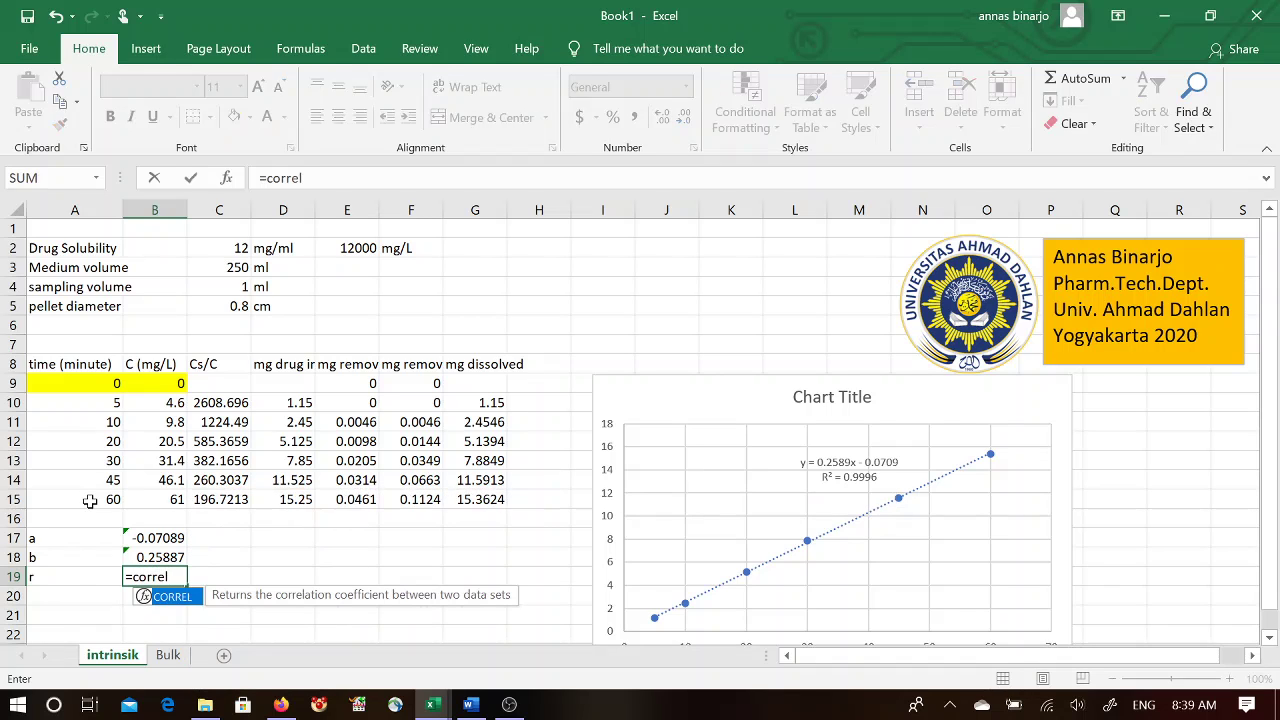
pyautogui.write('(')
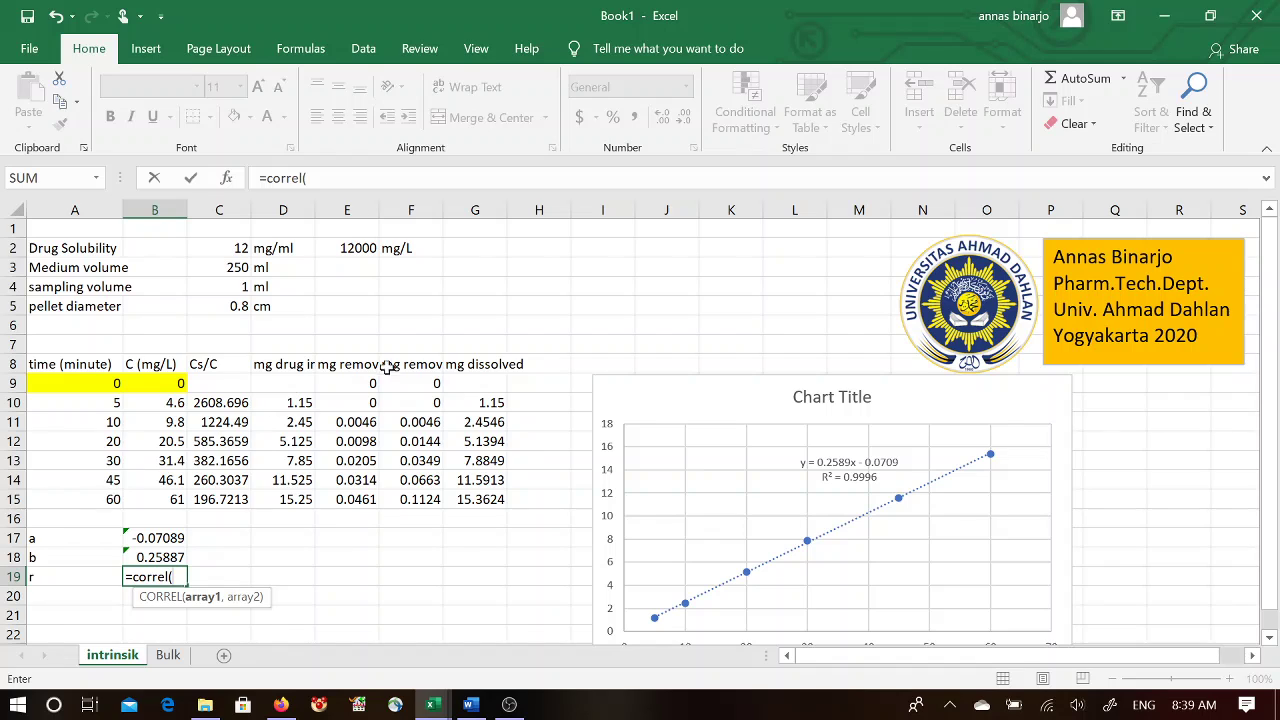
pyautogui.moveTo(471, 402); pyautogui.dragTo(480, 492)
pyautogui.write(',')
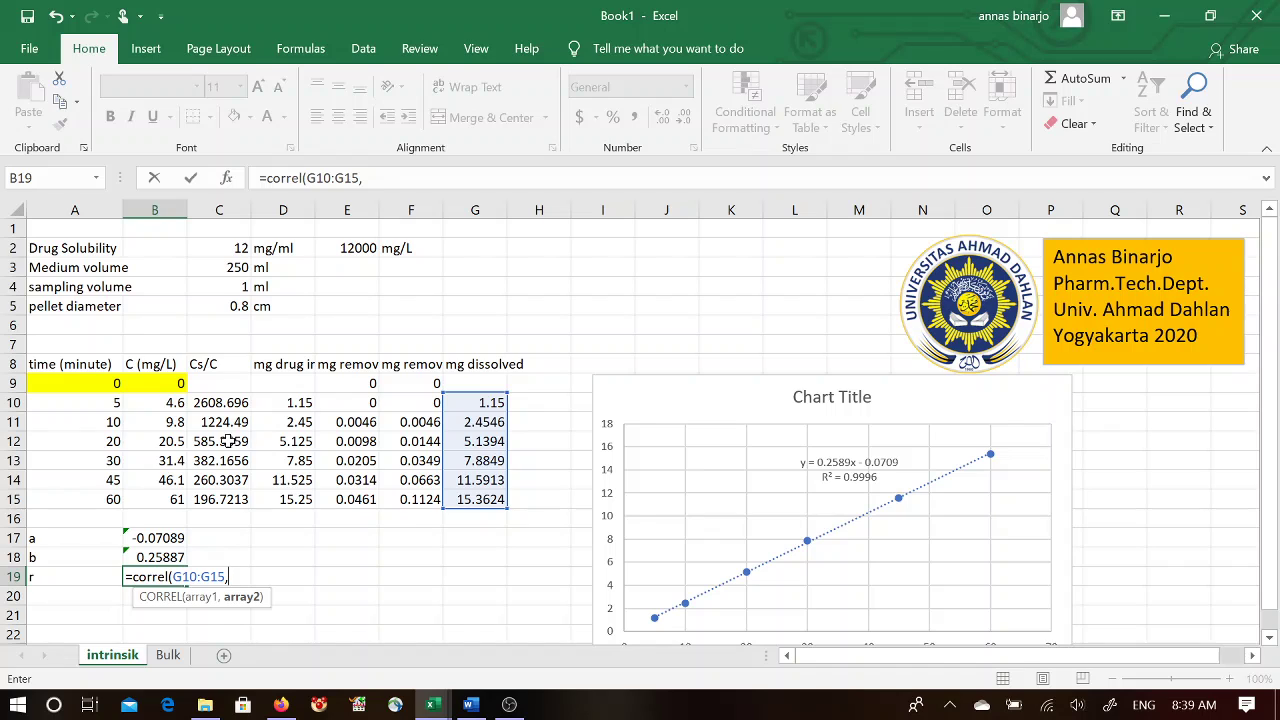
pyautogui.click(110, 403)
pyautogui.moveTo(110, 403); pyautogui.dragTo(107, 493)
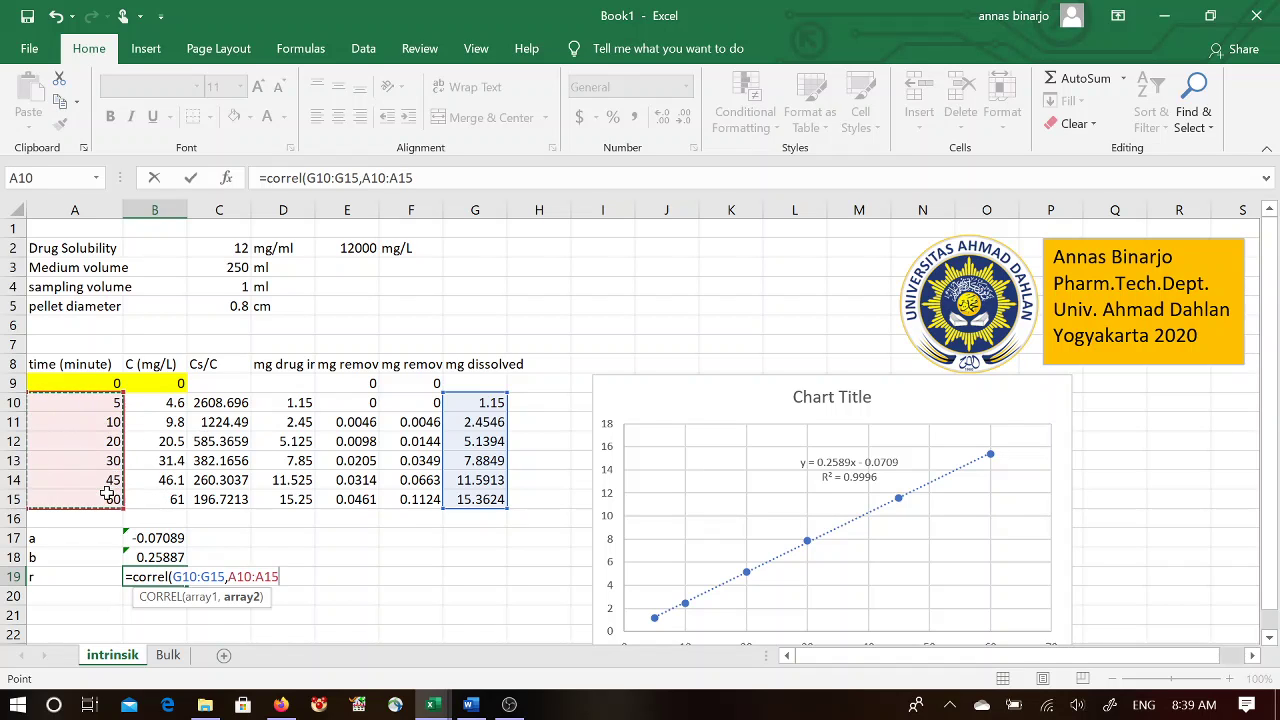
pyautogui.write(')')
pyautogui.press('Return')
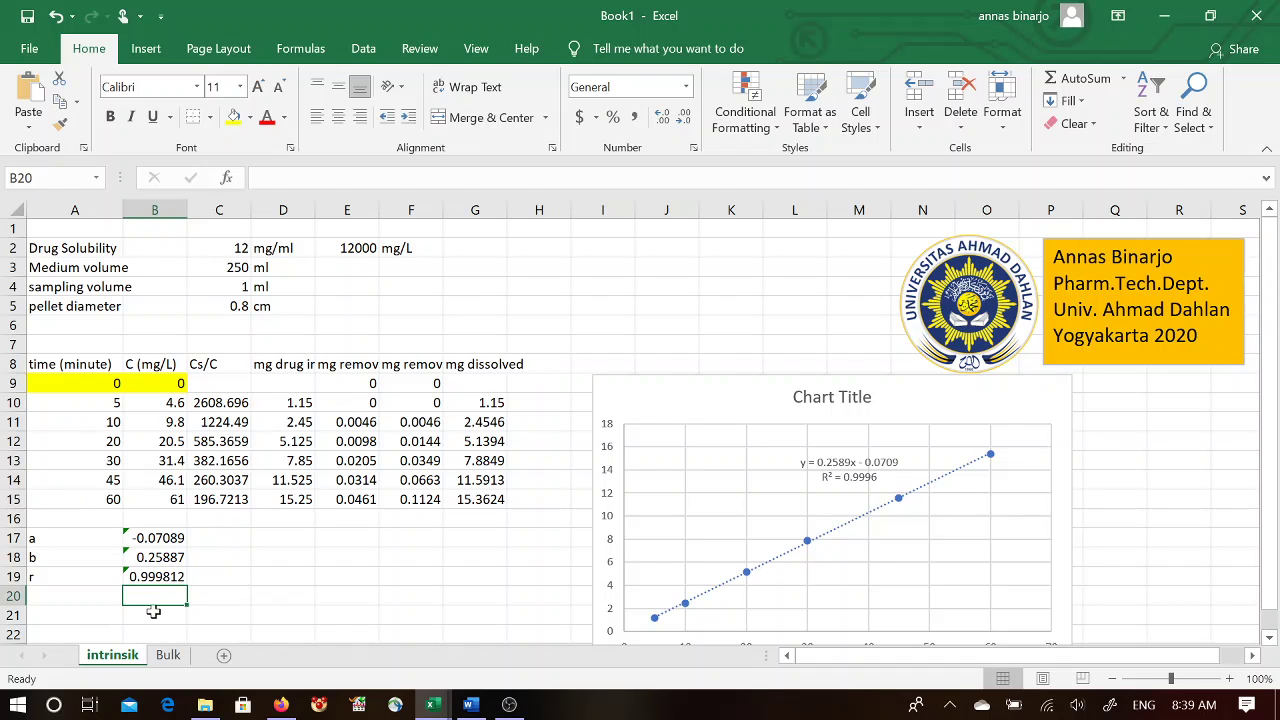
pyautogui.click(860, 487)
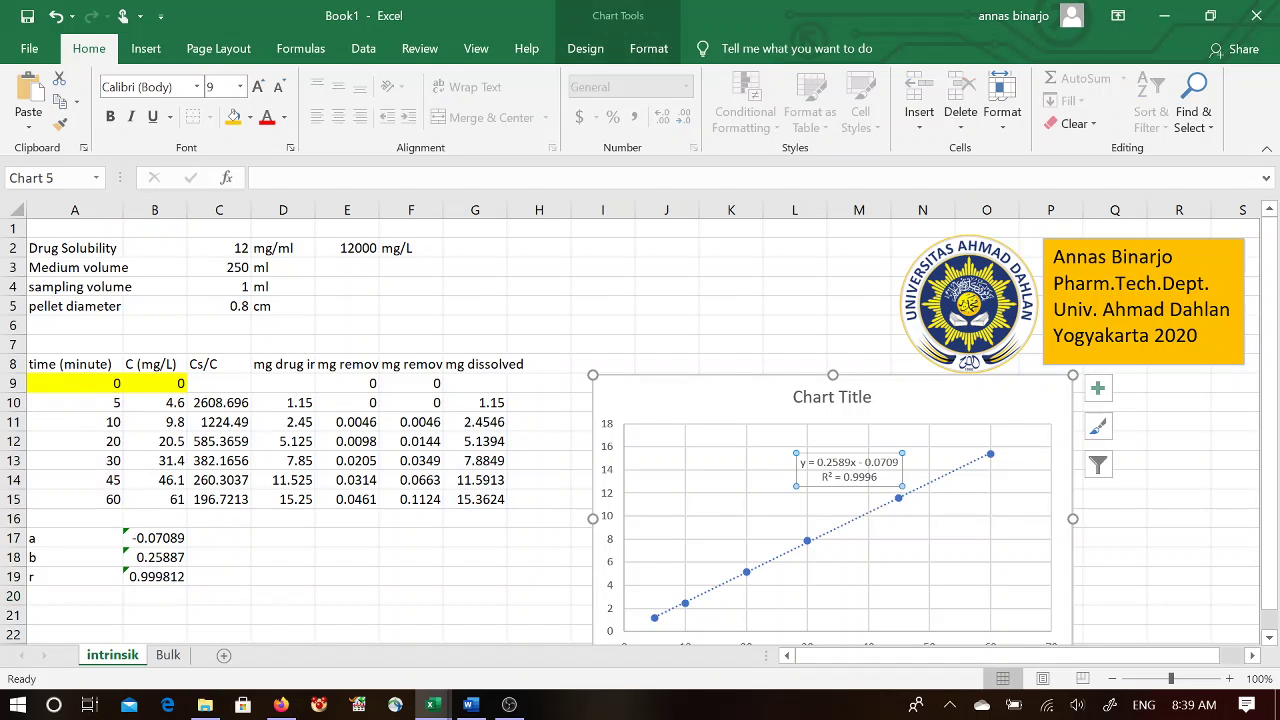
pyautogui.click(176, 578)
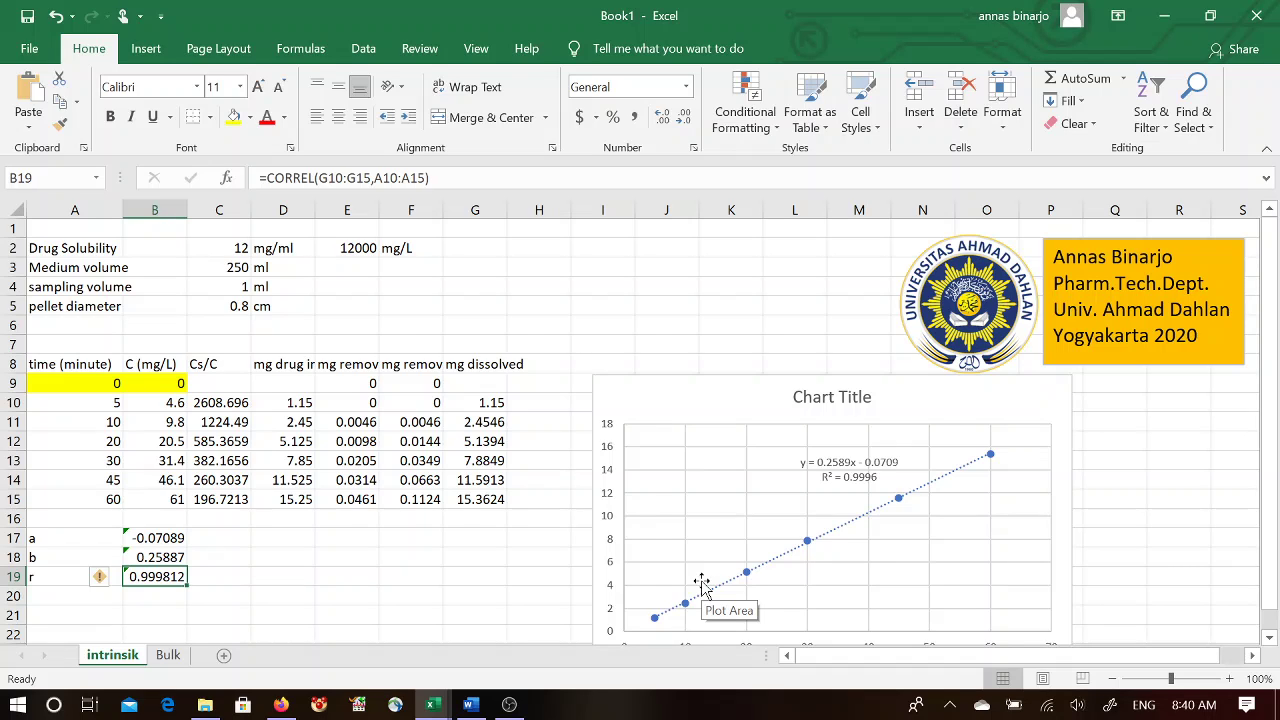
pyautogui.click(222, 557)
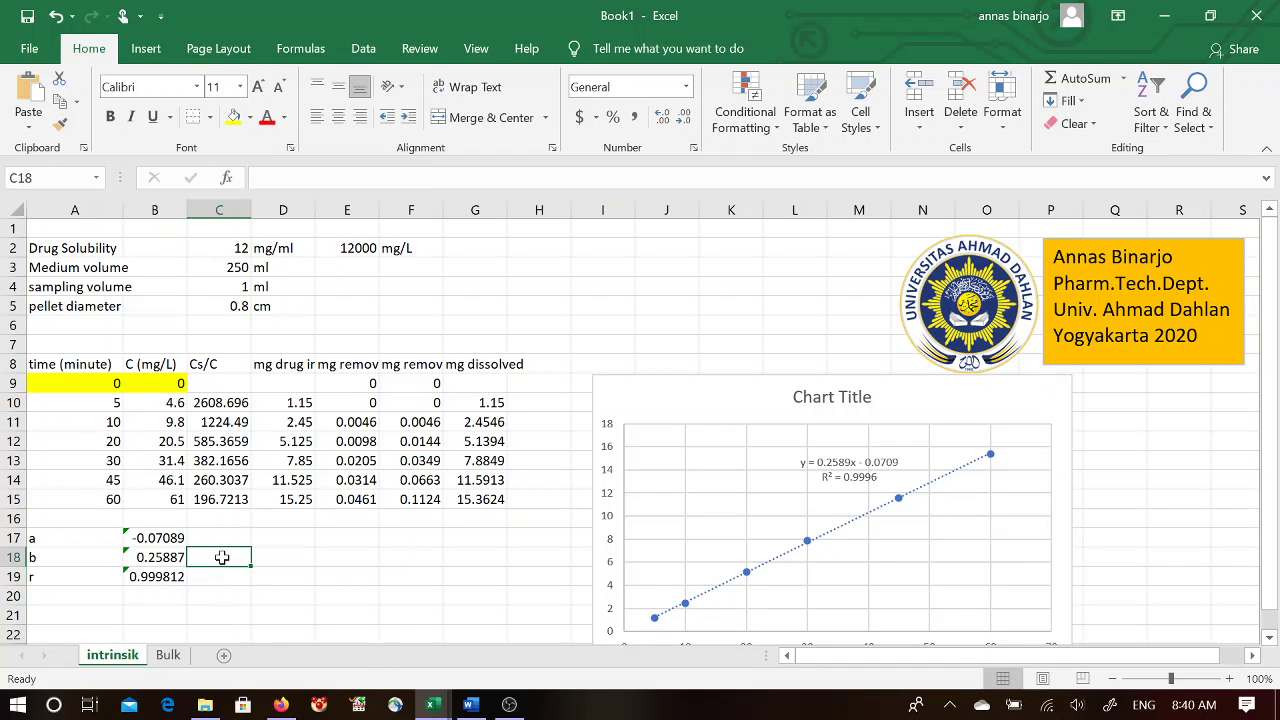
pyautogui.click(175, 557)
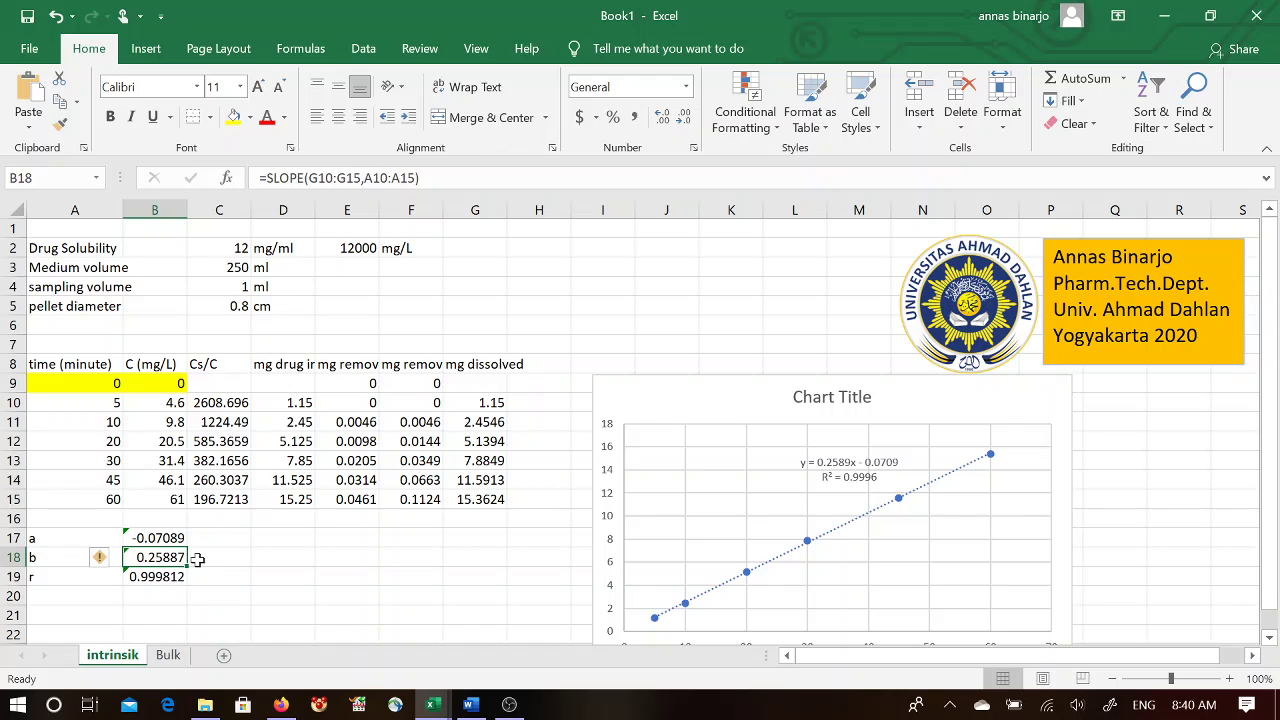
pyautogui.click(275, 561)
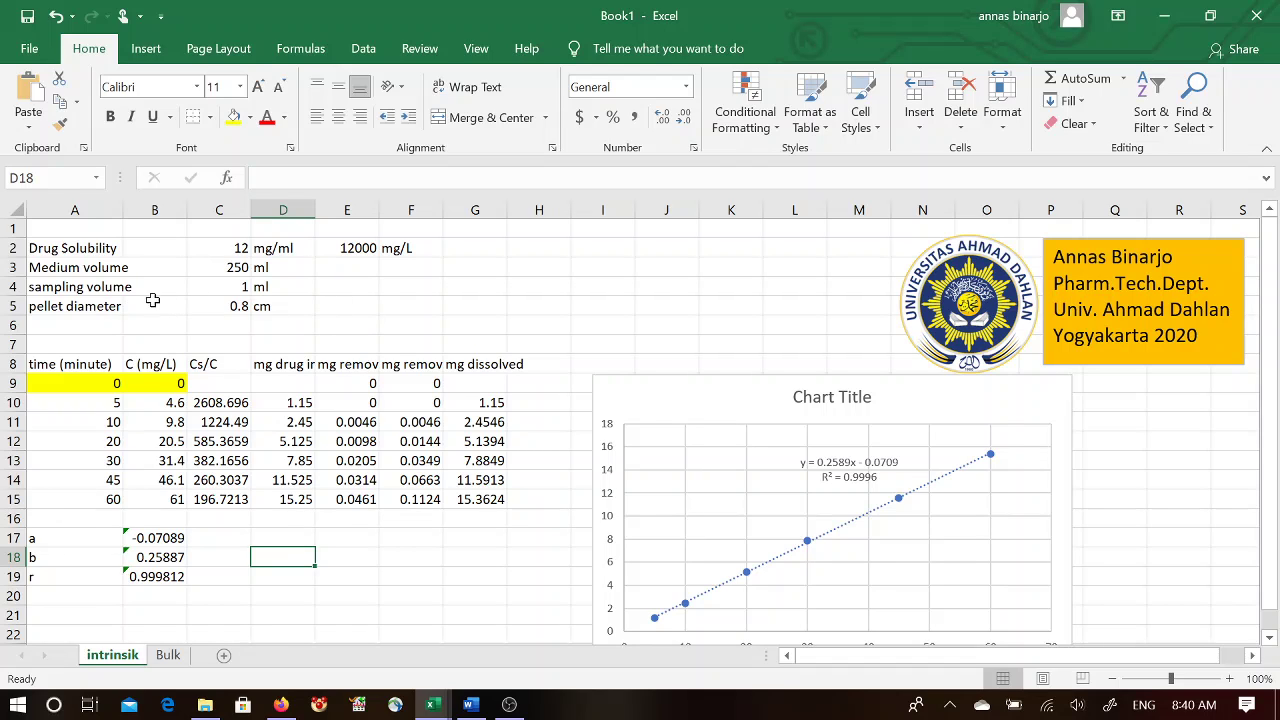
# Step: Enter the label Area= in E5 and begin the pellet area expression in F5 with (22/7)*(
pyautogui.click(344, 308)
pyautogui.write('Ar')
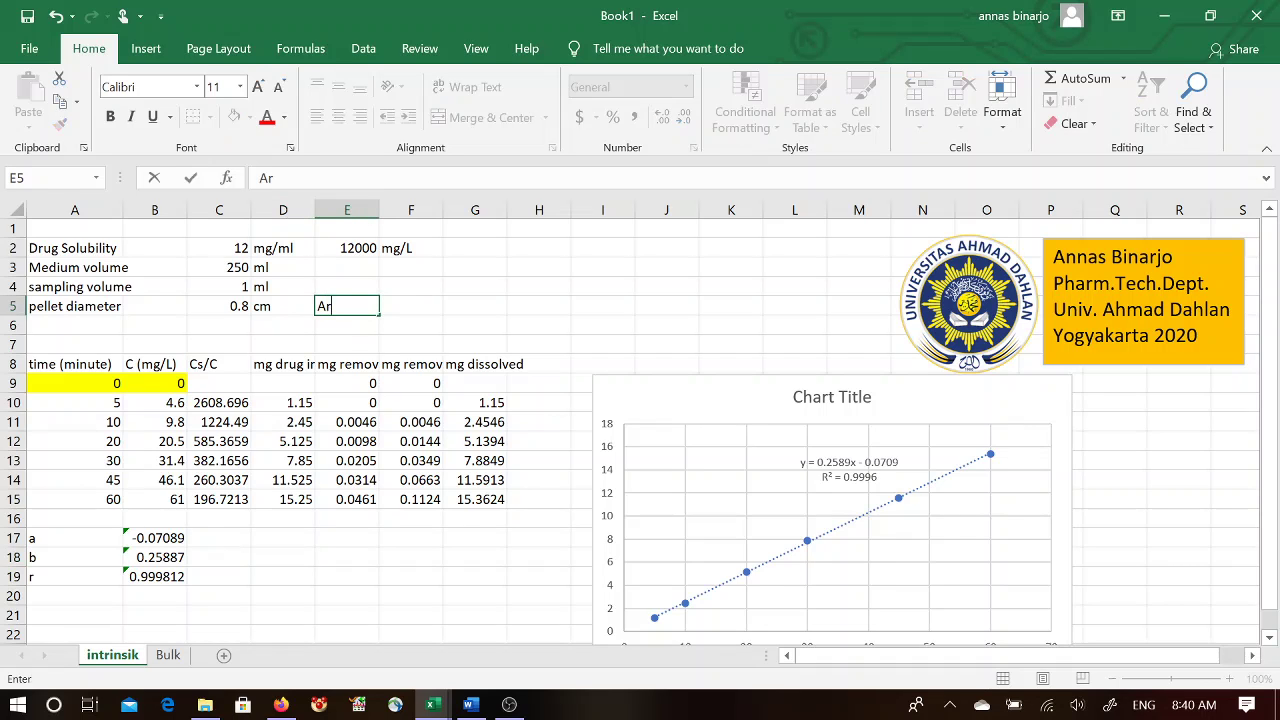
pyautogui.write('ea=')
pyautogui.press('Tab')
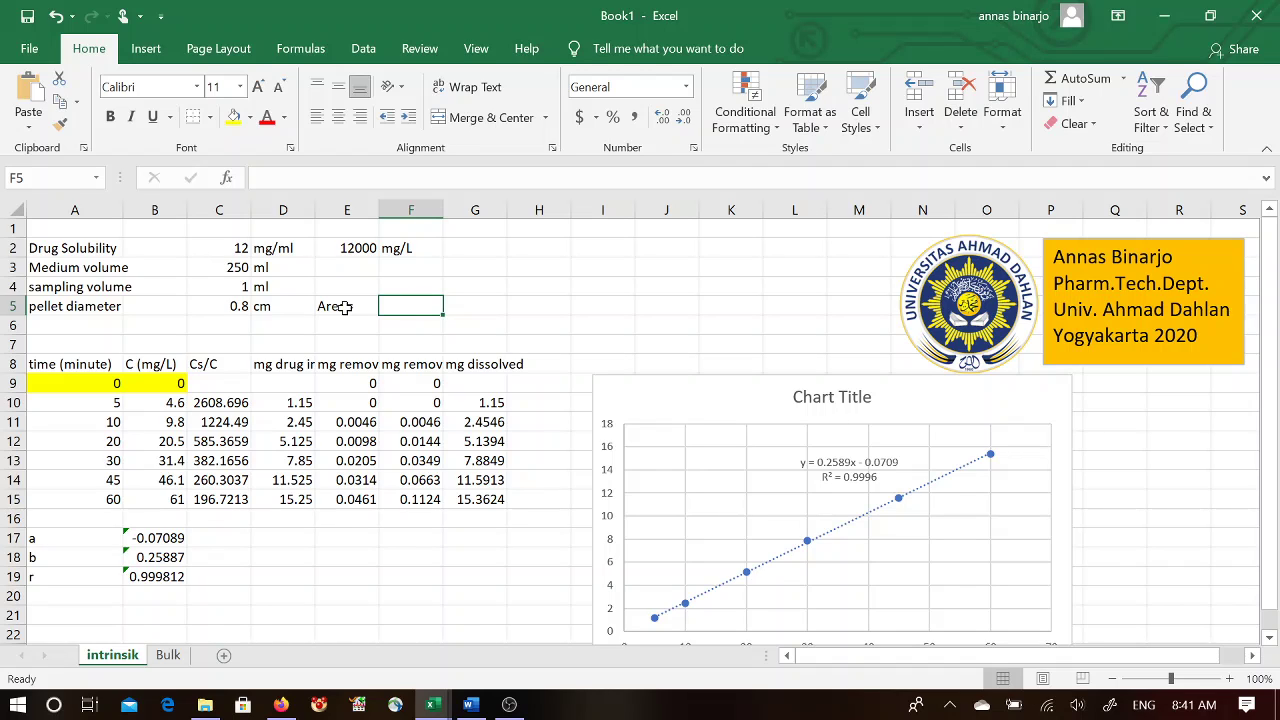
pyautogui.write('(22//')
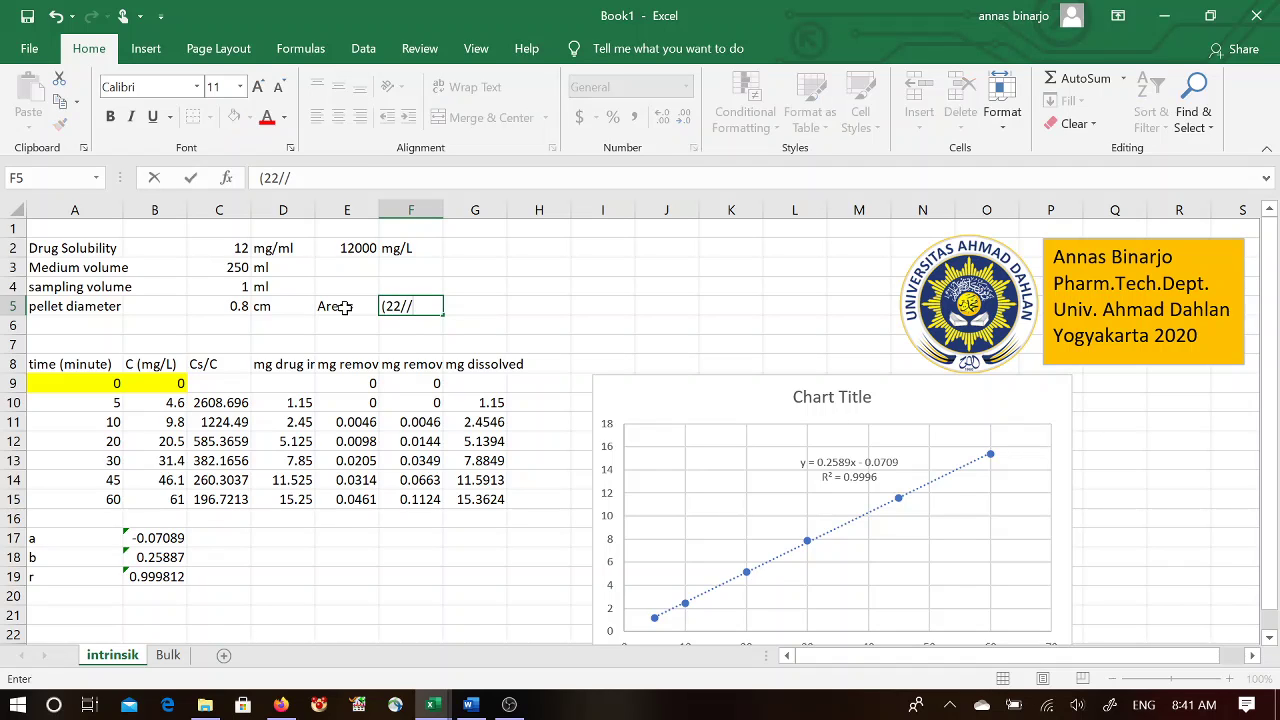
pyautogui.press('BackSpace')
pyautogui.write('7)*(')
pyautogui.click(216, 305)
pyautogui.press('alt')
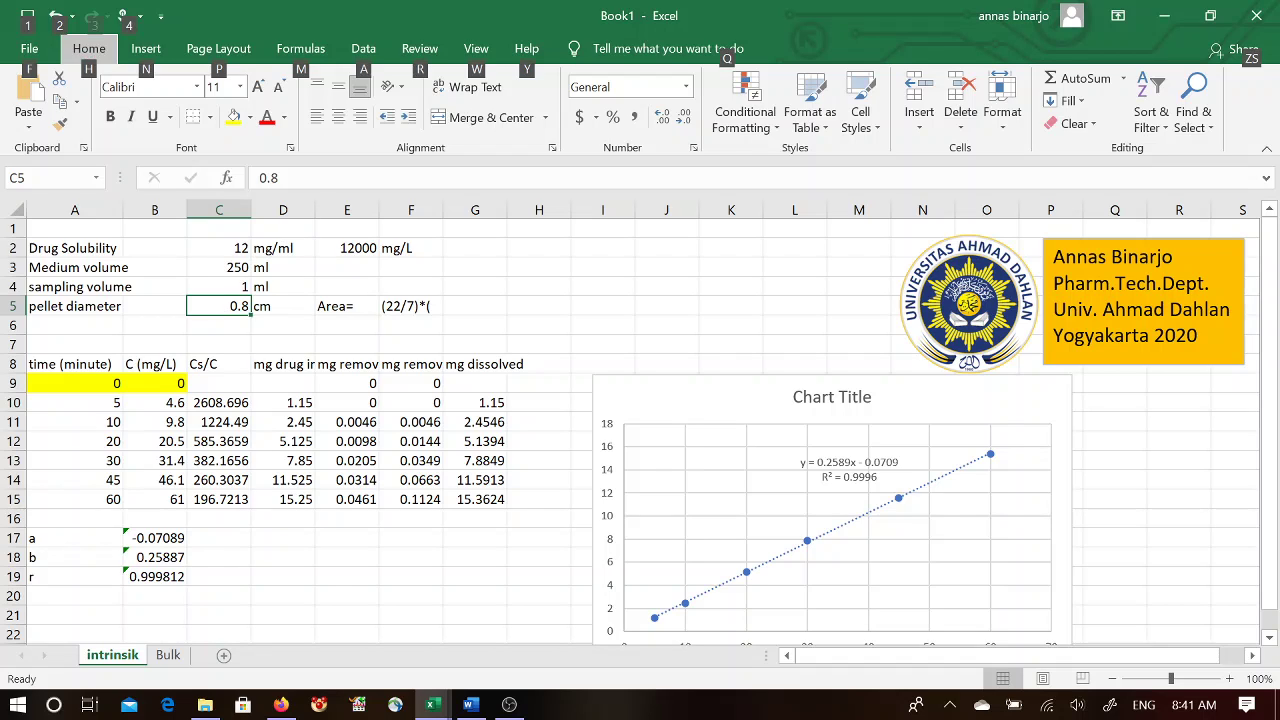
pyautogui.press('F2')
pyautogui.write('/2')
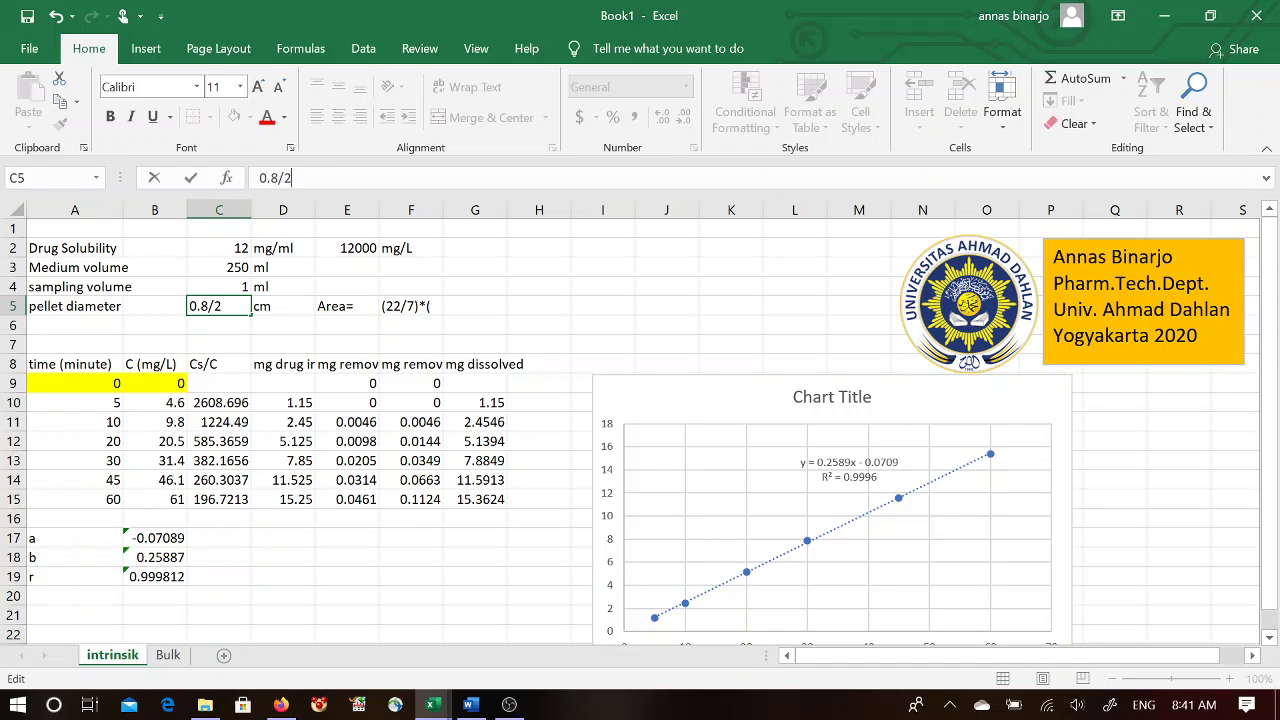
pyautogui.write(')')
pyautogui.press('Return')
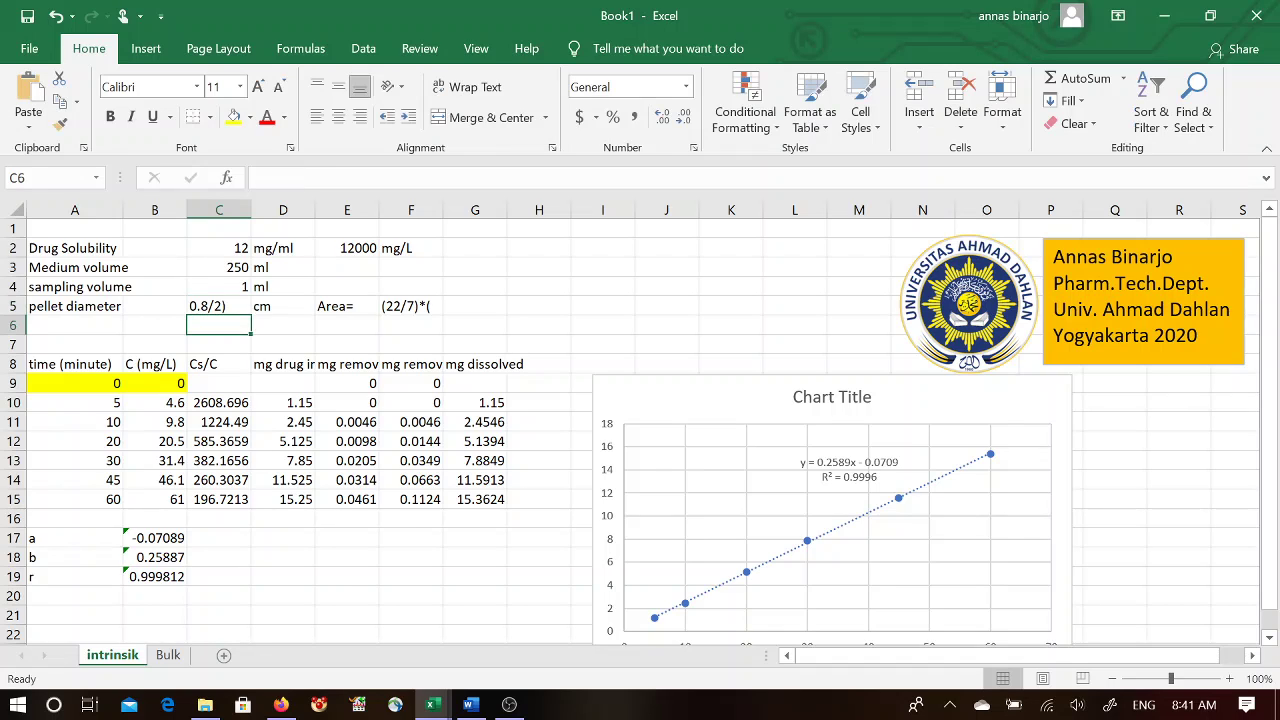
pyautogui.click(242, 302)
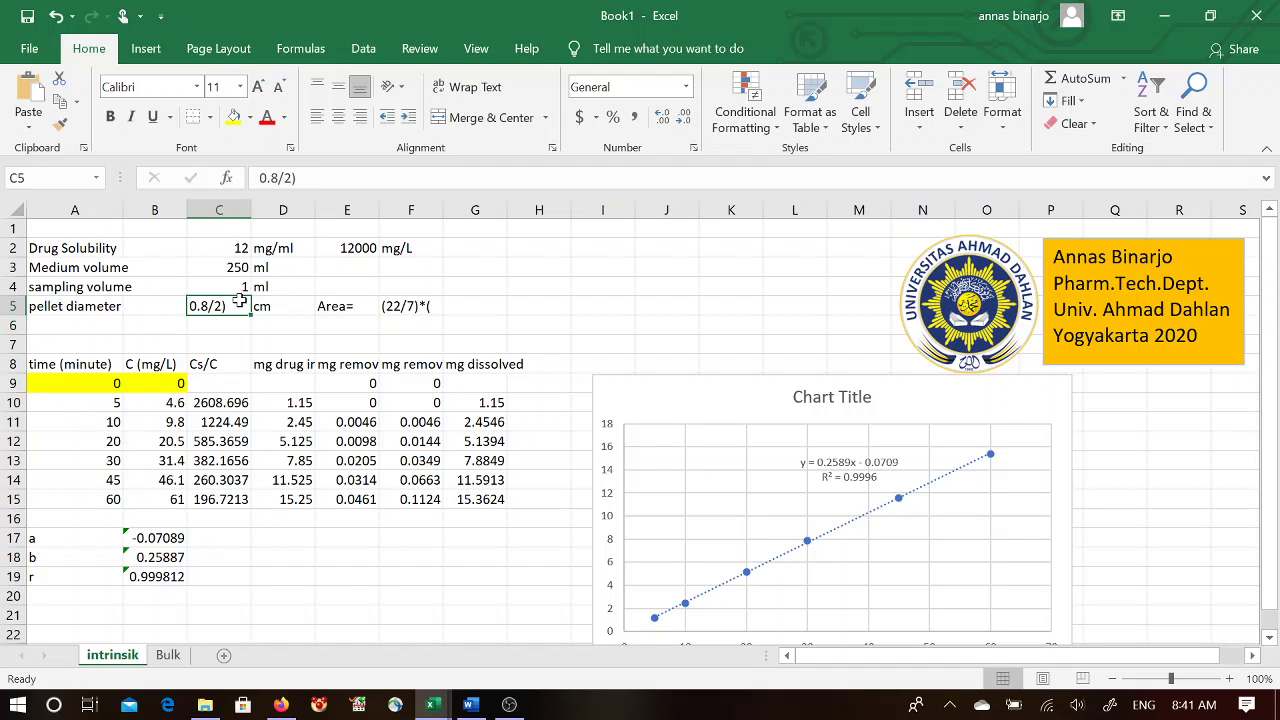
pyautogui.write('0.8')
pyautogui.press('Return')
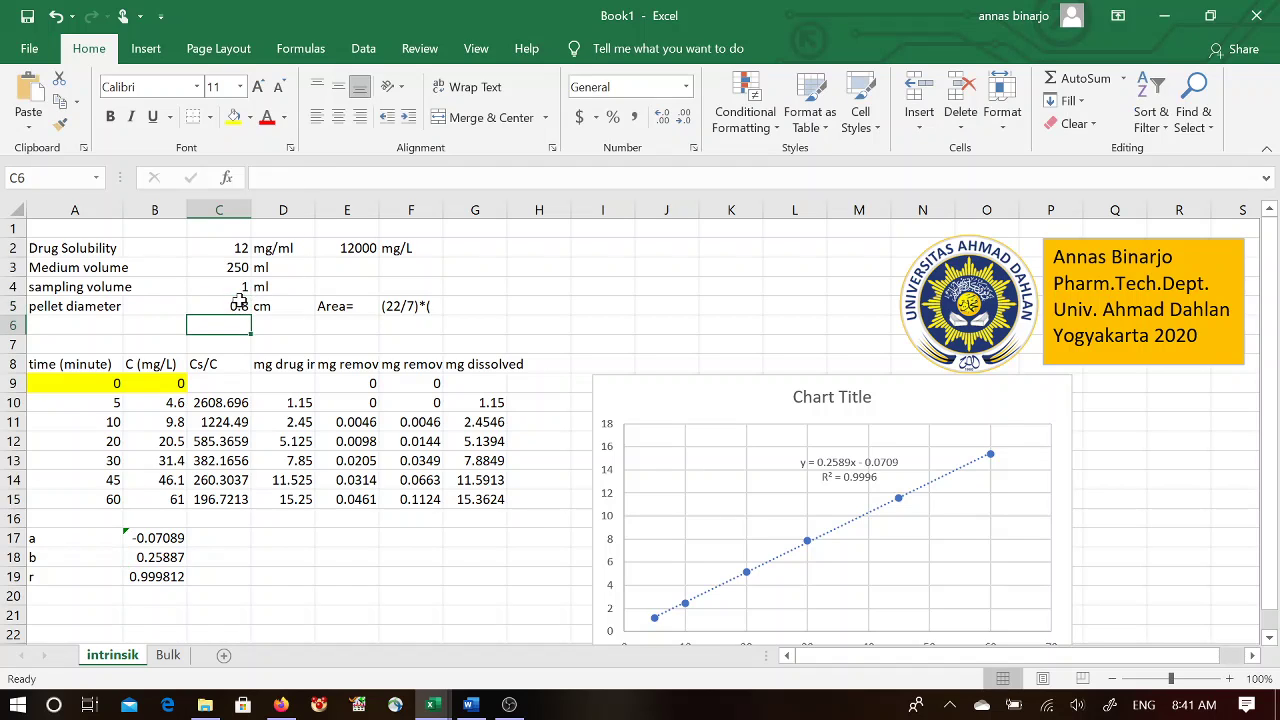
# Step: Turn the partial expression in F5 into the pellet area formula =(22/7)*(C5/2)^2
pyautogui.click(414, 306)
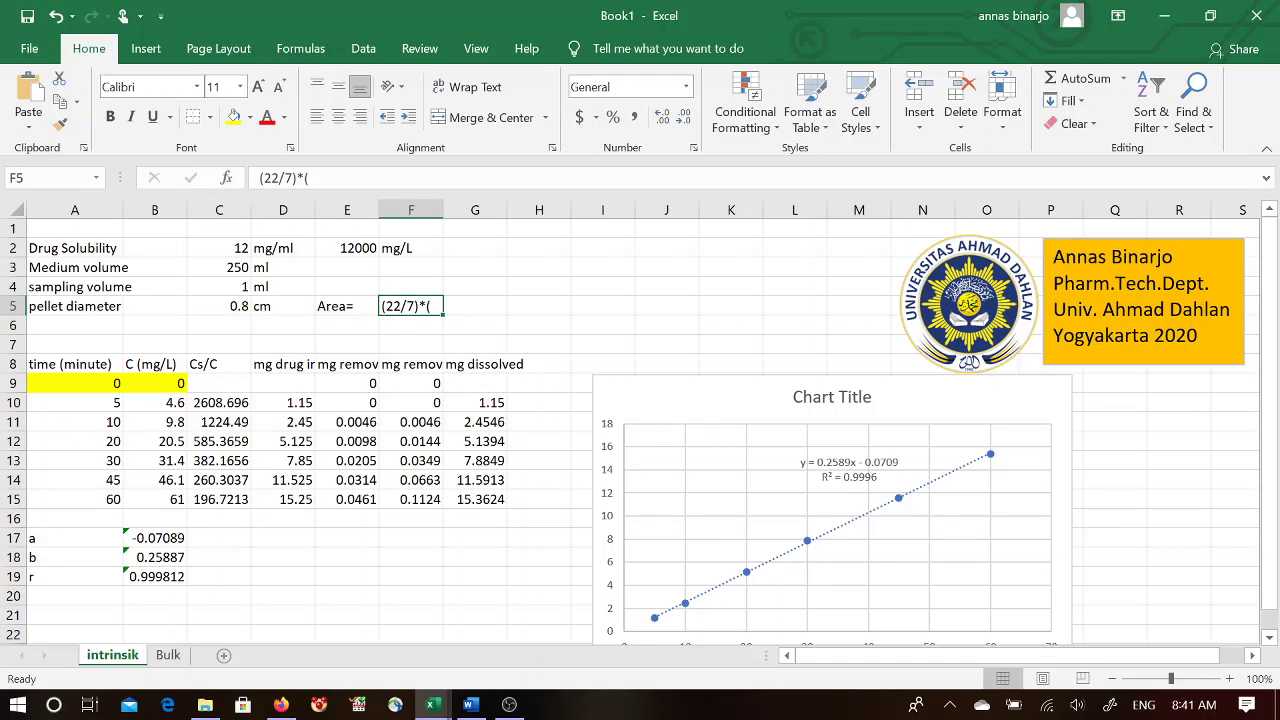
pyautogui.click(260, 178)
pyautogui.write('=')
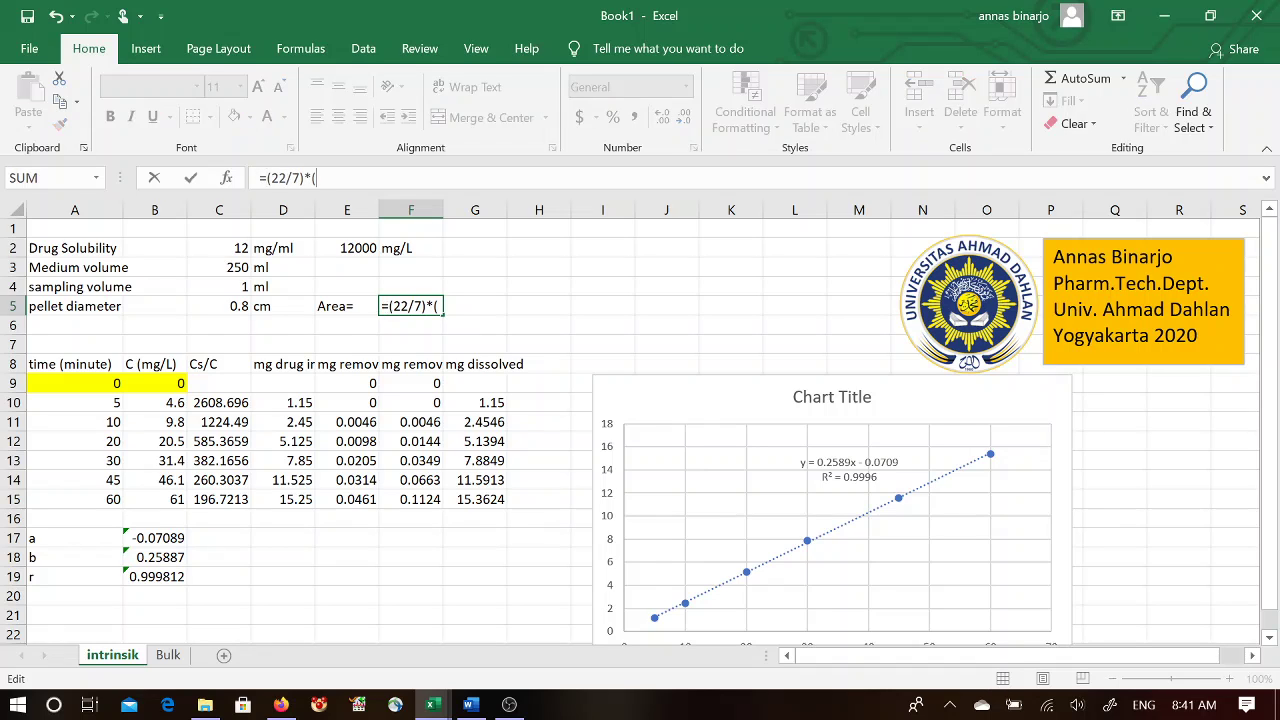
pyautogui.click(220, 307)
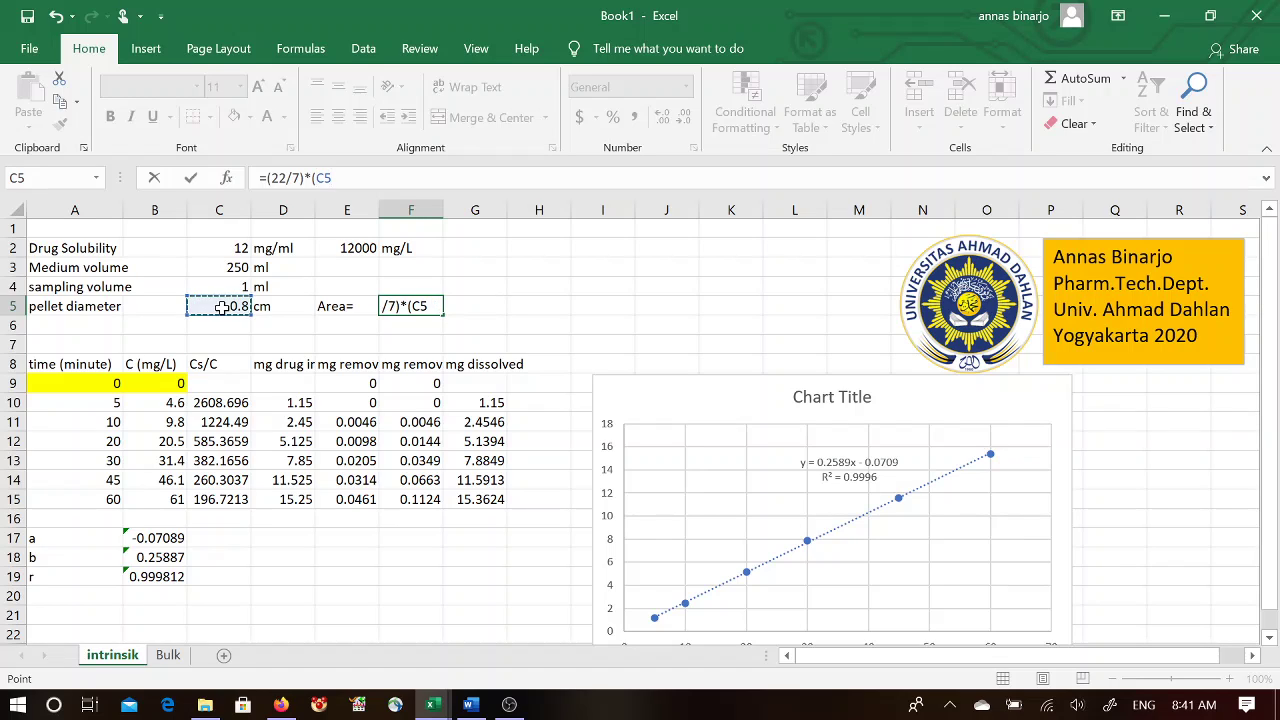
pyautogui.write('/2)')
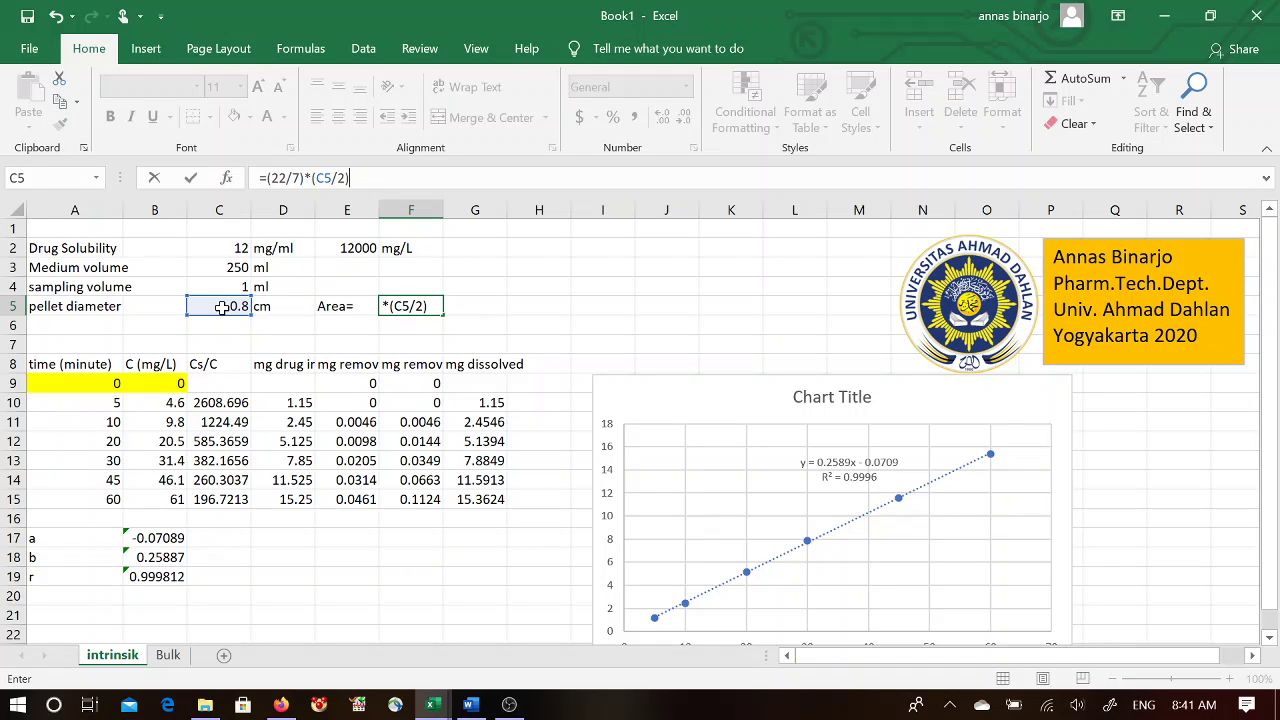
pyautogui.write('^^')
pyautogui.press('BackSpace')
pyautogui.write('2')
pyautogui.press('Return')
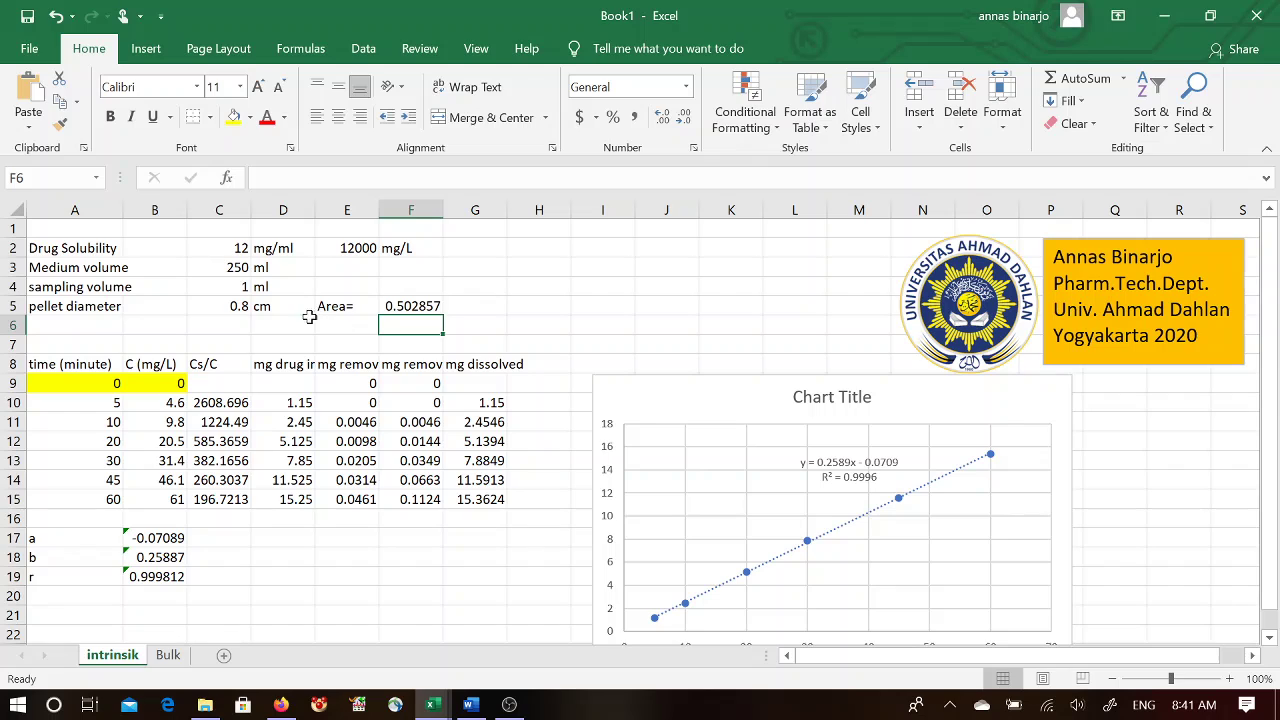
# Step: Enter the unit cm2 in G5 beside the calculated pellet area
pyautogui.click(465, 307)
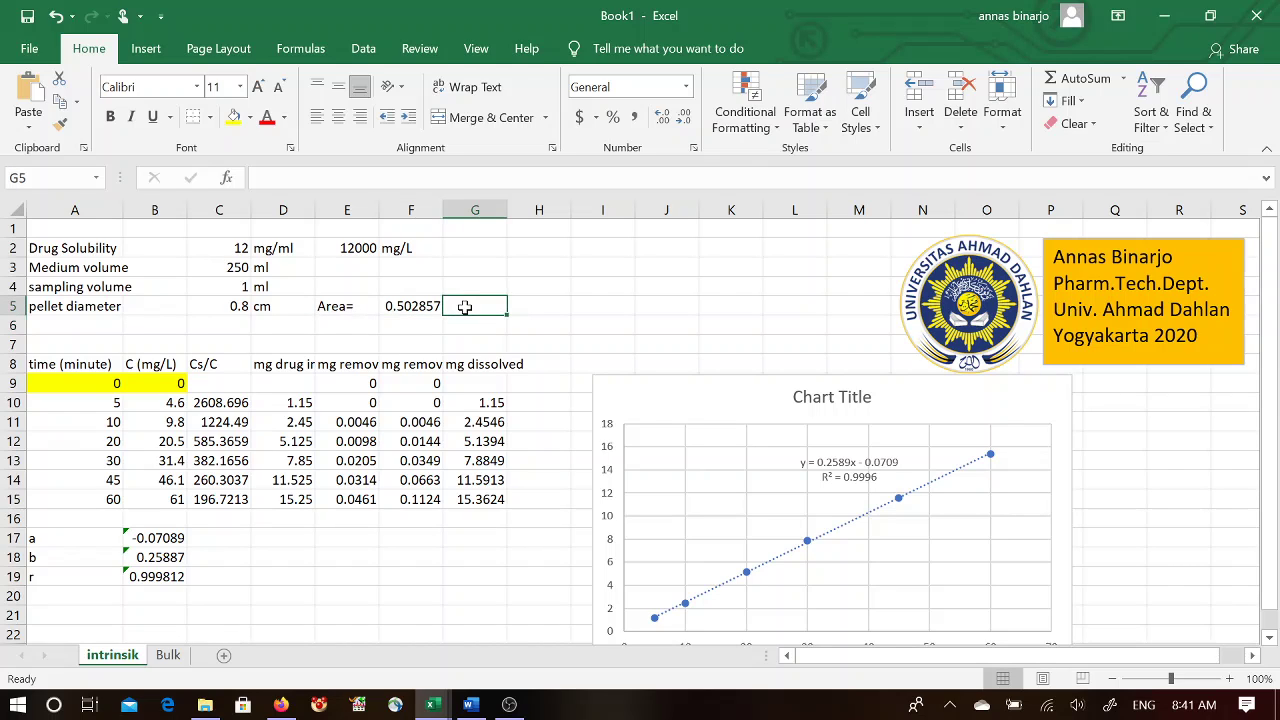
pyautogui.write('cm2')
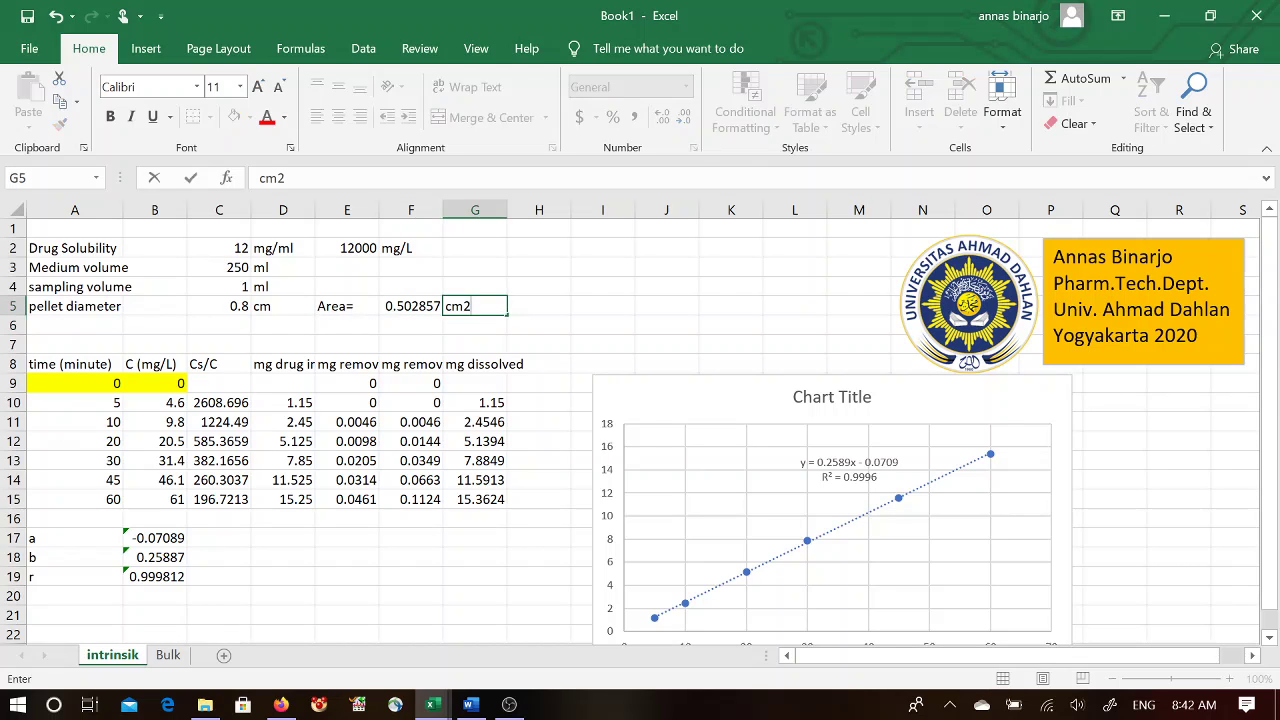
pyautogui.press('Return')
pyautogui.press('Return')
pyautogui.press('Return')
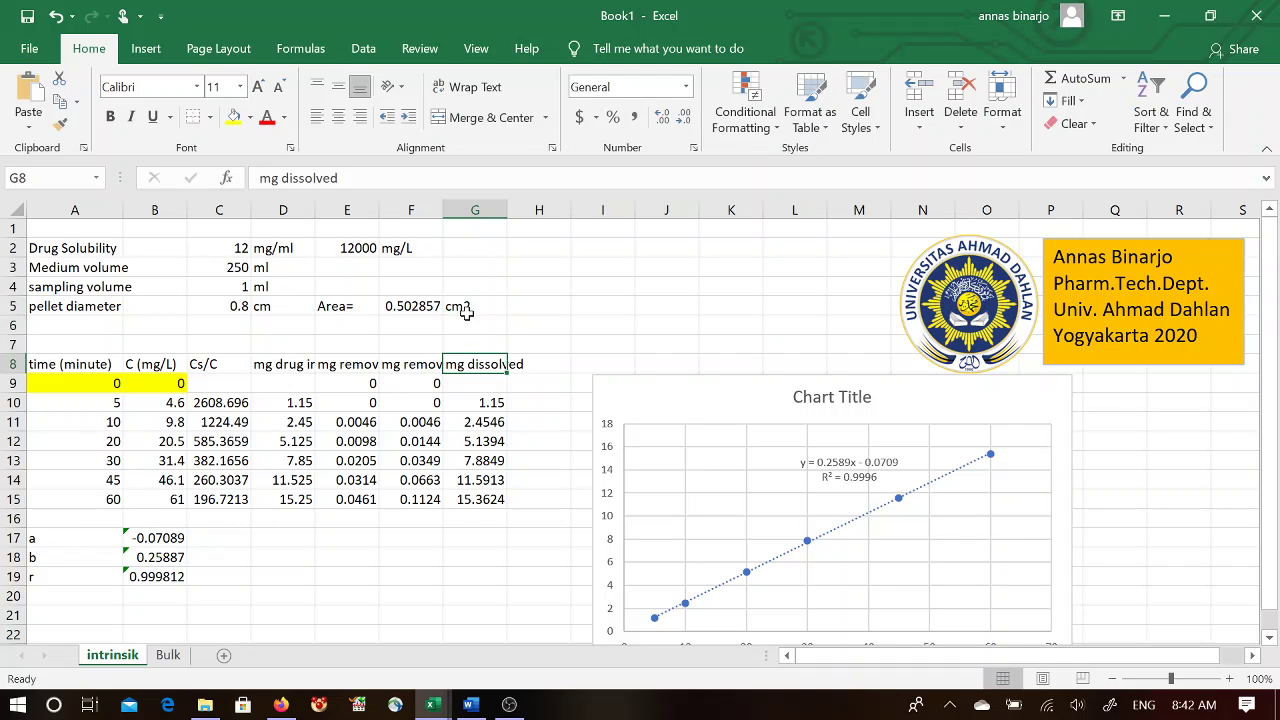
# Step: Enter the label IDR in D18 and calculate the intrinsic dissolution rate in E18 with =B18/F5
pyautogui.click(294, 556)
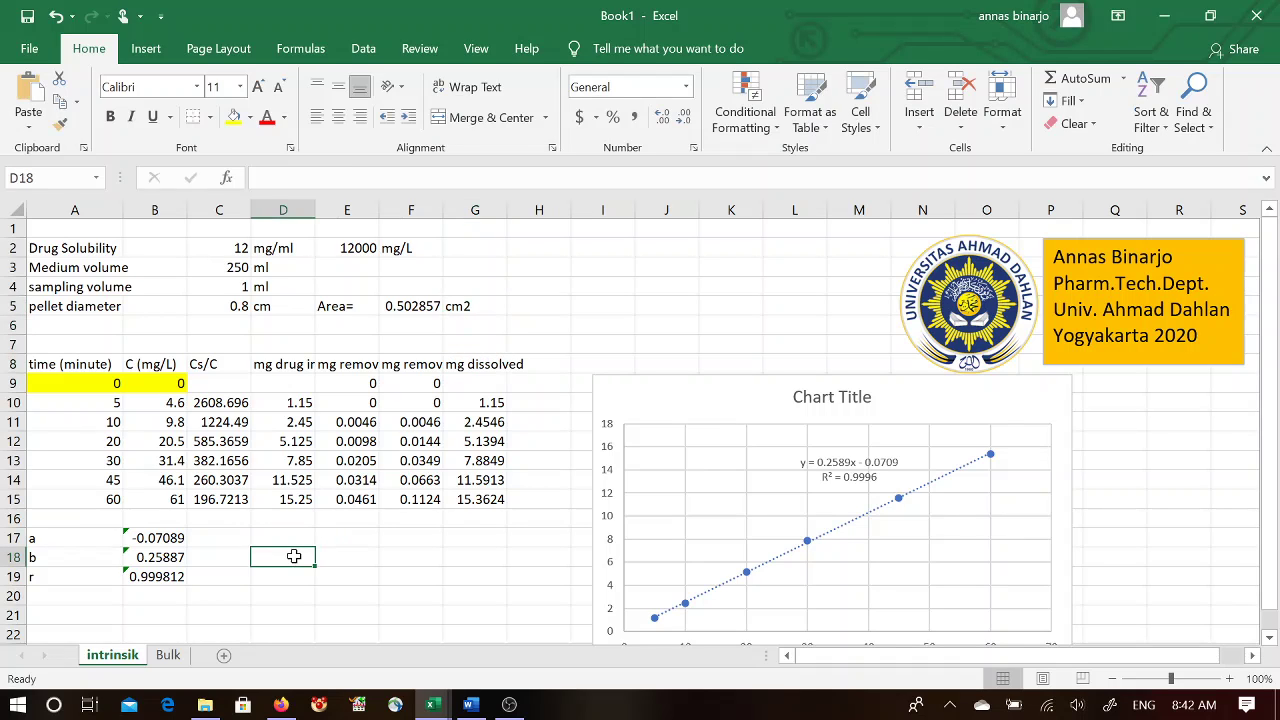
pyautogui.write('IDR')
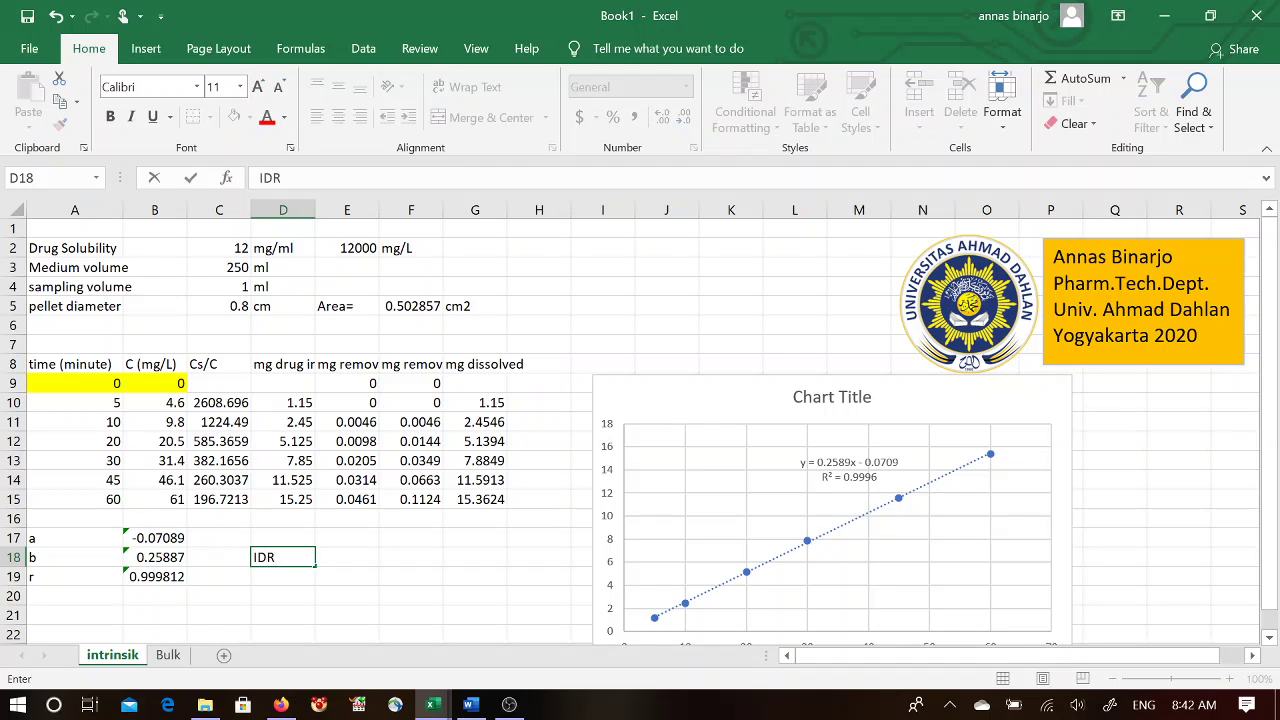
pyautogui.press('Tab')
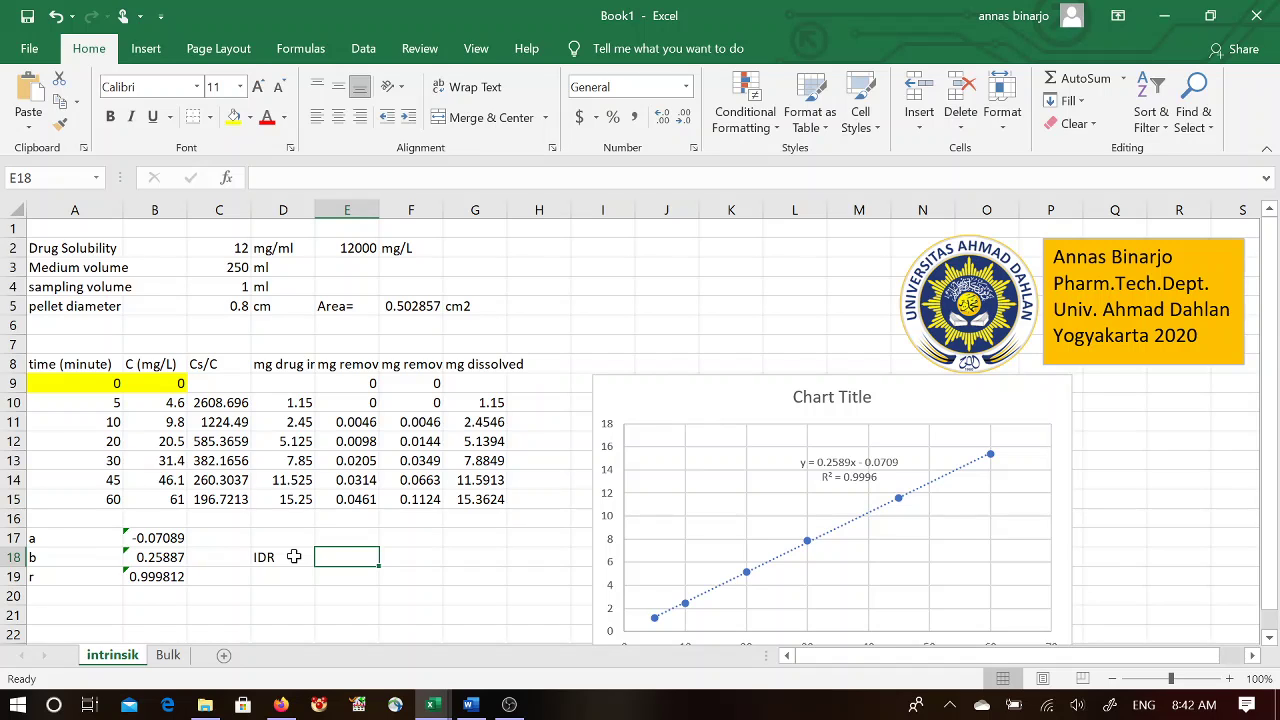
pyautogui.write('=')
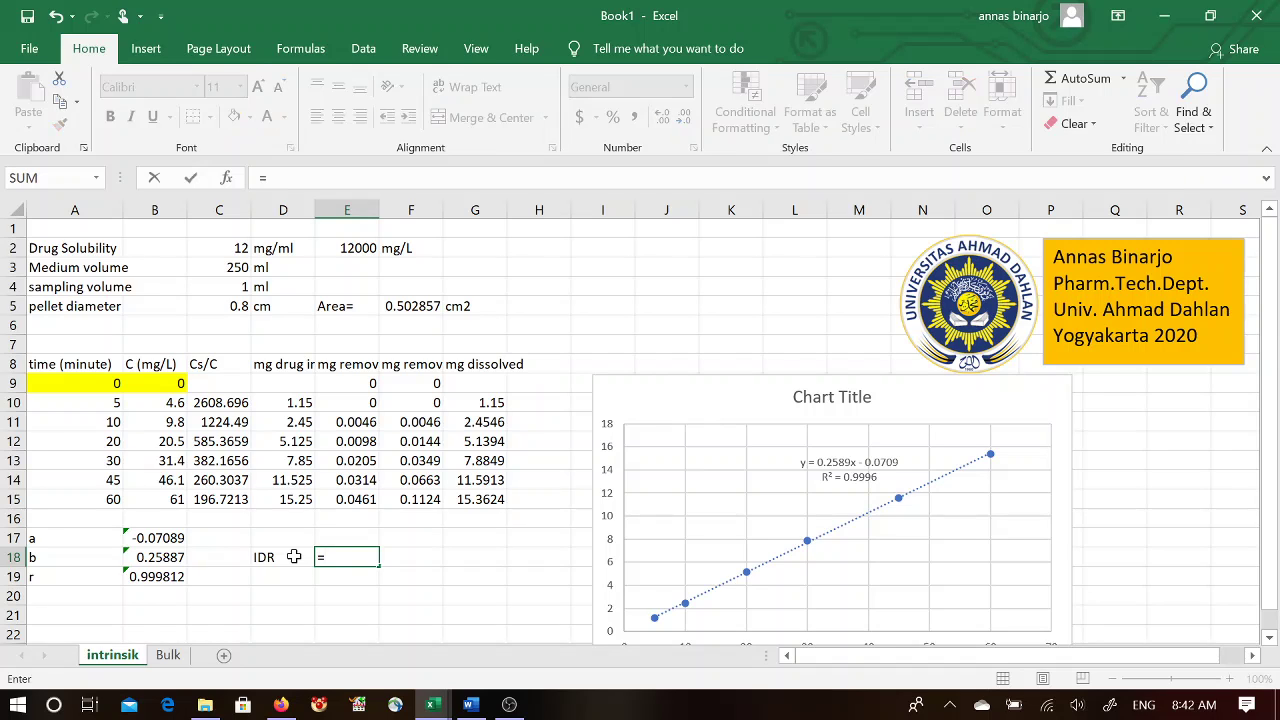
pyautogui.click(157, 561)
pyautogui.write('/')
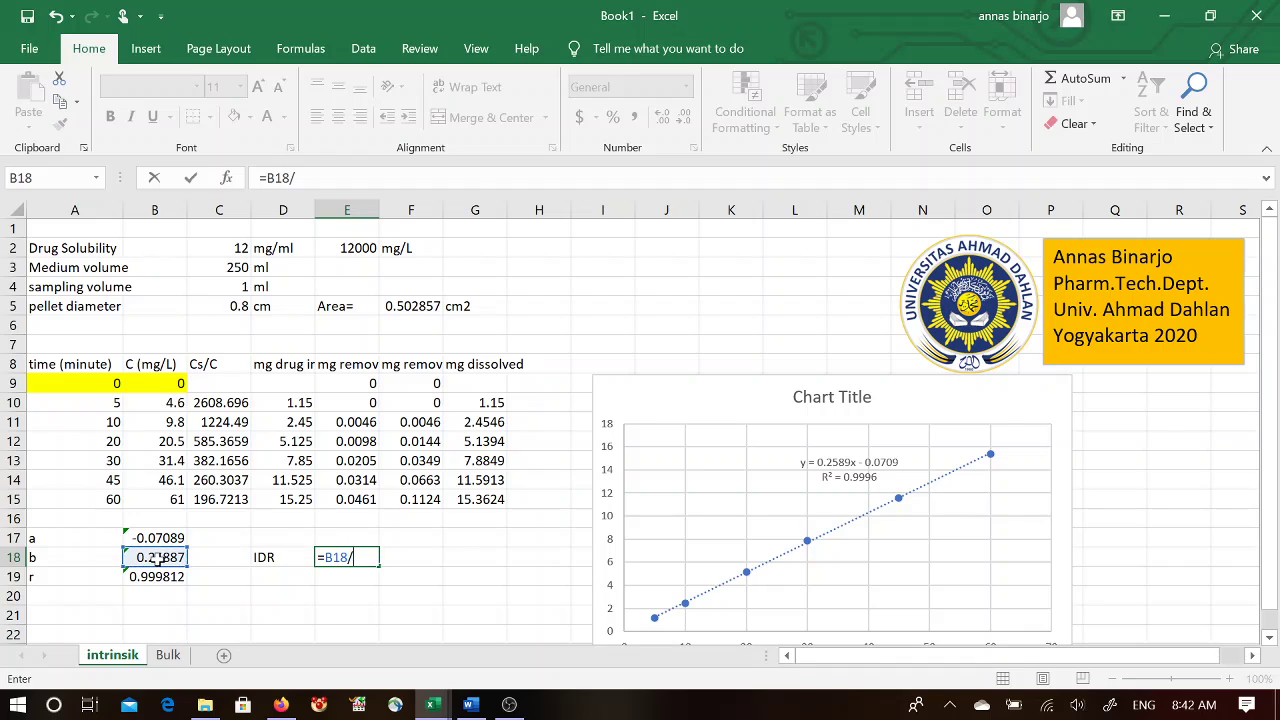
pyautogui.click(420, 305)
pyautogui.press('Return')
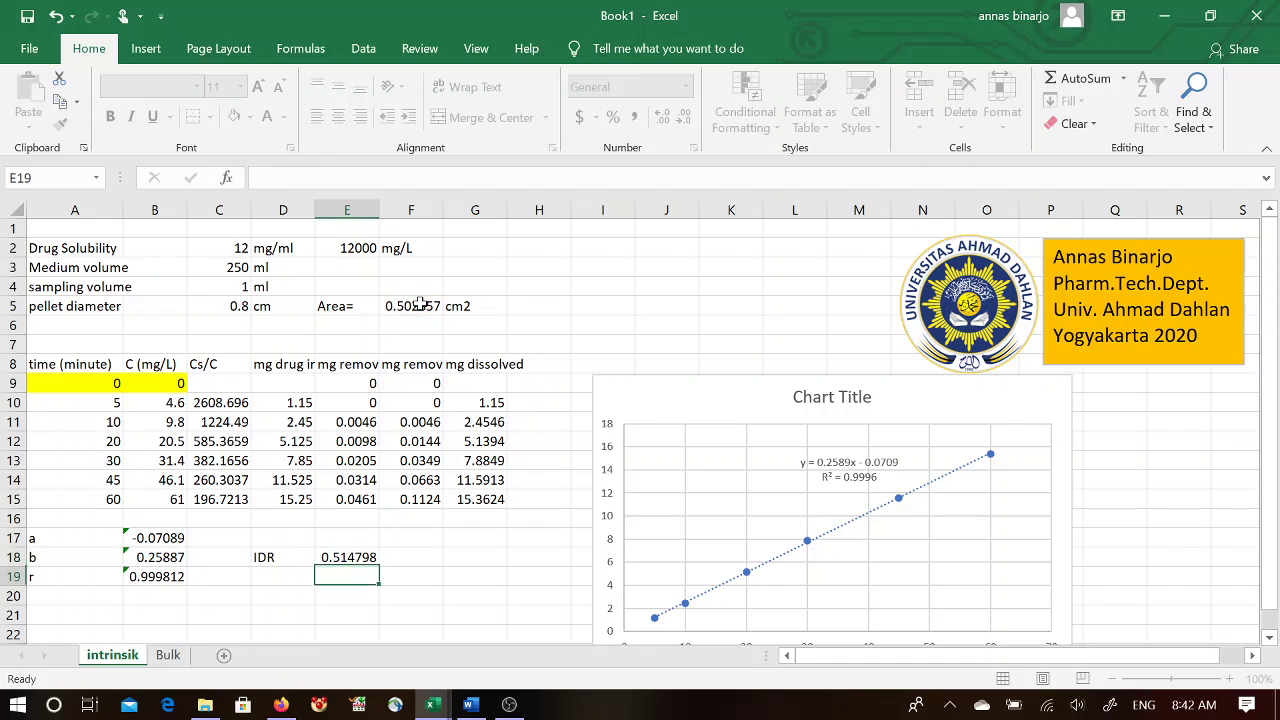
# Step: Enter the unit mg/minute.cm2 in F18 beside the calculated IDR value
pyautogui.click(429, 555)
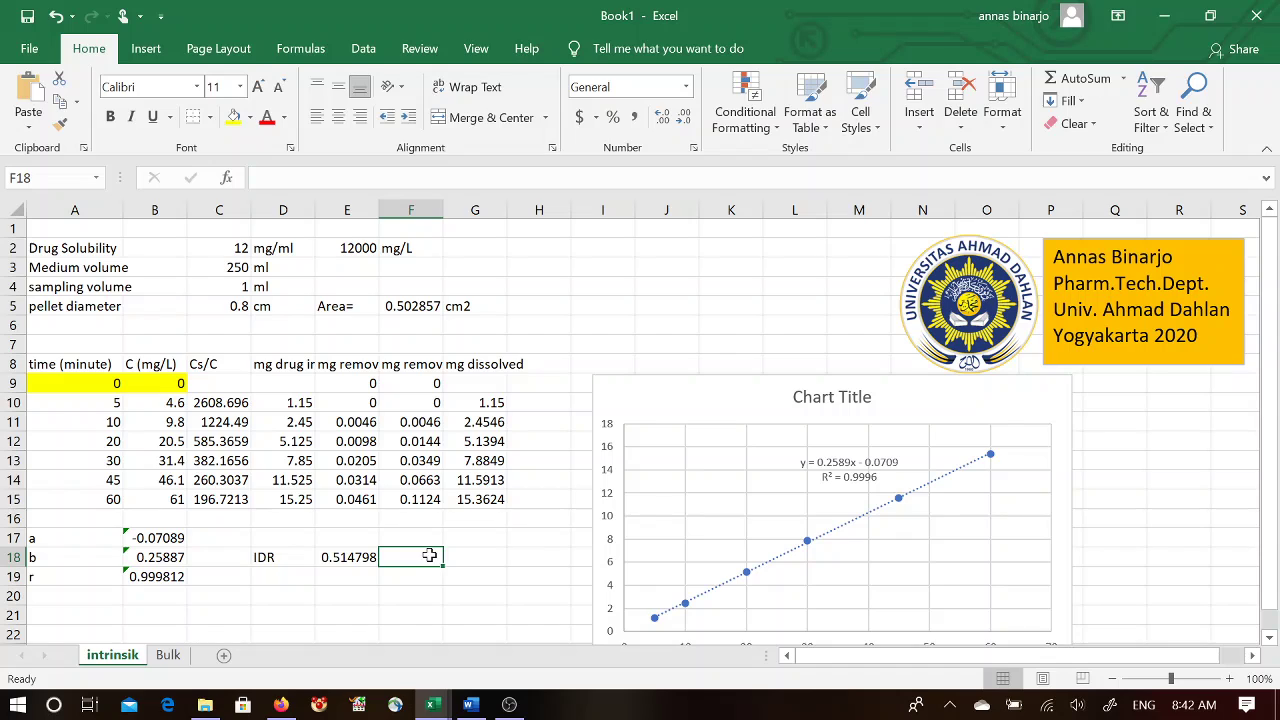
pyautogui.write('mg')
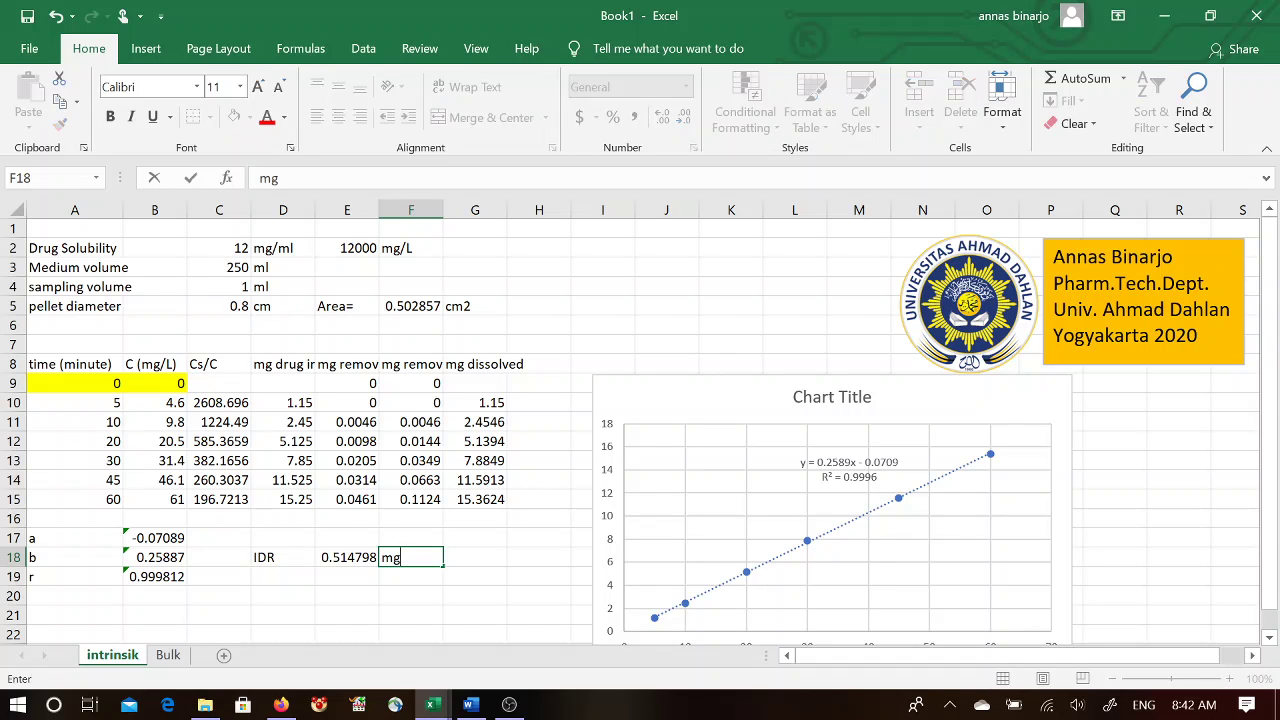
pyautogui.write('/minute')
pyautogui.write('.cm')
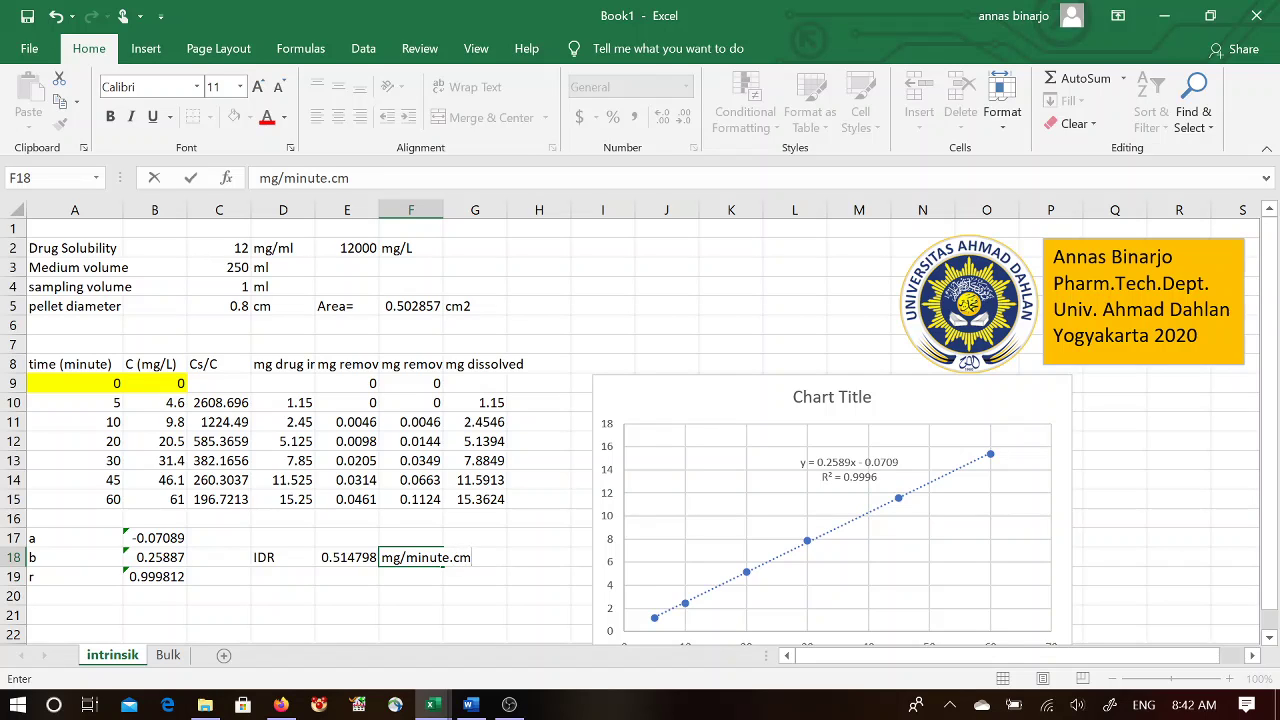
pyautogui.write('2')
pyautogui.hotkey('shift', 'Left')
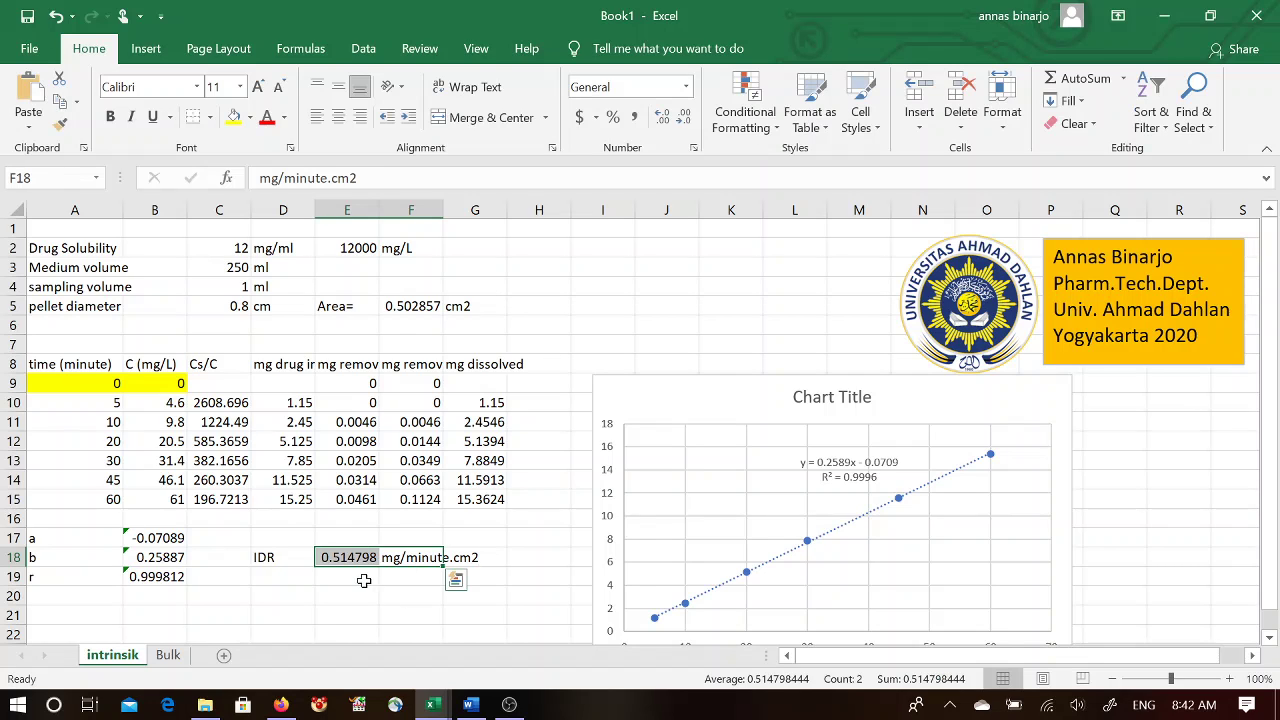
pyautogui.click(364, 581)
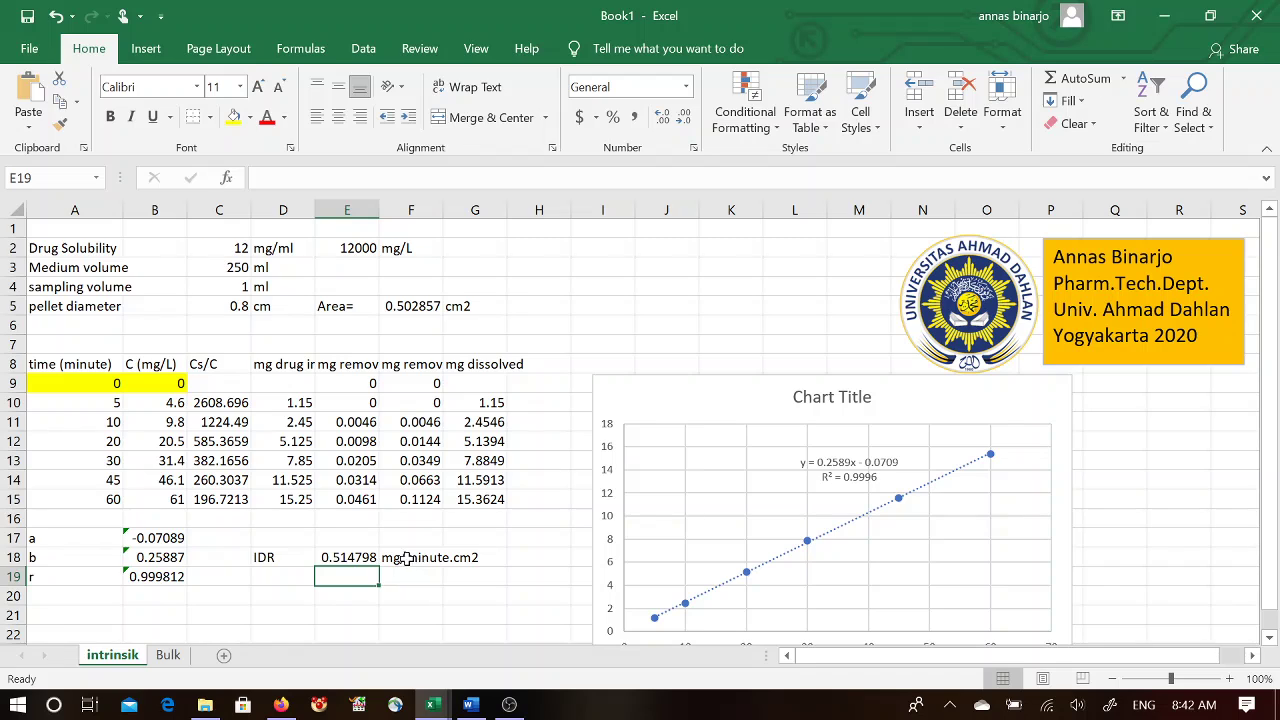
# Step: Put the denominator of the IDR unit in F18 in parentheses so it reads mg/(minute.cm2)
pyautogui.click(406, 560)
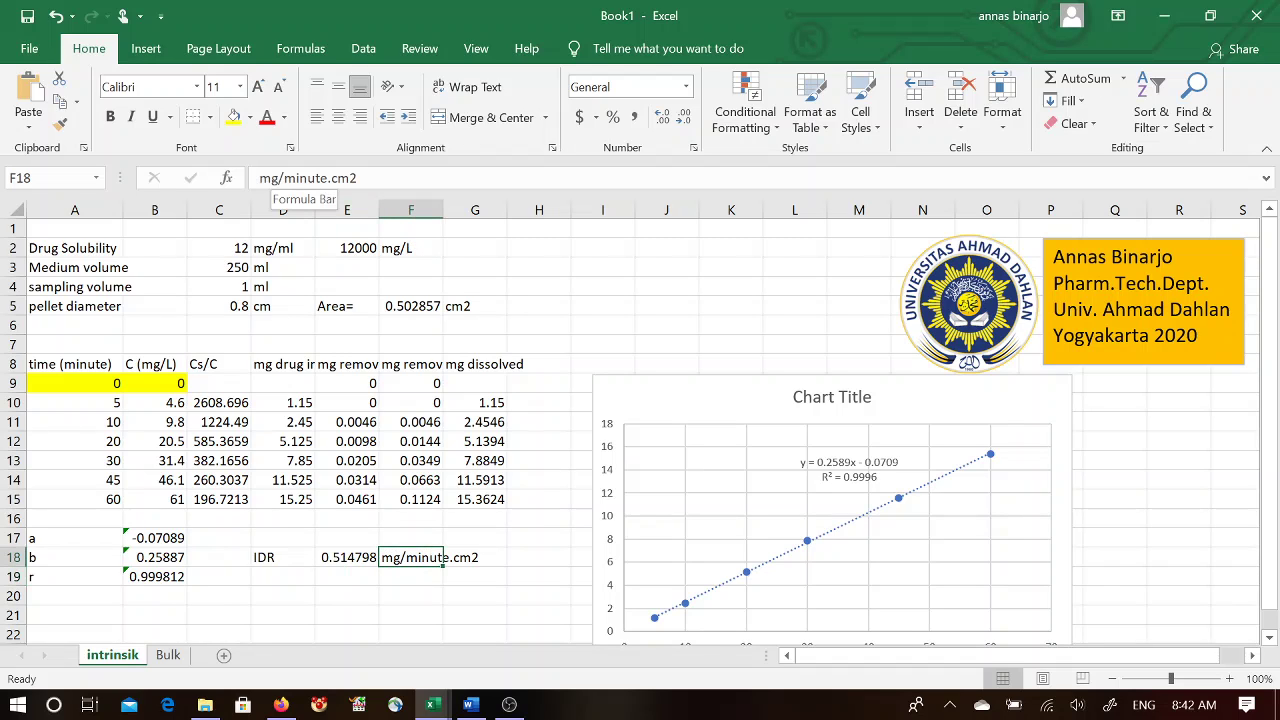
pyautogui.click(283, 179)
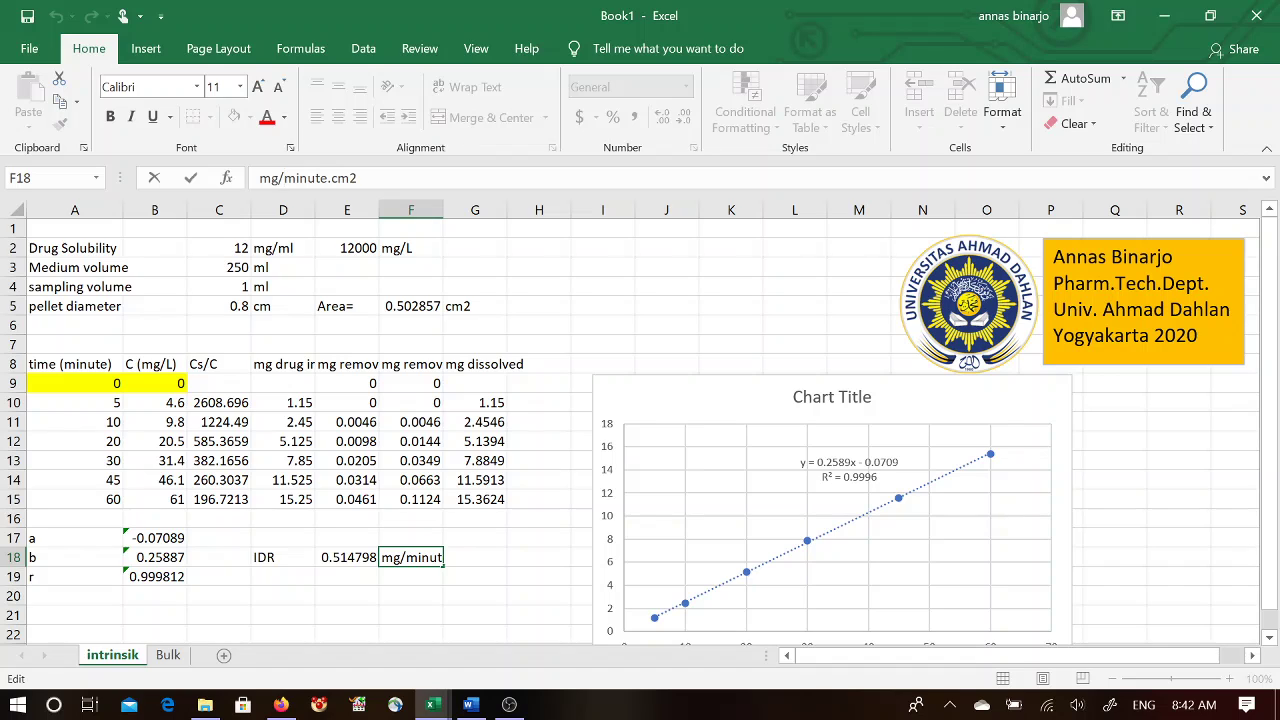
pyautogui.write('(')
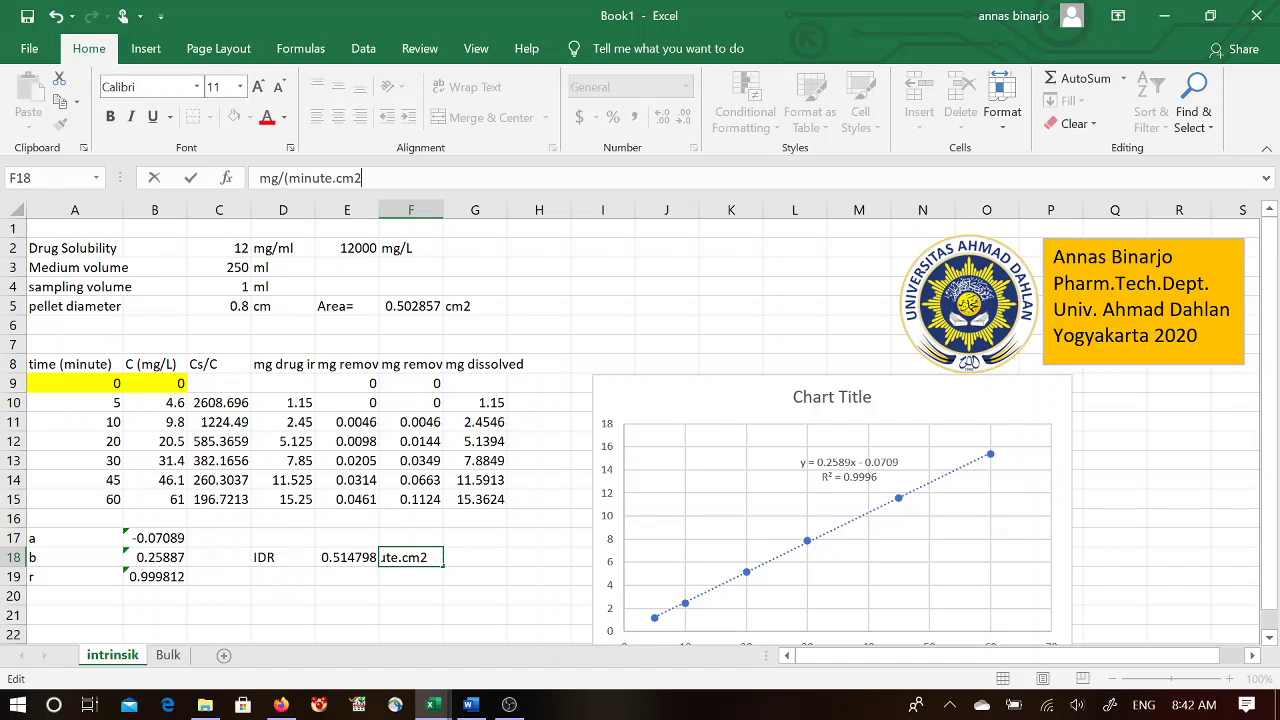
pyautogui.write(')')
pyautogui.press('Return')
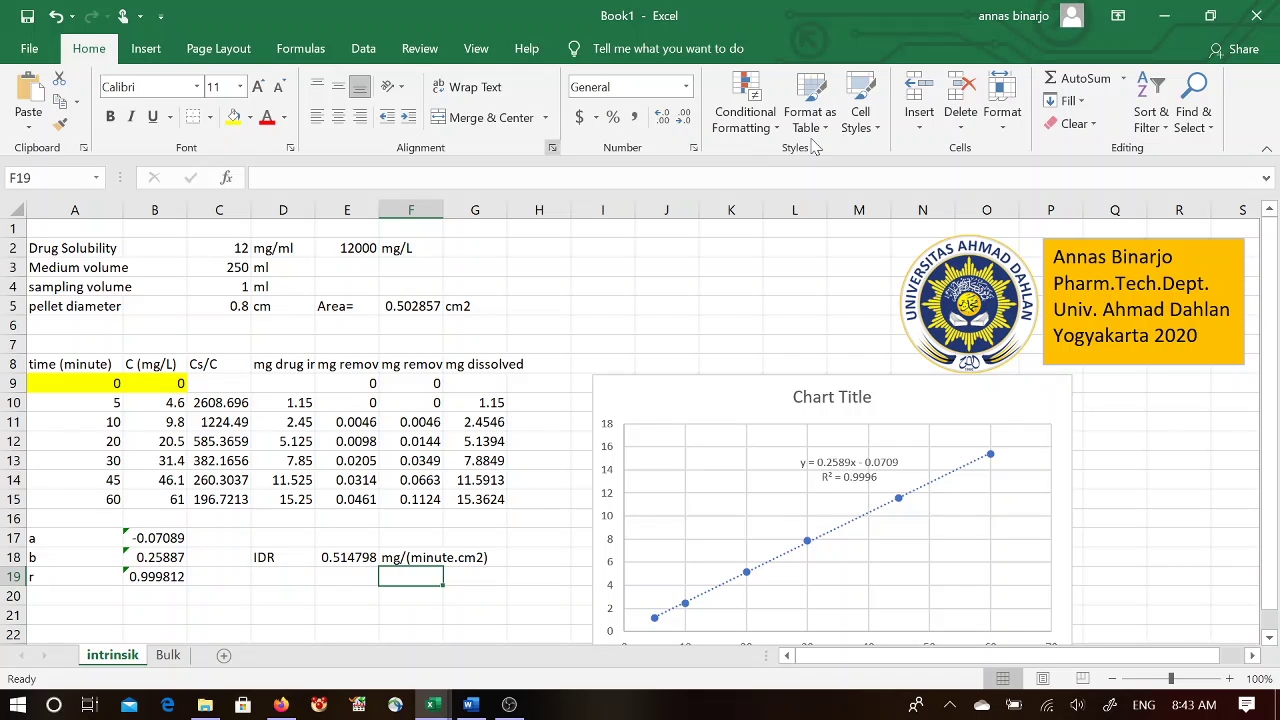
# Step: Enter the label t lag in D19 below the IDR label
pyautogui.click(160, 540)
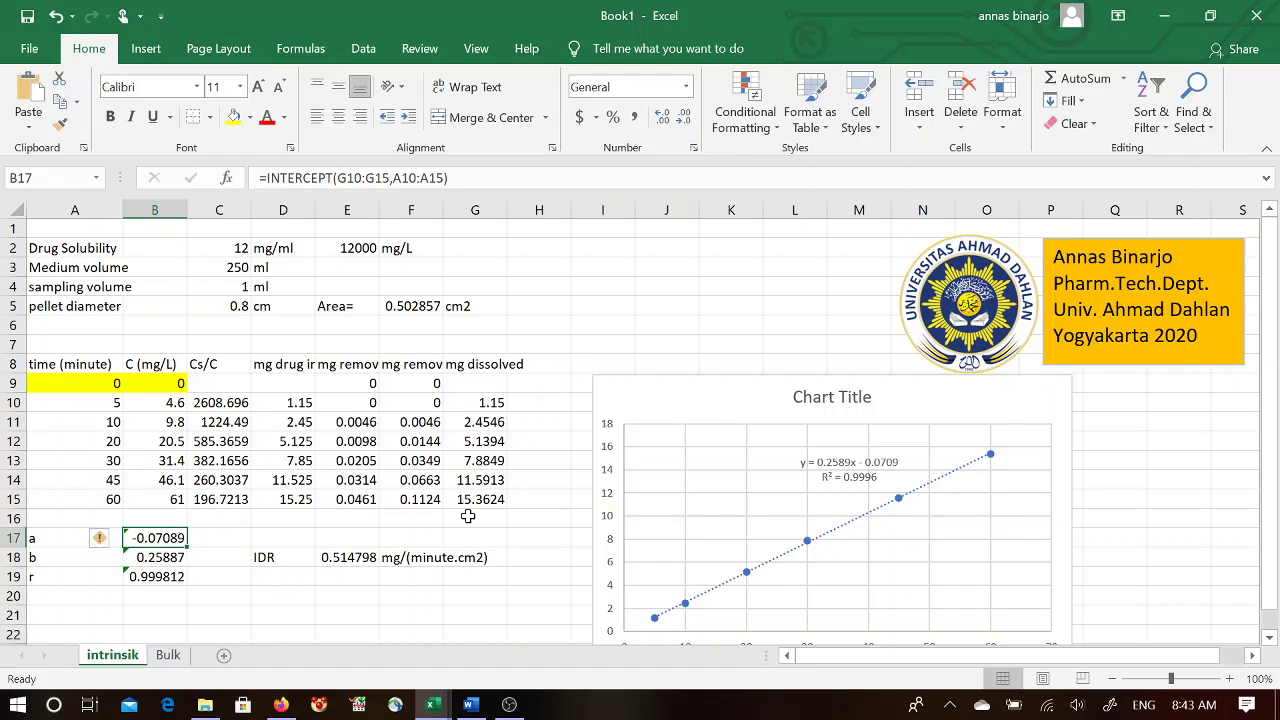
pyautogui.moveTo(1270, 566); pyautogui.dragTo(1271, 614)
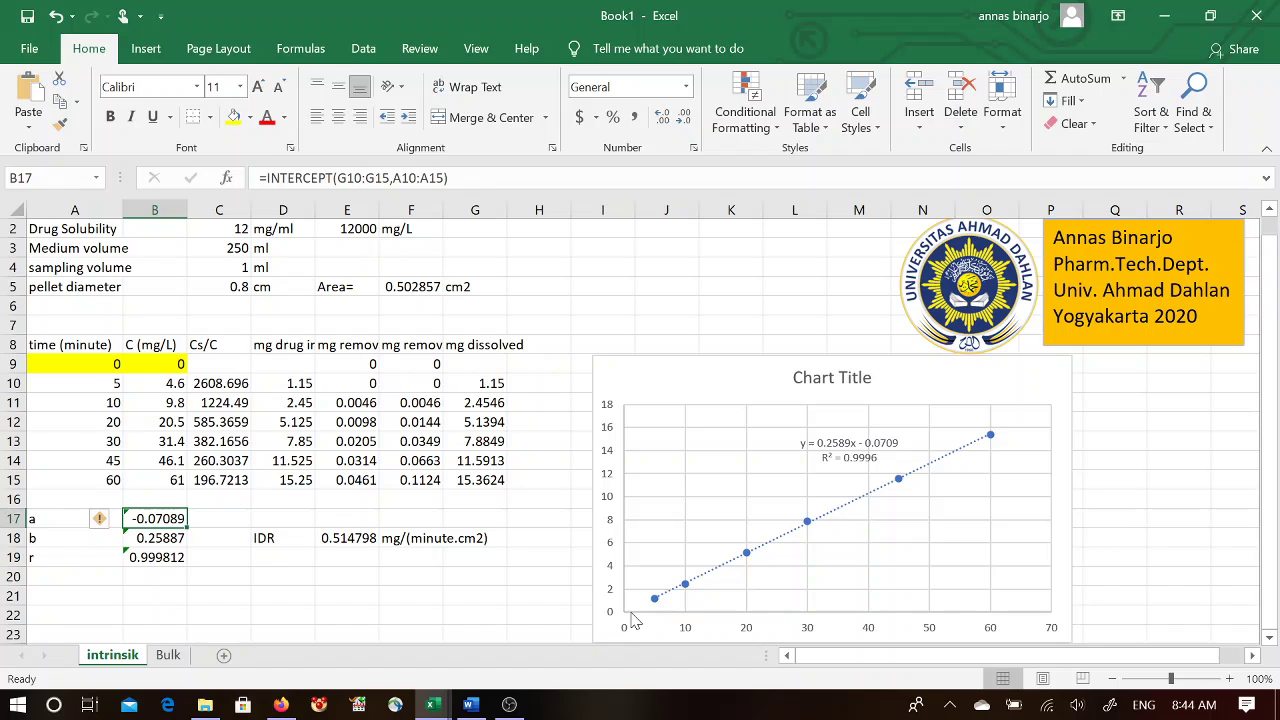
pyautogui.click(286, 556)
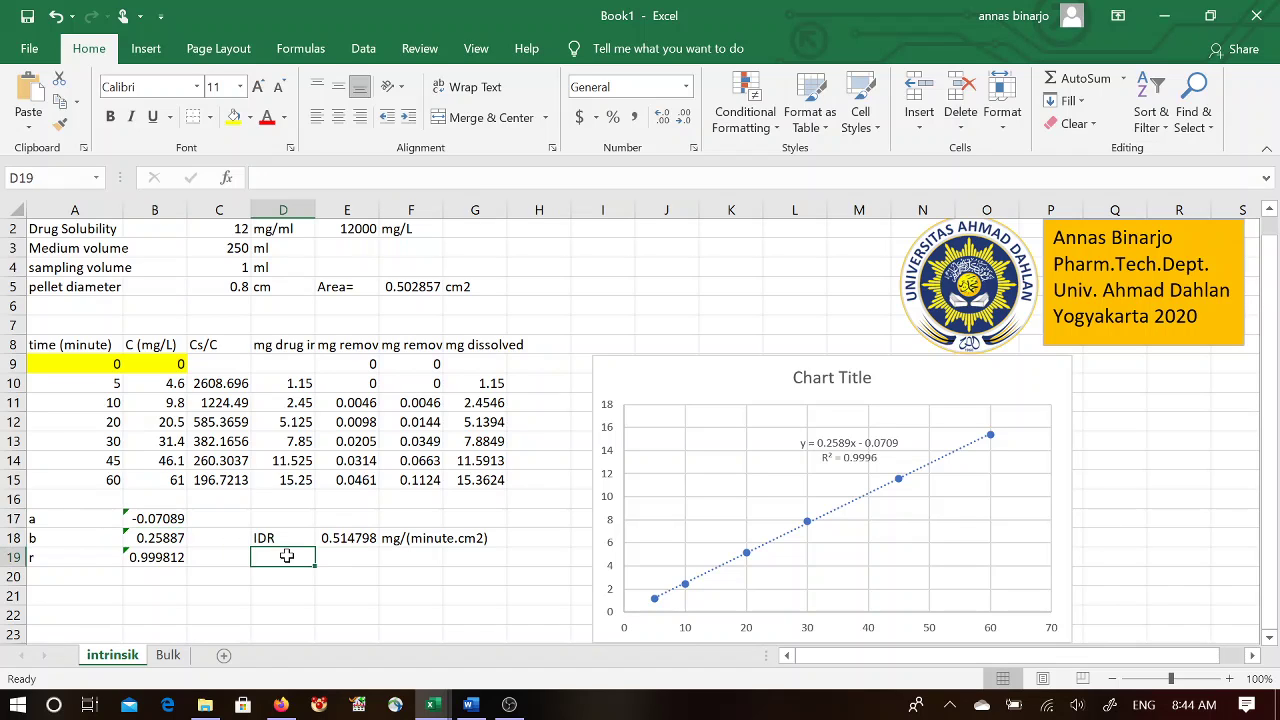
pyautogui.write('t lag')
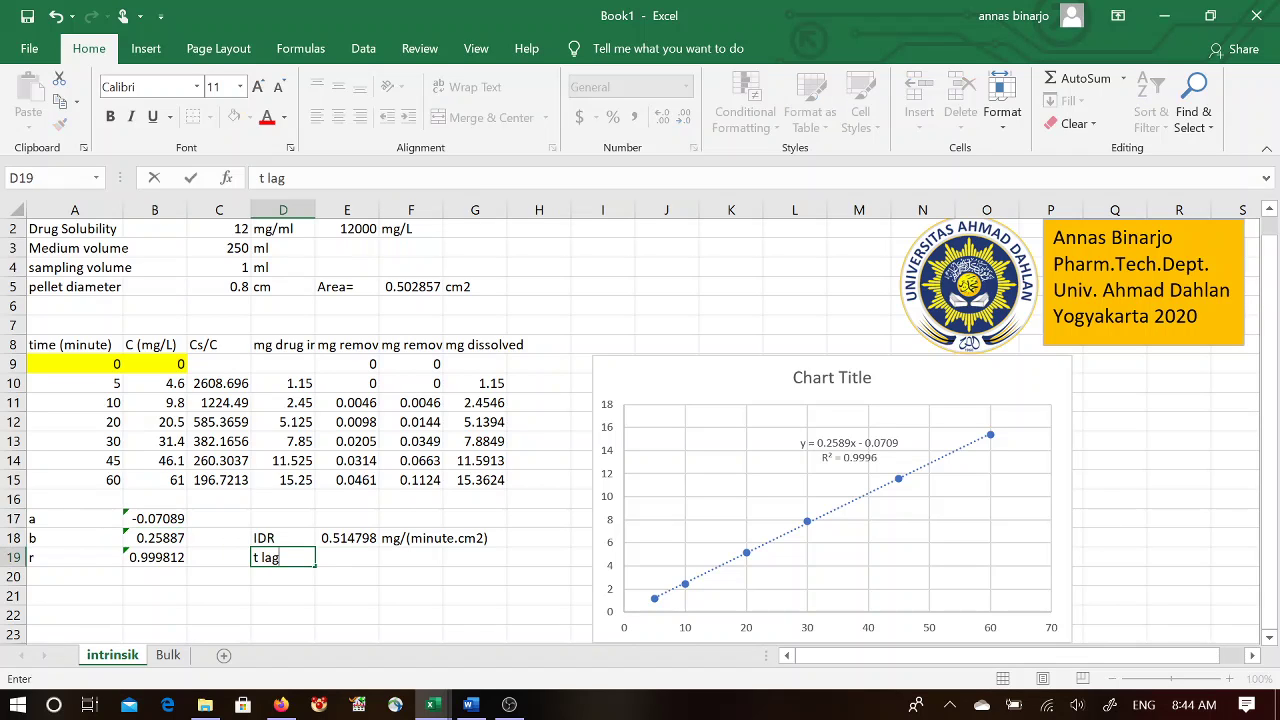
pyautogui.press('Tab')
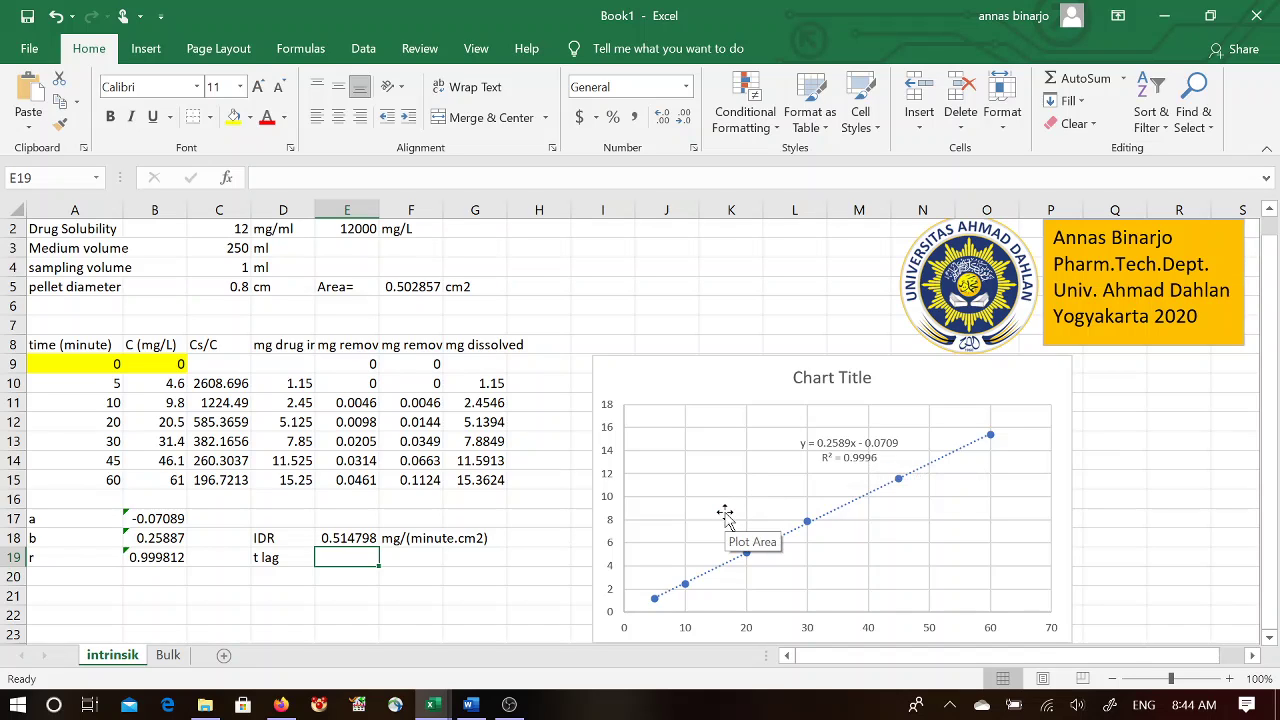
# Step: Extend the lag time label in D19 to t lag=interX and widen column D to fit it
pyautogui.click(285, 557)
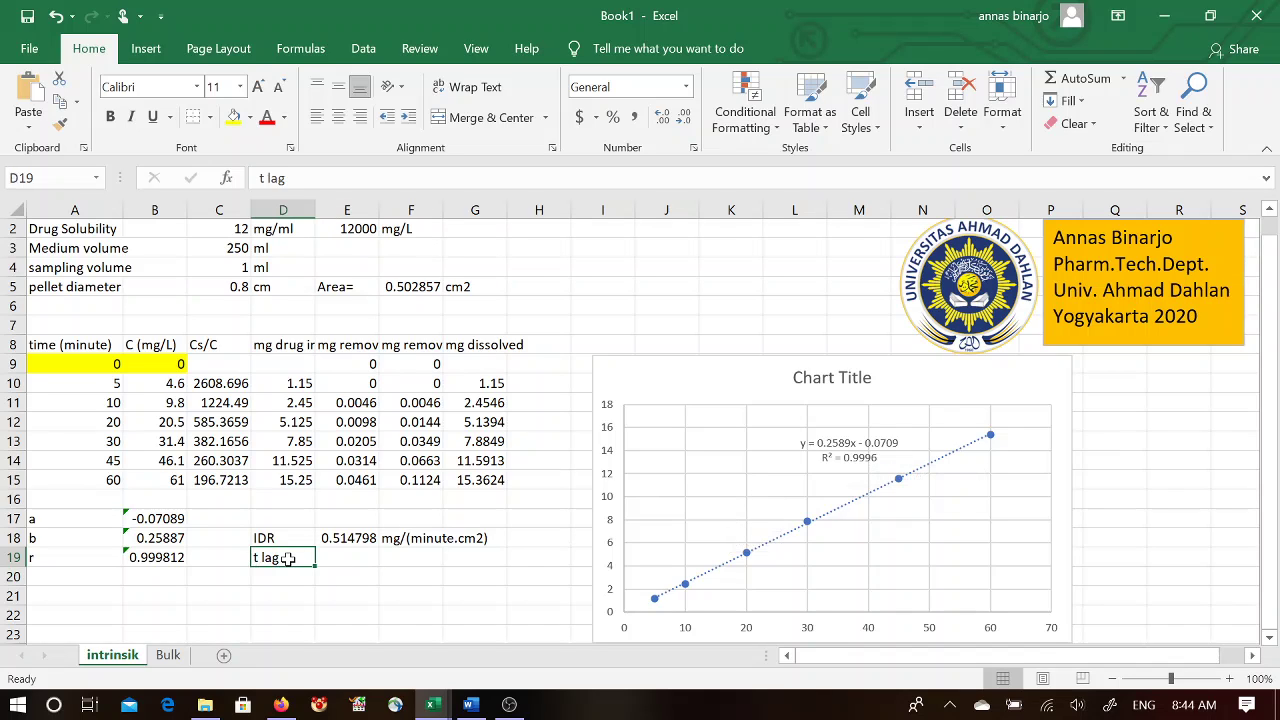
pyautogui.click(360, 179)
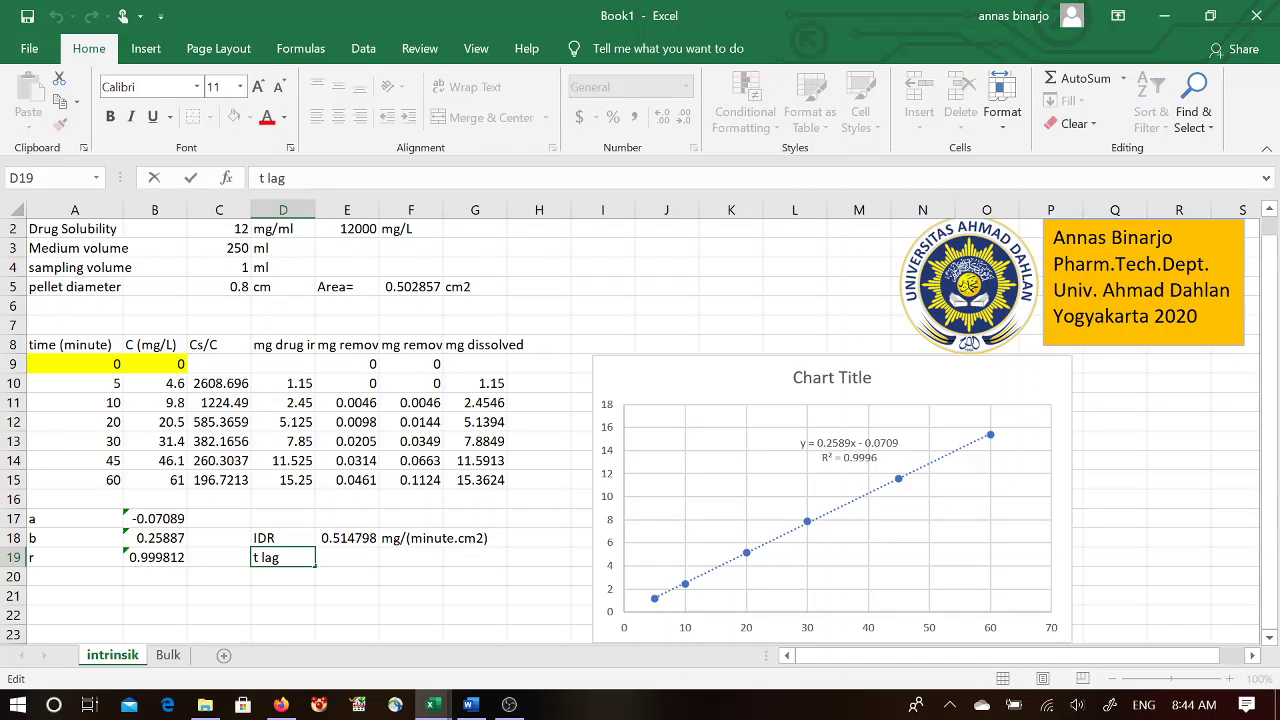
pyautogui.write('=interX')
pyautogui.press('Return')
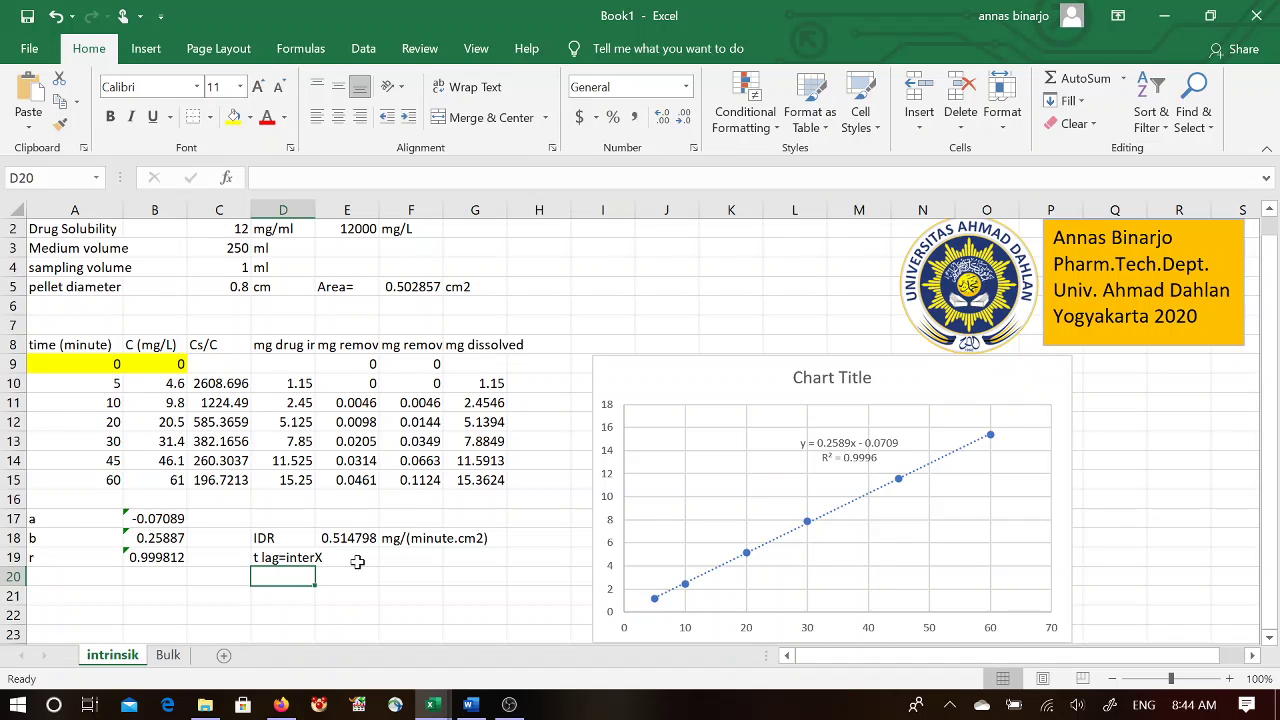
pyautogui.click(357, 562)
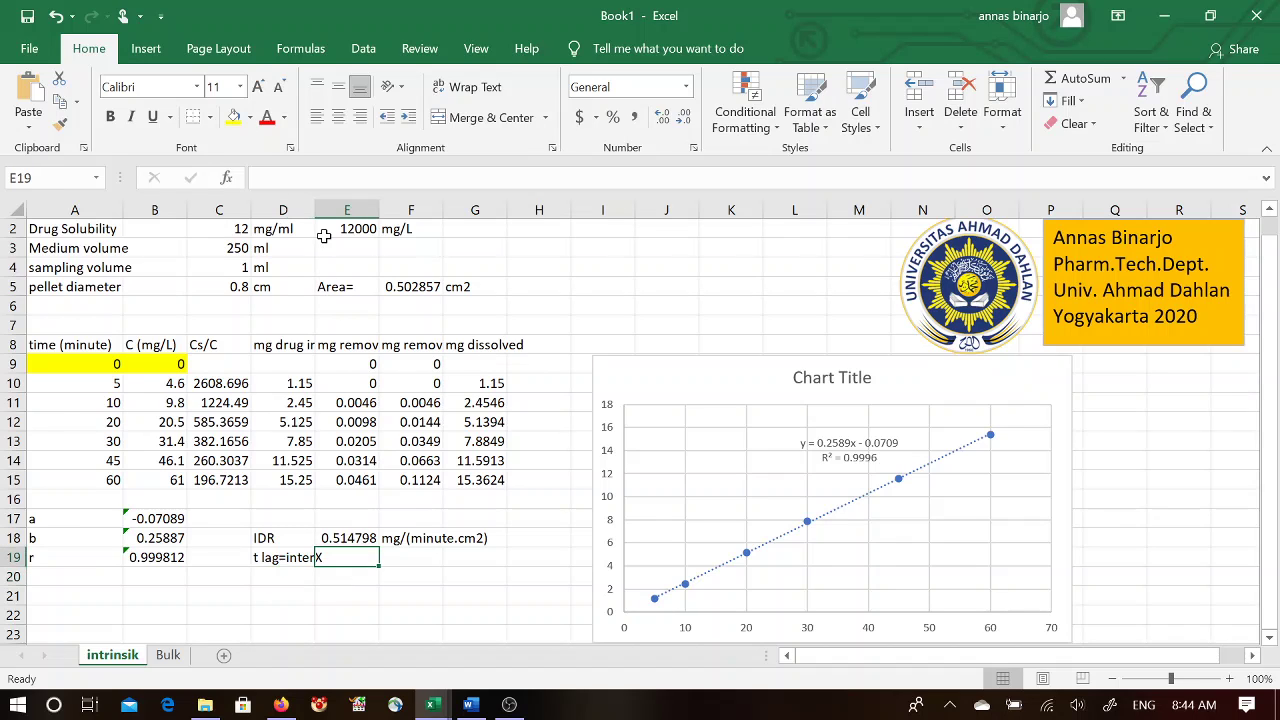
pyautogui.moveTo(316, 209); pyautogui.dragTo(344, 209)
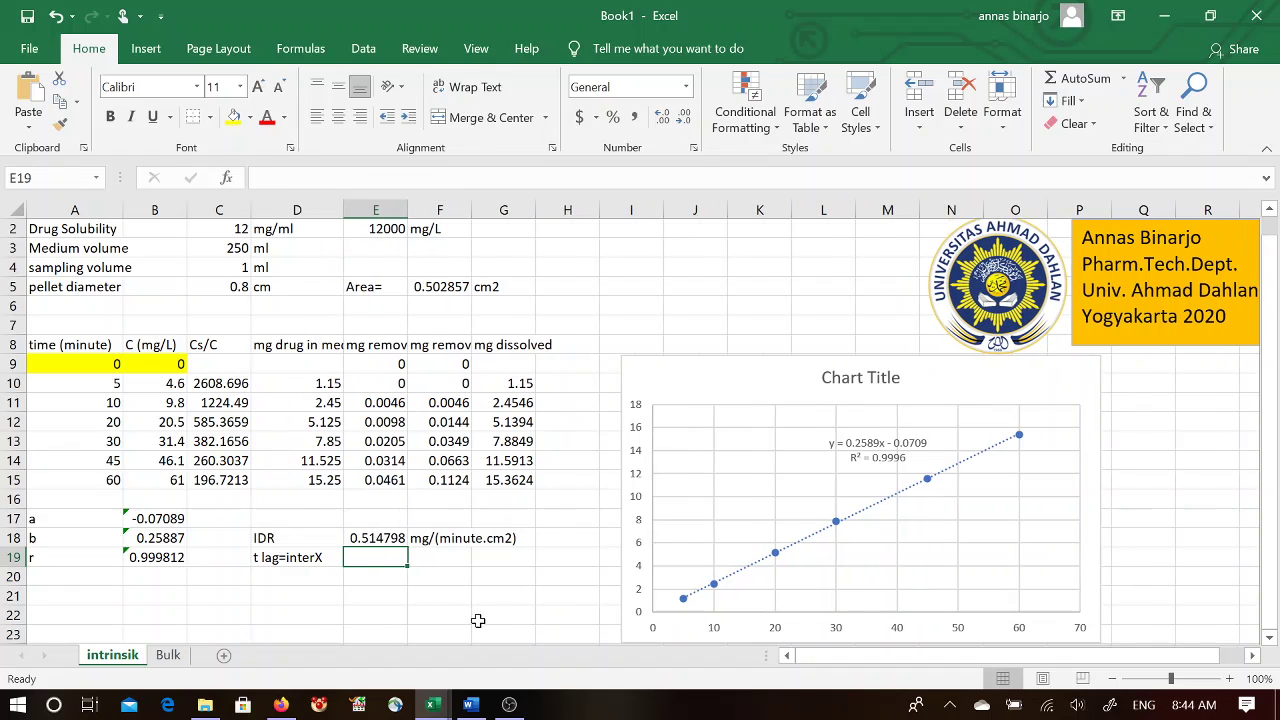
# Step: Calculate the lag time in E19 from the intercept and slope with =-1*B17/B18
pyautogui.write('=-1')
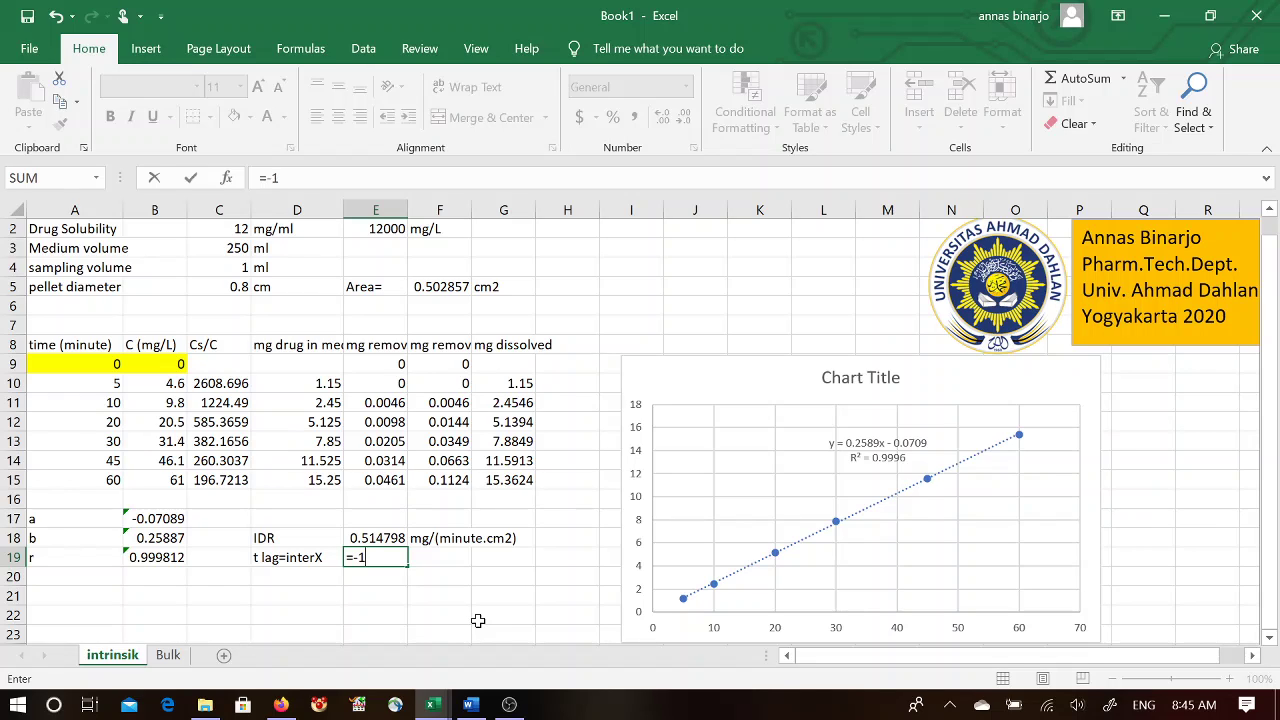
pyautogui.write('*')
pyautogui.click(166, 519)
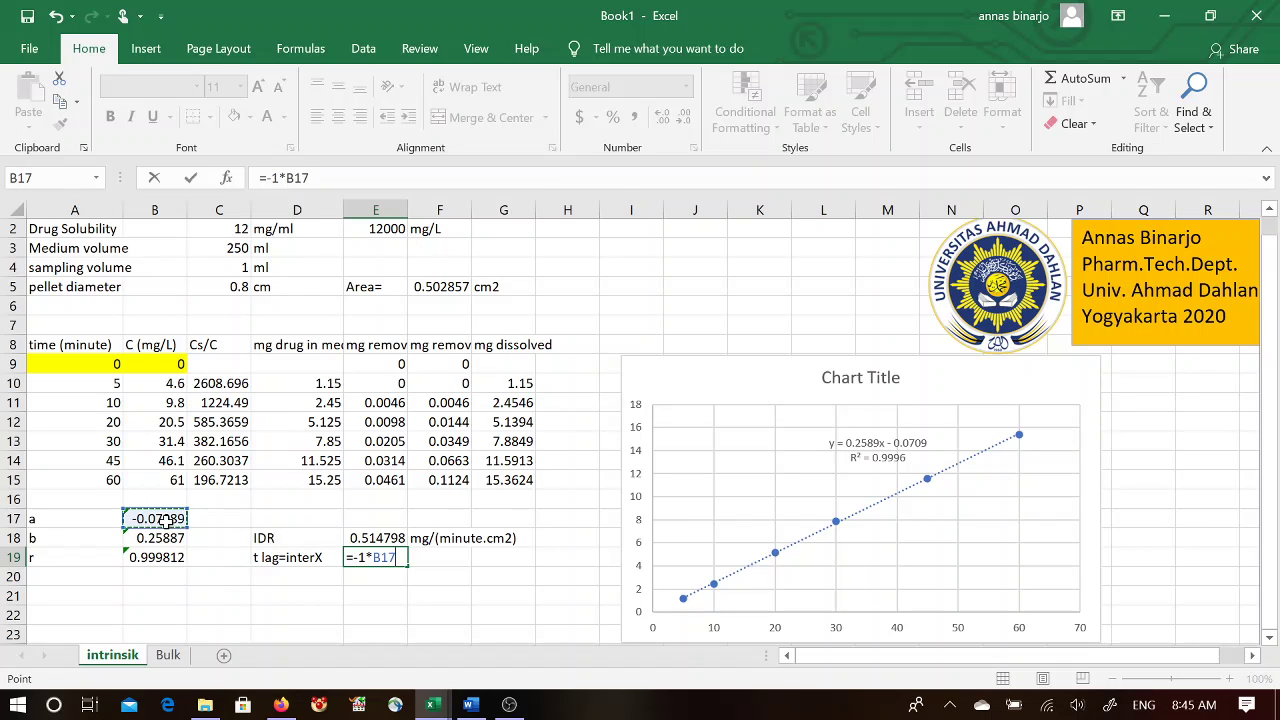
pyautogui.write('/')
pyautogui.click(165, 538)
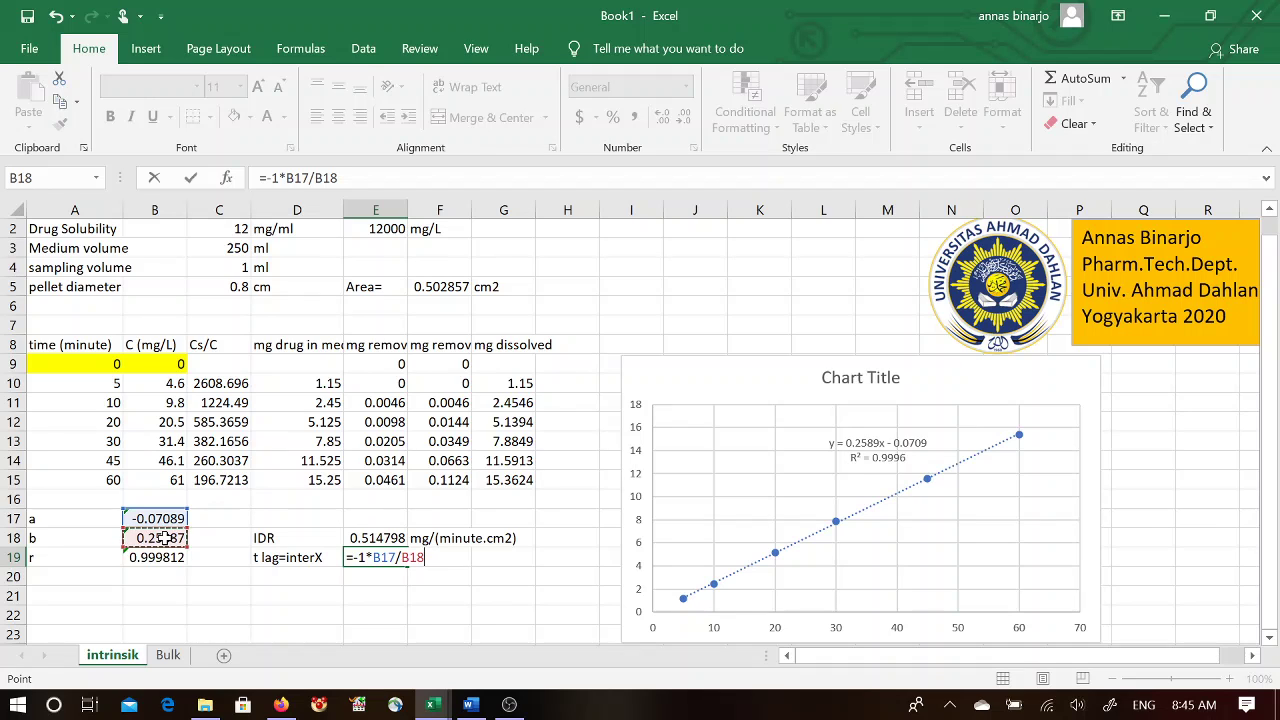
pyautogui.press('Return')
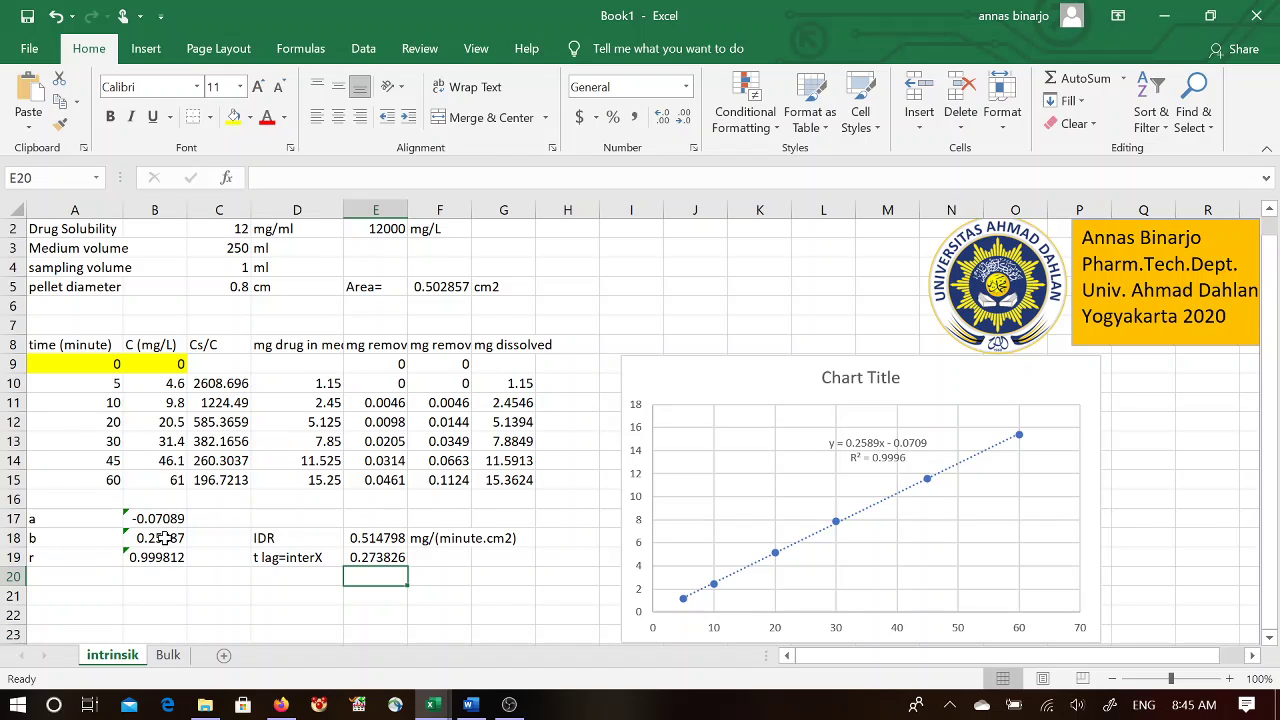
# Step: Enter the unit minute in F19 beside the calculated lag time
pyautogui.click(427, 555)
pyautogui.write('minute')
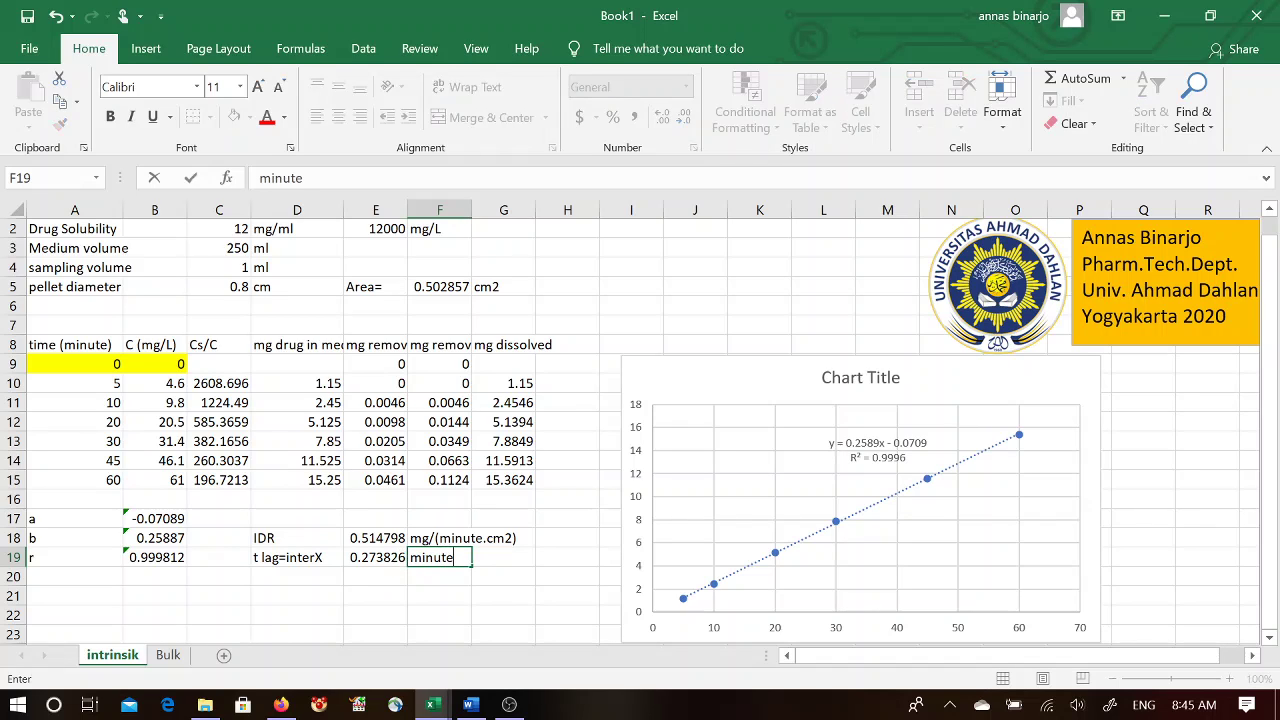
pyautogui.press('Return')
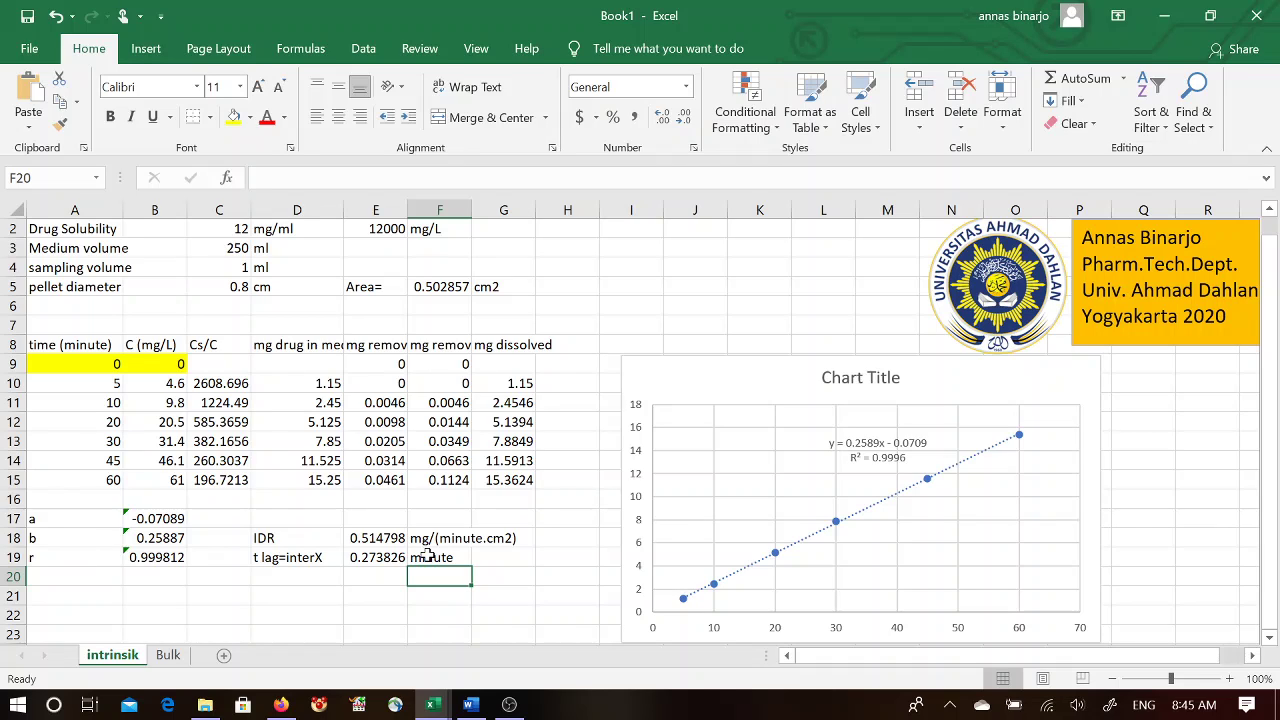
# Step: Note the flux expression below the regression results, with dQ/Adt in B21 and the label flux= in A21
pyautogui.click(1270, 638)
pyautogui.click(1270, 638)
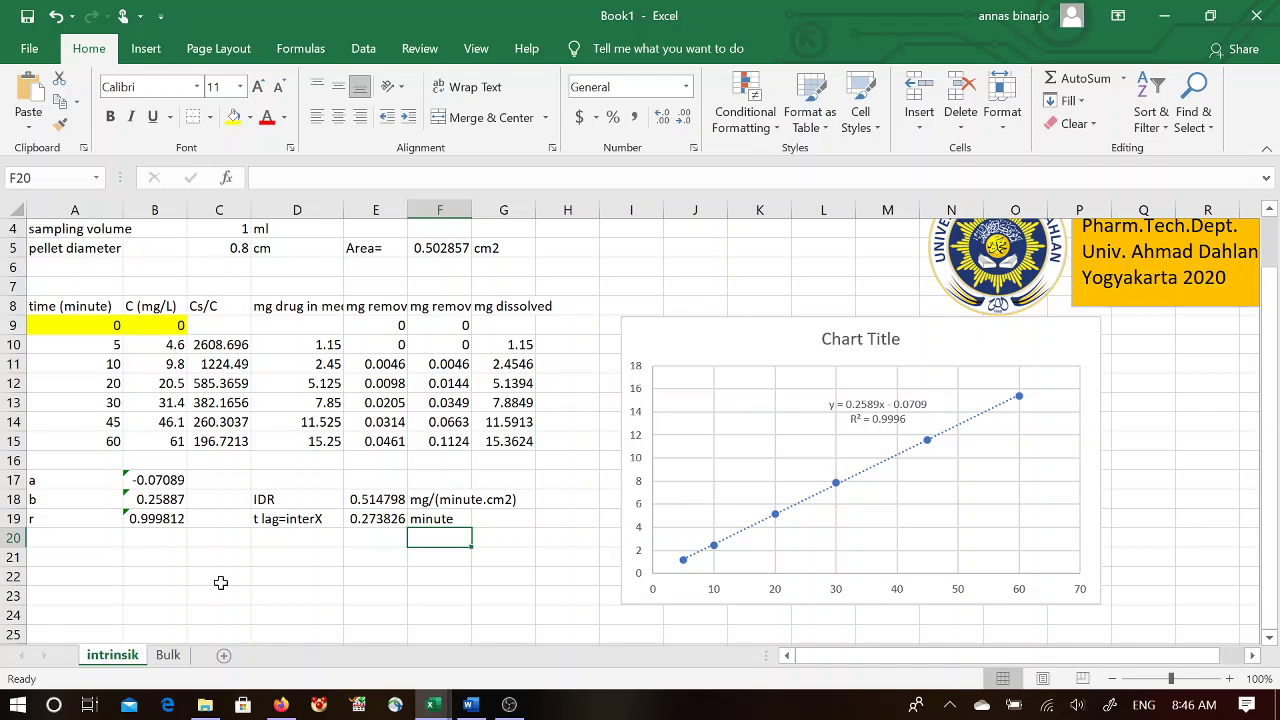
pyautogui.click(155, 559)
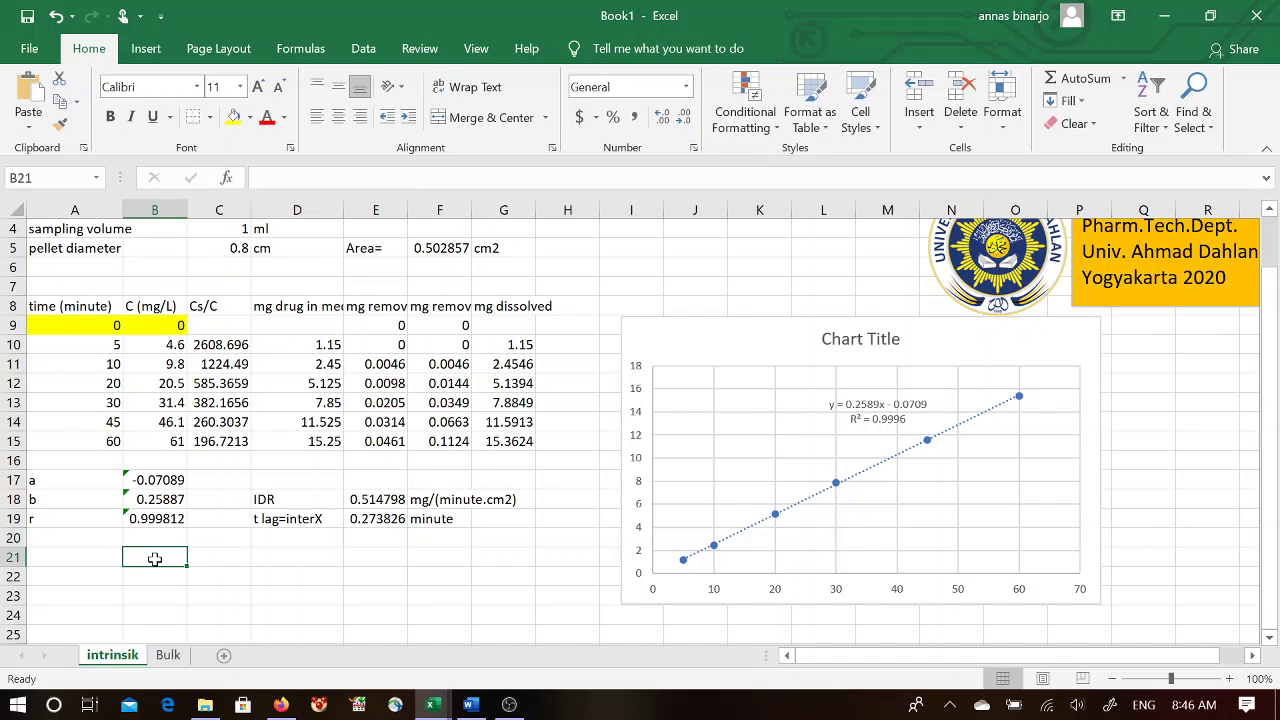
pyautogui.write('d')
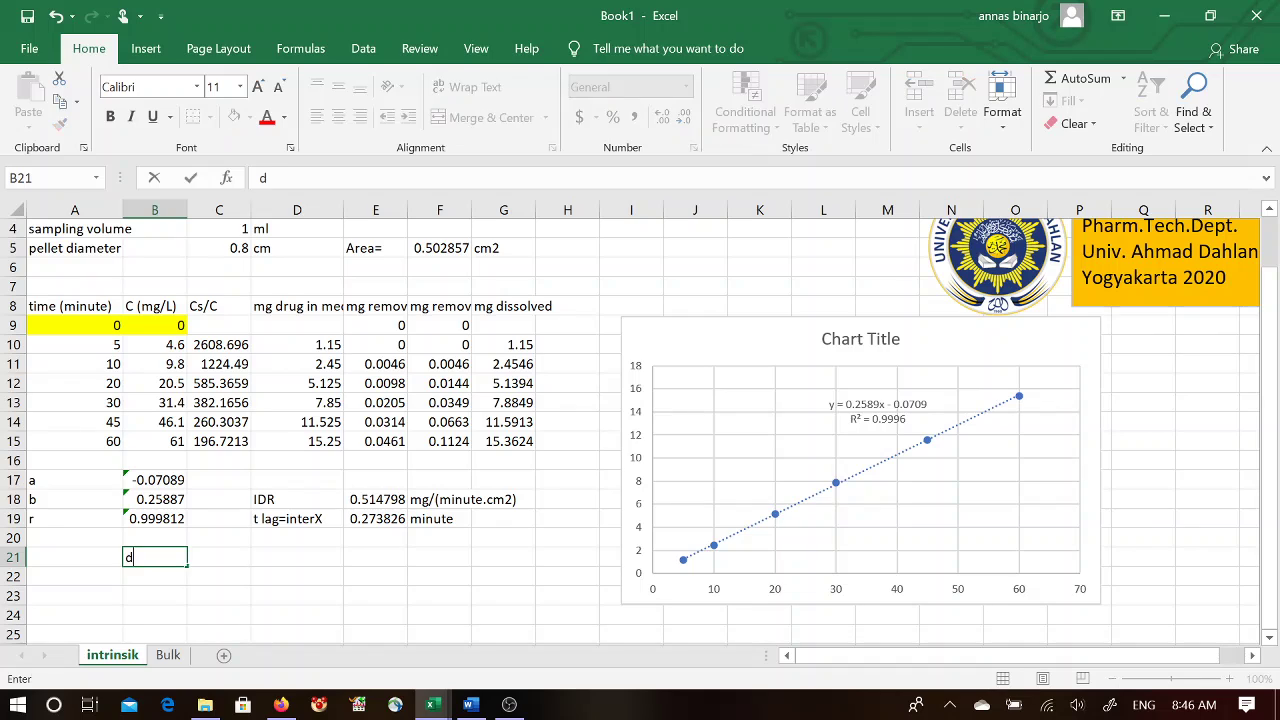
pyautogui.write('Q/Adt')
pyautogui.click(89, 556)
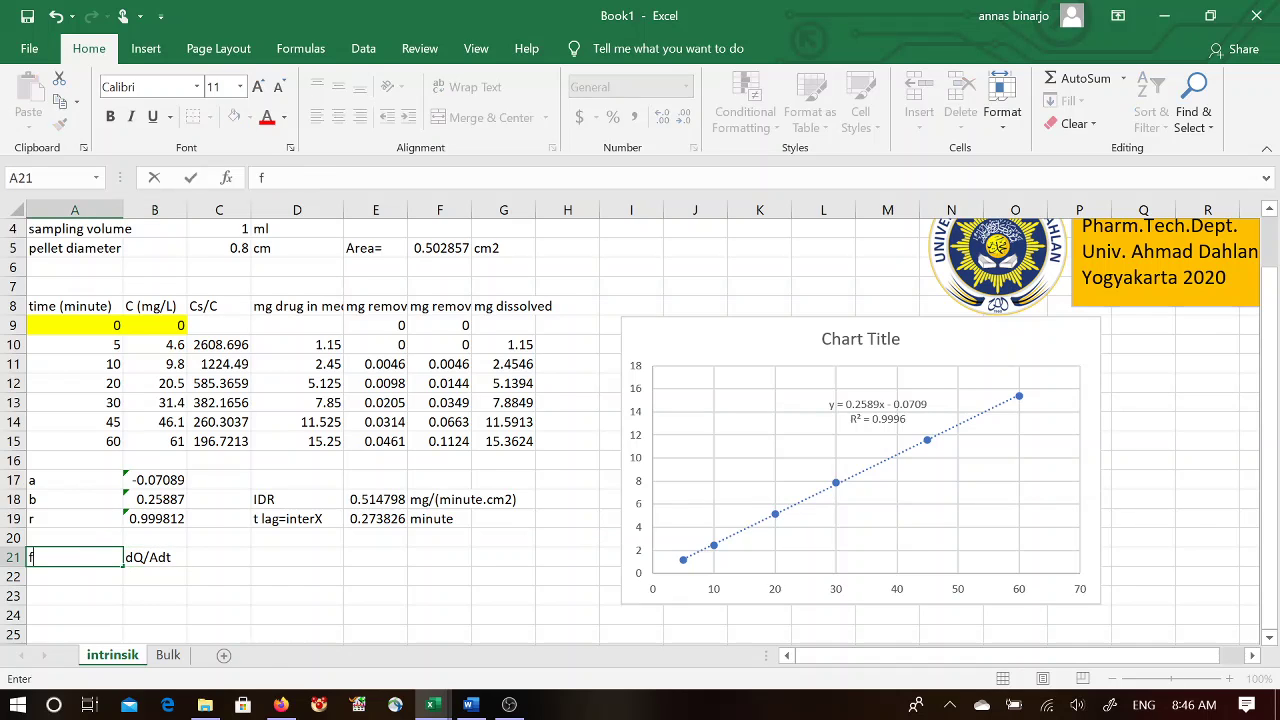
pyautogui.write('fluk')
pyautogui.press('BackSpace')
pyautogui.write('x=')
pyautogui.click(106, 576)
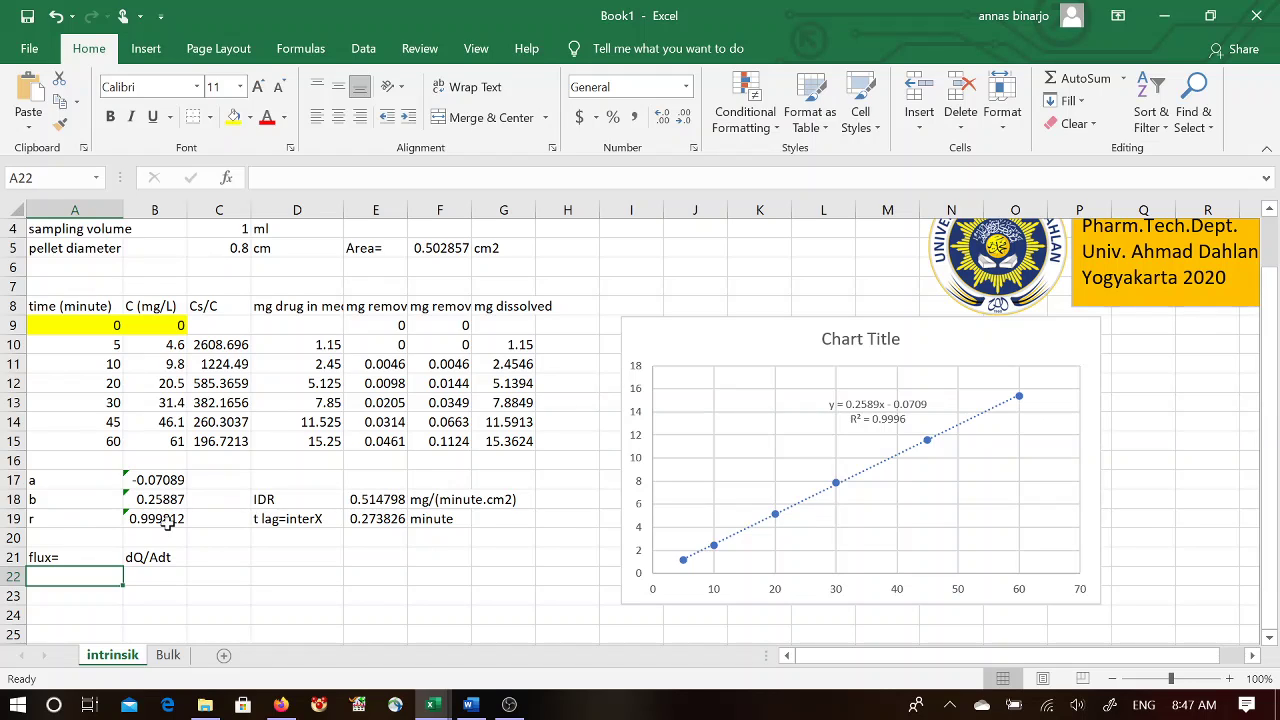
# Step: Examine which cells the IDR formula in E18 refers to, leaving the formula as it is
pyautogui.click(381, 495)
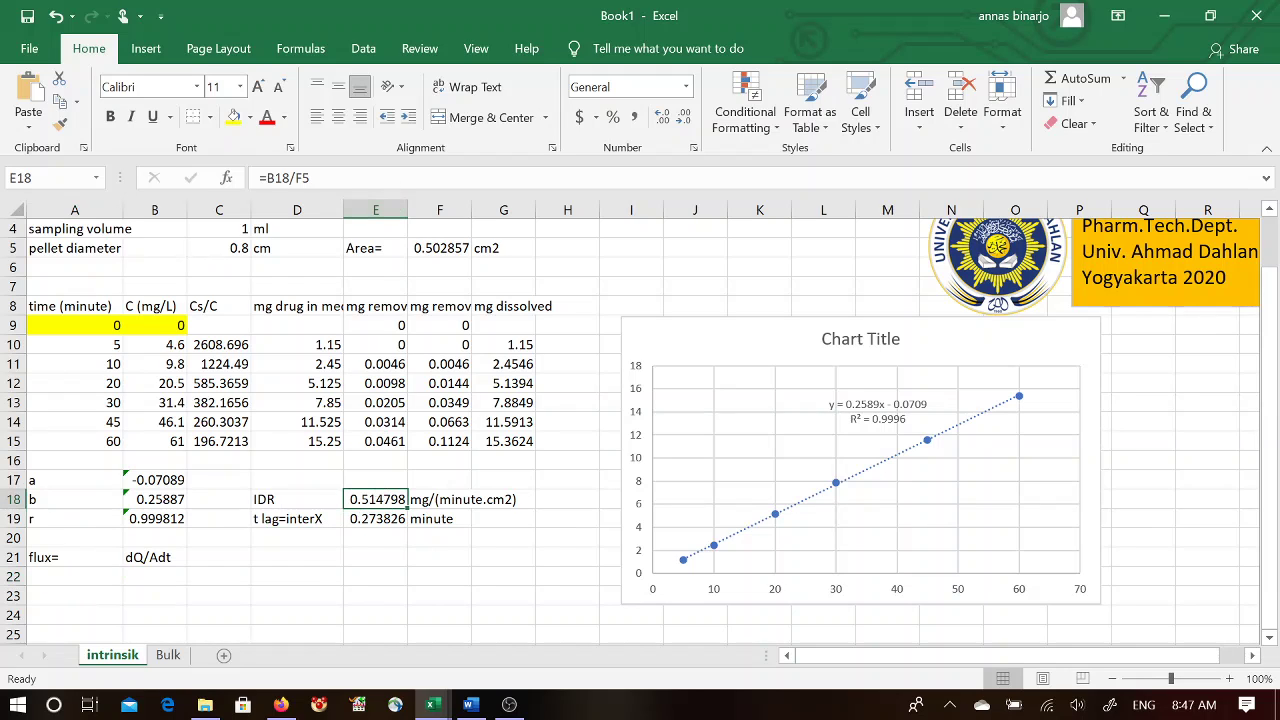
pyautogui.doubleClick(395, 497)
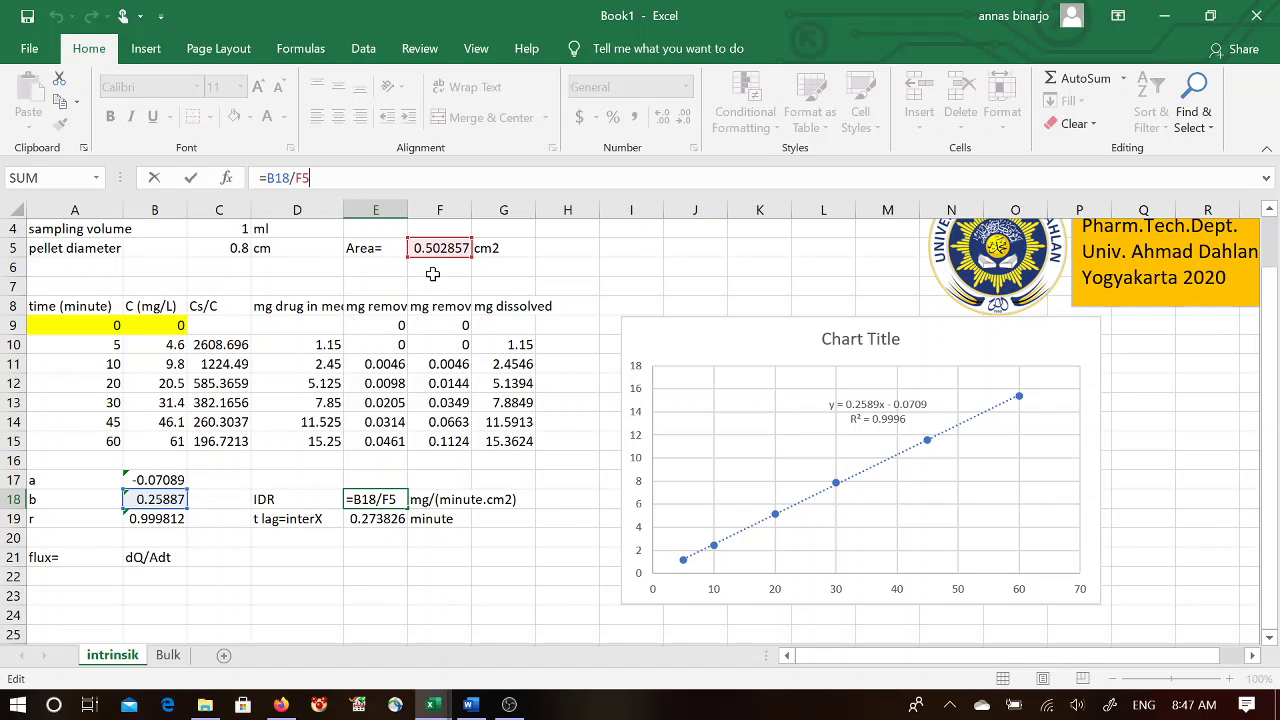
pyautogui.press('Return')
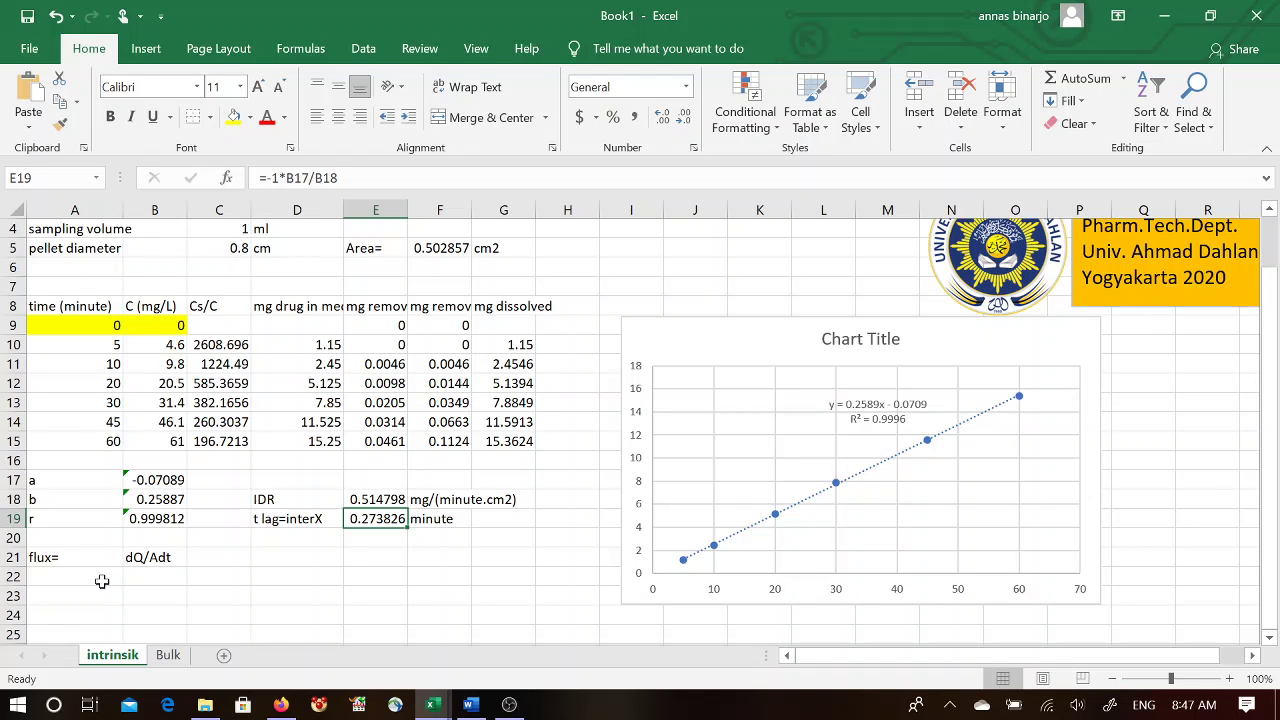
pyautogui.click(102, 581)
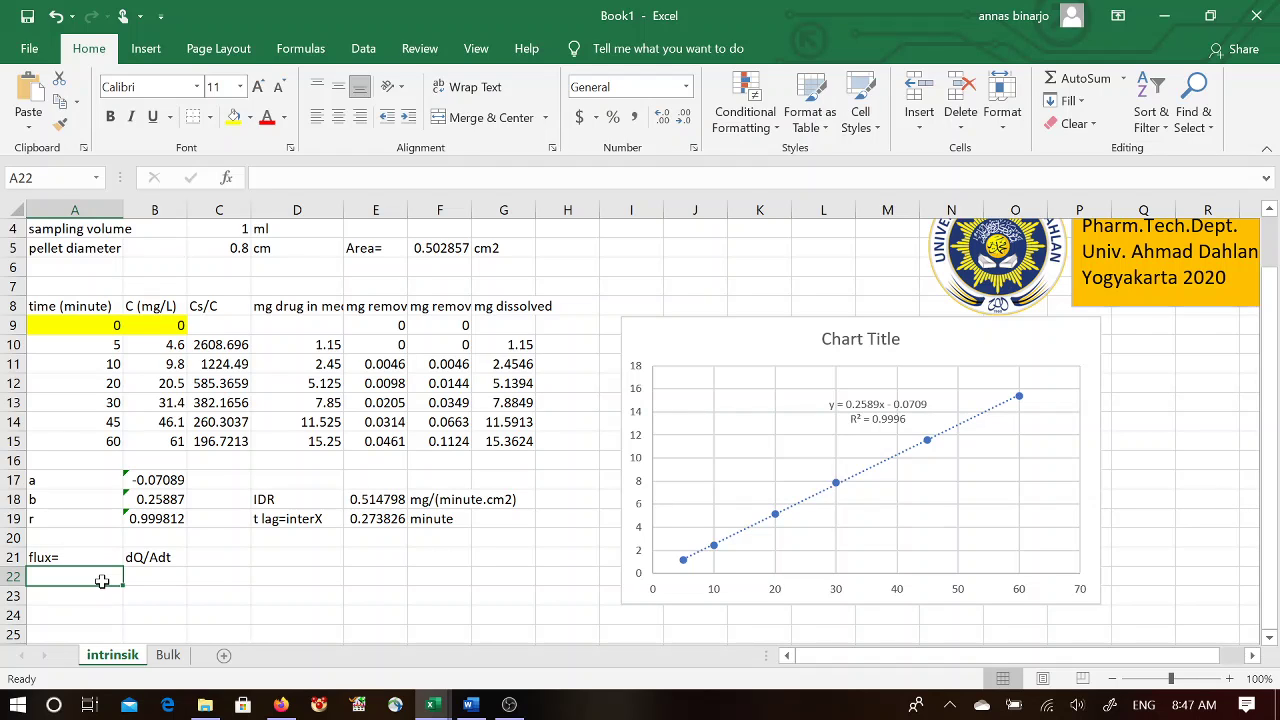
pyautogui.press('Up')
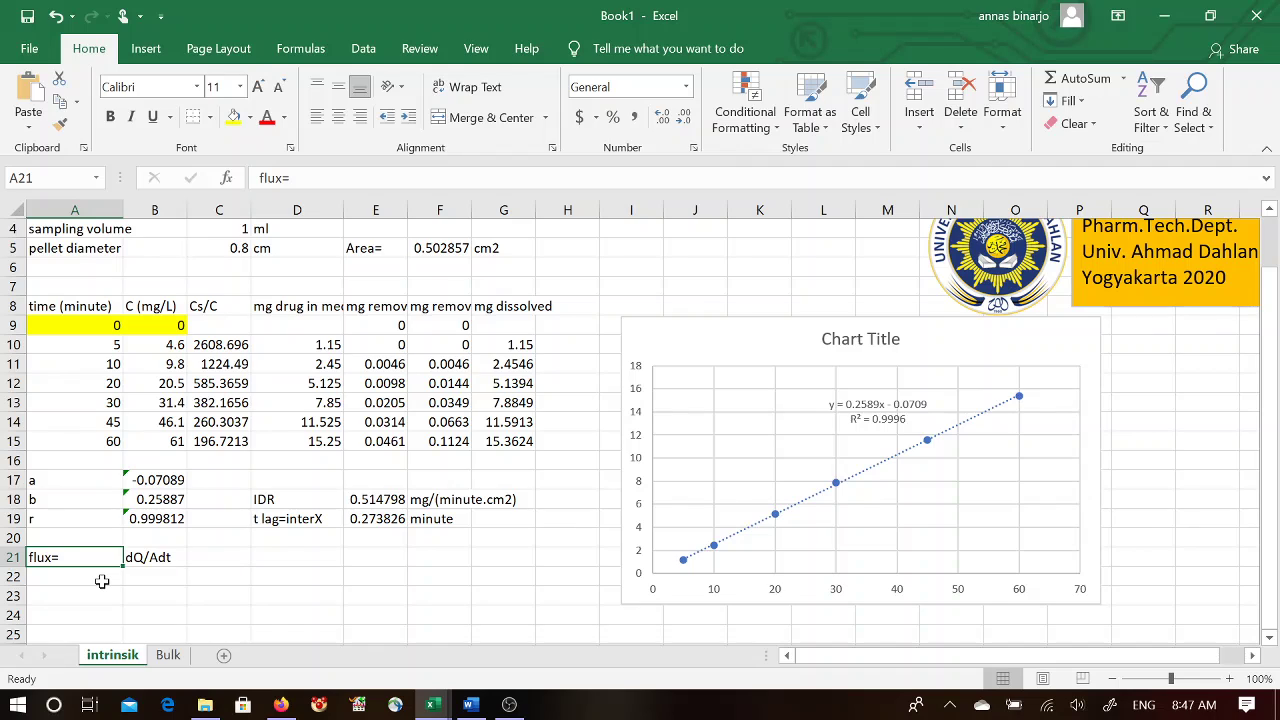
# Step: Add the label IDR= in A22, directly below the flux= label
pyautogui.click(102, 581)
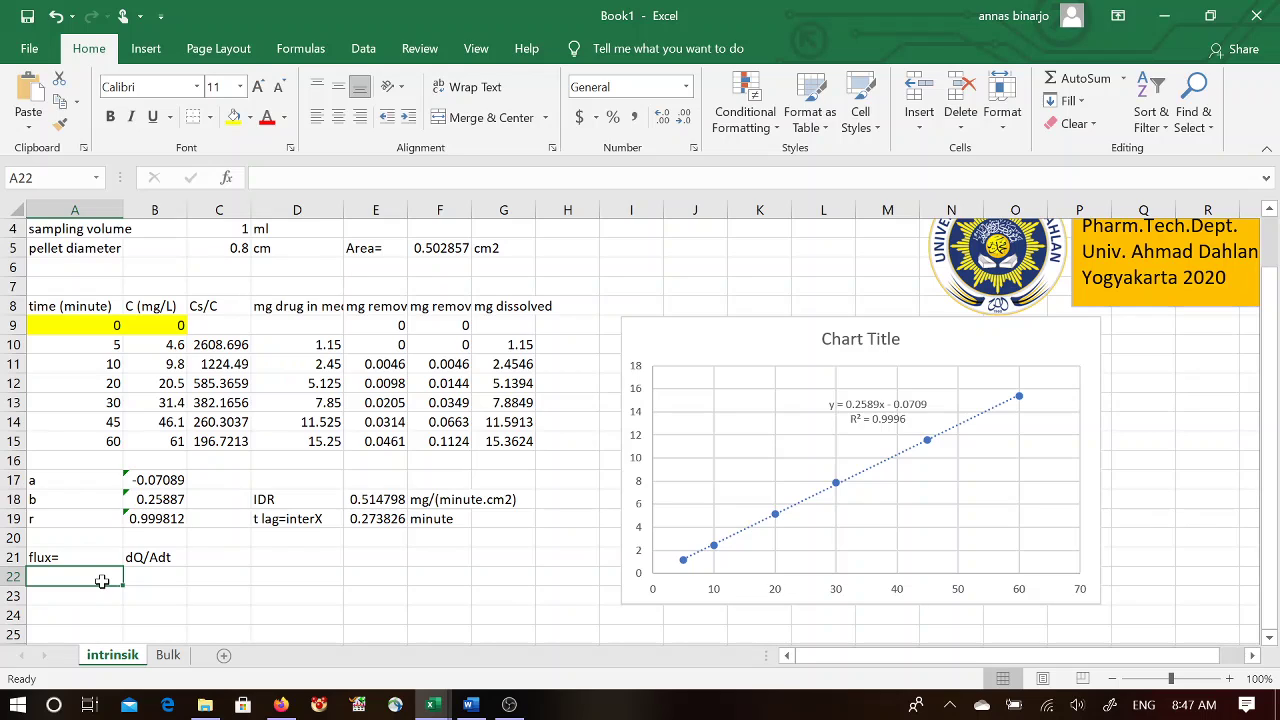
pyautogui.write('I')
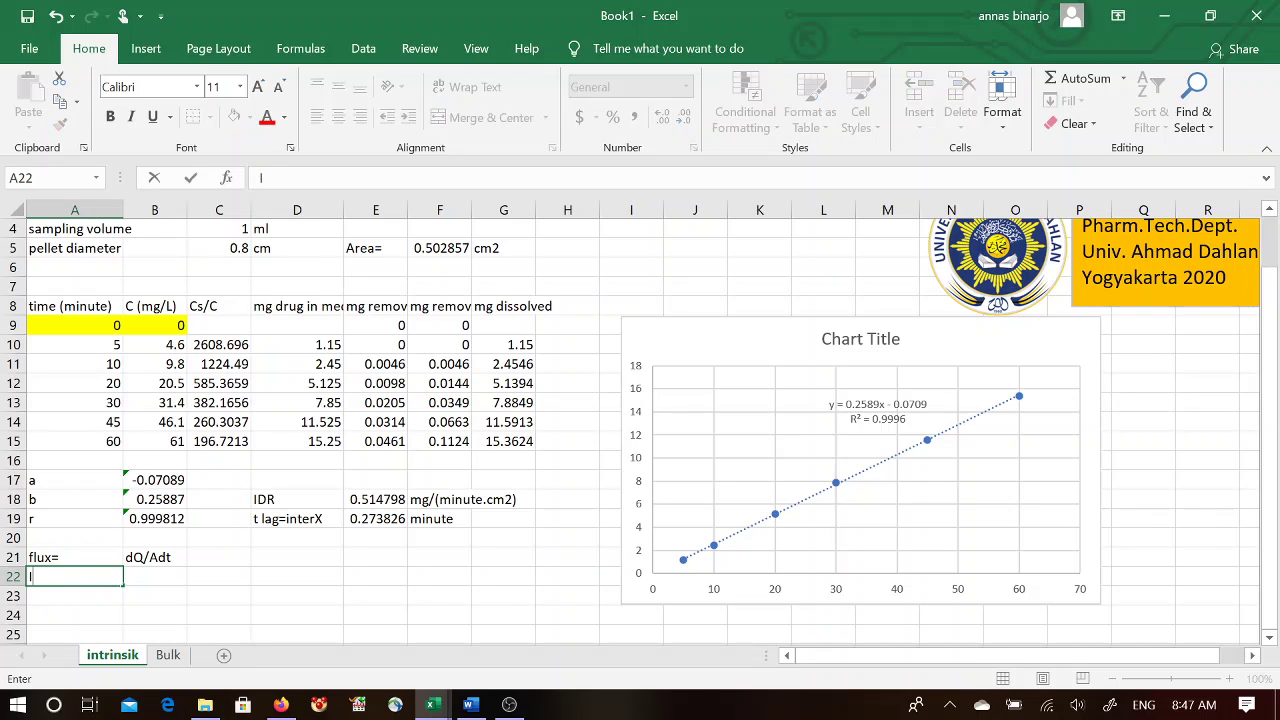
pyautogui.write('DR=')
# Step: Extend the flux expression in B21 to read dQ/Adt = D.Cs.k/h
pyautogui.click(152, 560)
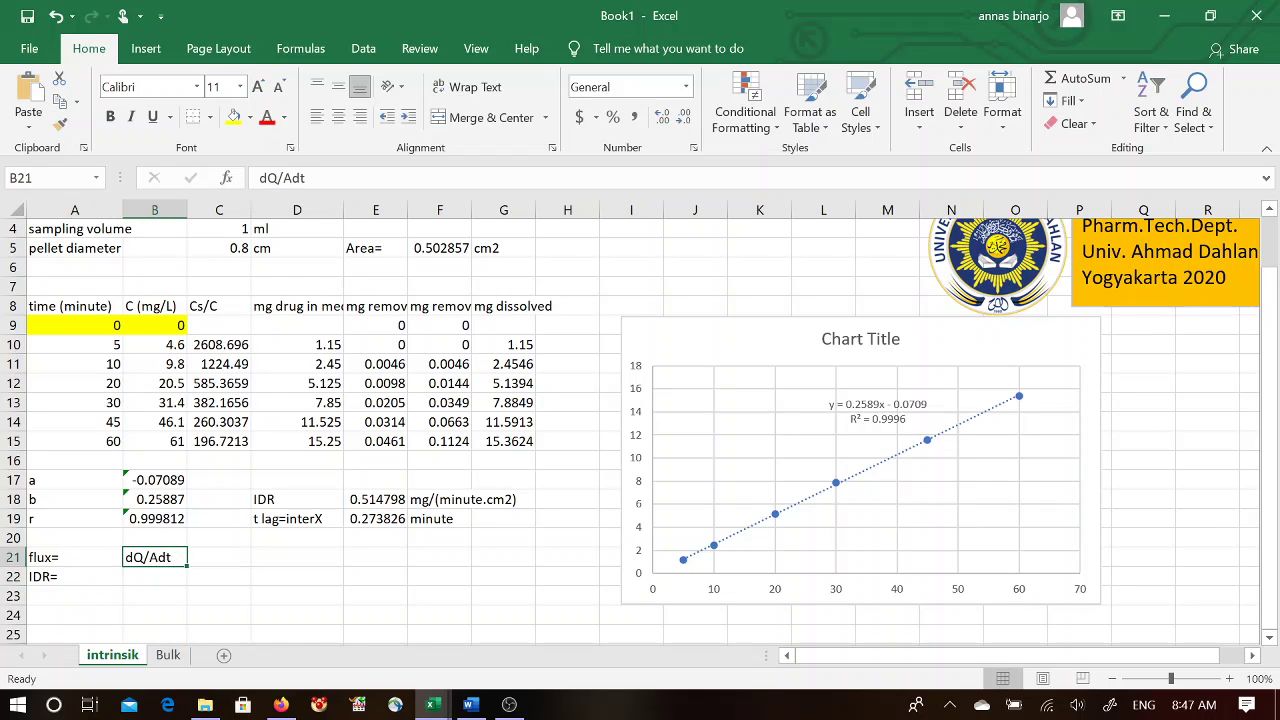
pyautogui.click(259, 178)
pyautogui.write('=')
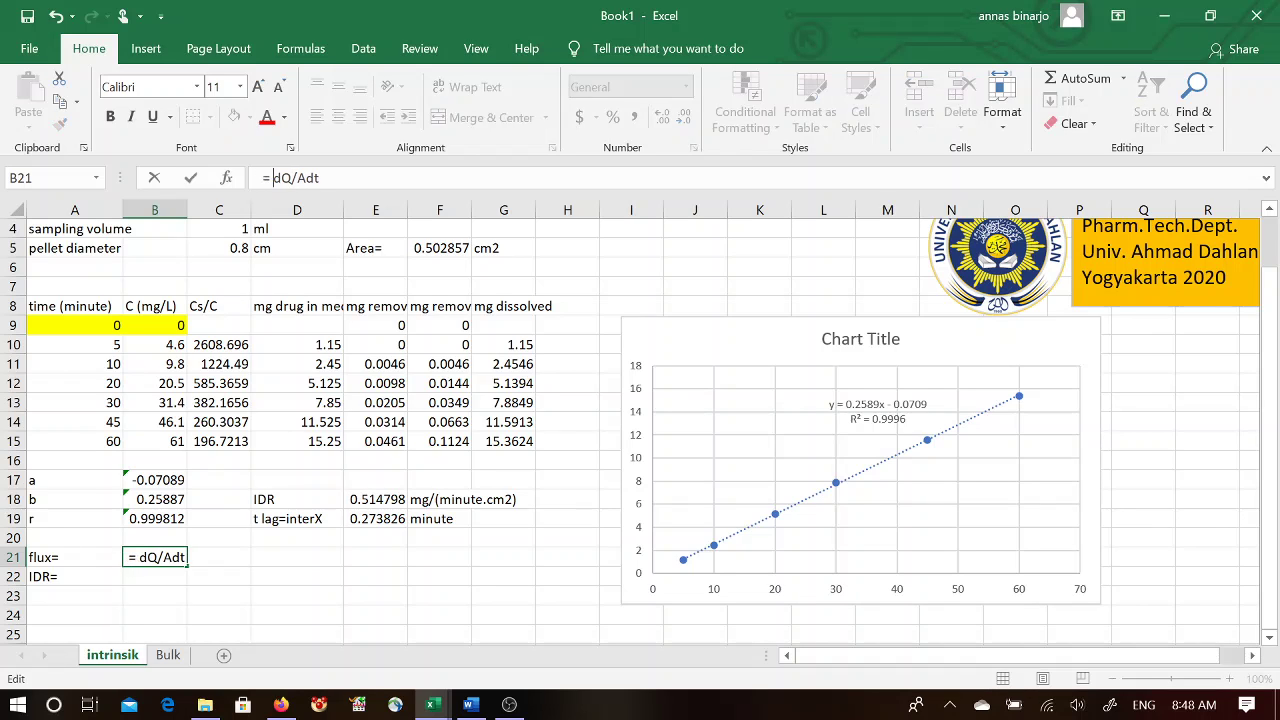
pyautogui.press('BackSpace')
pyautogui.press('BackSpace')
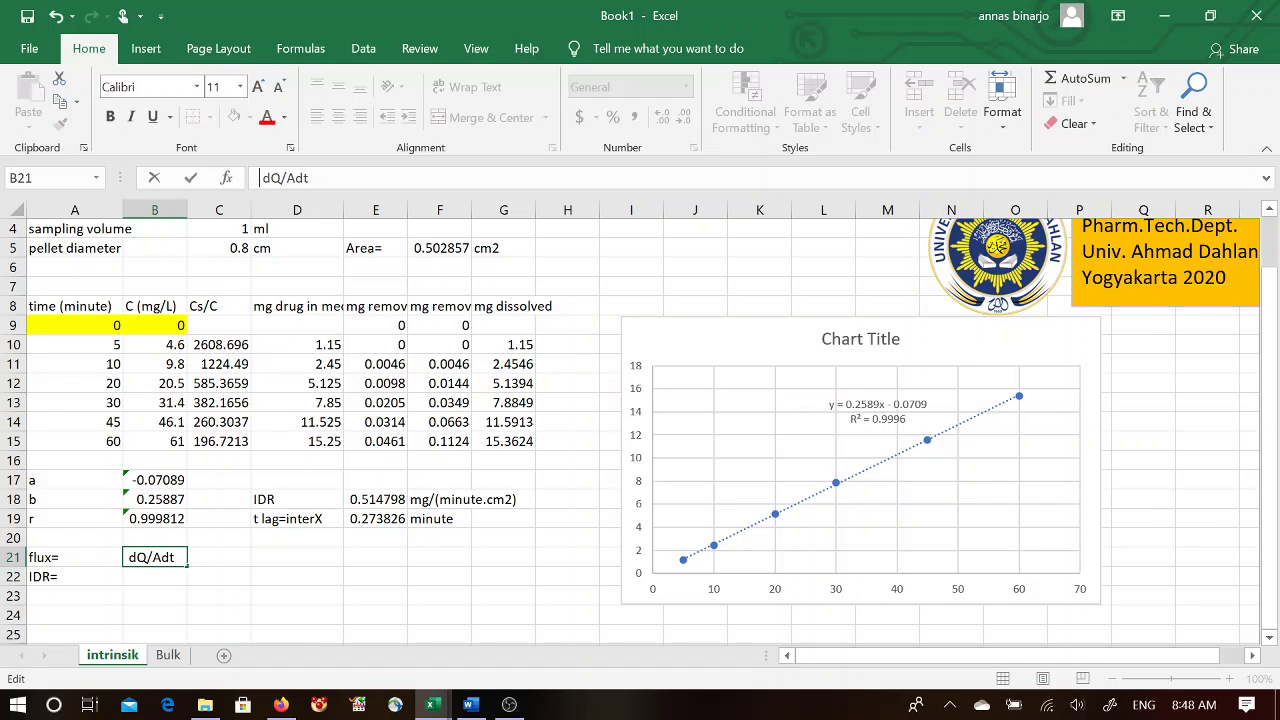
pyautogui.write('= D.')
pyautogui.write('Cs.k')
pyautogui.write('/h')
pyautogui.press('Return')
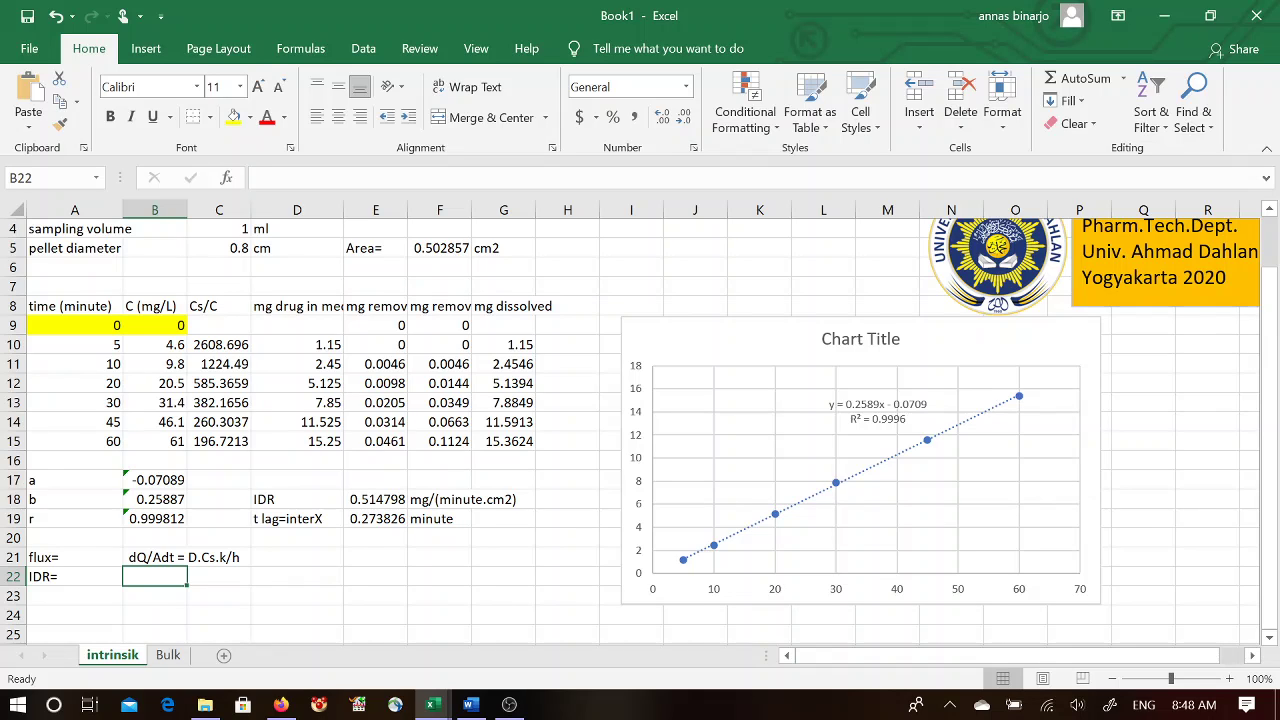
# Step: Write the IDR expression dQ/Adt = D.12.1/h in B22 beside its label
pyautogui.write('dQ')
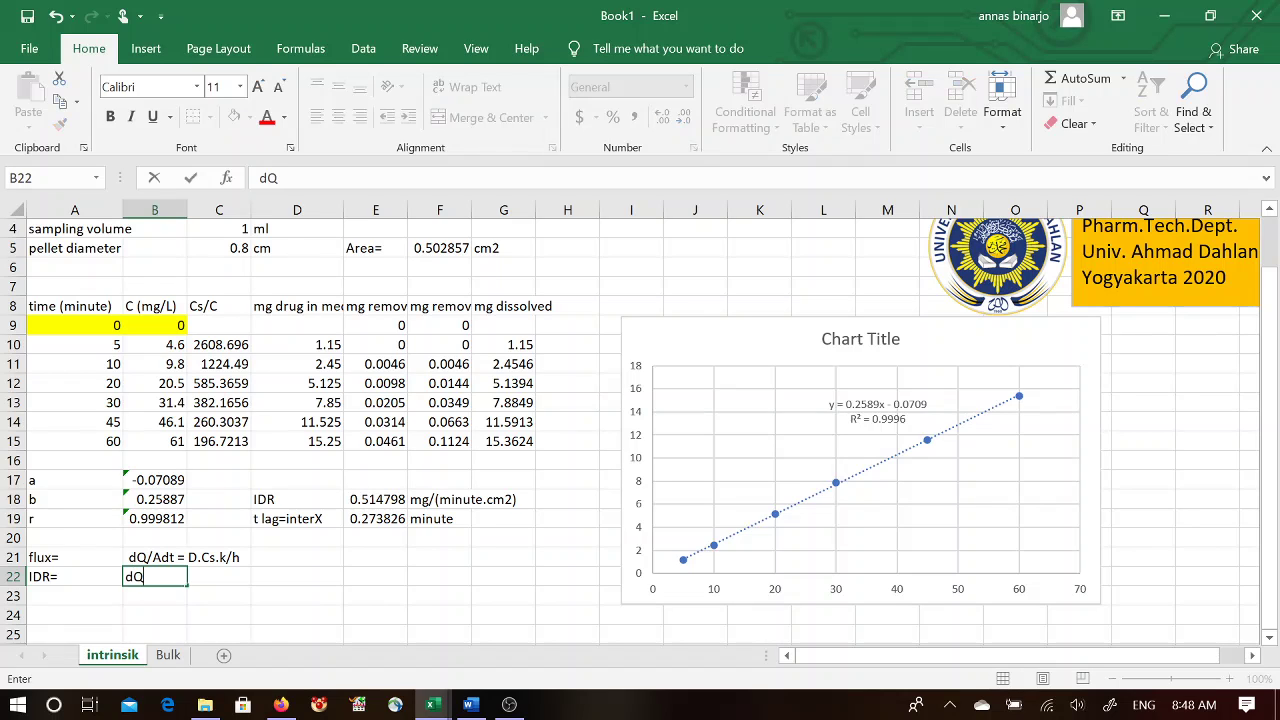
pyautogui.write('/Adt = D.')
pyautogui.moveTo(1272, 305); pyautogui.dragTo(1278, 357)
pyautogui.write('12')
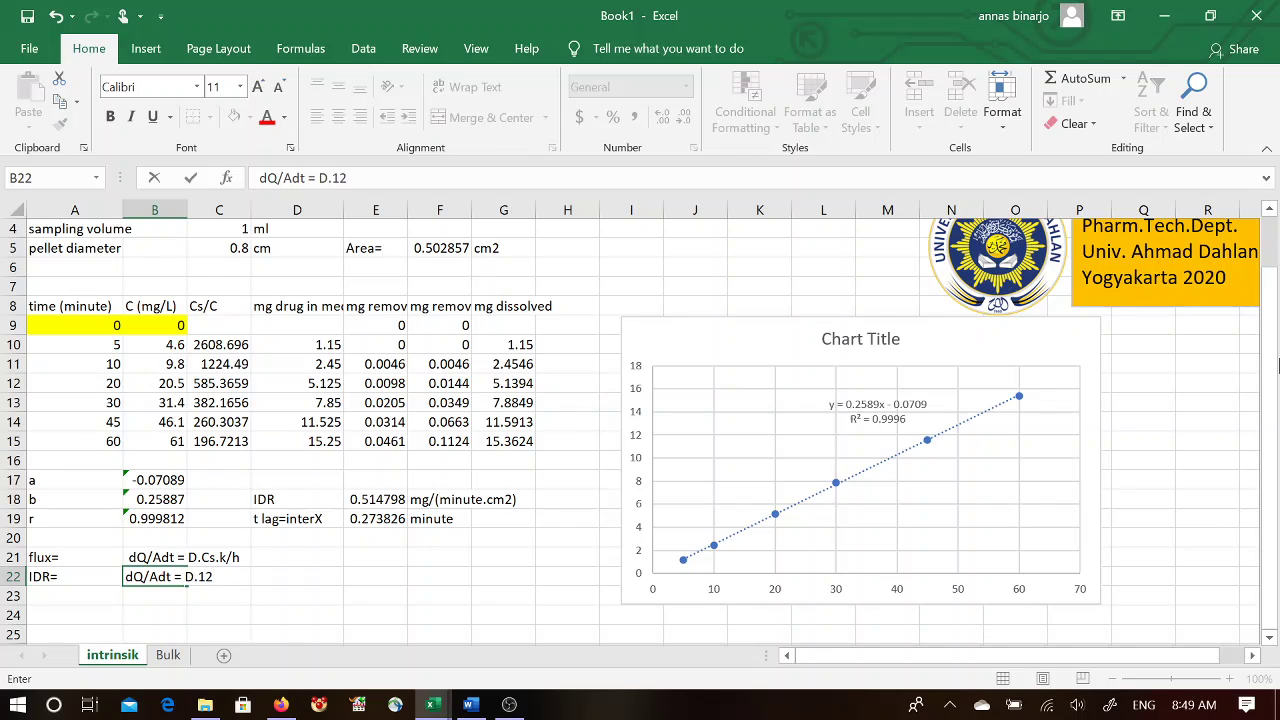
pyautogui.write('.k')
pyautogui.press('BackSpace')
pyautogui.write('1/h')
pyautogui.press('Return')
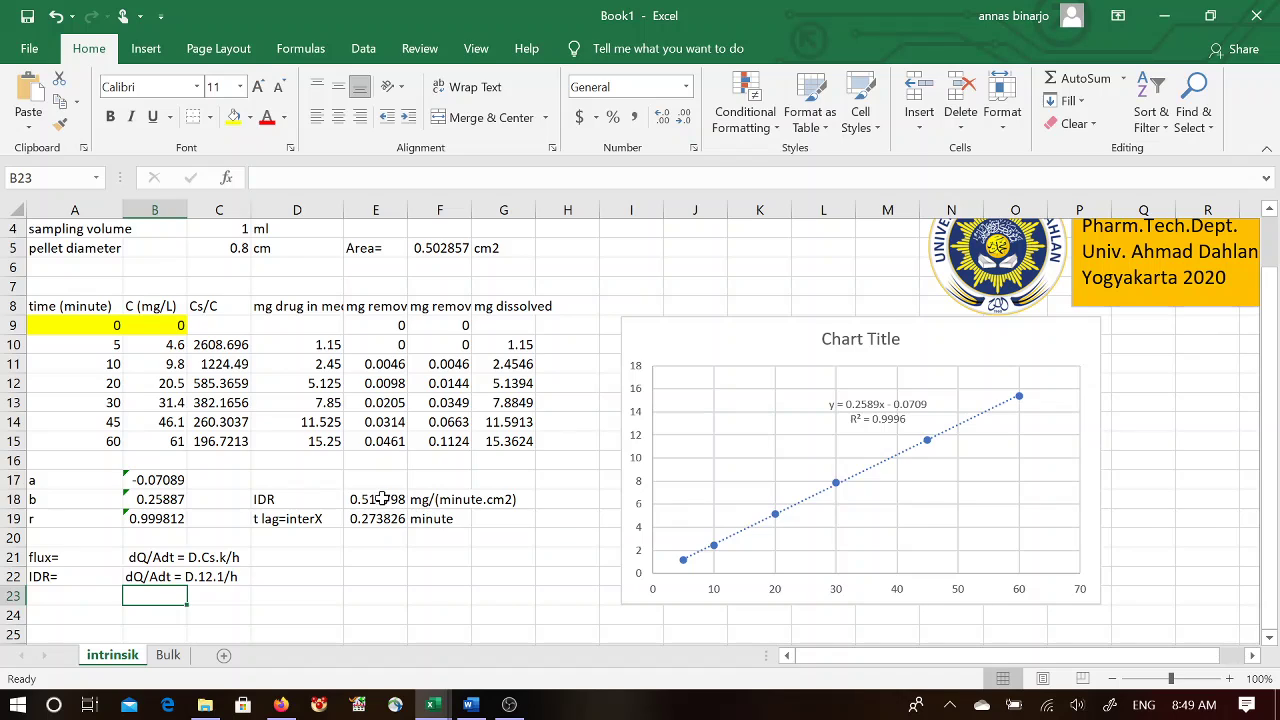
# Step: Bring the calculated IDR into B23 with =E18 and write the expression 12.D/h beside it in C23
pyautogui.write('=')
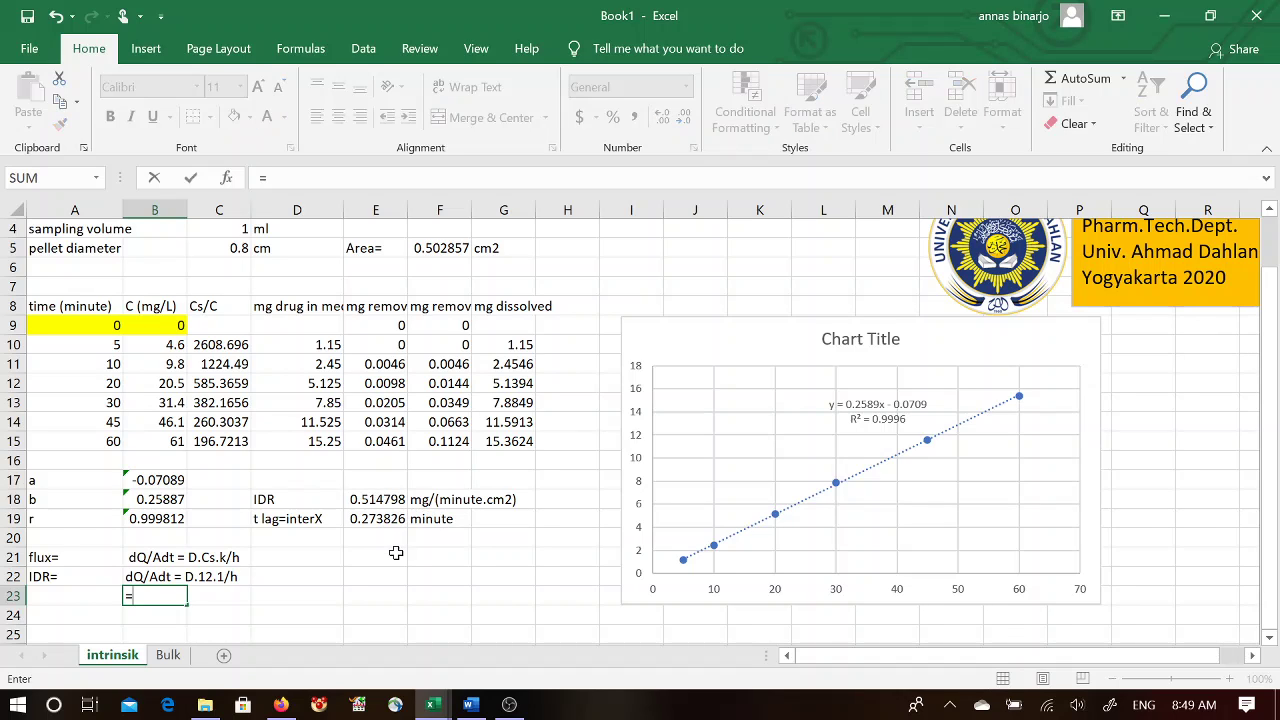
pyautogui.click(380, 498)
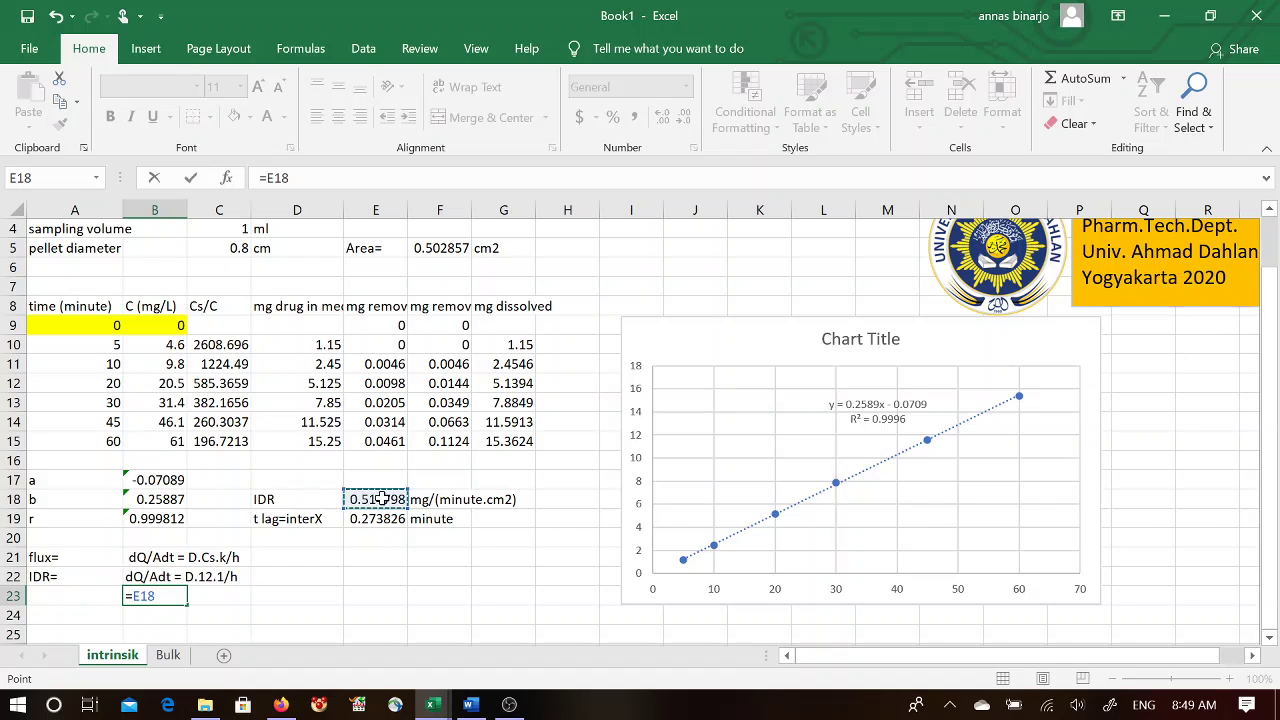
pyautogui.press('Return')
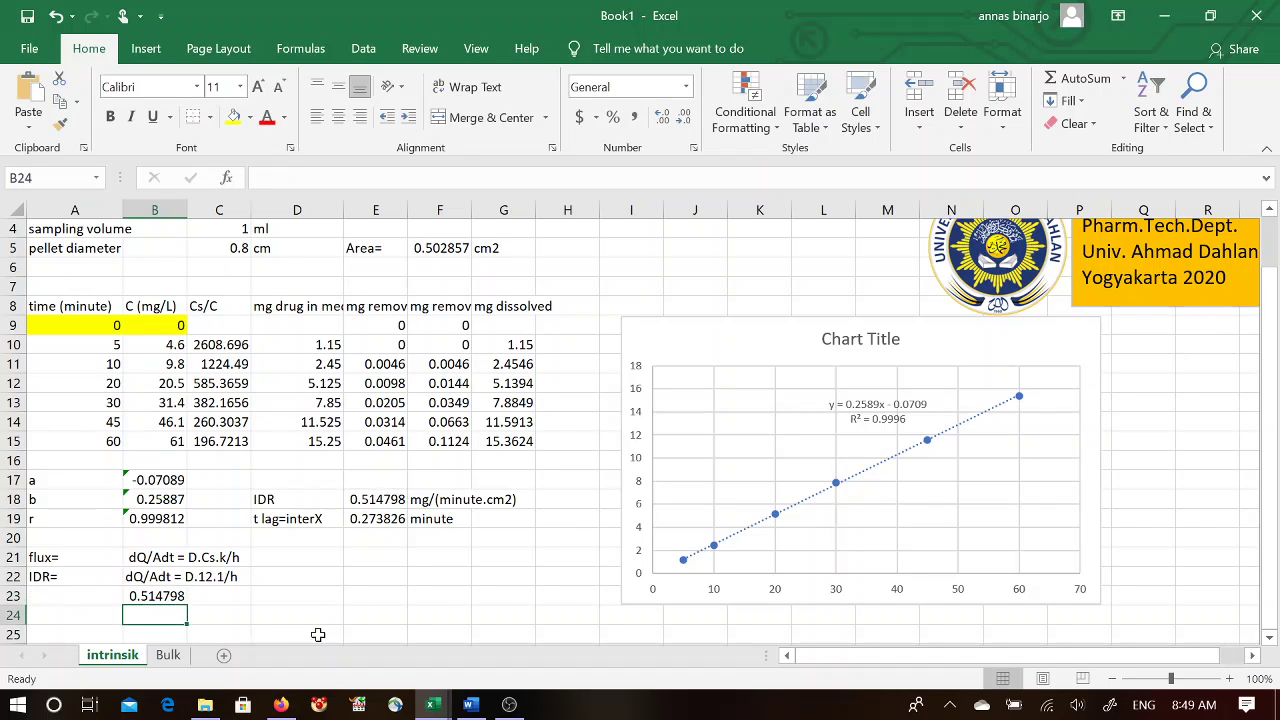
pyautogui.click(229, 596)
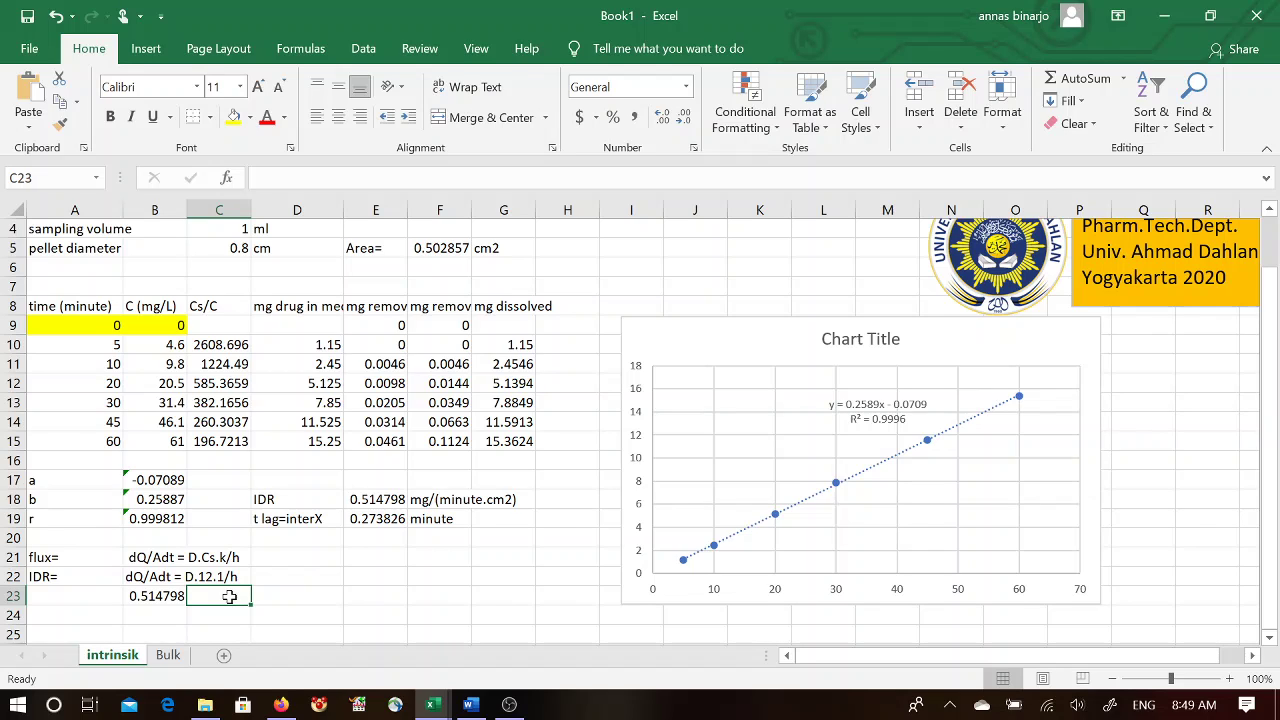
pyautogui.write('12')
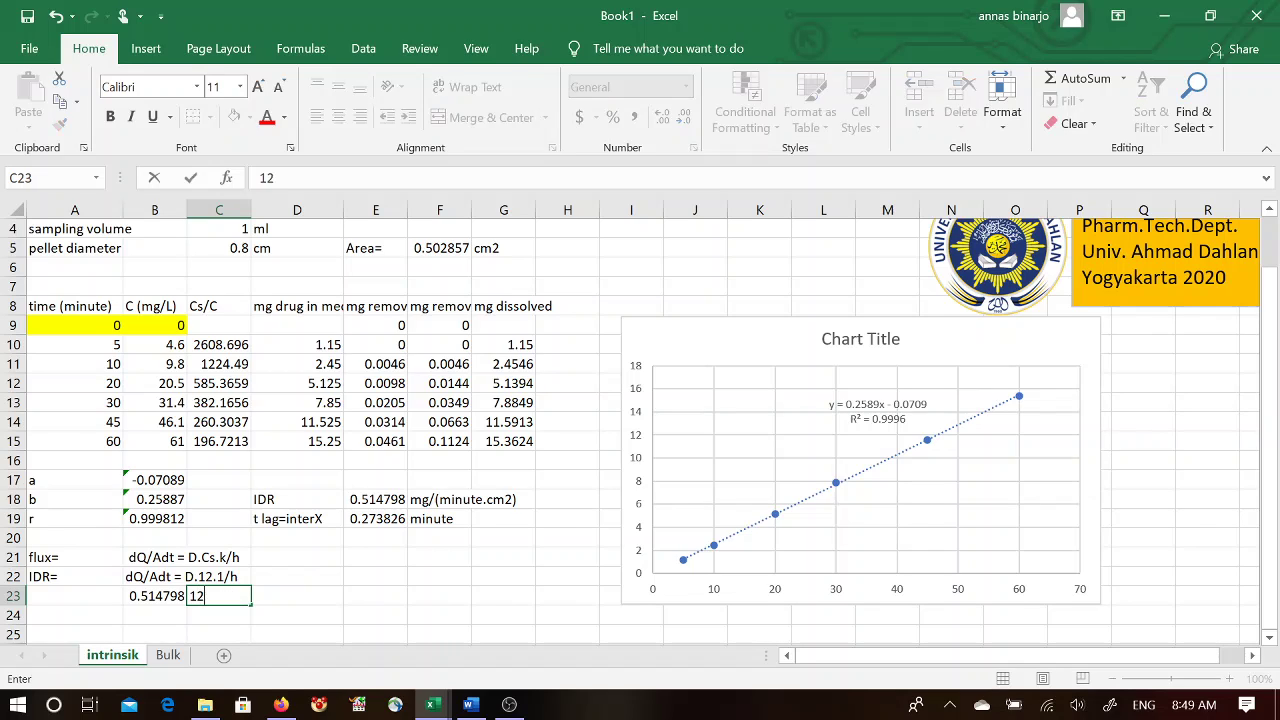
pyautogui.write('.D/h')
pyautogui.press('Return')
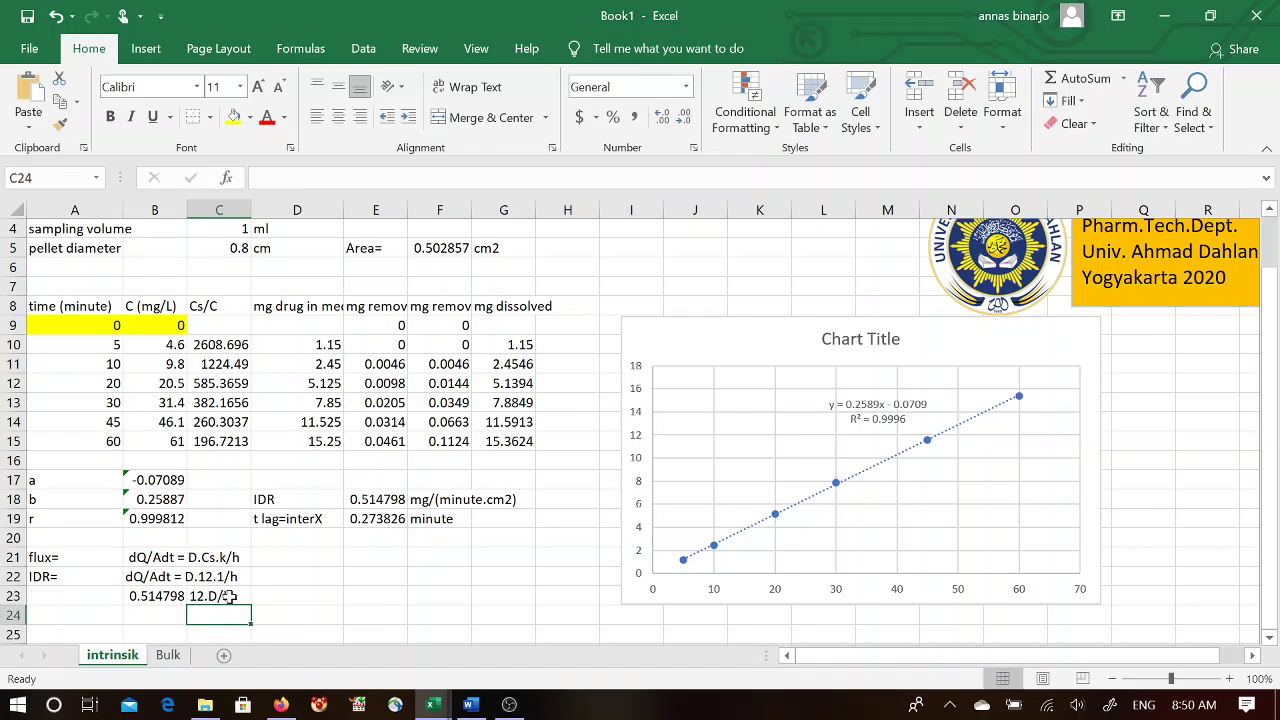
# Step: Enter the label D/h= in B24, replacing the autocomplete suggestion
pyautogui.press('Left')
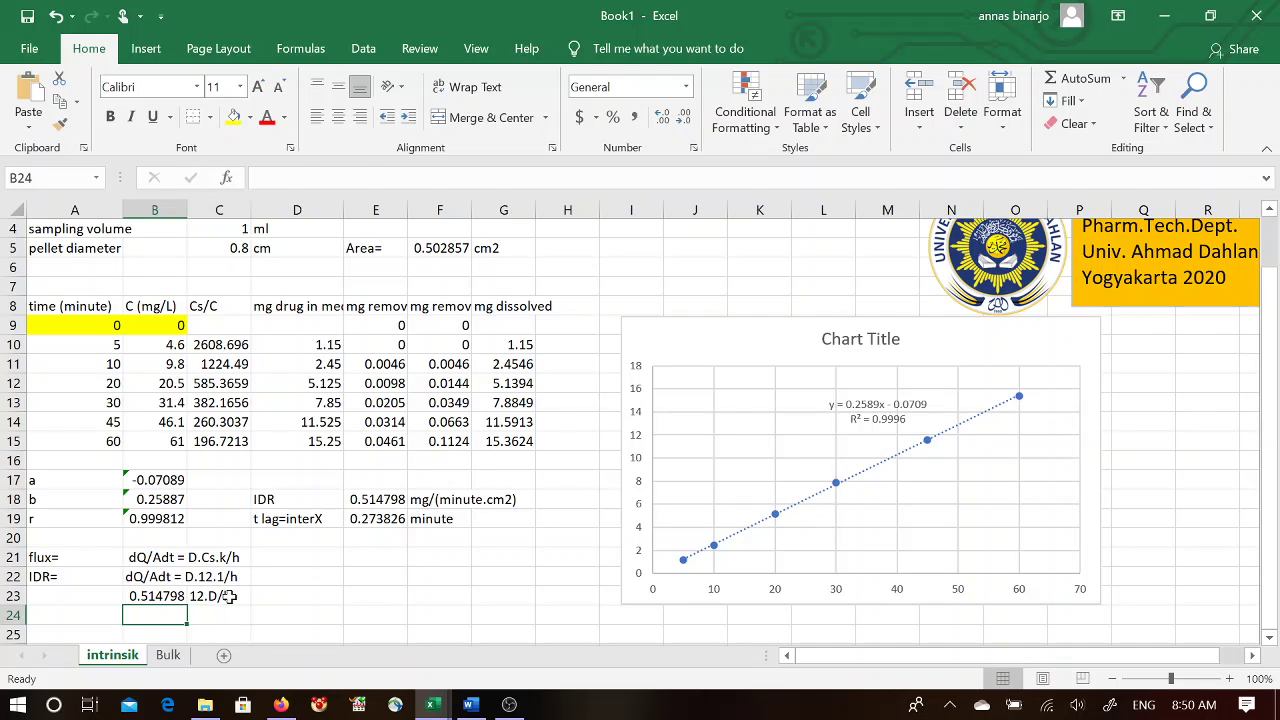
pyautogui.write('D')
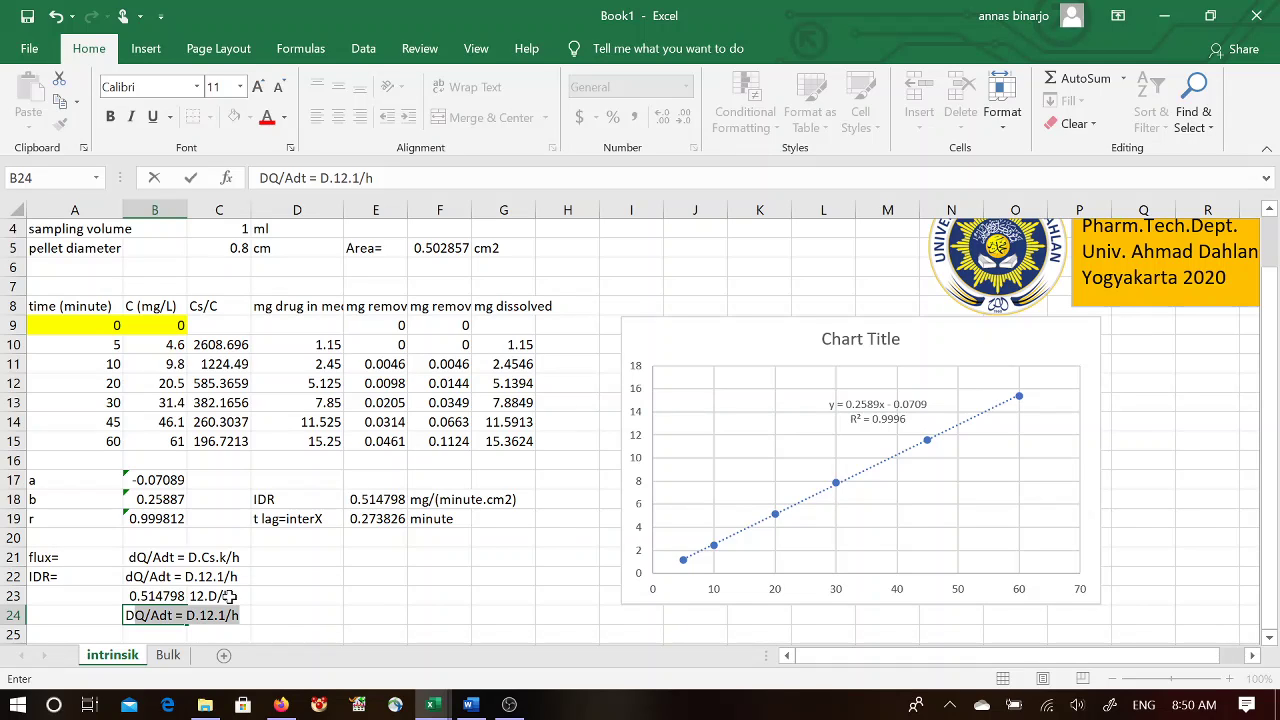
pyautogui.write('7')
pyautogui.press('BackSpace')
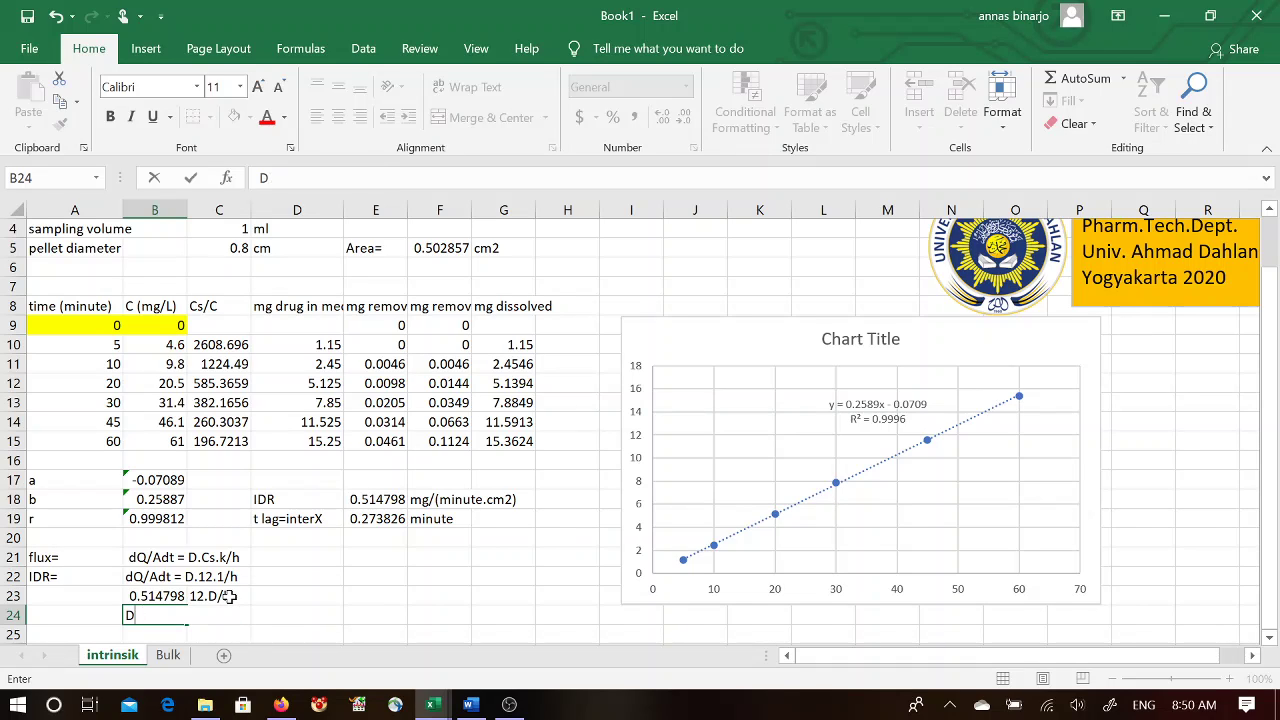
pyautogui.write('/h=')
pyautogui.press('Tab')
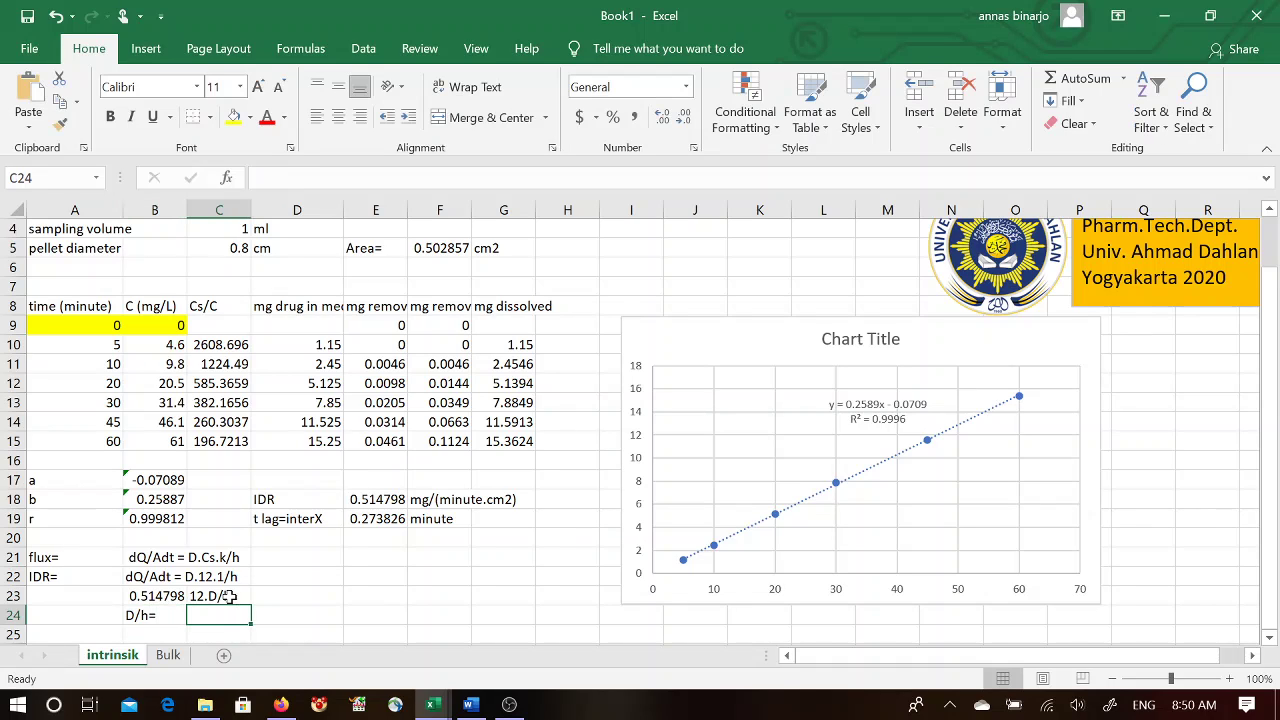
# Step: Calculate D/h in C24 by dividing the IDR value by 12 with =B23/12
pyautogui.write('=')
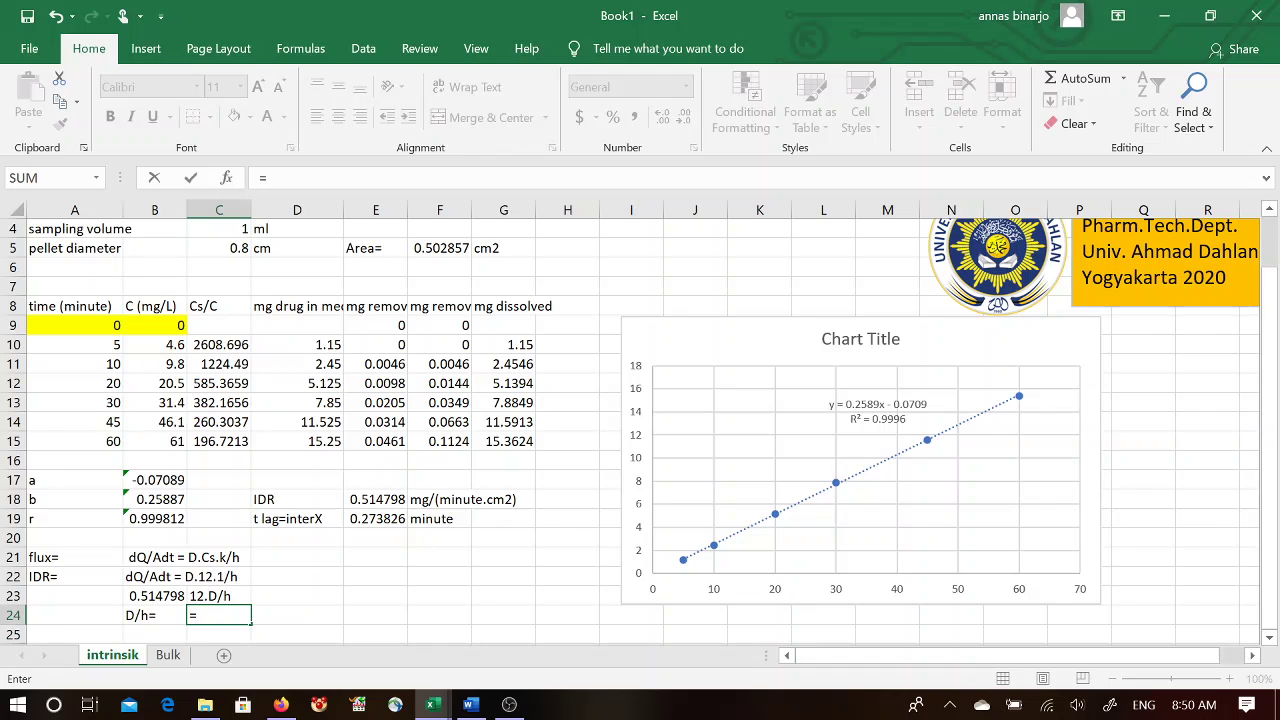
pyautogui.click(160, 596)
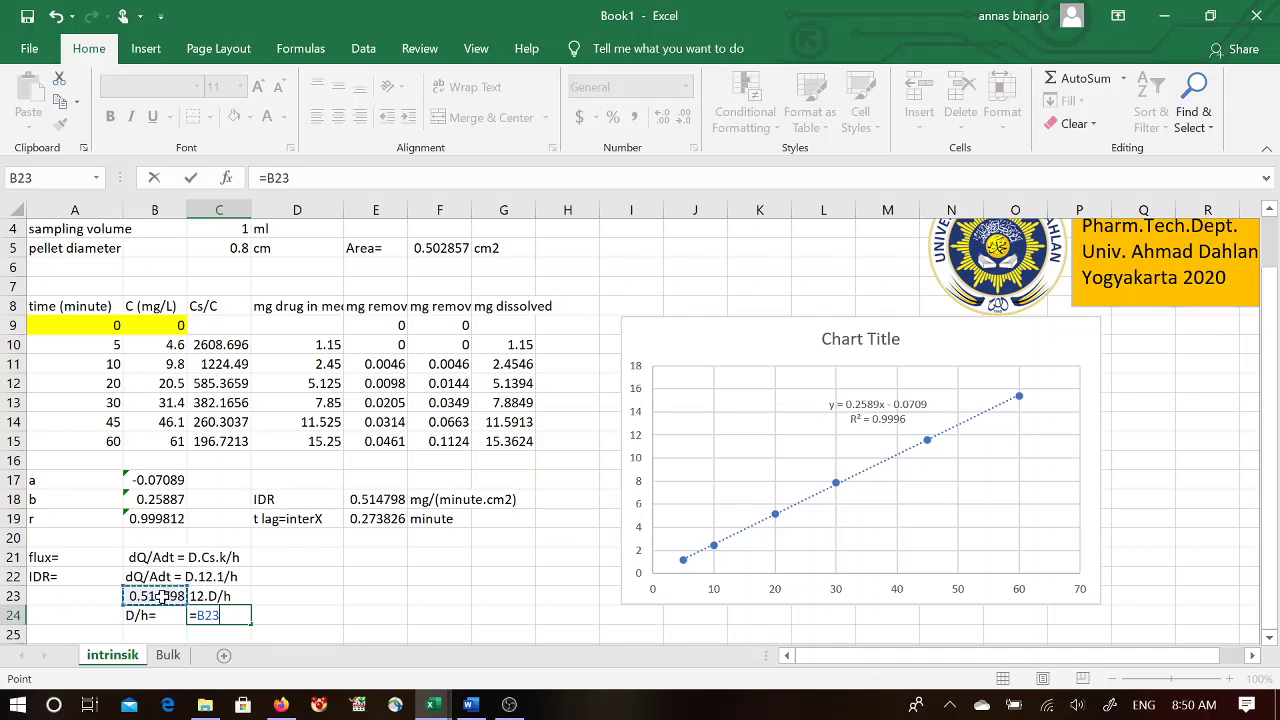
pyautogui.write('/12')
pyautogui.press('Return')
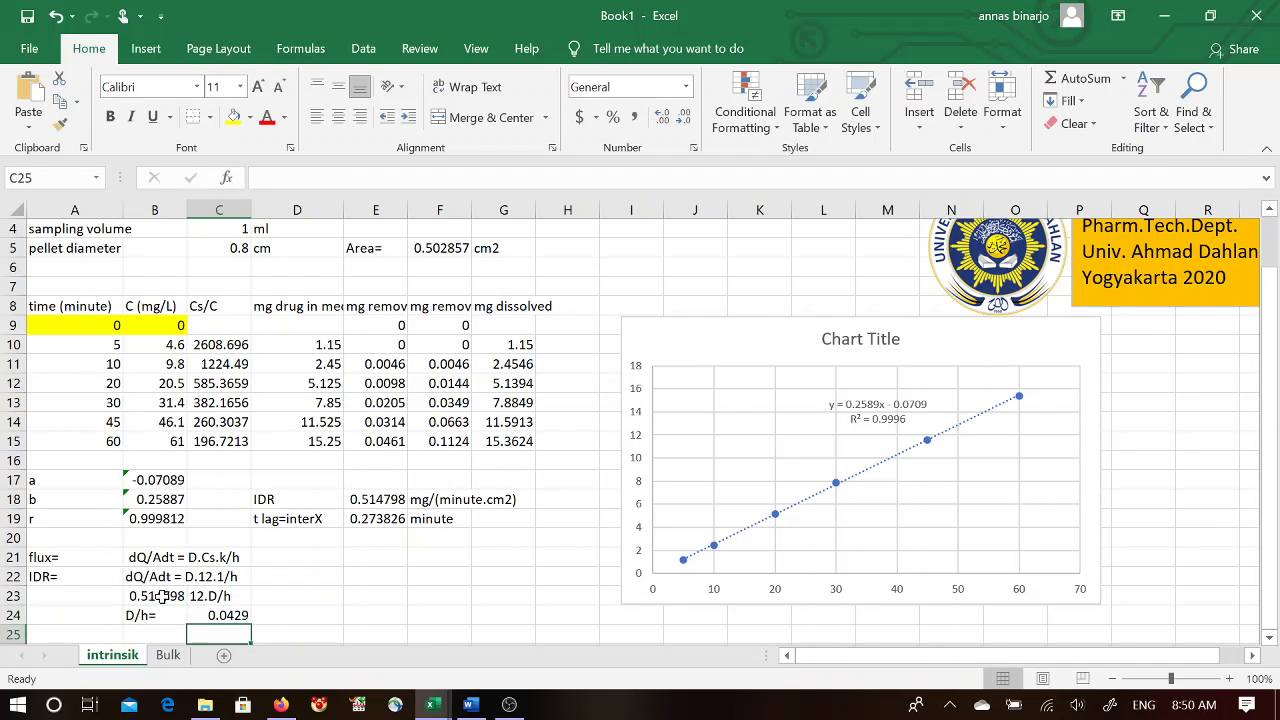
# Step: Label the D/h result as "eq 1" in cell D24
pyautogui.click(280, 616)
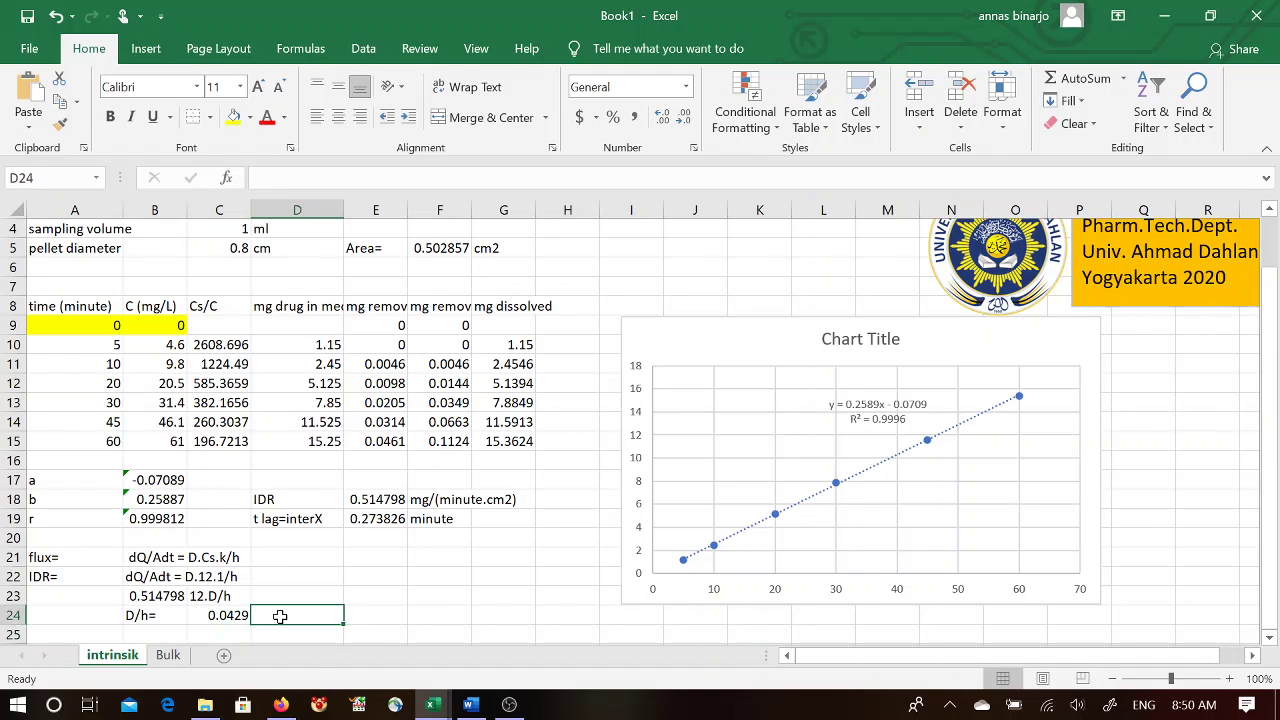
pyautogui.write('eq')
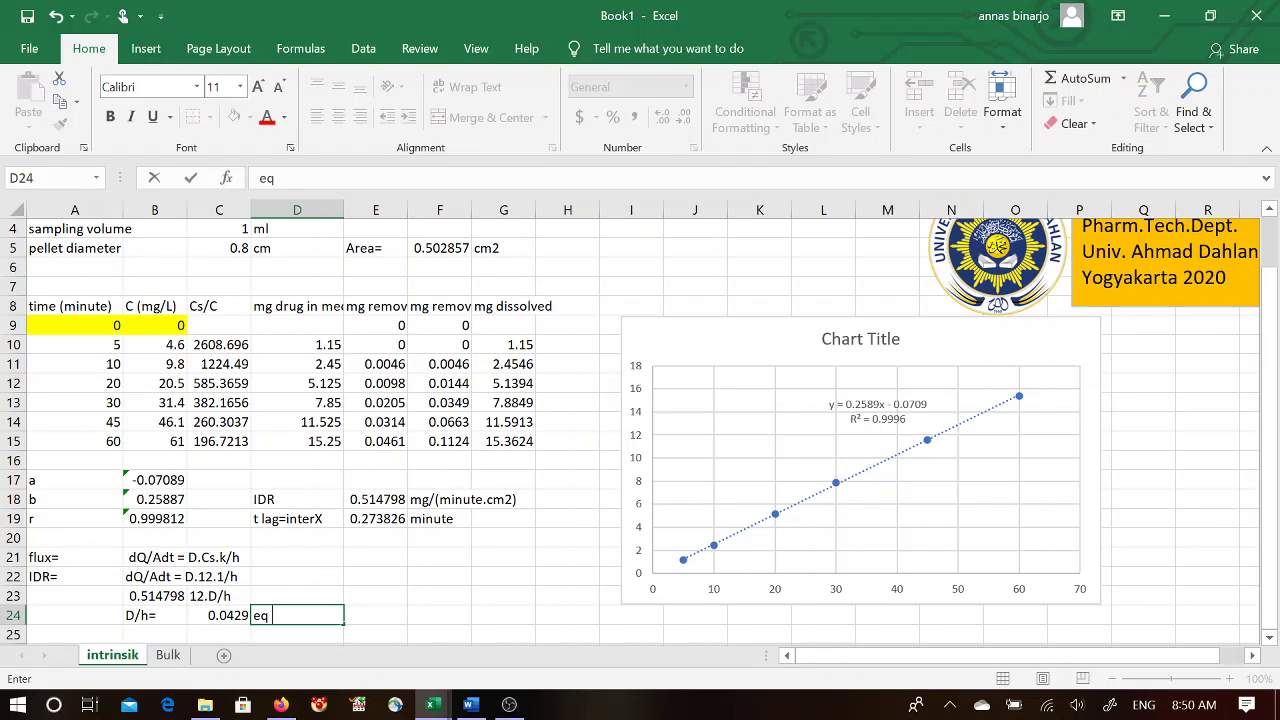
pyautogui.write(' 1')
pyautogui.press('Return')
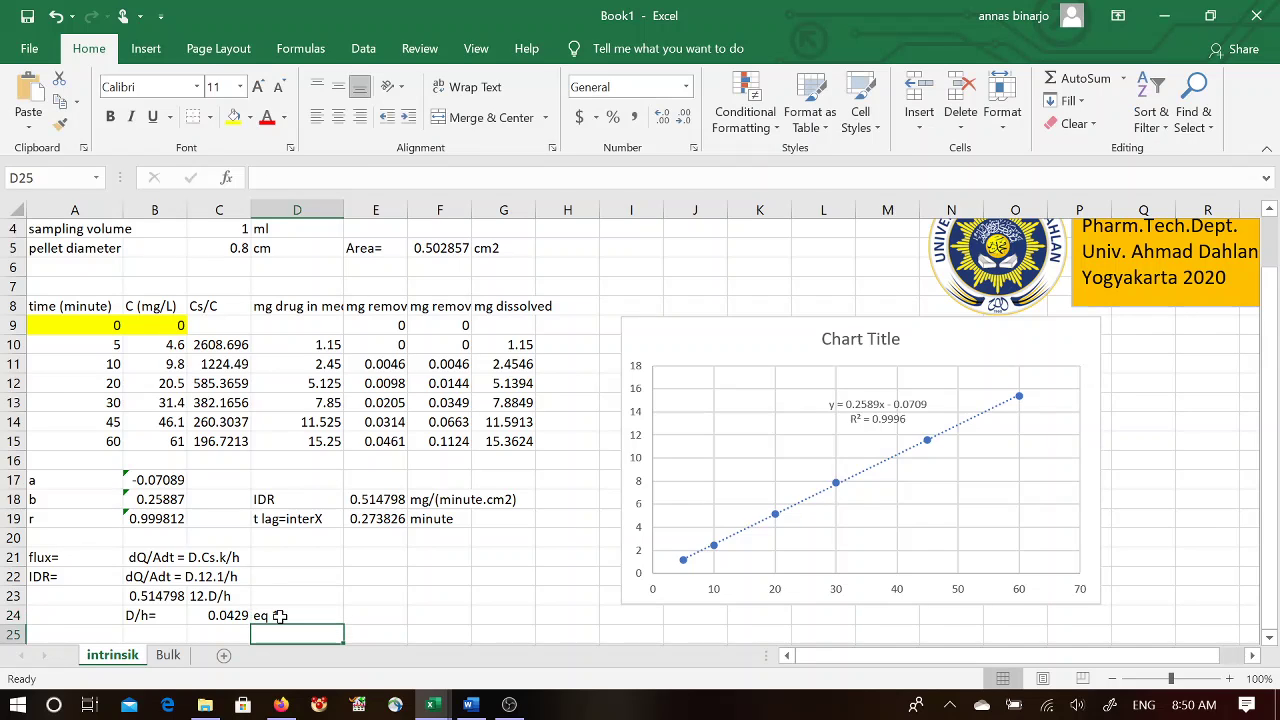
# Step: Write the lag time equation "t lag = h.h/6.D" in cell E21
pyautogui.click(390, 555)
pyautogui.write('t')
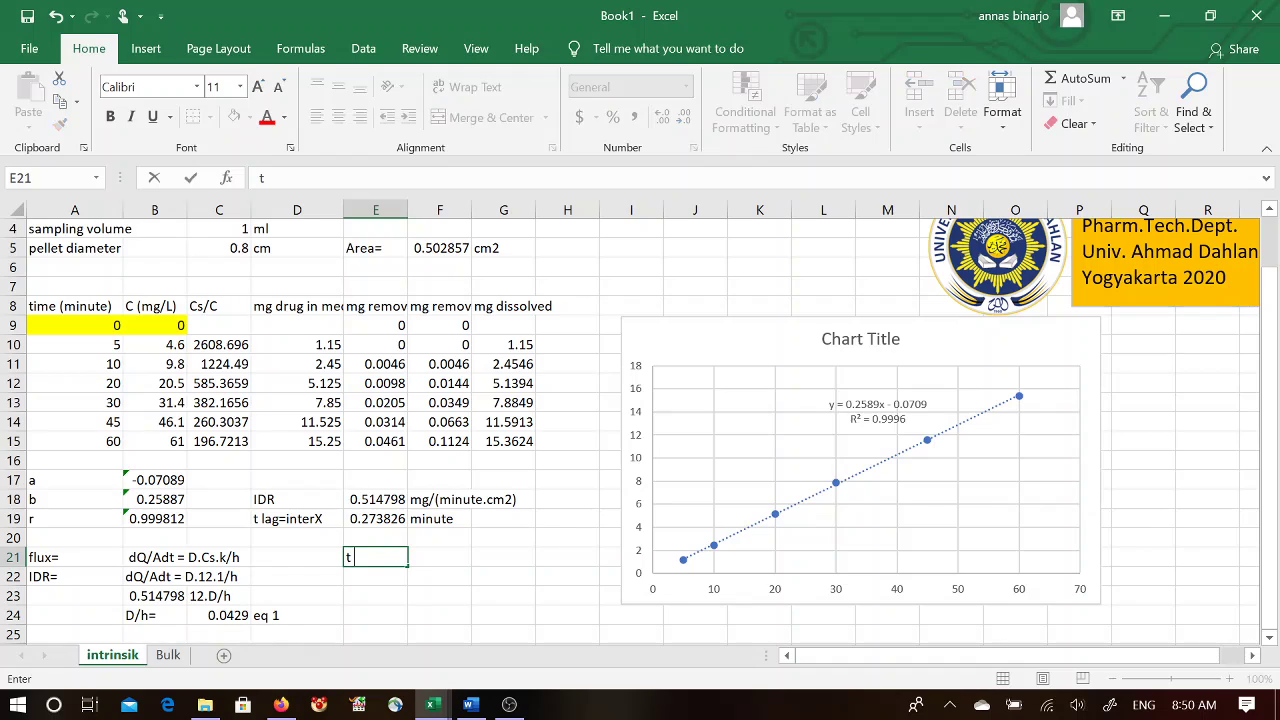
pyautogui.write(' lag=')
pyautogui.click(386, 558)
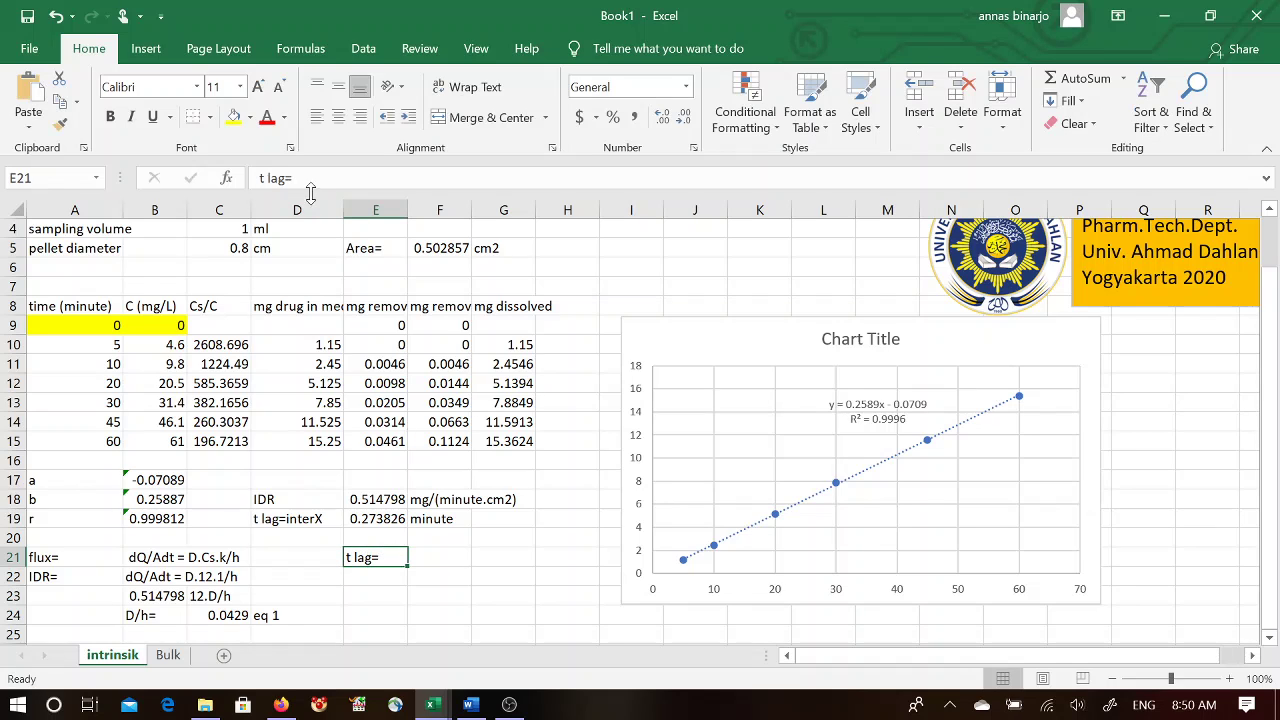
pyautogui.click(276, 178)
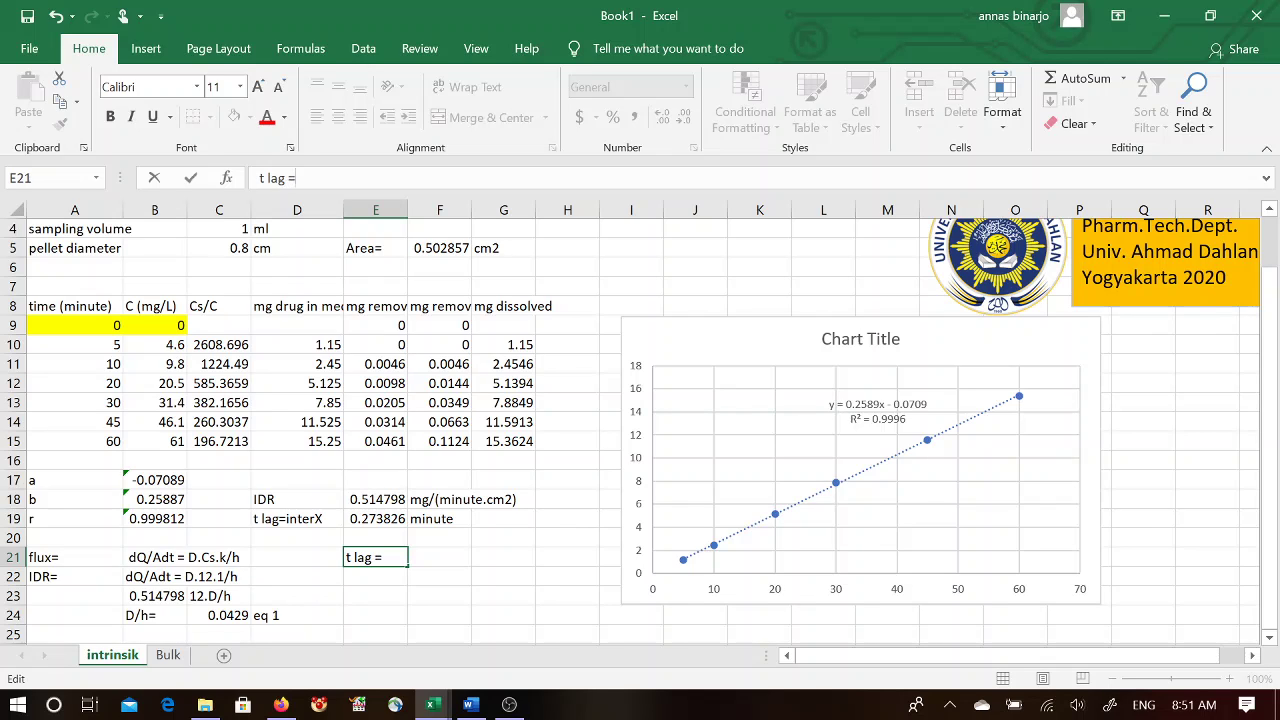
pyautogui.write('h.h/6.D')
pyautogui.press('Return')
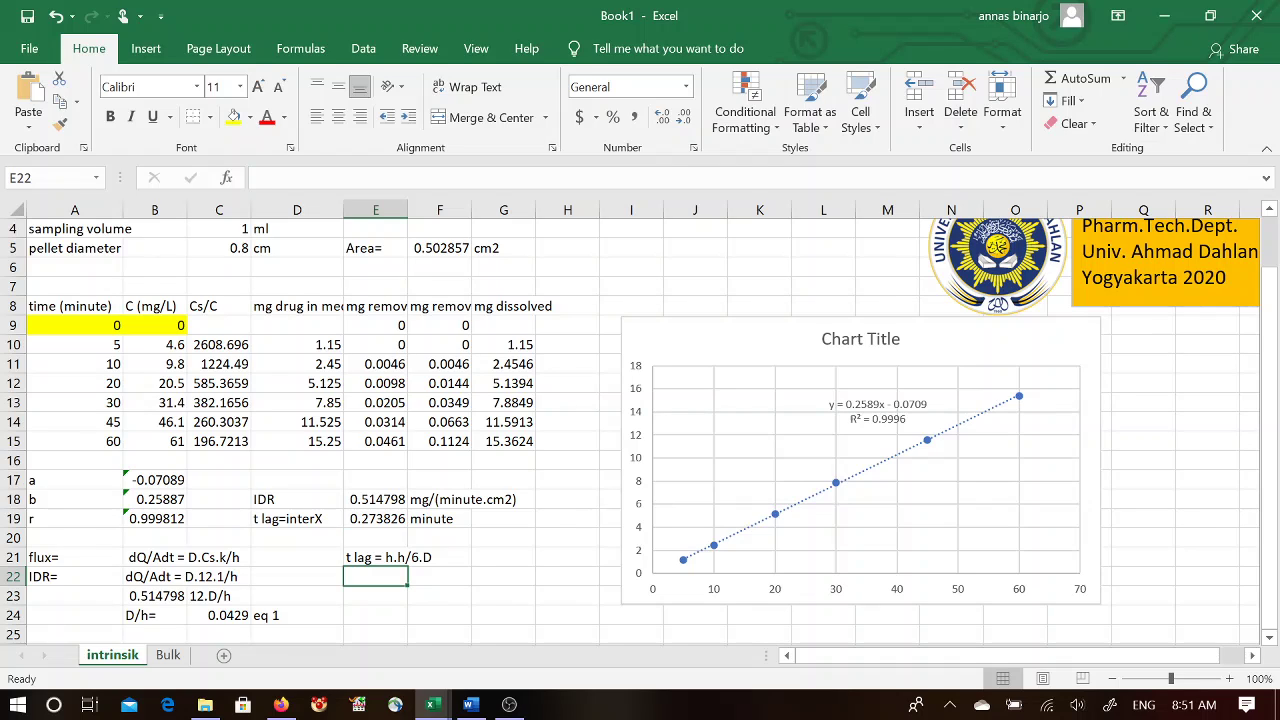
# Step: Enter the label "h.h/6 D =" in cell E22, below the lag time equation
pyautogui.write('h')
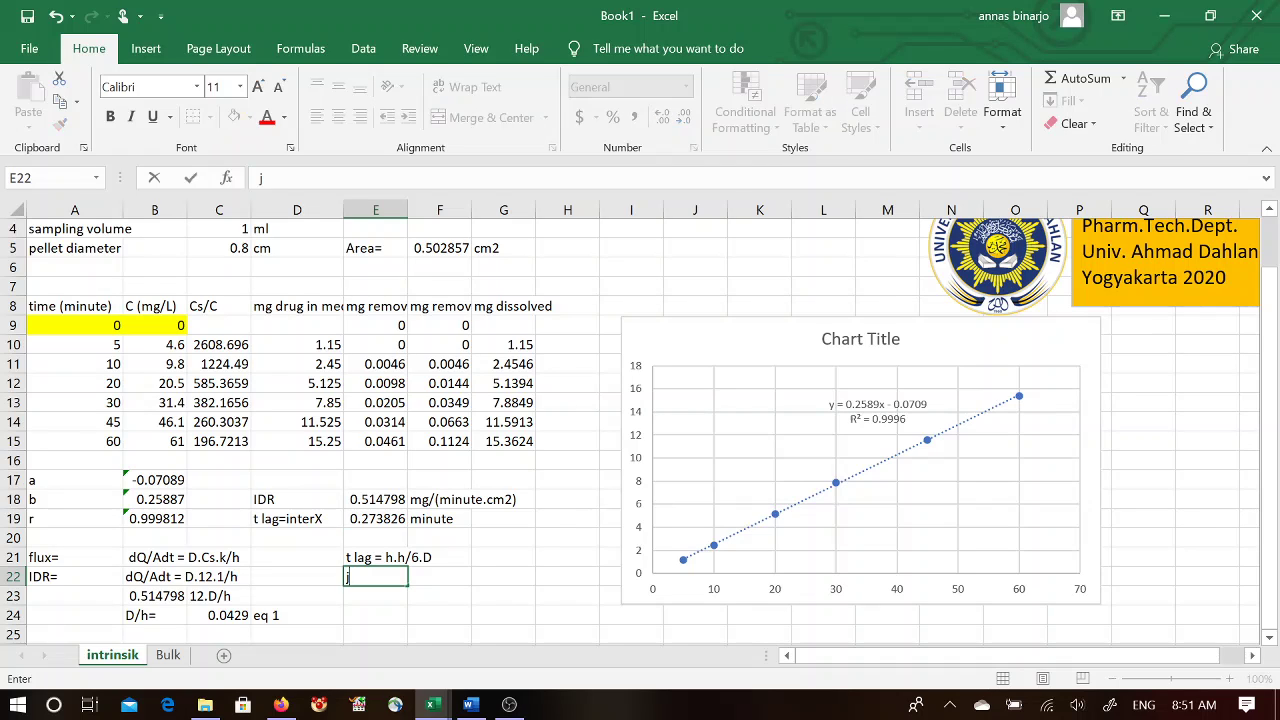
pyautogui.write('.h/6 D =')
pyautogui.press('Return')
pyautogui.press('Right')
pyautogui.press('Up')
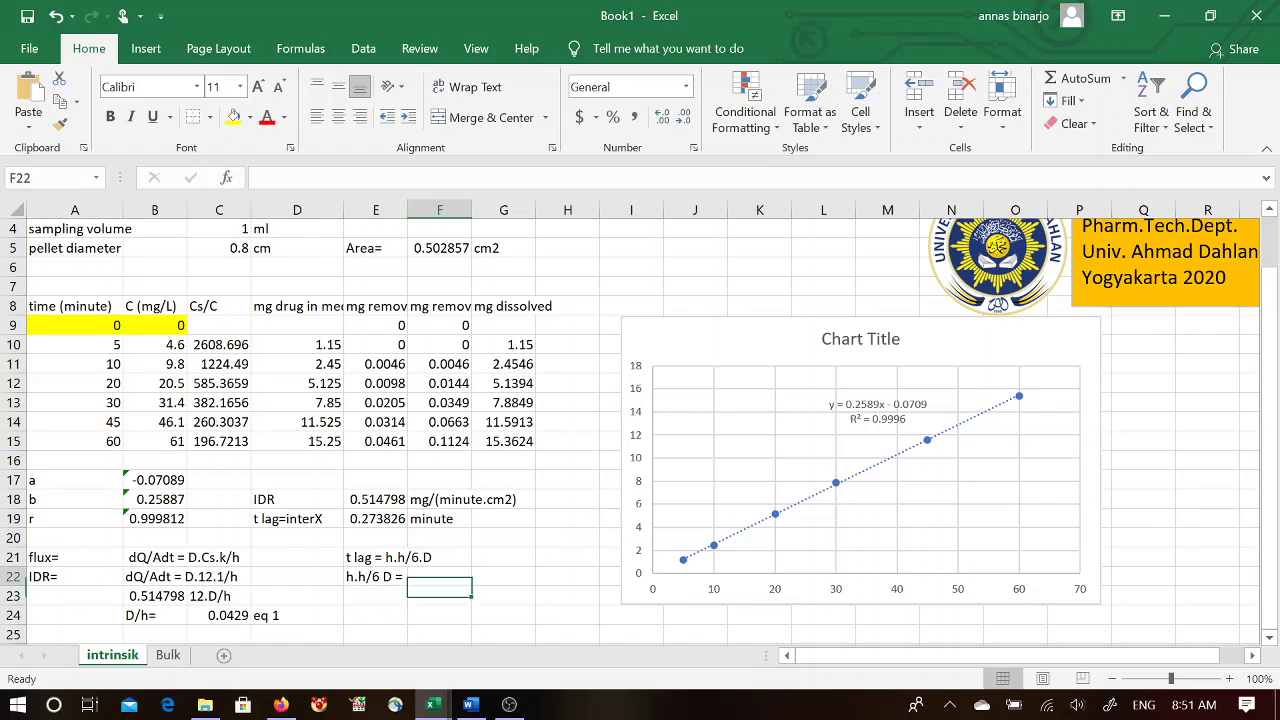
# Step: Make cell F22 reference the calculated t lag value in E19
pyautogui.click(386, 520)
pyautogui.press('Down')
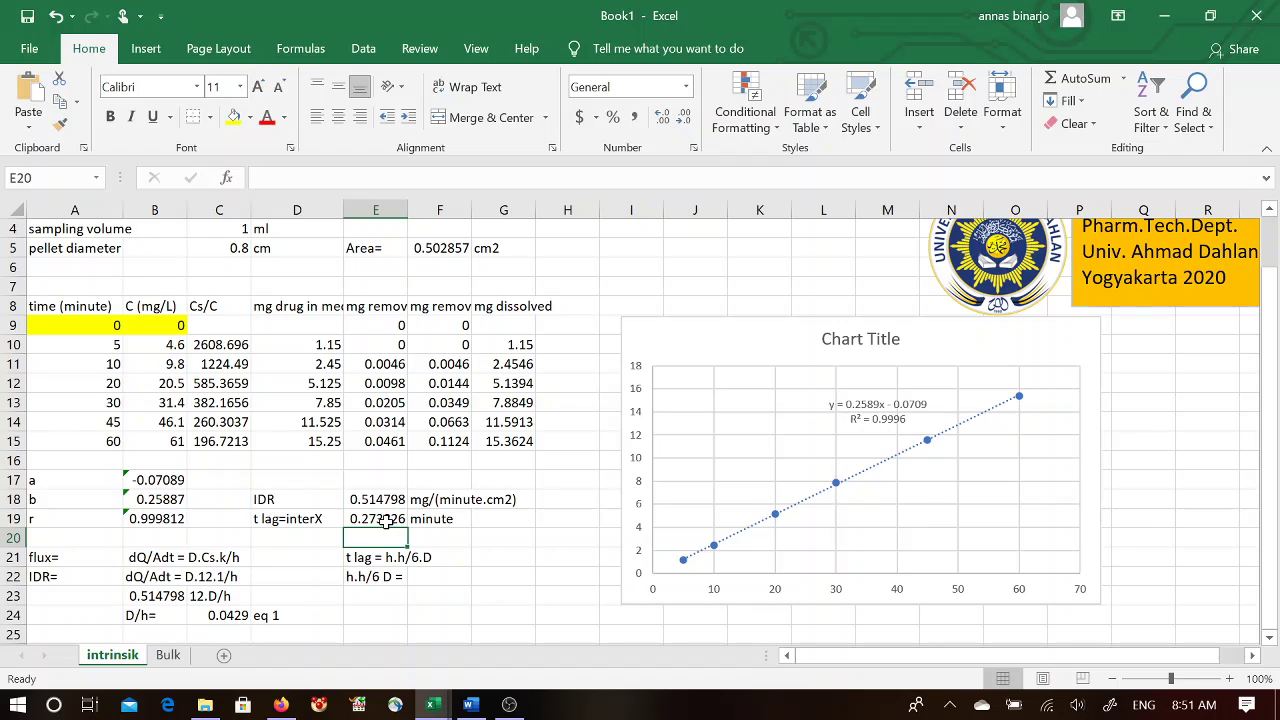
pyautogui.click(437, 576)
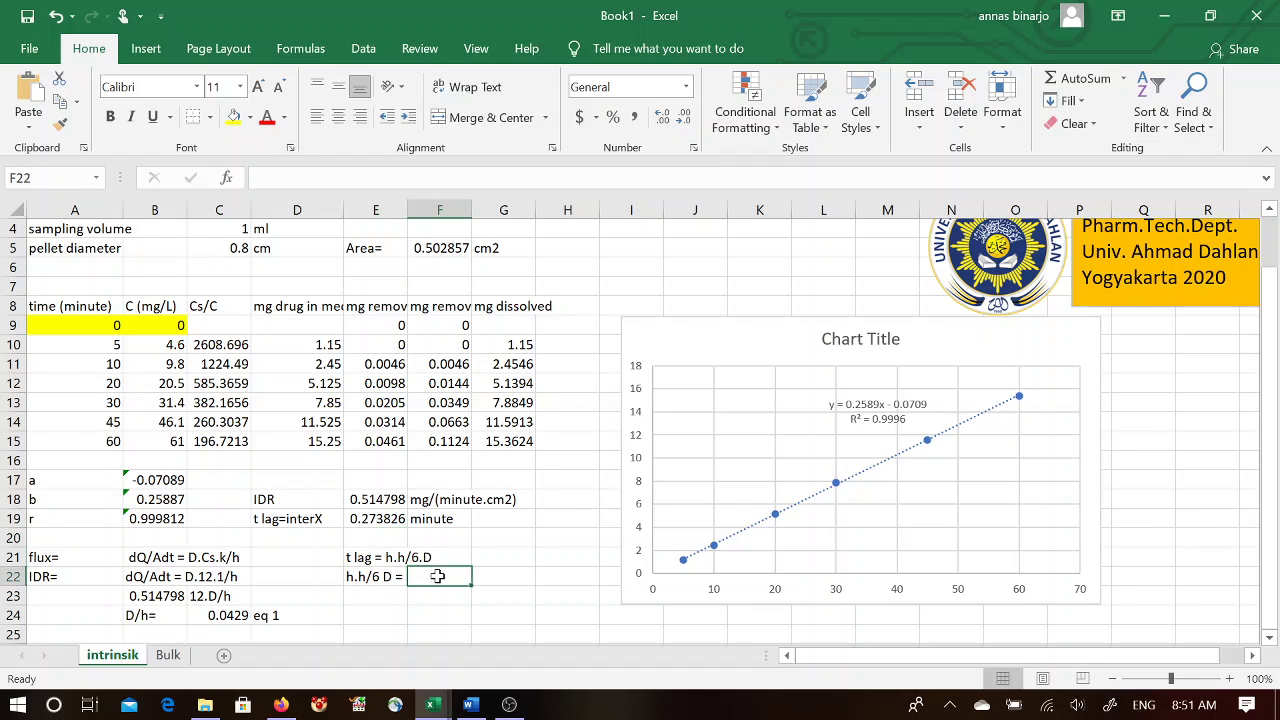
pyautogui.write('=')
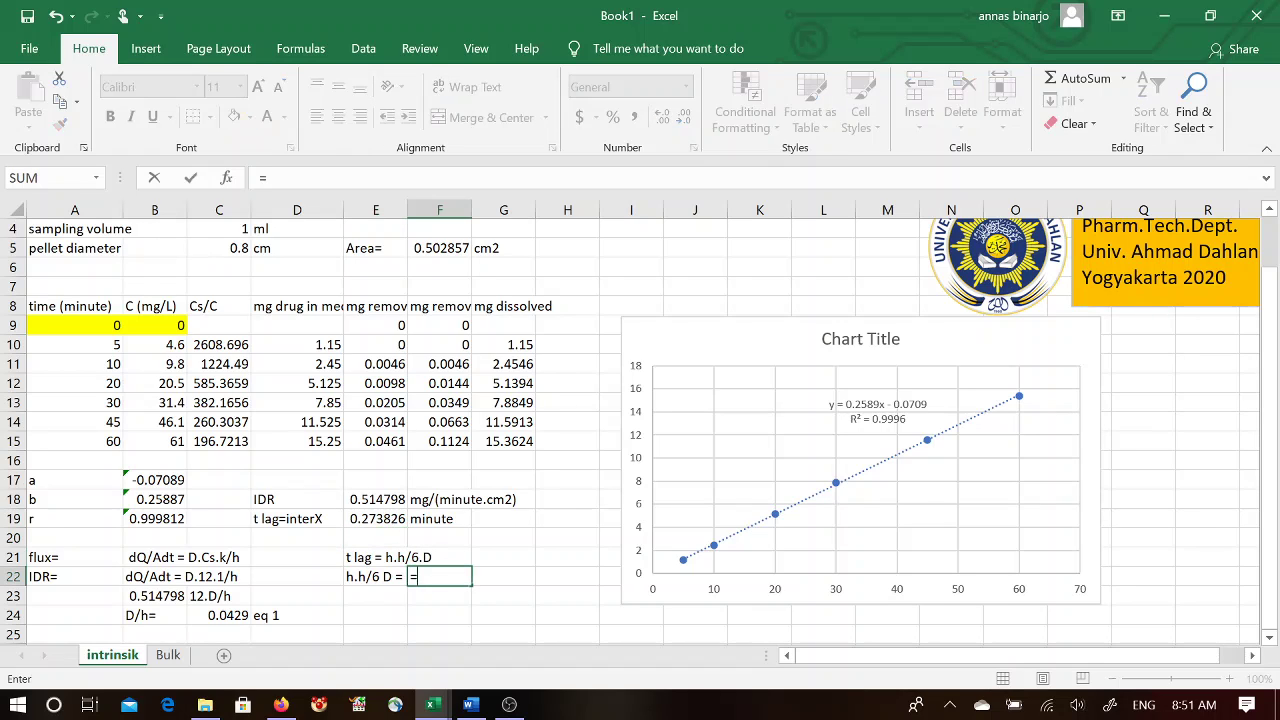
pyautogui.click(381, 517)
pyautogui.press('Return')
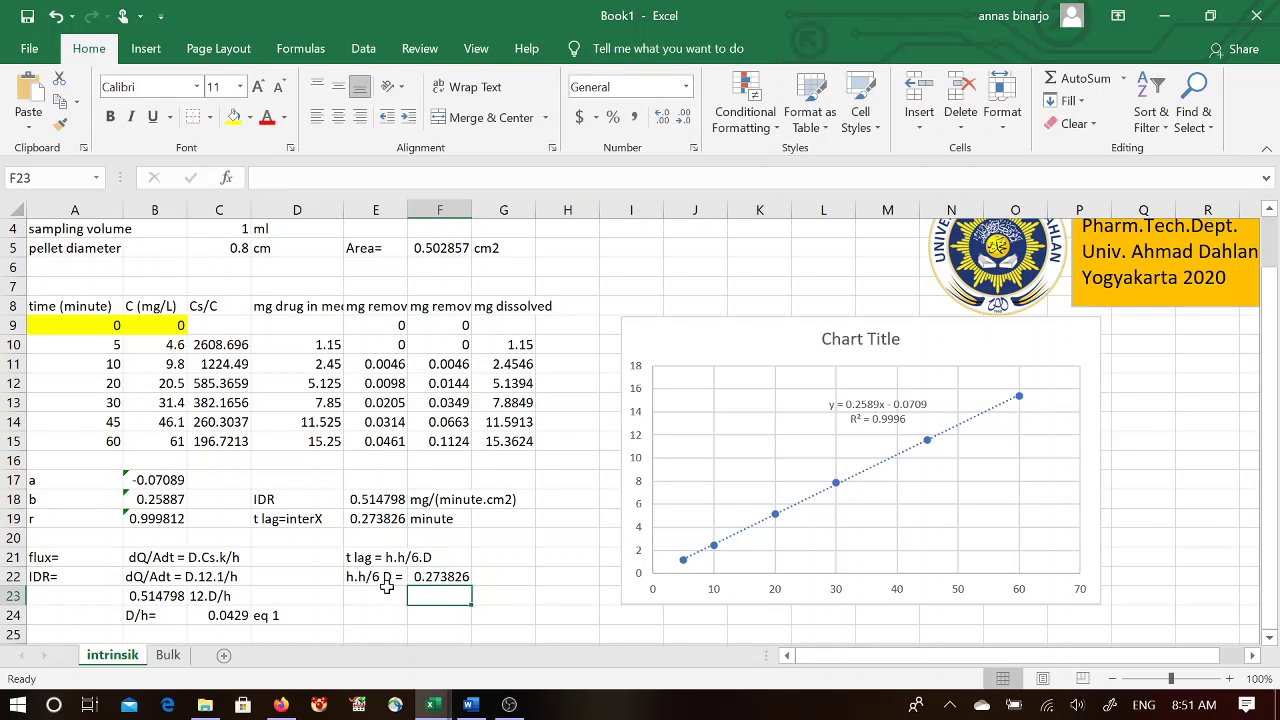
# Step: Label the h.h/6 D equation as "eq 2" in cell G22
pyautogui.click(499, 577)
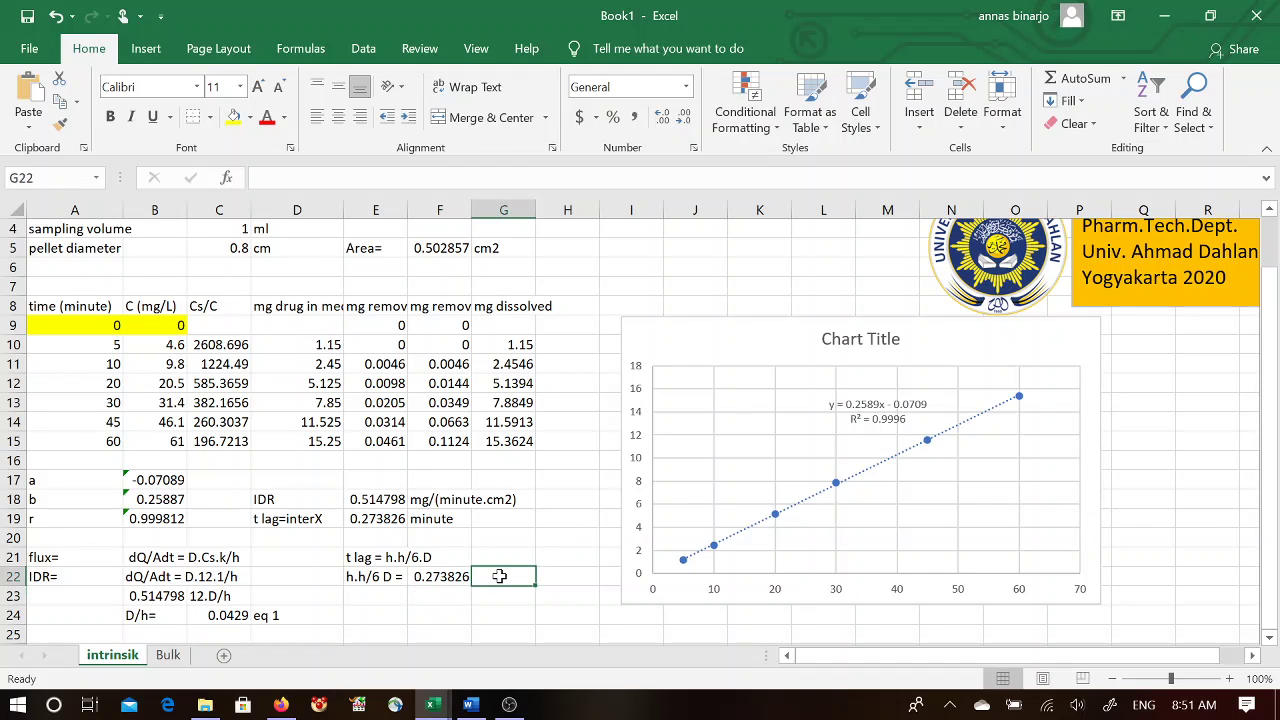
pyautogui.write('eq 2')
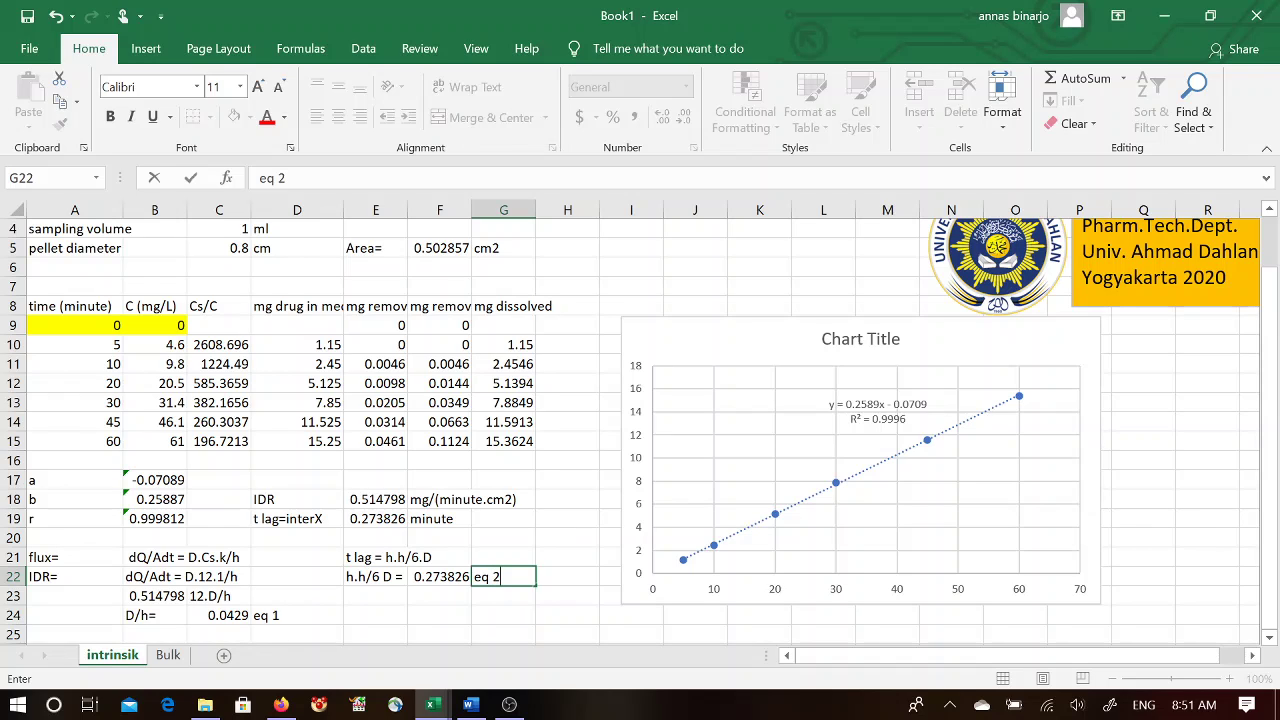
pyautogui.press('Return')
pyautogui.click(499, 577)
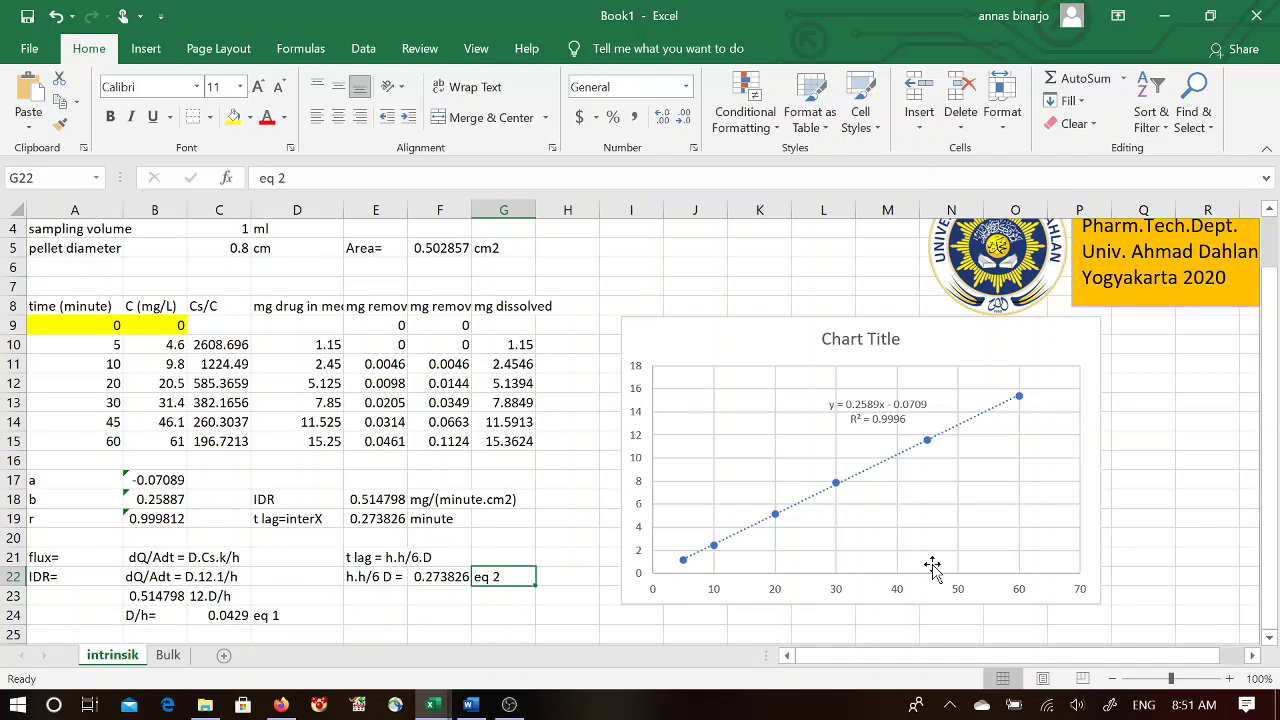
# Step: Enter "D =" in cell B25 and make C25 reference the D/h value in C24
pyautogui.doubleClick(1272, 640)
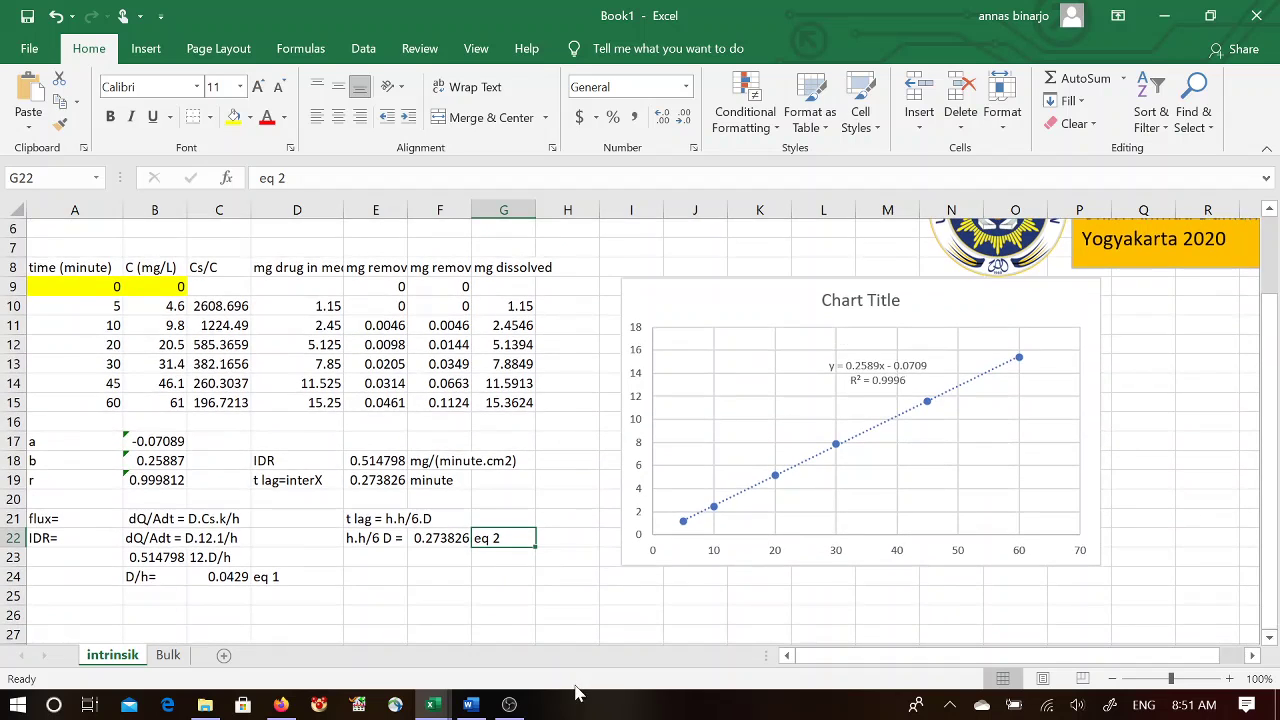
pyautogui.click(175, 599)
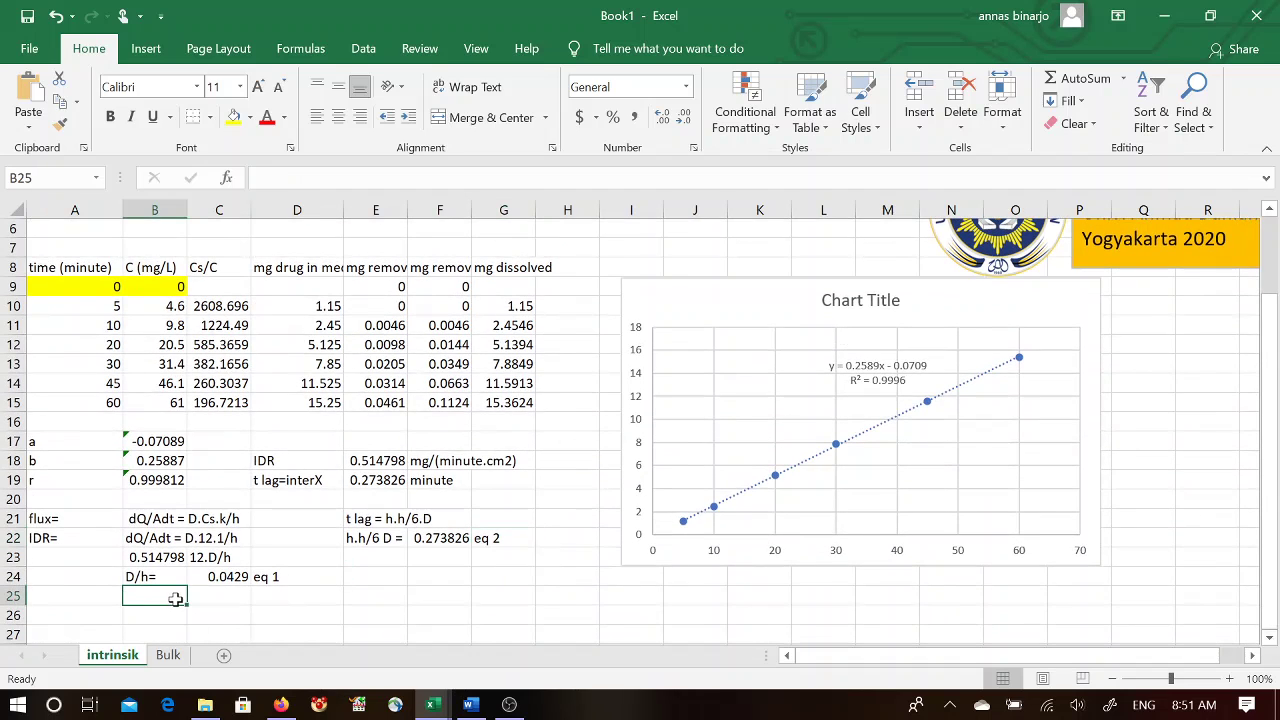
pyautogui.write('D')
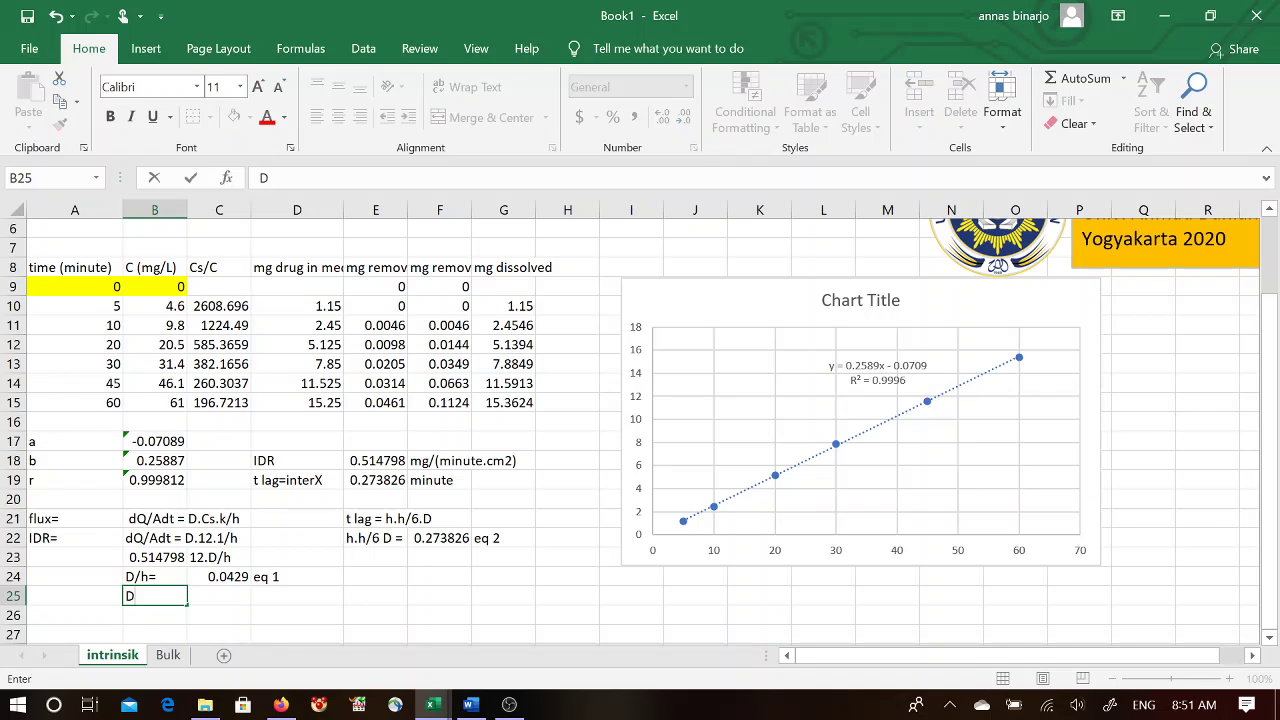
pyautogui.write(' =')
pyautogui.click(215, 596)
pyautogui.write('=')
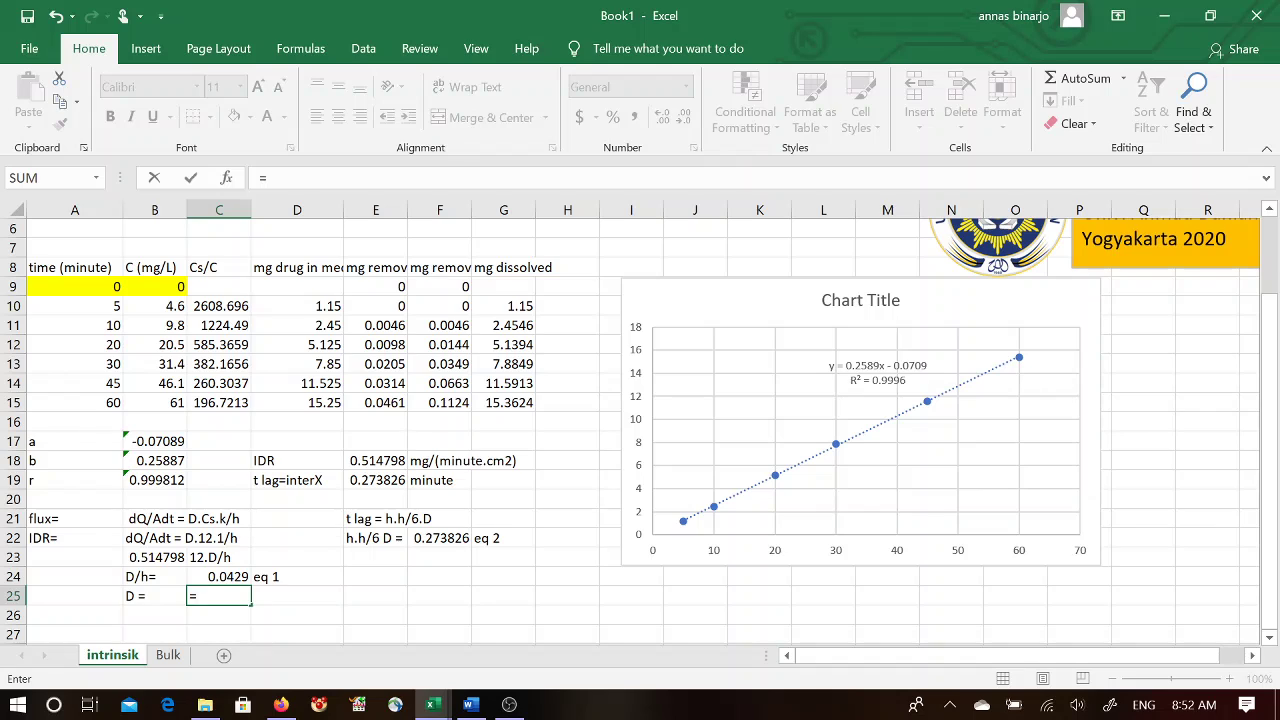
pyautogui.click(218, 577)
pyautogui.press('Return')
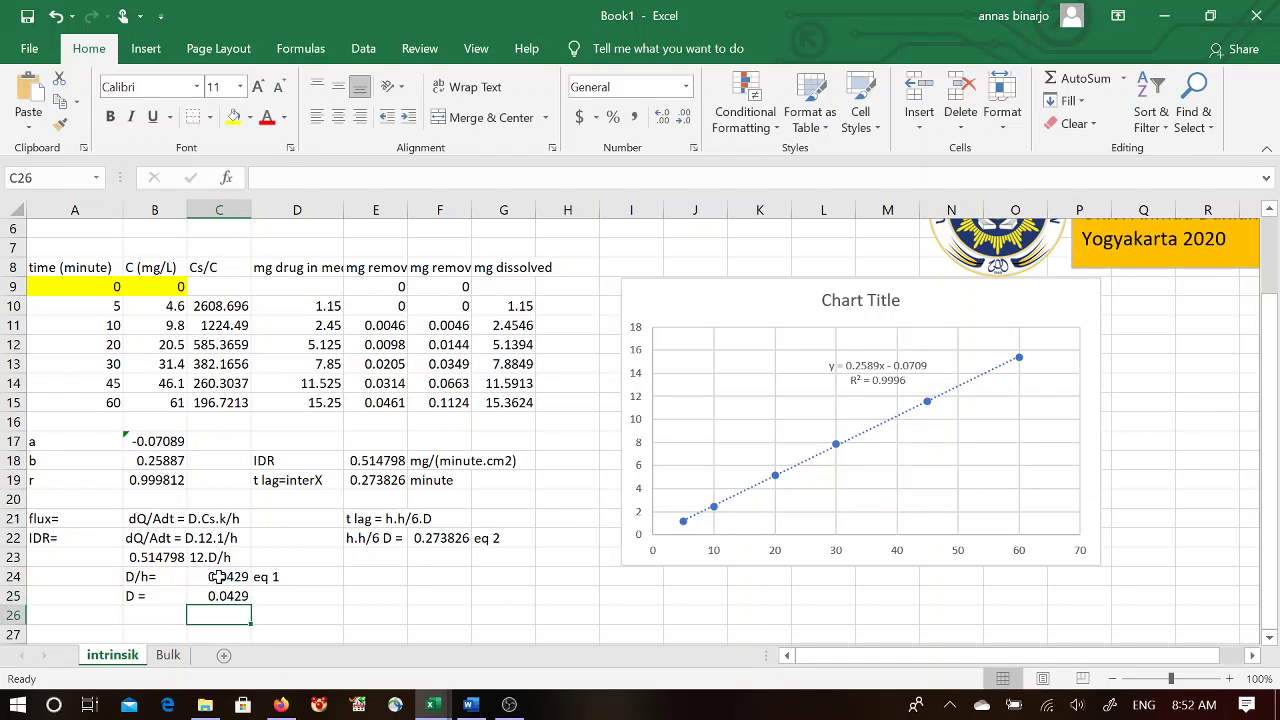
# Step: Complete the D expression by entering "h" in cell D25
pyautogui.click(265, 592)
pyautogui.write('h')
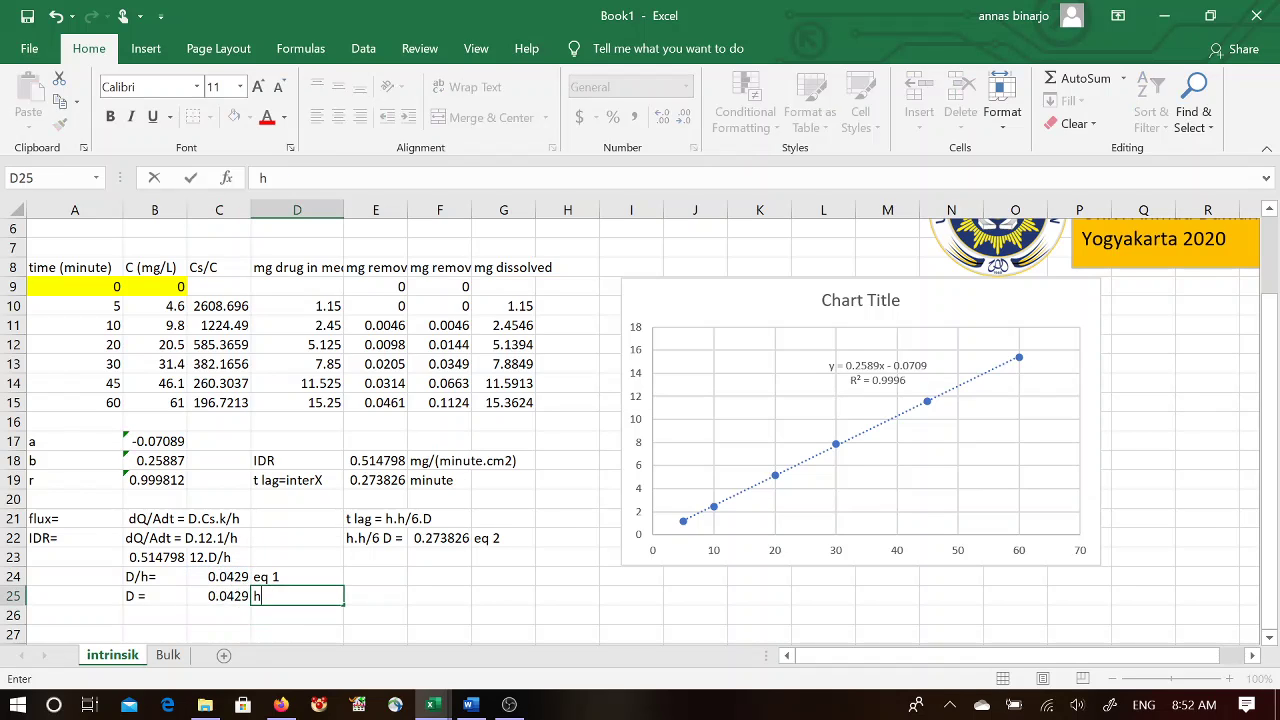
pyautogui.press('Return')
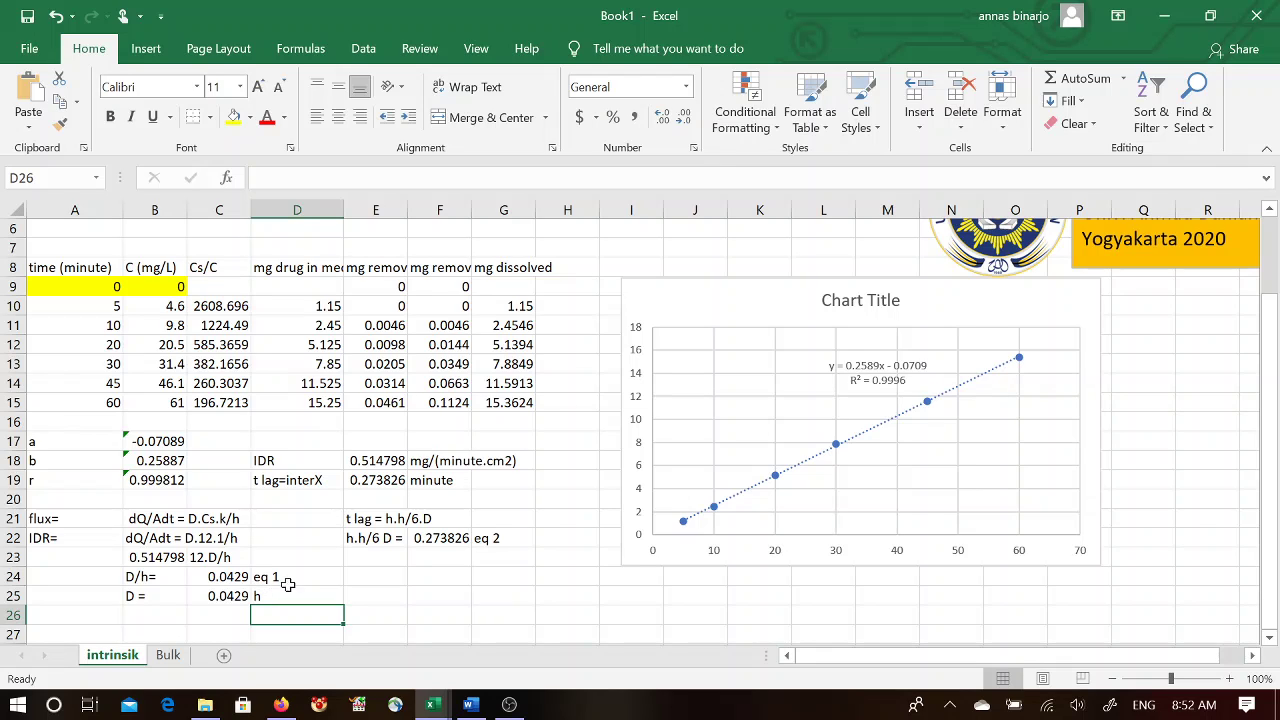
# Step: Write the substituted lag time expression "h.h/6x0.0429xh" in cell E24
pyautogui.click(369, 572)
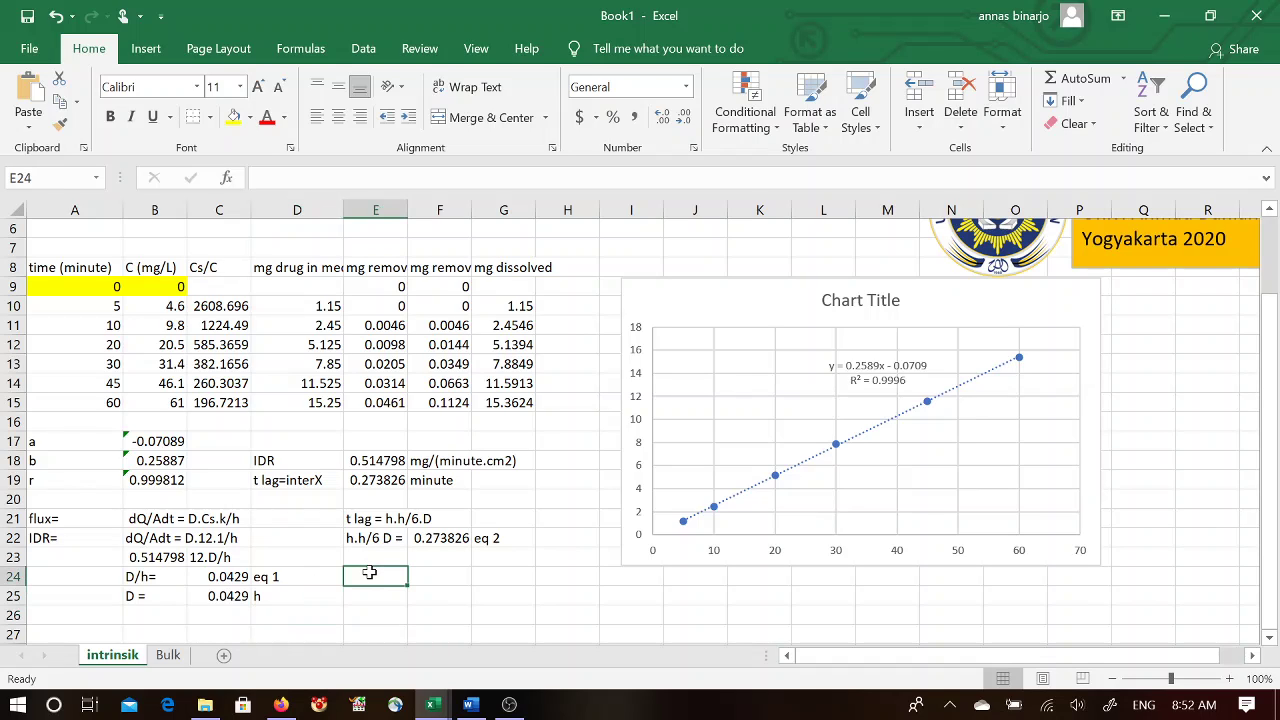
pyautogui.write('h')
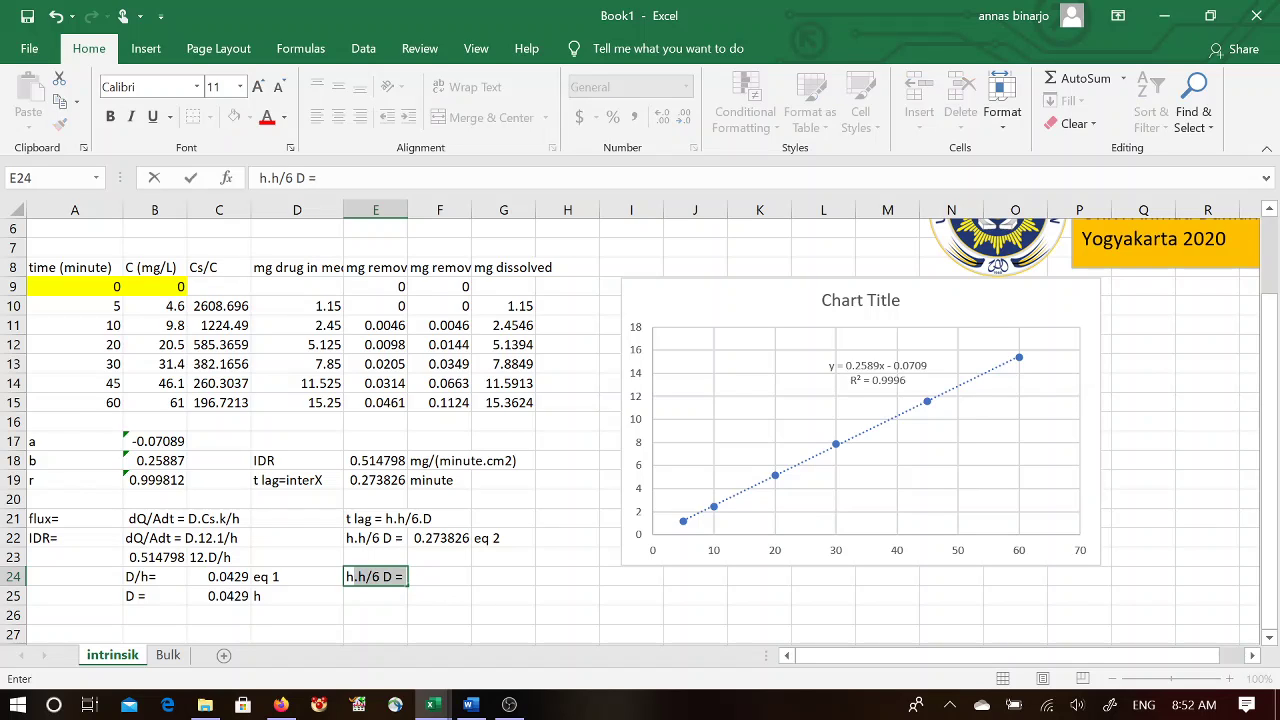
pyautogui.write('.h/g')
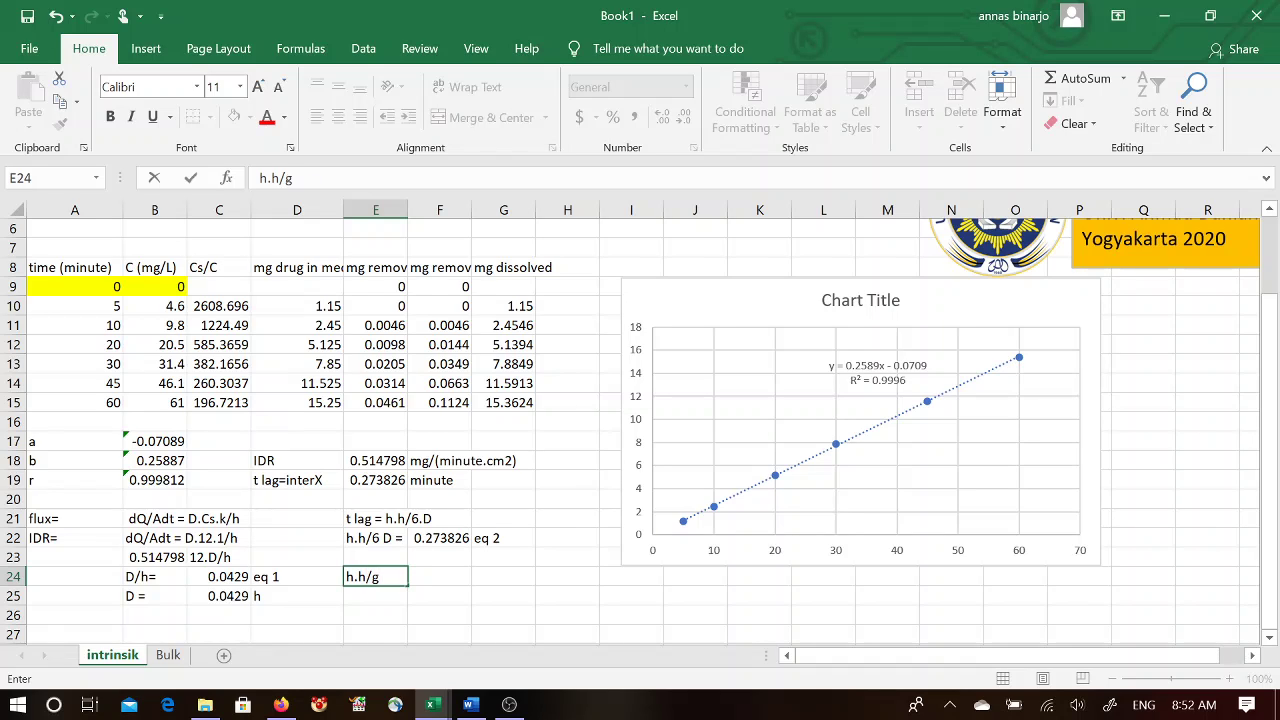
pyautogui.write('.')
pyautogui.press('BackSpace')
pyautogui.press('BackSpace')
pyautogui.write('6')
pyautogui.write('.0')
pyautogui.press('BackSpace')
pyautogui.press('BackSpace')
pyautogui.write('x0.0429')
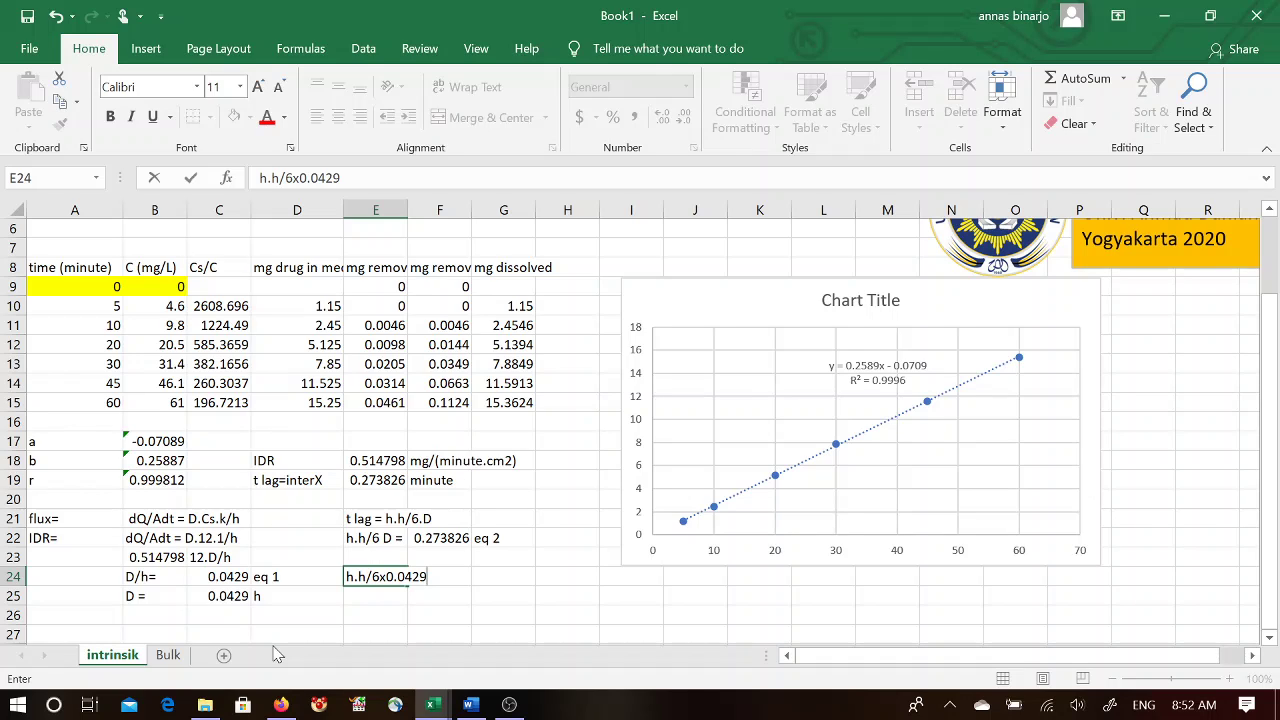
pyautogui.write('xh')
pyautogui.press('Return')
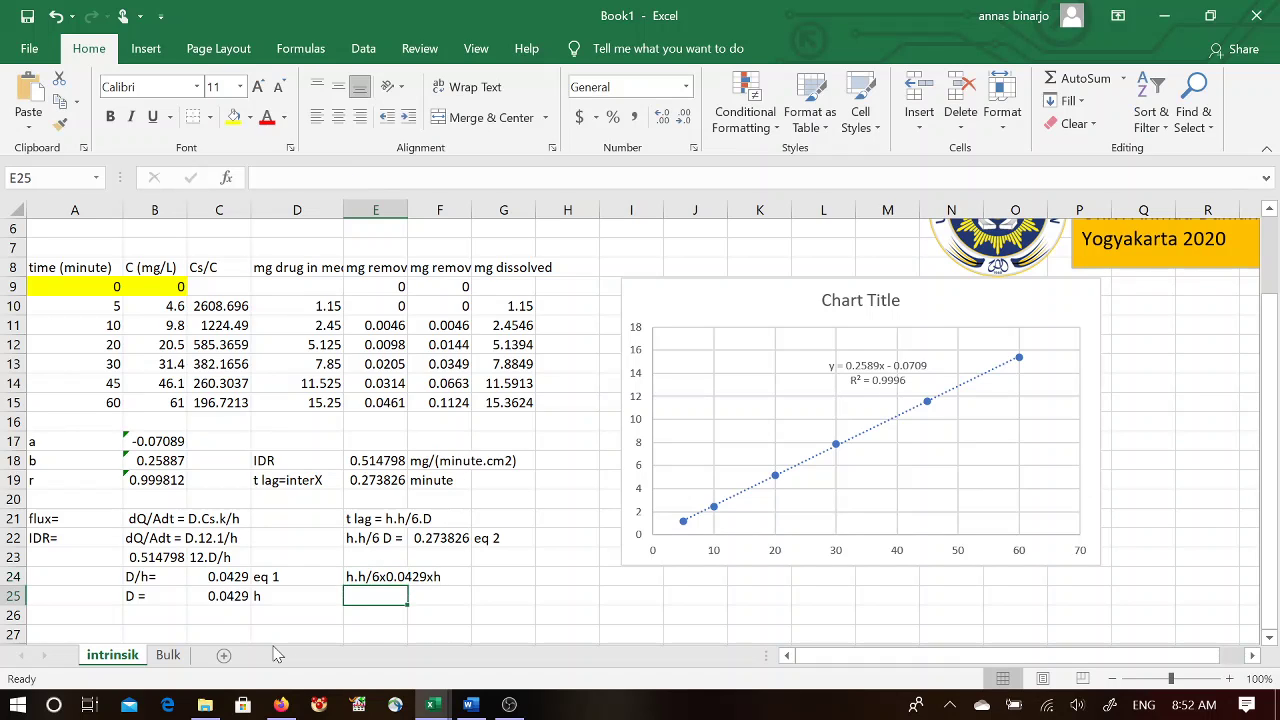
# Step: Append " =" to the end of the substituted expression in cell E24
pyautogui.click(452, 575)
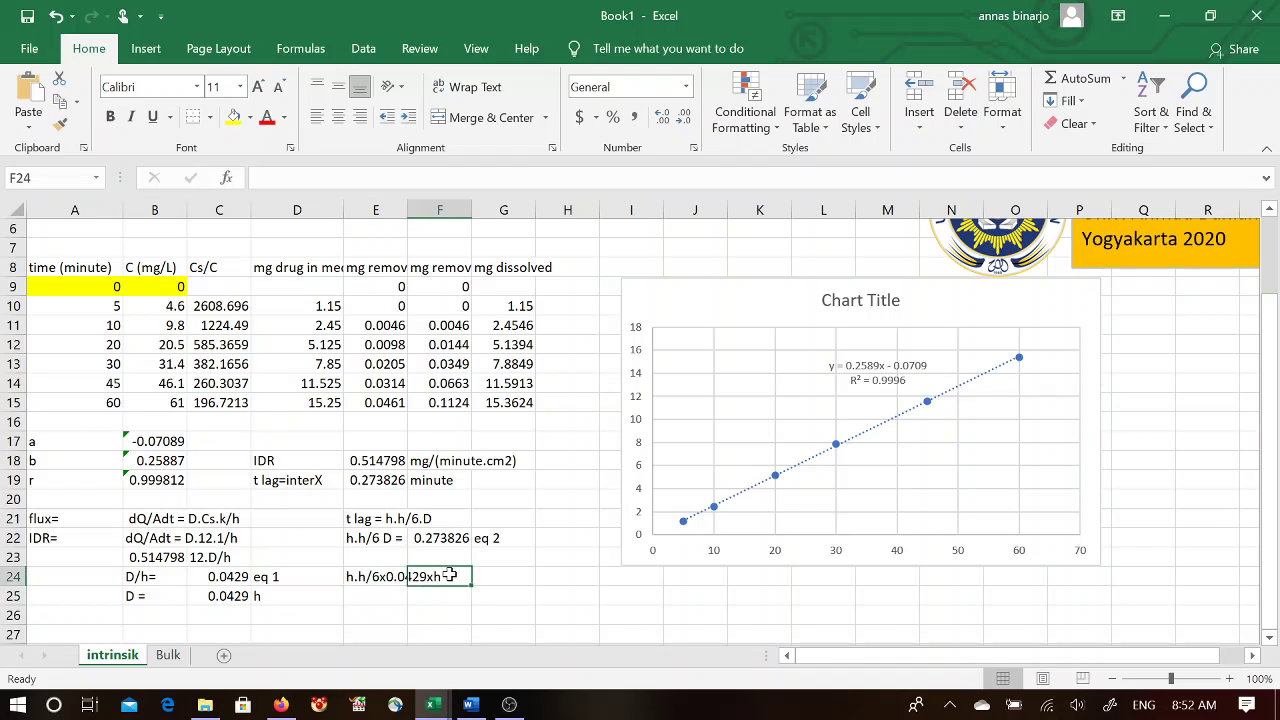
pyautogui.click(372, 576)
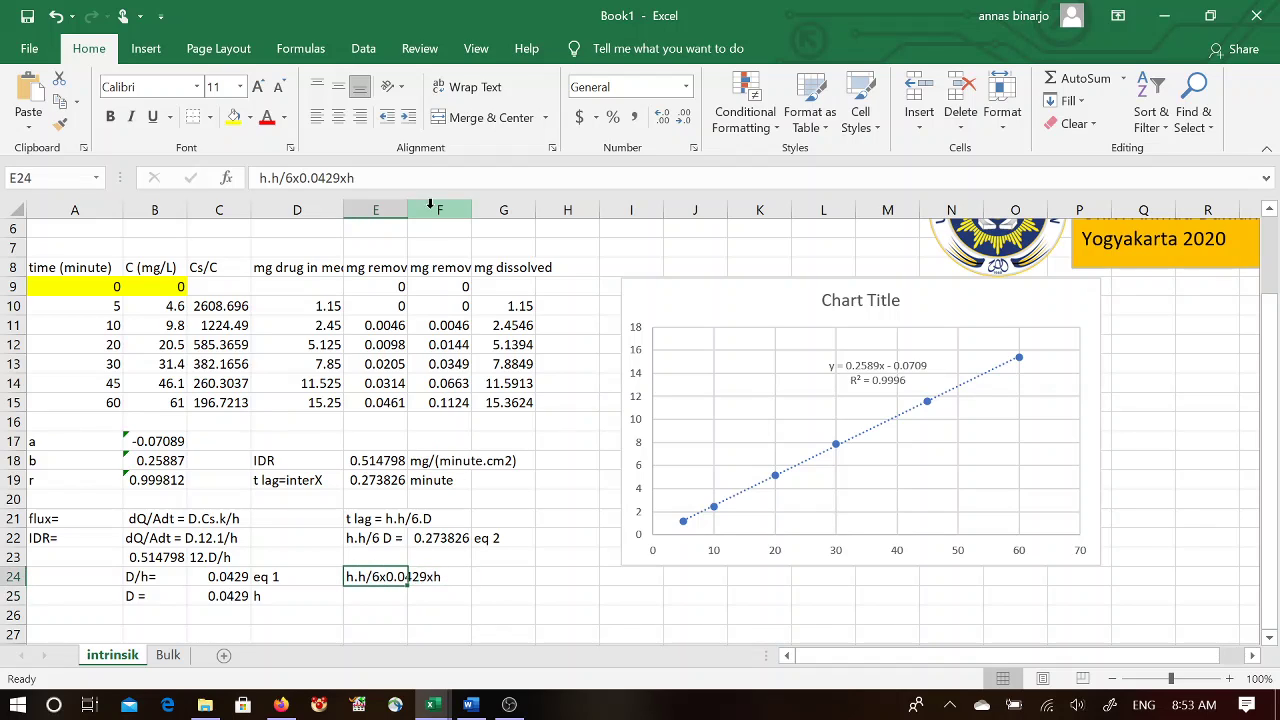
pyautogui.press('F2')
pyautogui.write('=')
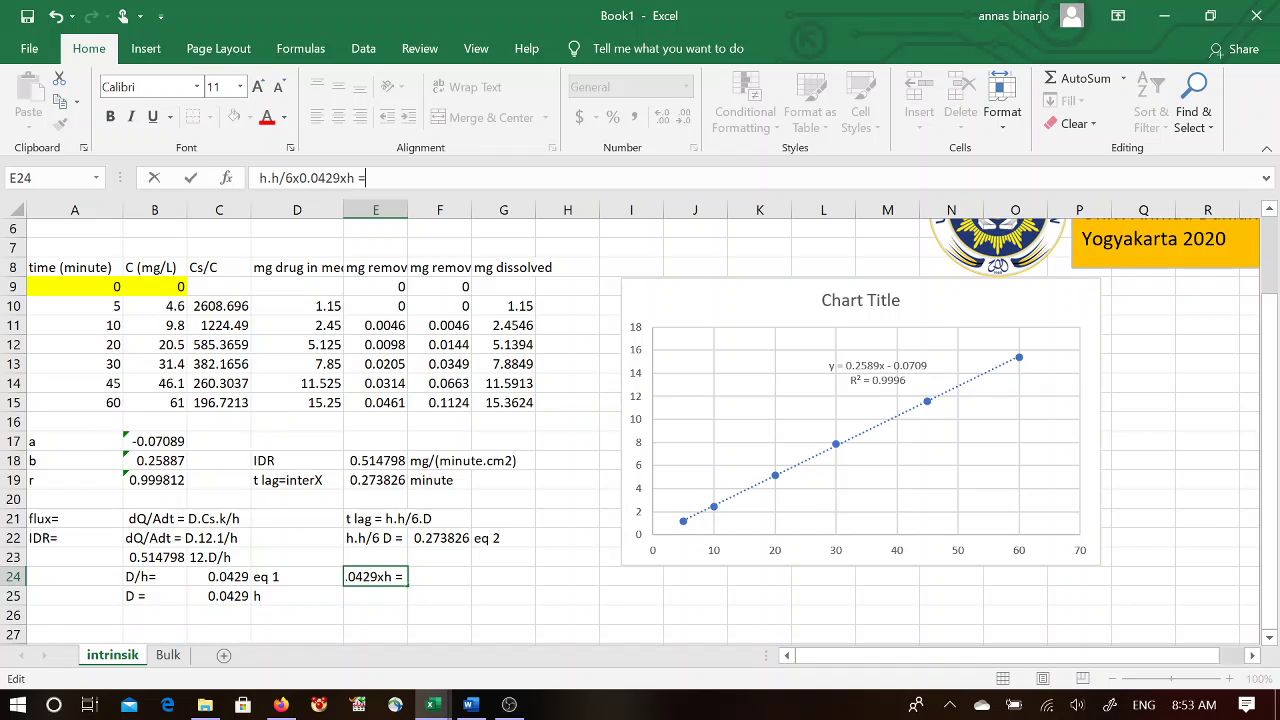
pyautogui.press('Return')
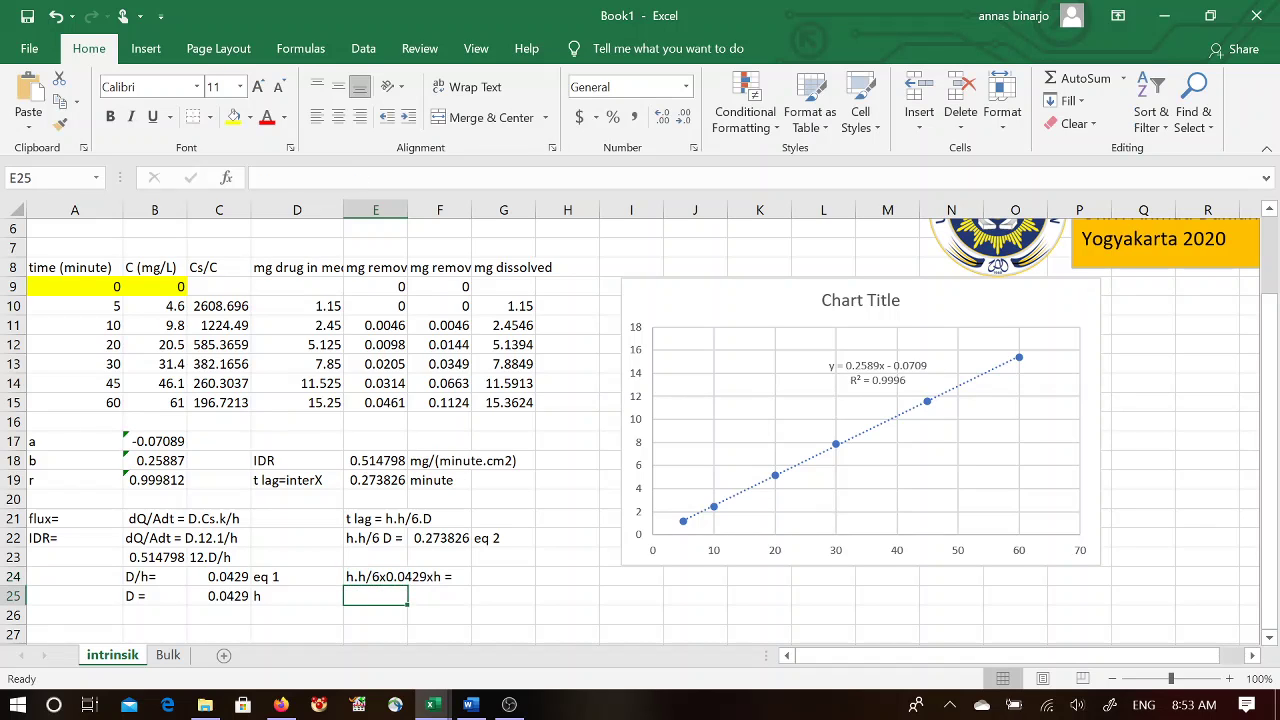
# Step: Make cell G24 reference the eq 2 value in F22
pyautogui.click(513, 583)
pyautogui.write('=')
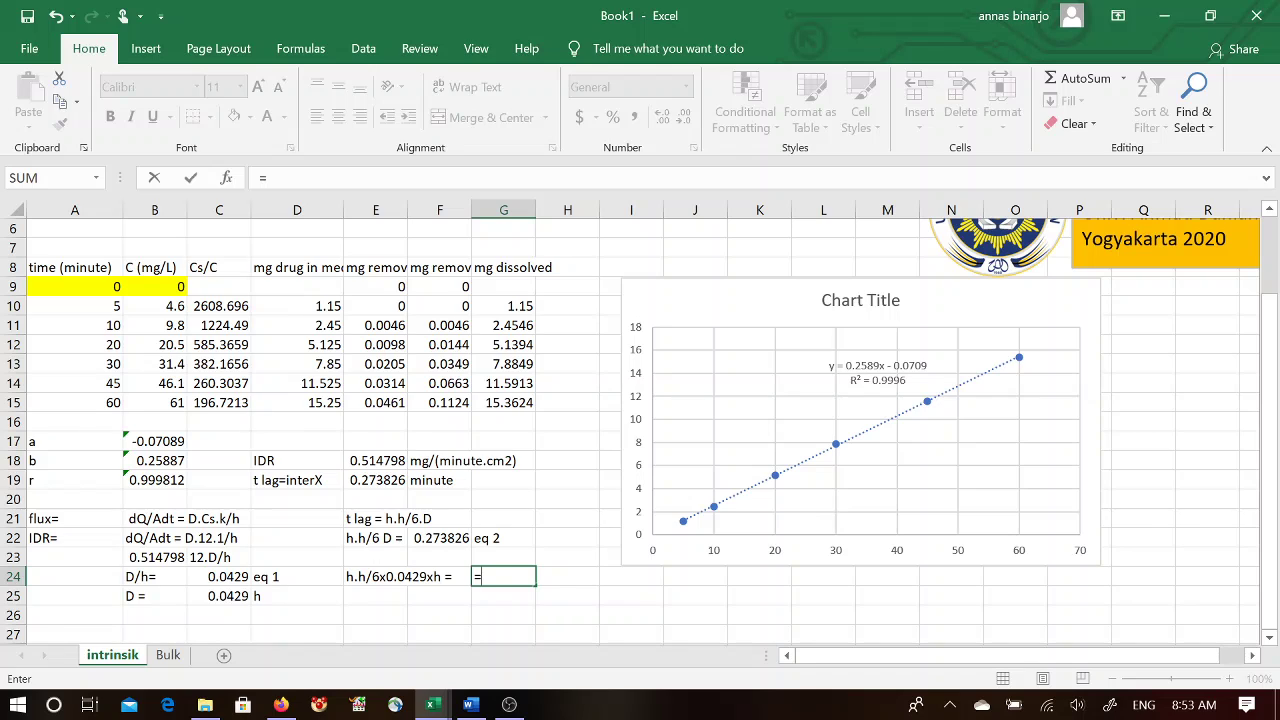
pyautogui.click(446, 538)
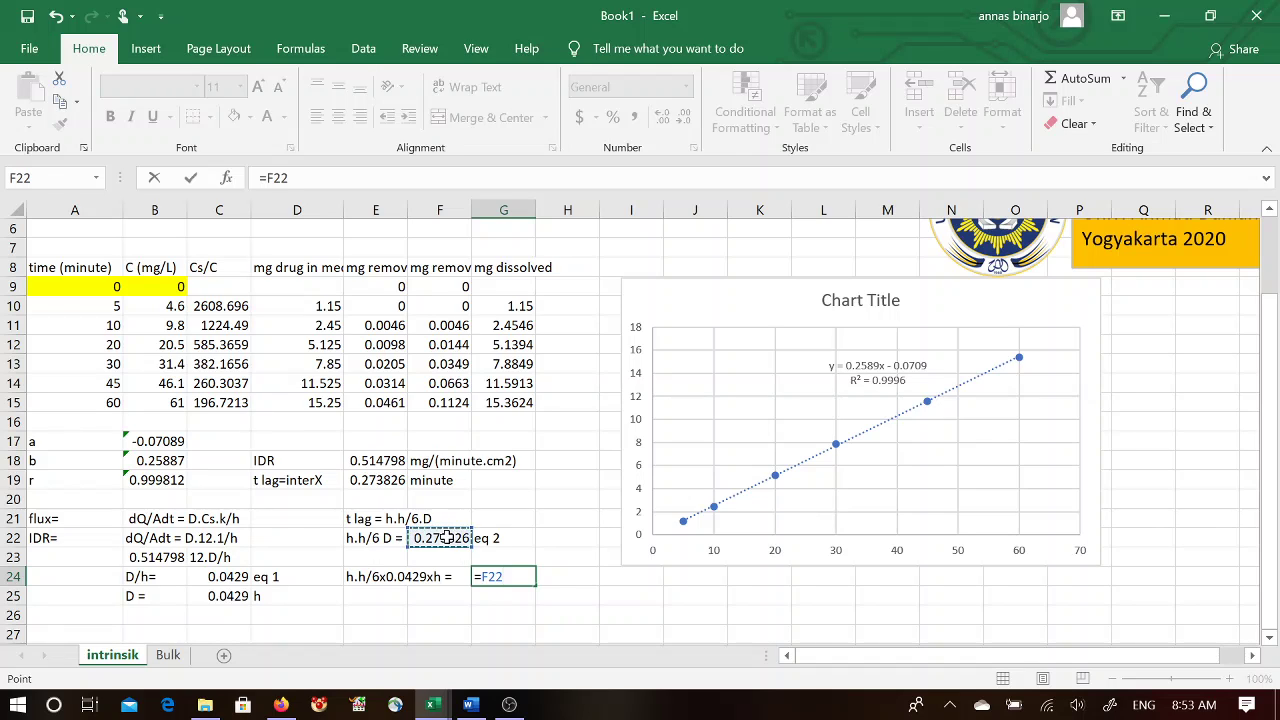
pyautogui.press('Return')
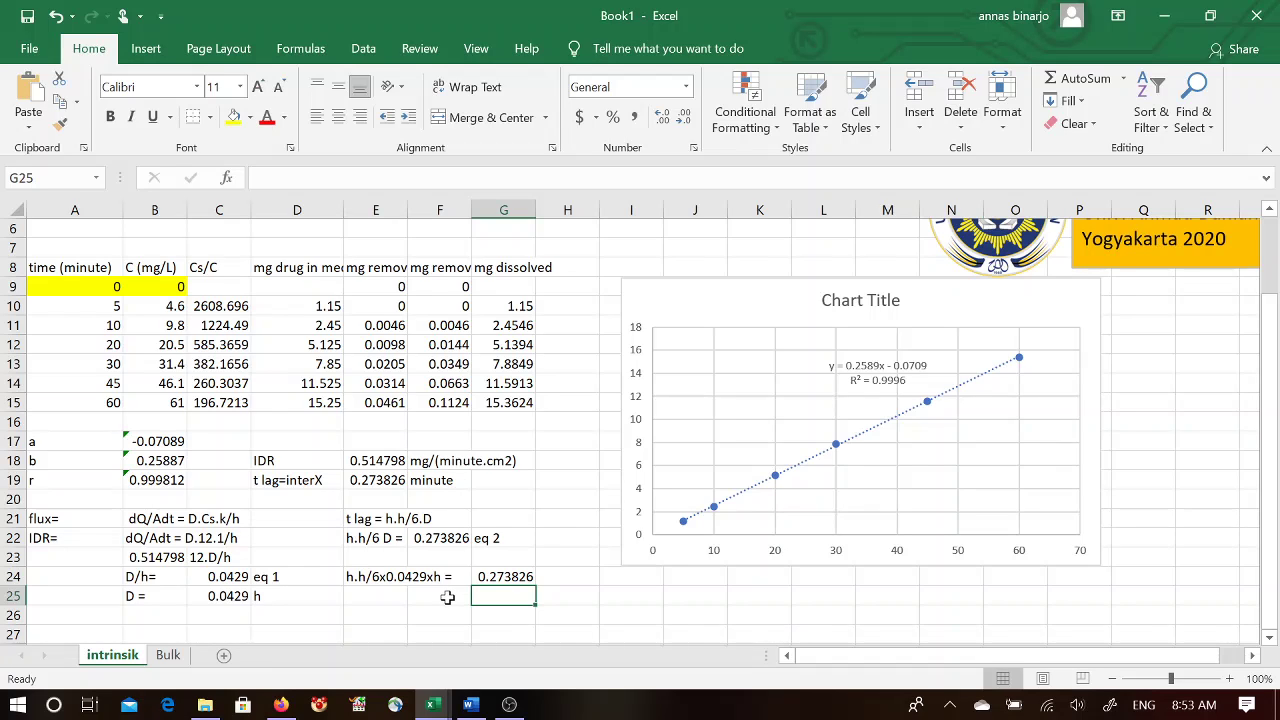
# Step: Start the simplified lag time equation with "h/" in cell E25
pyautogui.click(388, 598)
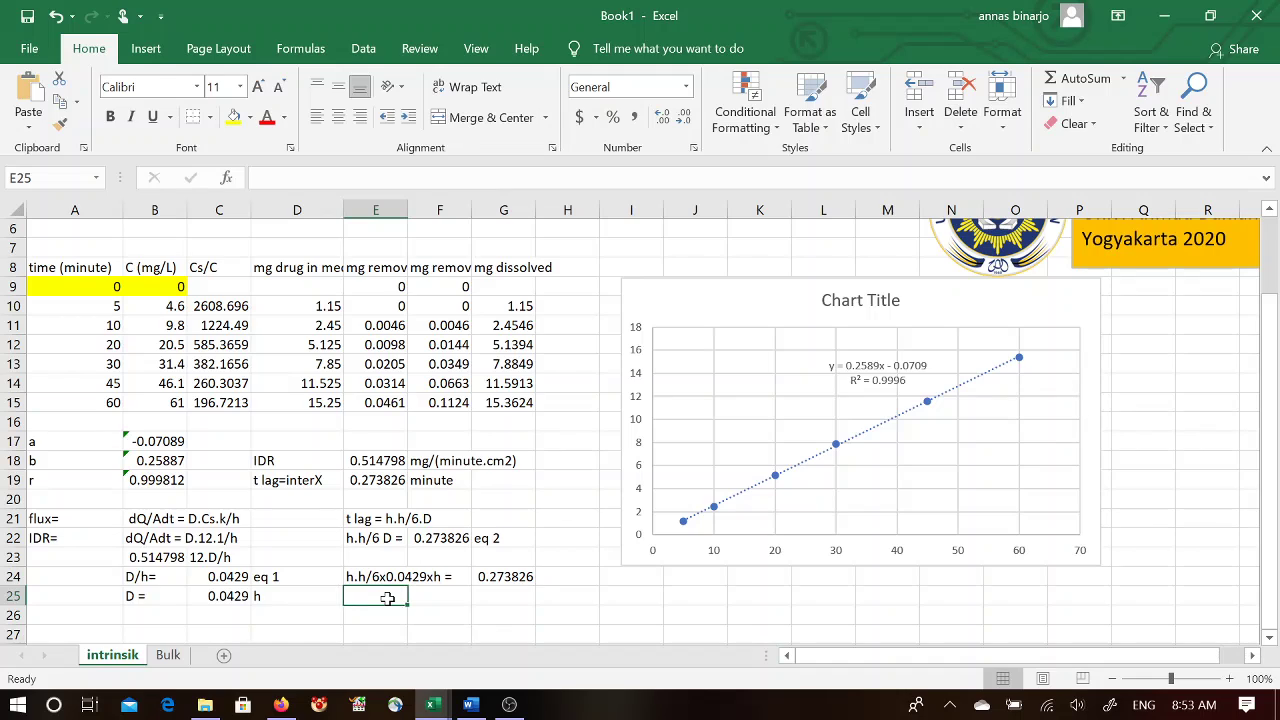
pyautogui.write('h')
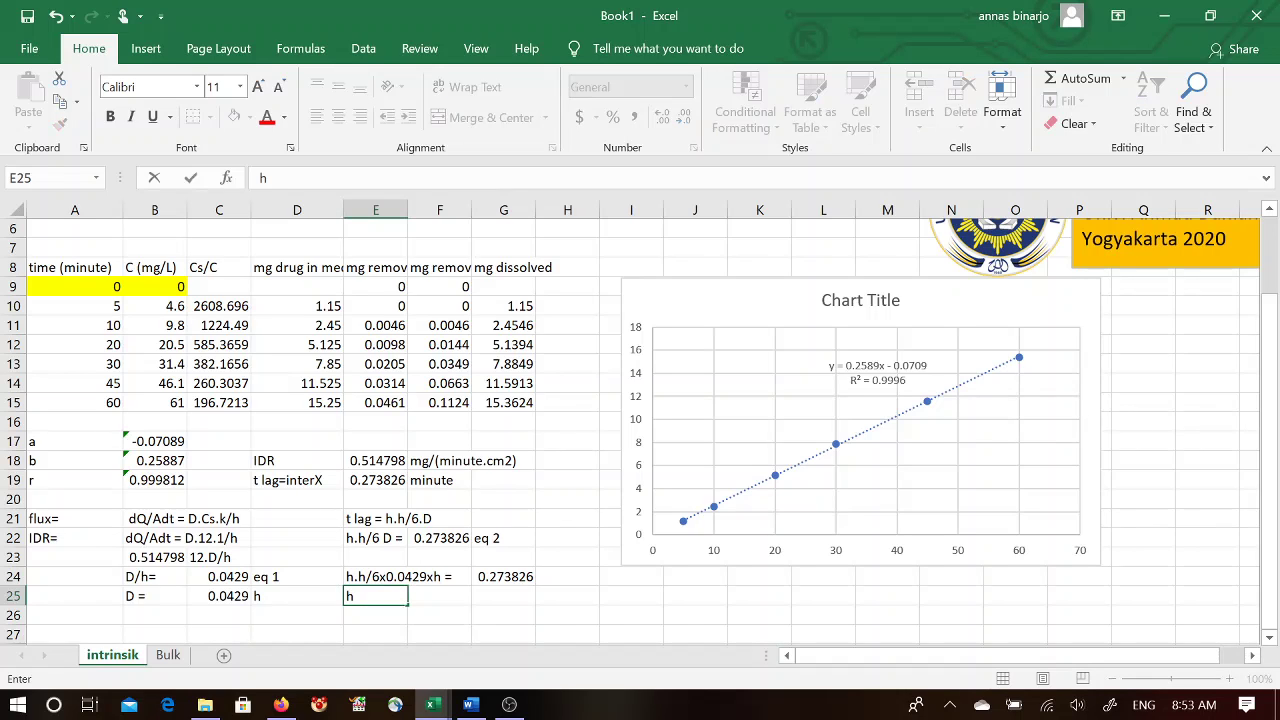
pyautogui.write('/')
# Step: Calculate the denominator in cell E27 with the formula =6*C25
pyautogui.click(400, 634)
pyautogui.write('=')
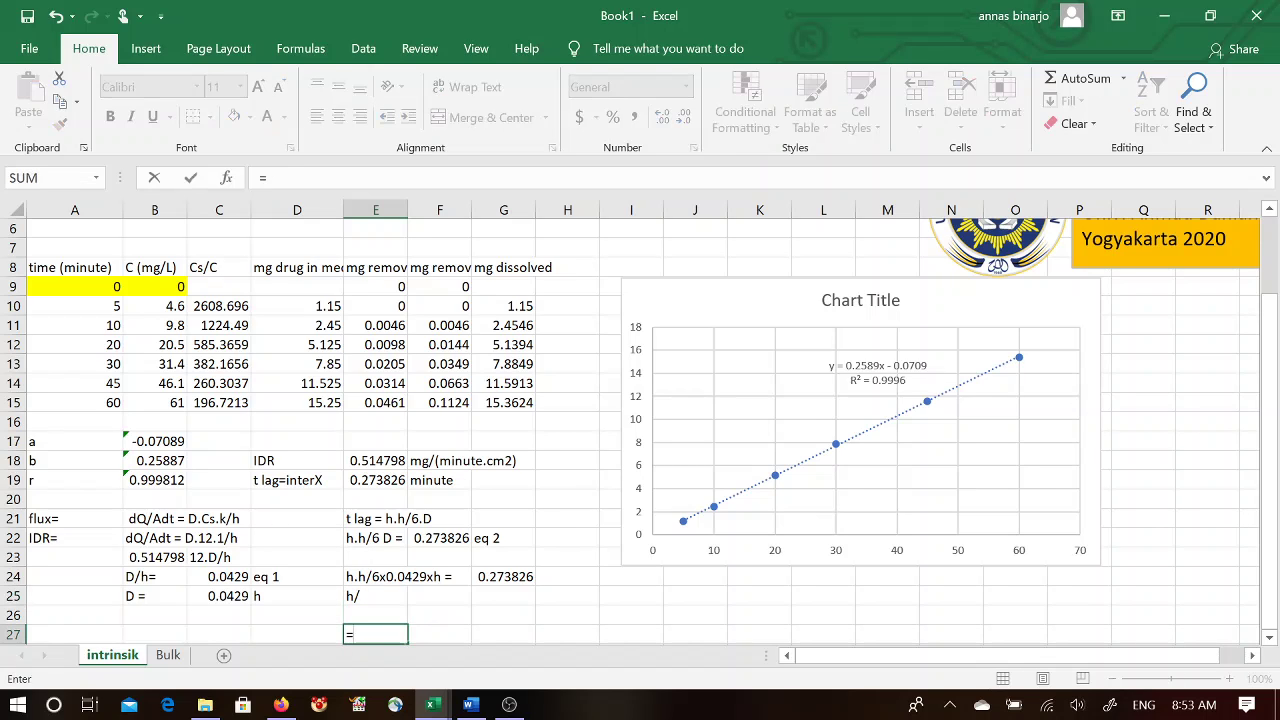
pyautogui.write('6*')
pyautogui.click(228, 596)
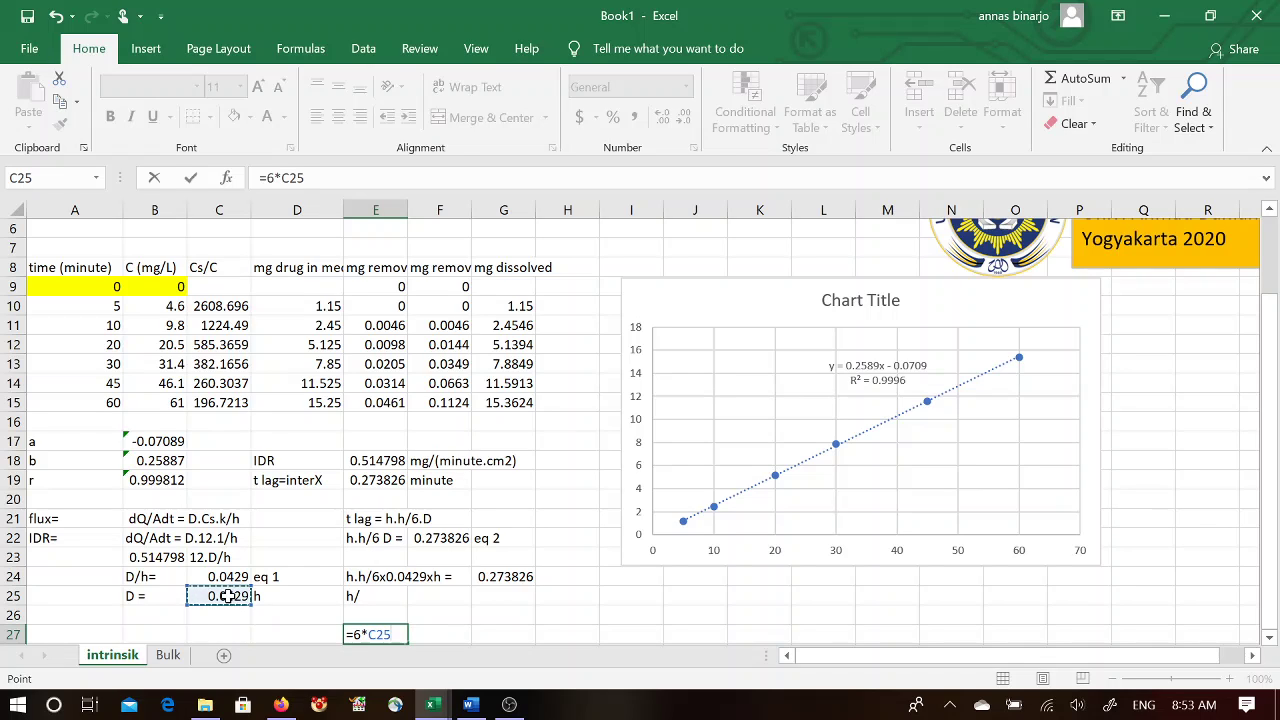
pyautogui.press('Return')
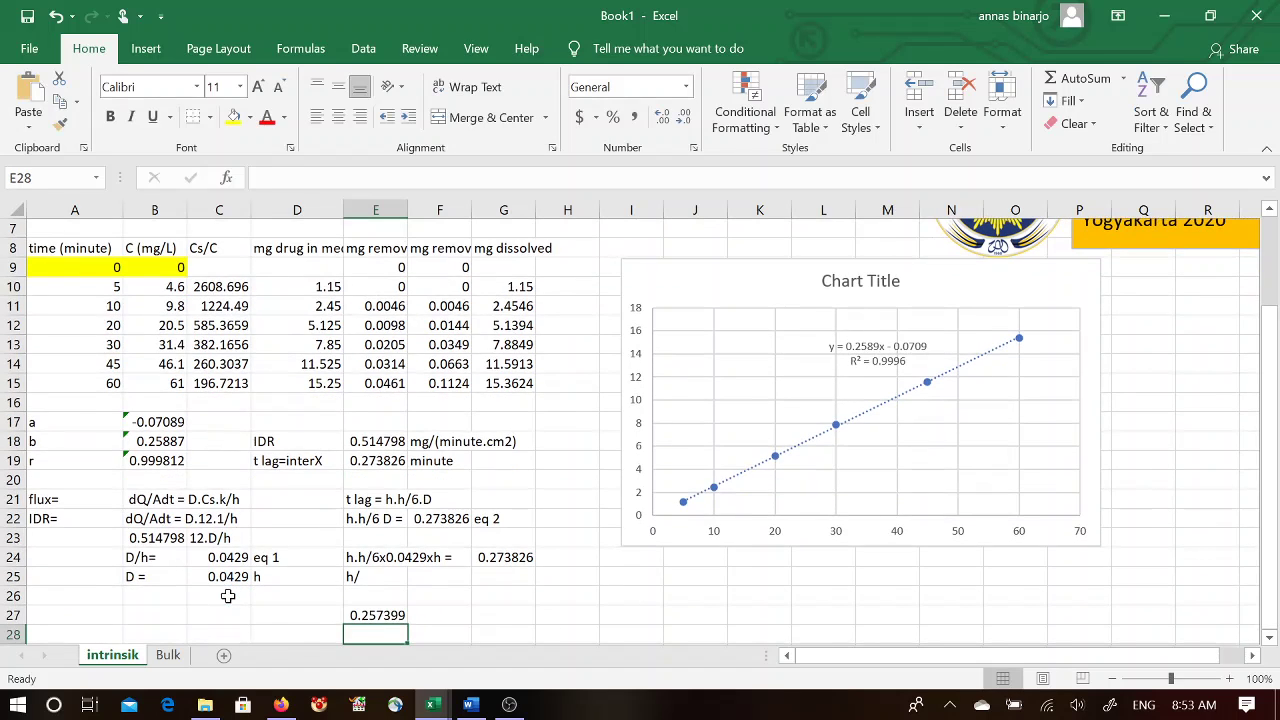
# Step: Complete the expression in cell E25 so it reads "h/0.257 ="
pyautogui.click(380, 576)
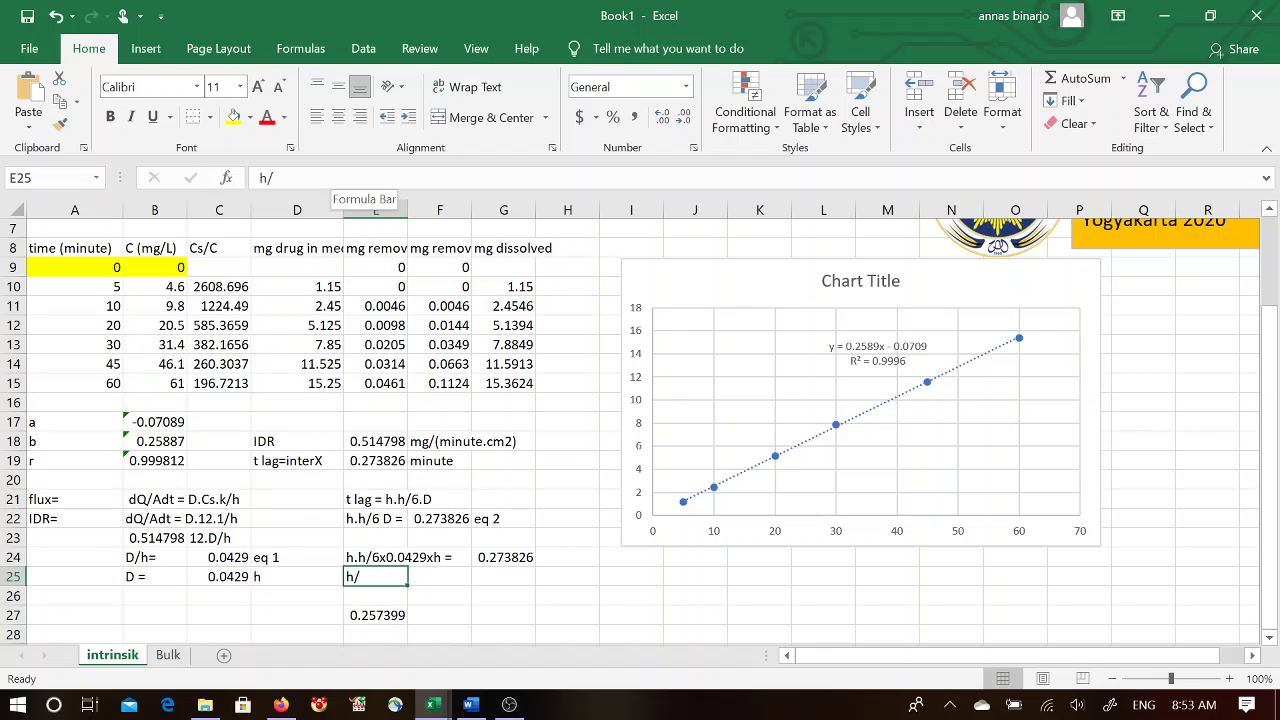
pyautogui.click(350, 178)
pyautogui.click(350, 178)
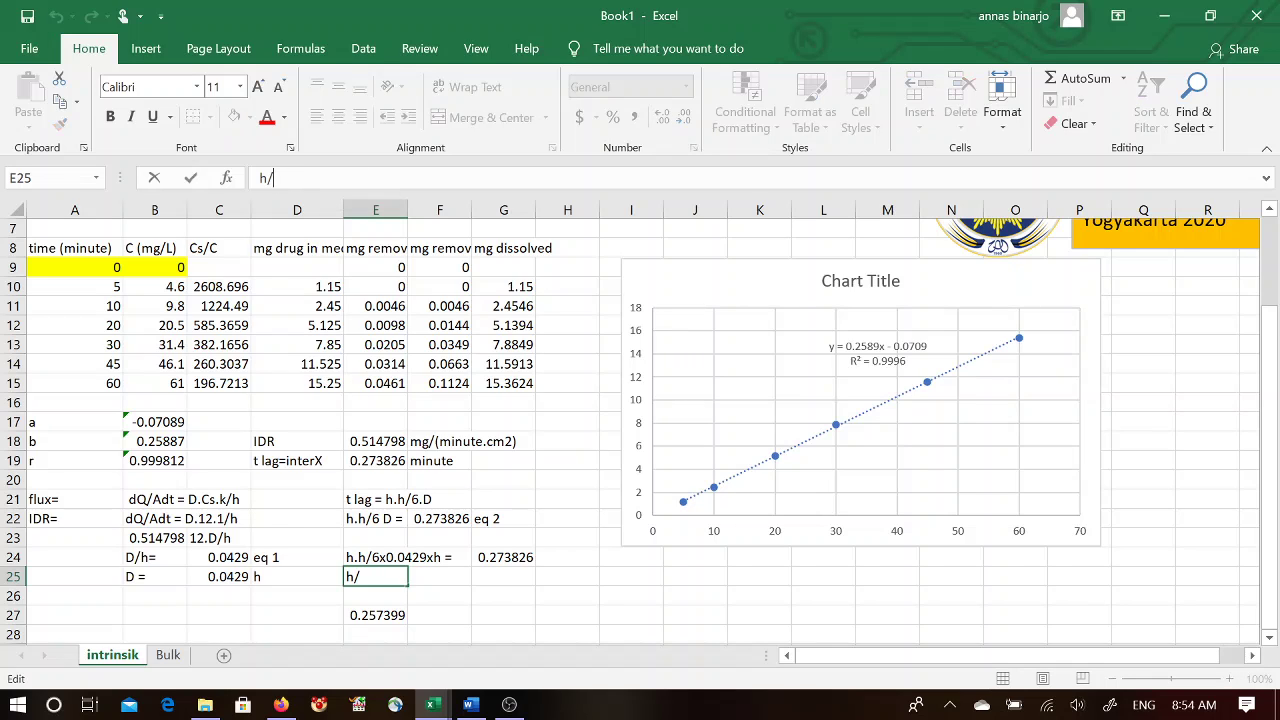
pyautogui.write('0.257')
pyautogui.write('=')
# Step: Make cell F25 reference the lag time value in G24
pyautogui.click(462, 578)
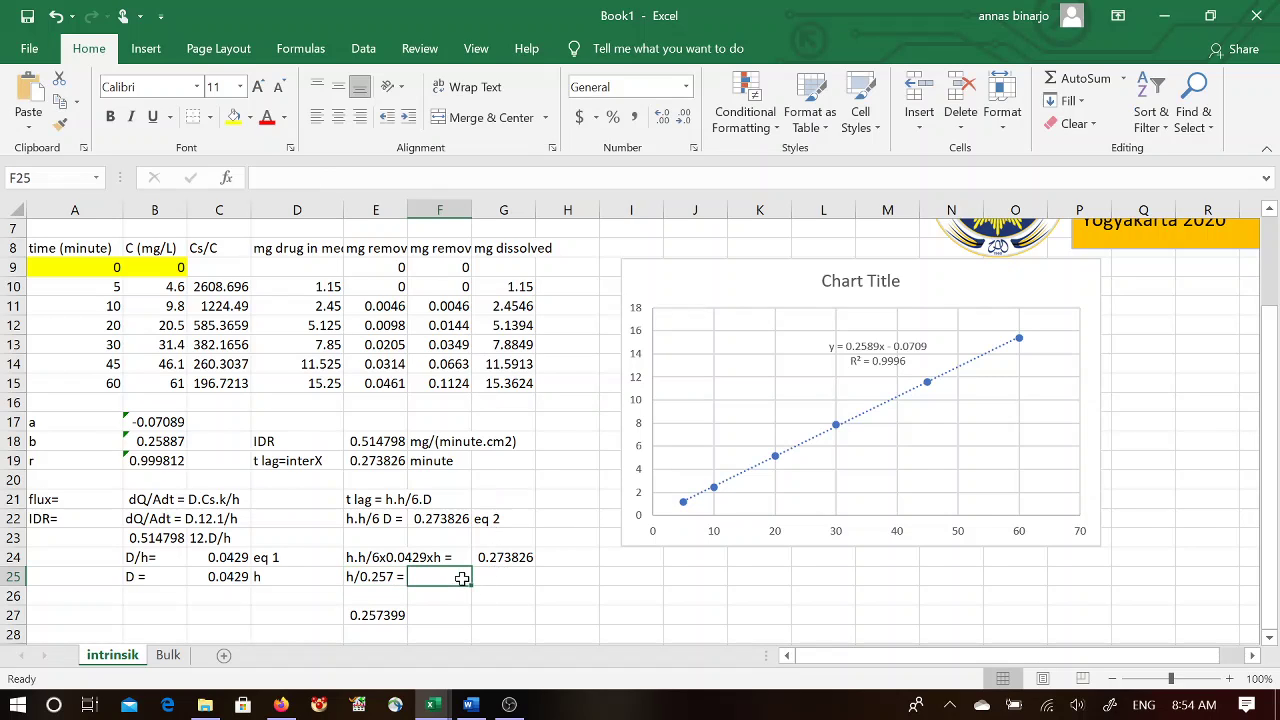
pyautogui.write('=')
pyautogui.click(505, 557)
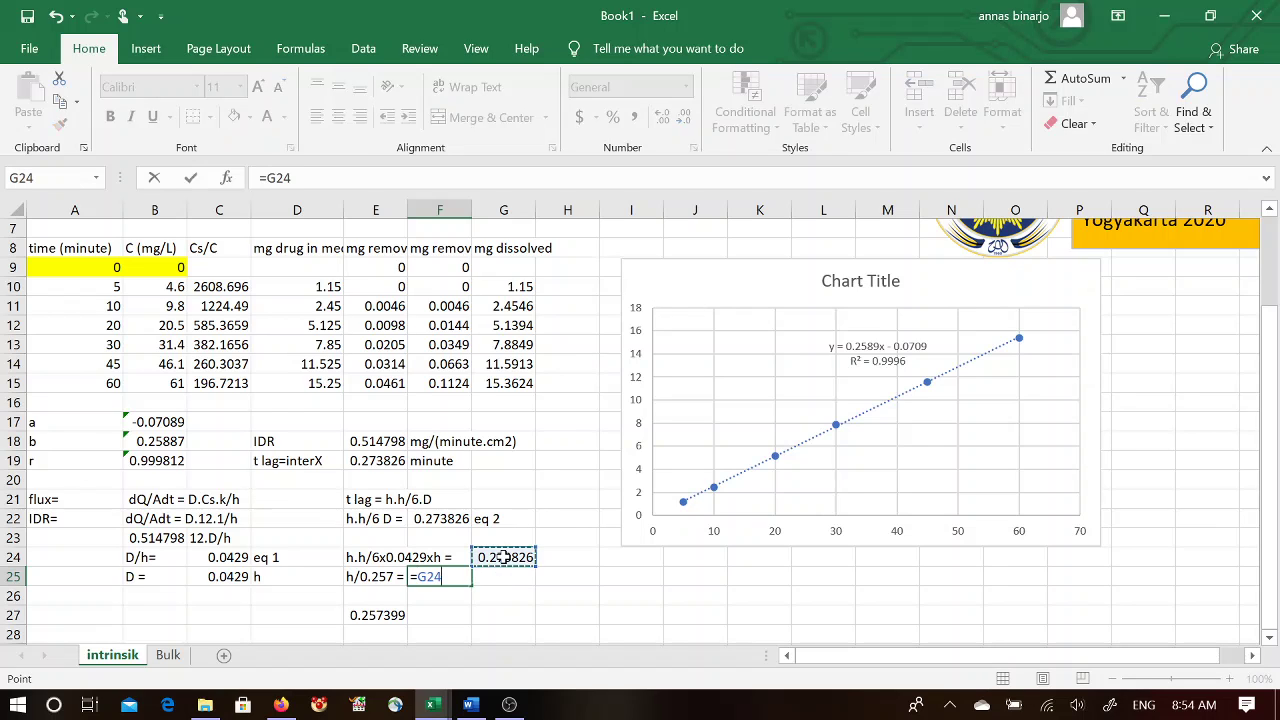
pyautogui.press('Return')
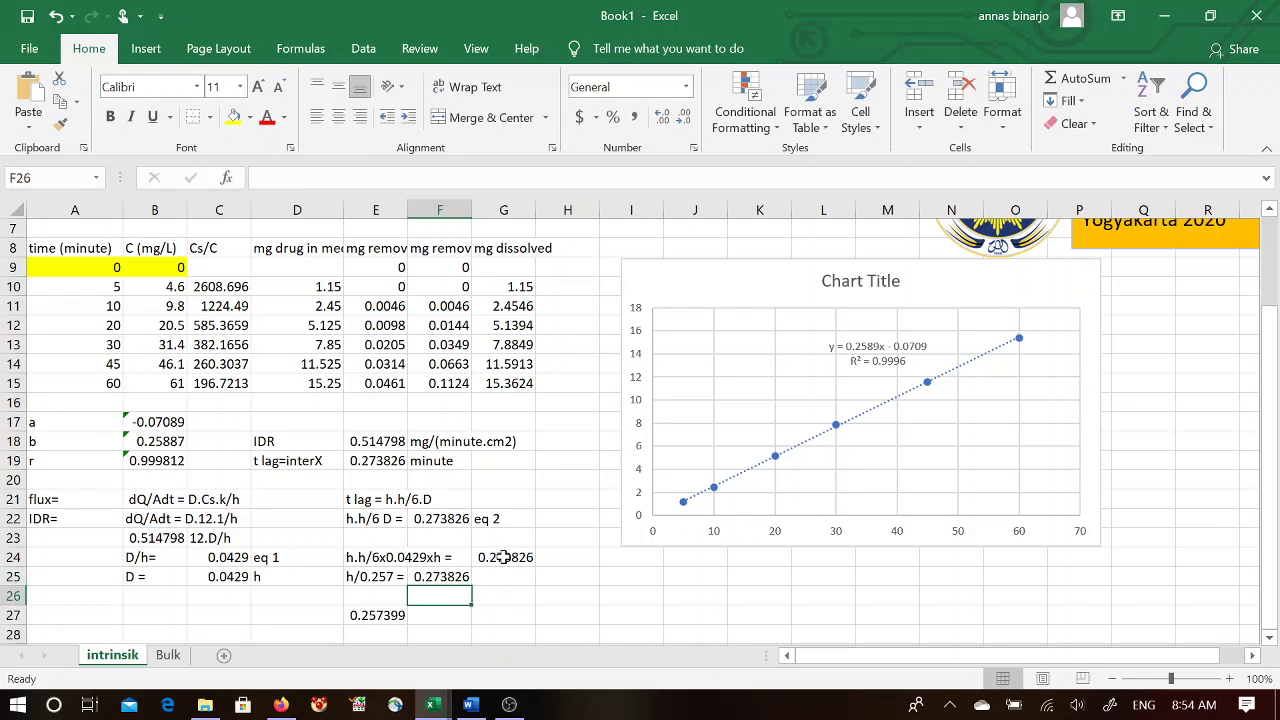
# Step: Label cell E26 "h =" and calculate h in F26 with the formula =F25*E27
pyautogui.click(384, 596)
pyautogui.write('h')
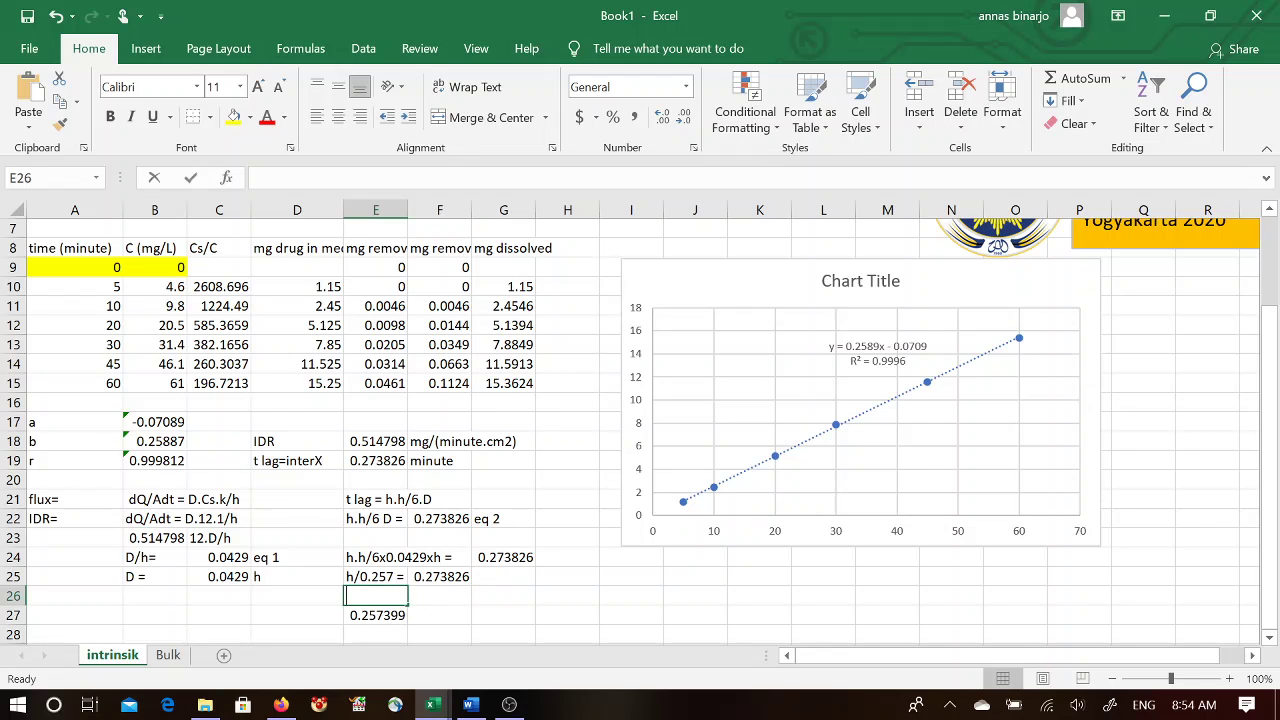
pyautogui.write(' =')
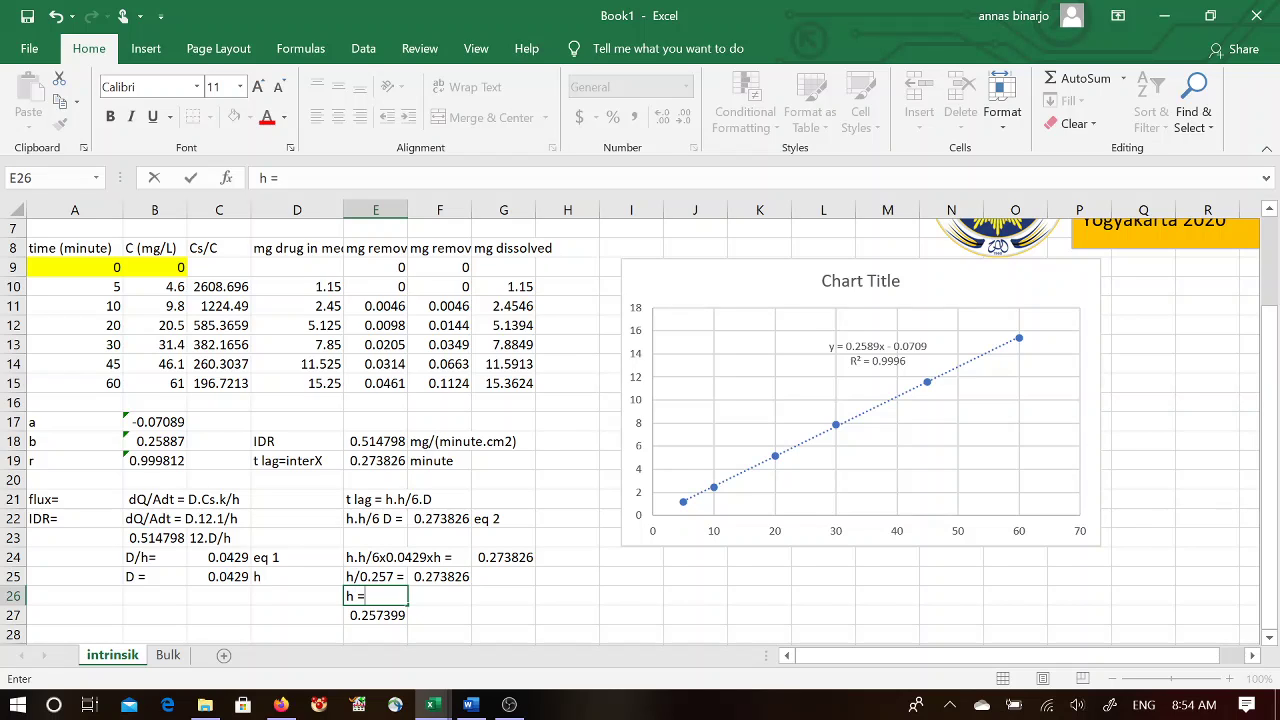
pyautogui.click(433, 596)
pyautogui.write('=')
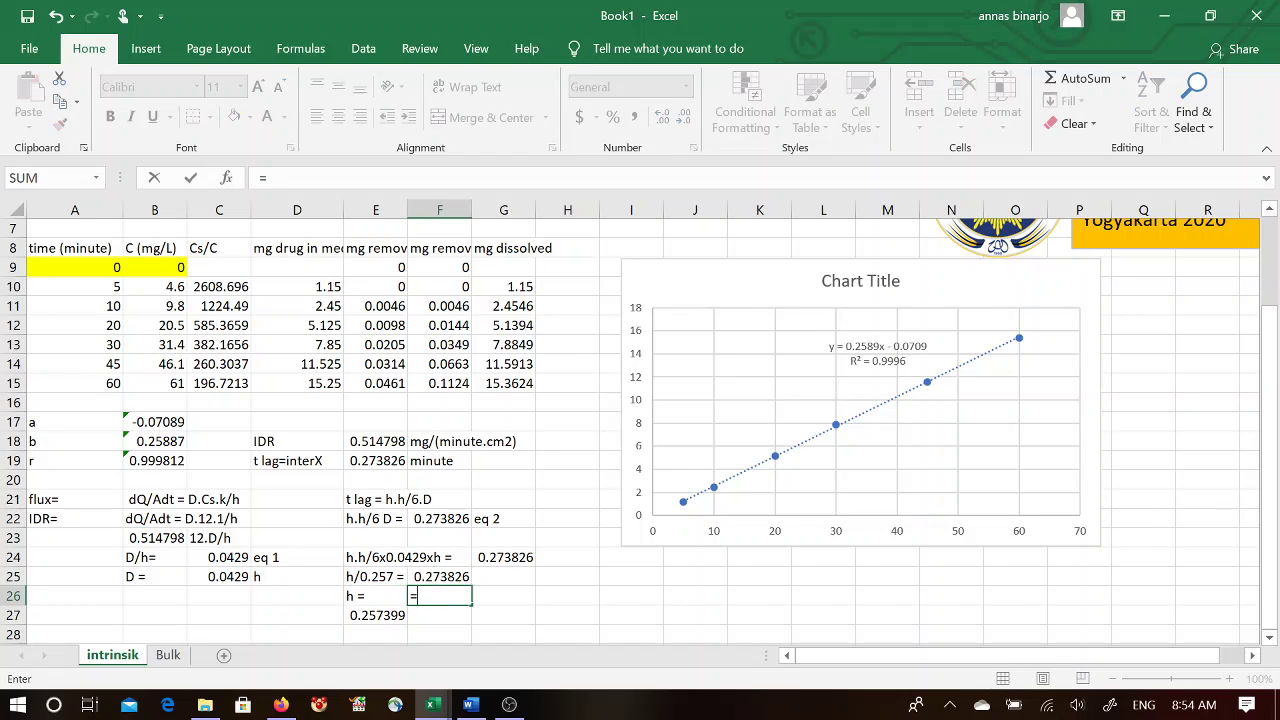
pyautogui.click(443, 578)
pyautogui.write('*')
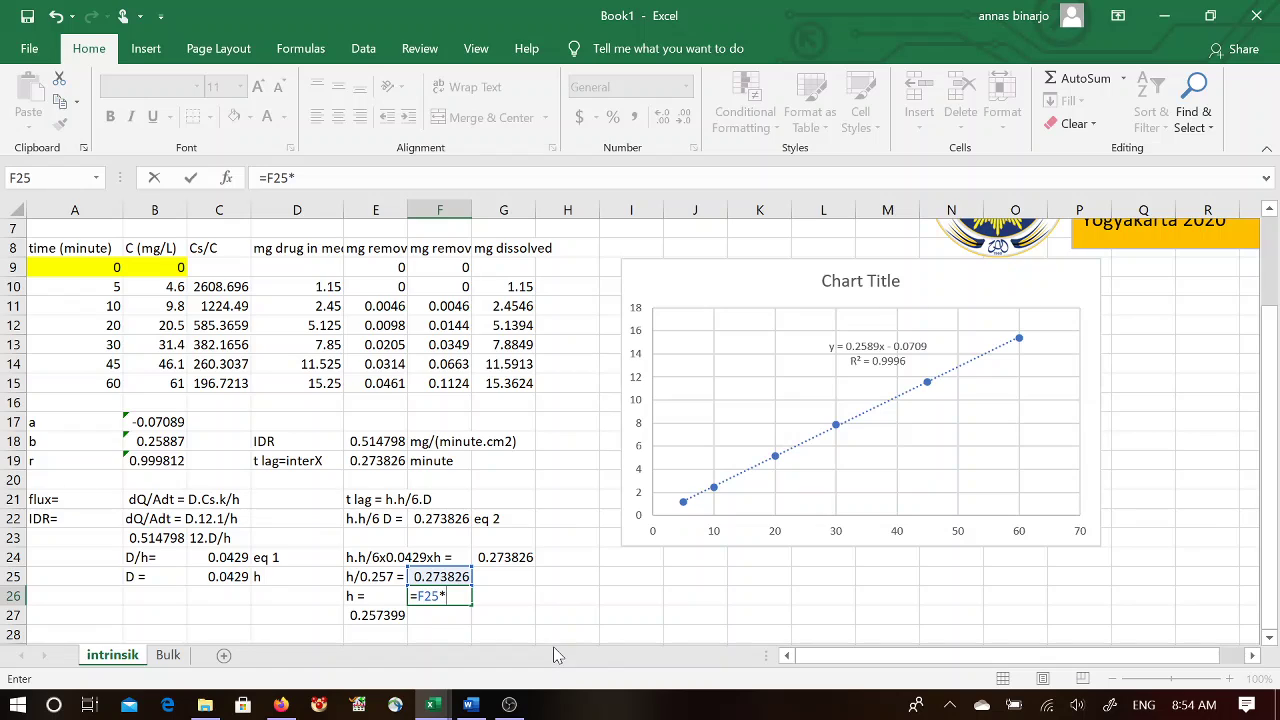
pyautogui.click(390, 615)
pyautogui.press('Return')
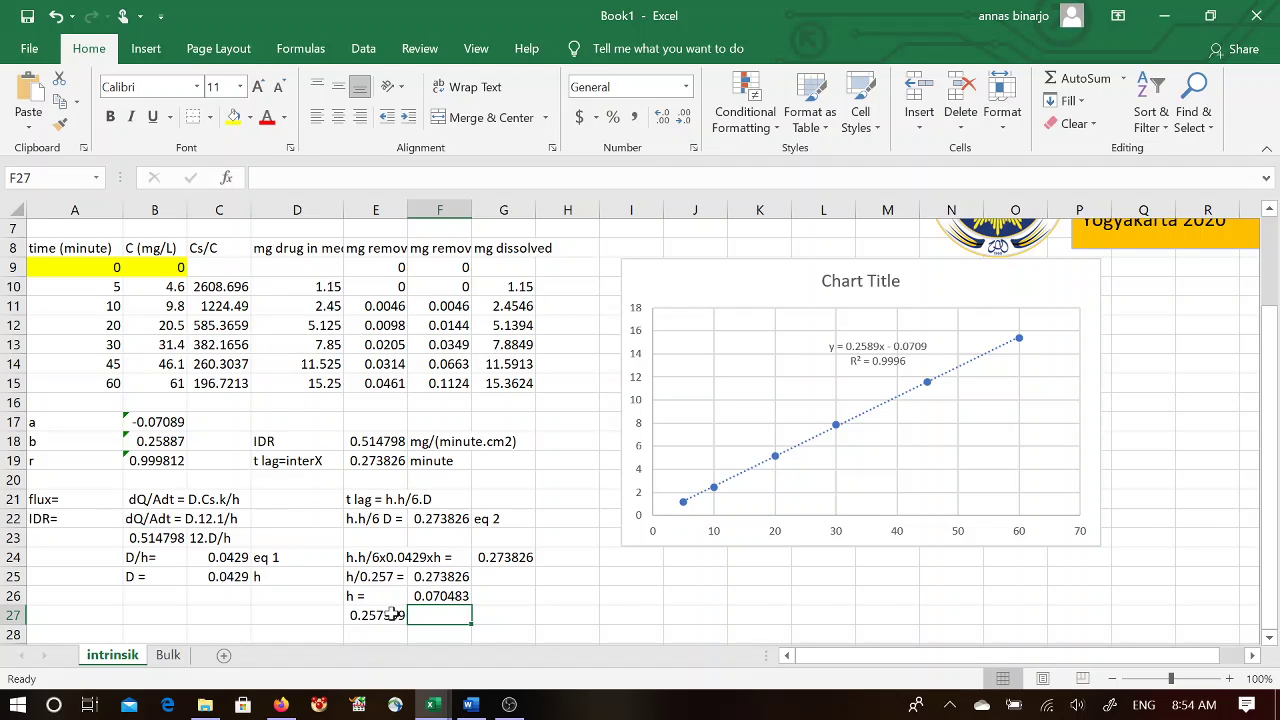
# Step: Enter the unit "cm" for the h value in cell G26
pyautogui.click(523, 599)
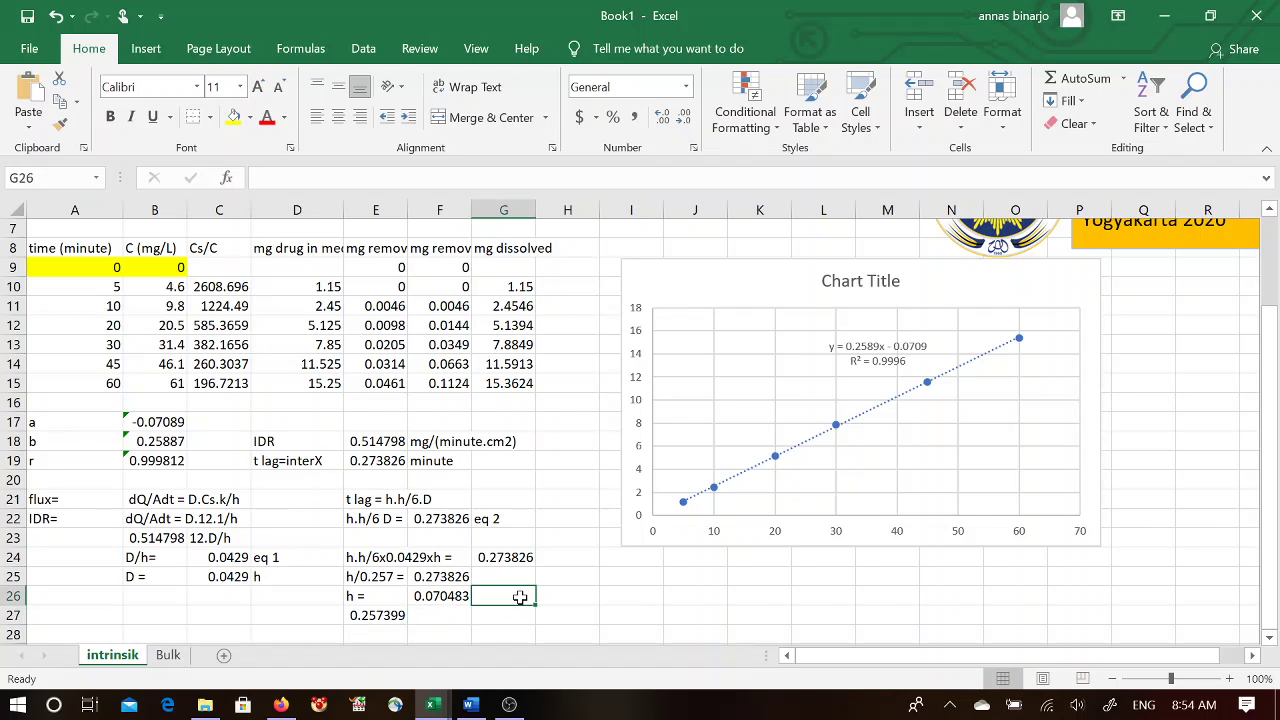
pyautogui.write('cm')
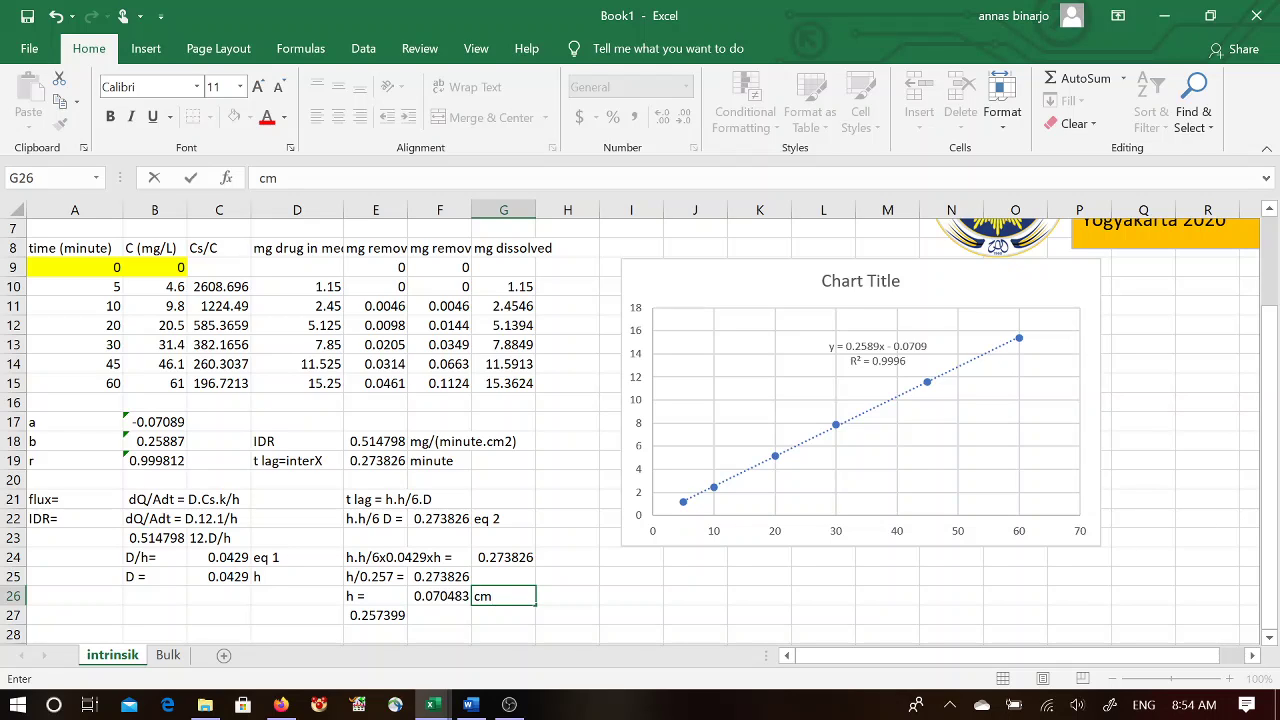
pyautogui.press('Return')
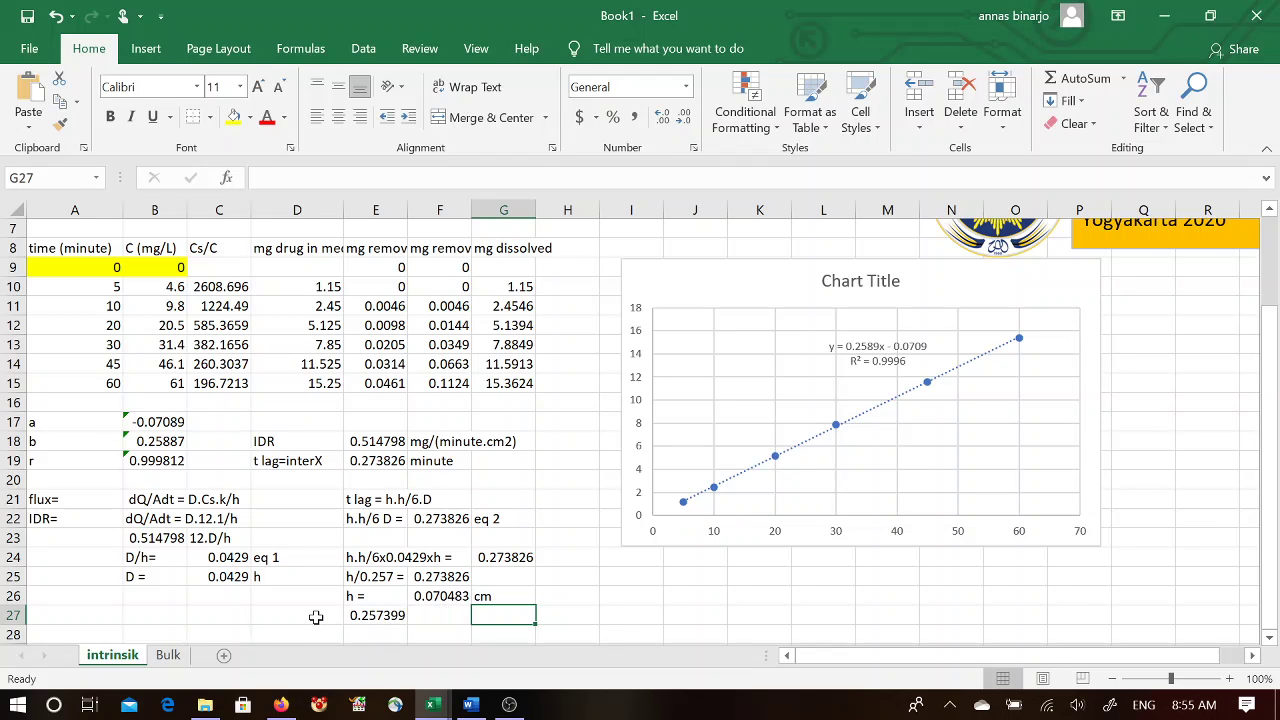
# Step: Label the denominator calculation by entering "6x0.0429=" in cell D27
pyautogui.click(358, 617)
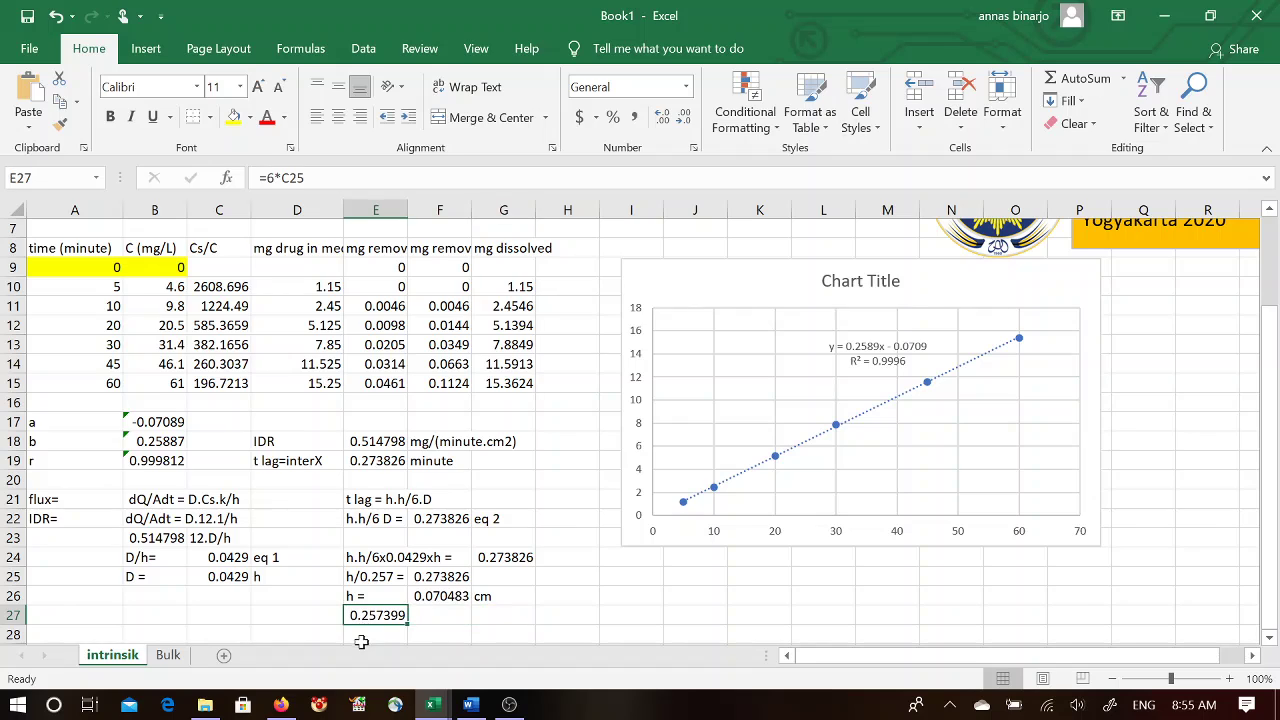
pyautogui.click(316, 617)
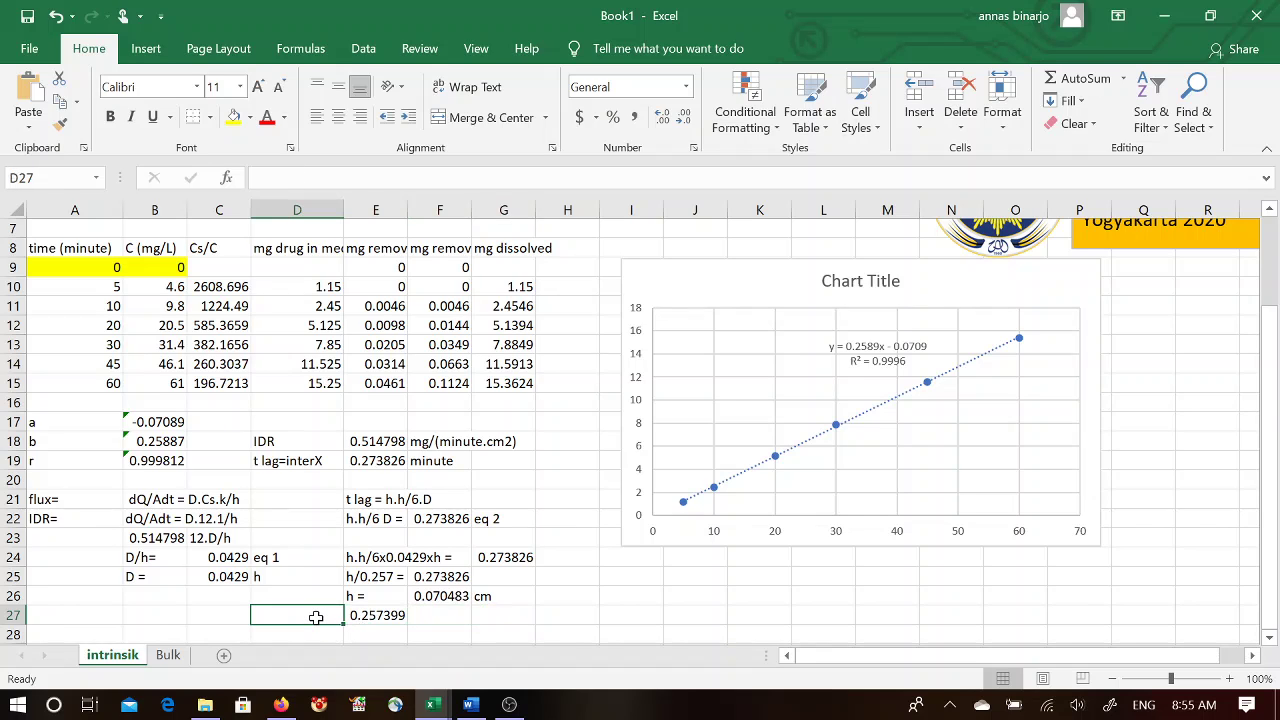
pyautogui.write('6')
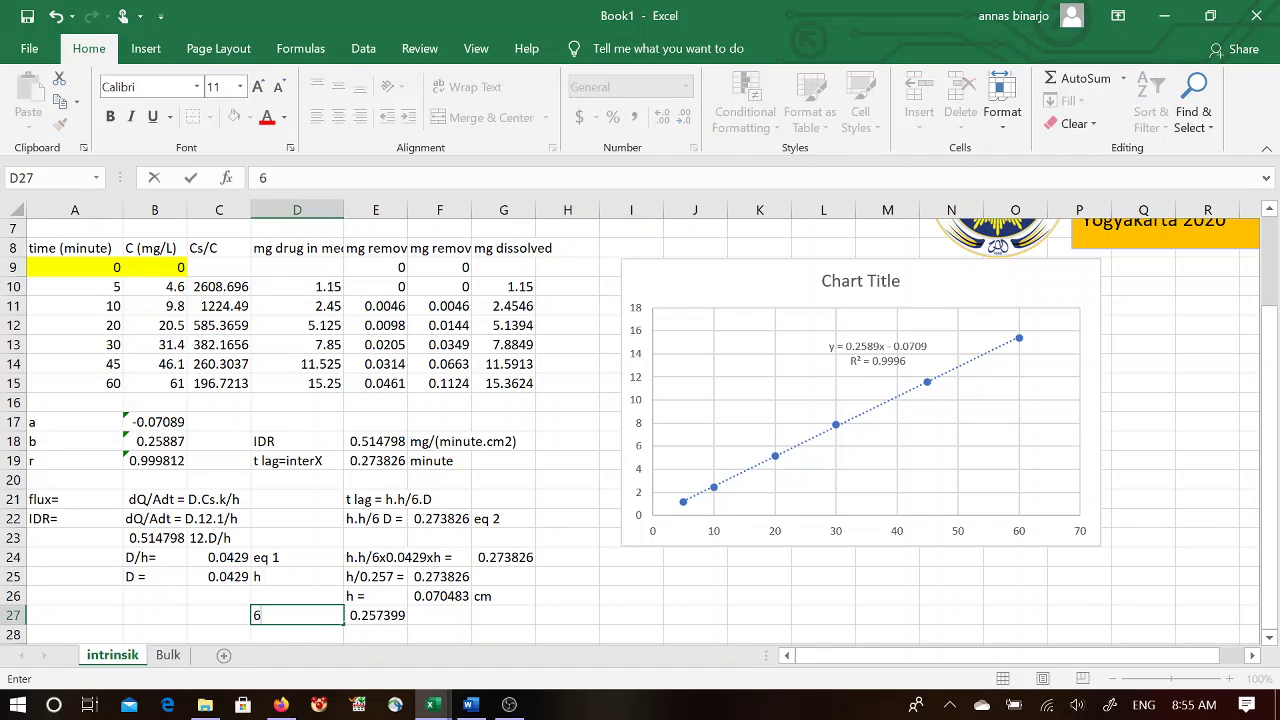
pyautogui.write('x0.0429=')
pyautogui.press('Return')
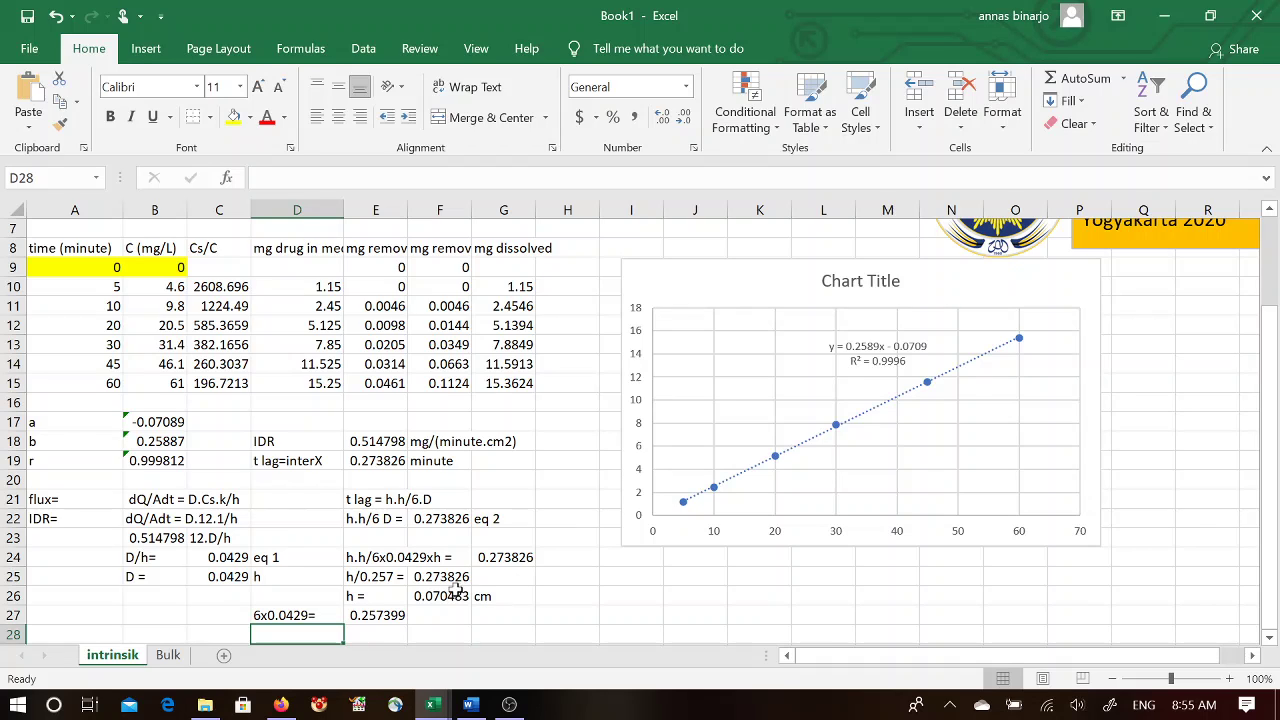
# Step: Highlight the "h =", "IDR" and "t lag=interX" label cells with yellow fill
pyautogui.click(387, 596)
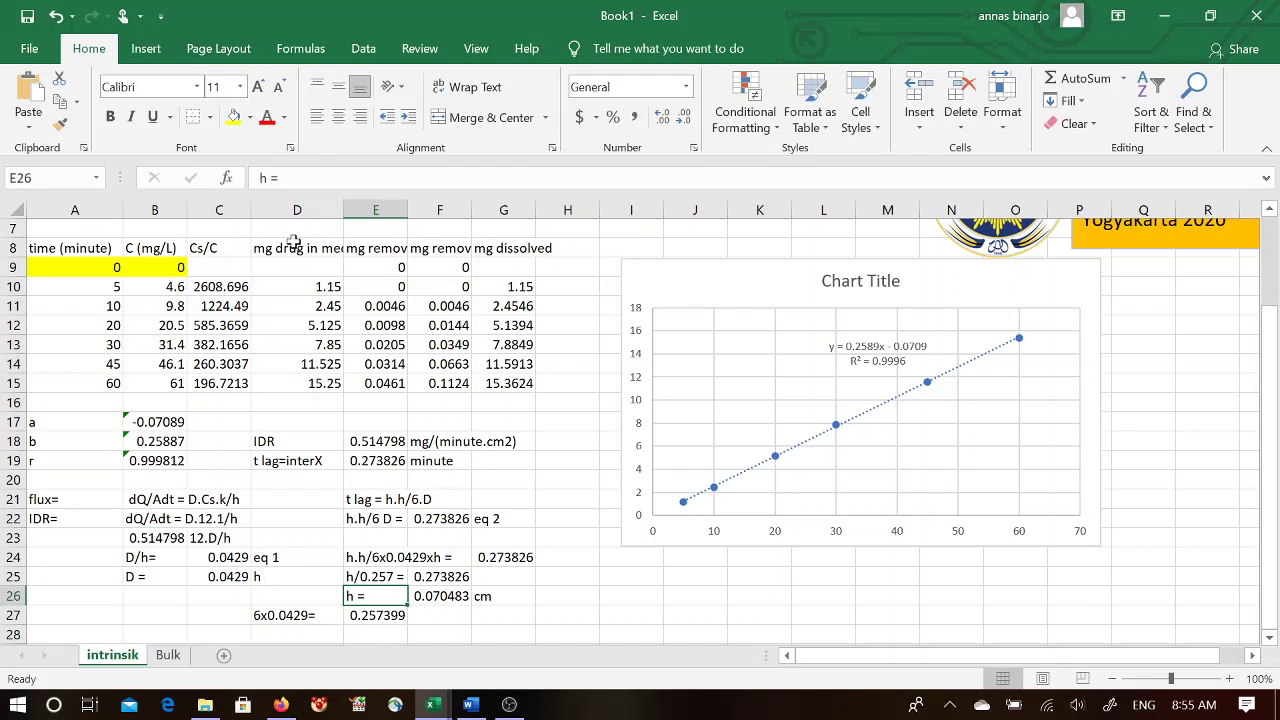
pyautogui.click(232, 117)
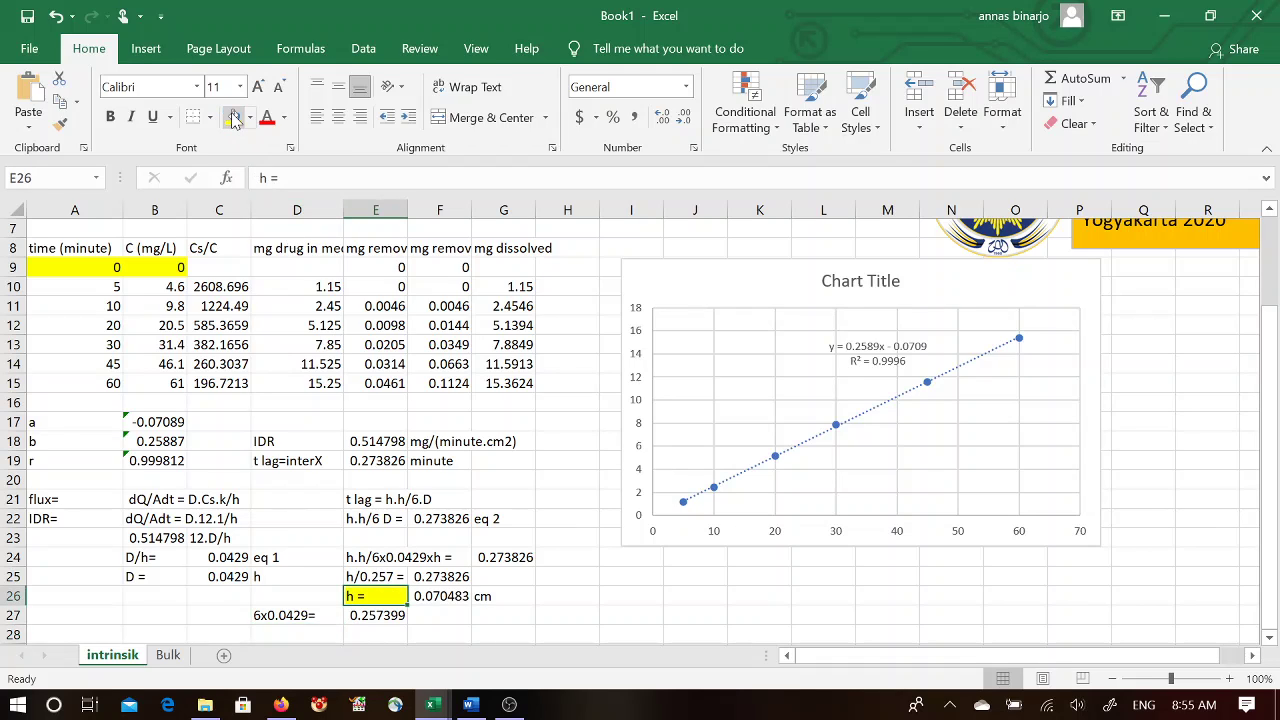
pyautogui.click(333, 442)
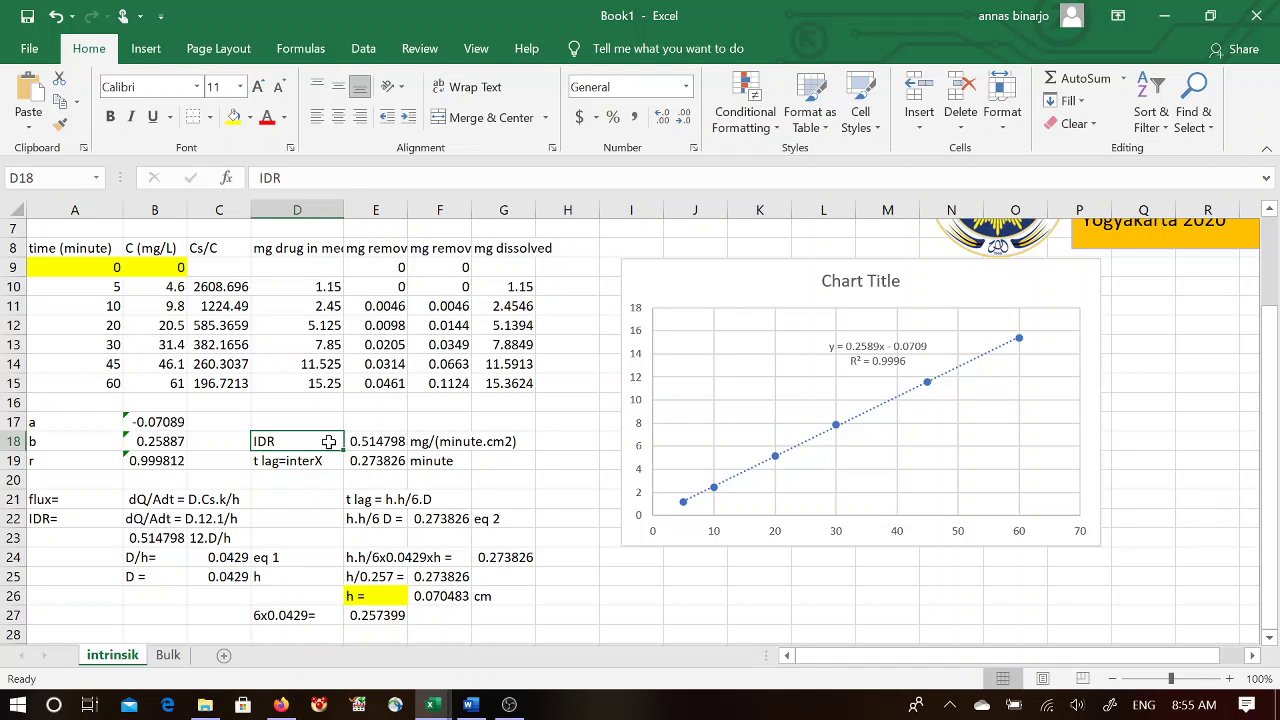
pyautogui.click(235, 118)
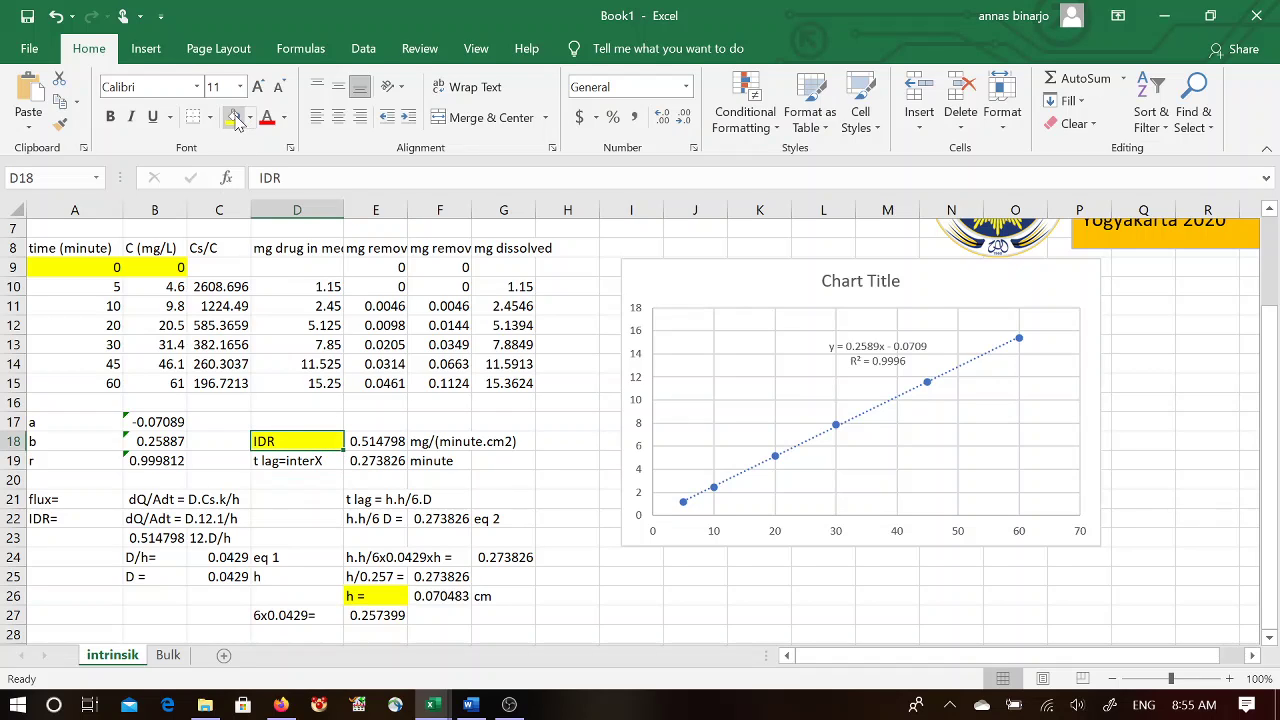
pyautogui.click(288, 462)
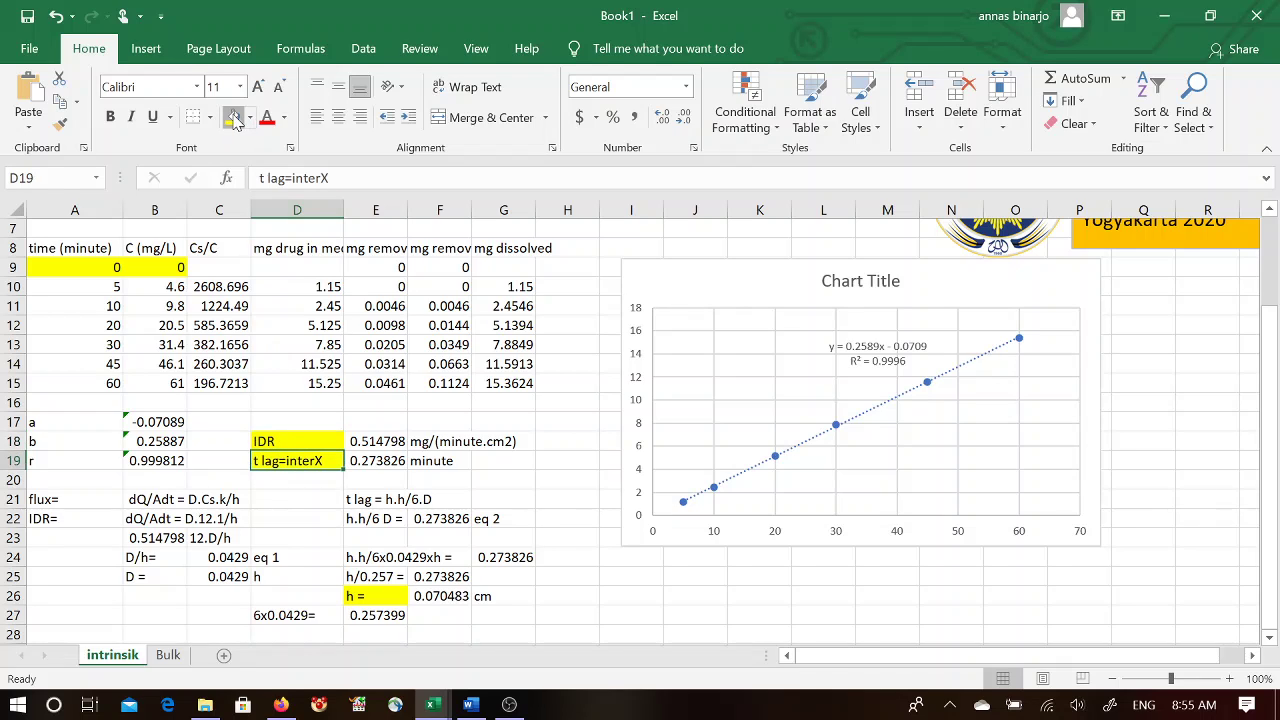
# Step: Label cell B26 "D =" and calculate D in C26 with the formula =C25*F26
pyautogui.click(1270, 638)
pyautogui.click(1270, 638)
pyautogui.click(1270, 638)
pyautogui.click(1270, 638)
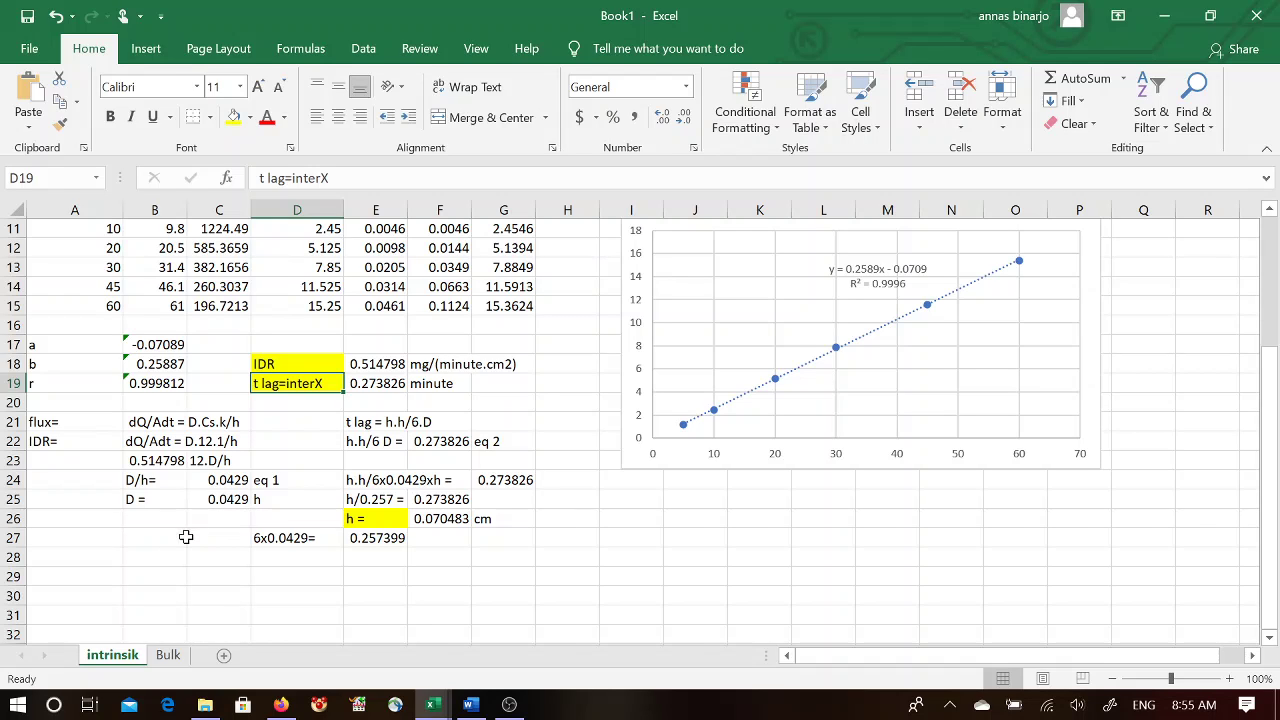
pyautogui.click(157, 524)
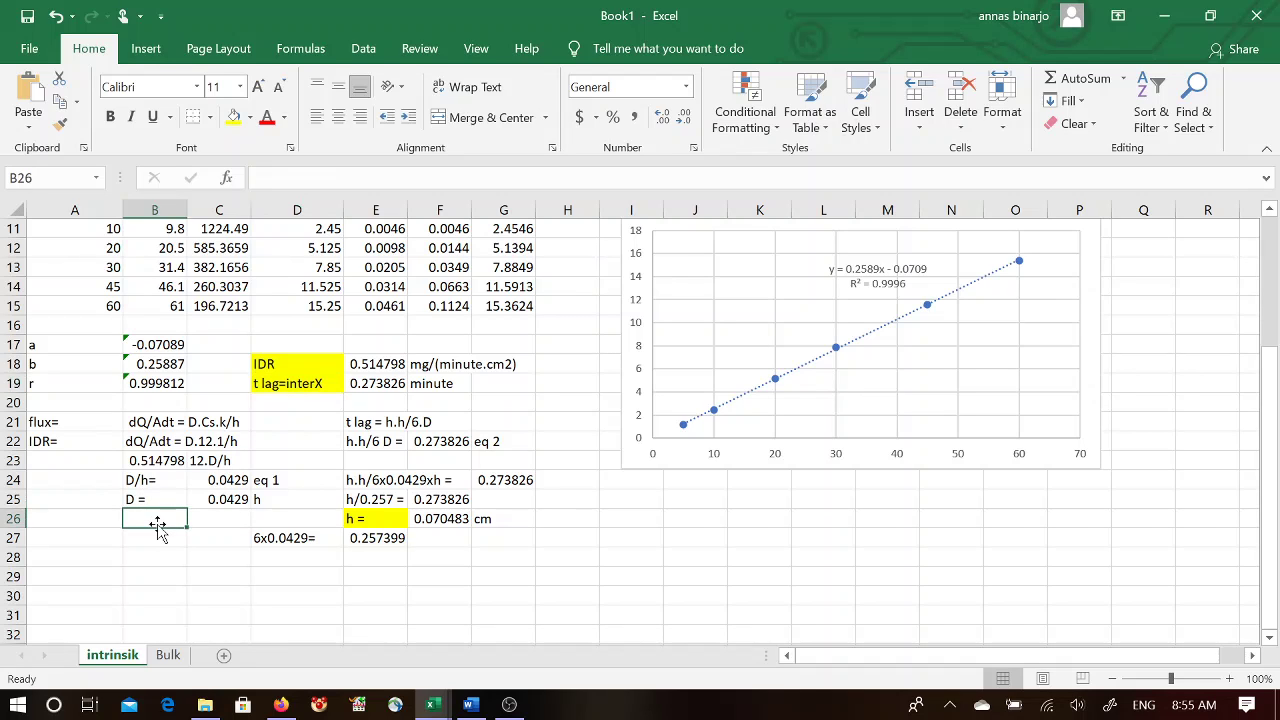
pyautogui.write('D =')
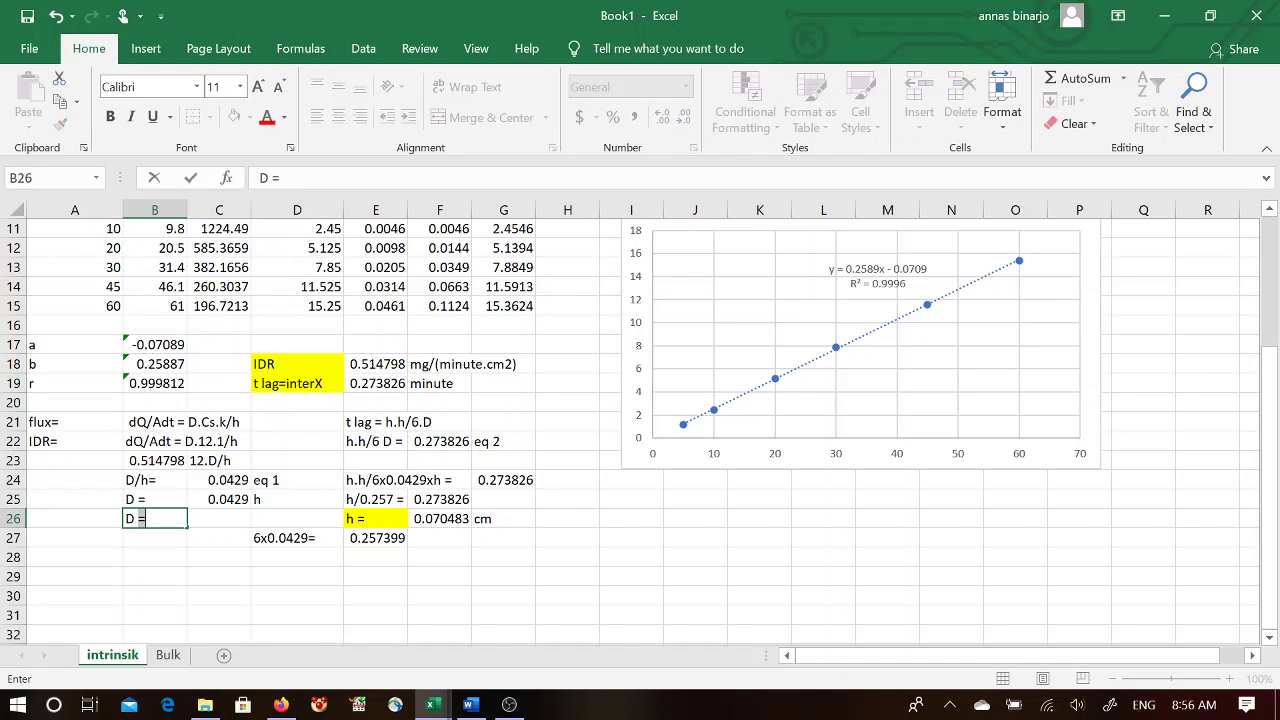
pyautogui.press('Tab')
pyautogui.write('=')
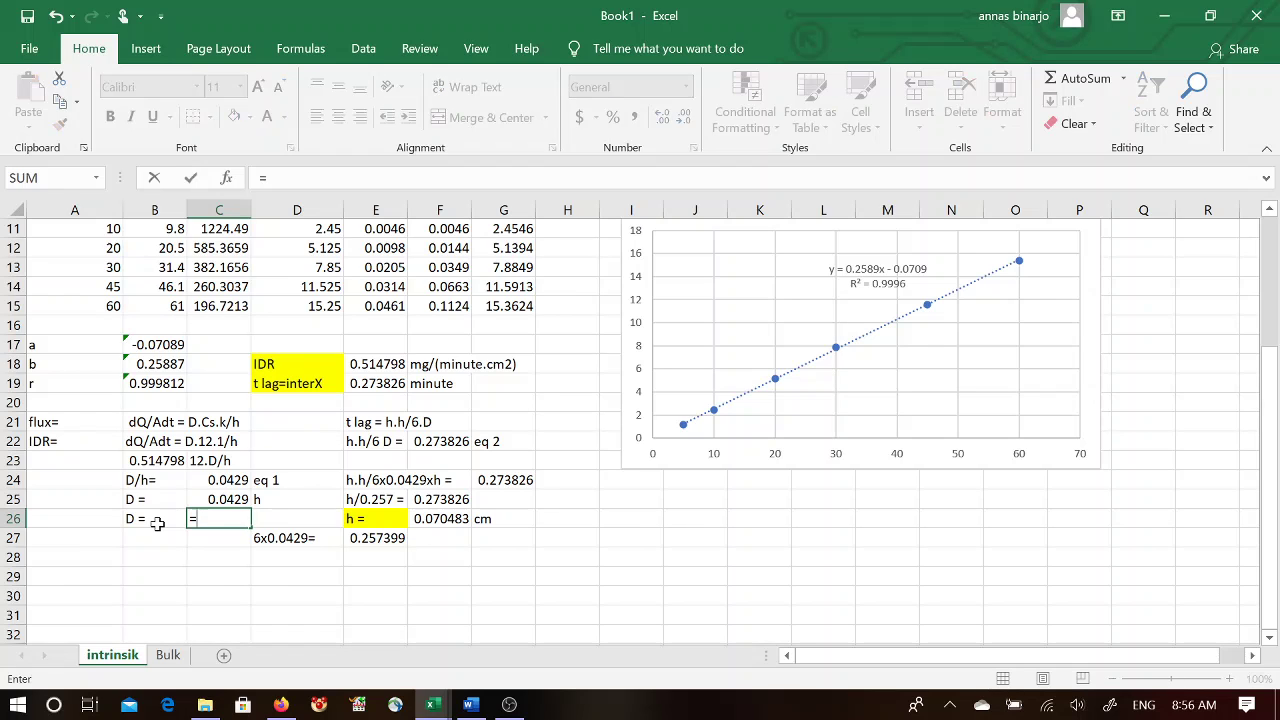
pyautogui.click(197, 499)
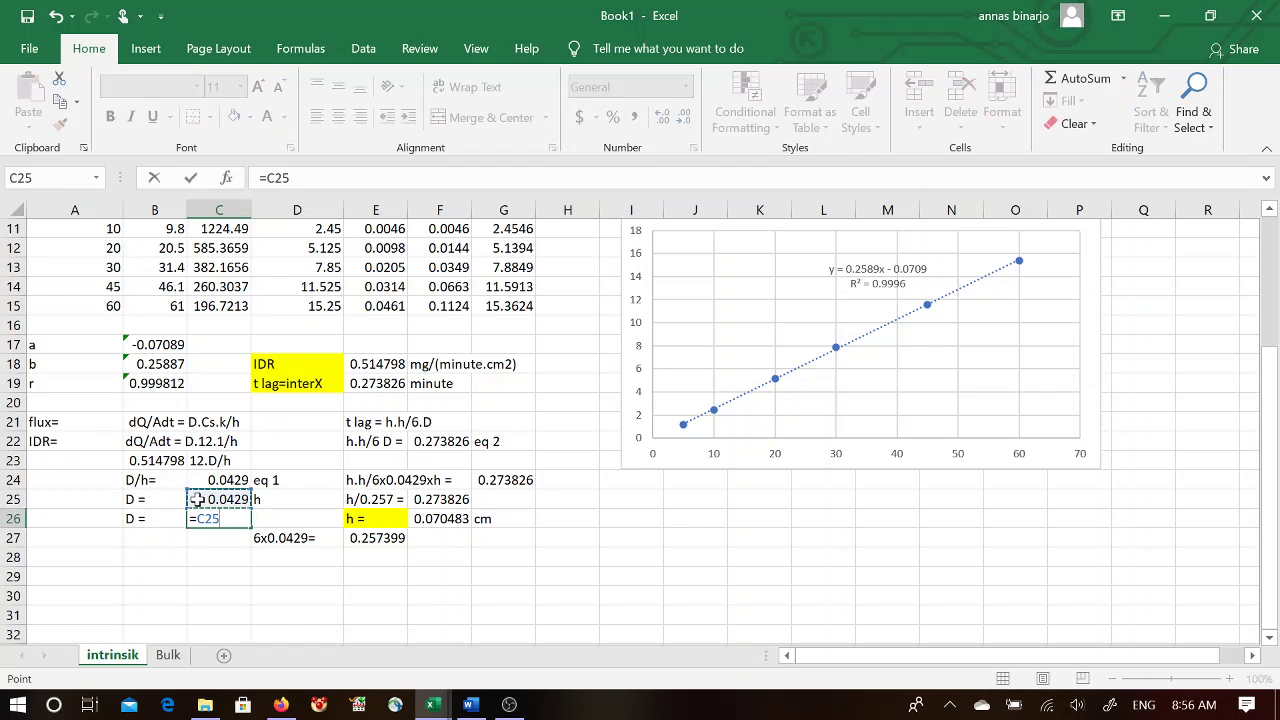
pyautogui.write('*')
pyautogui.click(443, 520)
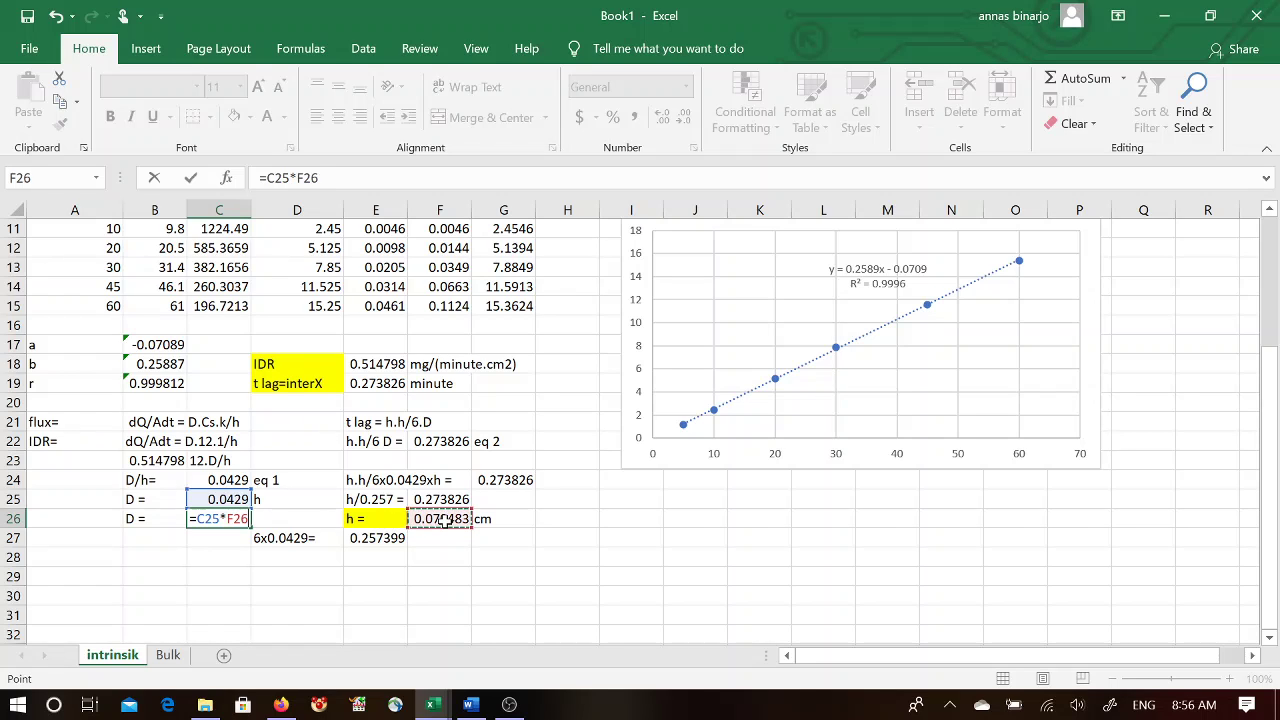
pyautogui.press('Return')
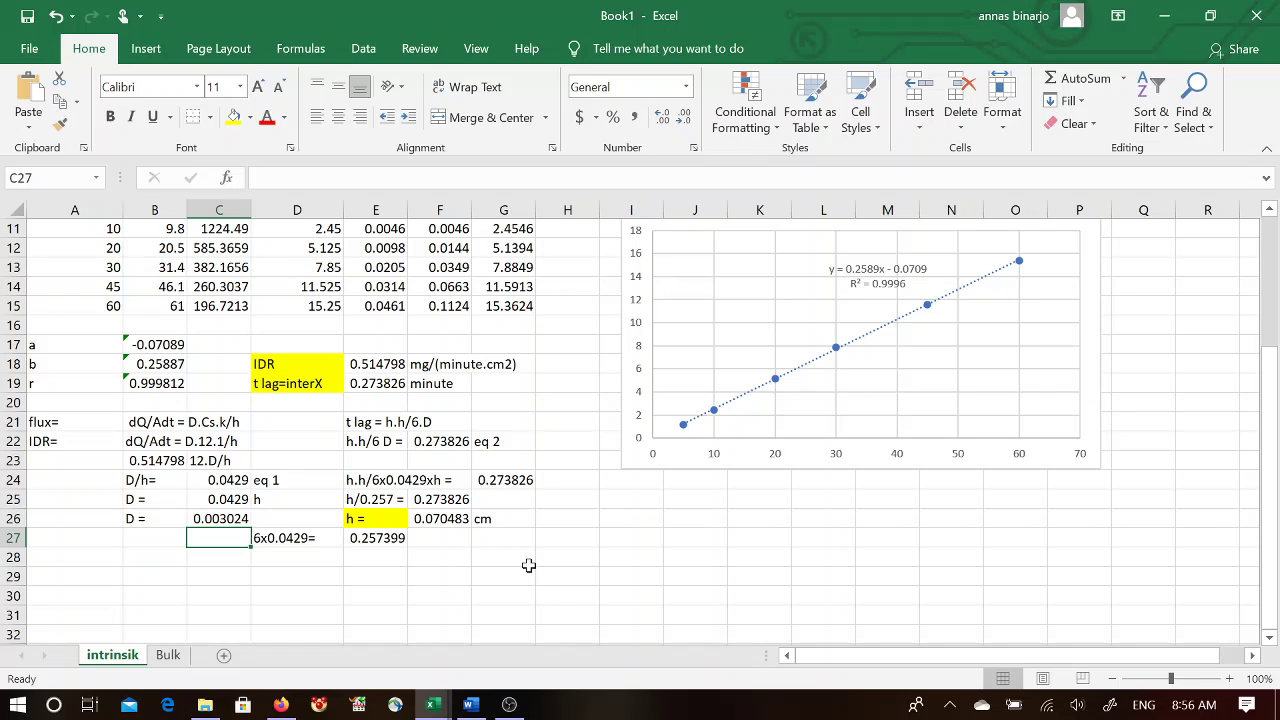
# Step: Enter the unit "cm2/minute" for D in cell D26 and highlight the "D =" label in B26 with yellow fill
pyautogui.click(313, 517)
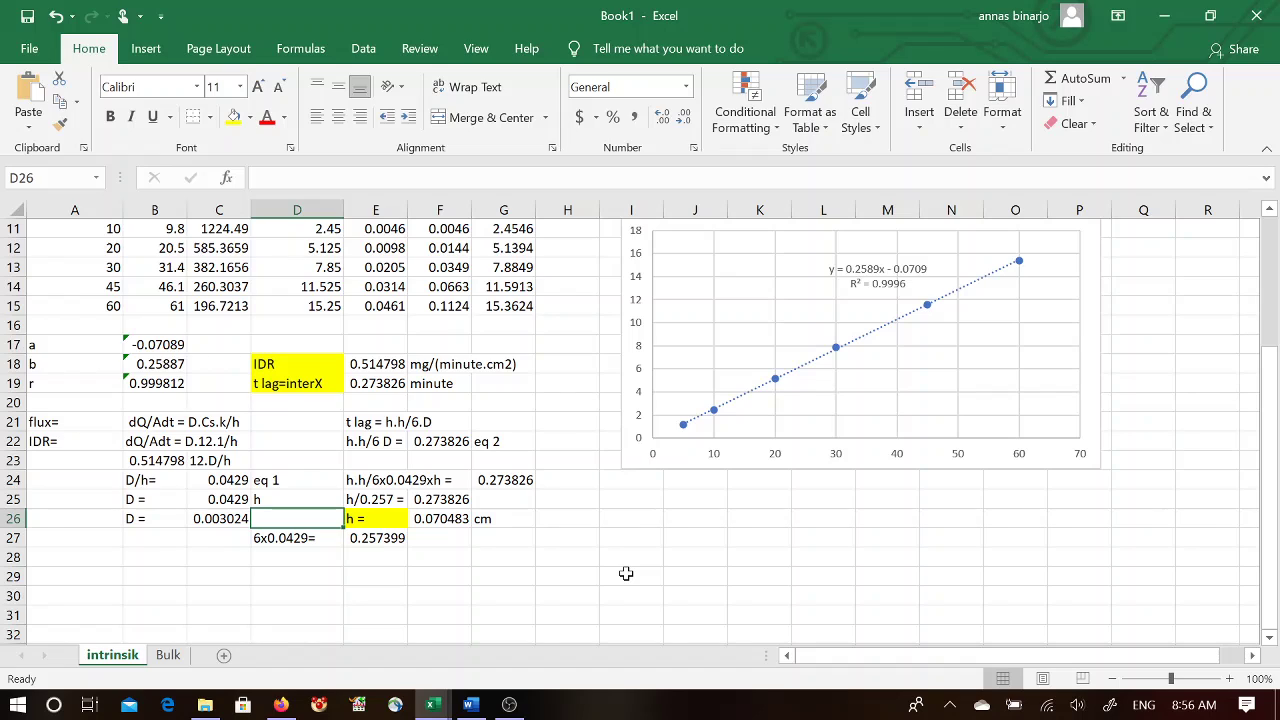
pyautogui.write('cm2')
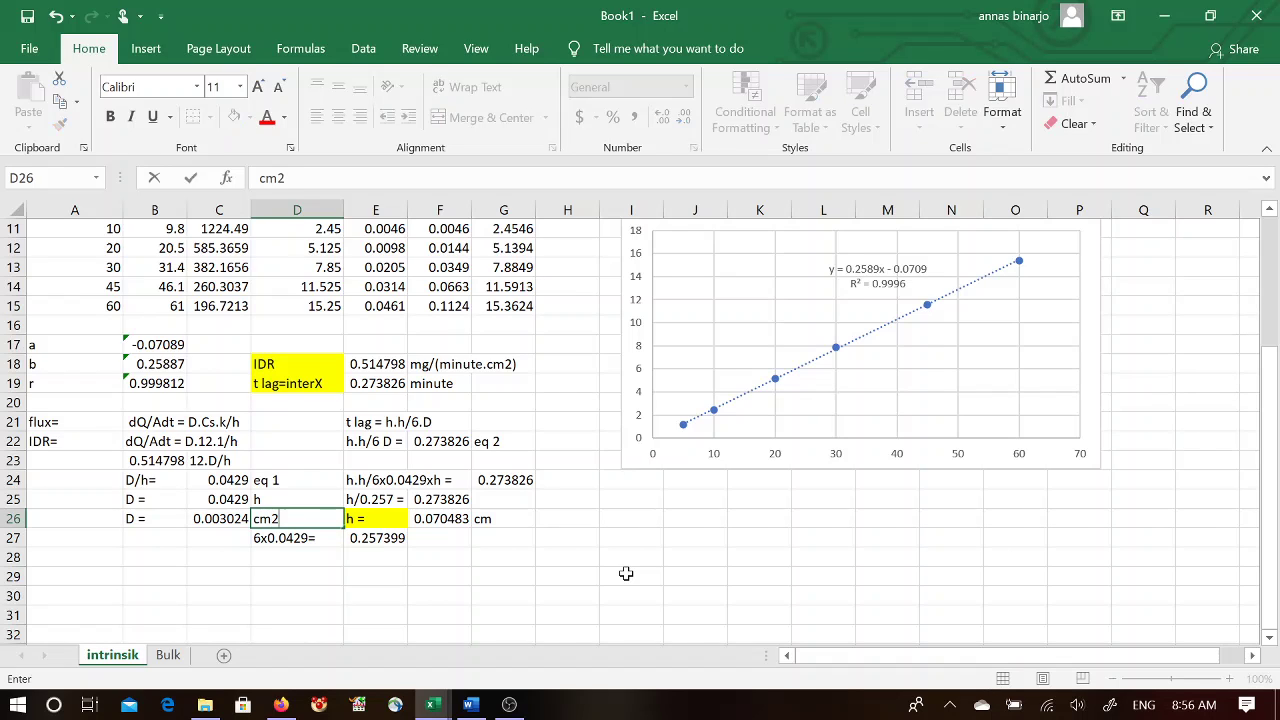
pyautogui.write('/minute')
pyautogui.press('Return')
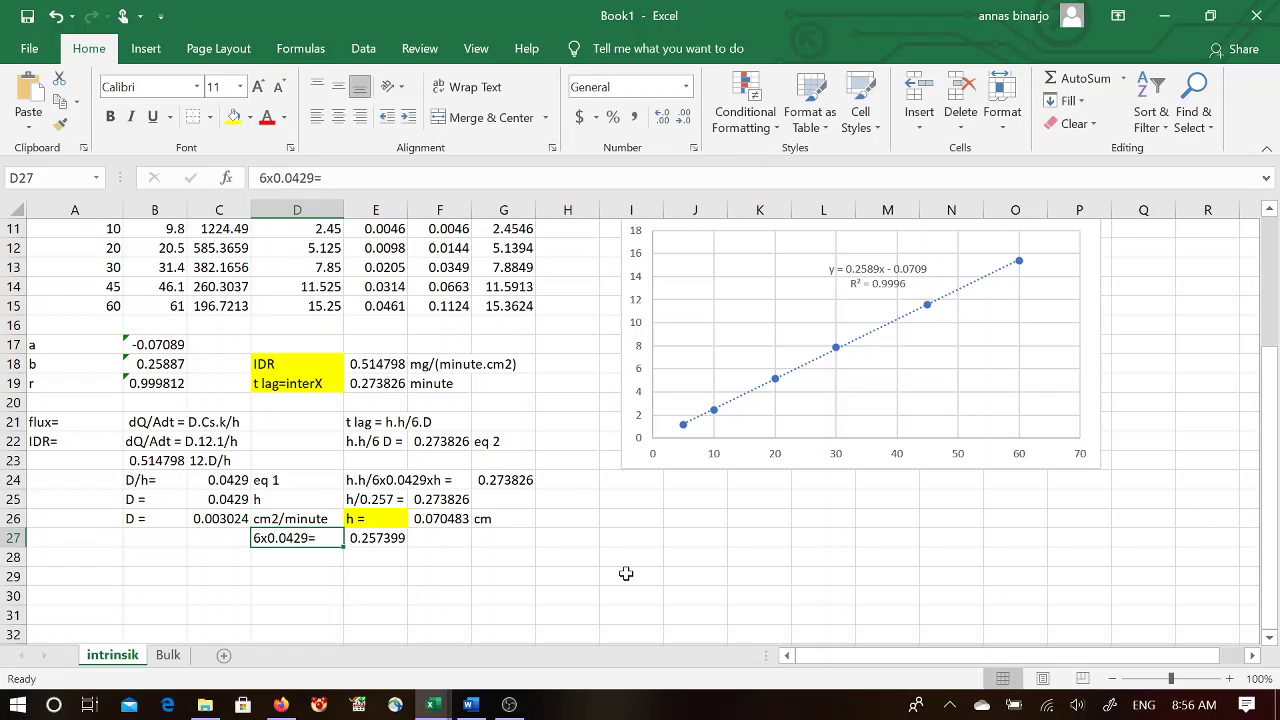
pyautogui.click(171, 518)
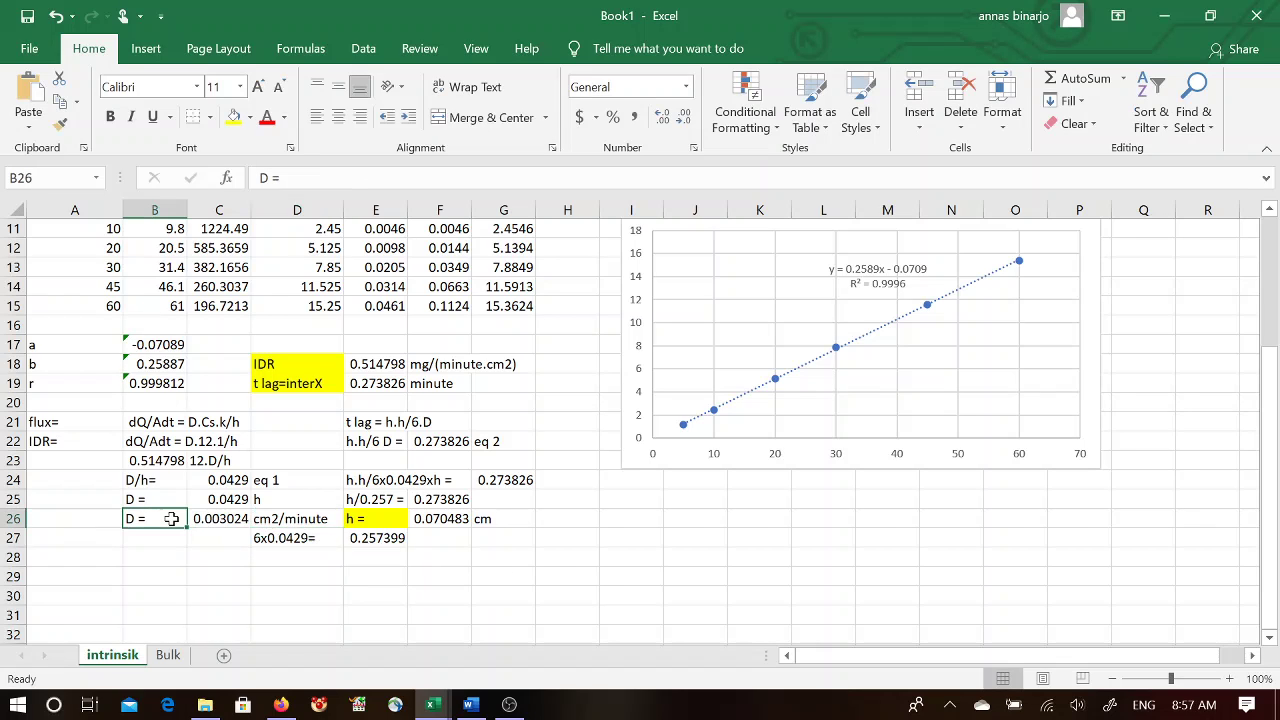
pyautogui.click(232, 117)
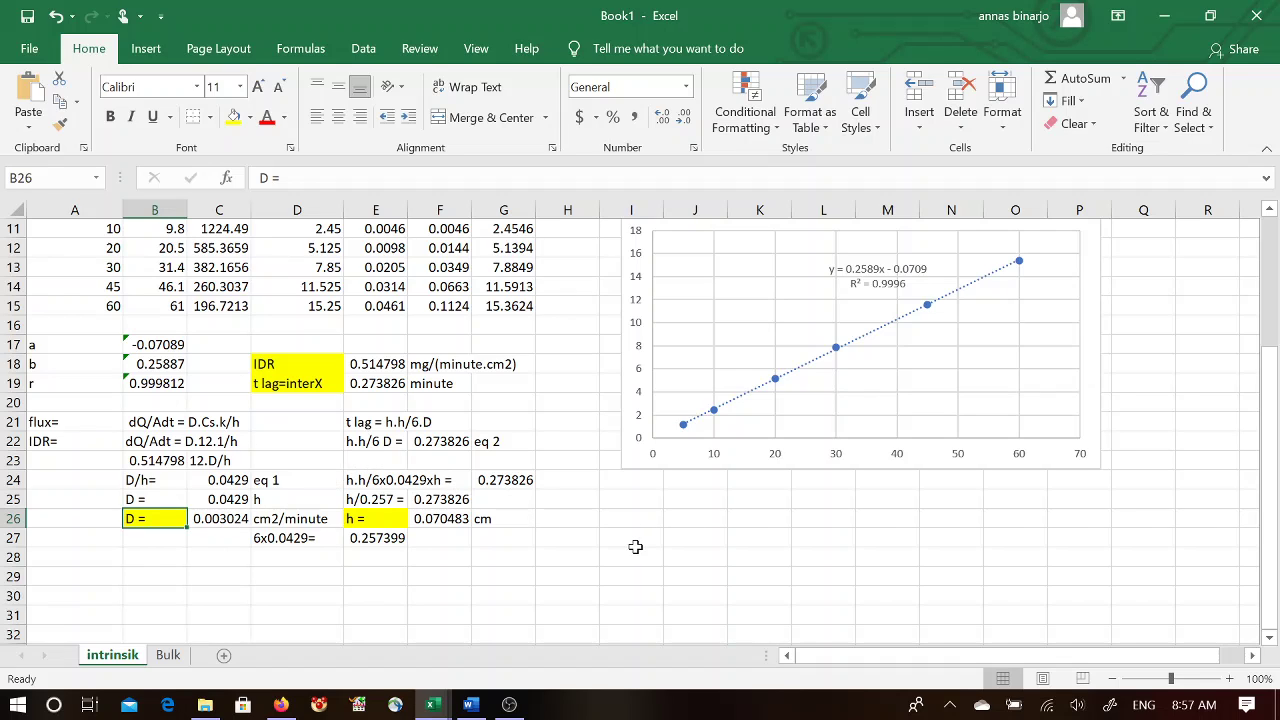
pyautogui.press('Down')
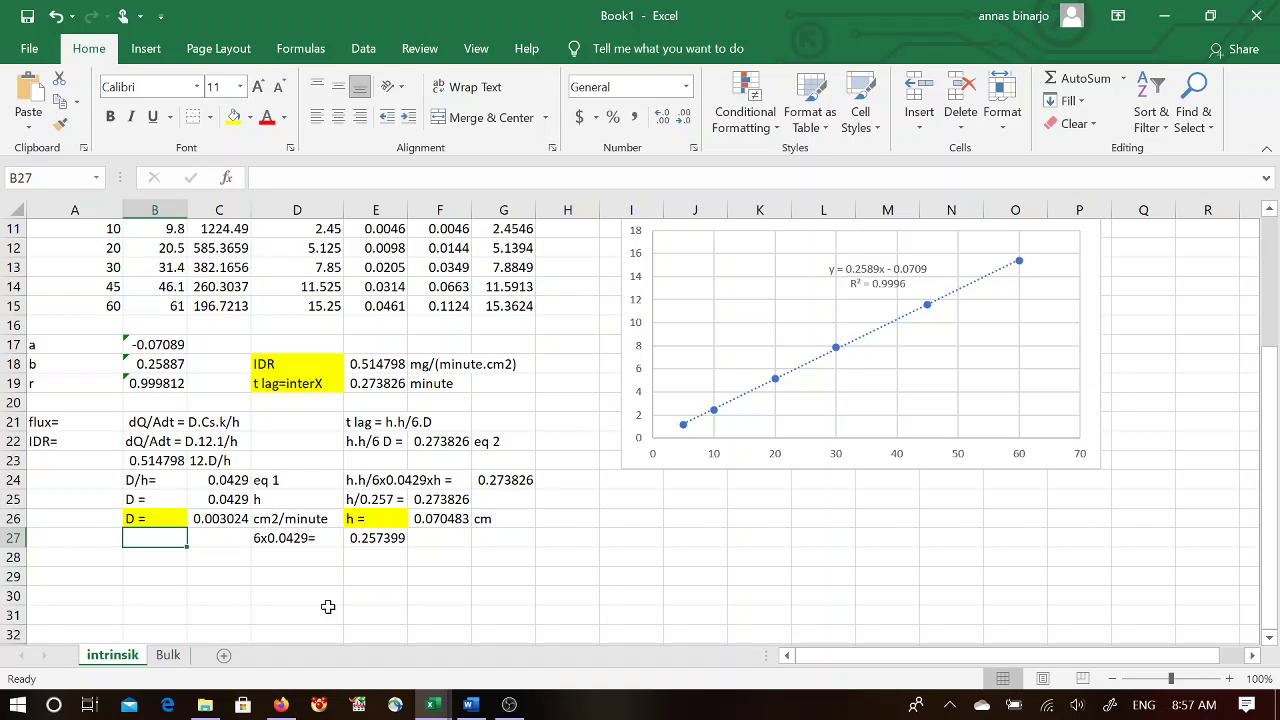
# Step: Switch to the Bulk sheet and enter the column heading "mg in medium" in cell C7
pyautogui.click(170, 655)
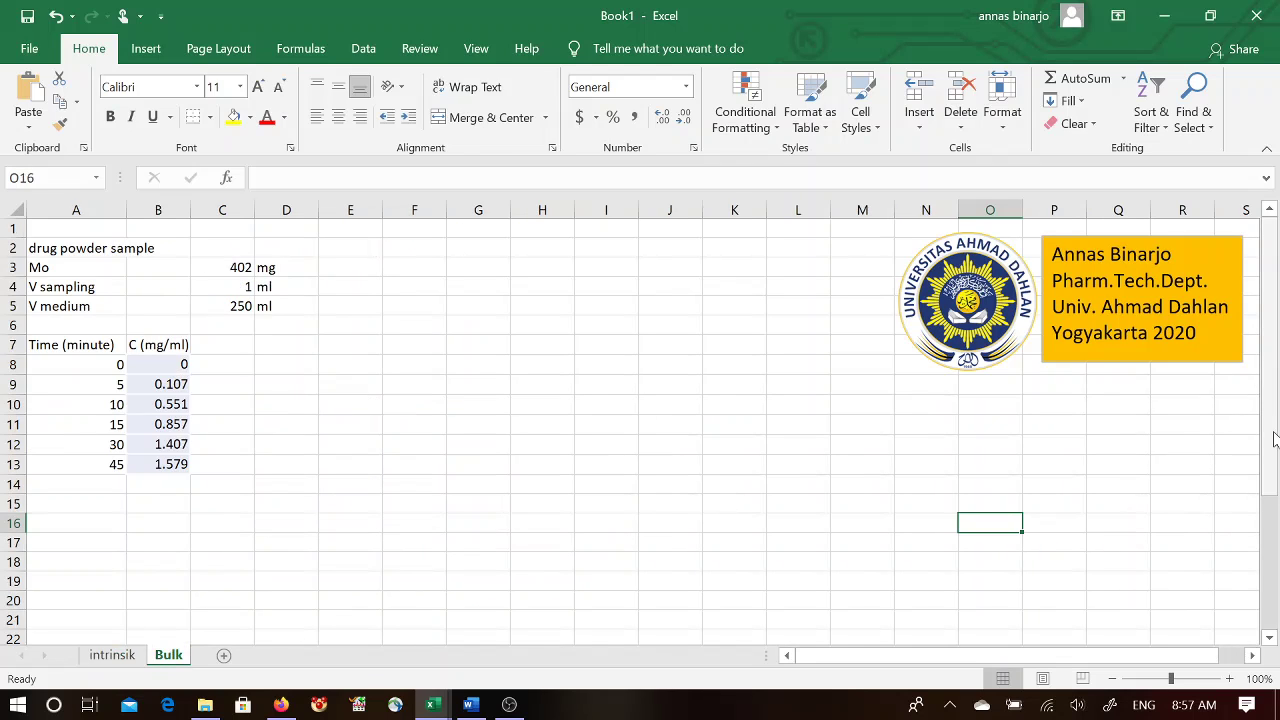
pyautogui.moveTo(1274, 440); pyautogui.dragTo(1275, 434)
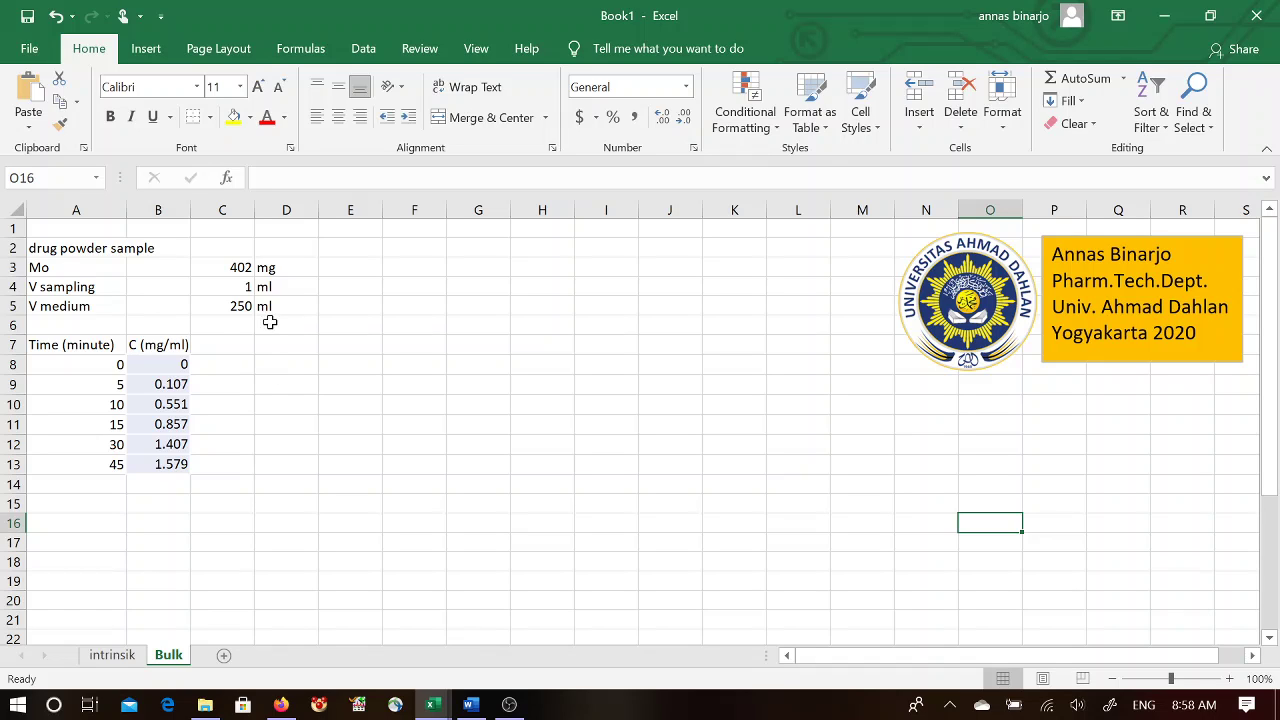
pyautogui.click(238, 266)
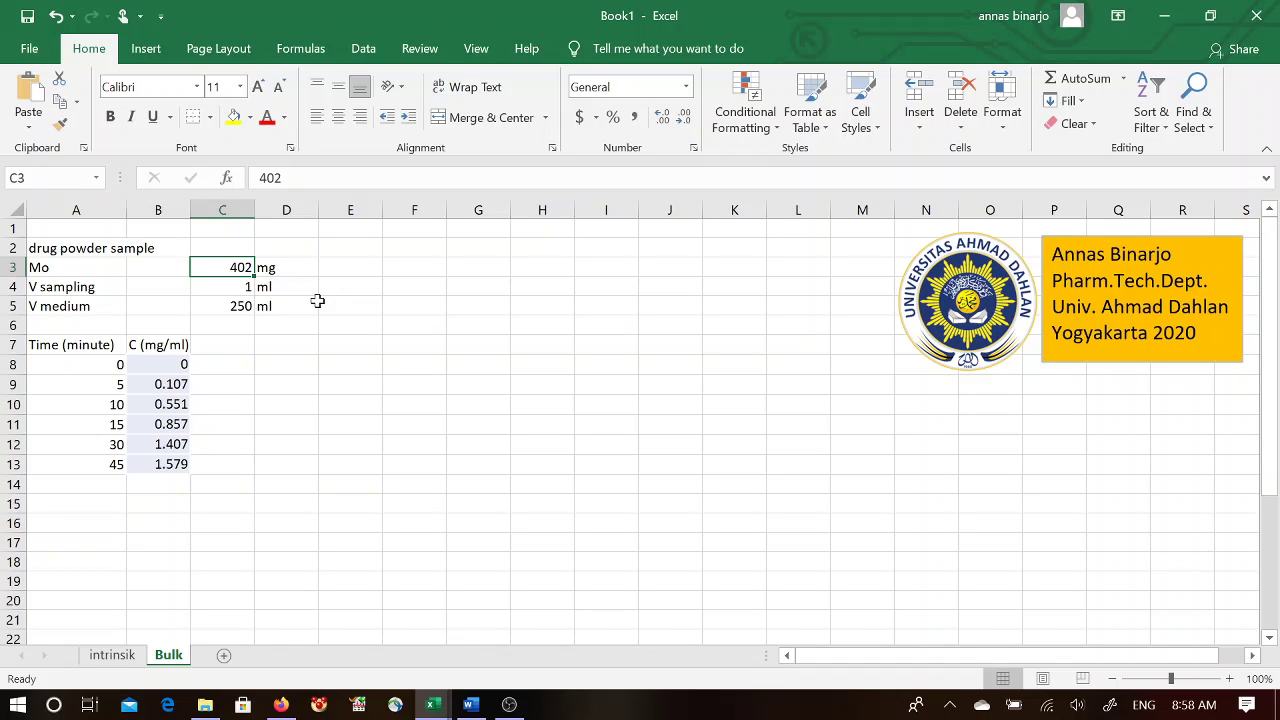
pyautogui.click(211, 290)
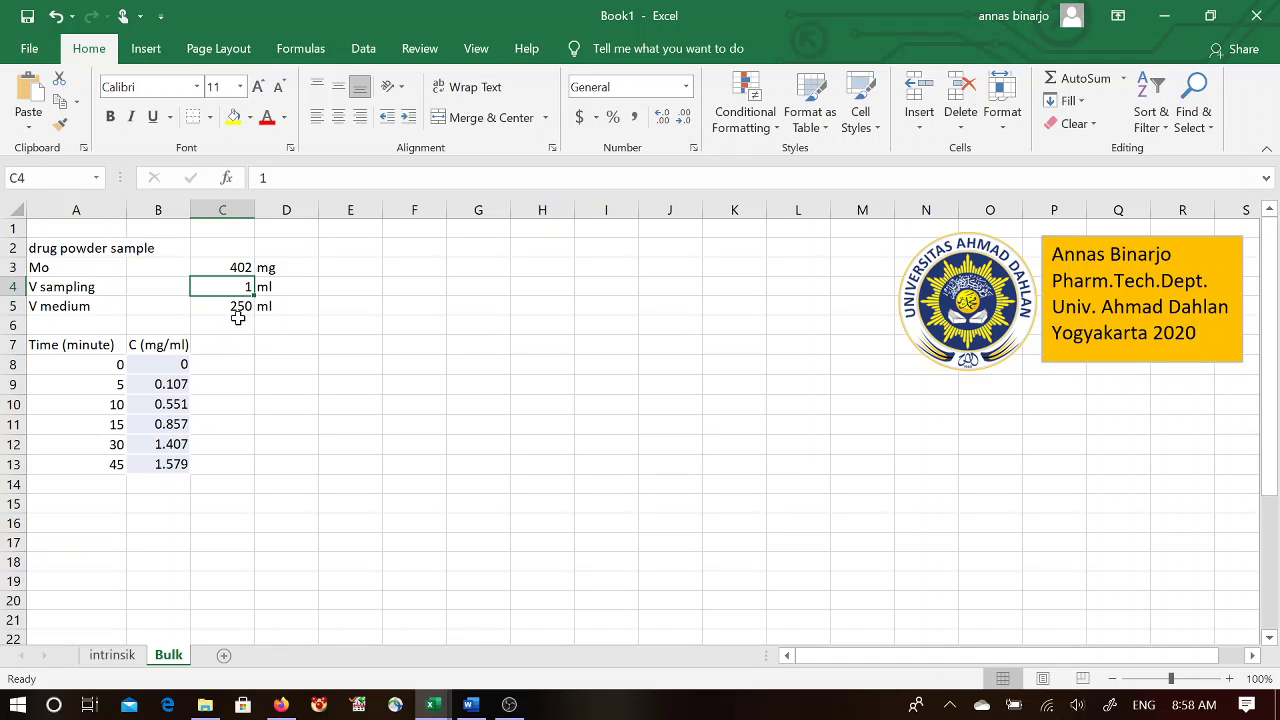
pyautogui.click(236, 308)
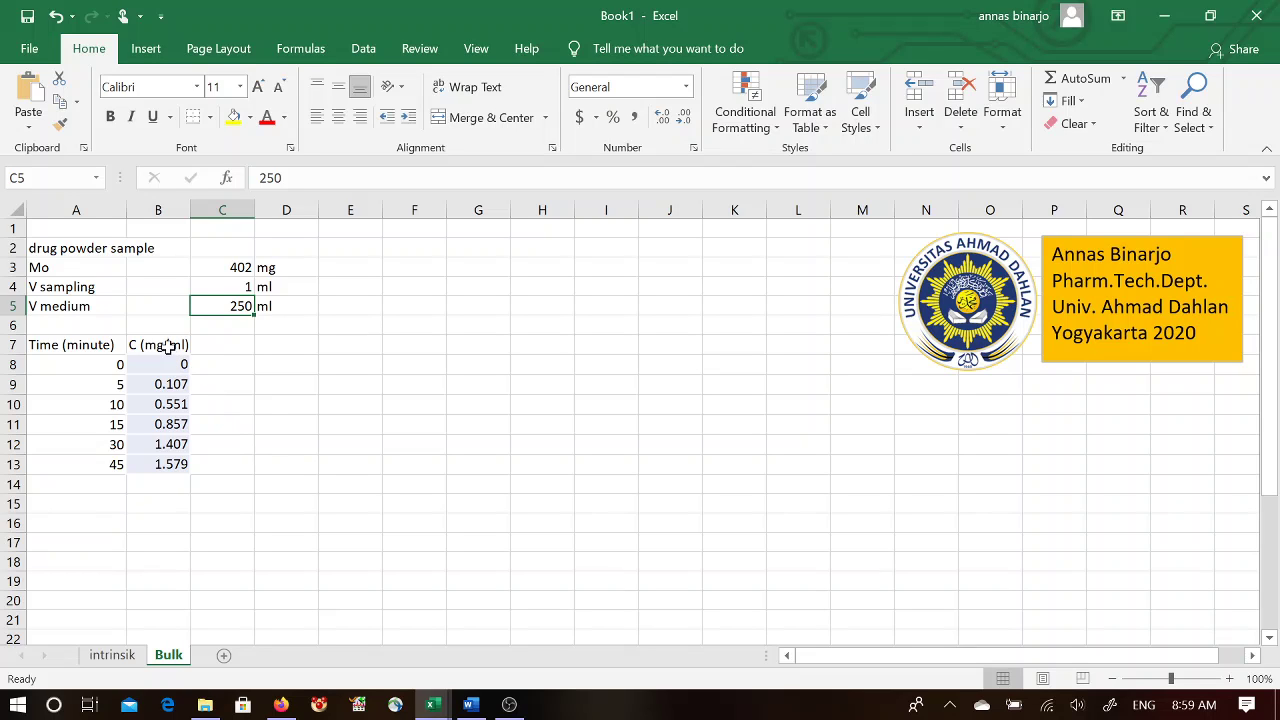
pyautogui.click(223, 345)
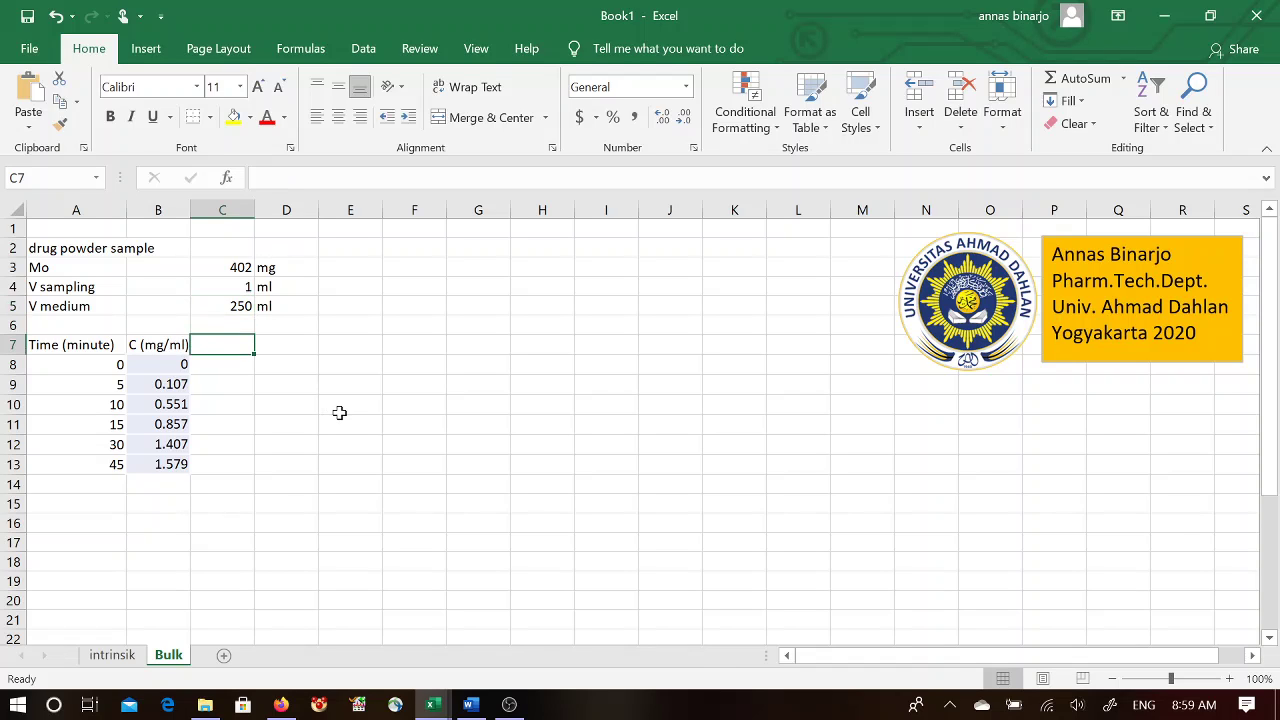
pyautogui.write('mg')
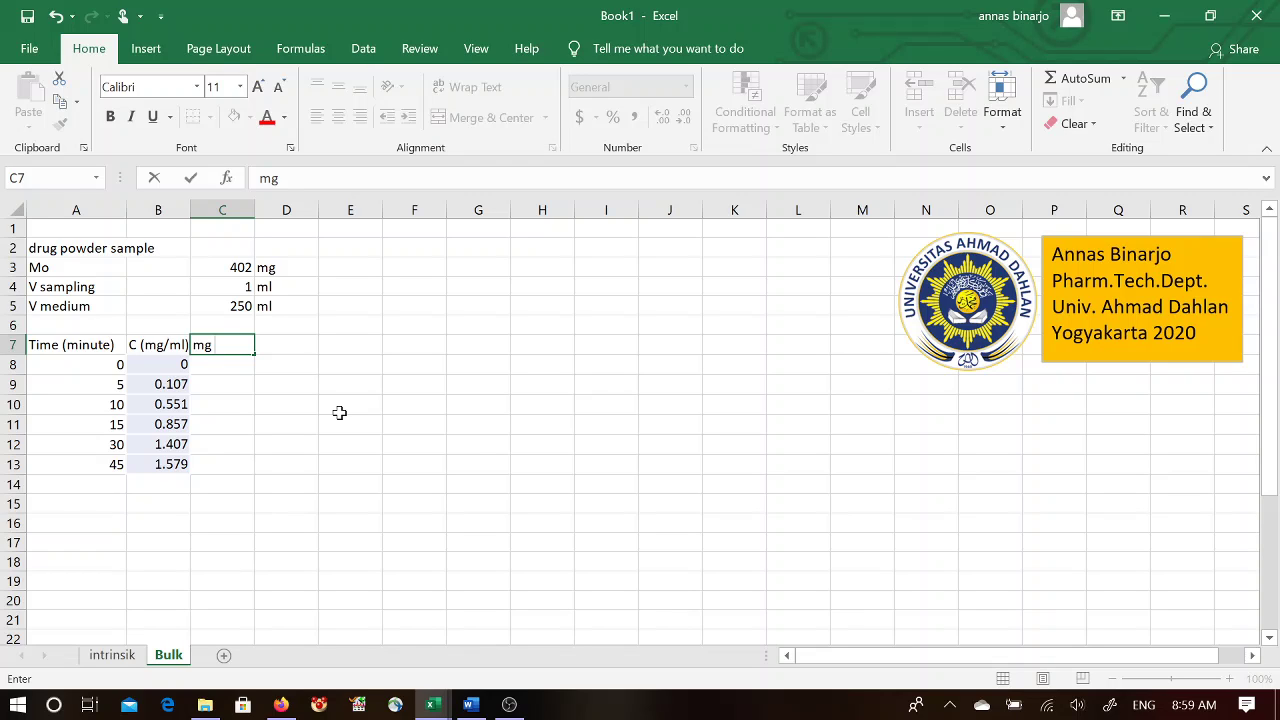
pyautogui.write('in medium')
pyautogui.press('Return')
pyautogui.press('Return')
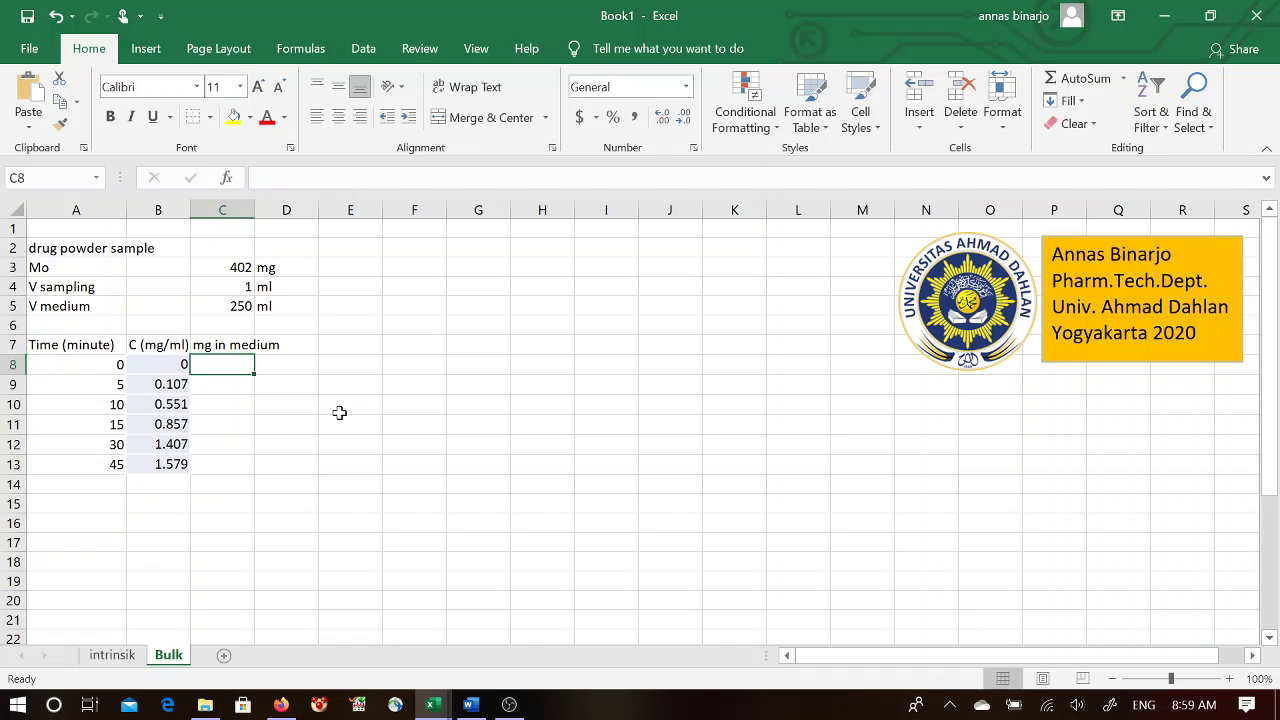
# Step: Calculate the drug amount in the medium at 5 minutes in C9 with the formula =B9*C5
pyautogui.write('=')
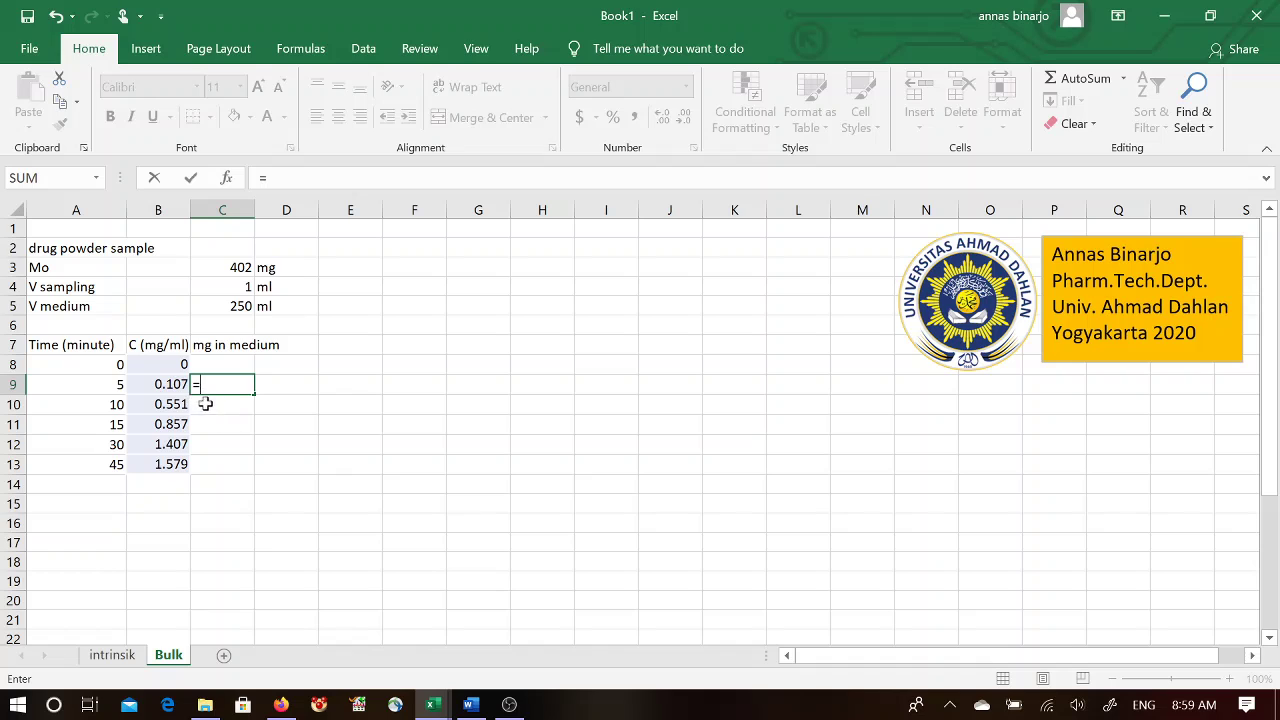
pyautogui.click(164, 384)
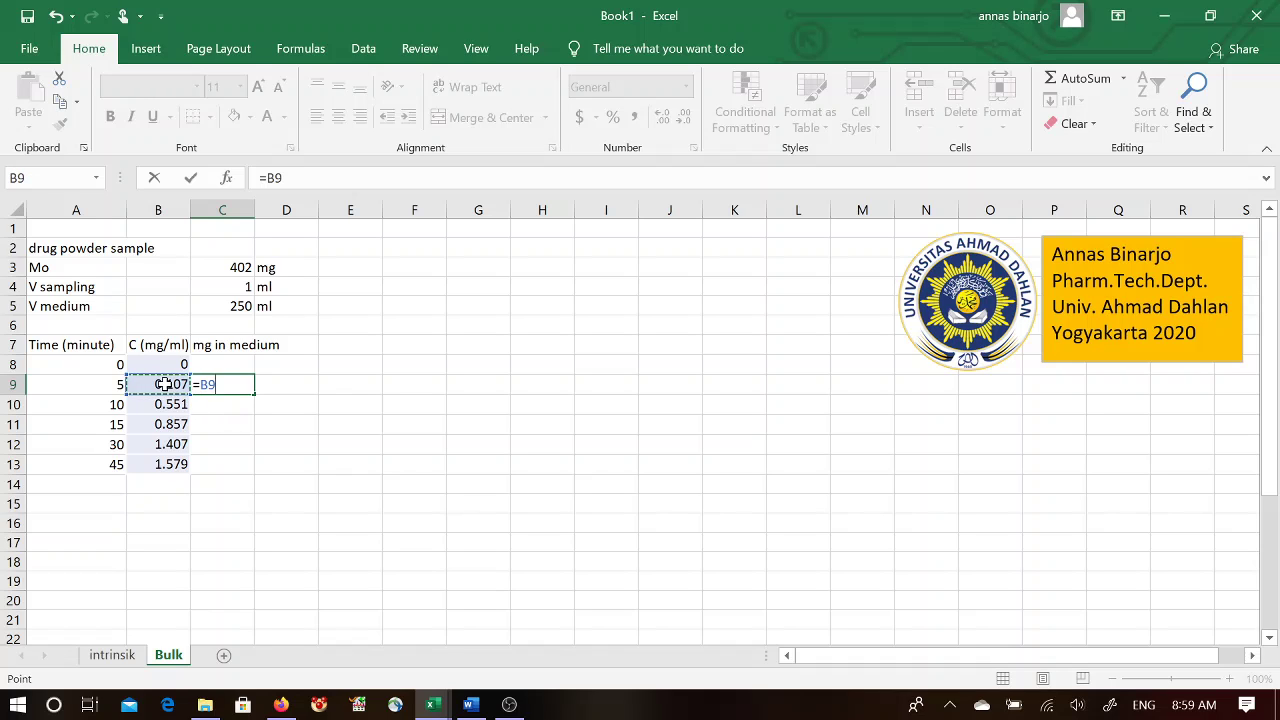
pyautogui.write('*')
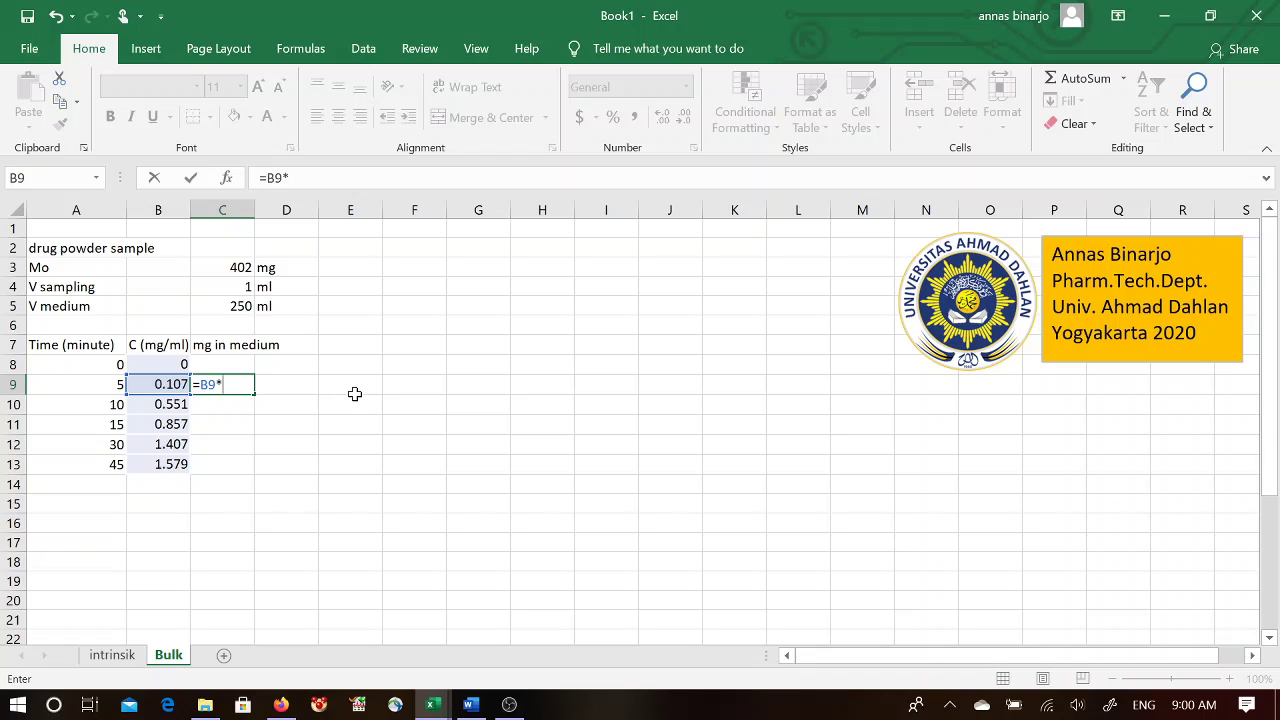
pyautogui.click(247, 306)
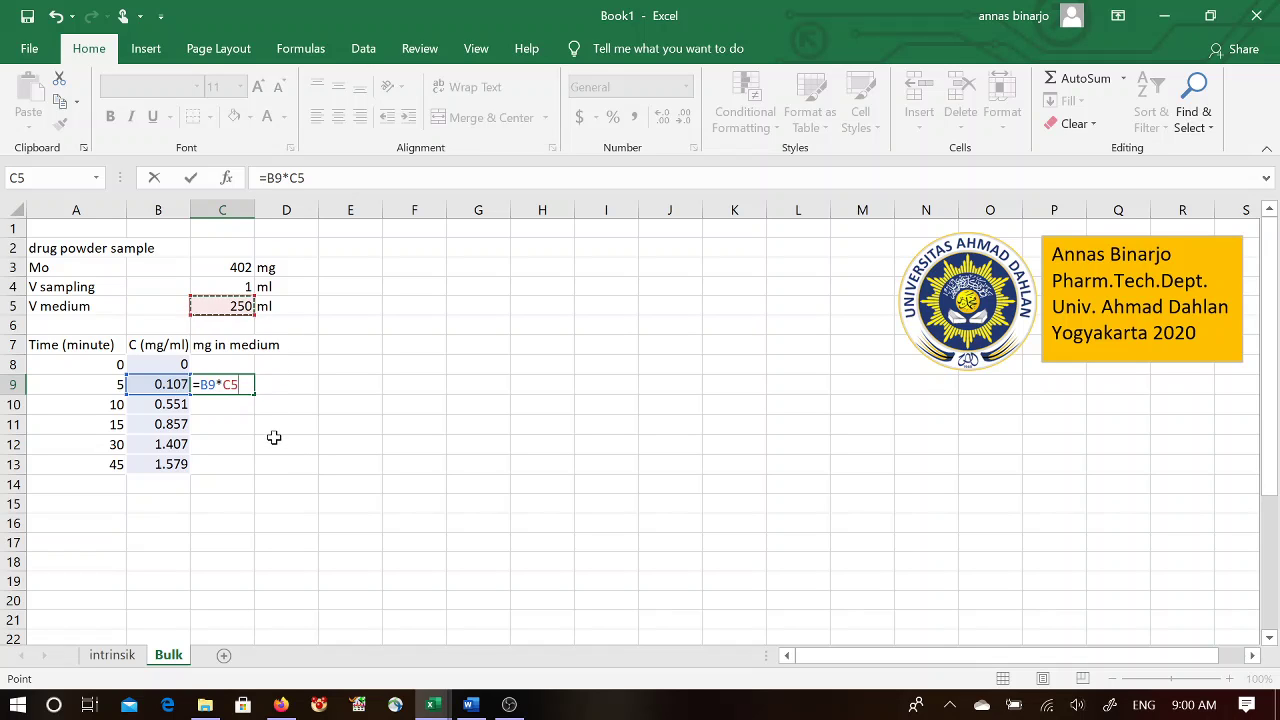
pyautogui.press('Return')
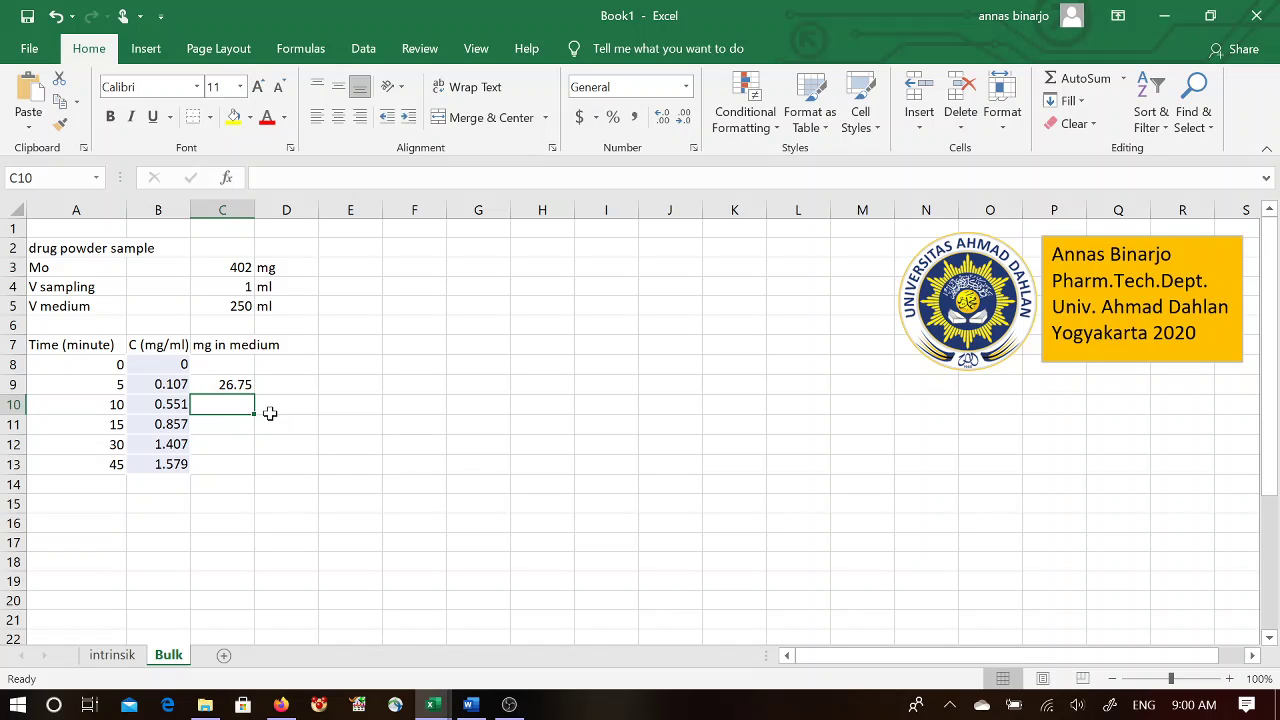
# Step: Calculate the drug amount in the medium at 10 minutes in C10 with the formula =B10*C5
pyautogui.write('=')
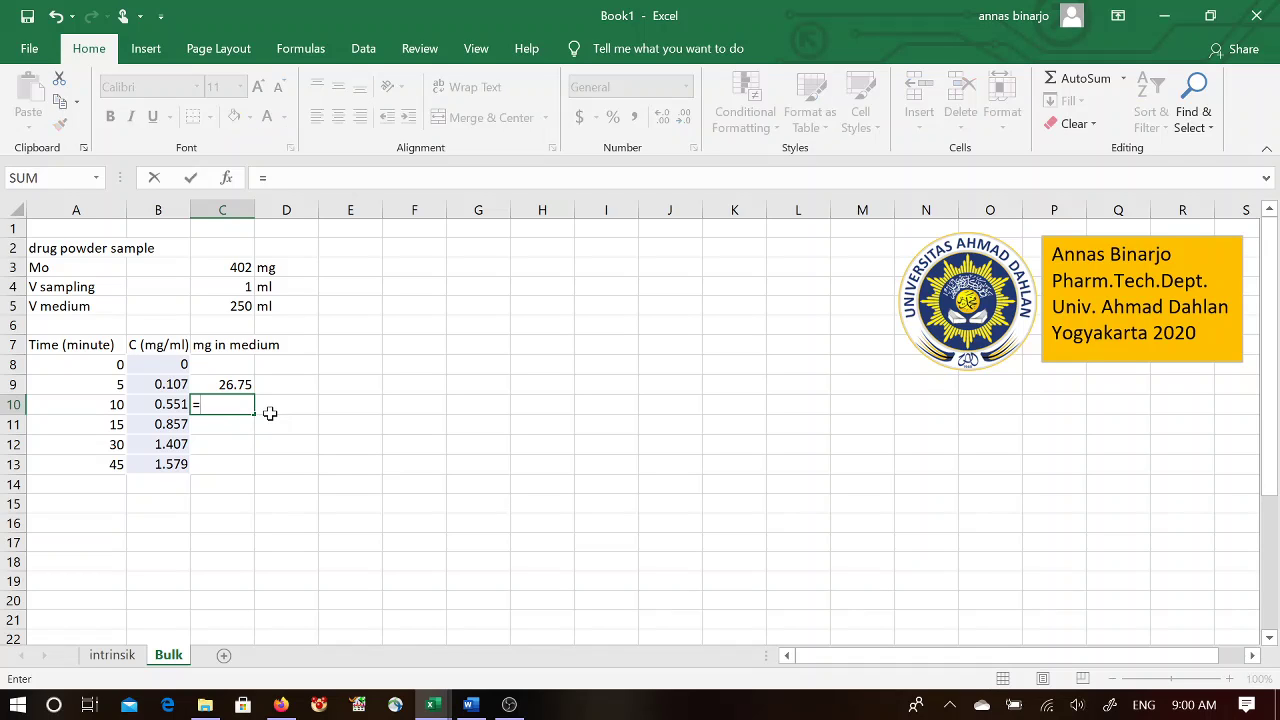
pyautogui.click(167, 404)
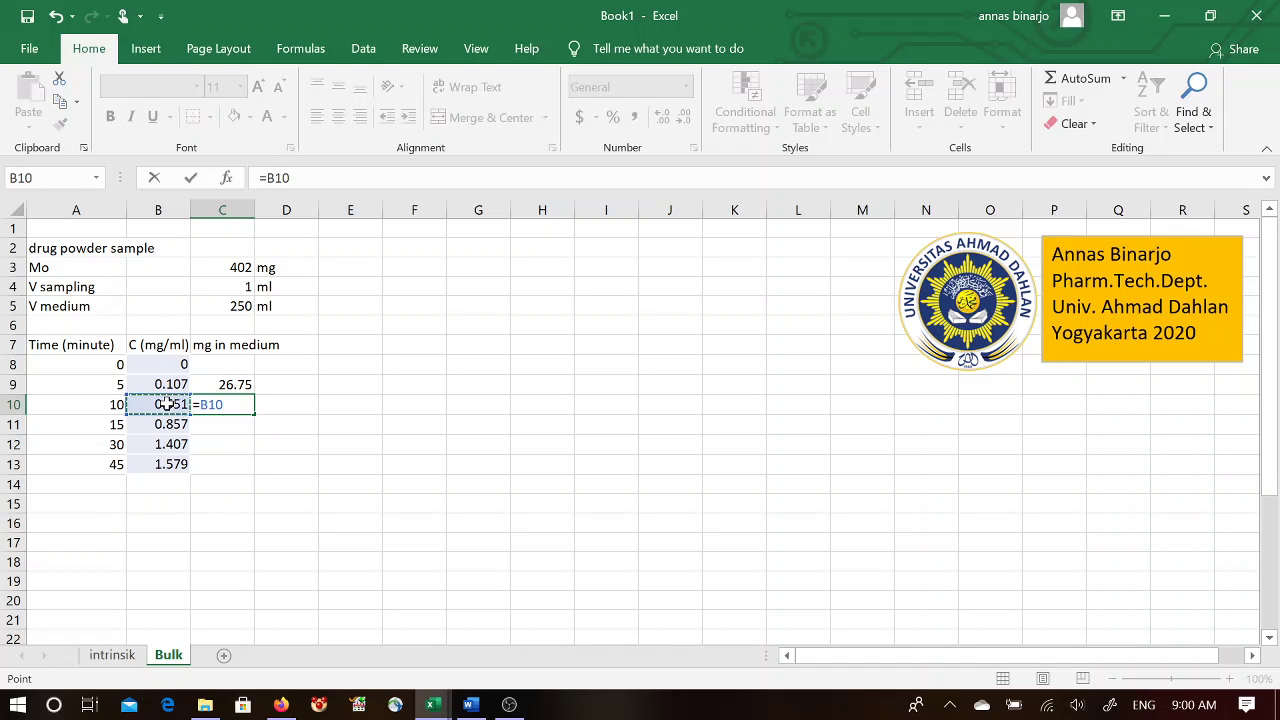
pyautogui.write('*')
pyautogui.click(217, 307)
pyautogui.press('Return')
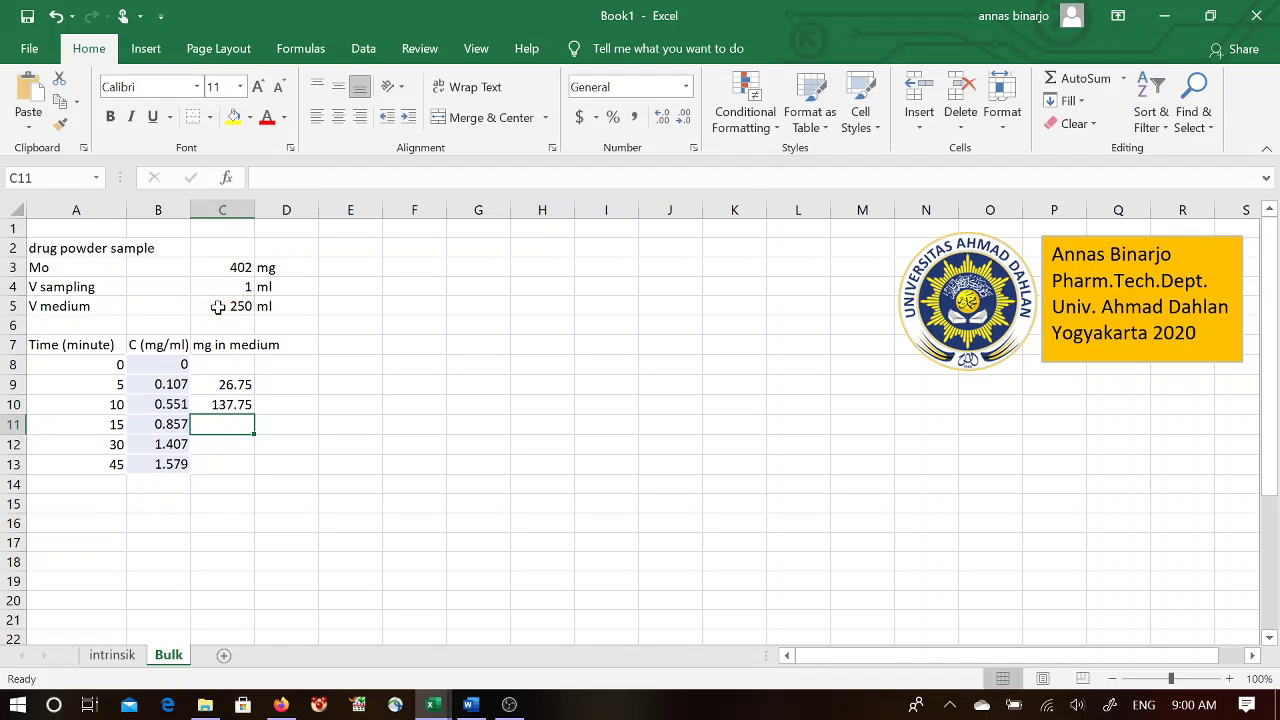
# Step: Change the C9 formula to =B9*C$5 to lock the medium volume row, and fill it down through C13
pyautogui.click(224, 384)
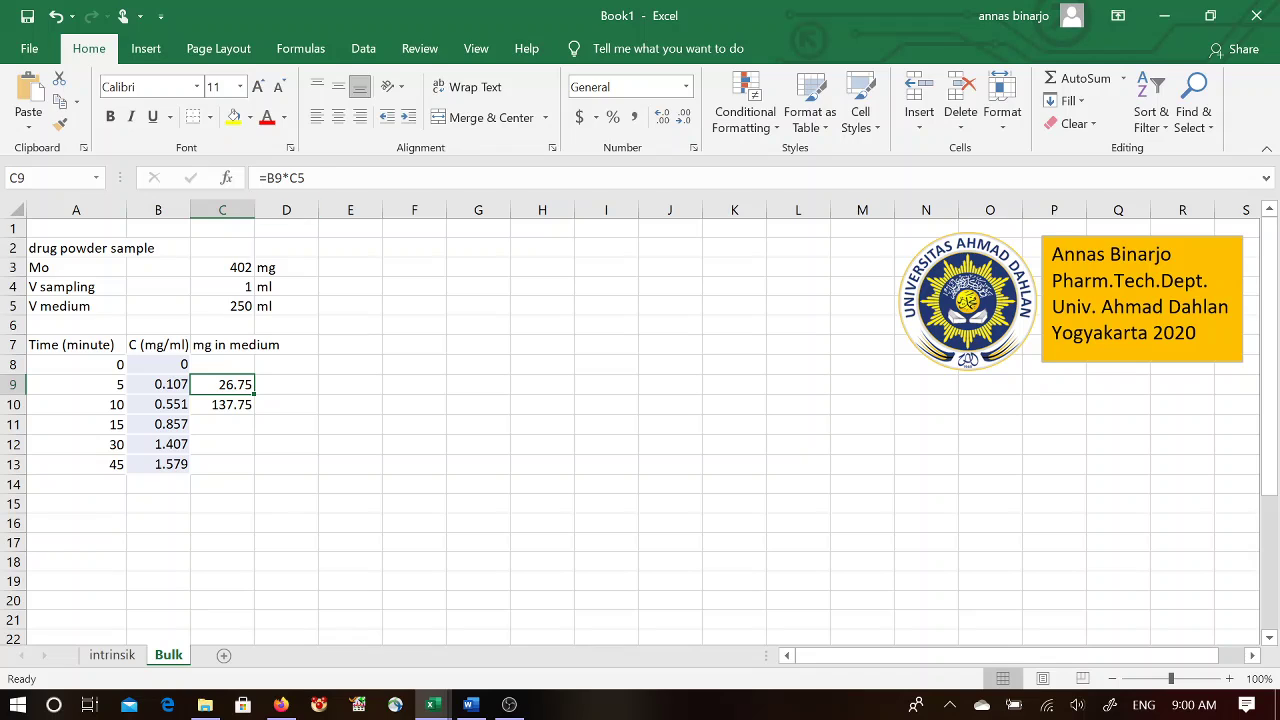
pyautogui.press('F2')
pyautogui.write('$')
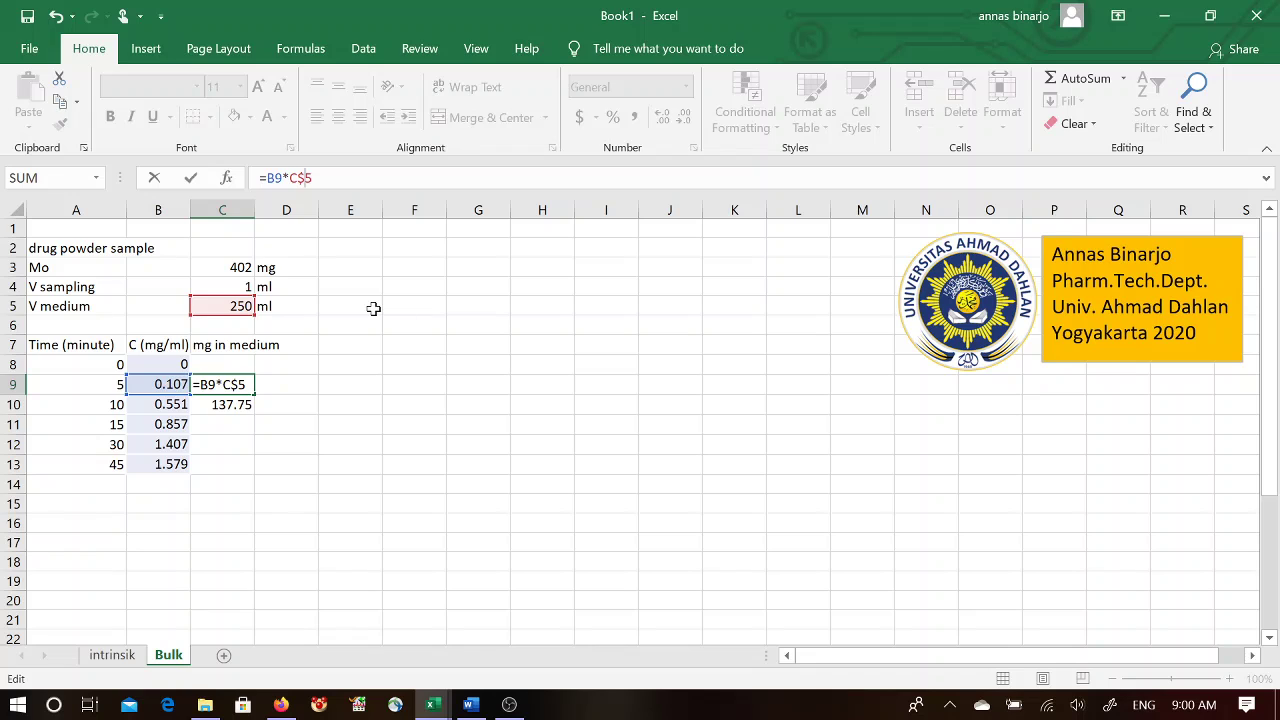
pyautogui.press('Return')
pyautogui.click(238, 386)
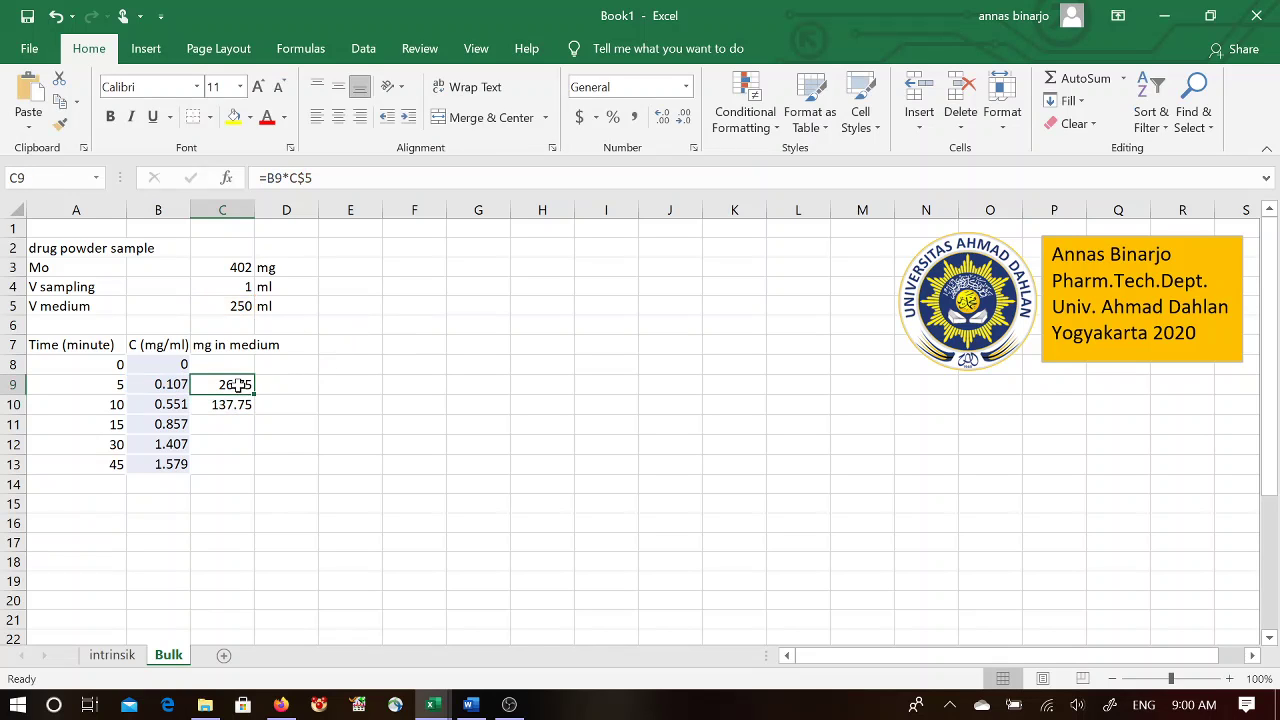
pyautogui.moveTo(254, 394); pyautogui.dragTo(258, 472)
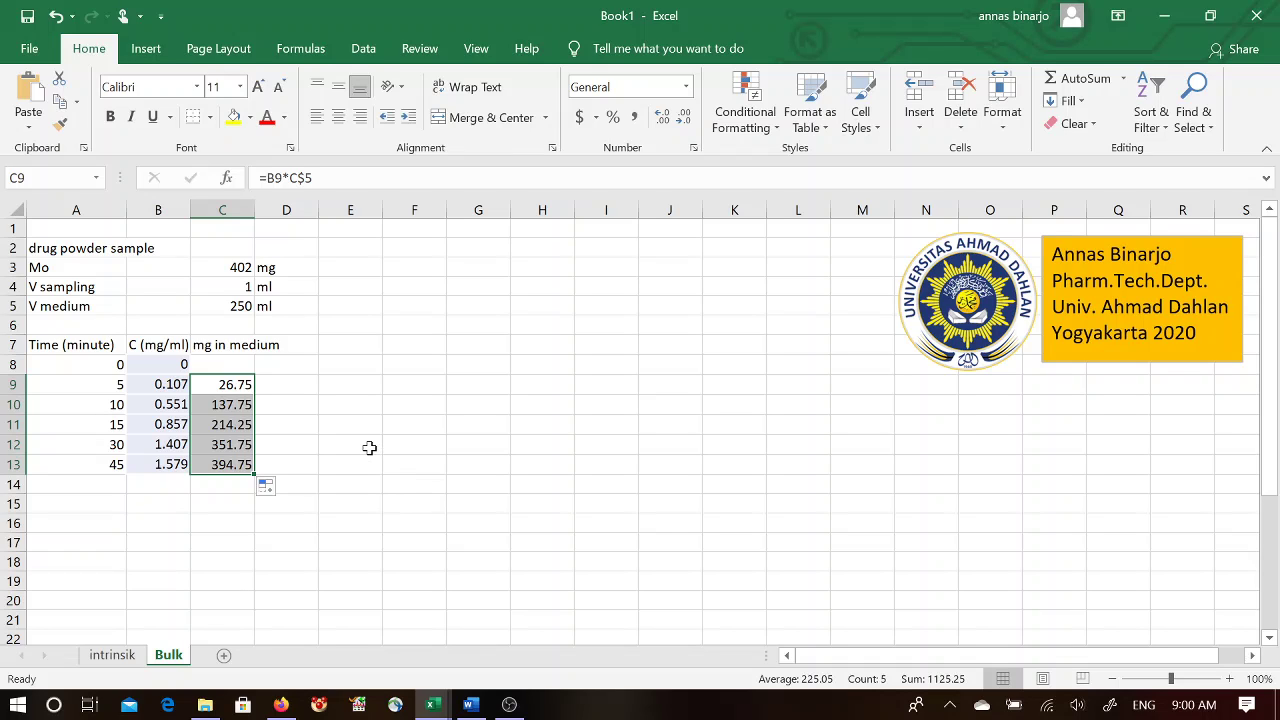
# Step: Enter the column heading "mg removed at t" in cell D7
pyautogui.click(306, 345)
pyautogui.write('m')
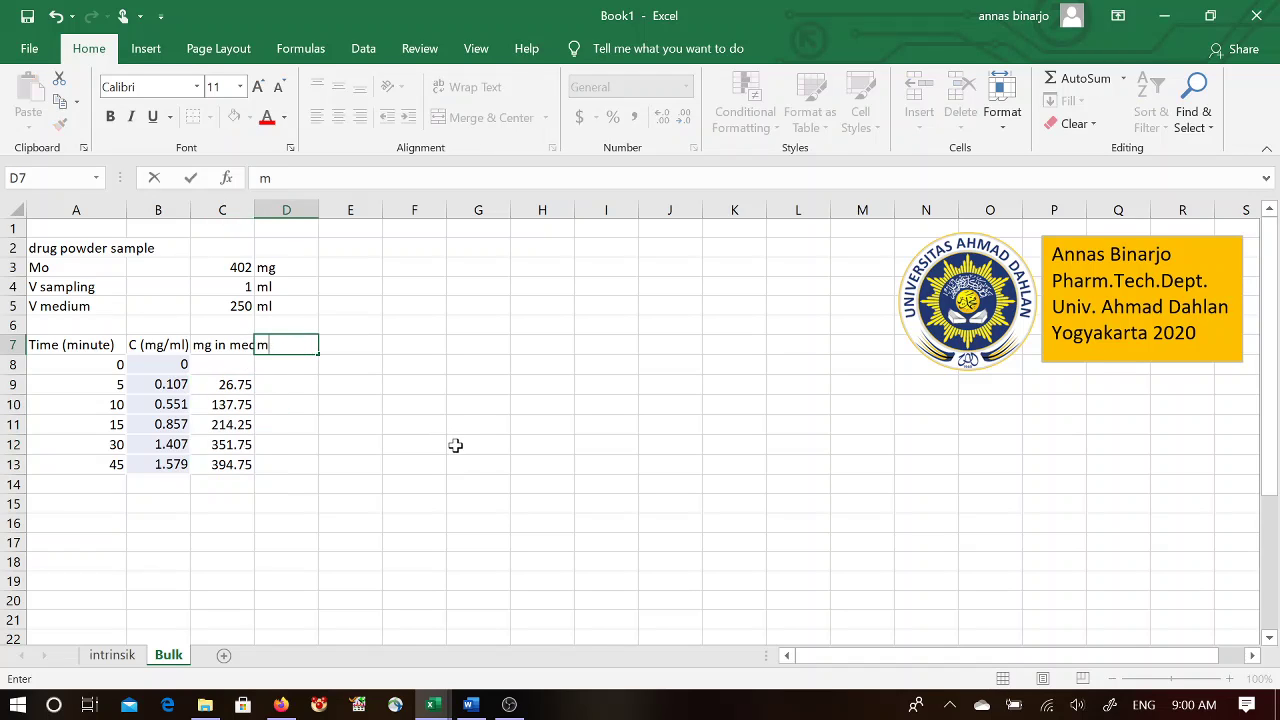
pyautogui.write('g removed')
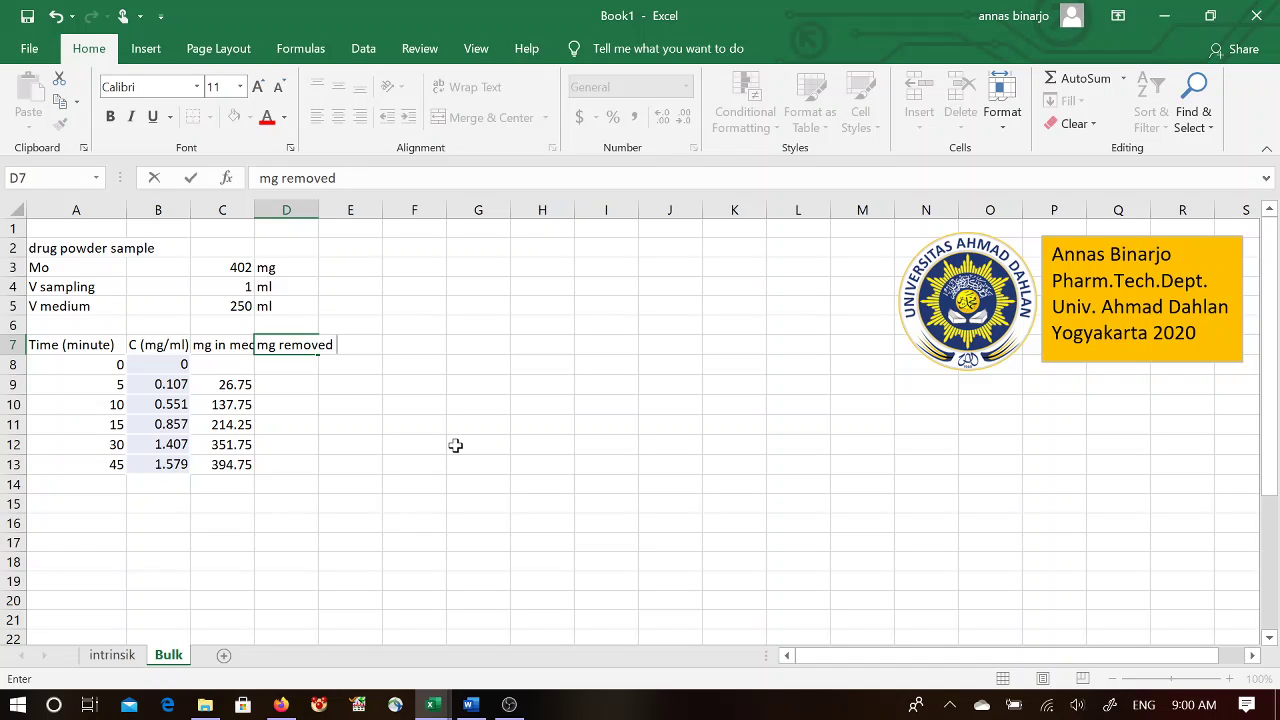
pyautogui.write(' at t')
pyautogui.press('Return')
pyautogui.press('Return')
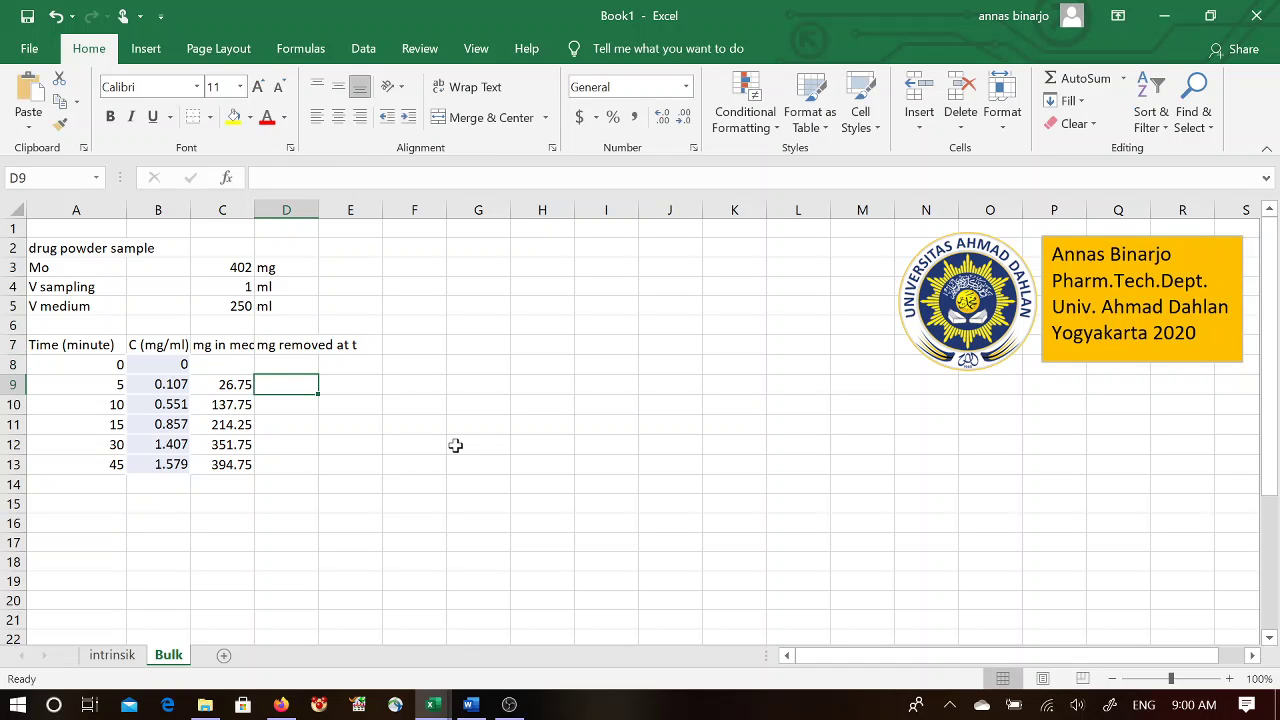
# Step: Calculate the removed drug amount in D9 with the formula =B8*C$4 and fill it down through D13
pyautogui.write('=')
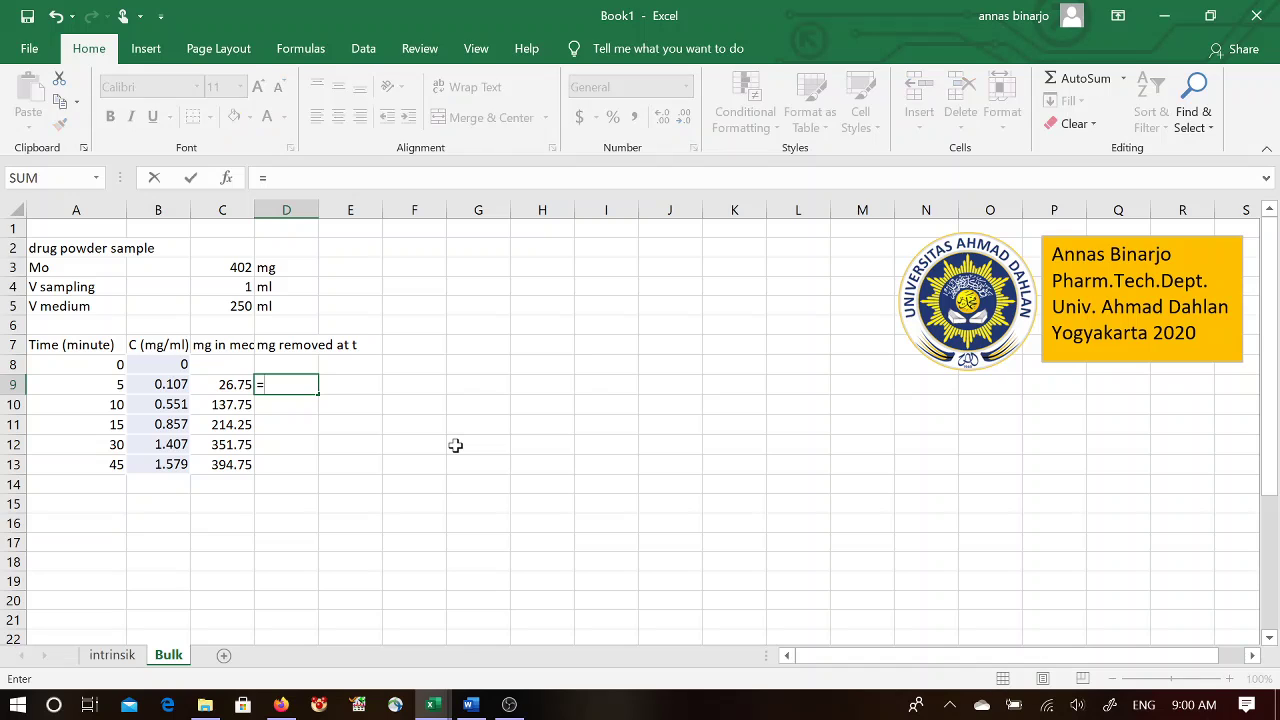
pyautogui.click(176, 365)
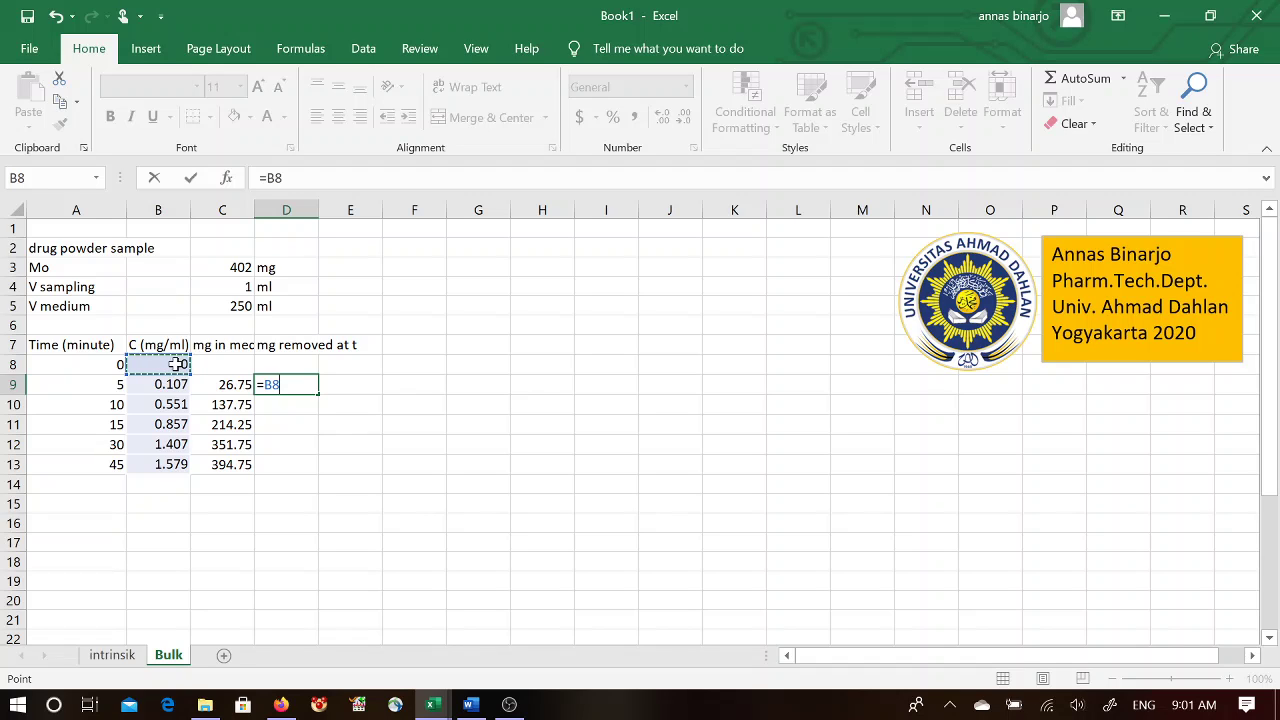
pyautogui.write('*')
pyautogui.click(214, 288)
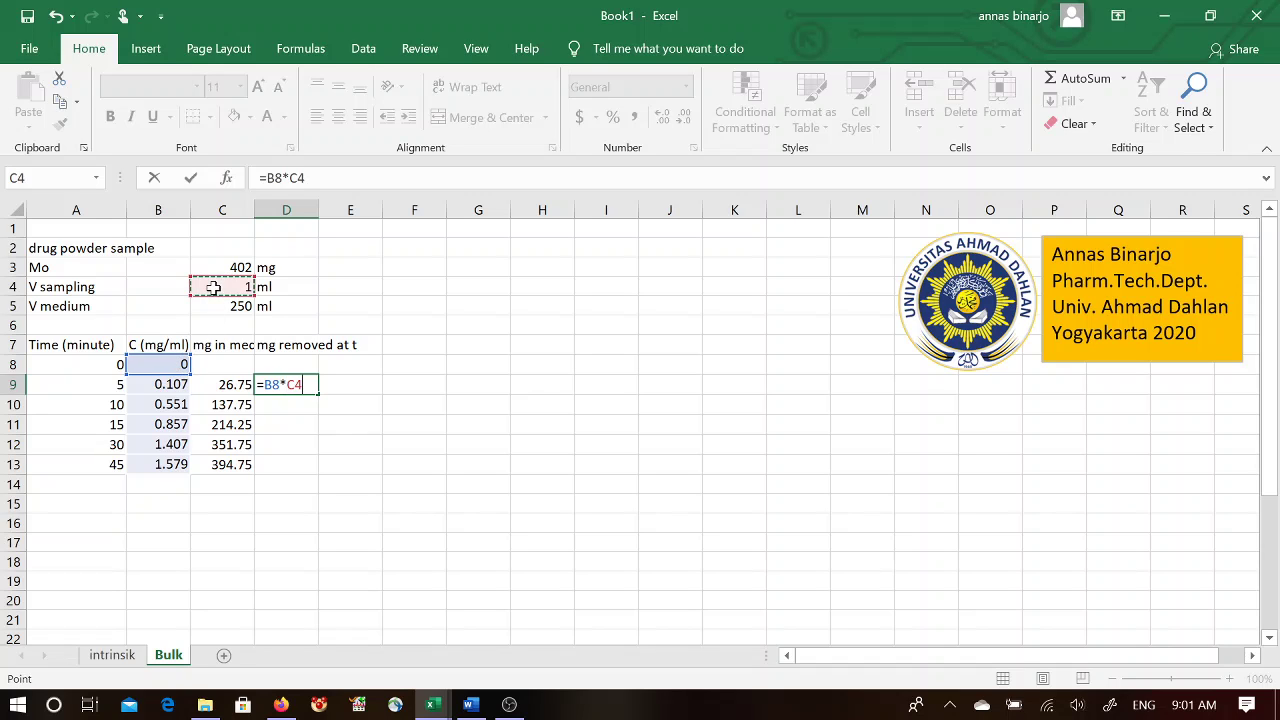
pyautogui.click(291, 178)
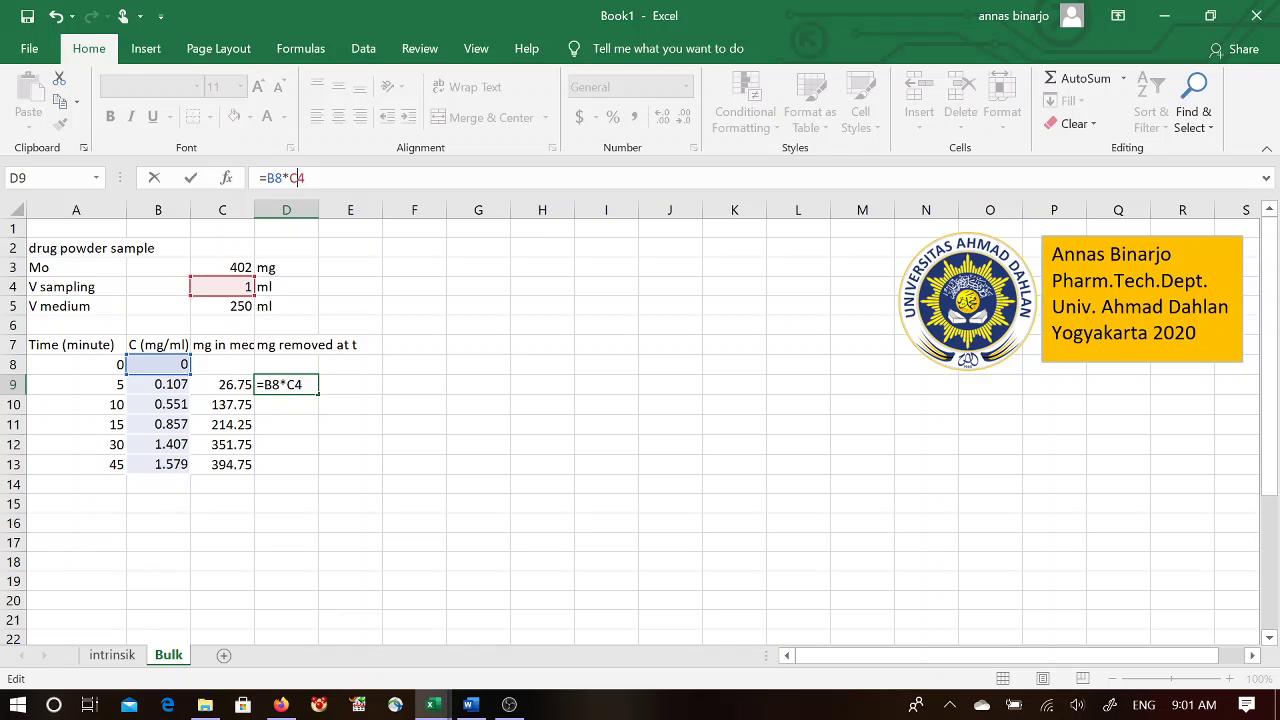
pyautogui.write('$')
pyautogui.press('Return')
pyautogui.click(303, 384)
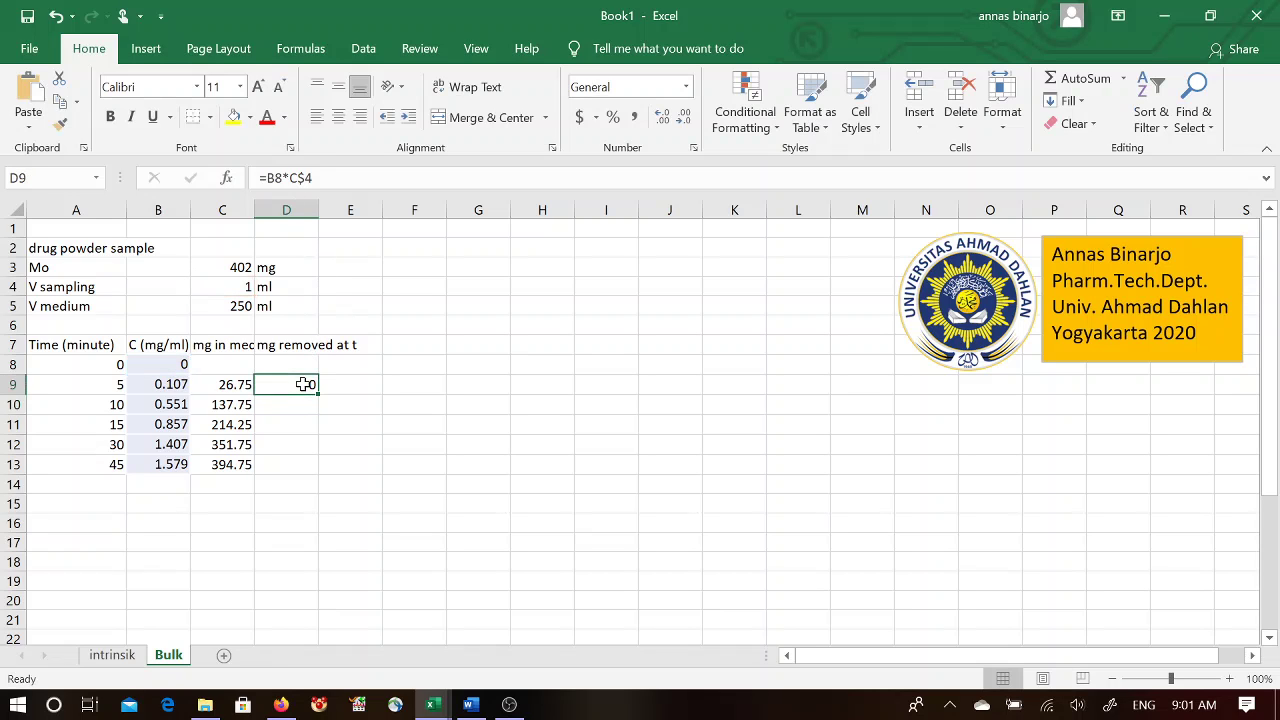
pyautogui.moveTo(317, 393); pyautogui.dragTo(316, 470)
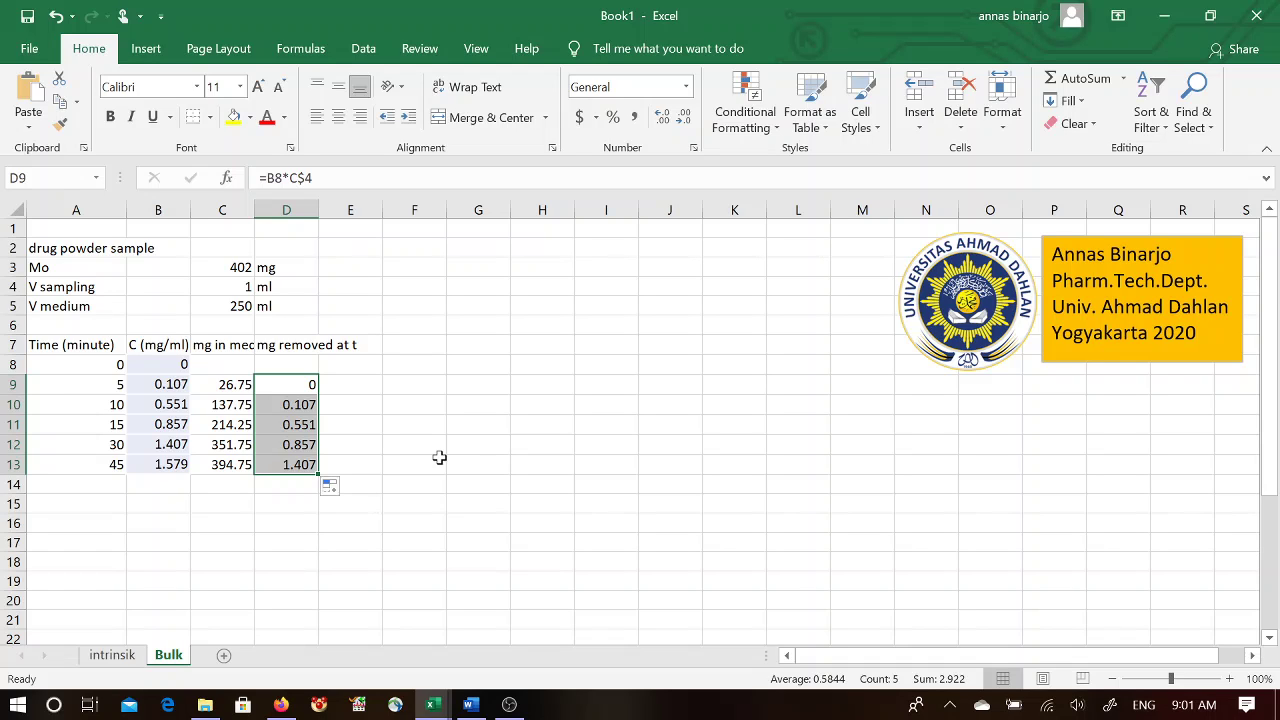
# Step: Enter the column heading "mg removed kum" in E7 and the starting value 0 in E9
pyautogui.click(368, 347)
pyautogui.write('mg')
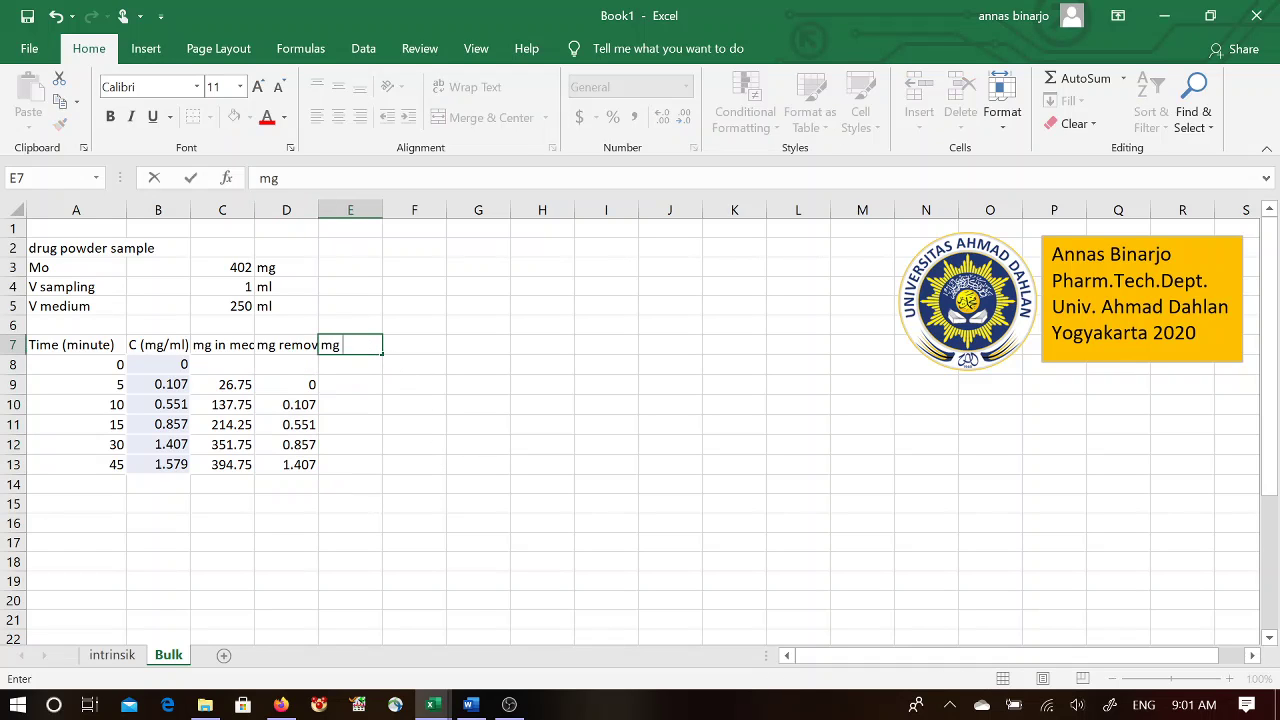
pyautogui.write(' removed kum')
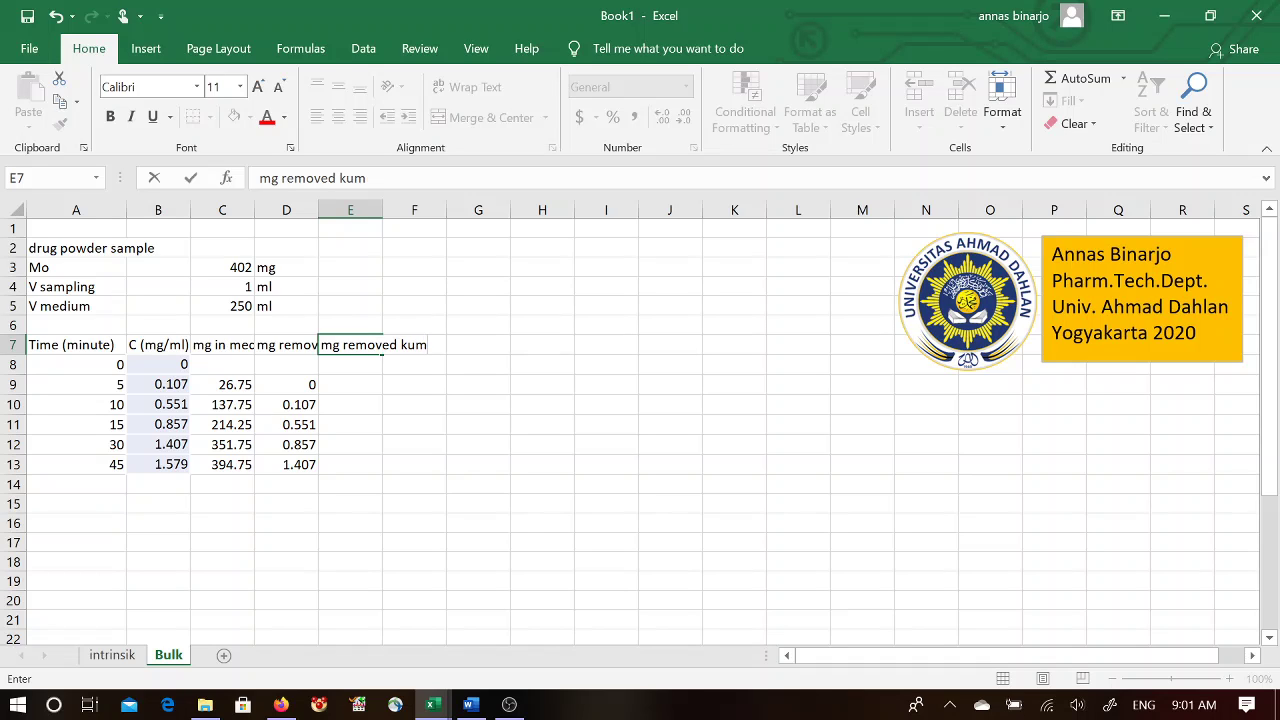
pyautogui.press('Return')
pyautogui.write('0')
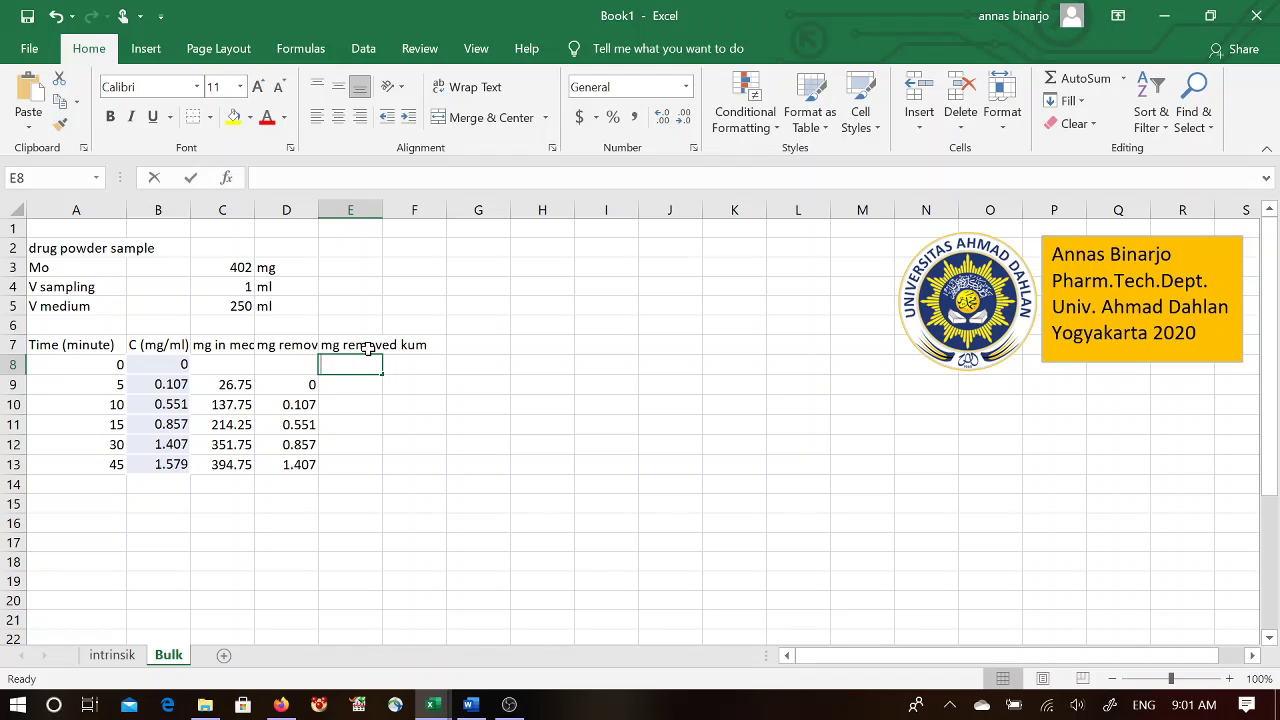
pyautogui.press('BackSpace')
pyautogui.press('Return')
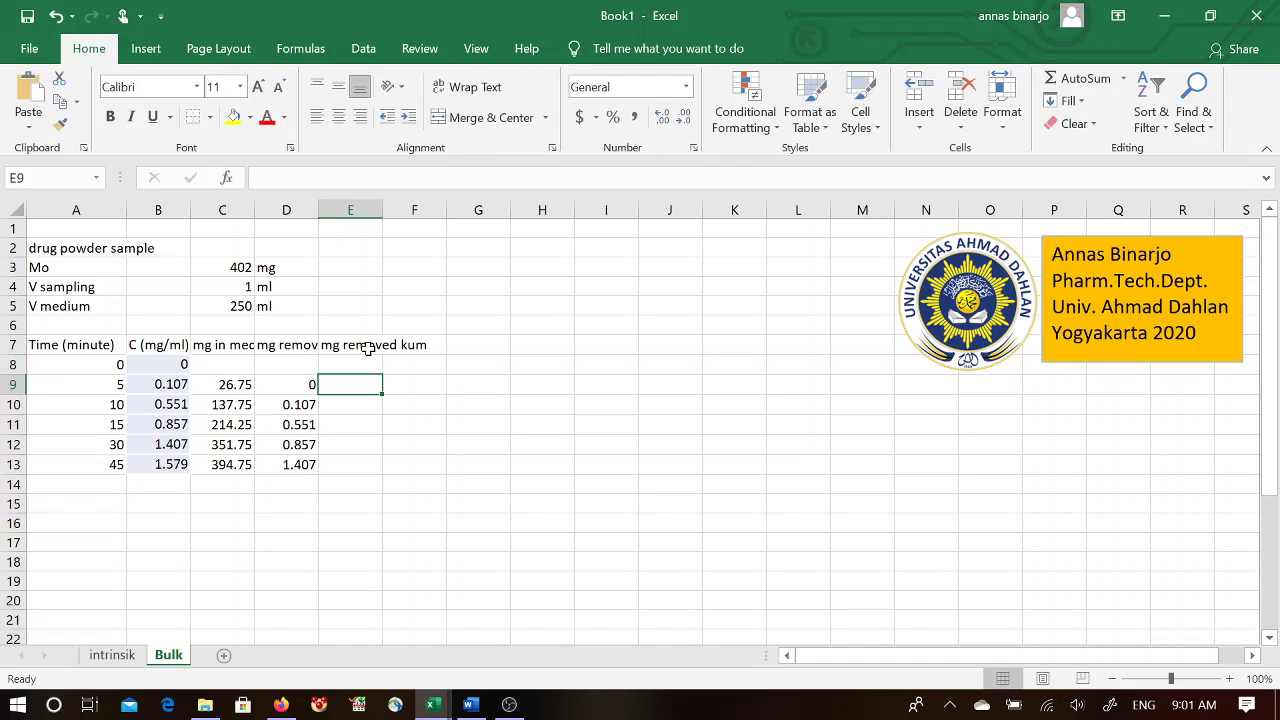
pyautogui.write('0')
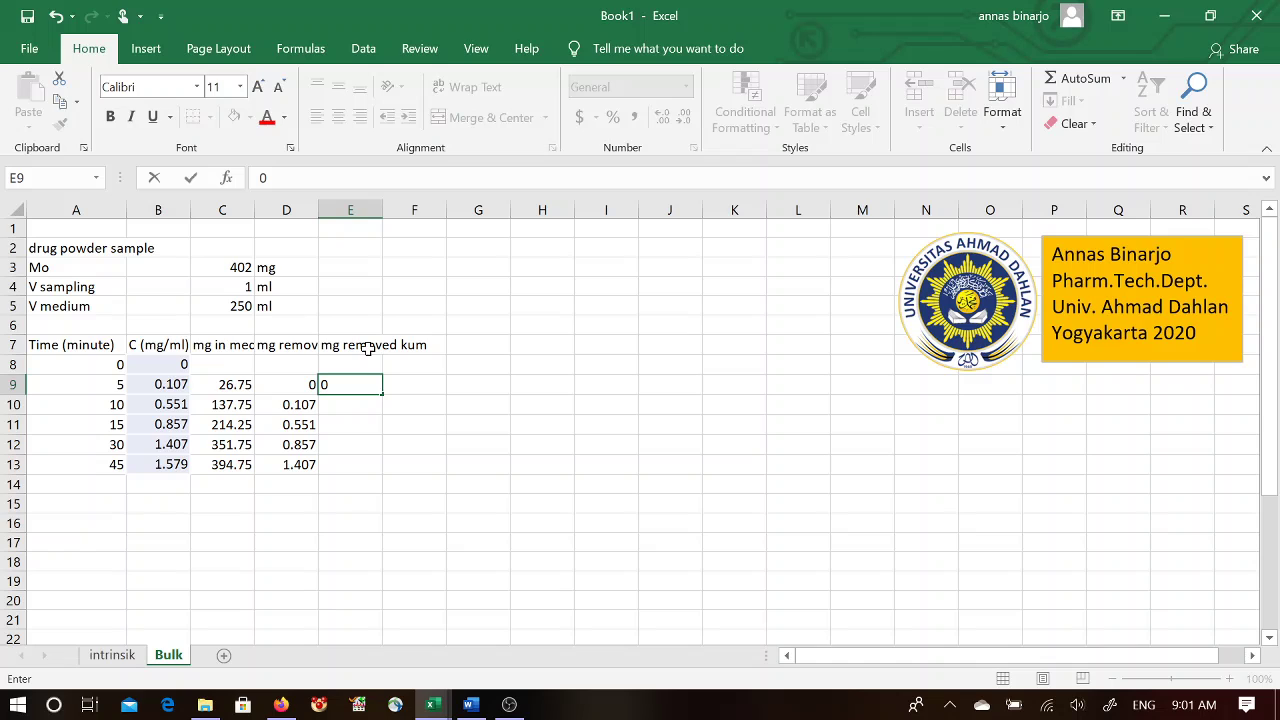
pyautogui.press('Return')
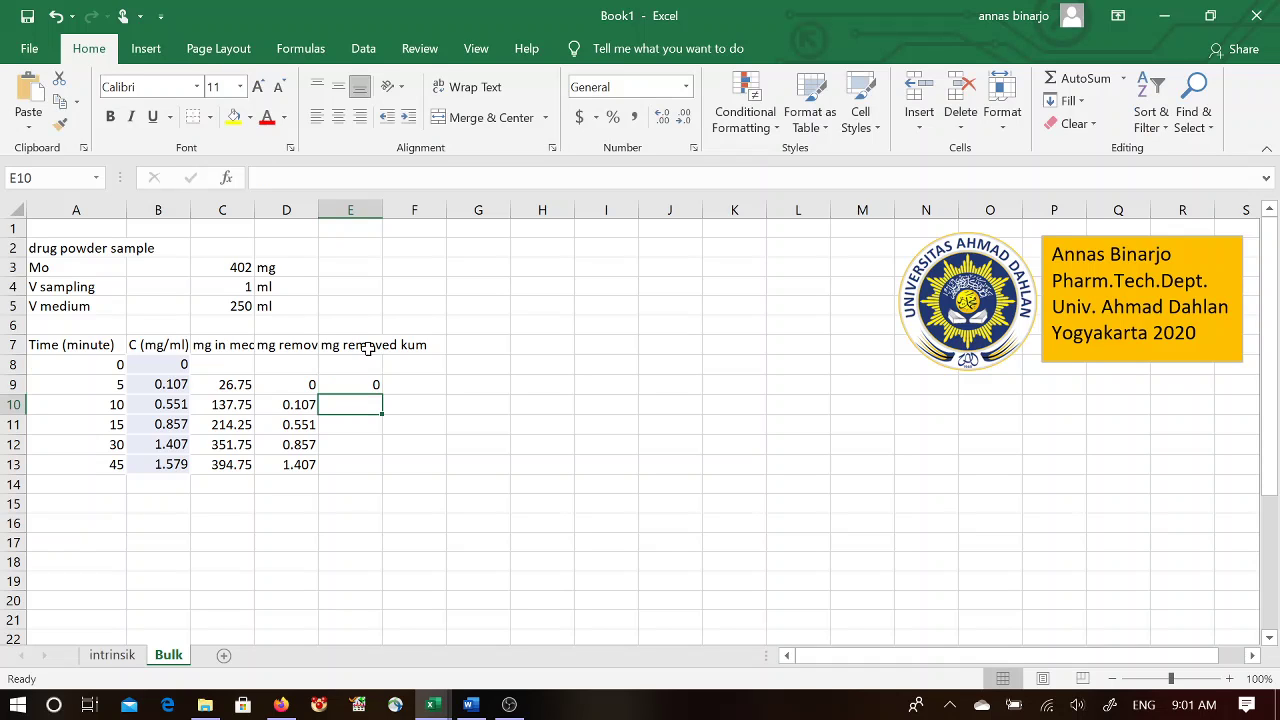
# Step: Calculate the cumulative removed amount in E10 with the formula =D10+E9 and fill it down through E13
pyautogui.write('=')
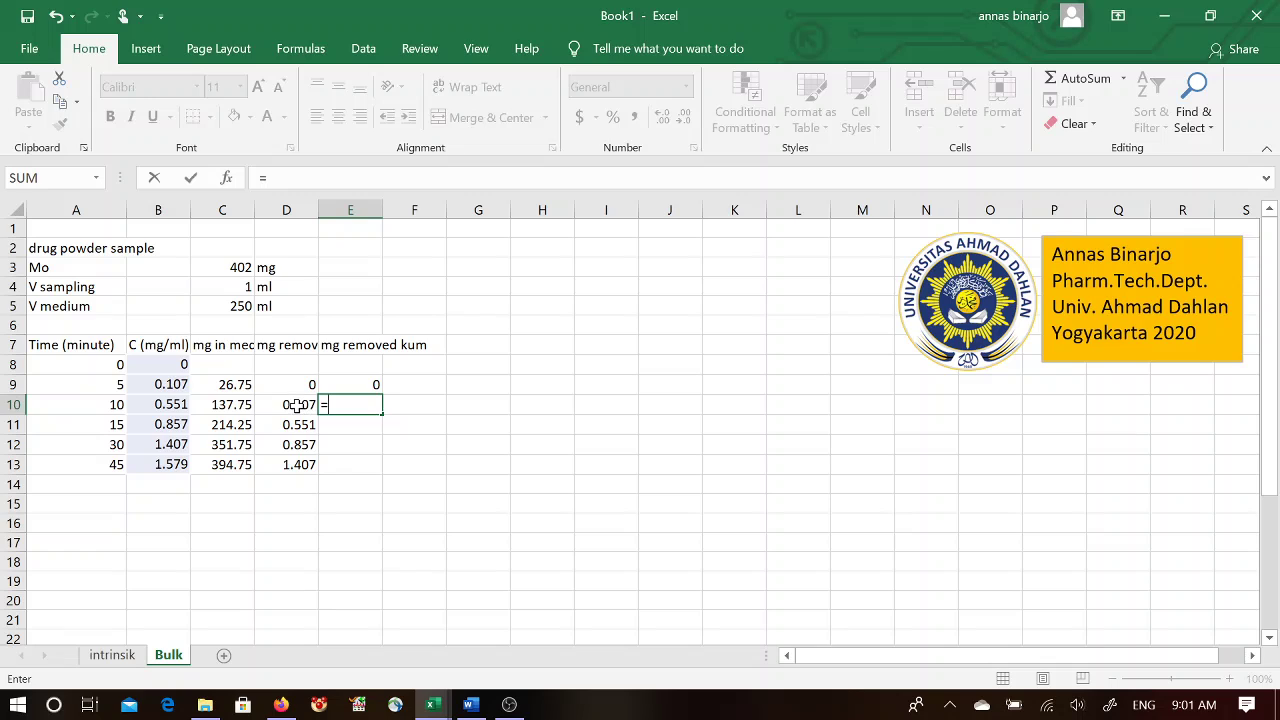
pyautogui.click(297, 405)
pyautogui.write('+')
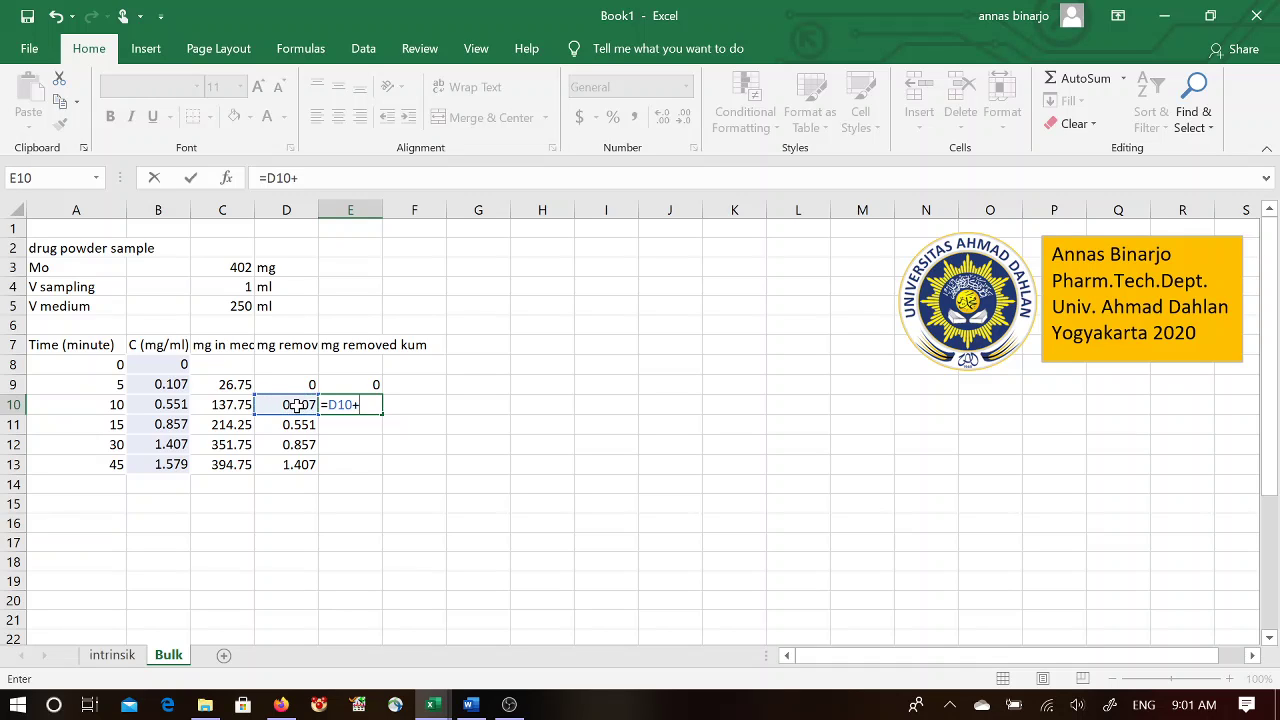
pyautogui.click(348, 390)
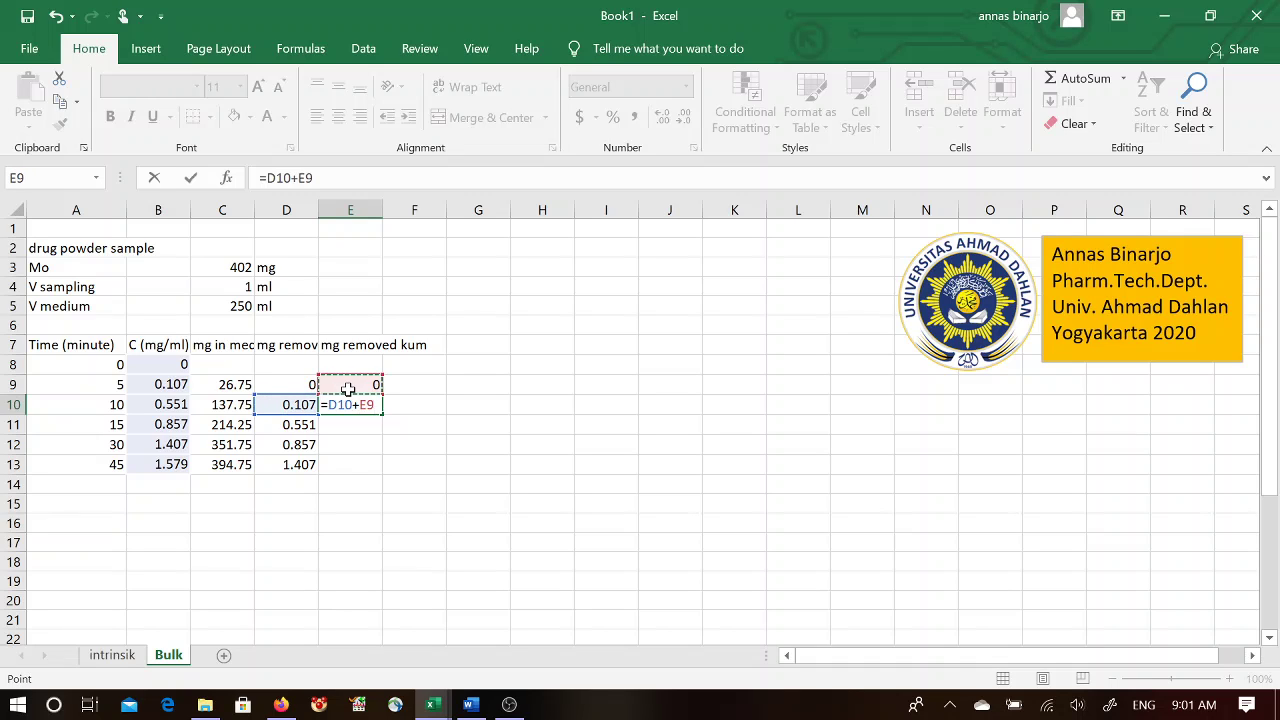
pyautogui.press('Return')
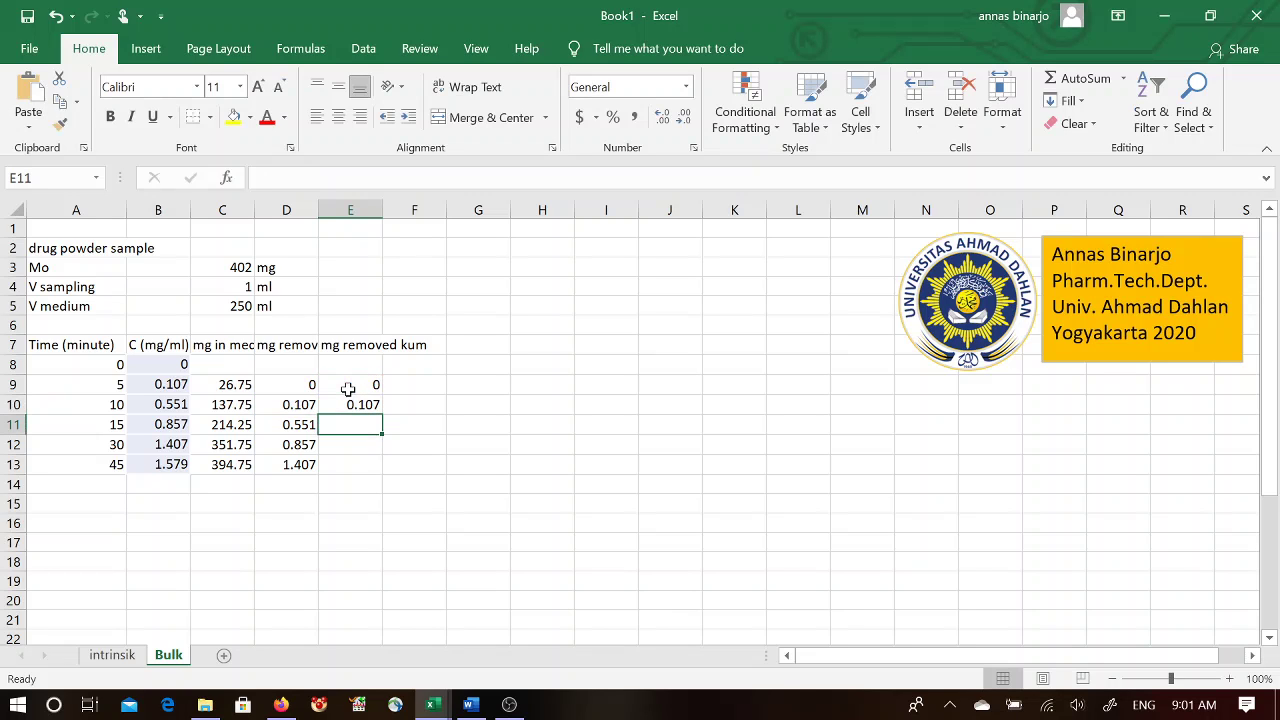
pyautogui.click(348, 402)
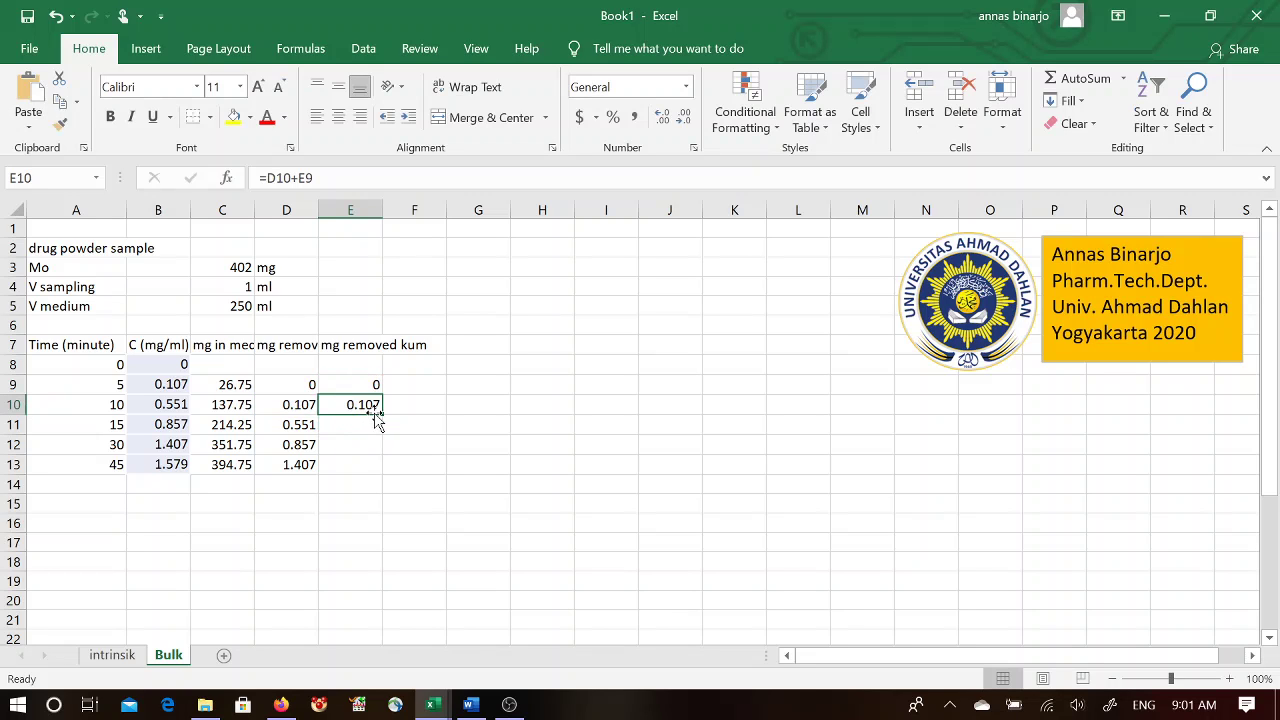
pyautogui.moveTo(381, 415); pyautogui.dragTo(386, 471)
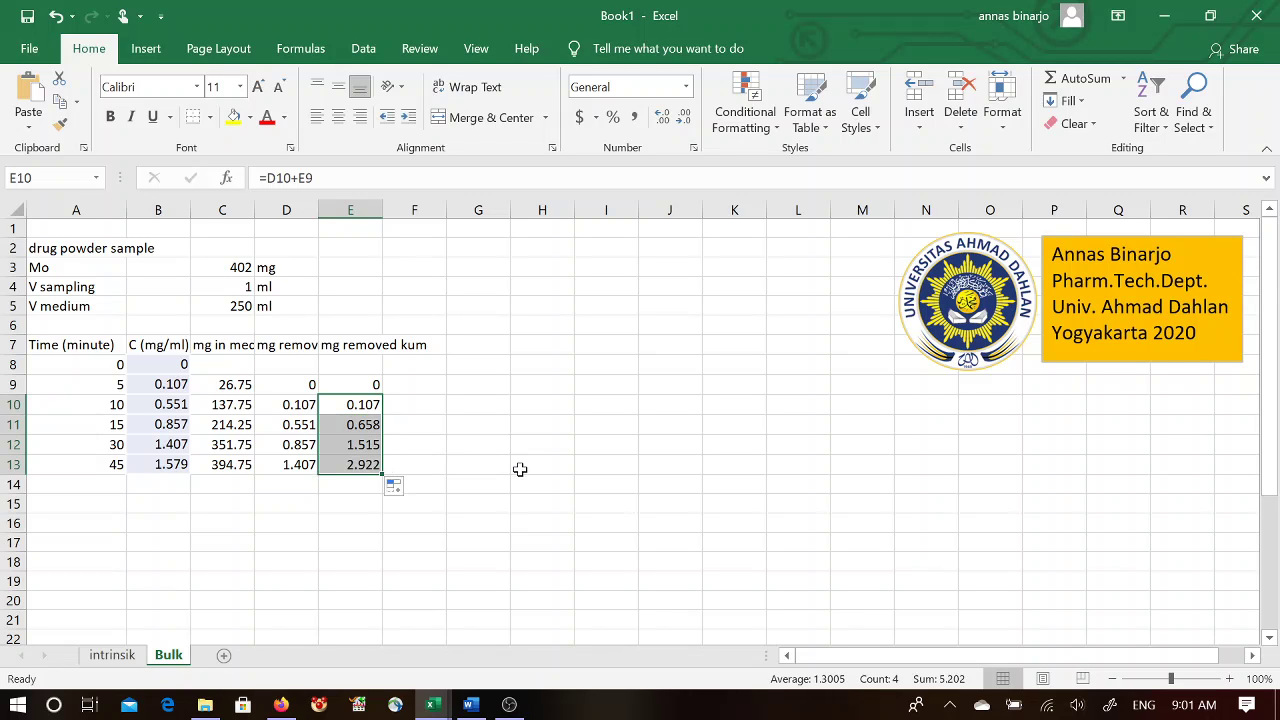
# Step: Enter the column heading "mg dissolved" in cell F7
pyautogui.click(430, 344)
pyautogui.write('mg')
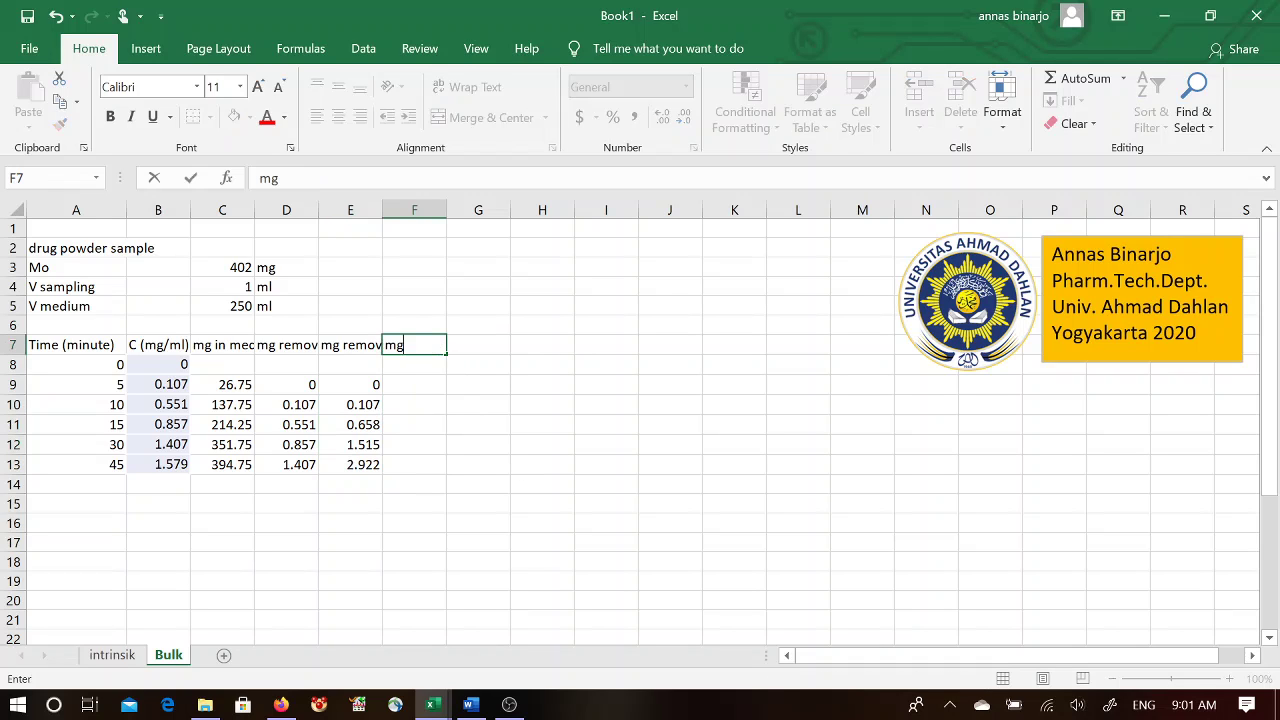
pyautogui.write(' dissolved')
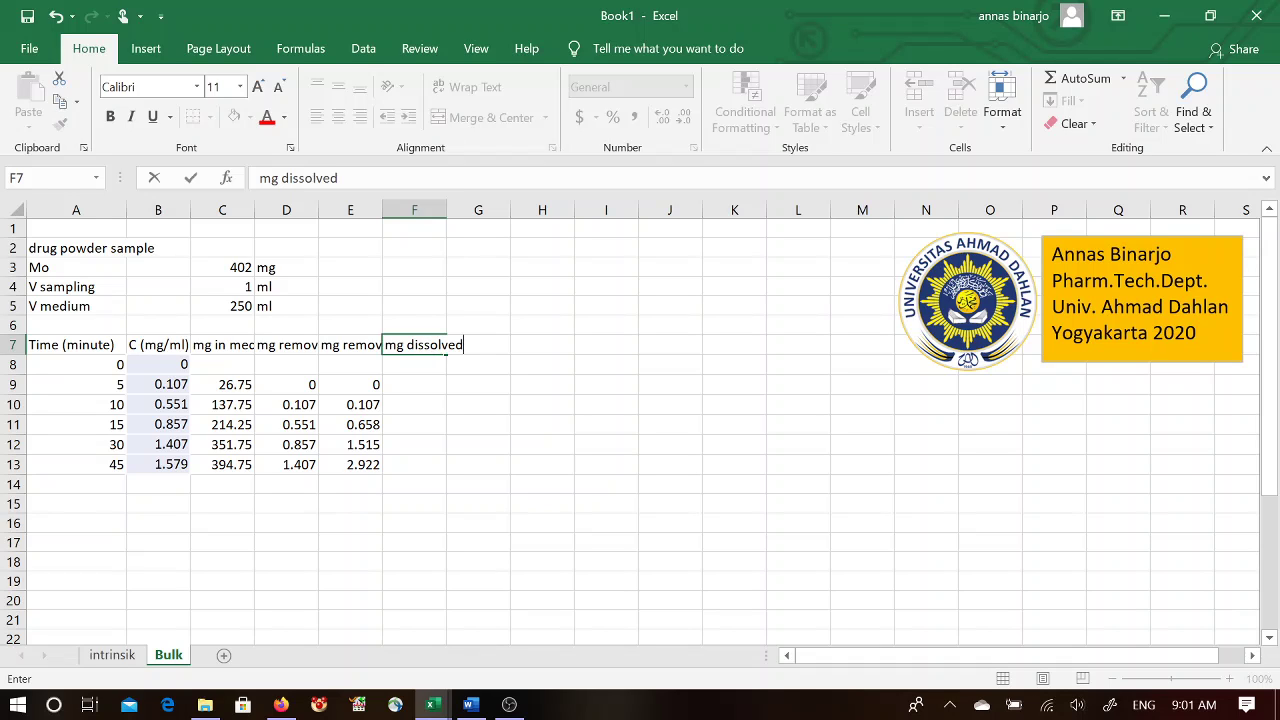
pyautogui.press('Return')
# Step: Calculate the total dissolved amount in F9 with the formula =C9+E9 and fill it down through F13
pyautogui.press('Return')
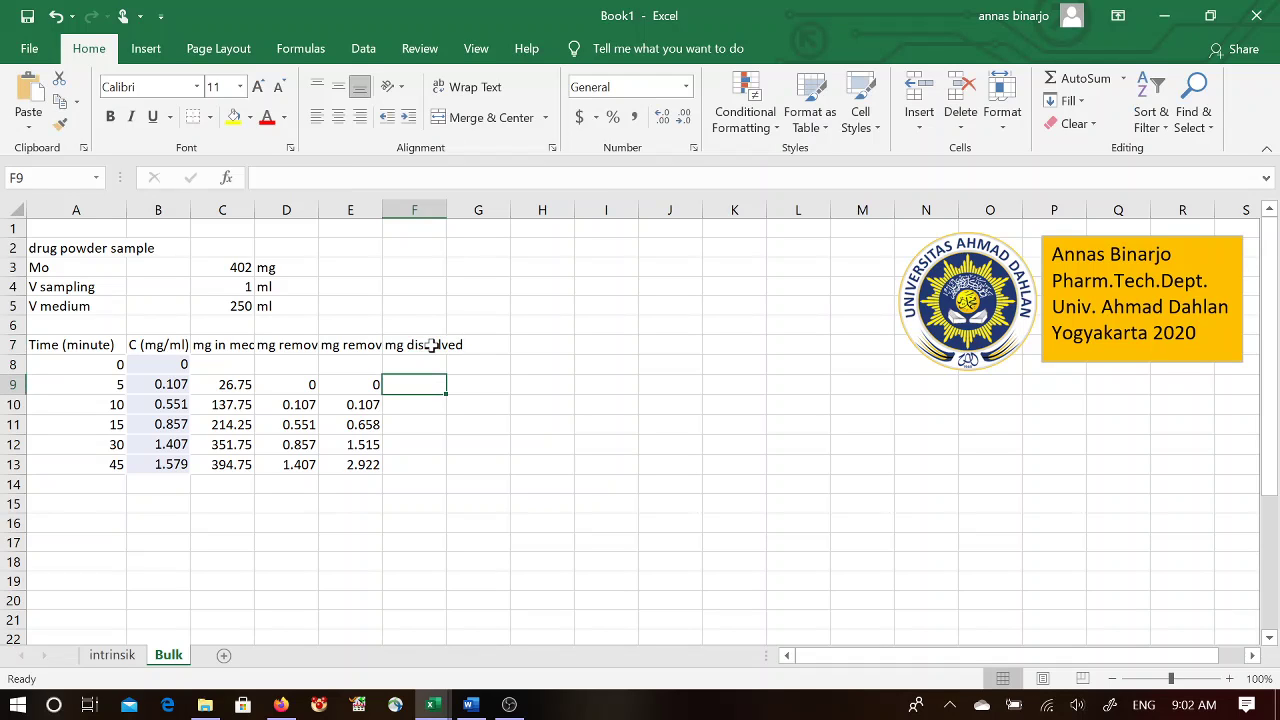
pyautogui.write('=')
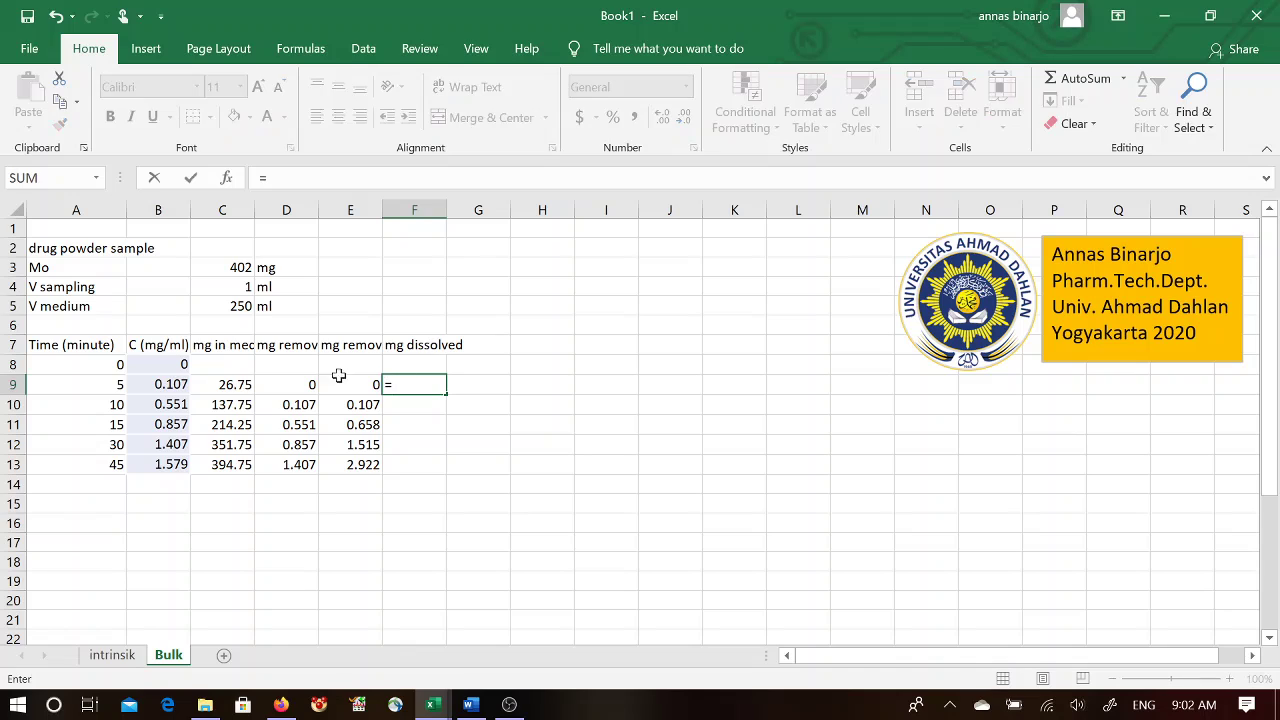
pyautogui.click(237, 384)
pyautogui.write('+')
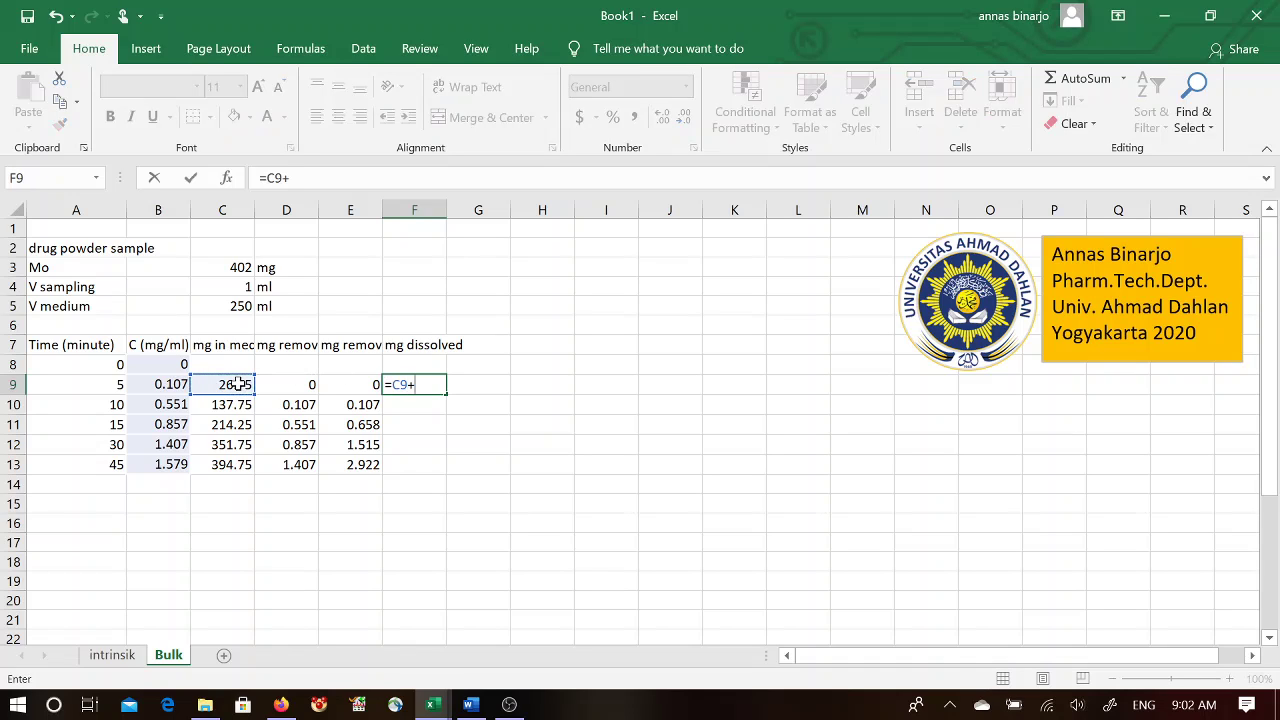
pyautogui.click(334, 386)
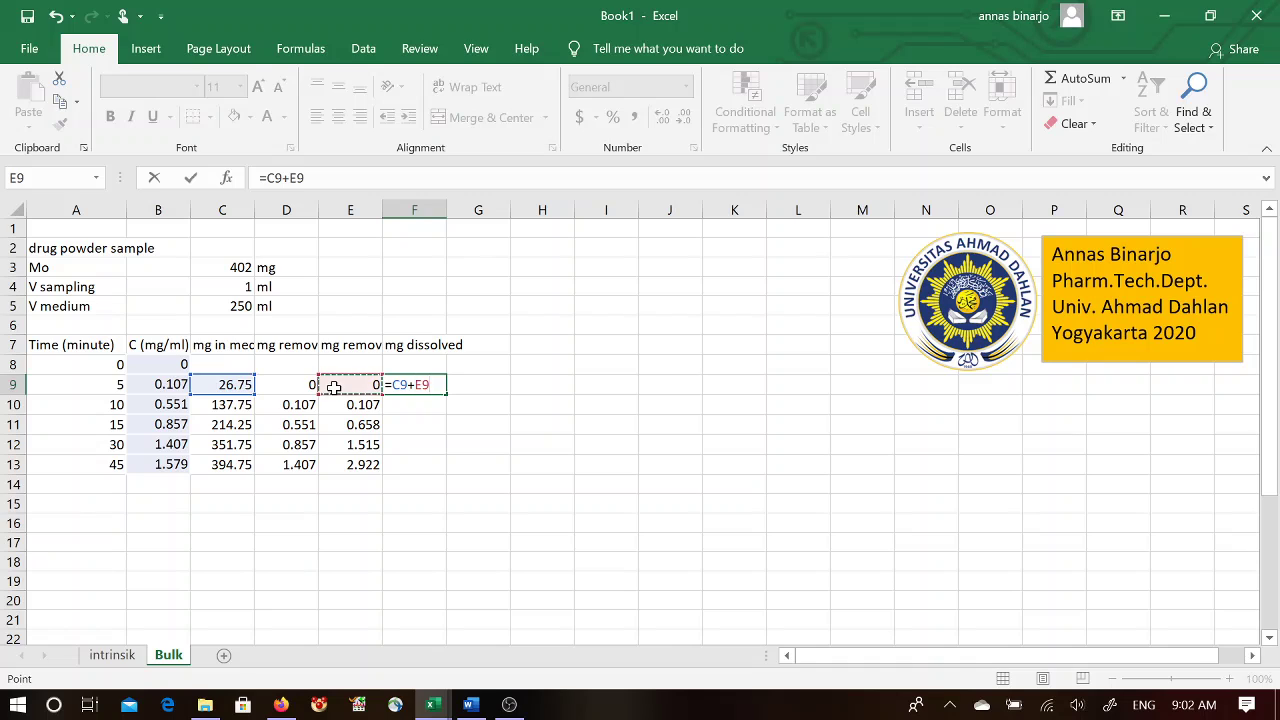
pyautogui.press('Return')
pyautogui.click(406, 386)
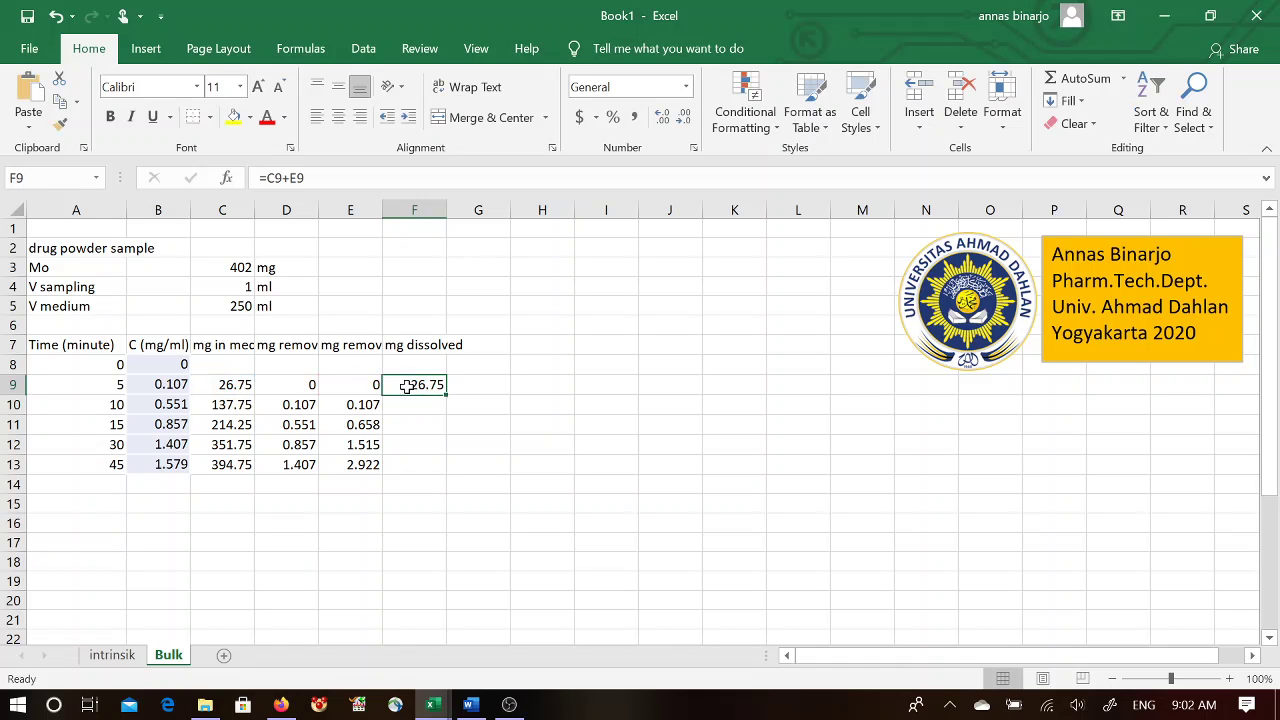
pyautogui.moveTo(446, 394); pyautogui.dragTo(451, 474)
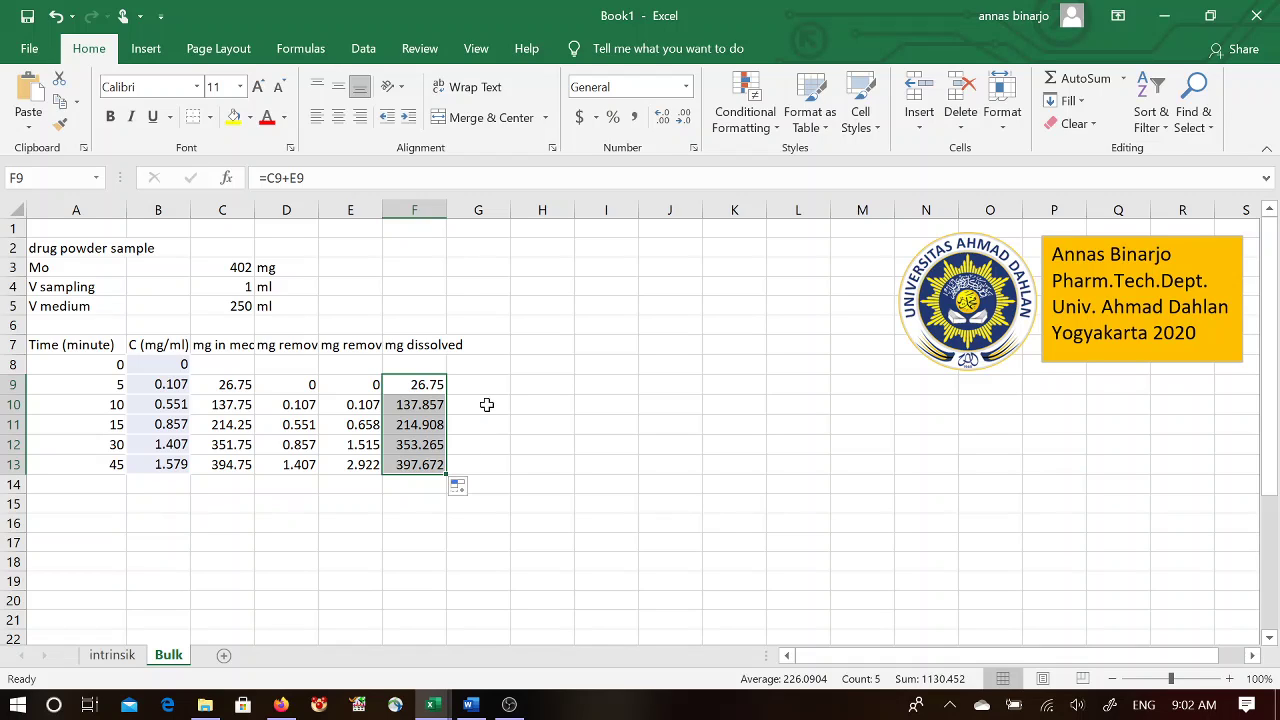
# Step: Enter the column heading "mg drug as solid" in cell G7
pyautogui.click(495, 345)
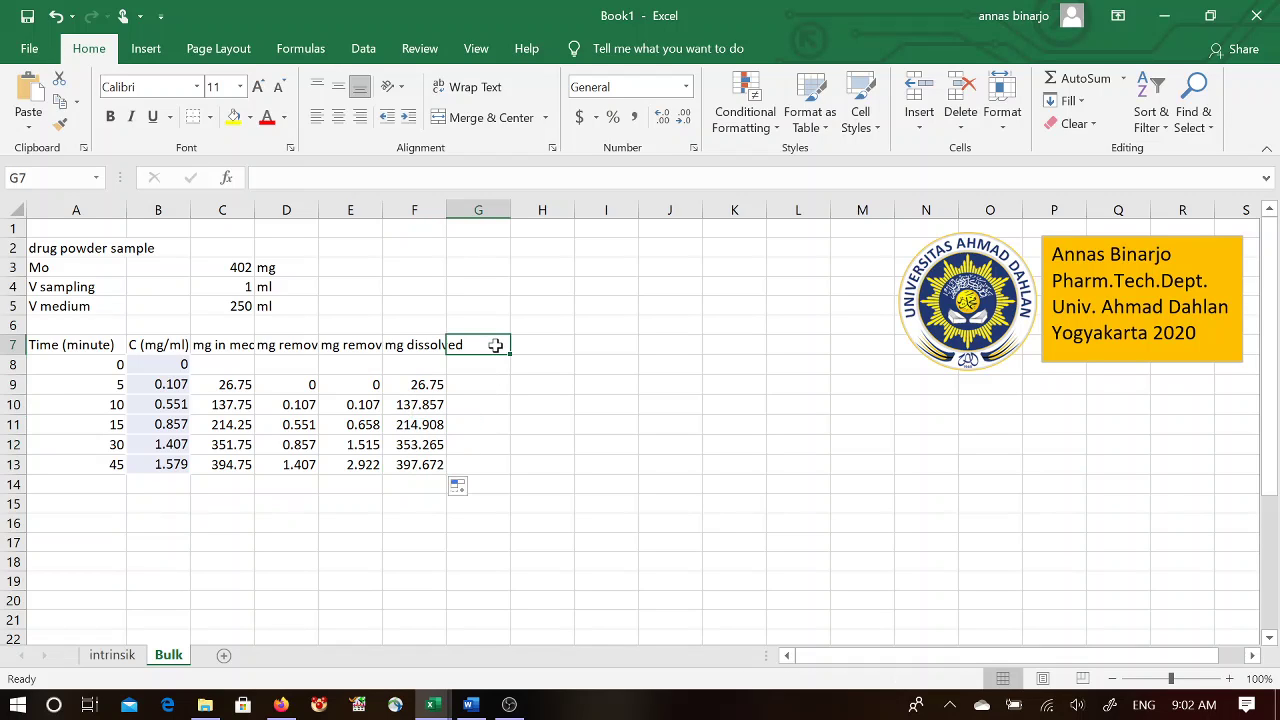
pyautogui.write('mg')
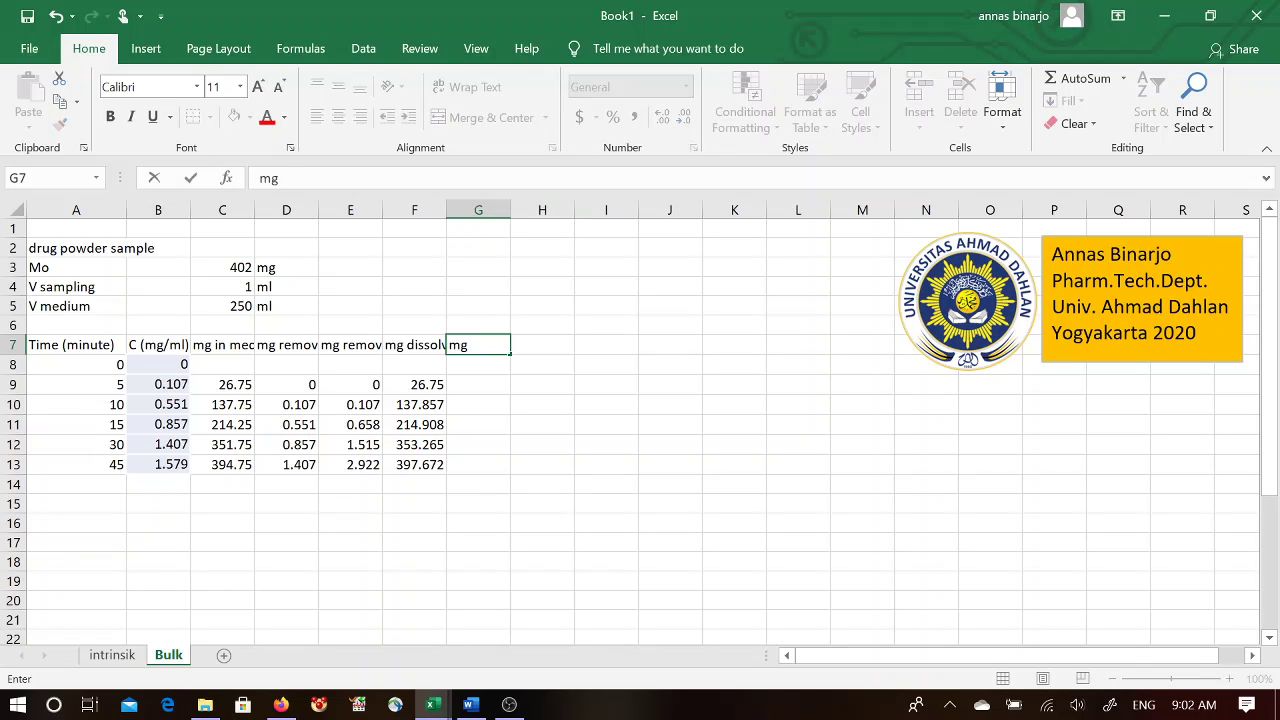
pyautogui.write(' drug as solid')
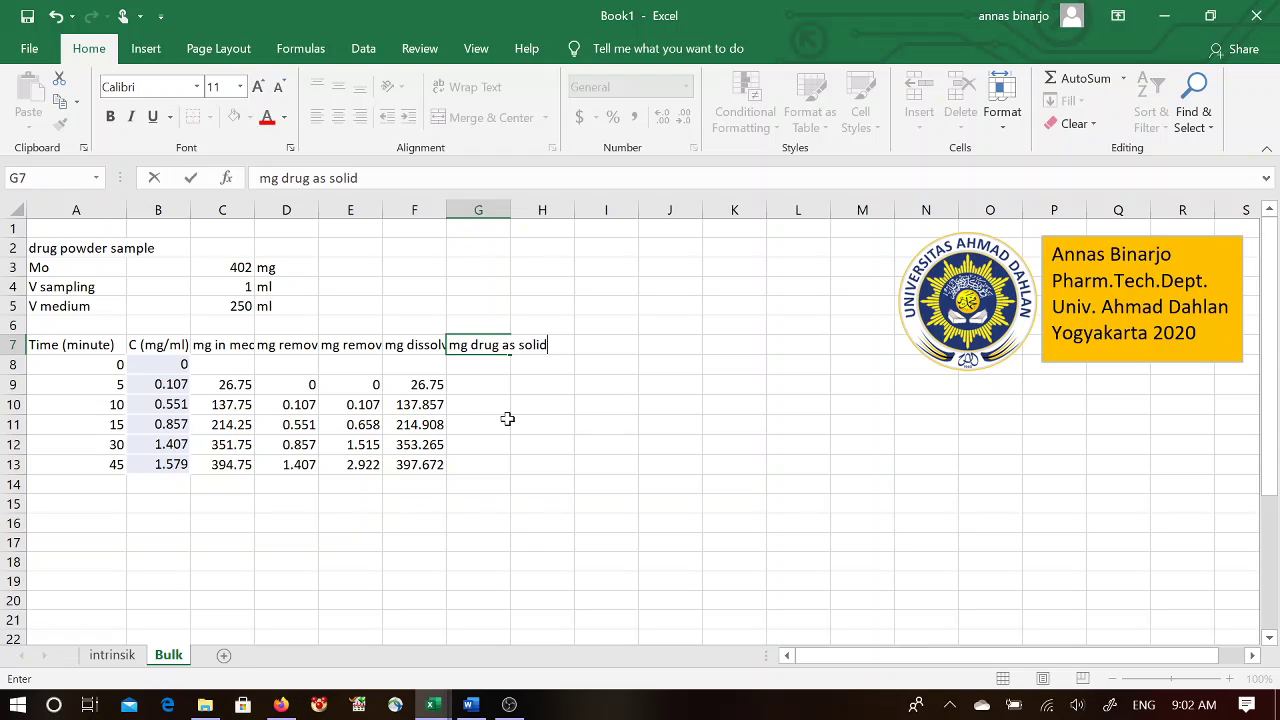
pyautogui.press('Return')
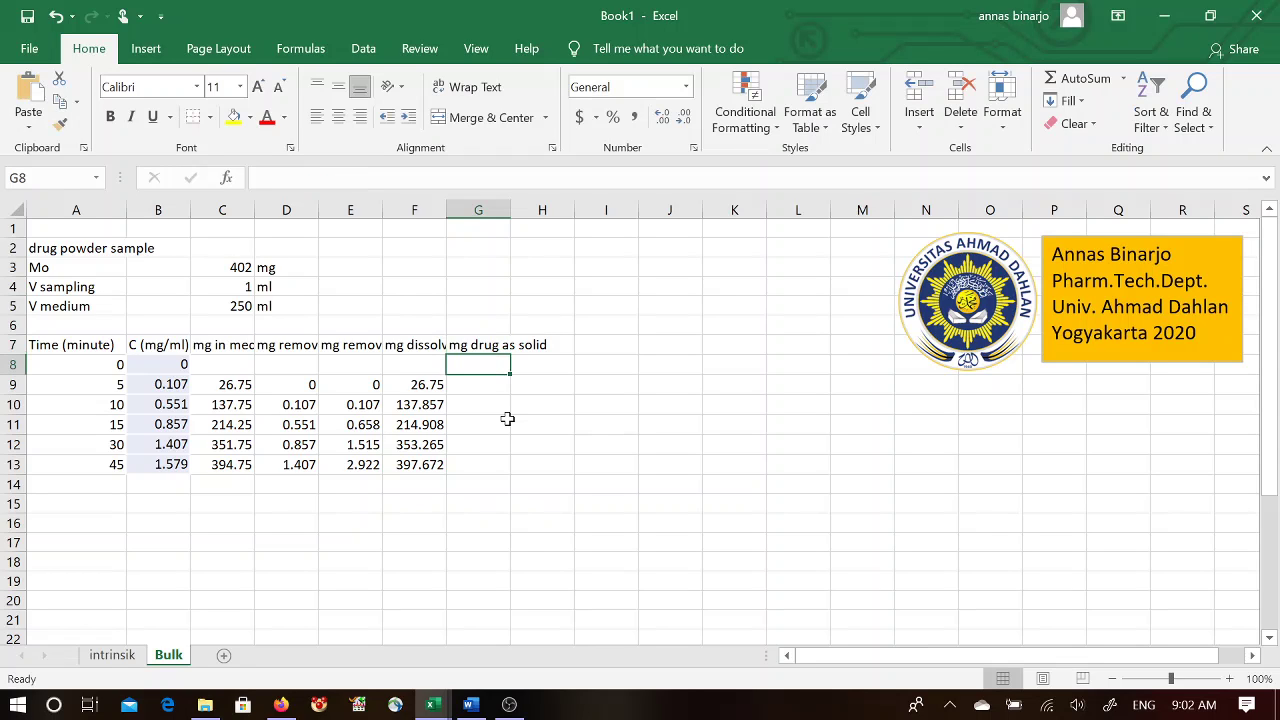
# Step: Calculate the undissolved drug amount at 5 minutes in G9 with the formula =C3-F$9
pyautogui.press('Down')
pyautogui.write('=')
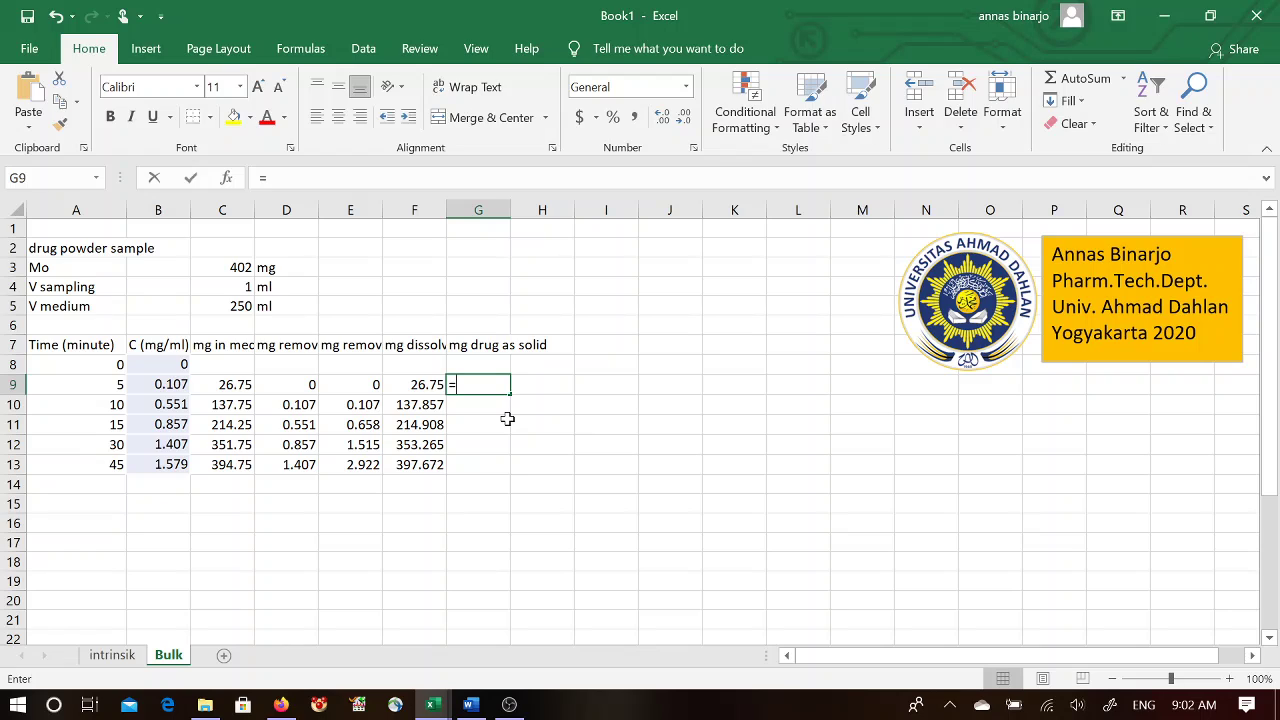
pyautogui.click(230, 268)
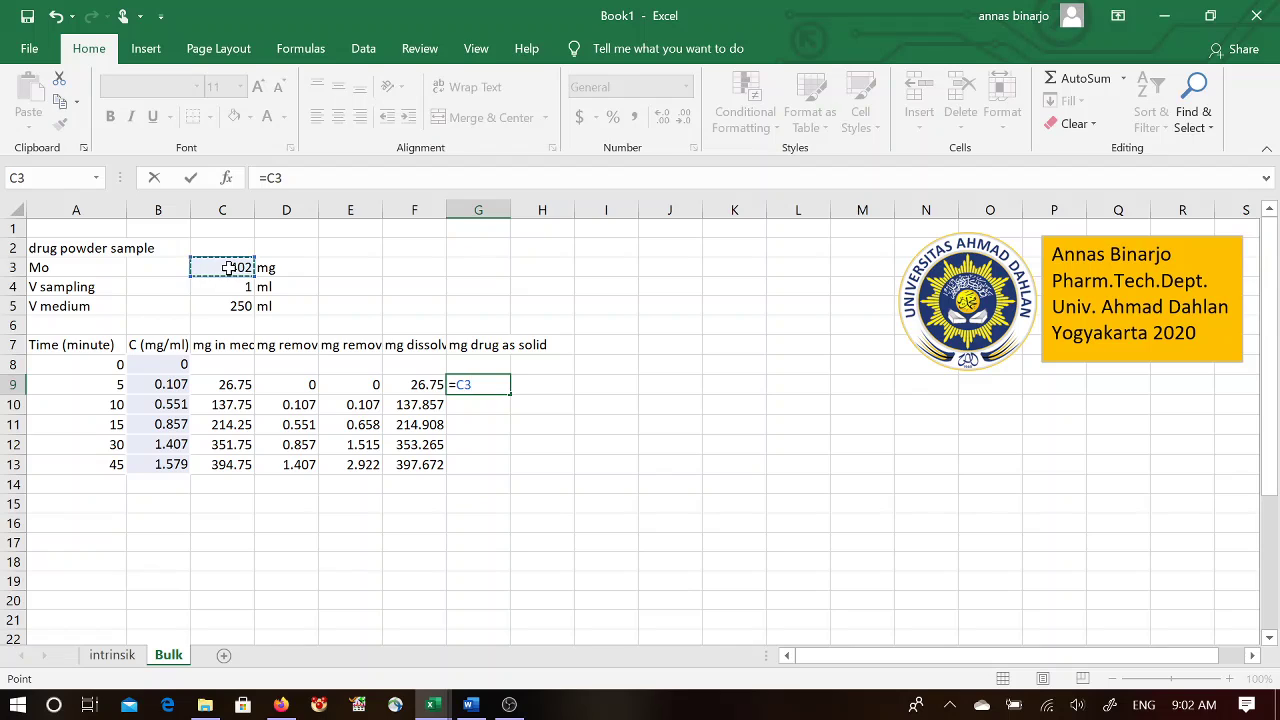
pyautogui.write('-')
pyautogui.click(395, 386)
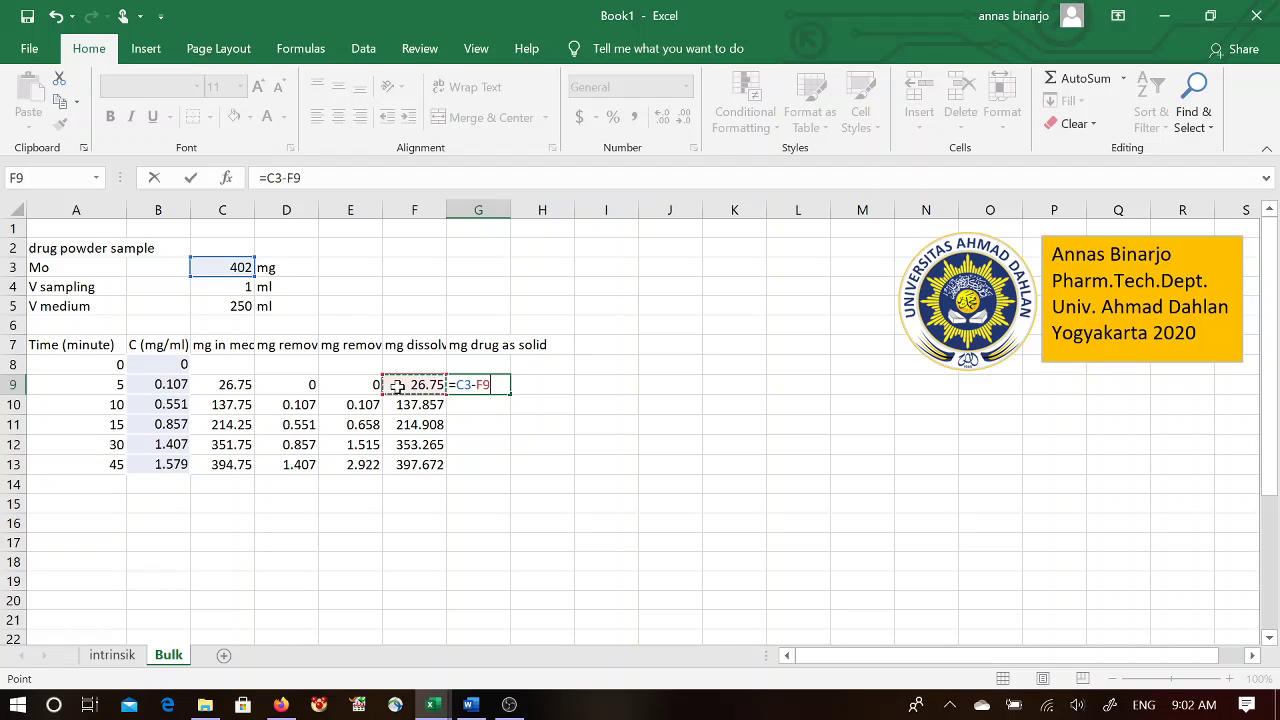
pyautogui.click(288, 178)
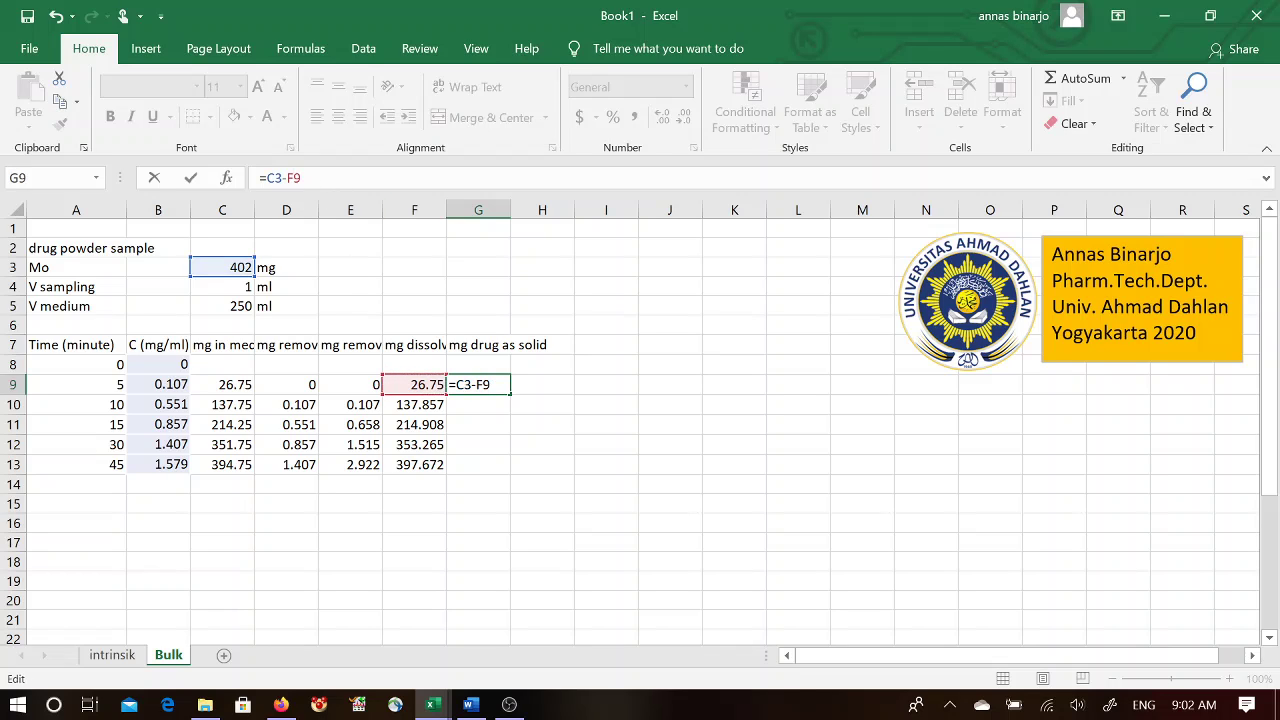
pyautogui.write('$')
pyautogui.press('Return')
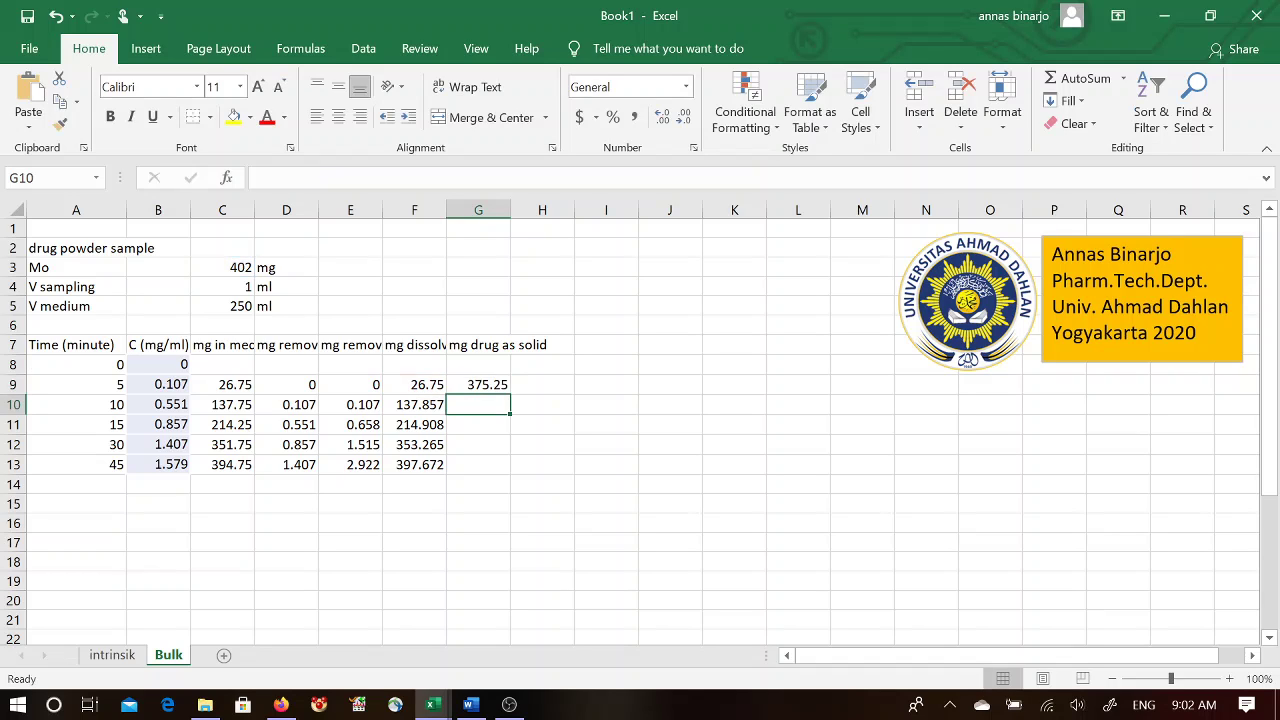
# Step: Correct the G9 formula to =C$3-F9 so the row lock applies to the initial drug mass
pyautogui.click(474, 384)
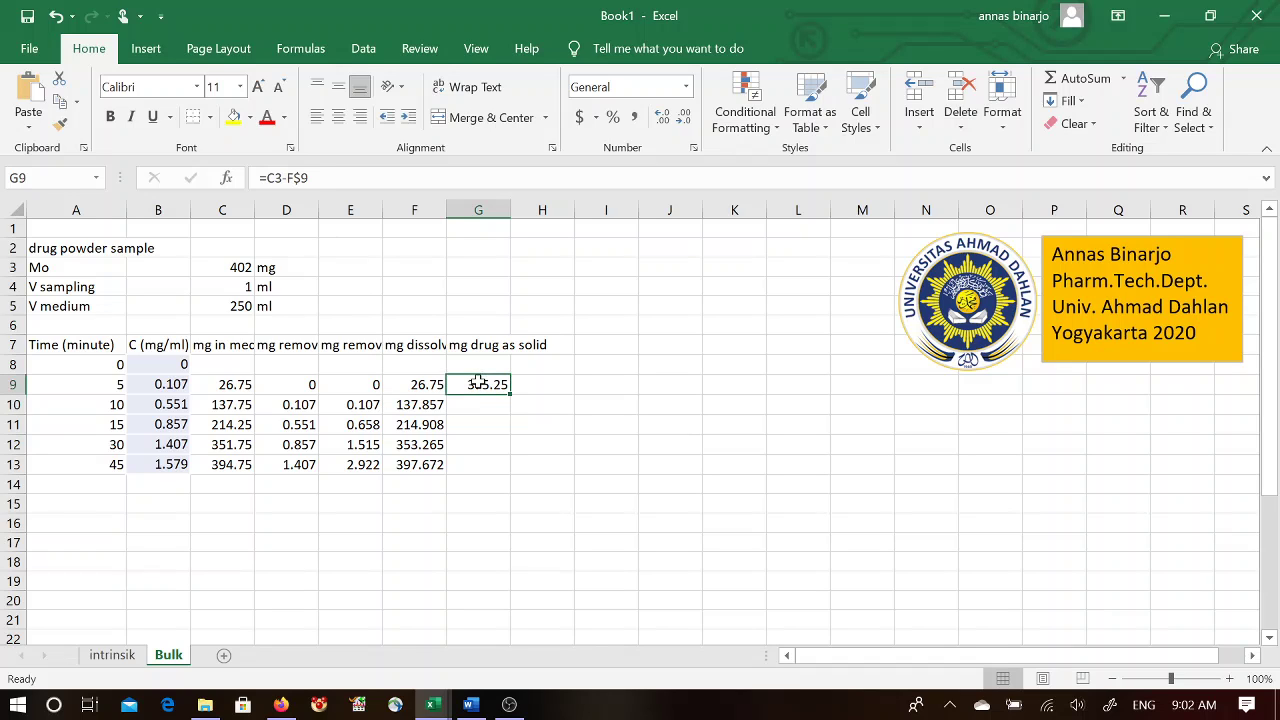
pyautogui.press('F2')
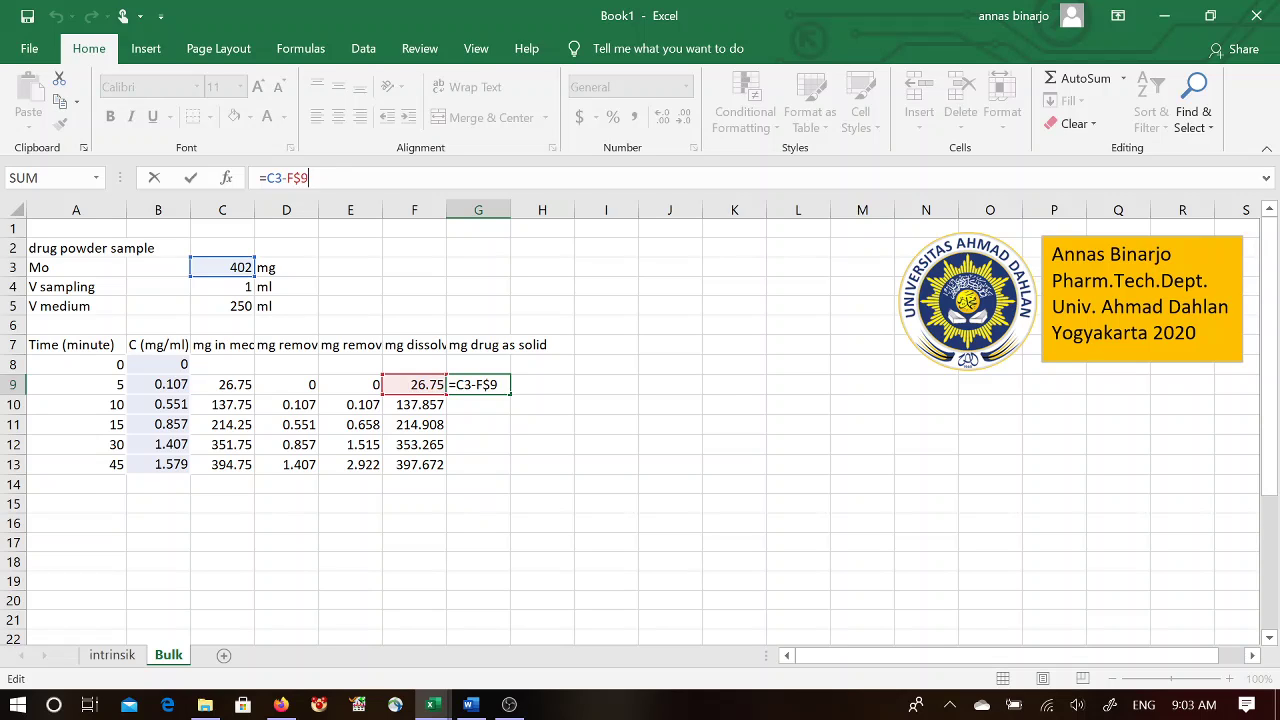
pyautogui.press('Left')
pyautogui.press('BackSpace')
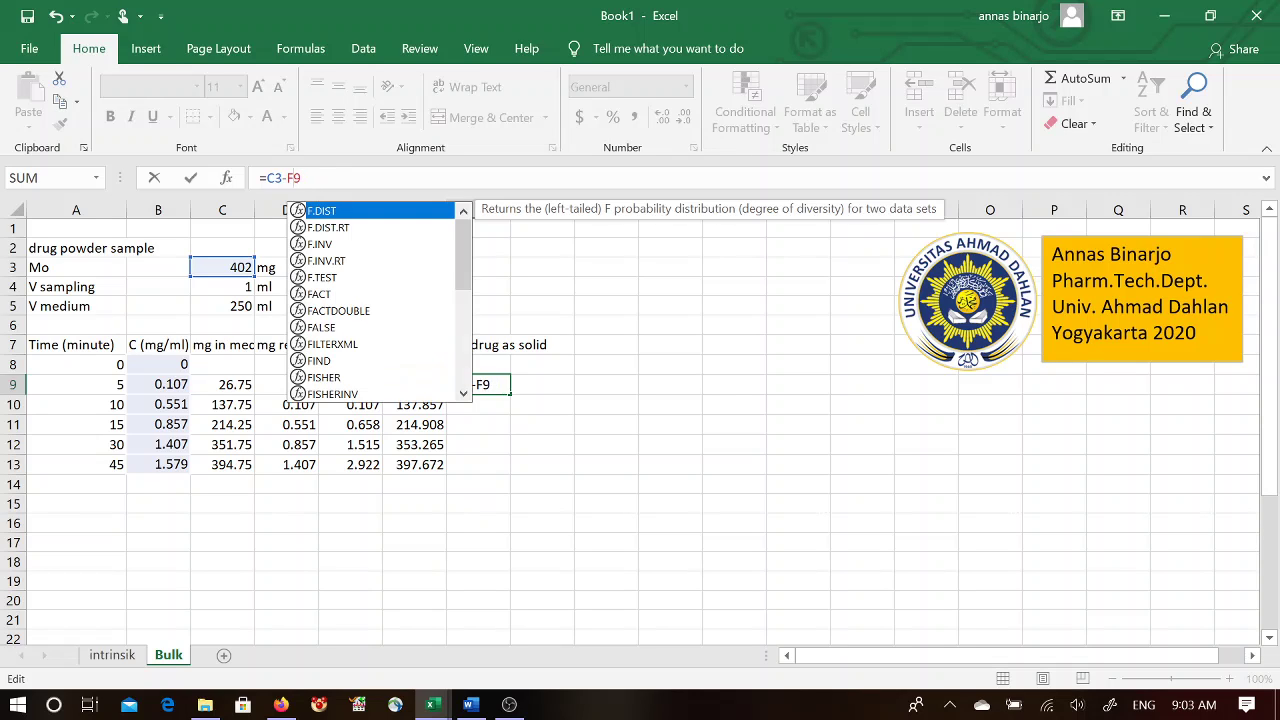
pyautogui.press('Left')
pyautogui.press('Left')
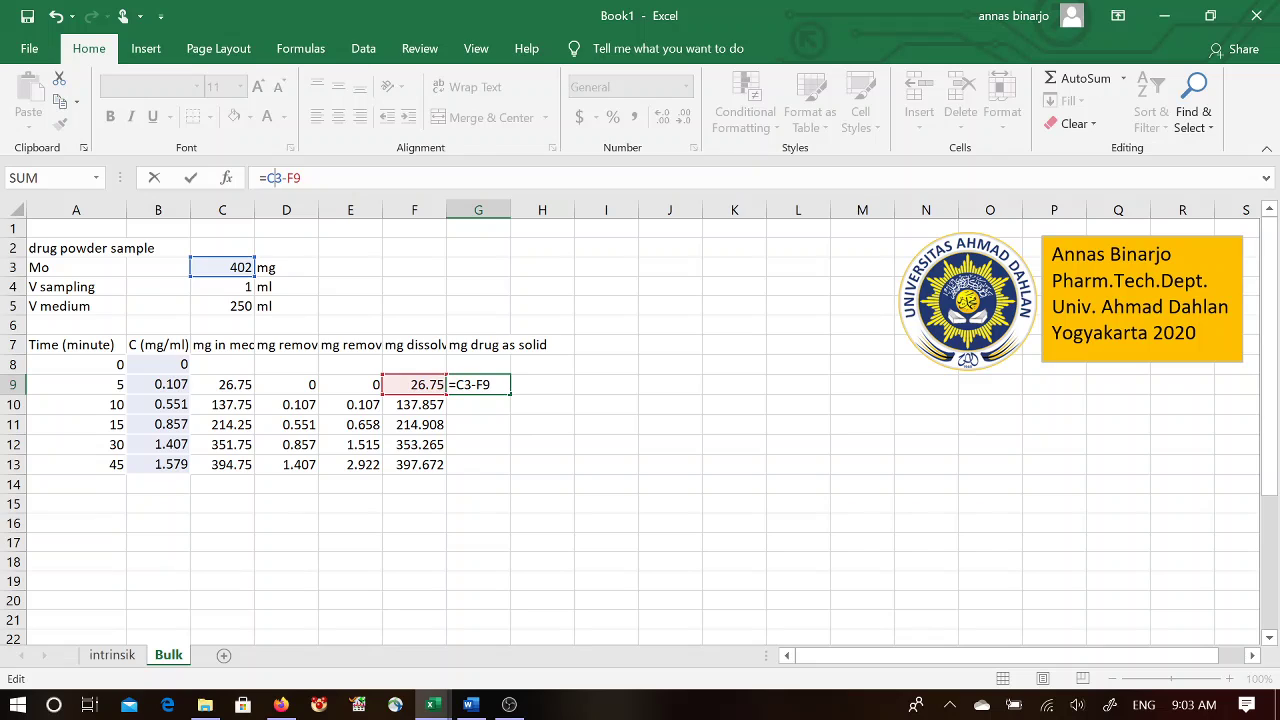
pyautogui.write('$')
pyautogui.press('Return')
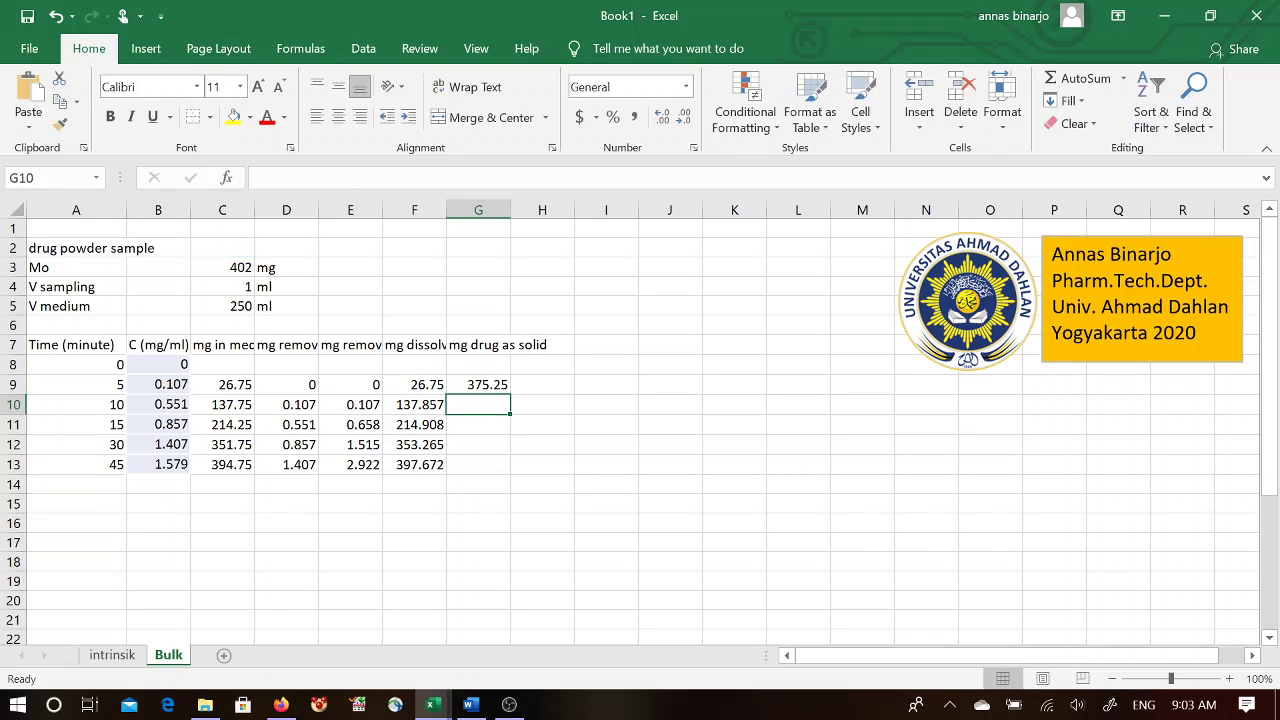
pyautogui.click(502, 383)
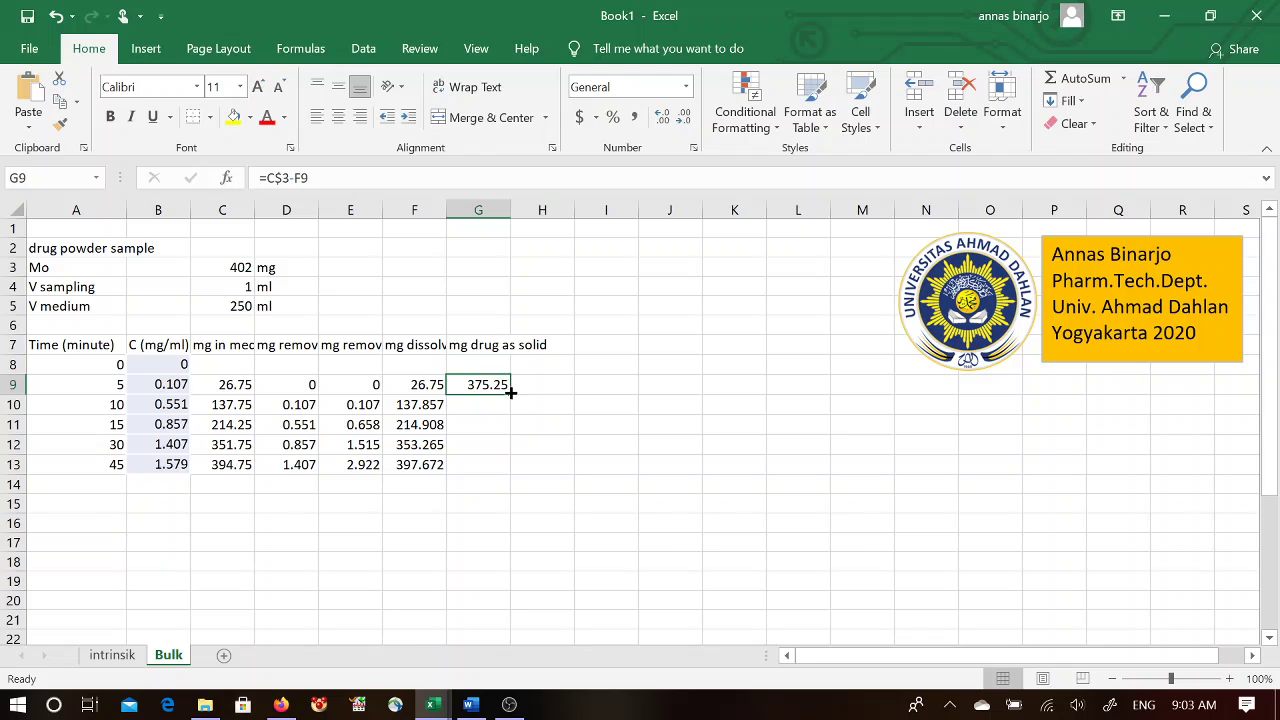
# Step: Fill the G9 formula down through G13 and enter the label M in G6 above the solid drug heading
pyautogui.moveTo(510, 393); pyautogui.dragTo(511, 466)
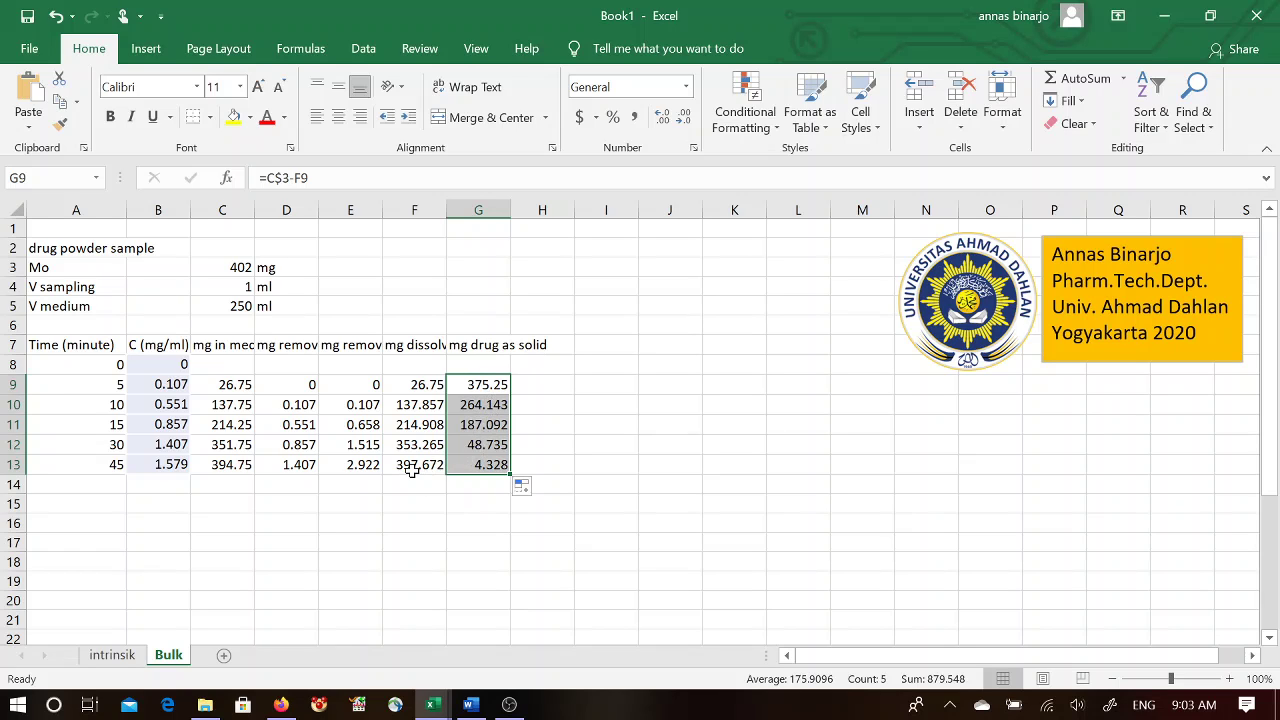
pyautogui.click(498, 323)
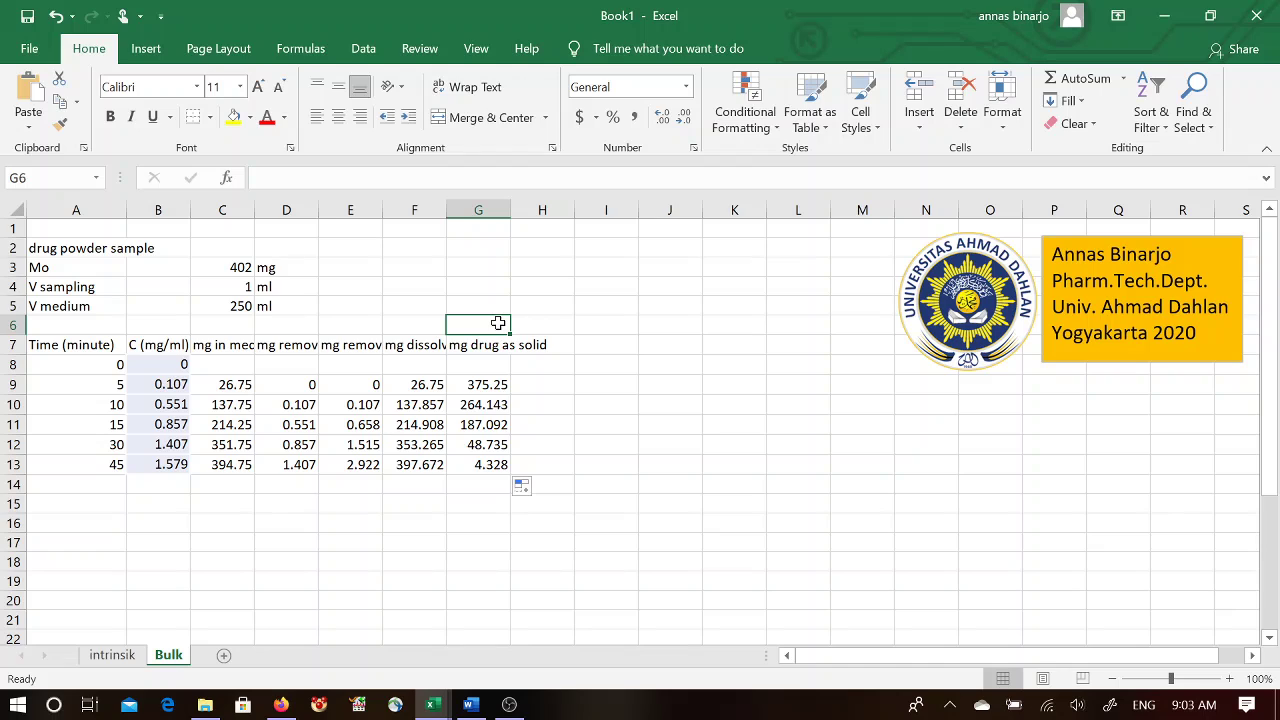
pyautogui.write('M')
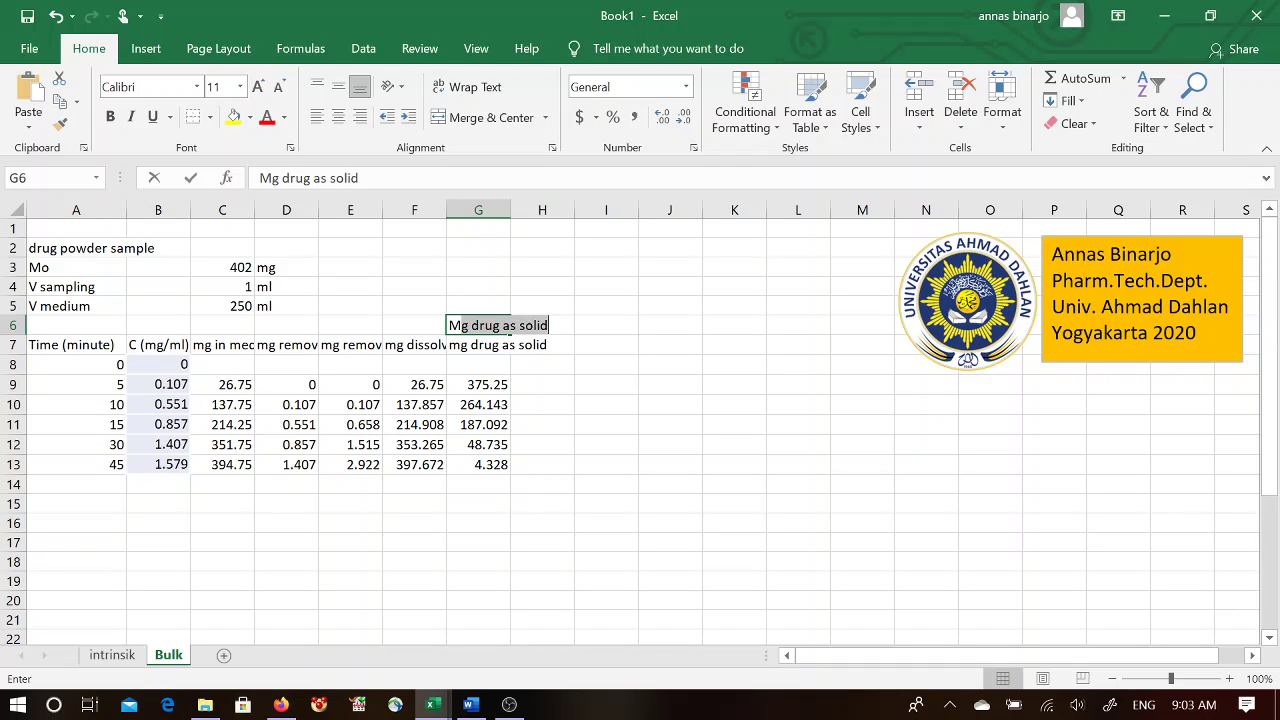
pyautogui.press('Delete')
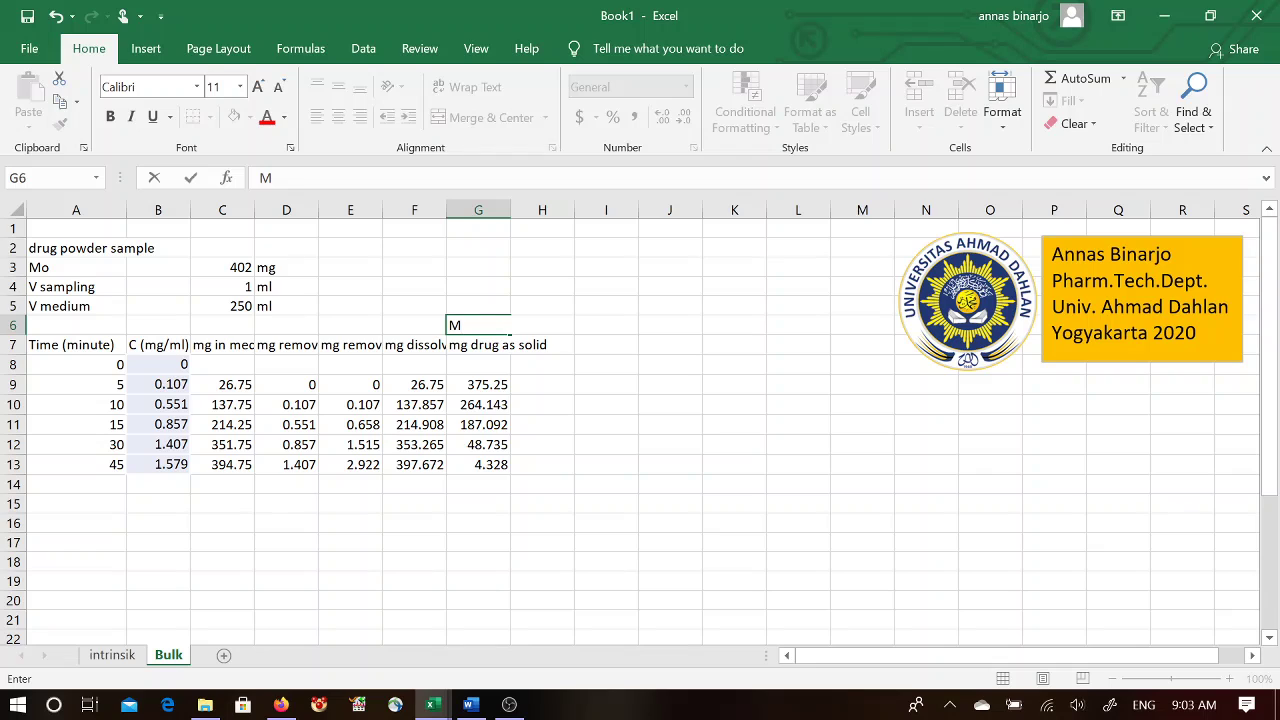
pyautogui.press('Tab')
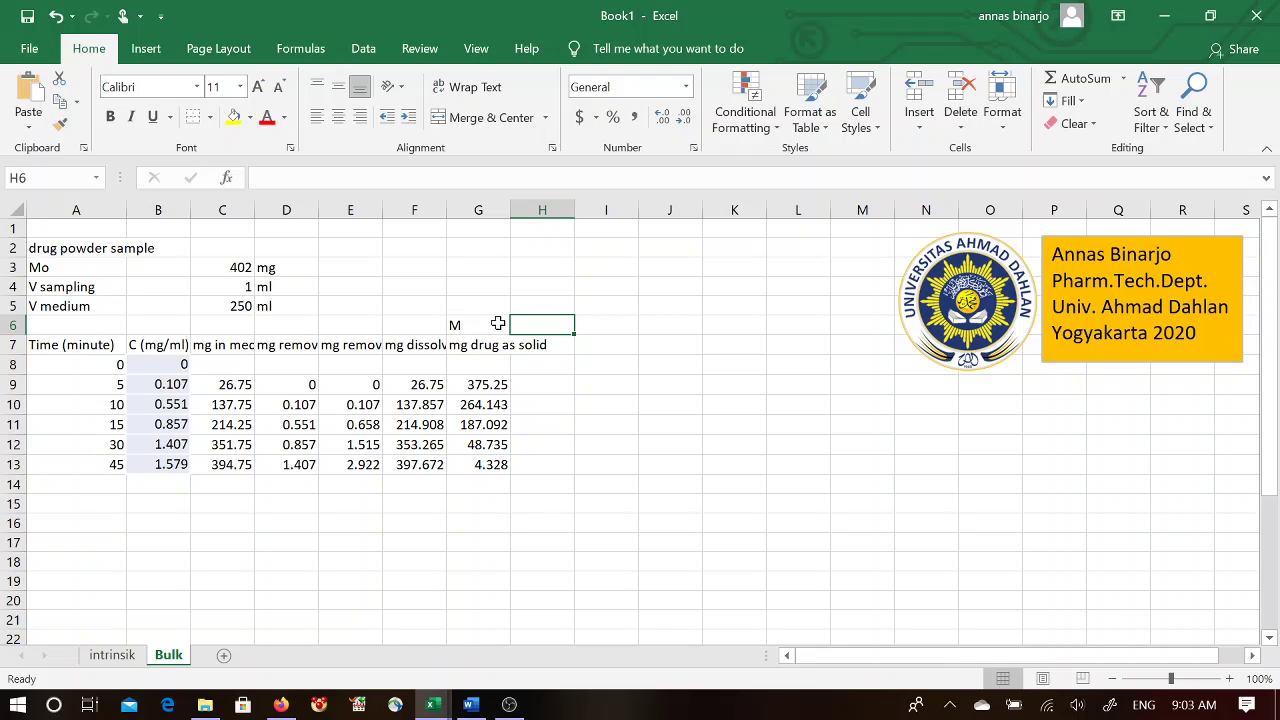
# Step: Enter the column heading M^(1/3) in cell H6
pyautogui.write('M')
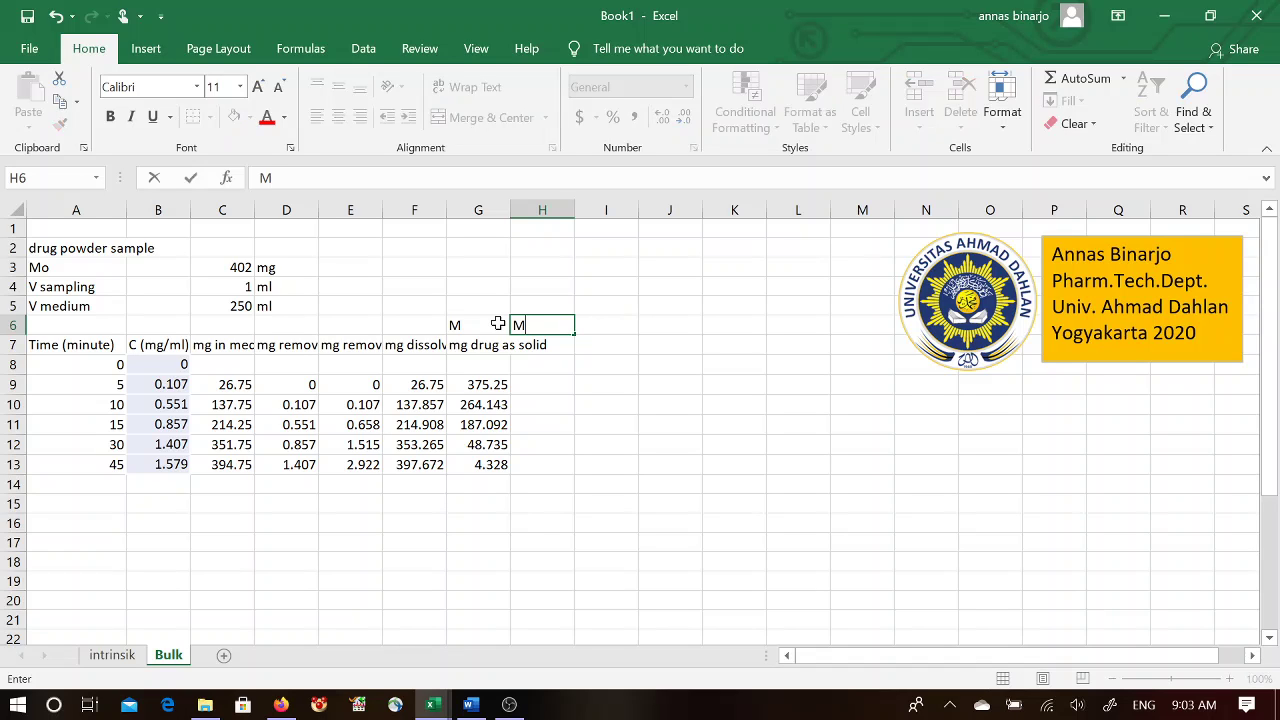
pyautogui.write('^(1/3)')
pyautogui.press('Return')
# Step: Calculate the cube root of the solid drug amount in H9 with the formula =G9^(1/3) and fill it down through H13
pyautogui.press('Return')
pyautogui.press('Return')
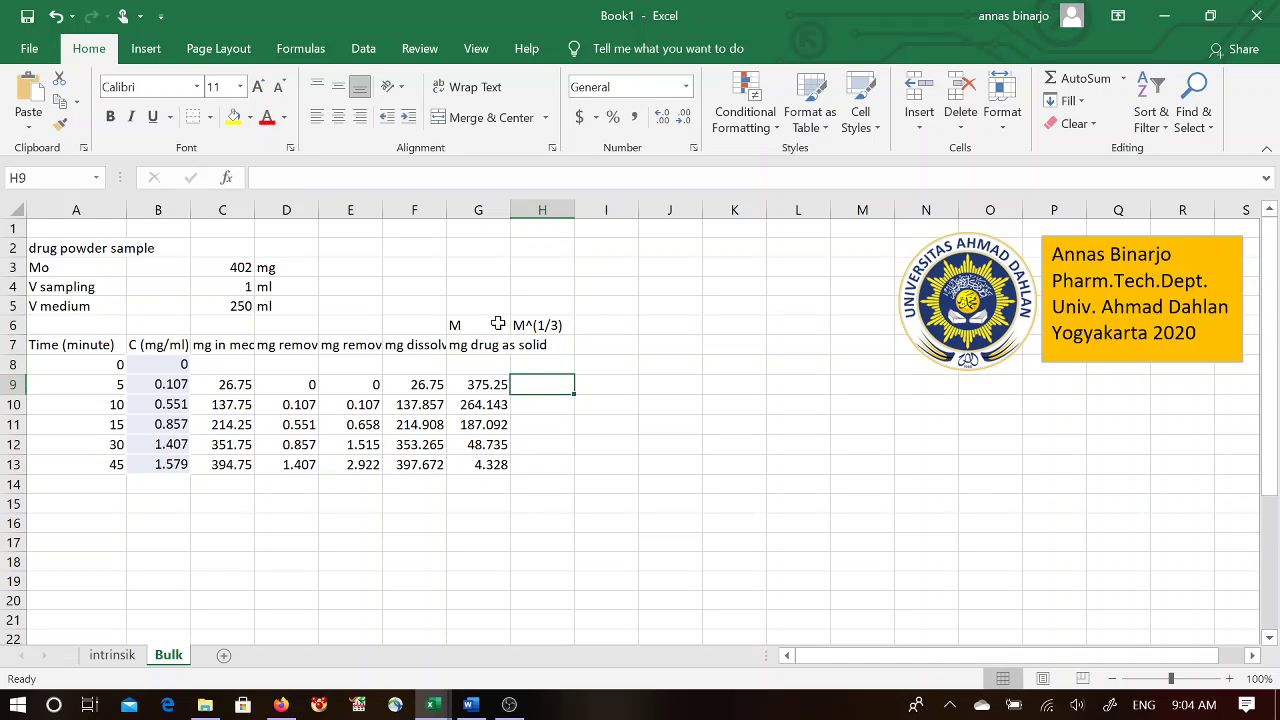
pyautogui.write('=')
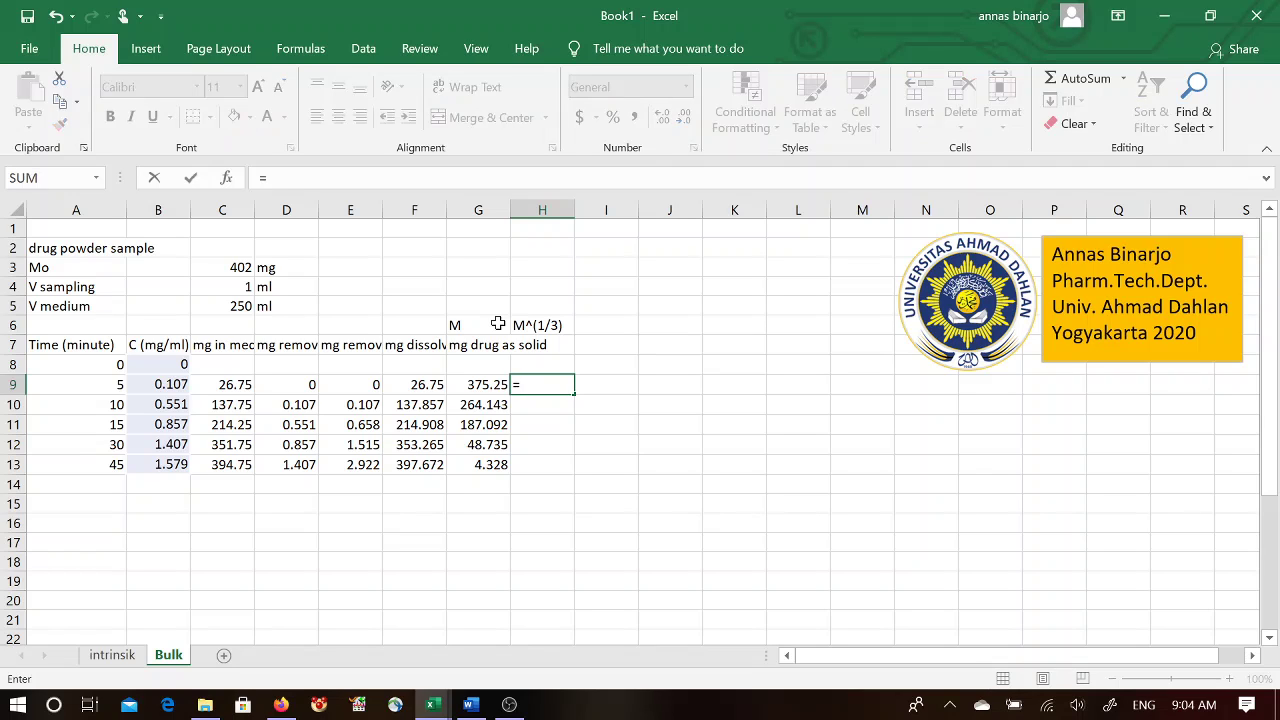
pyautogui.click(488, 384)
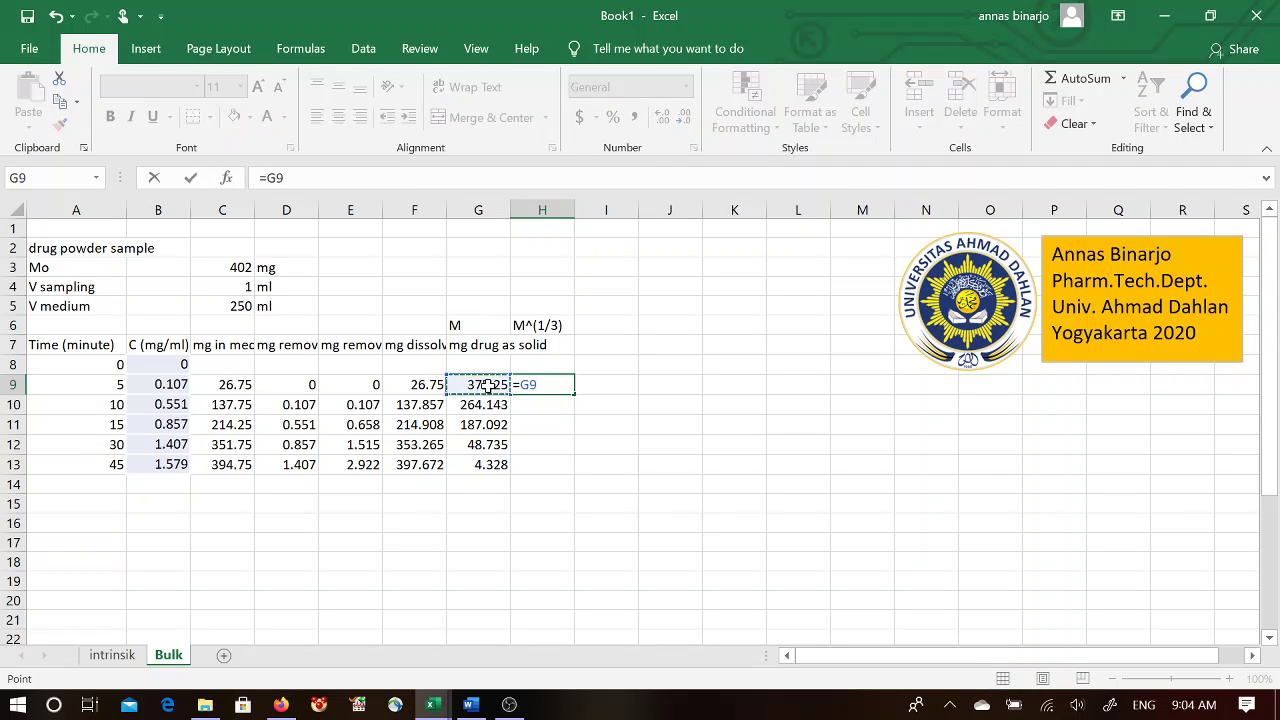
pyautogui.write('^(1/3')
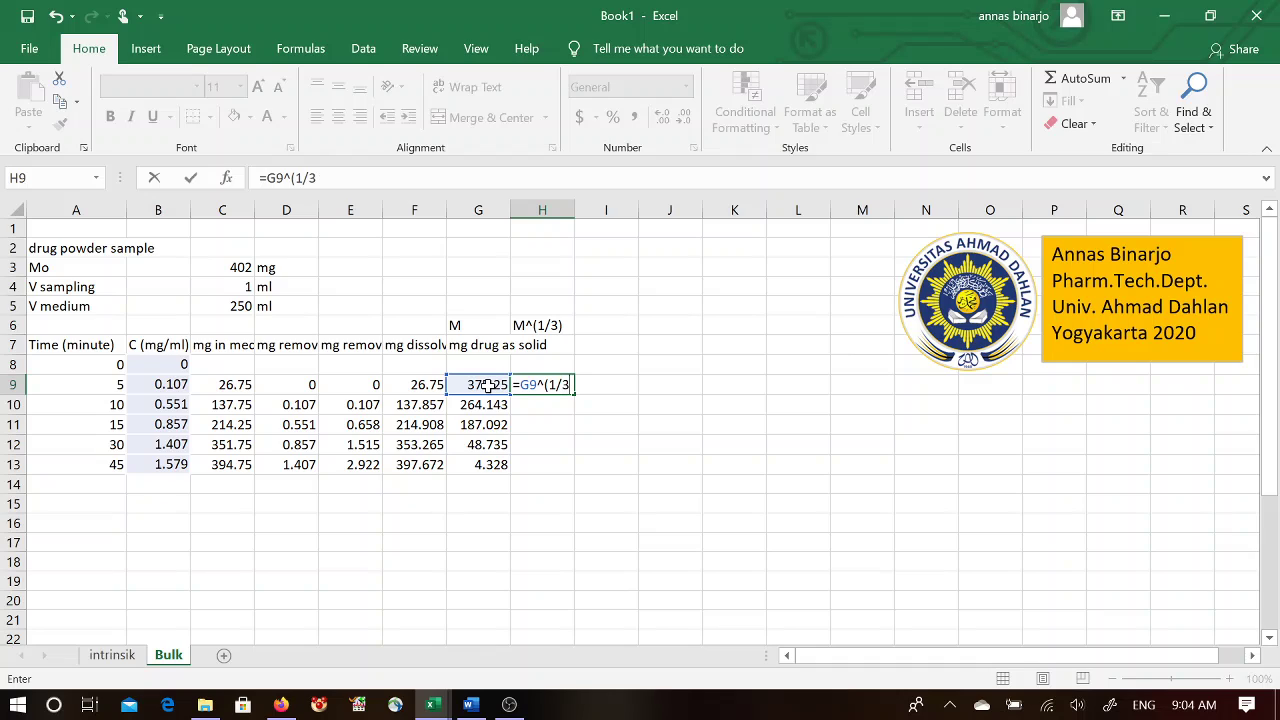
pyautogui.write(')')
pyautogui.press('Return')
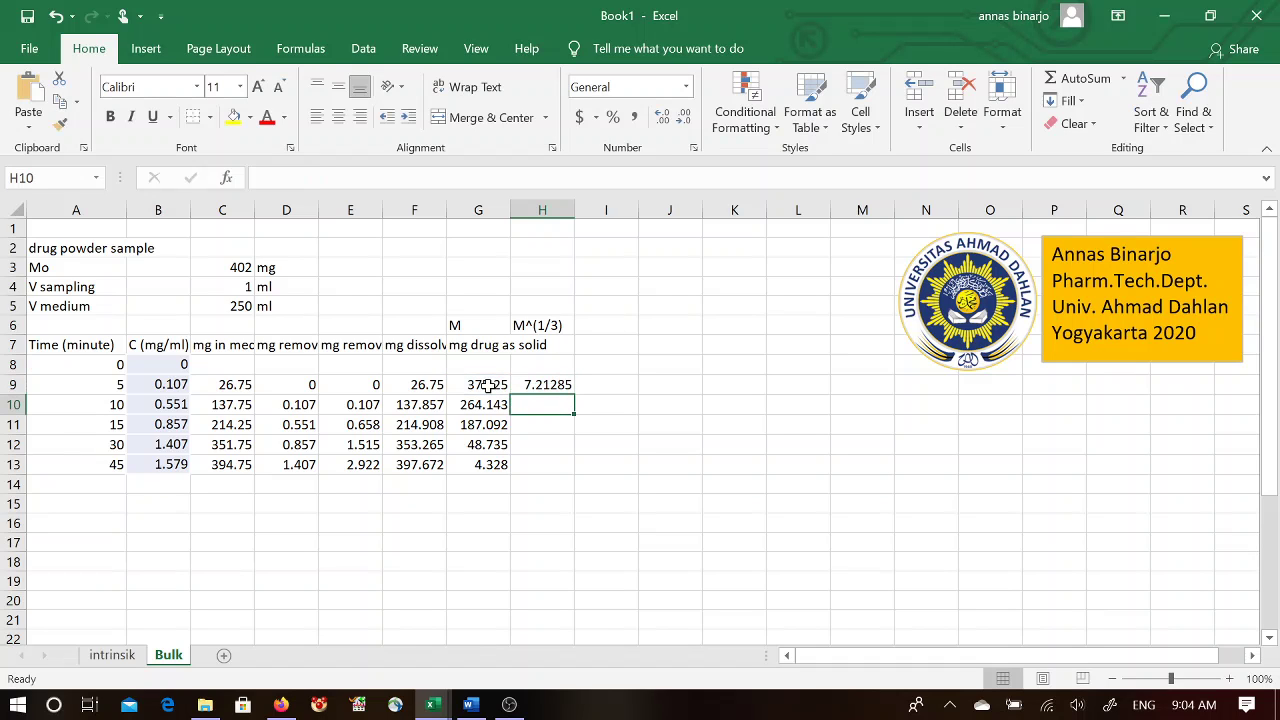
pyautogui.click(541, 385)
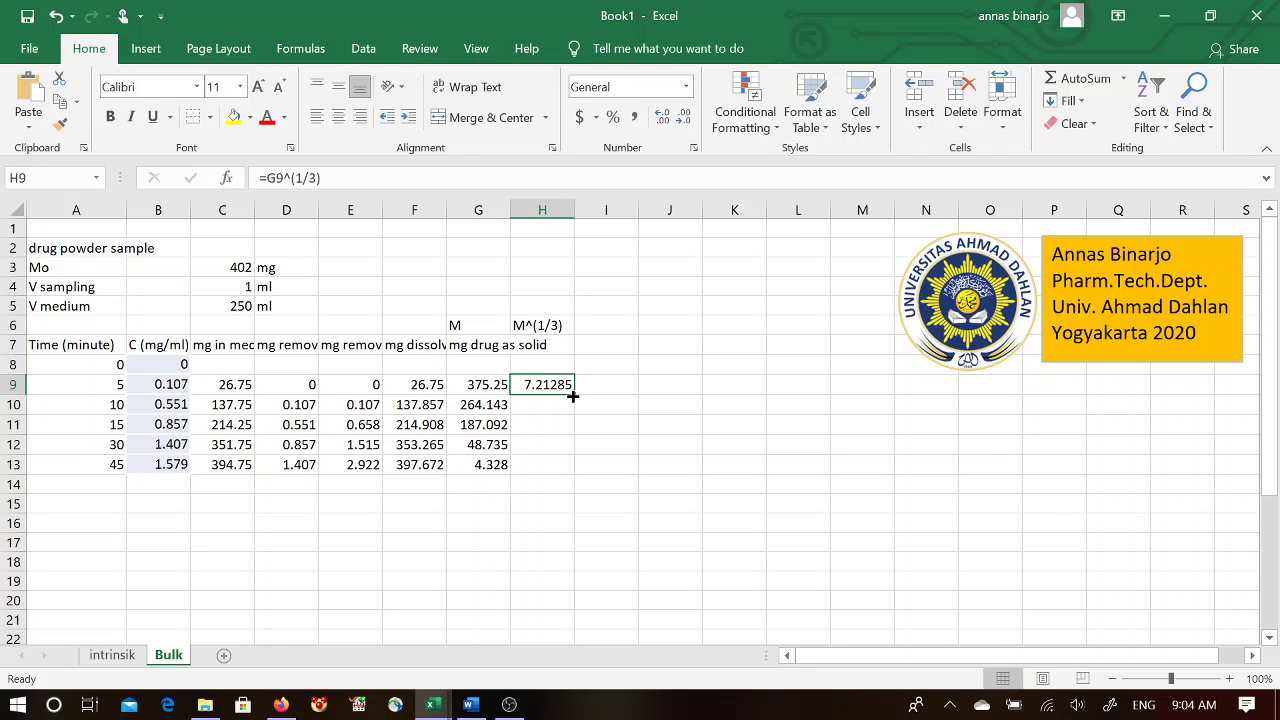
pyautogui.moveTo(572, 396); pyautogui.dragTo(577, 468)
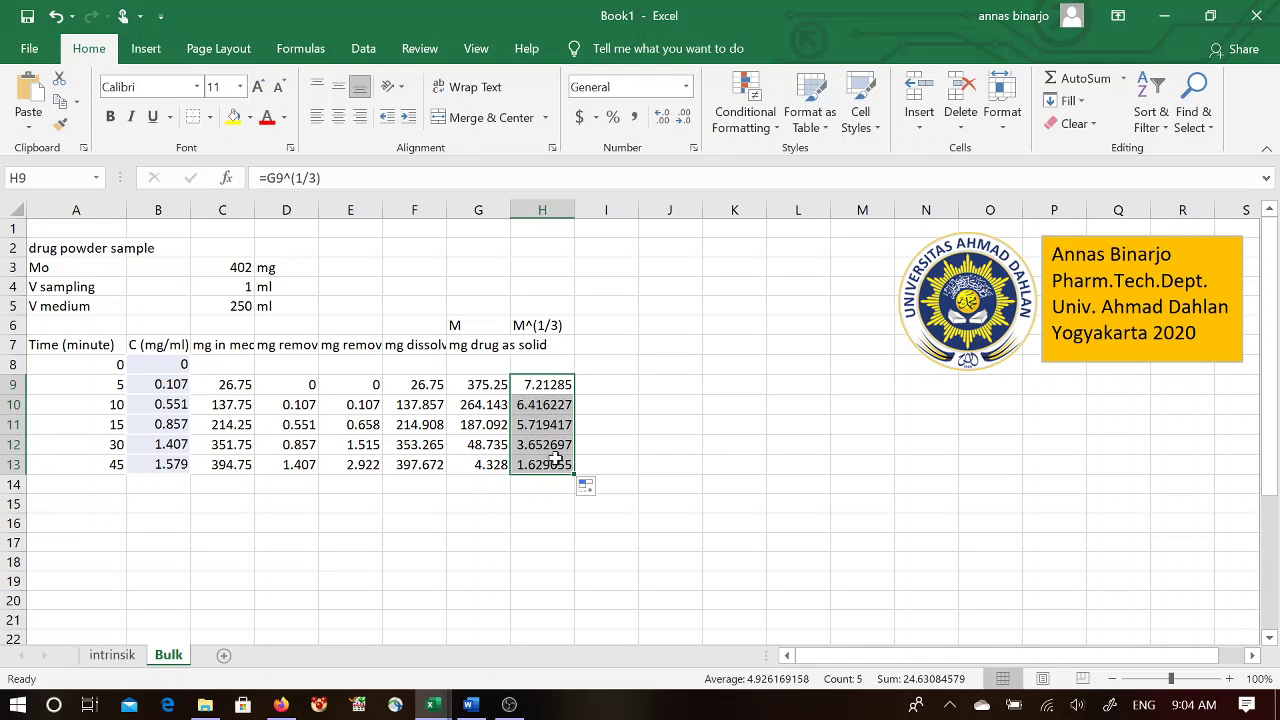
# Step: Enter the title "Hixson-Crowell" in cell C15 below the data table
pyautogui.click(239, 506)
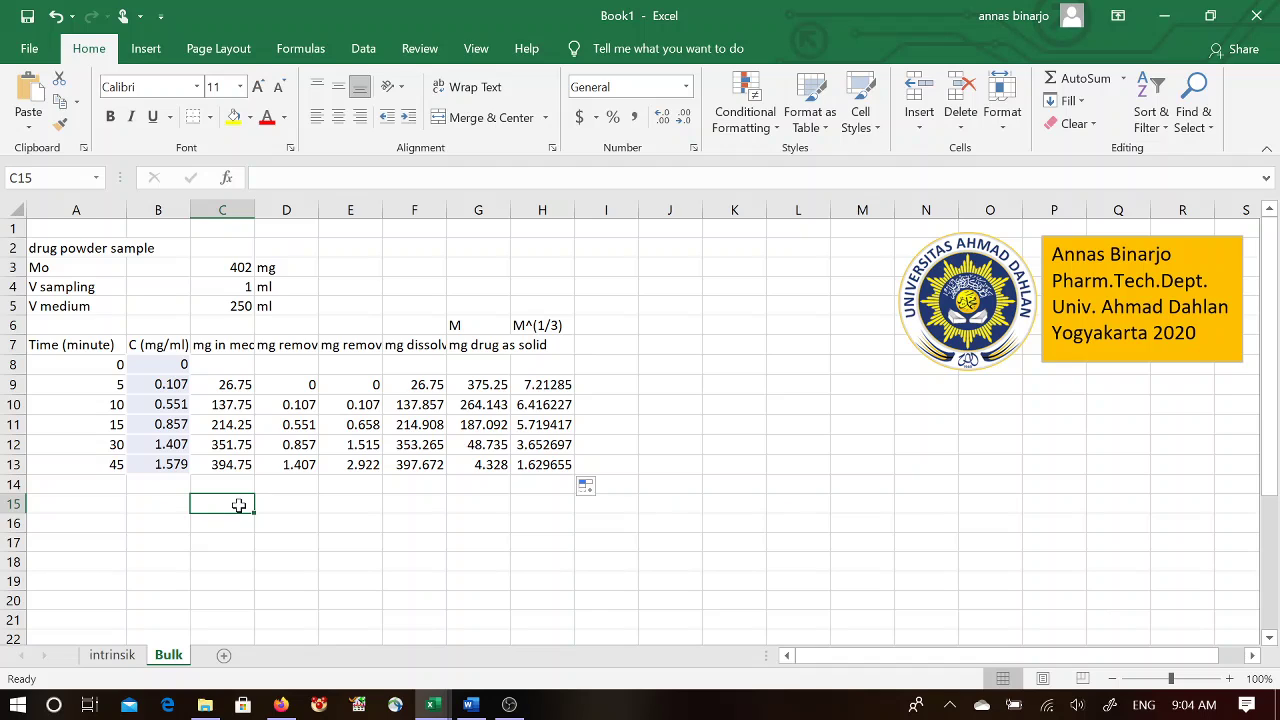
pyautogui.write('Hix')
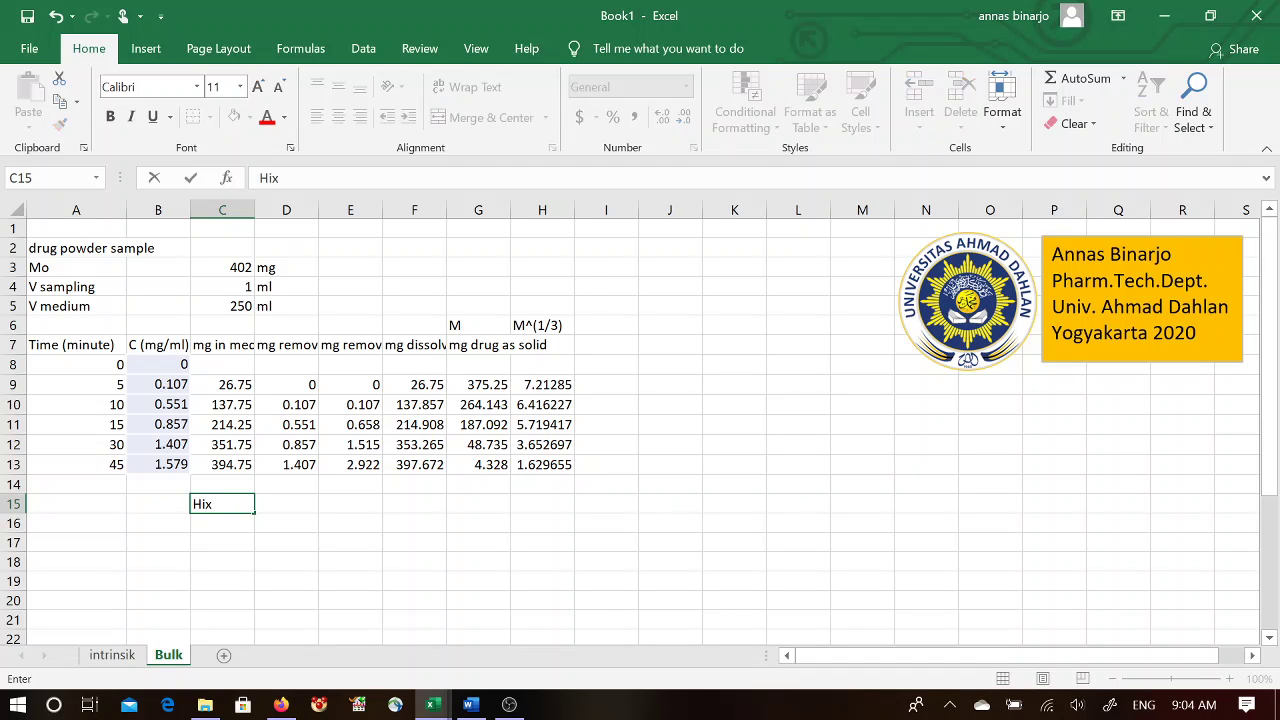
pyautogui.write('son-Crowell')
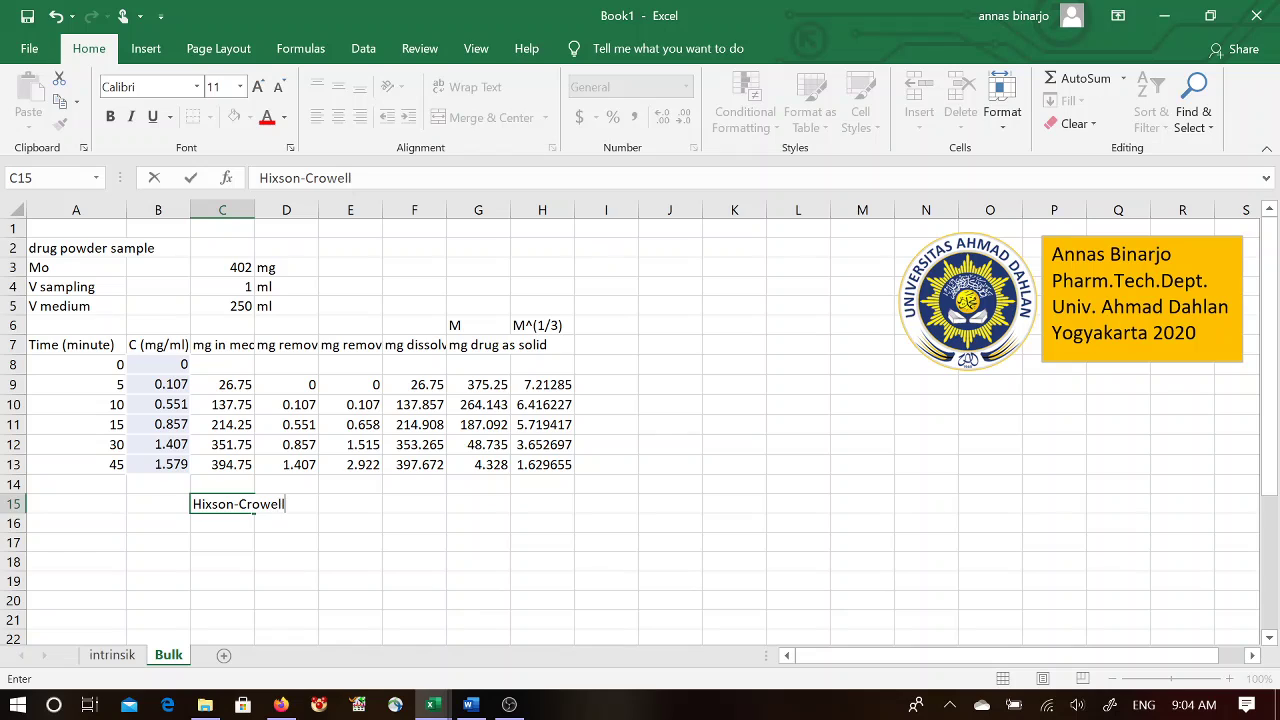
pyautogui.press('Return')
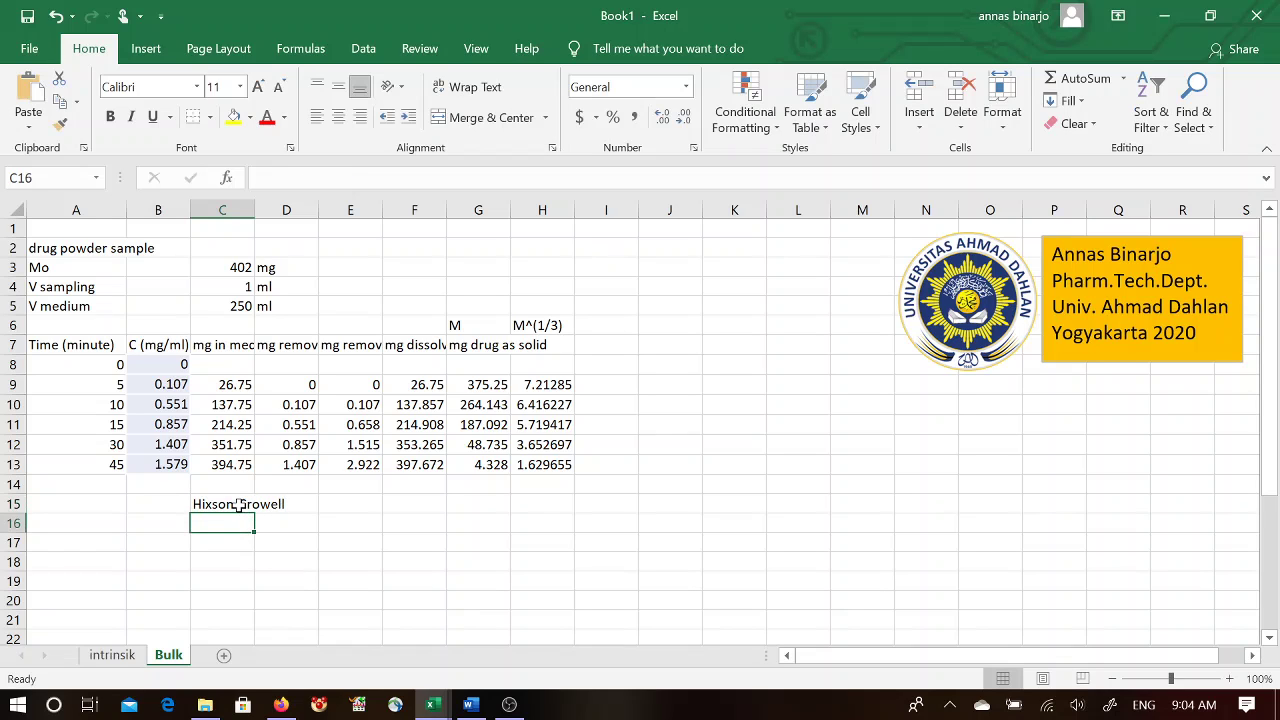
# Step: Write the model equation "M1/3 = Mo1/3 - k.t" in cell C16 under the Hixson-Crowell title
pyautogui.write('M')
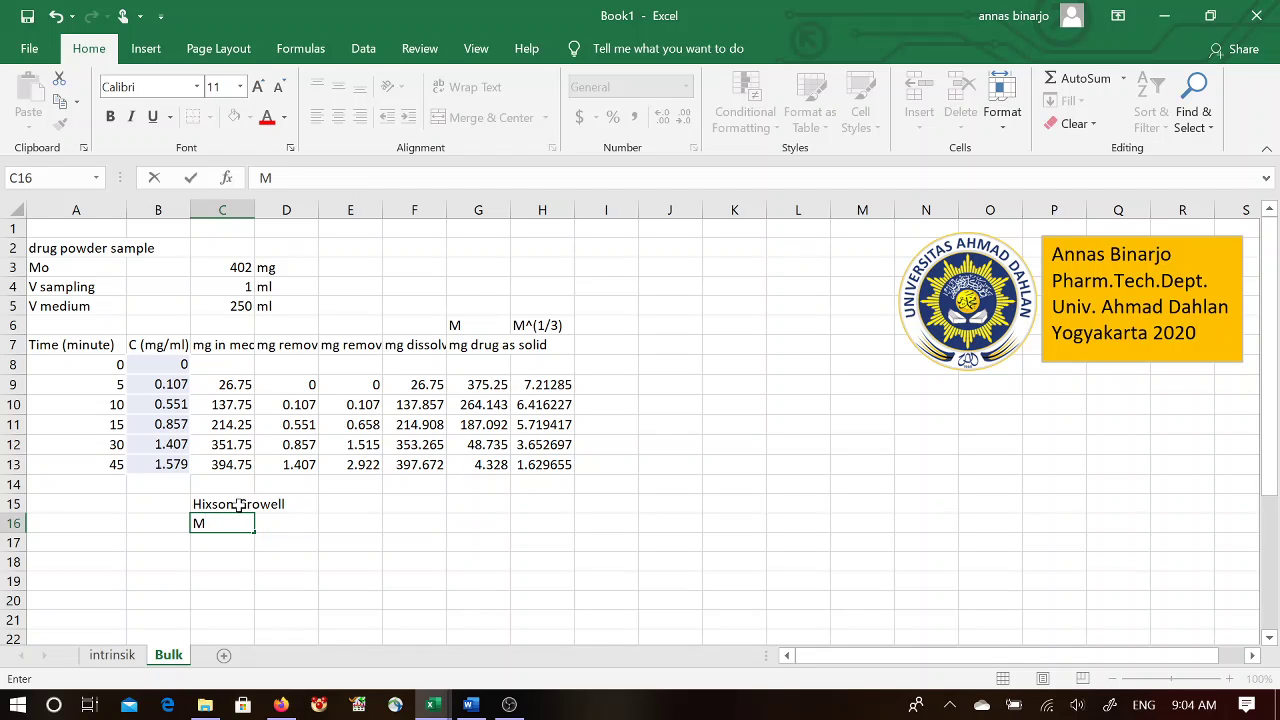
pyautogui.write('17')
pyautogui.press('BackSpace')
pyautogui.write('/3 = M0')
pyautogui.press('BackSpace')
pyautogui.write('o!')
pyautogui.press('BackSpace')
pyautogui.write('17')
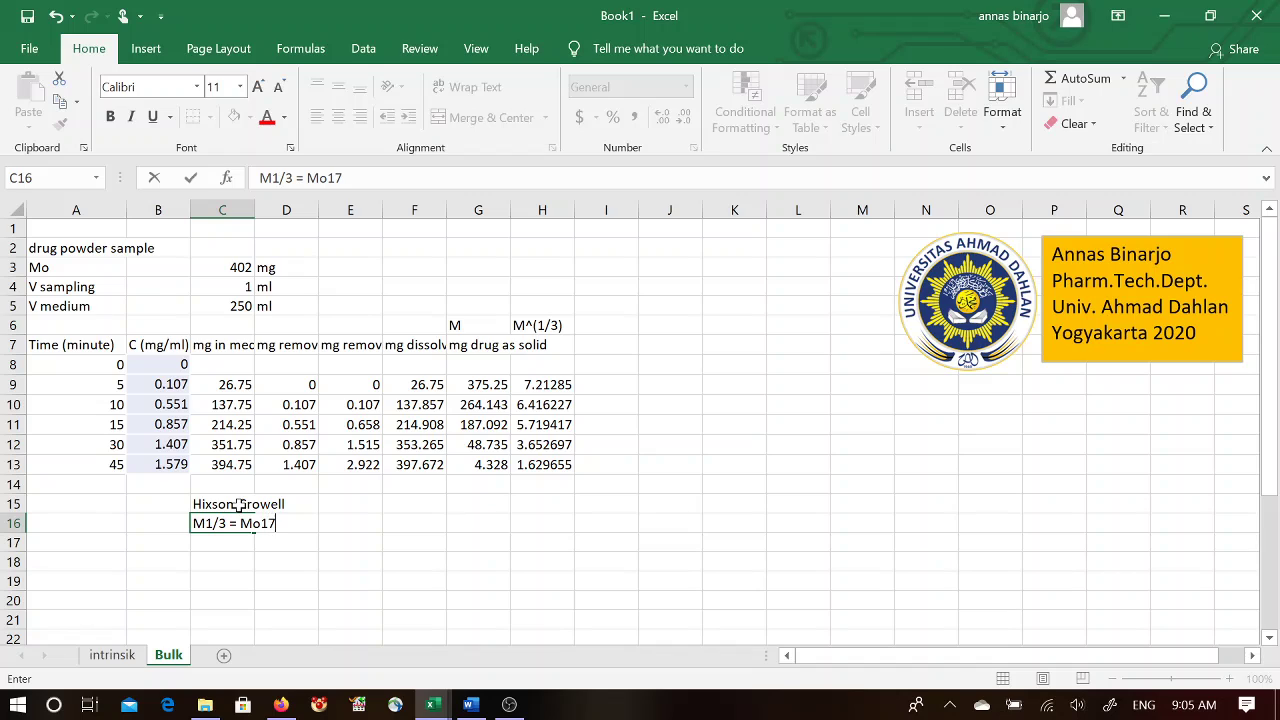
pyautogui.press('BackSpace')
pyautogui.write('/3 - k.t')
pyautogui.press('Return')
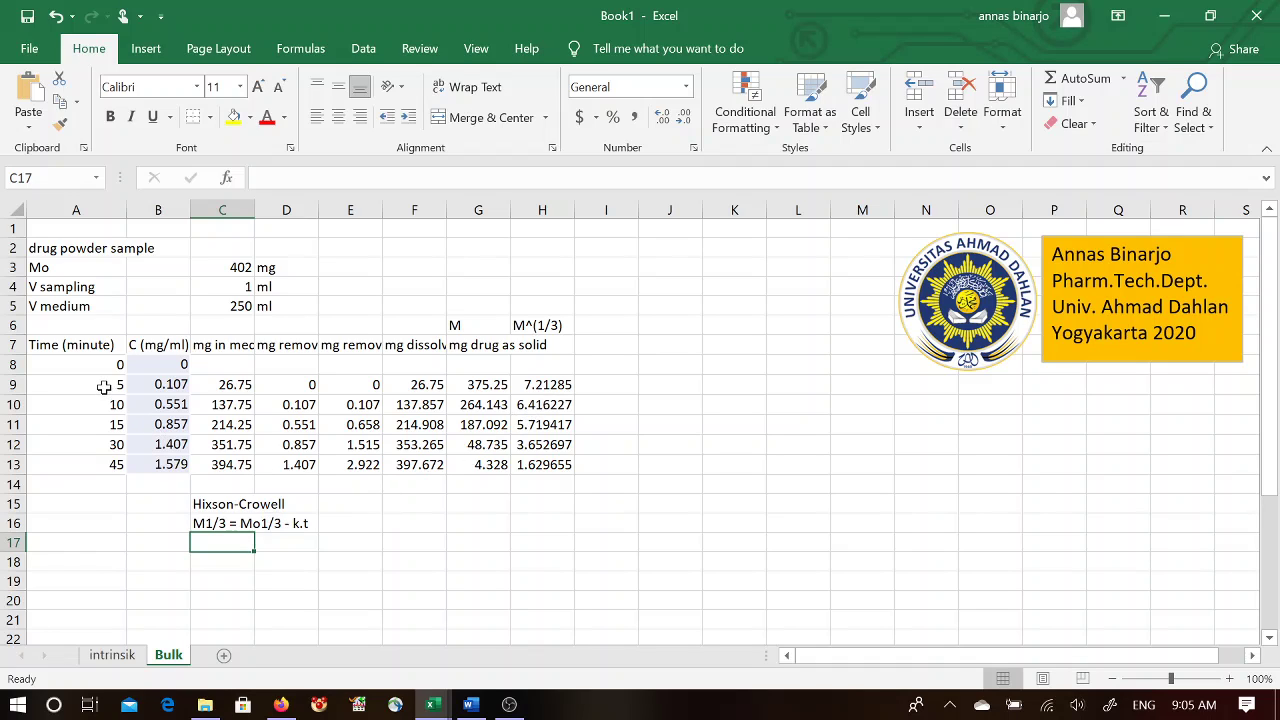
pyautogui.moveTo(103, 385); pyautogui.dragTo(112, 460)
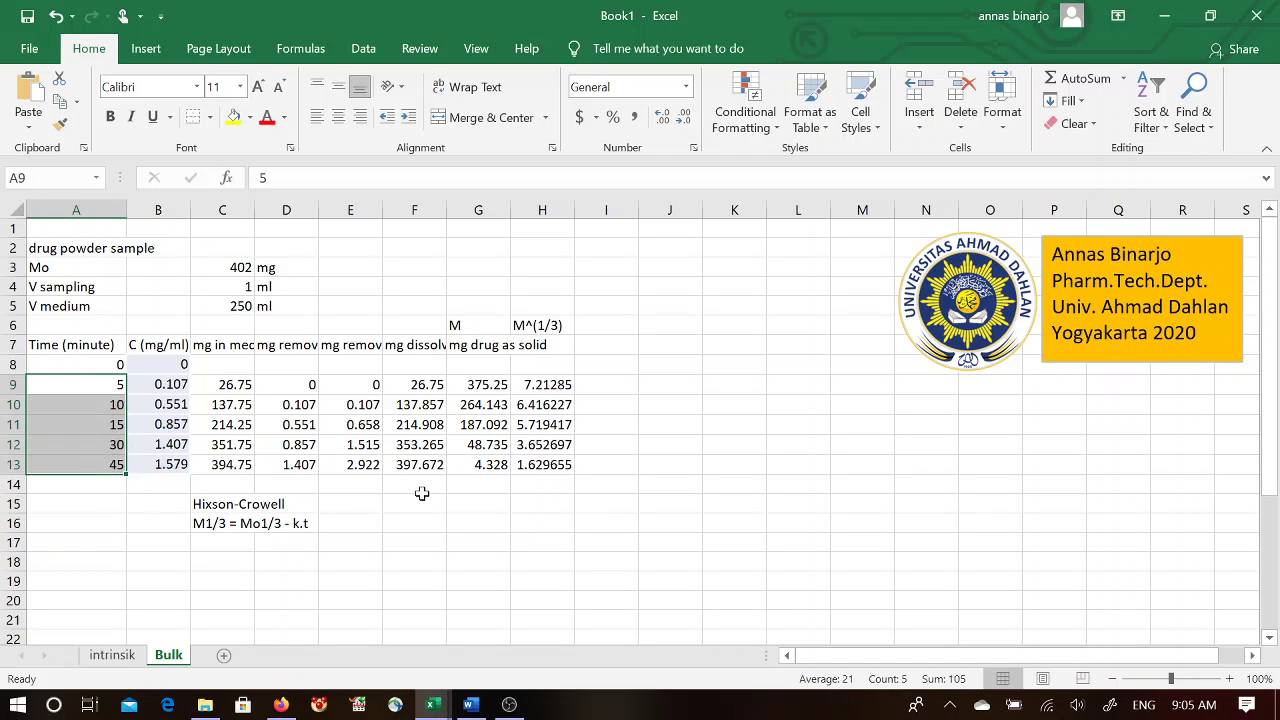
pyautogui.keyDown('ctrl'); pyautogui.click(585, 405); pyautogui.keyUp('ctrl')
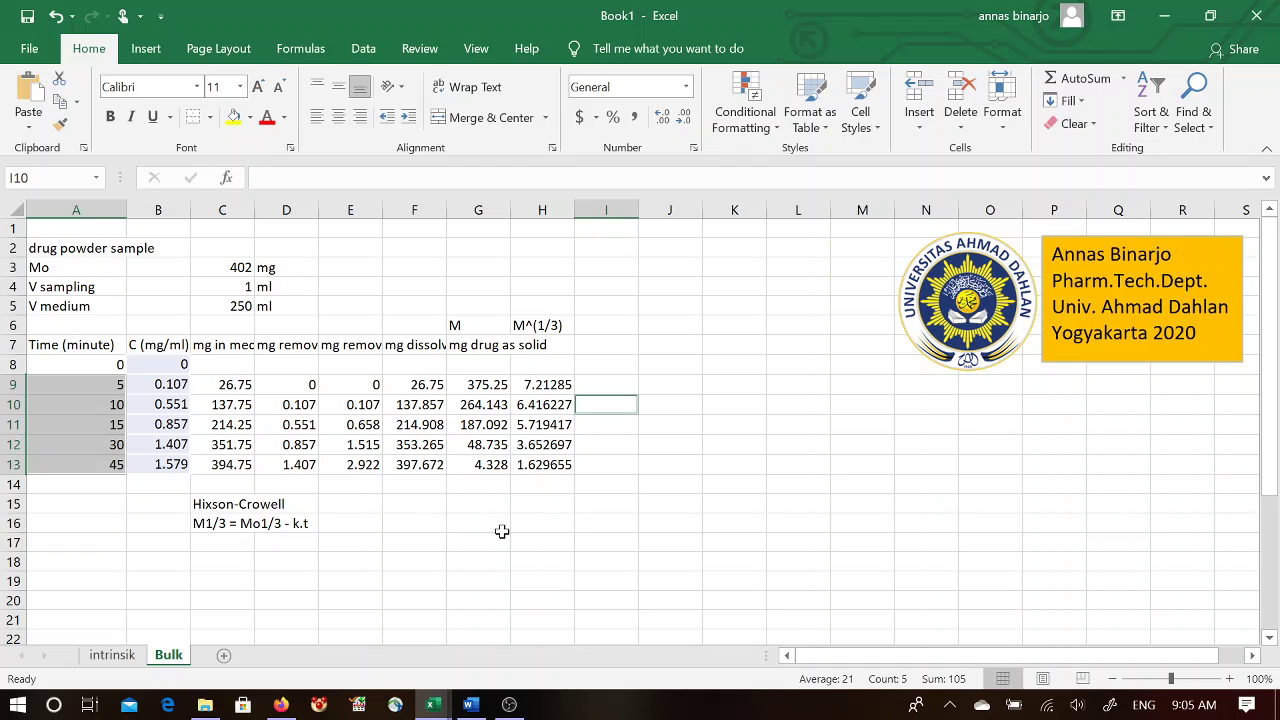
pyautogui.click(585, 540)
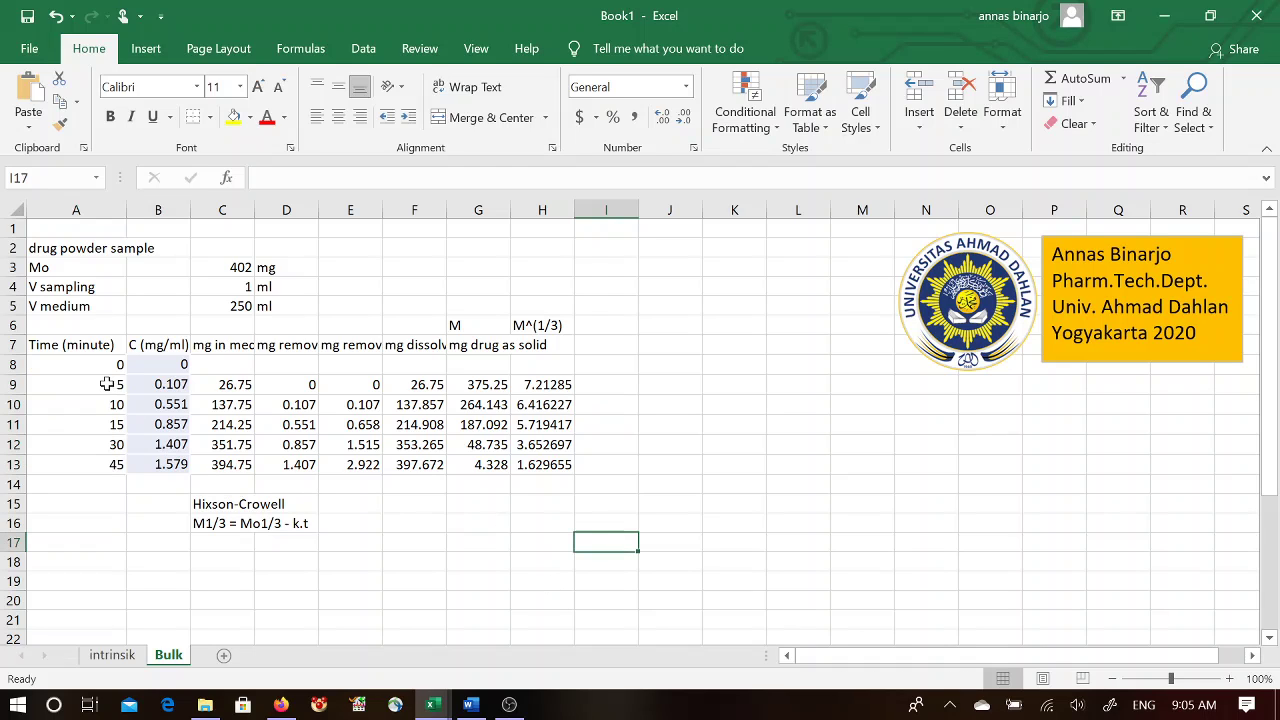
# Step: Insert a markers-only scatter chart of M^(1/3) in H9:H13 against time in A9:A13 and move it clear of the data table
pyautogui.moveTo(110, 386); pyautogui.dragTo(110, 464)
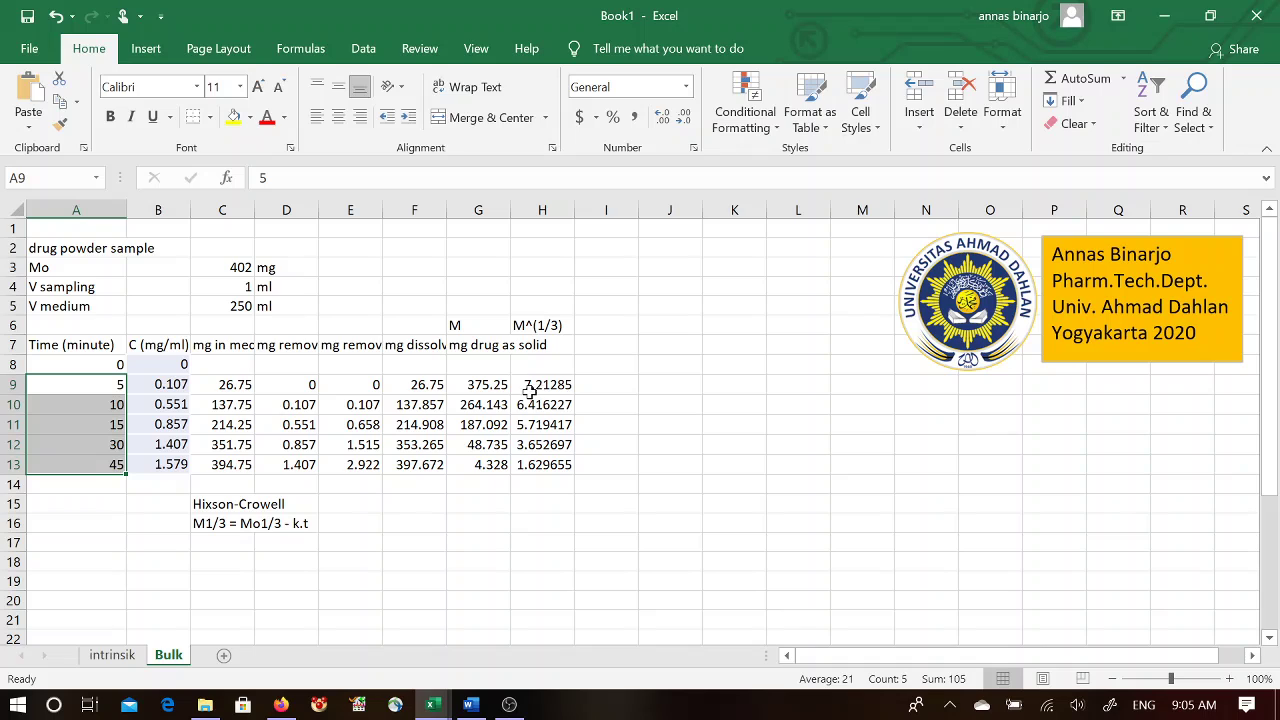
pyautogui.moveTo(528, 386); pyautogui.dragTo(548, 460)
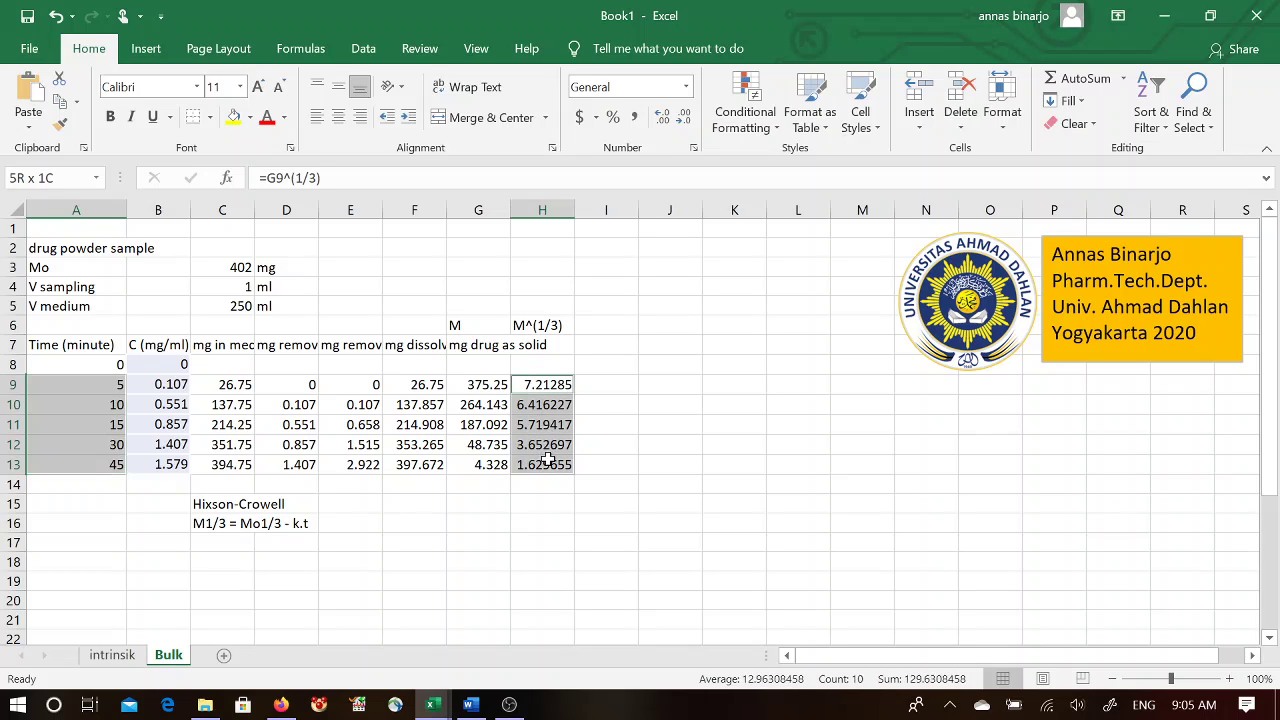
pyautogui.click(146, 48)
pyautogui.click(636, 122)
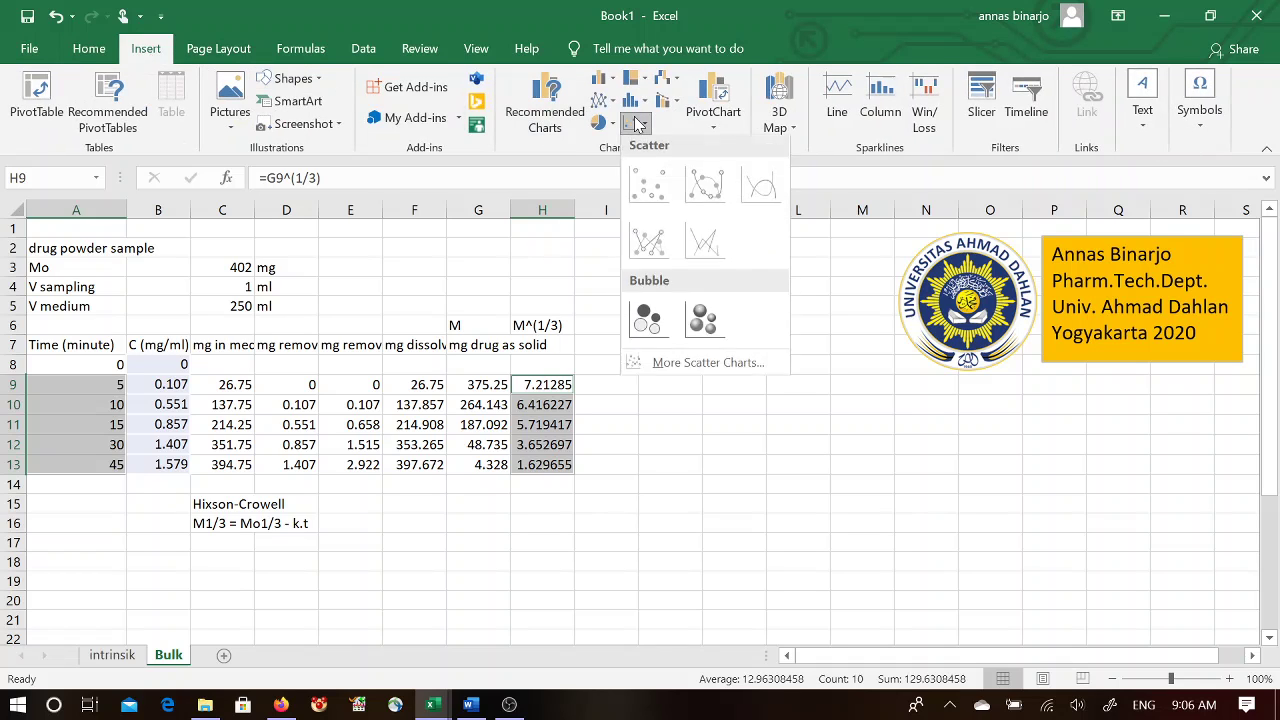
pyautogui.click(650, 188)
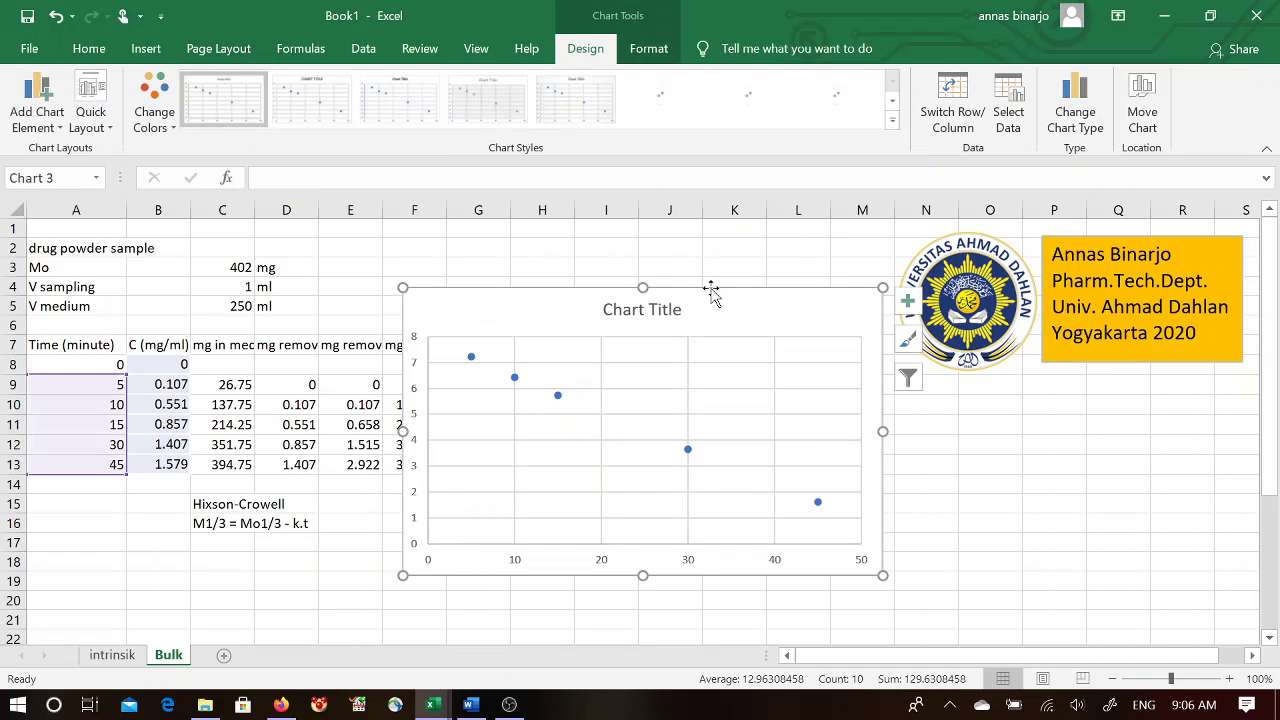
pyautogui.moveTo(714, 288); pyautogui.dragTo(865, 405)
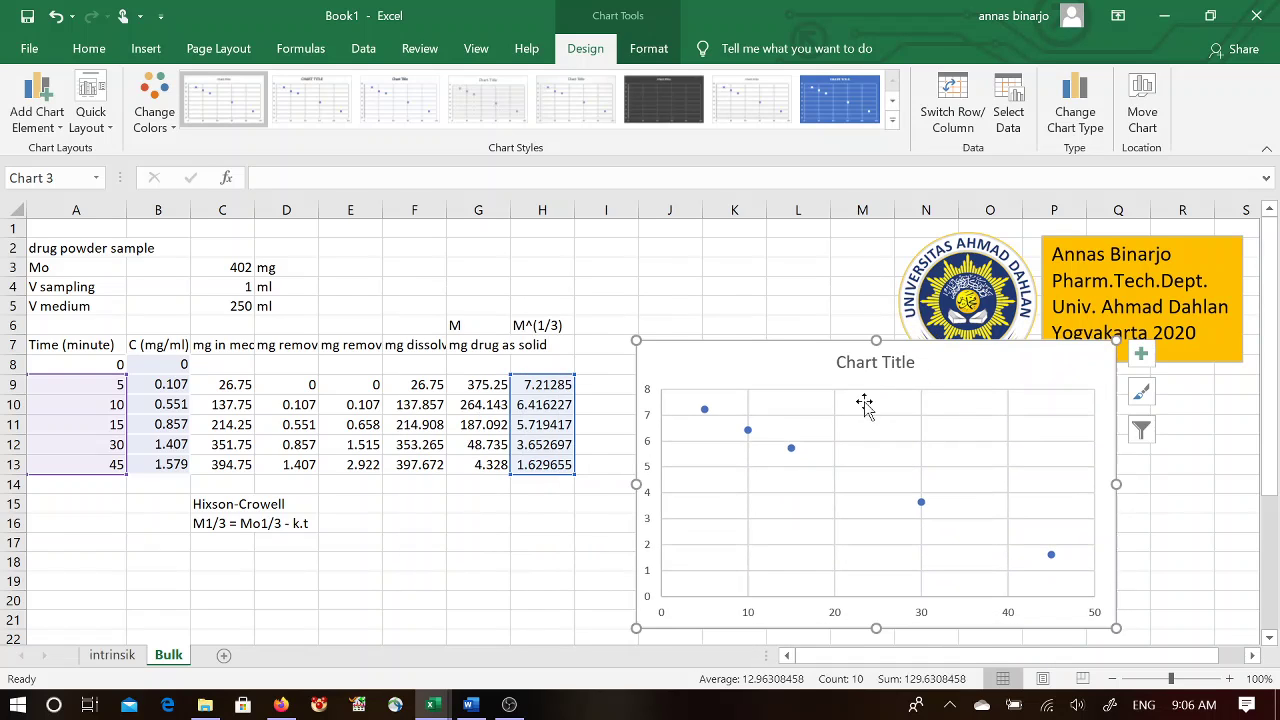
# Step: Add a linear trendline to the chart's data series, displaying its equation and R-squared value on the chart
pyautogui.click(791, 448)
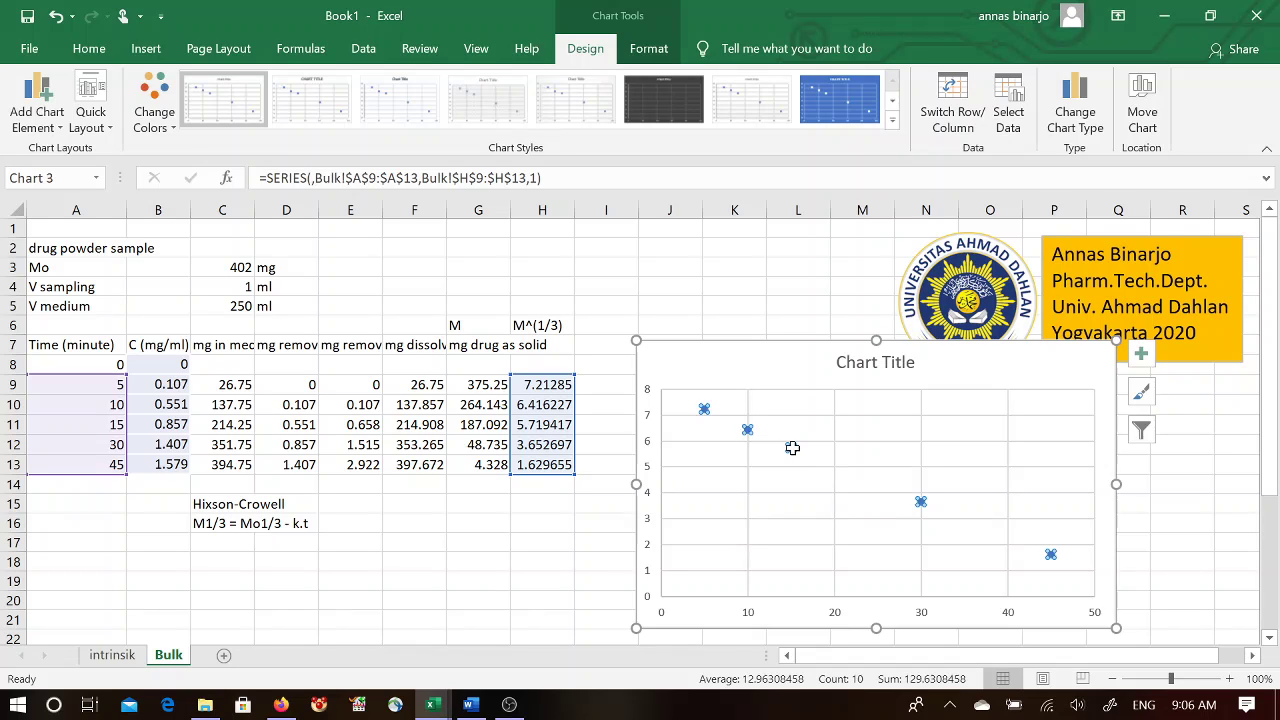
pyautogui.rightClick(791, 448)
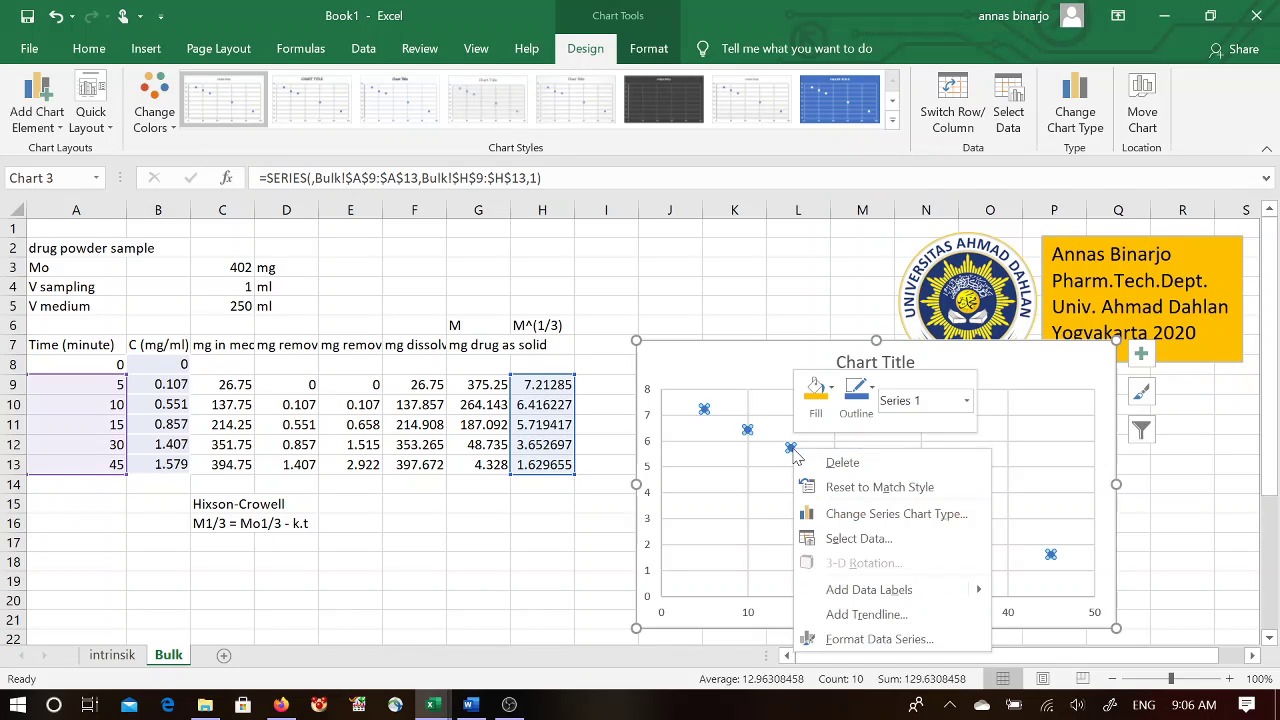
pyautogui.click(857, 615)
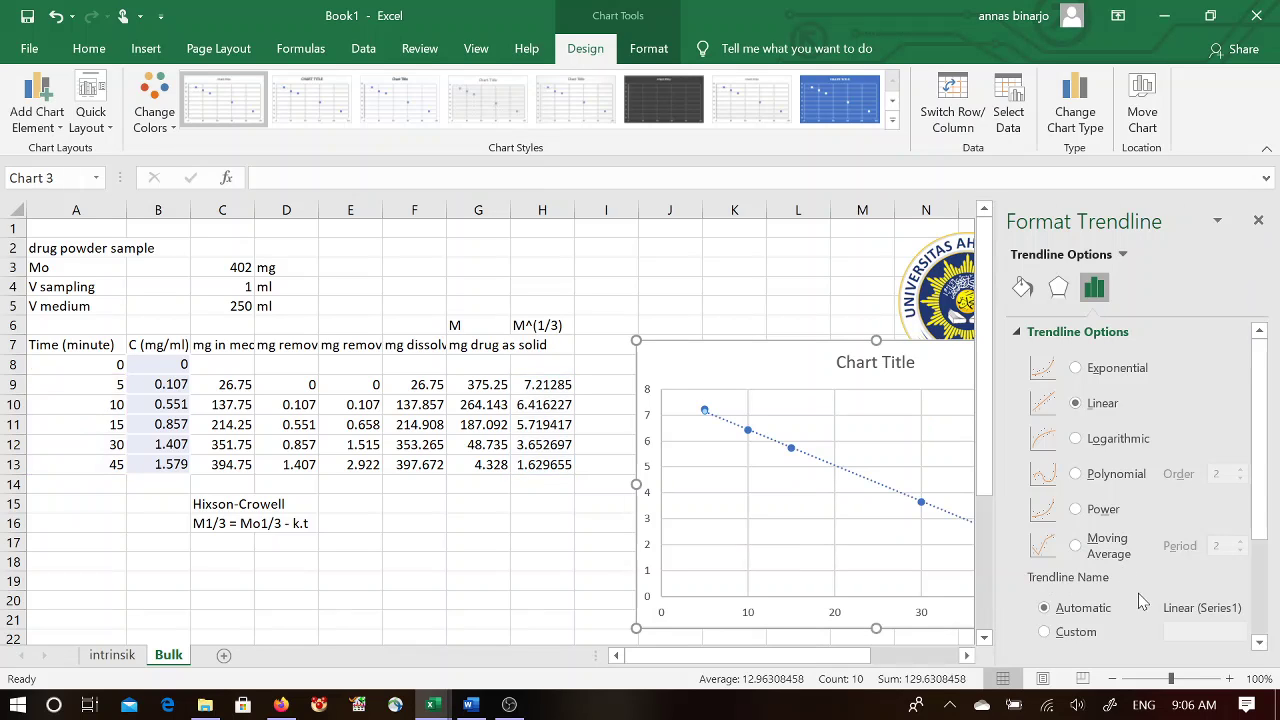
pyautogui.moveTo(1263, 476); pyautogui.dragTo(1265, 587)
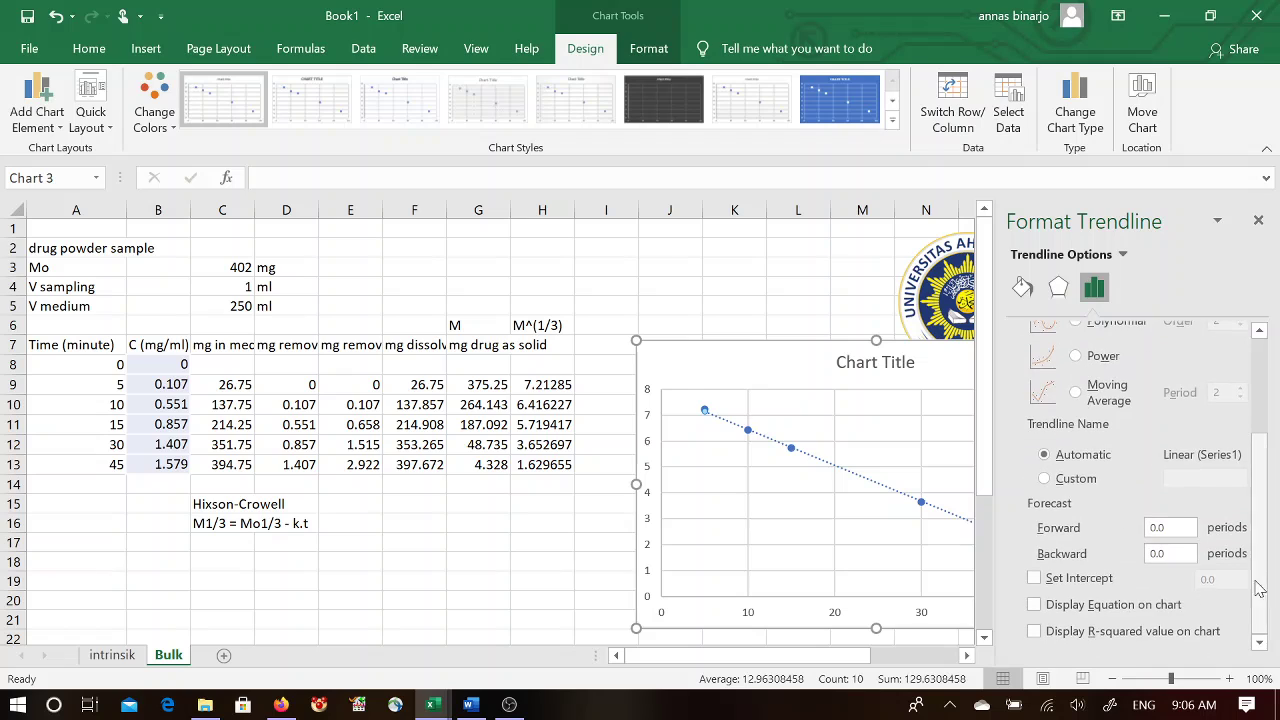
pyautogui.click(1137, 605)
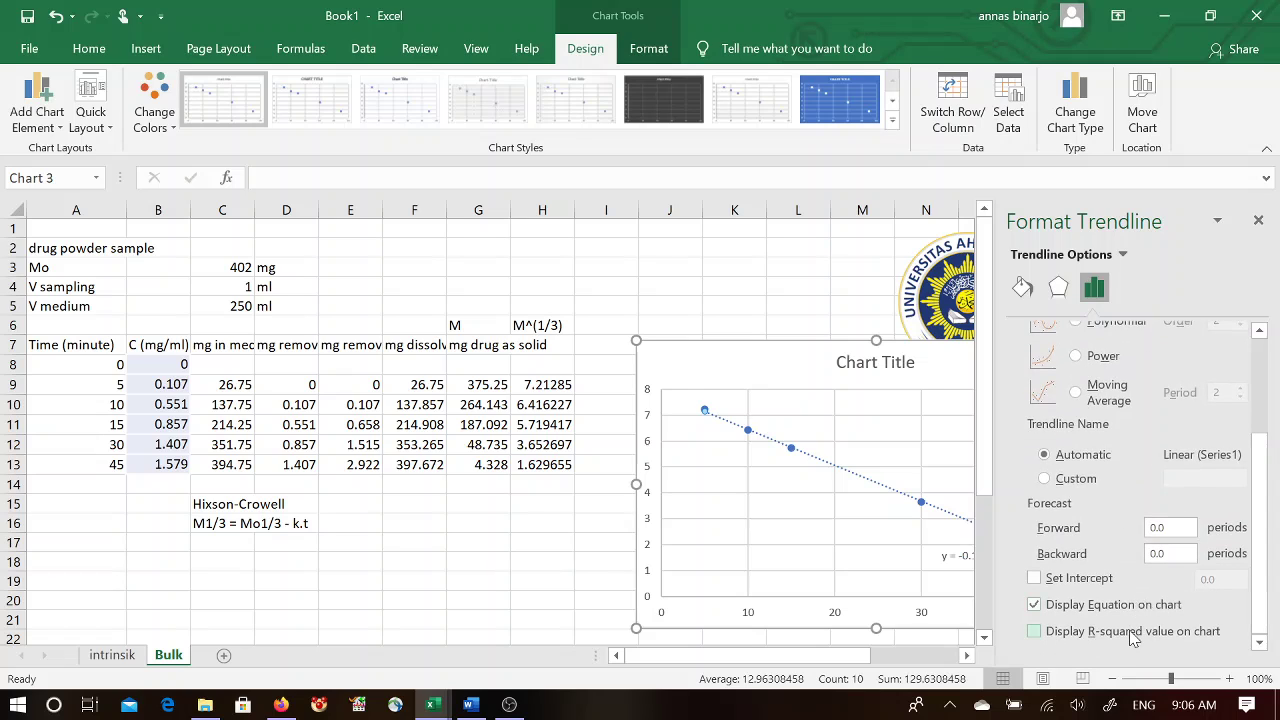
pyautogui.click(1132, 632)
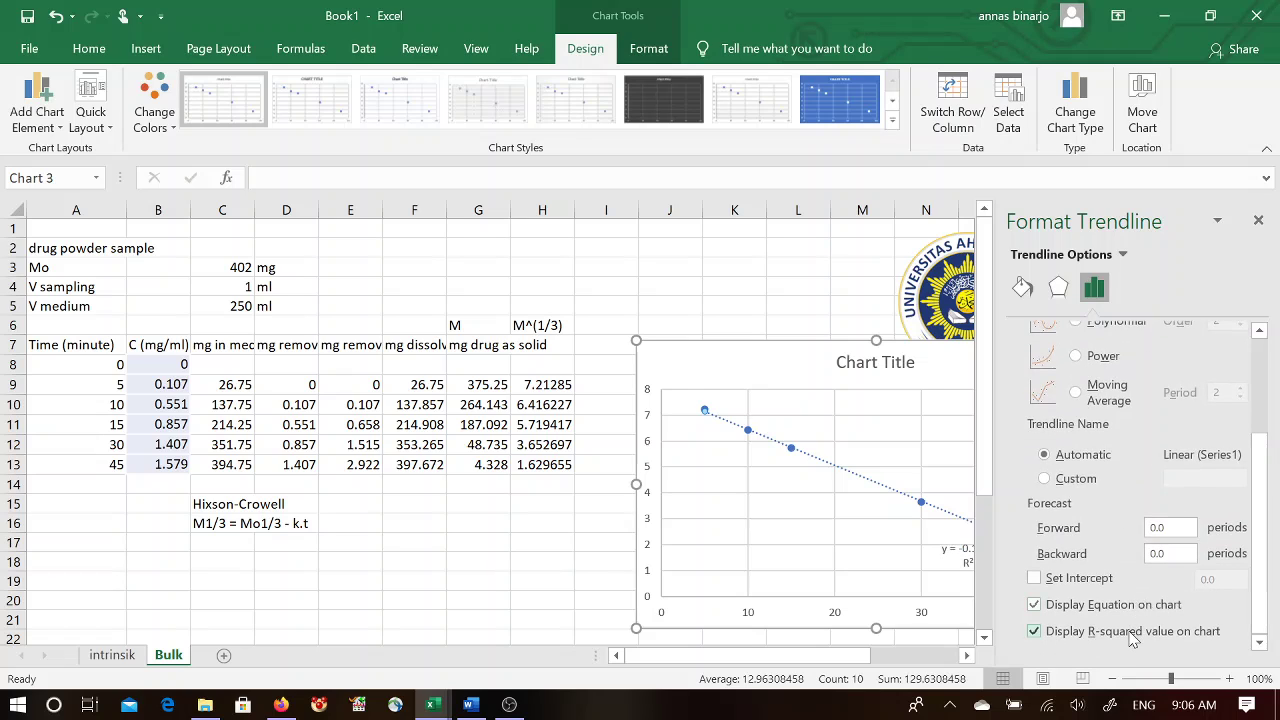
pyautogui.click(1258, 220)
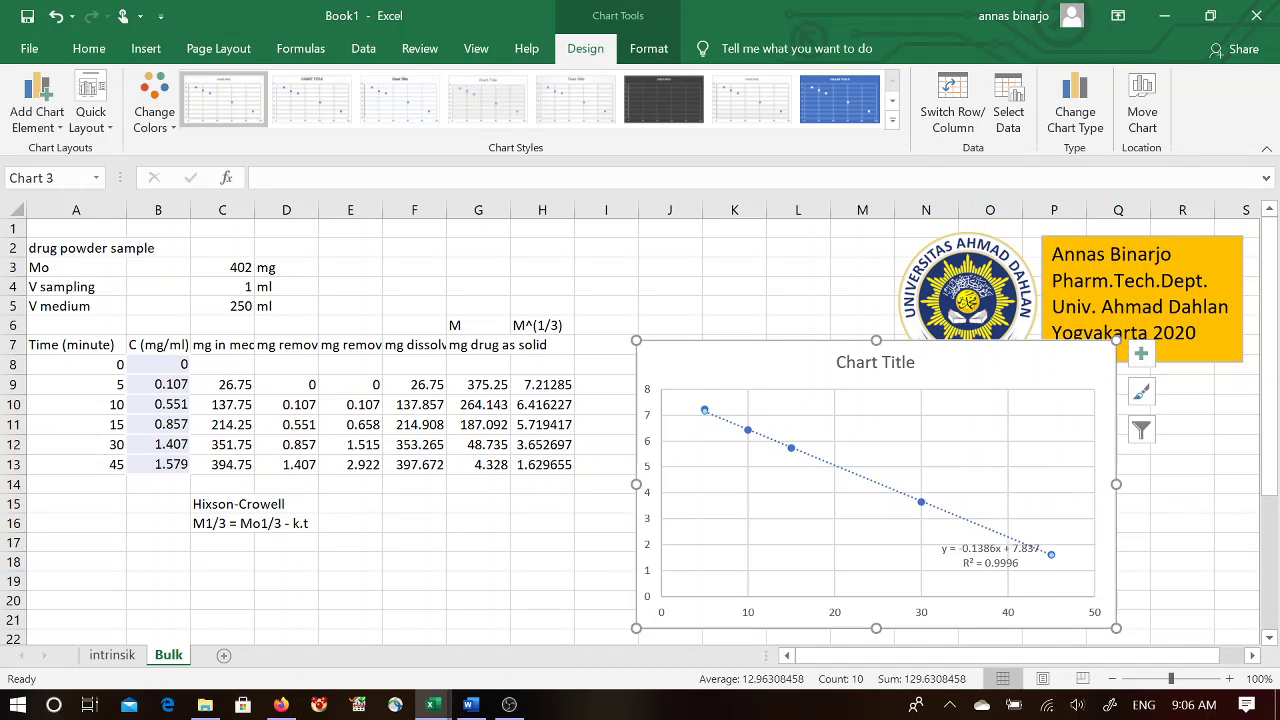
# Step: Move the trendline equation and R-squared label off the trendline into the empty plot area below it
pyautogui.click(995, 562)
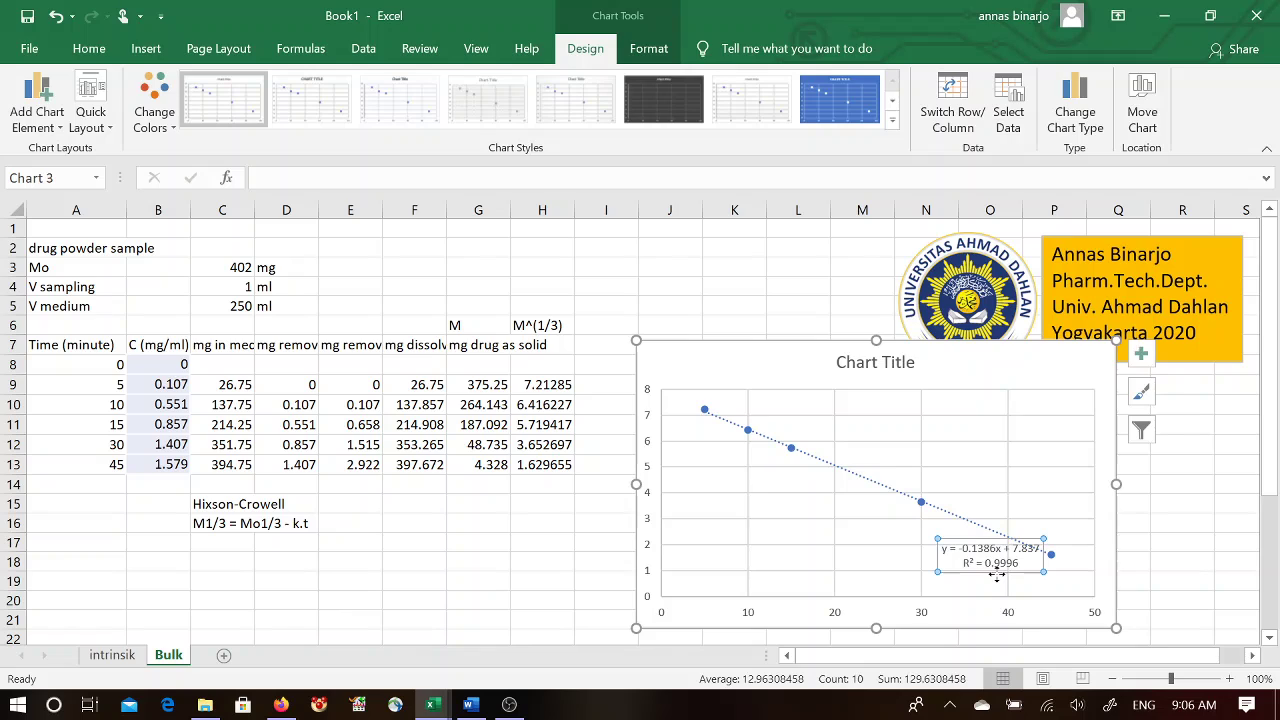
pyautogui.moveTo(995, 574); pyautogui.dragTo(953, 589)
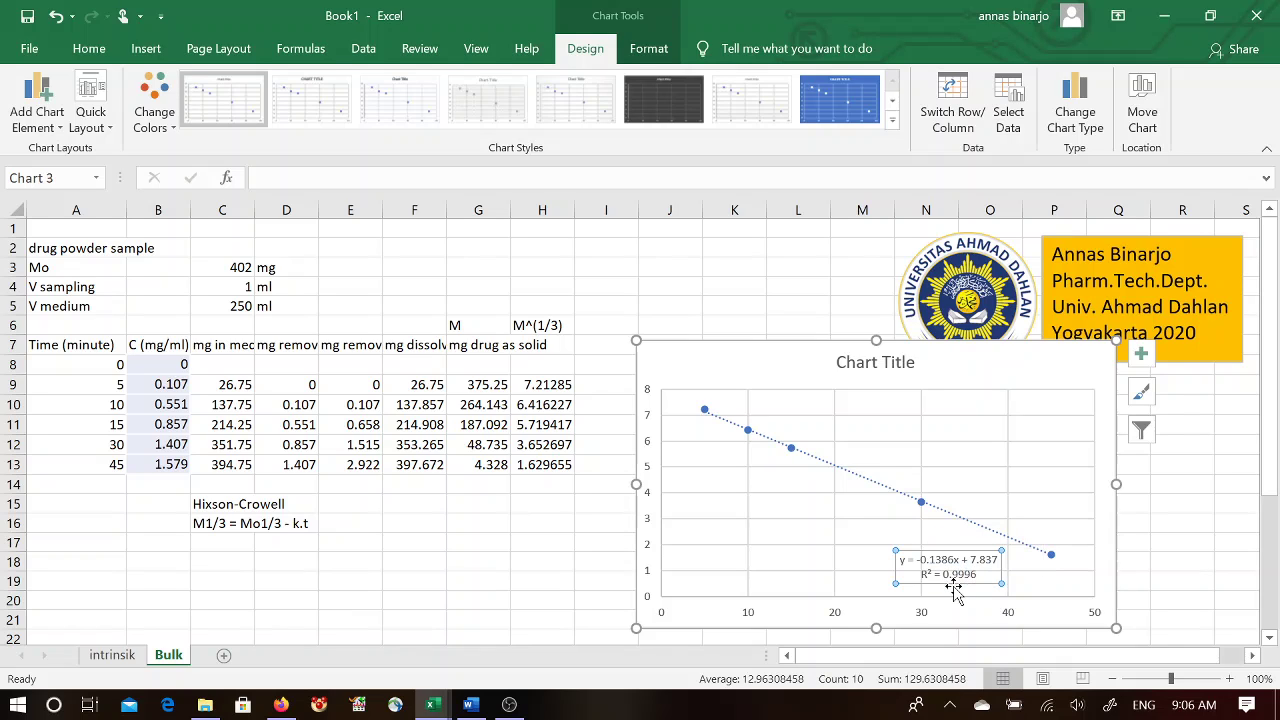
pyautogui.click(325, 560)
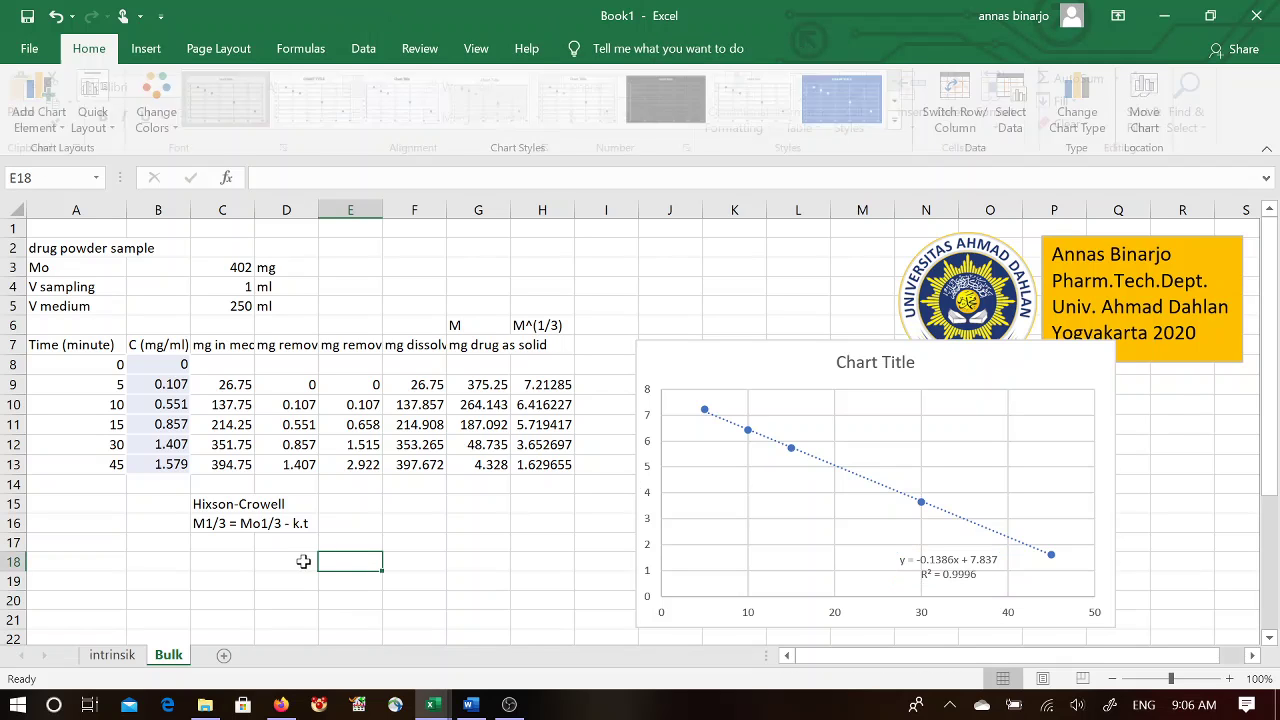
# Step: Enter the regression labels "a", "b" and "r" in cells E15 to E17 beside the Hixson-Crowell model
pyautogui.click(365, 503)
pyautogui.write('a')
pyautogui.press('Return')
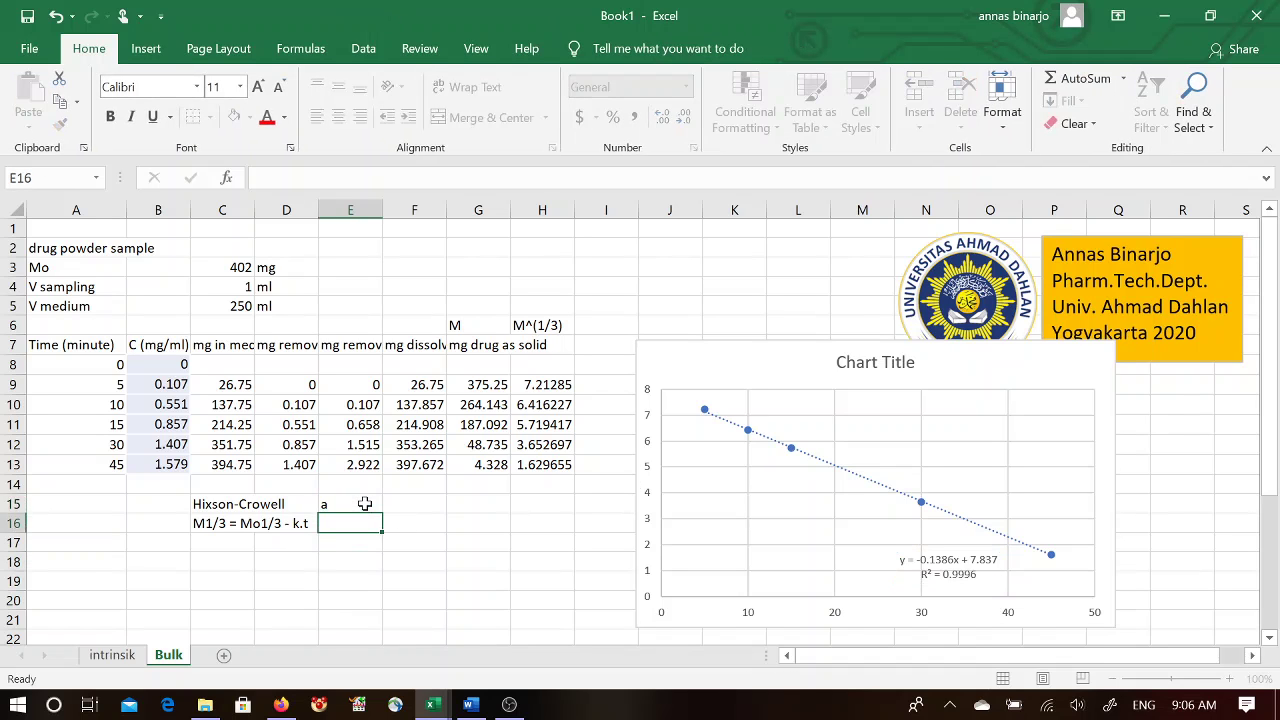
pyautogui.write('b')
pyautogui.press('Return')
pyautogui.write('r')
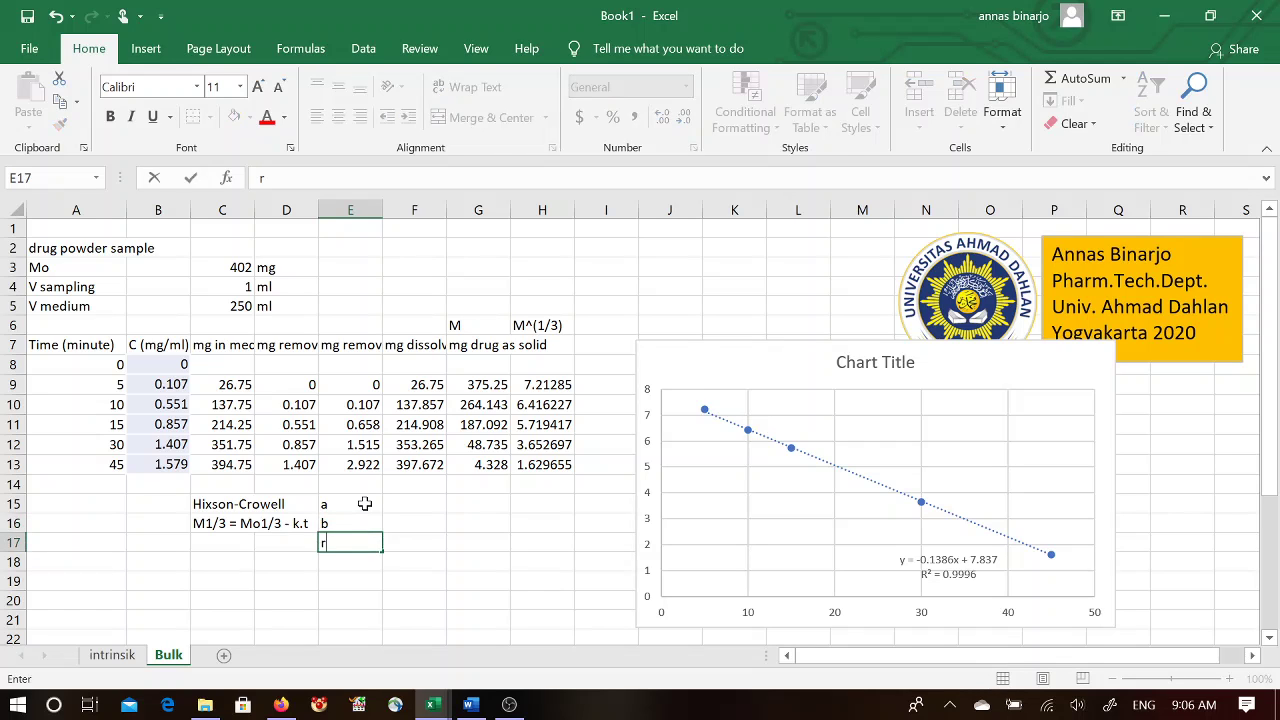
pyautogui.press('Tab')
# Step: Calculate the intercept in F15 with INTERCEPT, using H9:H13 as the y values and A9:A13 as the x values
pyautogui.press('Up')
pyautogui.press('Up')
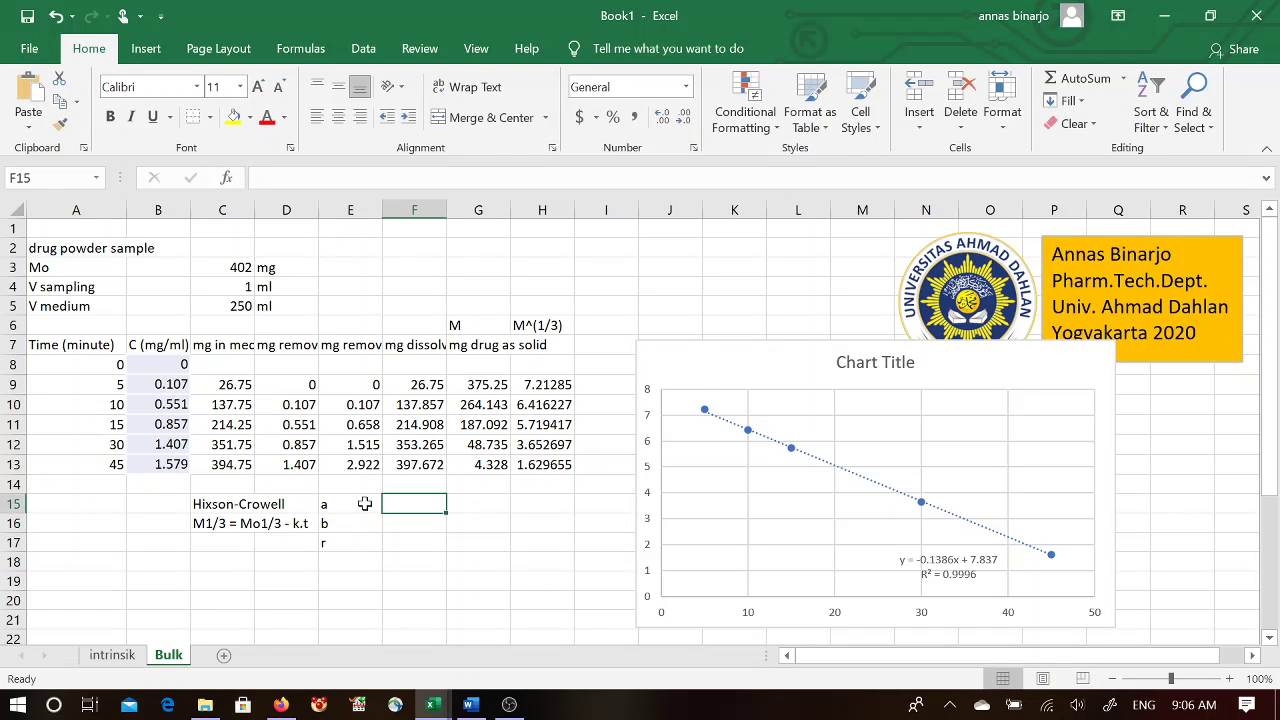
pyautogui.write('=')
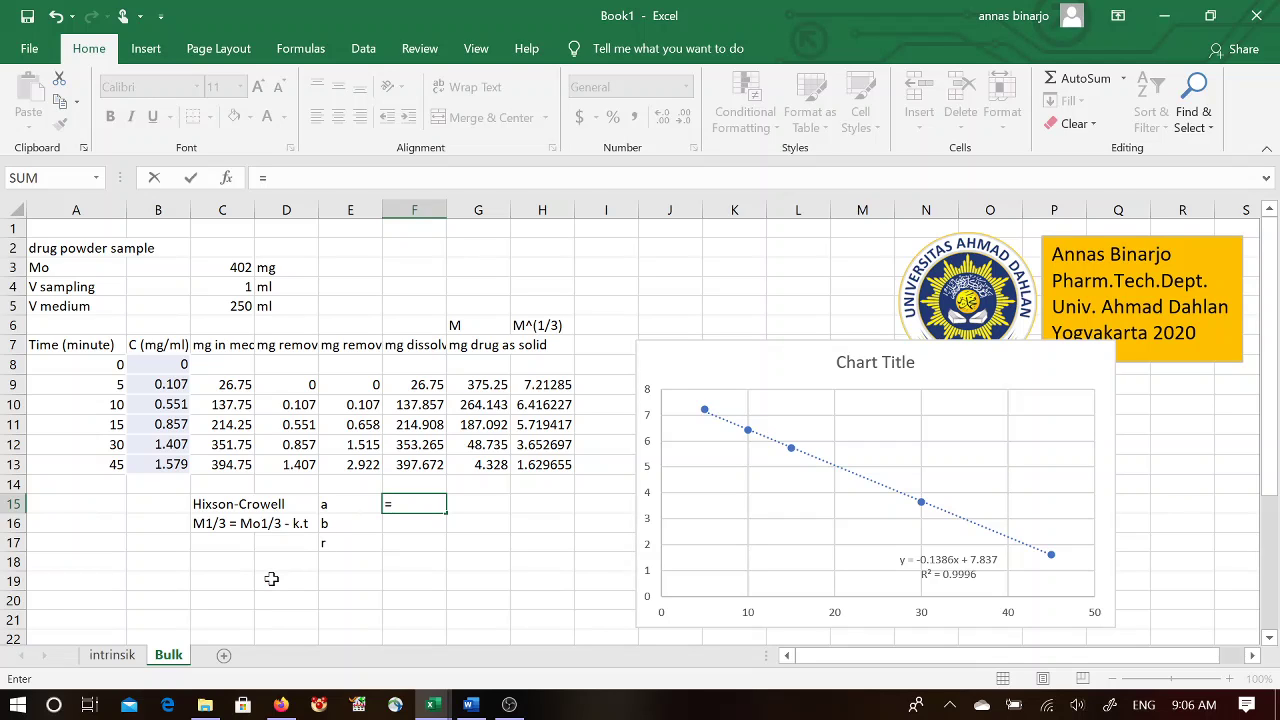
pyautogui.write('intercept')
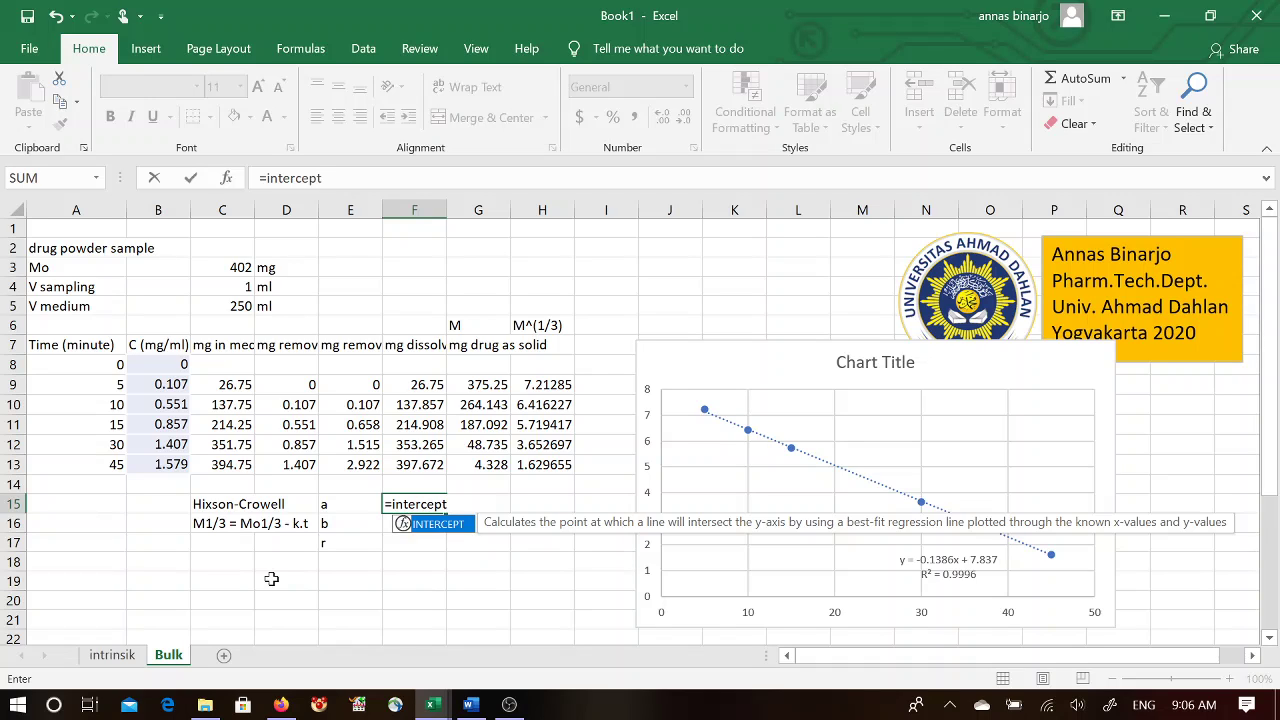
pyautogui.write('(')
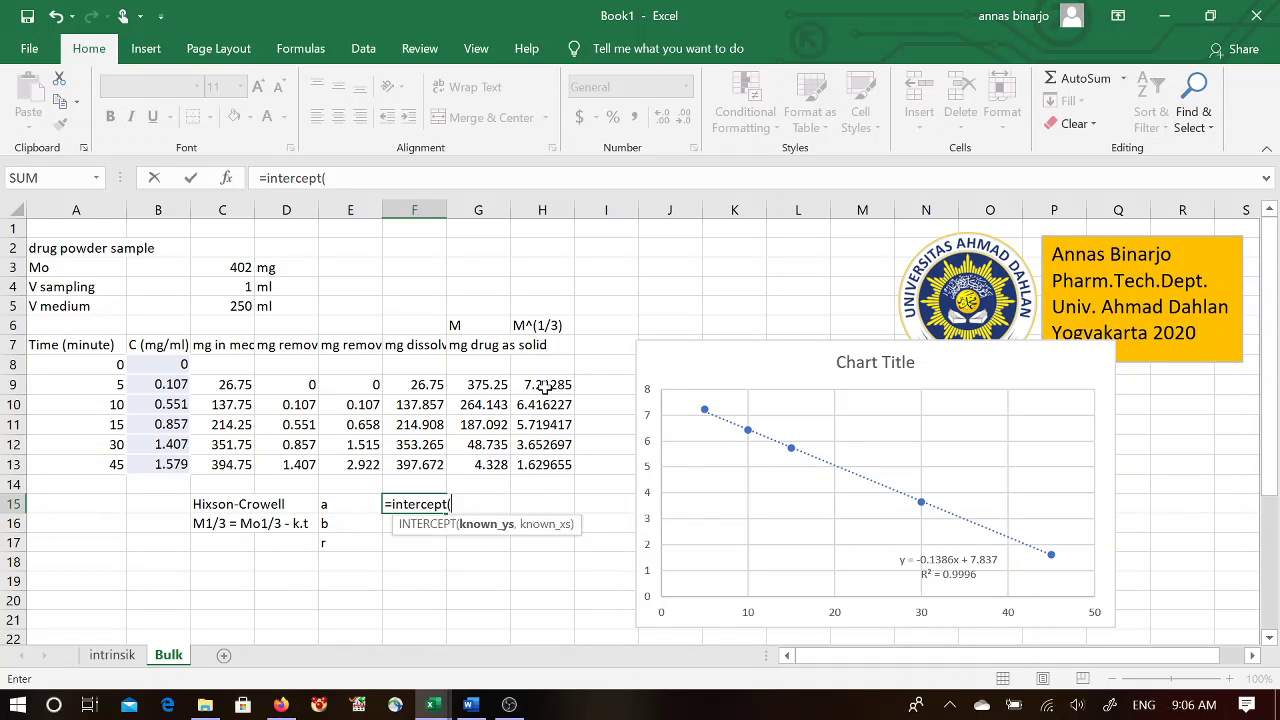
pyautogui.moveTo(543, 386); pyautogui.dragTo(543, 464)
pyautogui.write(',')
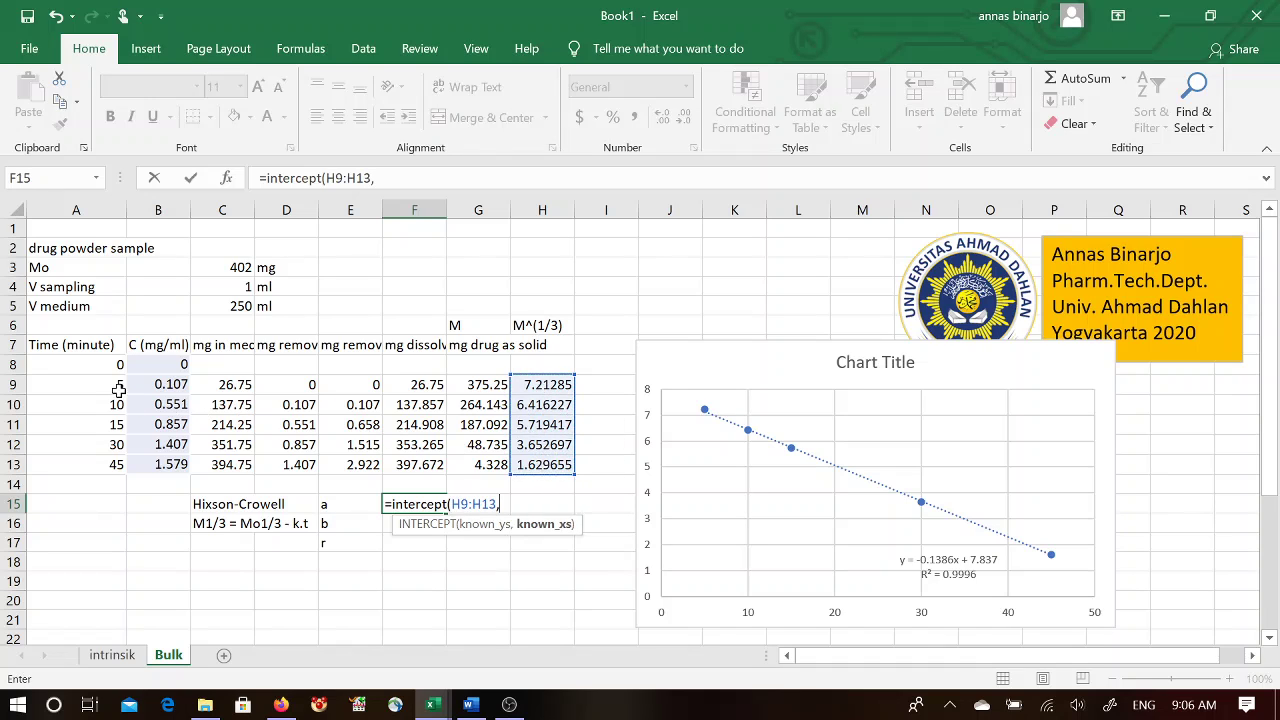
pyautogui.moveTo(110, 385); pyautogui.dragTo(101, 467)
pyautogui.press('Return')
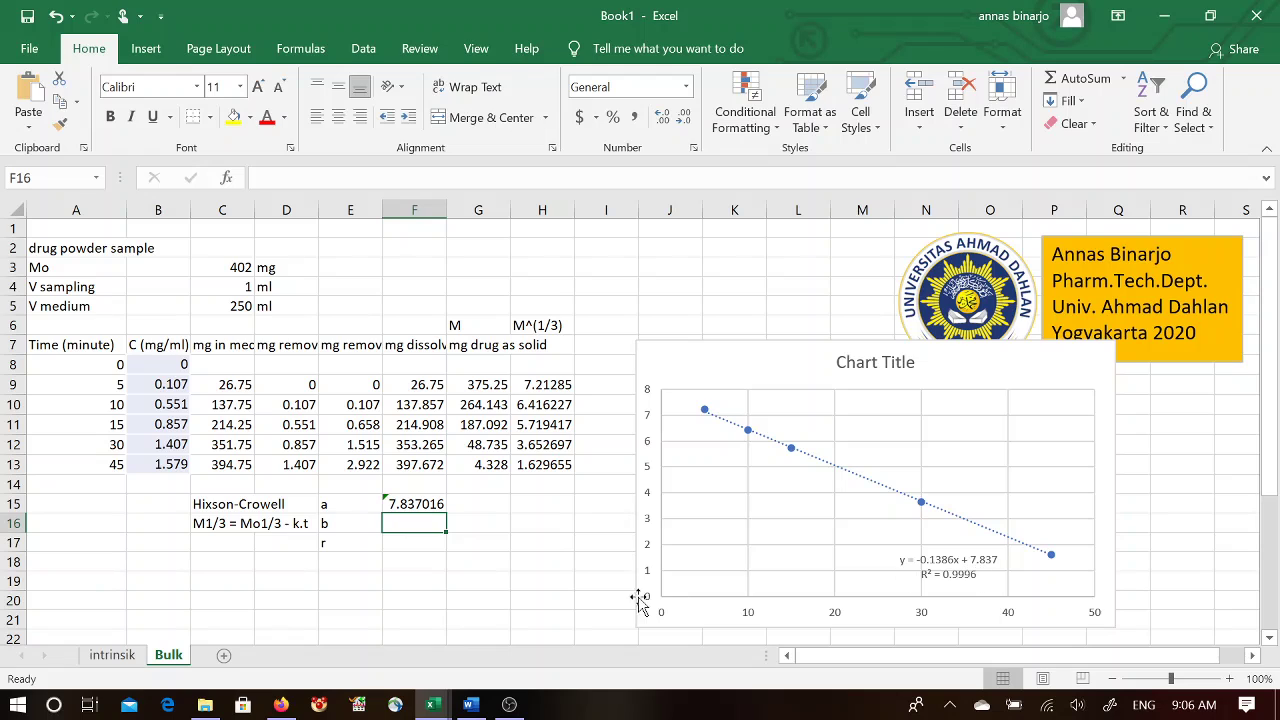
# Step: Calculate the slope in F16 with =SLOPE(H9:H13,A9:A13)
pyautogui.write('=sl')
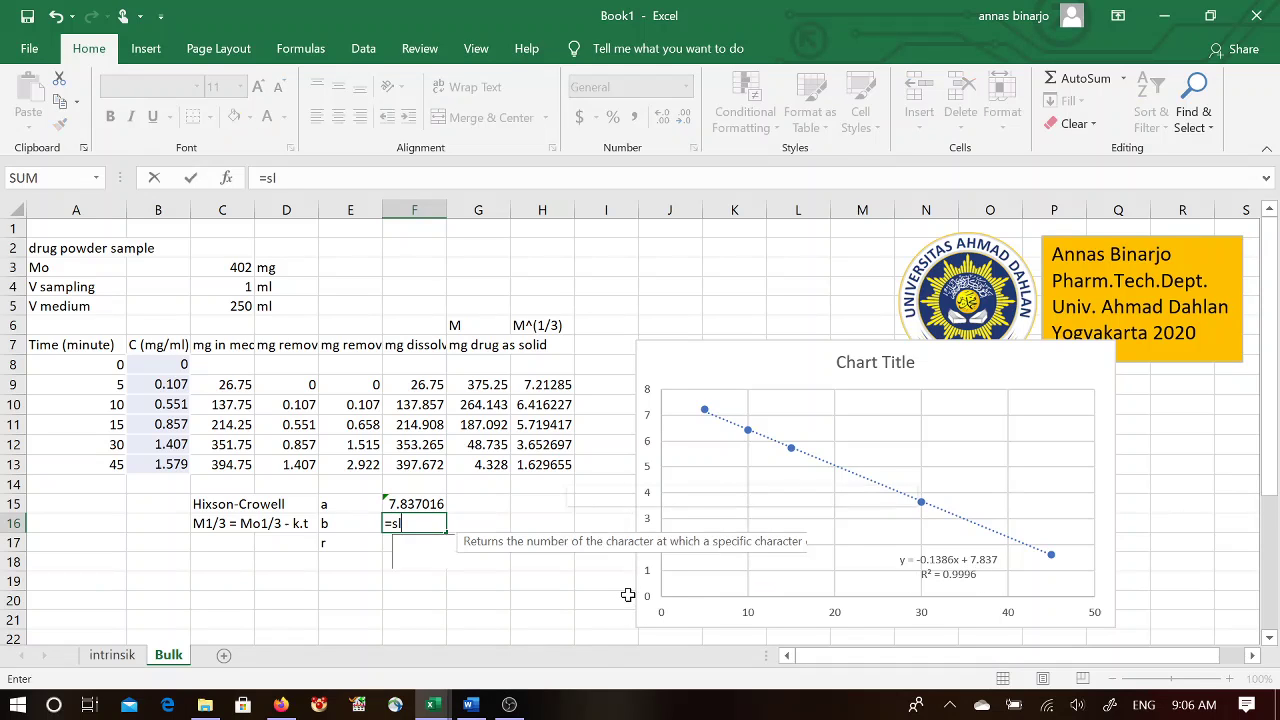
pyautogui.write('ope(')
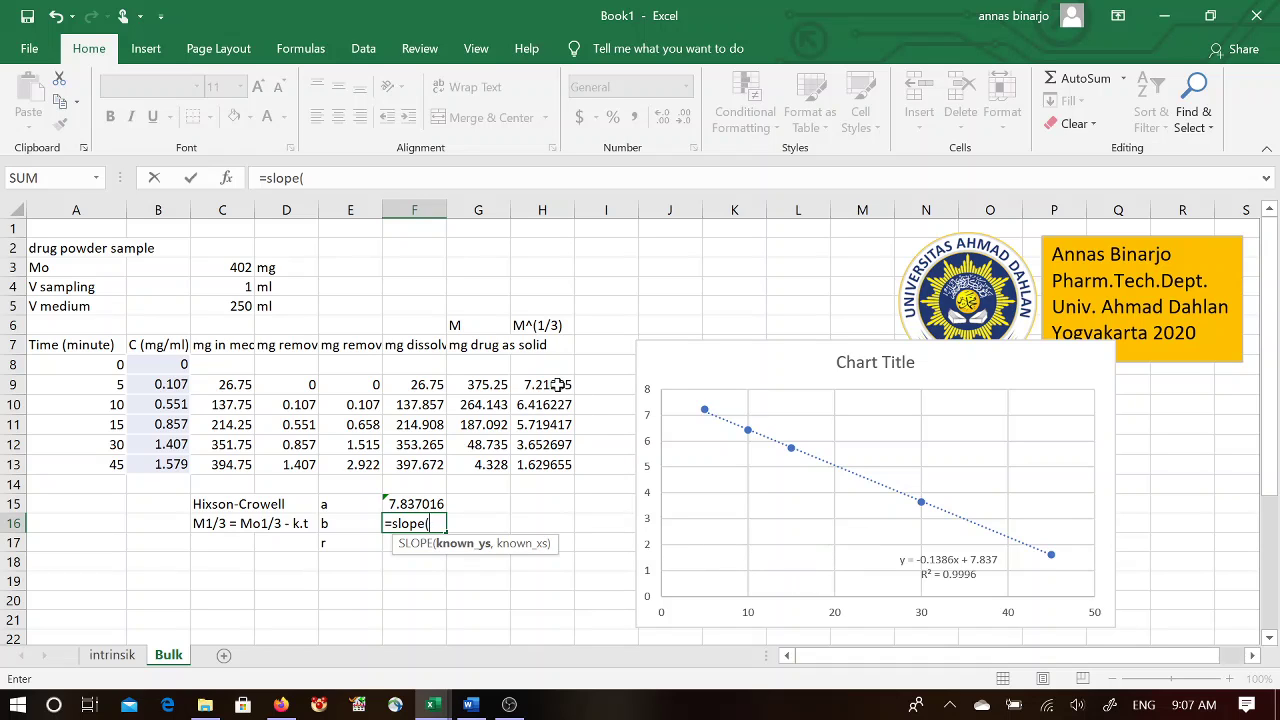
pyautogui.moveTo(563, 386); pyautogui.dragTo(560, 464)
pyautogui.write(',')
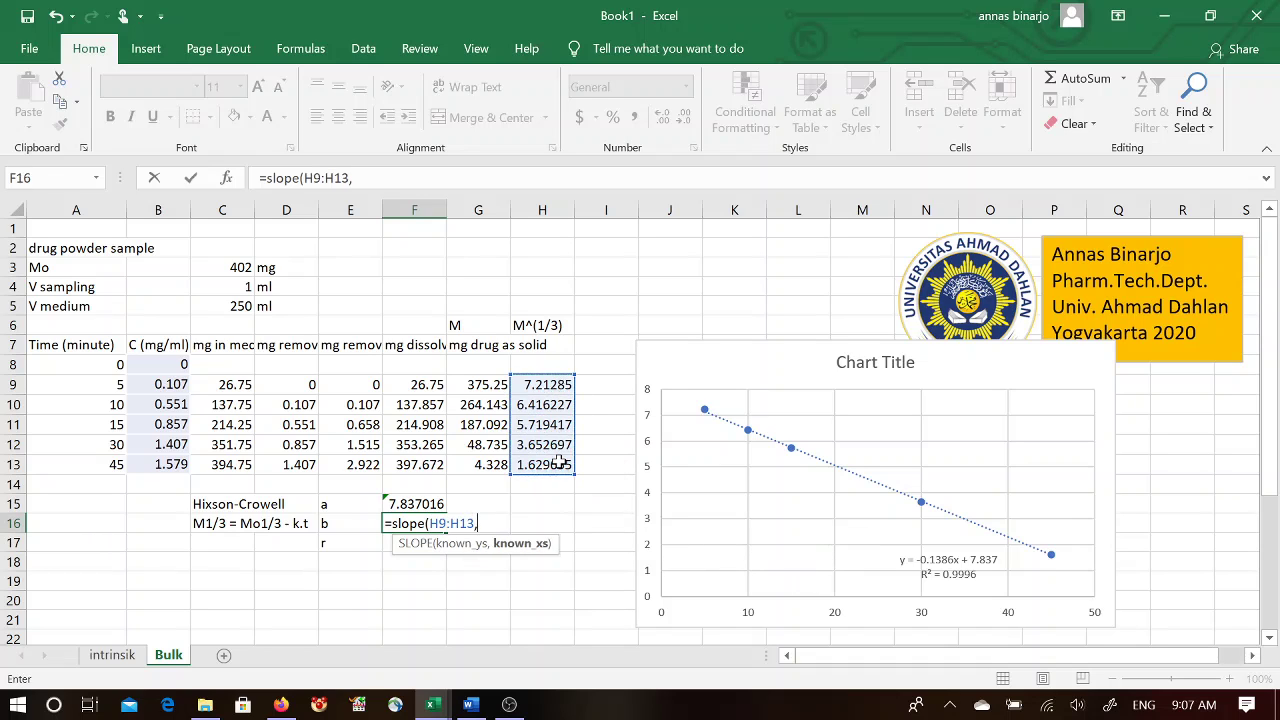
pyautogui.moveTo(110, 386); pyautogui.dragTo(106, 466)
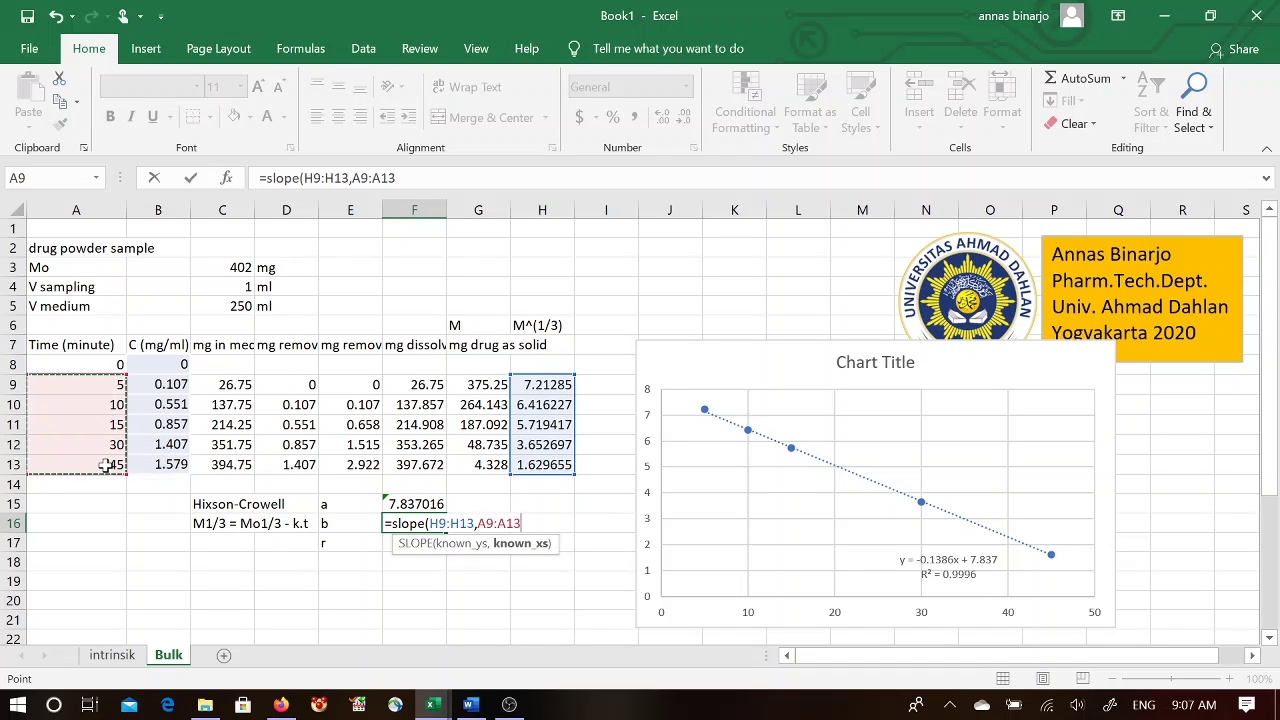
pyautogui.write(')')
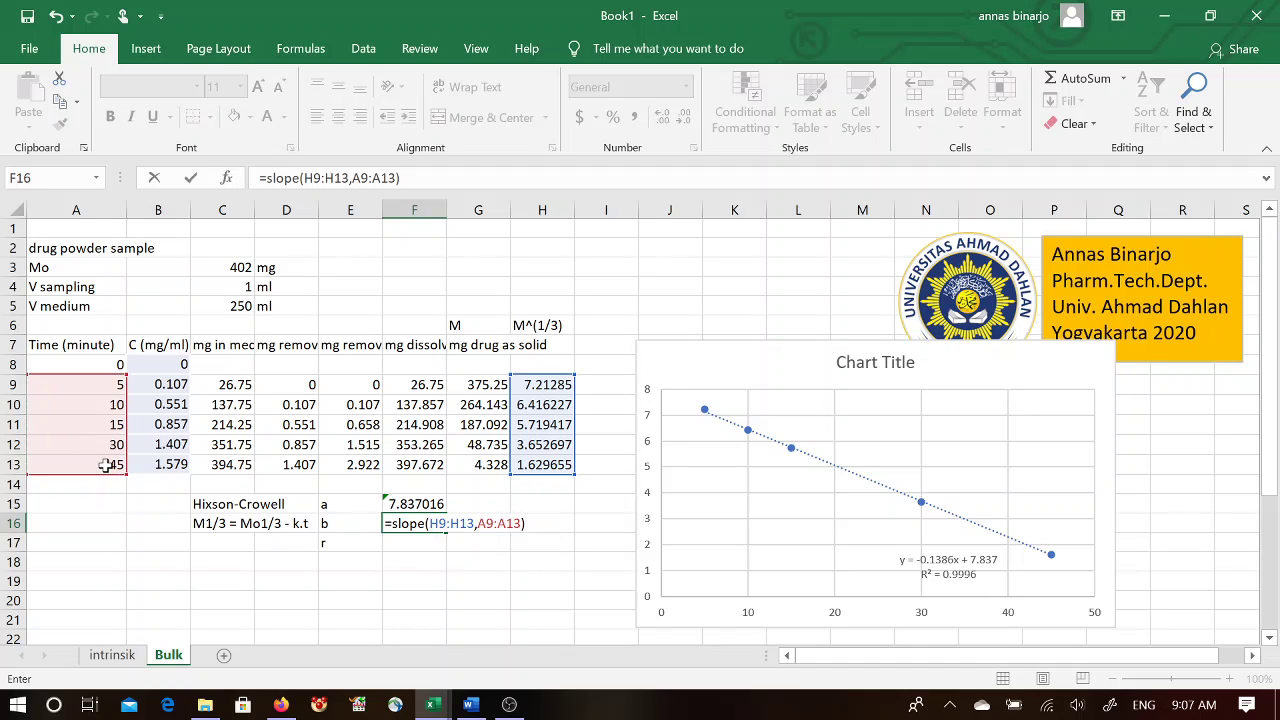
pyautogui.press('Return')
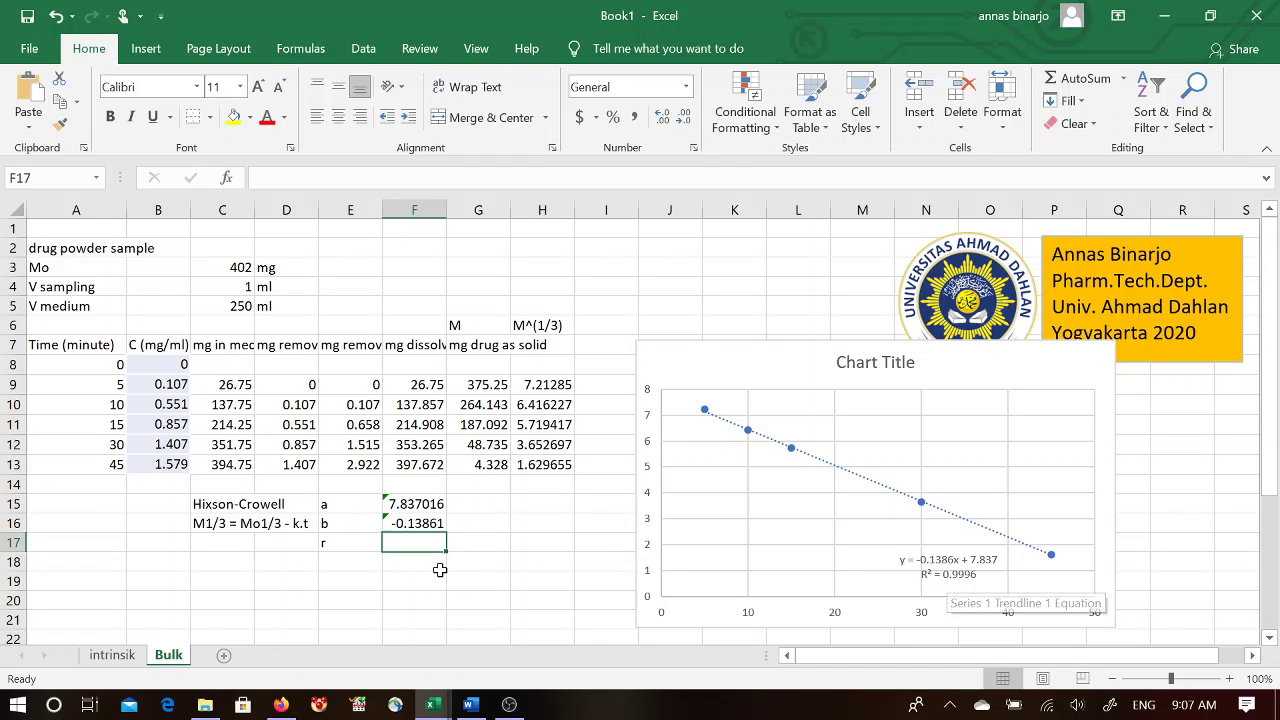
# Step: Calculate the correlation coefficient in F17 with =CORREL(H9:H13,A9:A13)
pyautogui.write('=cor')
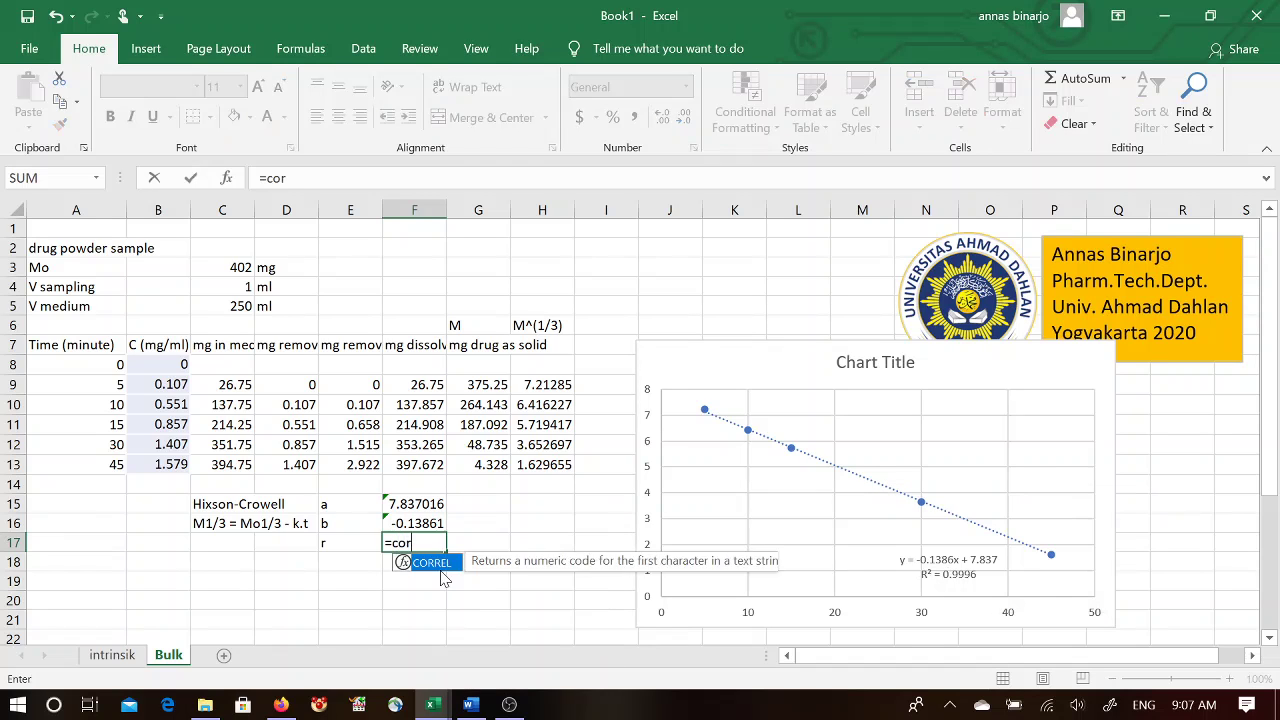
pyautogui.write('rel(')
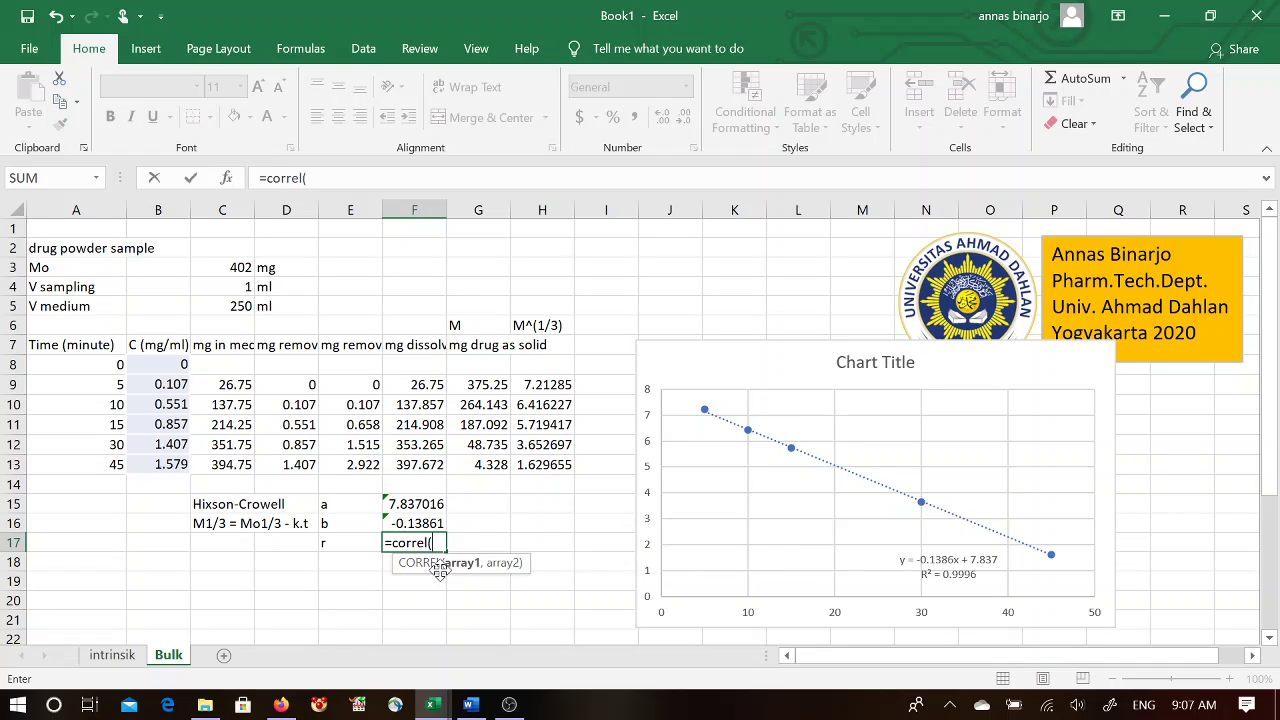
pyautogui.moveTo(548, 388); pyautogui.dragTo(556, 457)
pyautogui.write(',')
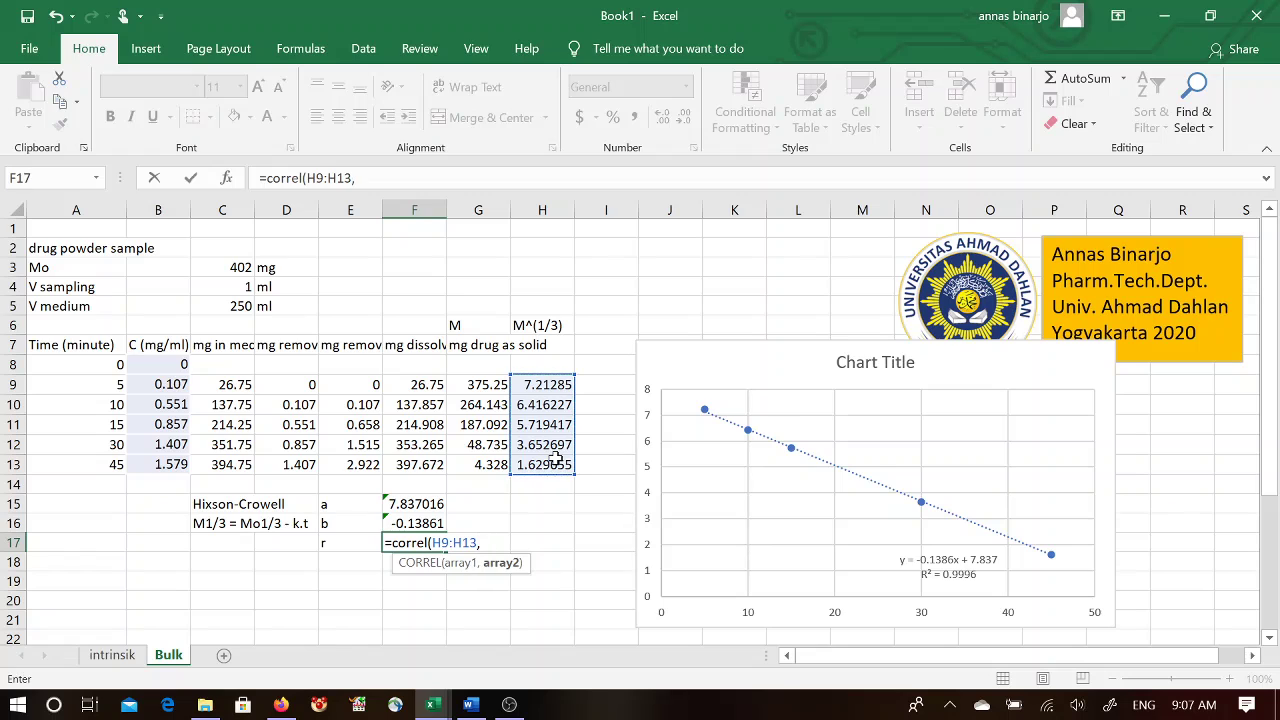
pyautogui.moveTo(103, 384); pyautogui.dragTo(103, 467)
pyautogui.write(')')
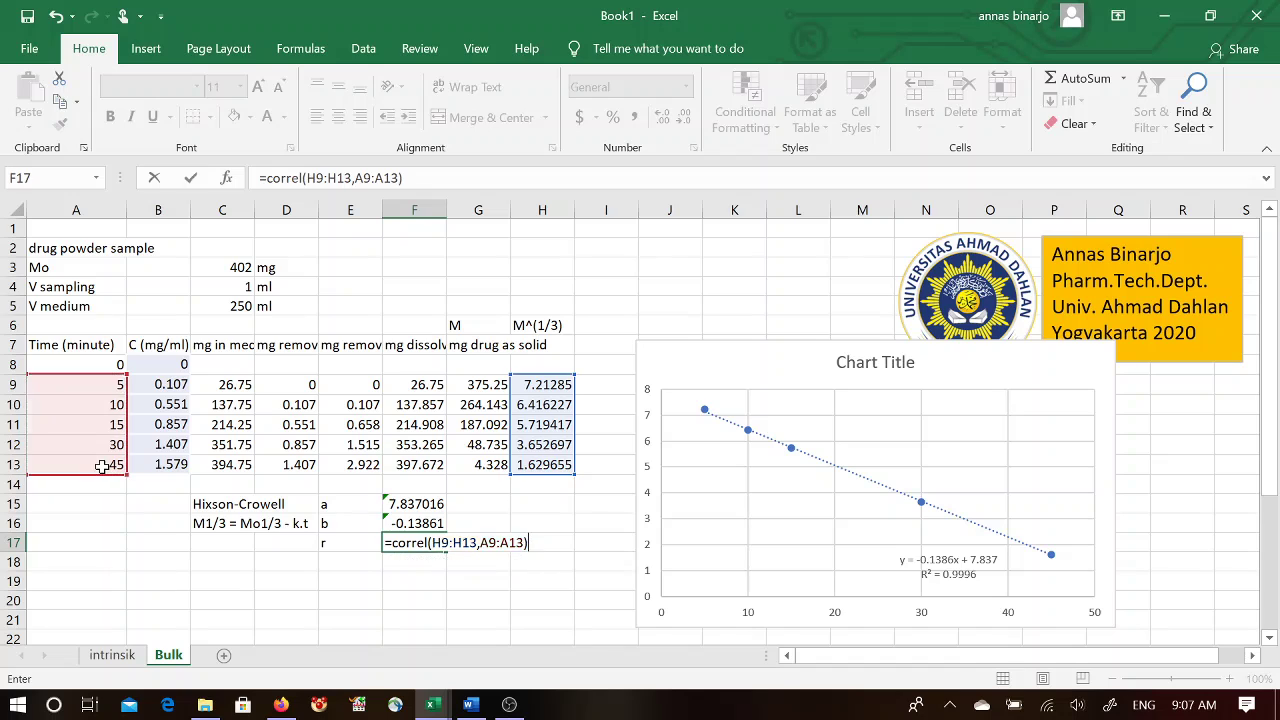
pyautogui.press('Return')
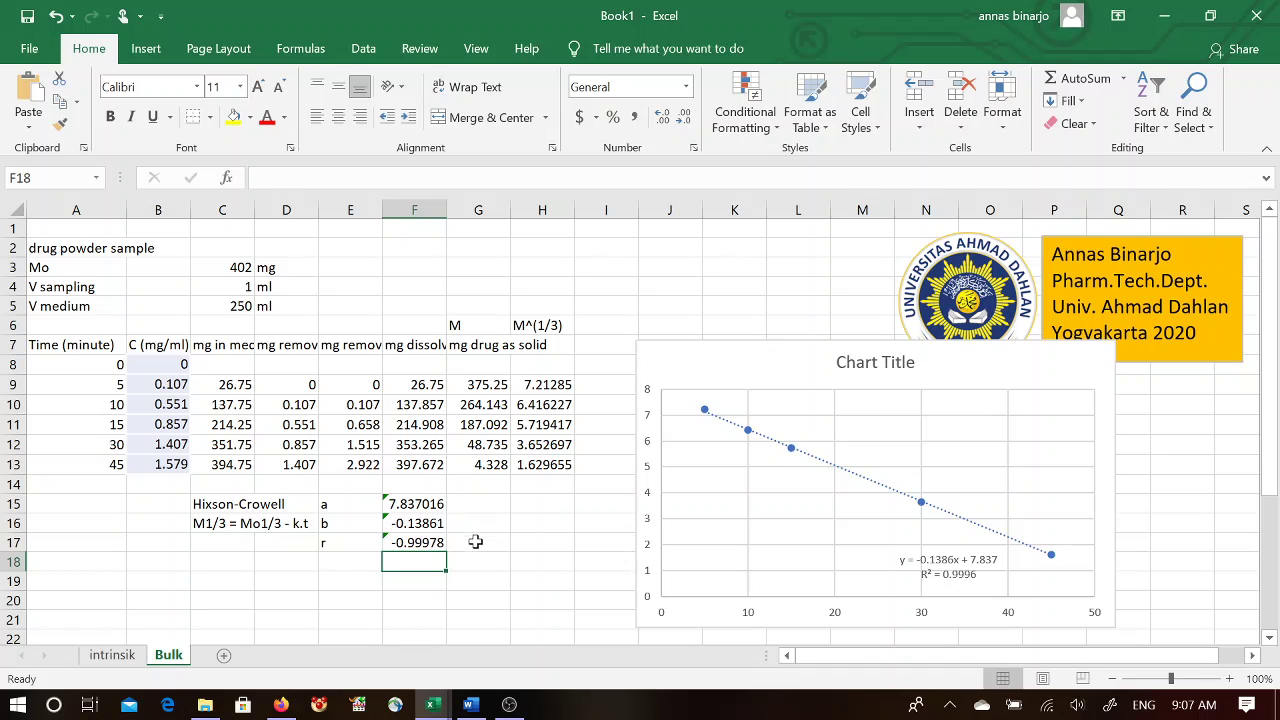
# Step: Label cell E18 "r2" and calculate the squared correlation in F18 as =F17*F17
pyautogui.write('r2')
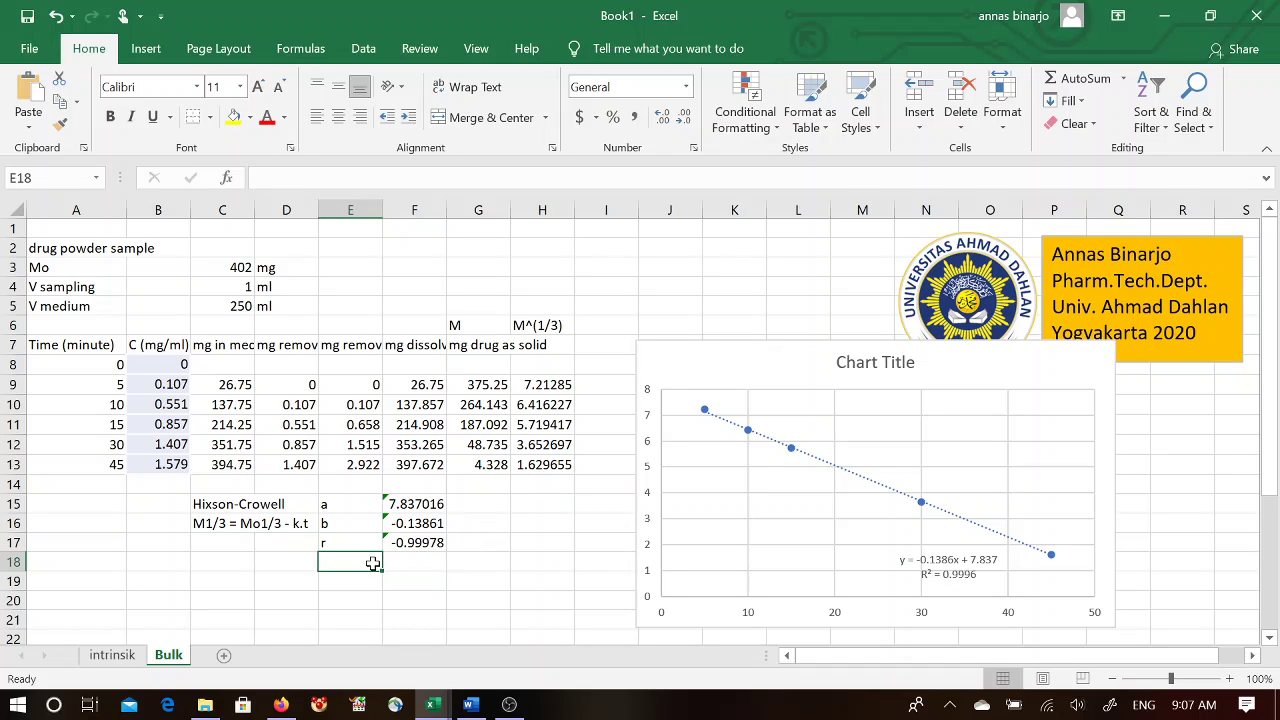
pyautogui.press('Tab')
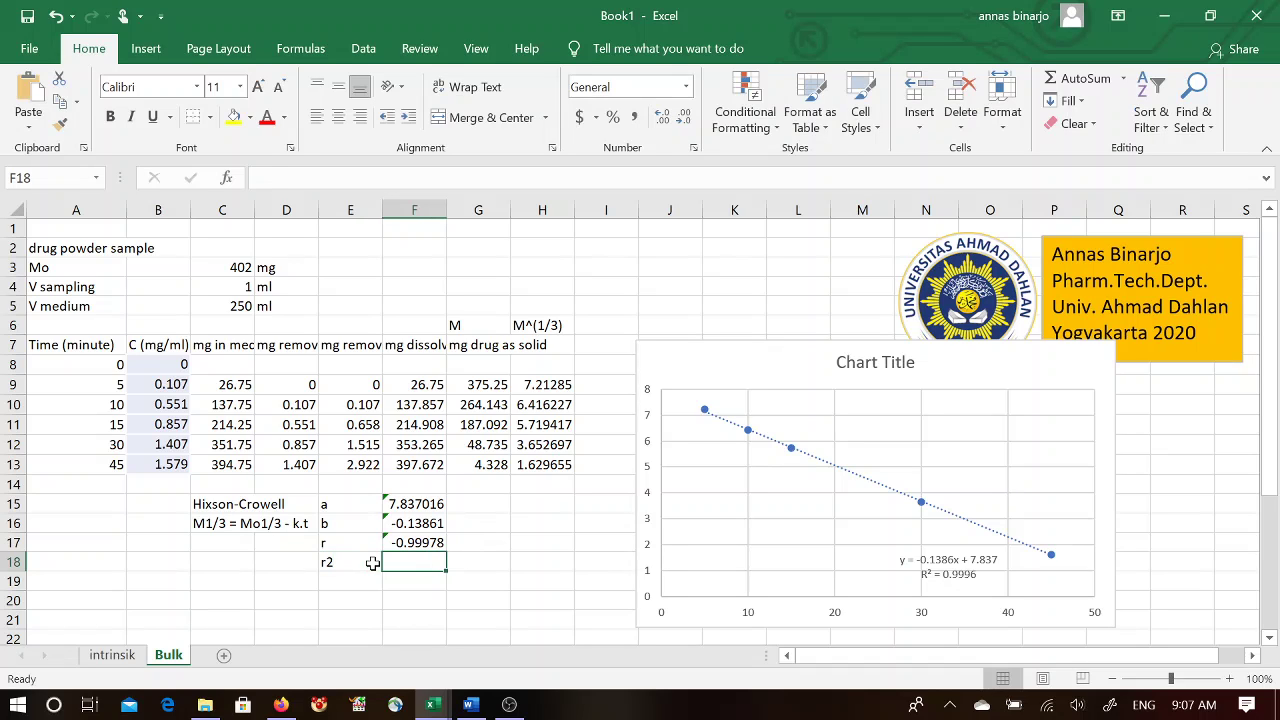
pyautogui.write('=')
pyautogui.press('Up')
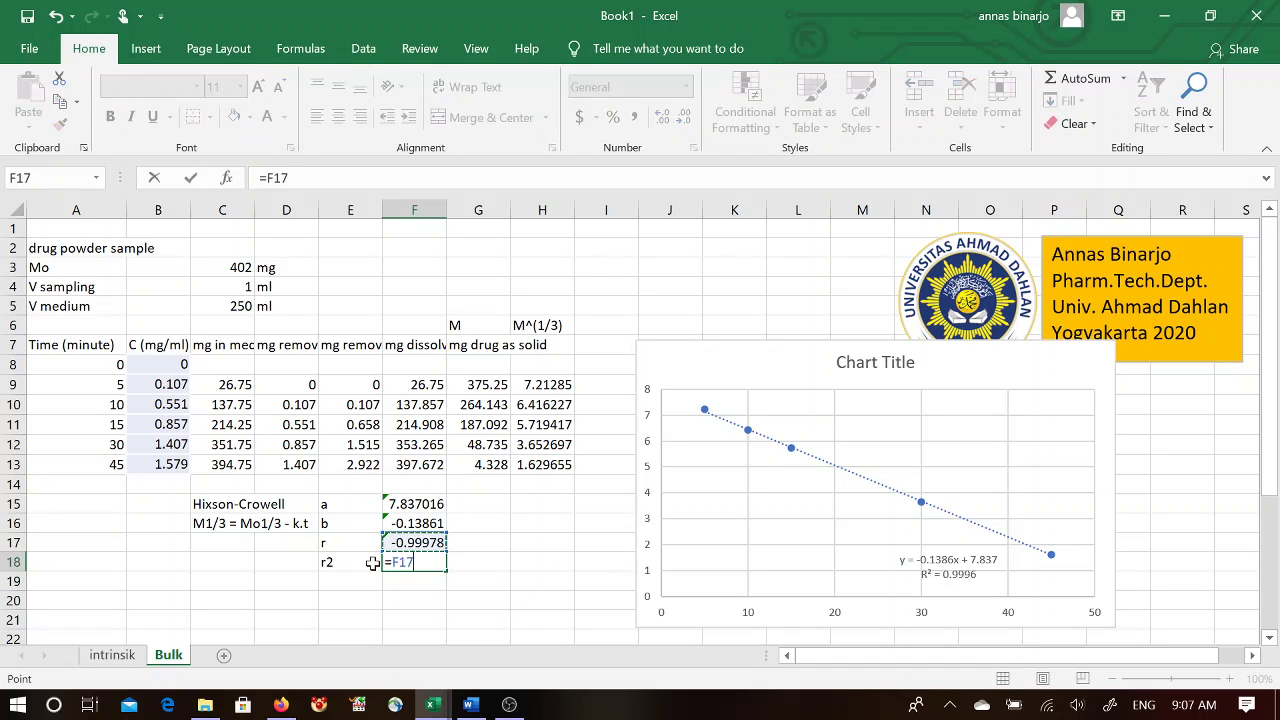
pyautogui.write('*')
pyautogui.press('Up')
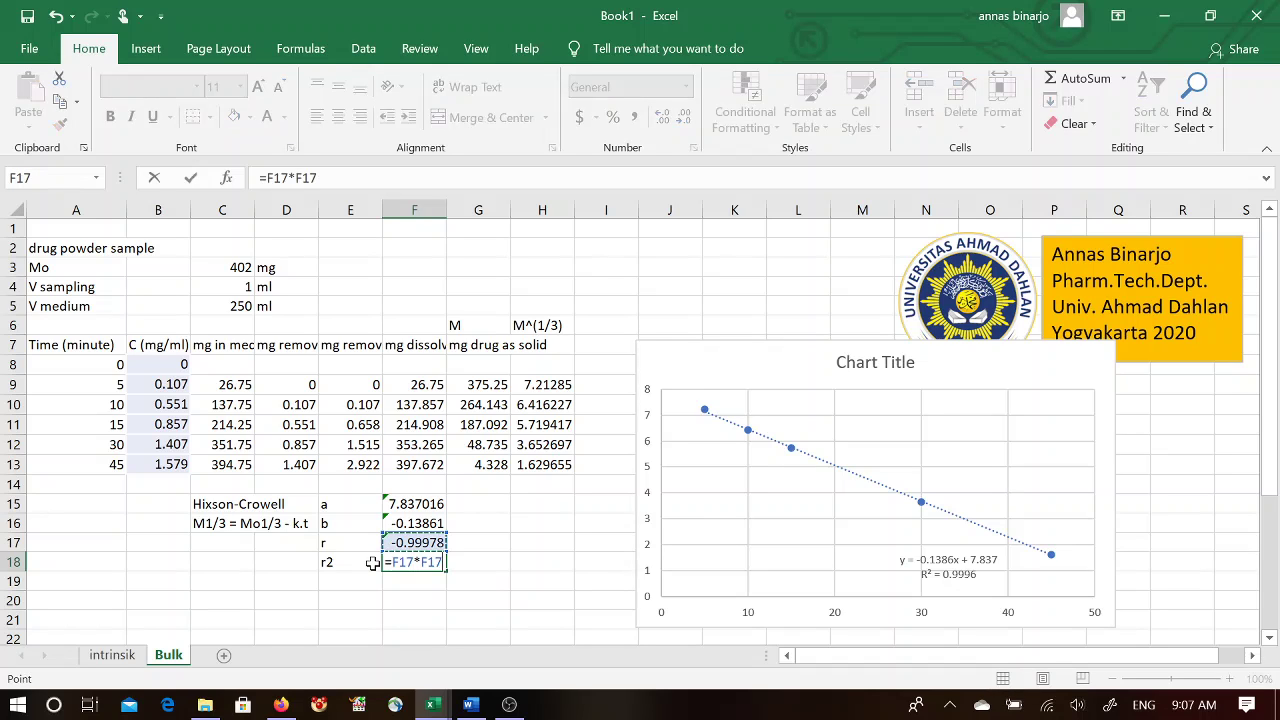
pyautogui.press('Return')
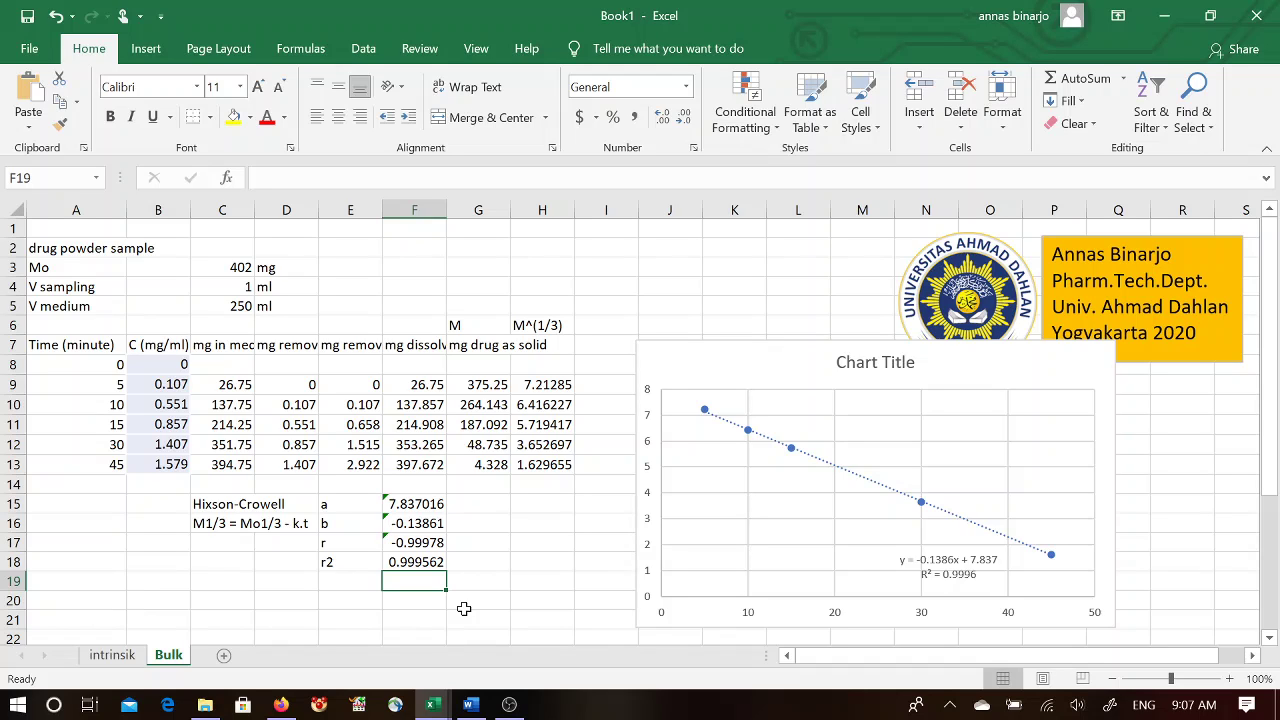
# Step: Enter the label "k Hixson-Crowell" in cell G16 beside the slope value
pyautogui.click(498, 522)
pyautogui.write('k')
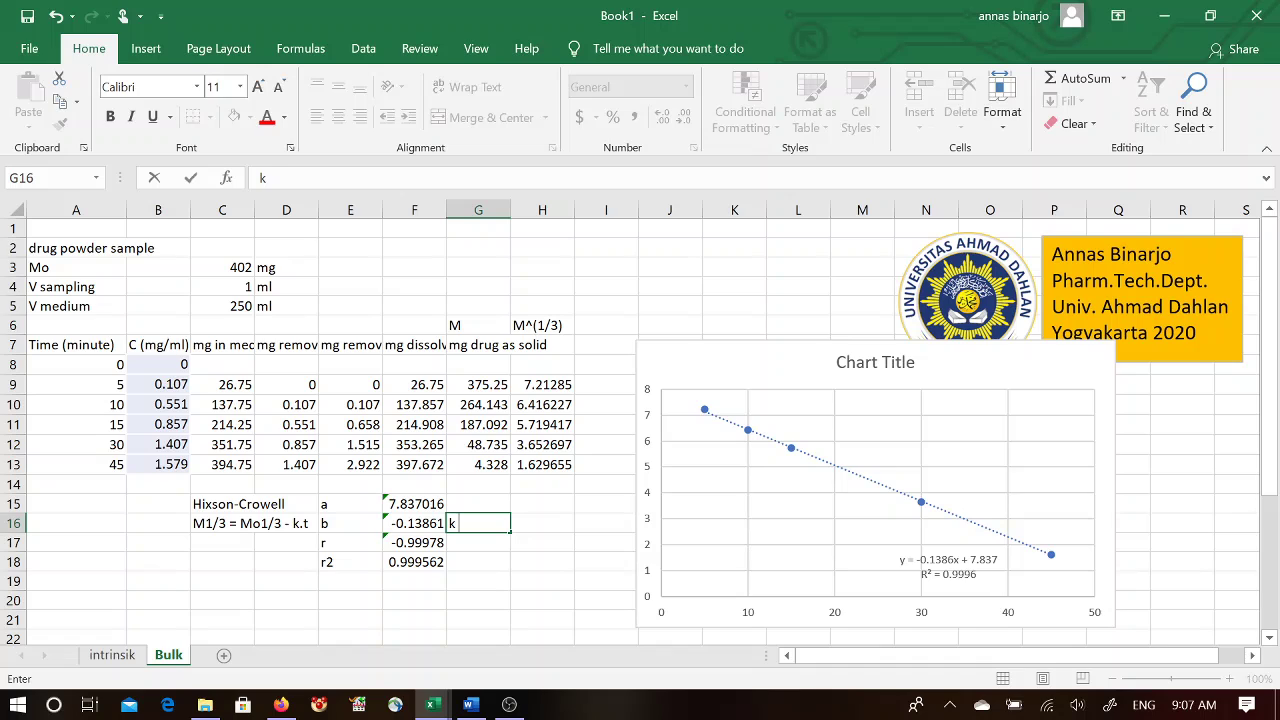
pyautogui.write(' Hixson-Cr')
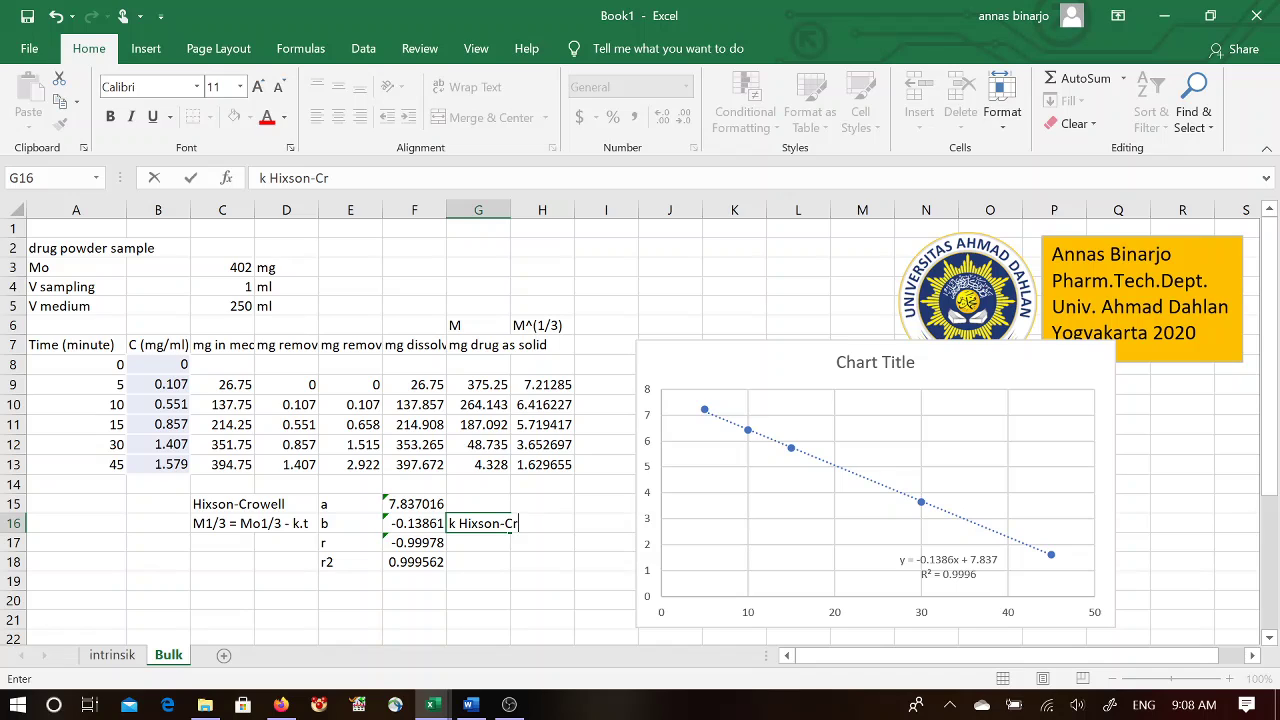
pyautogui.write('owell')
pyautogui.press('Return')
# Step: Calculate the rate constant in I16 as =-1*F16 and move the chart clear of column I
pyautogui.press('Right')
pyautogui.press('Right')
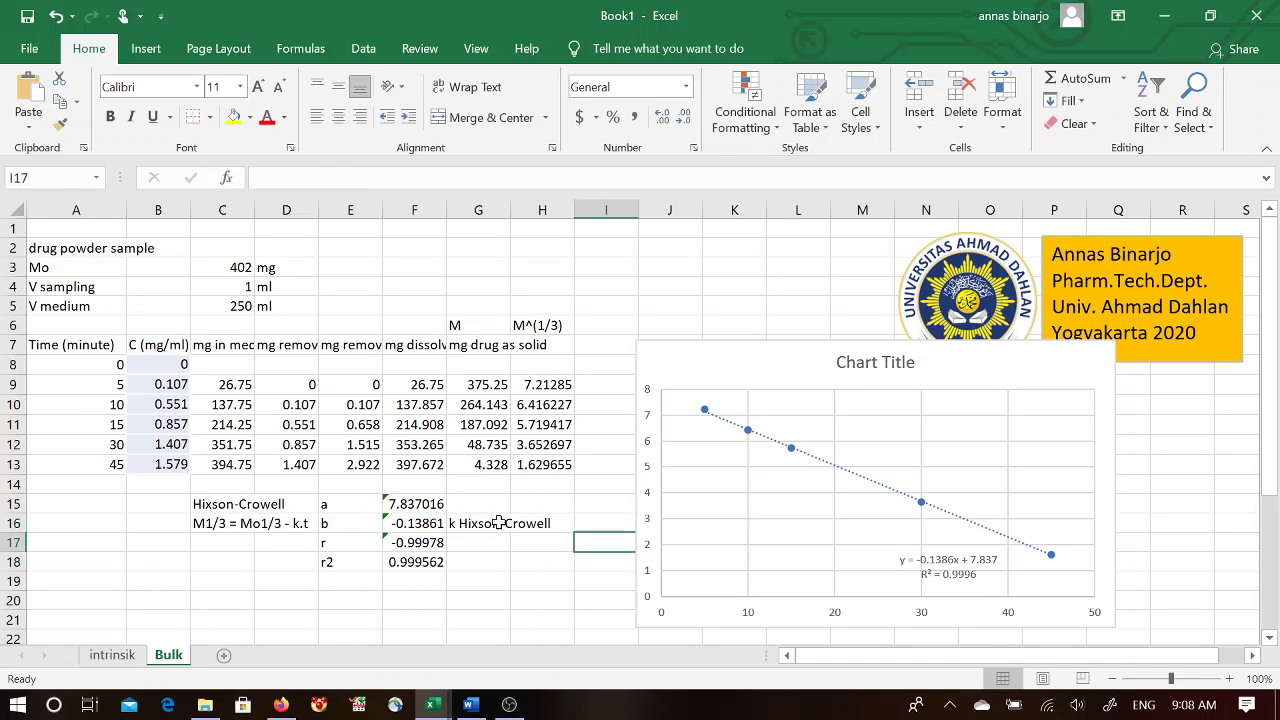
pyautogui.press('Up')
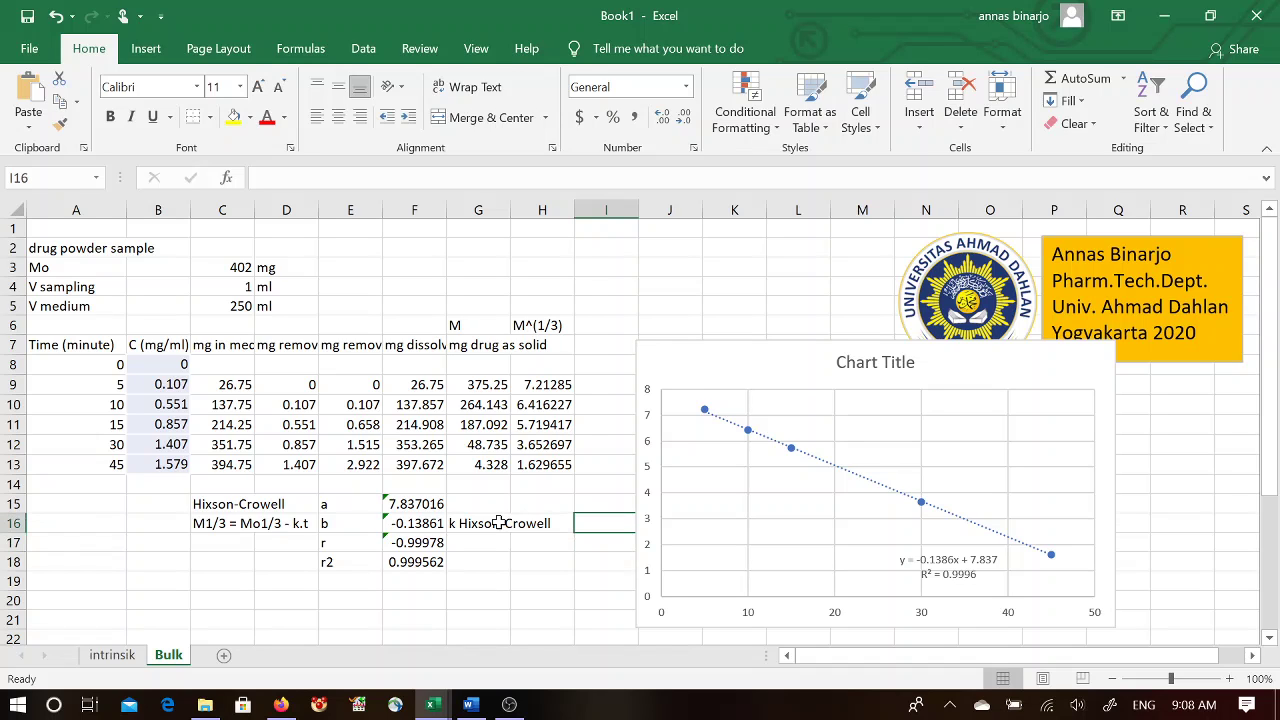
pyautogui.write('=-')
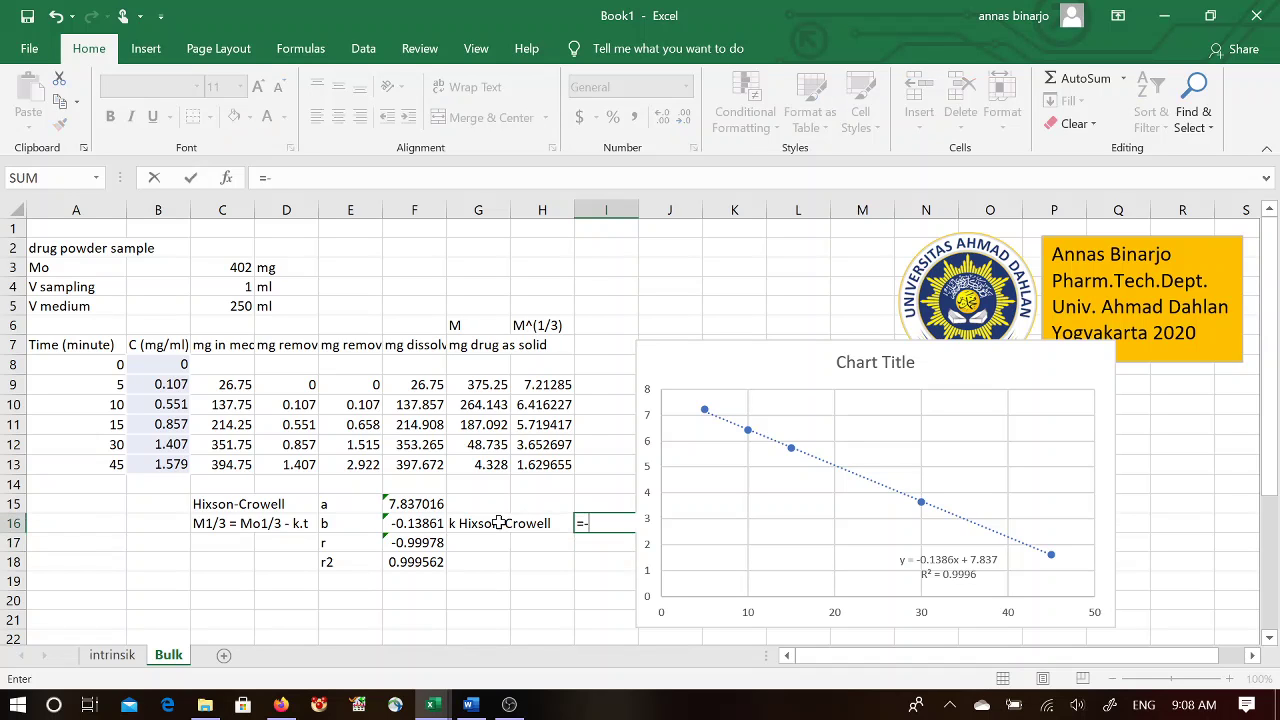
pyautogui.write('1*')
pyautogui.click(420, 524)
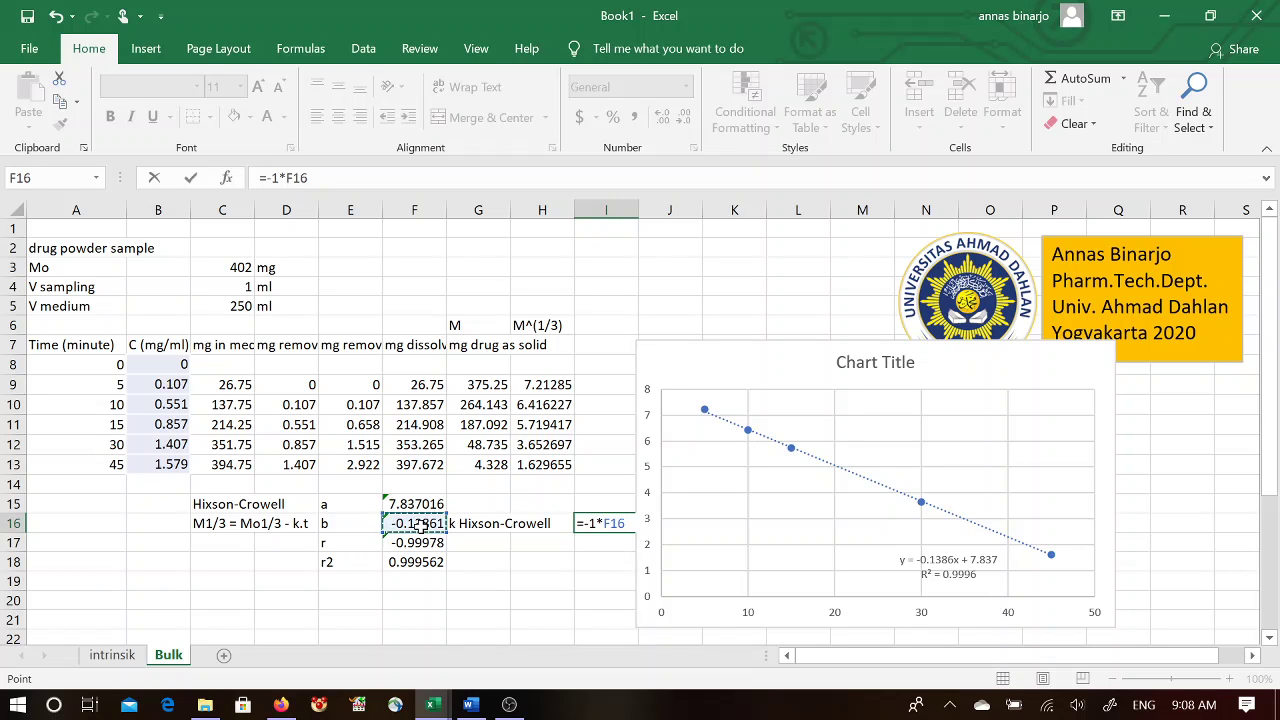
pyautogui.press('Return')
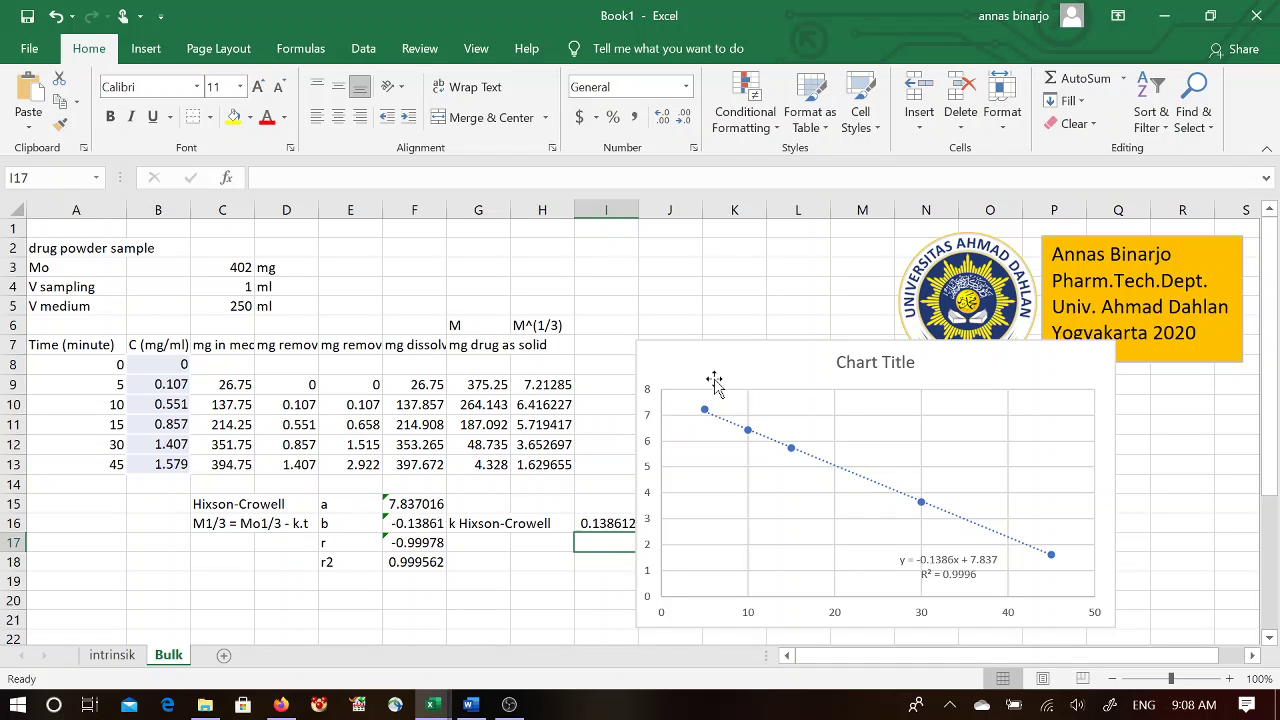
pyautogui.moveTo(731, 368); pyautogui.dragTo(785, 369)
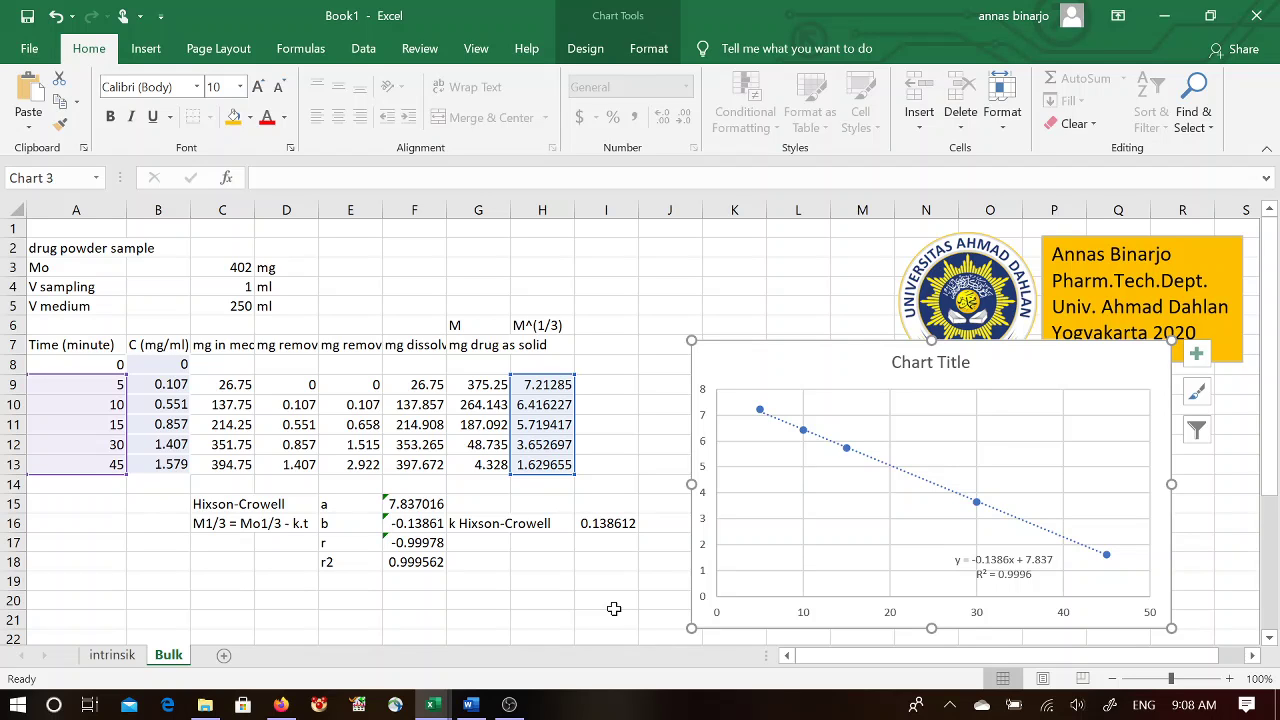
pyautogui.click(136, 664)
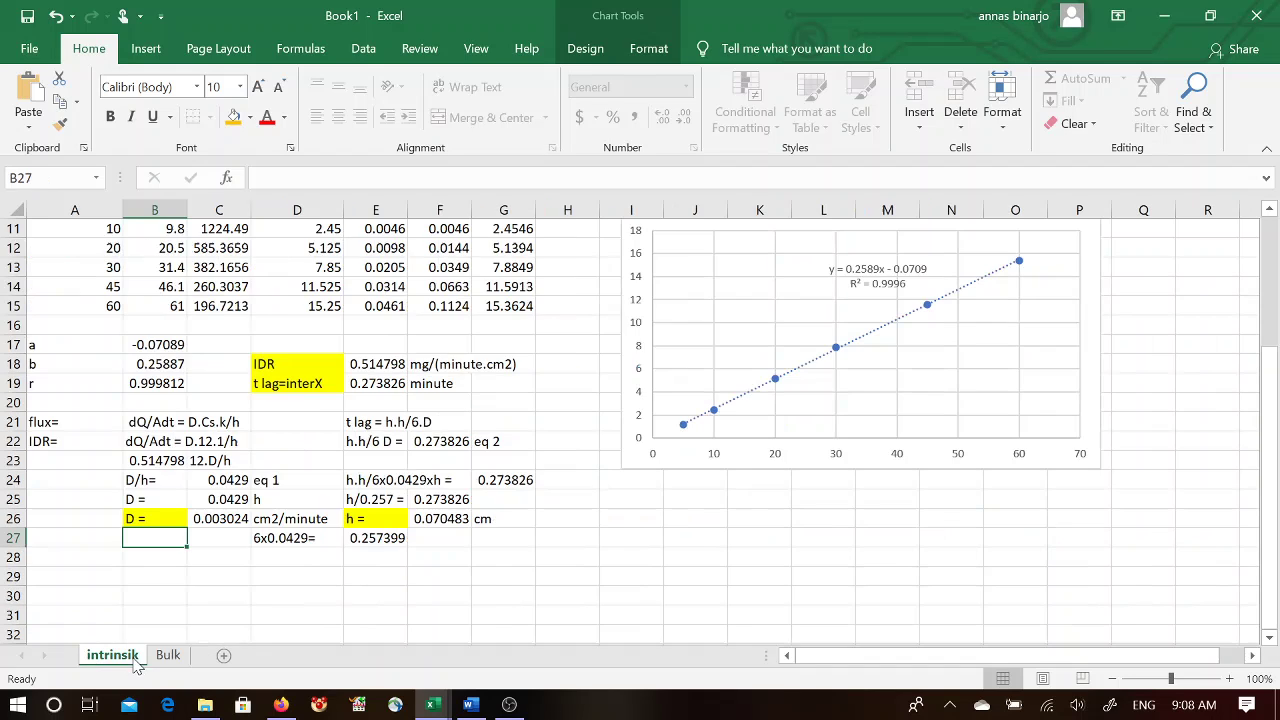
pyautogui.click(167, 660)
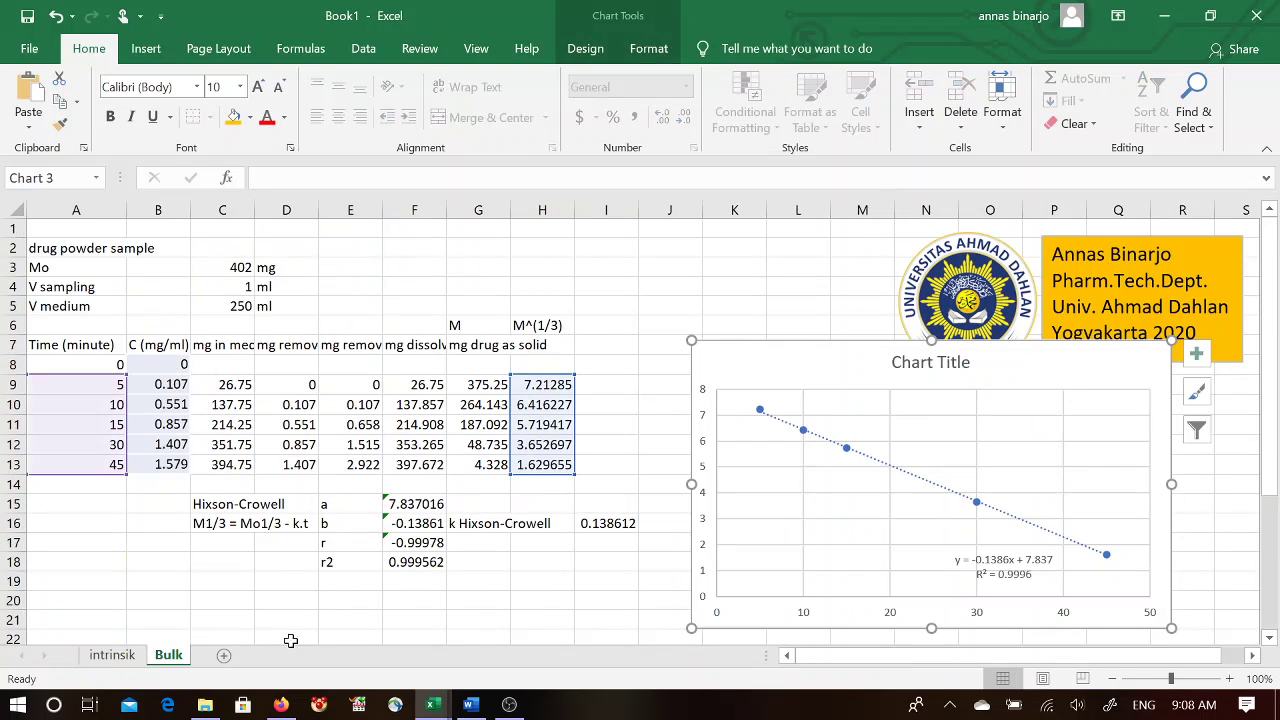
# Step: Enter the label "dissolusi" in cell A19 and its parameters "DE, t80, C30" in B19
pyautogui.click(103, 584)
pyautogui.write('dissol')
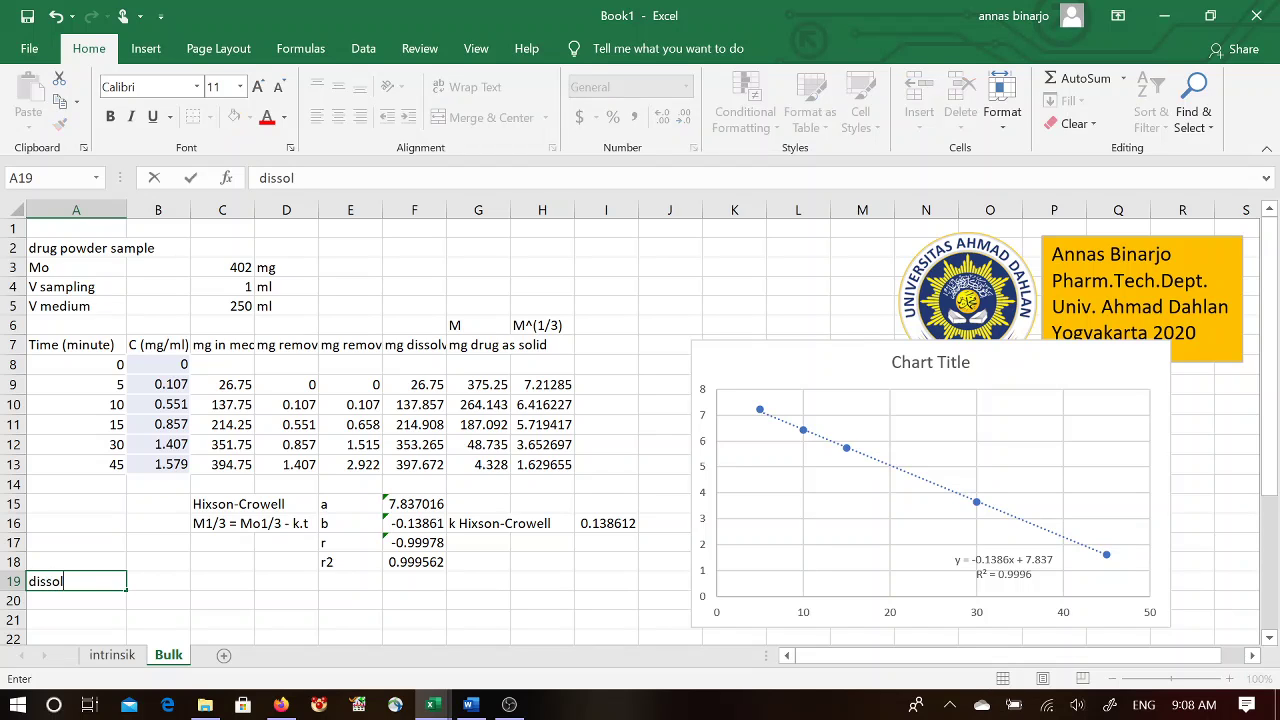
pyautogui.write('usi')
pyautogui.press('Tab')
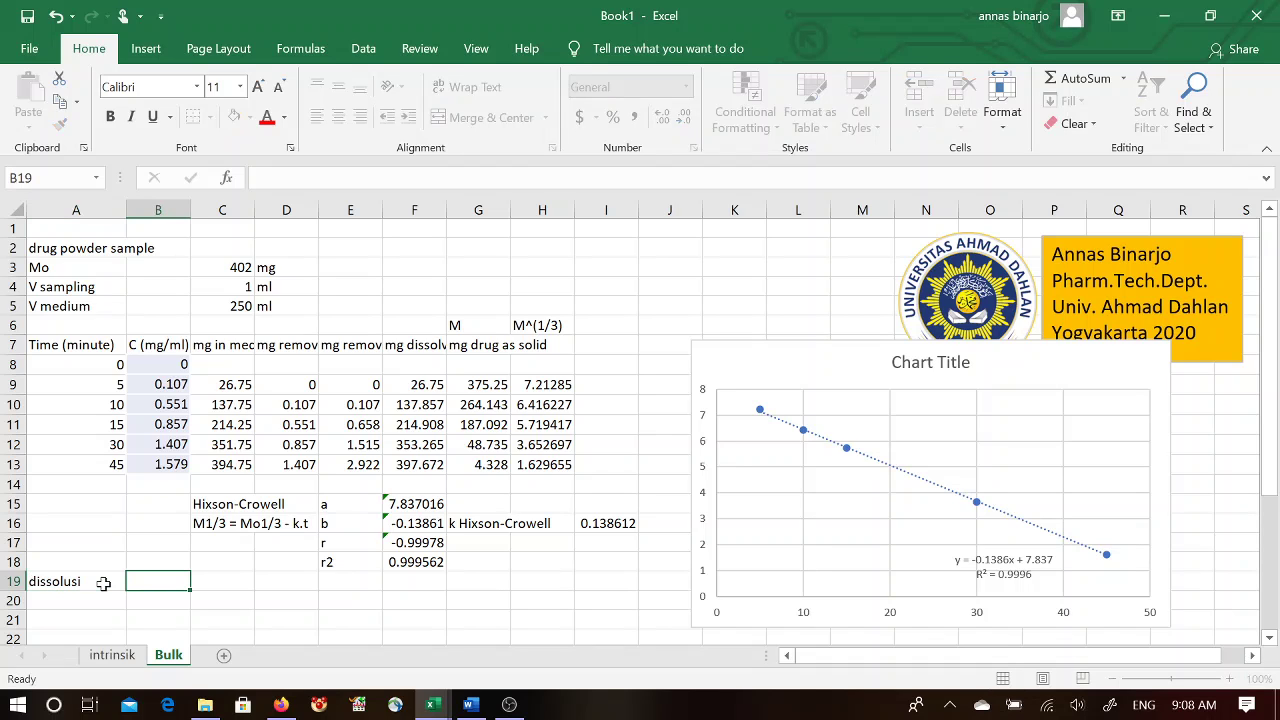
pyautogui.write('DE, t80')
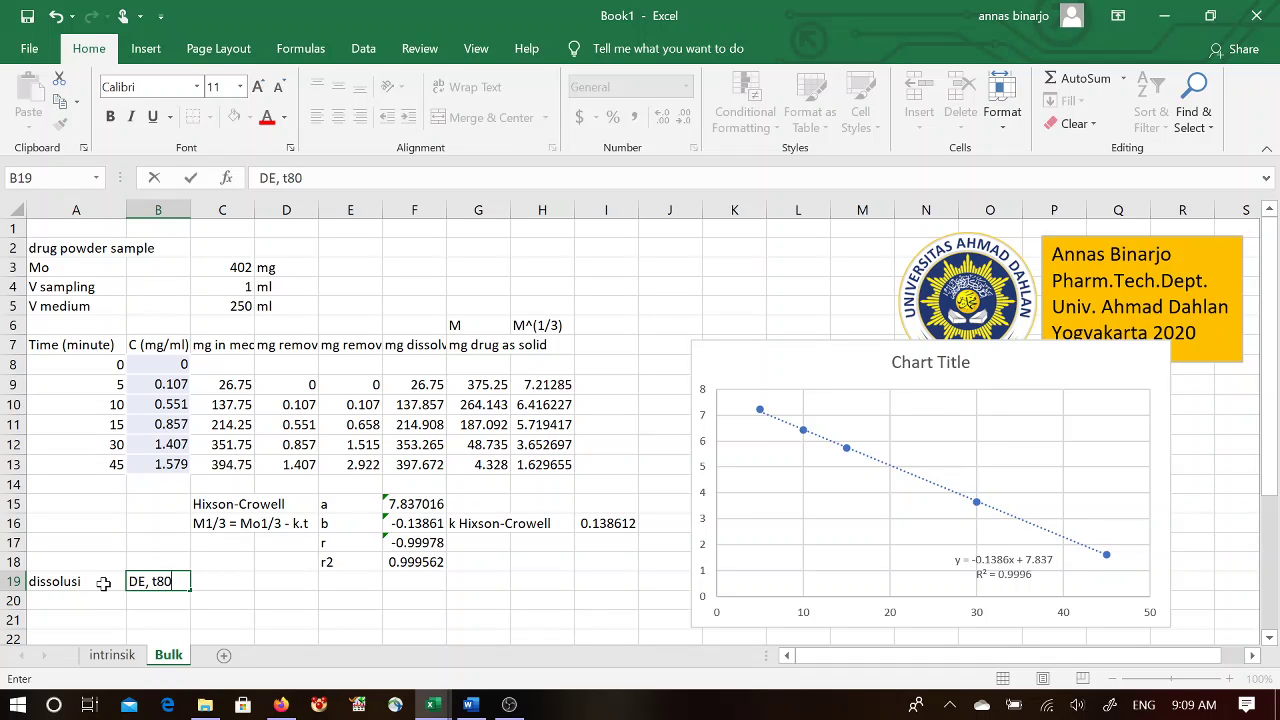
pyautogui.write(', C')
pyautogui.write('30')
pyautogui.press('Return')
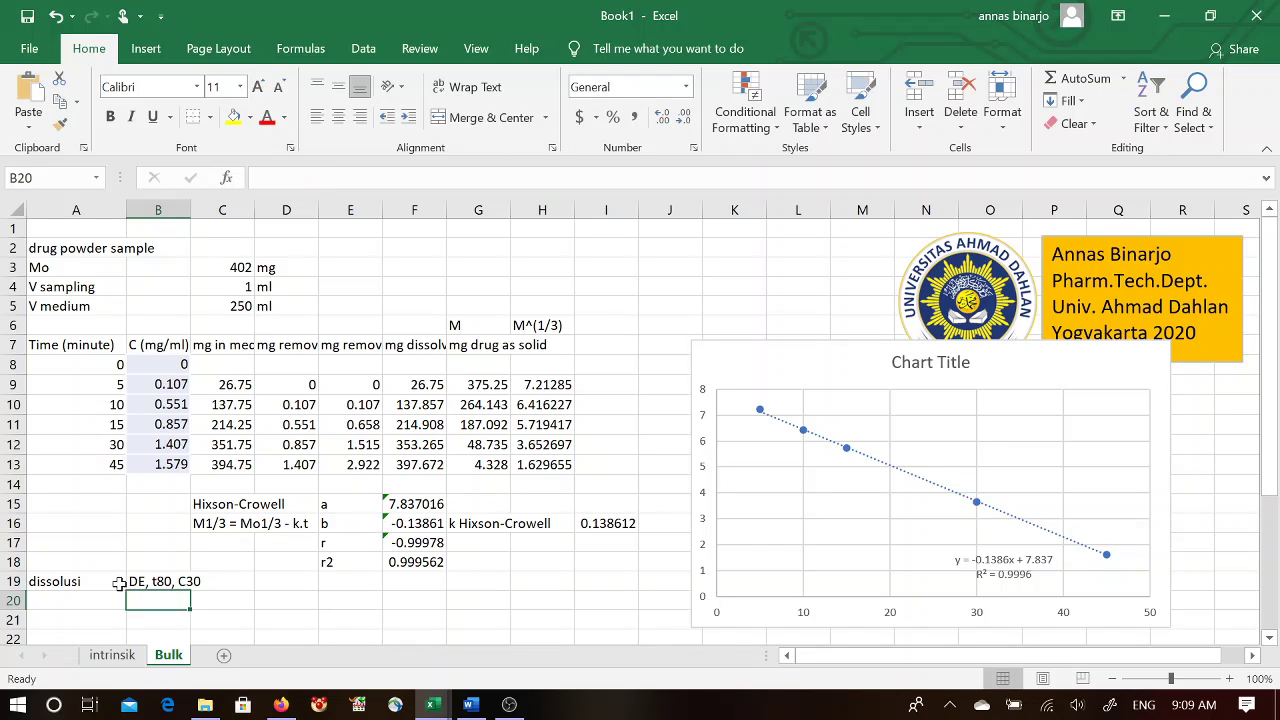
# Step: Enter the label "dissolusi terbanding" in cell A20, below the "dissolusi" label
pyautogui.click(114, 582)
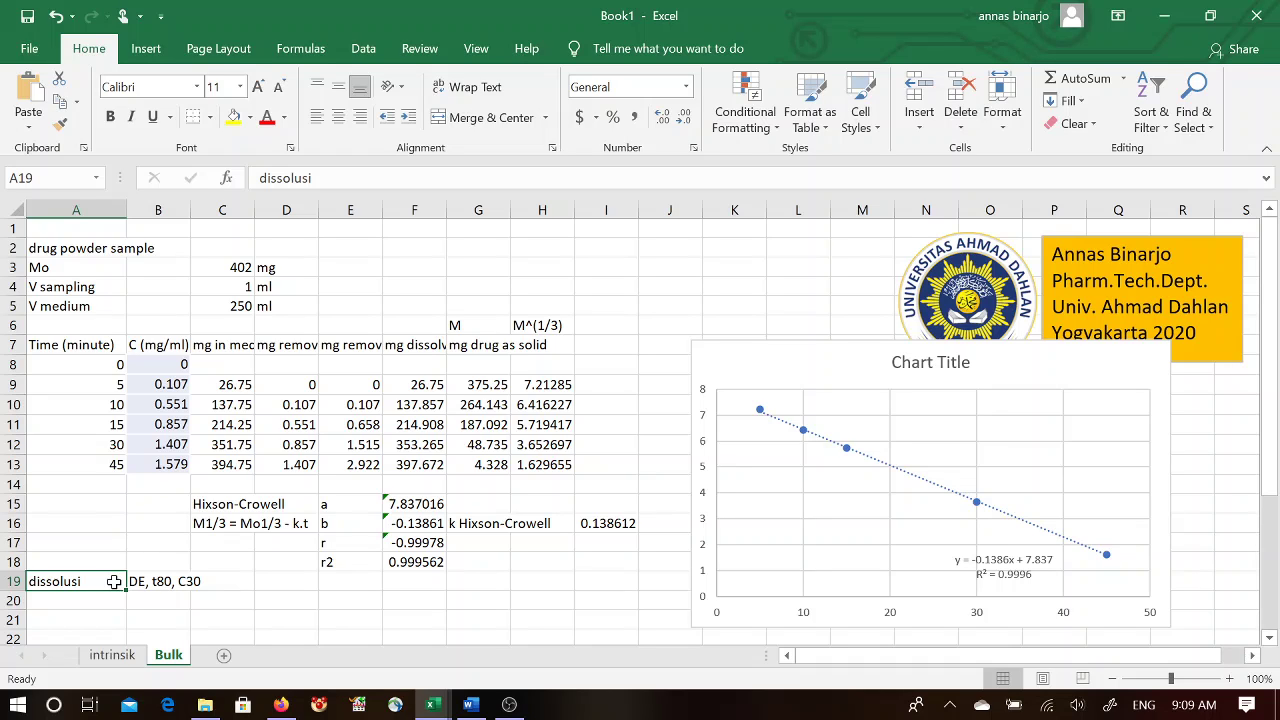
pyautogui.press('Return')
pyautogui.write('dissolusi')
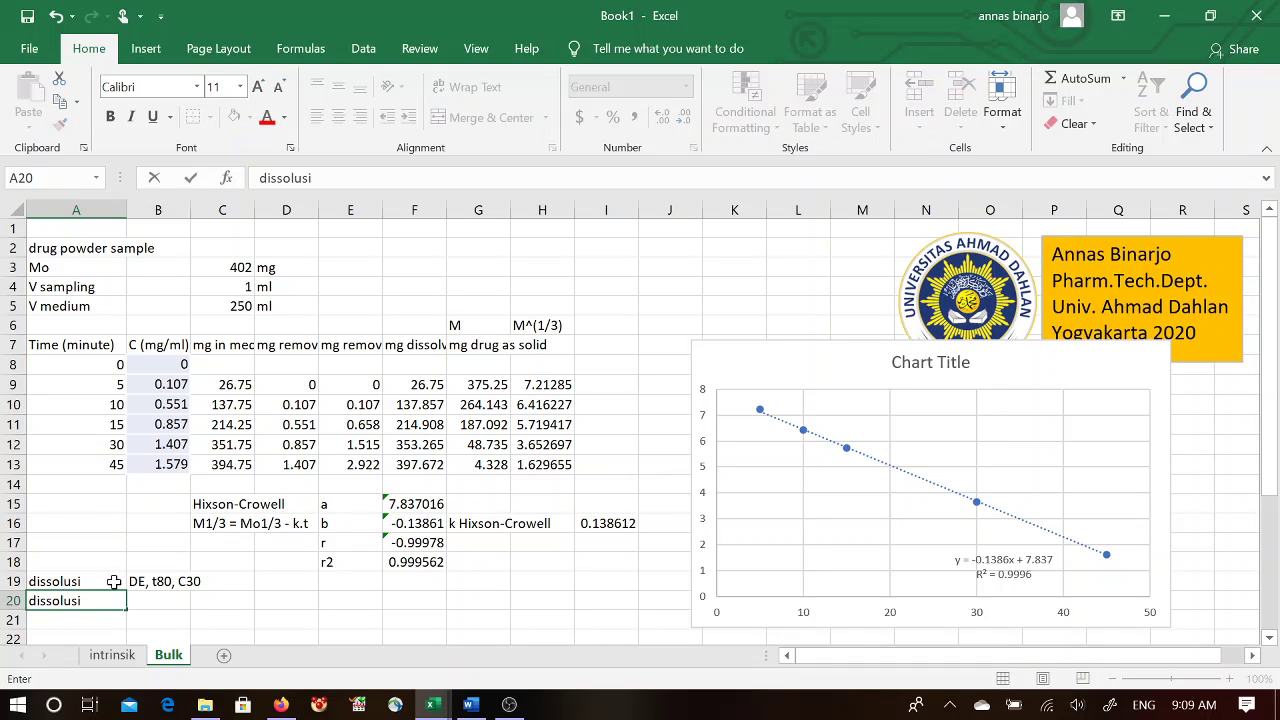
pyautogui.press('Tab')
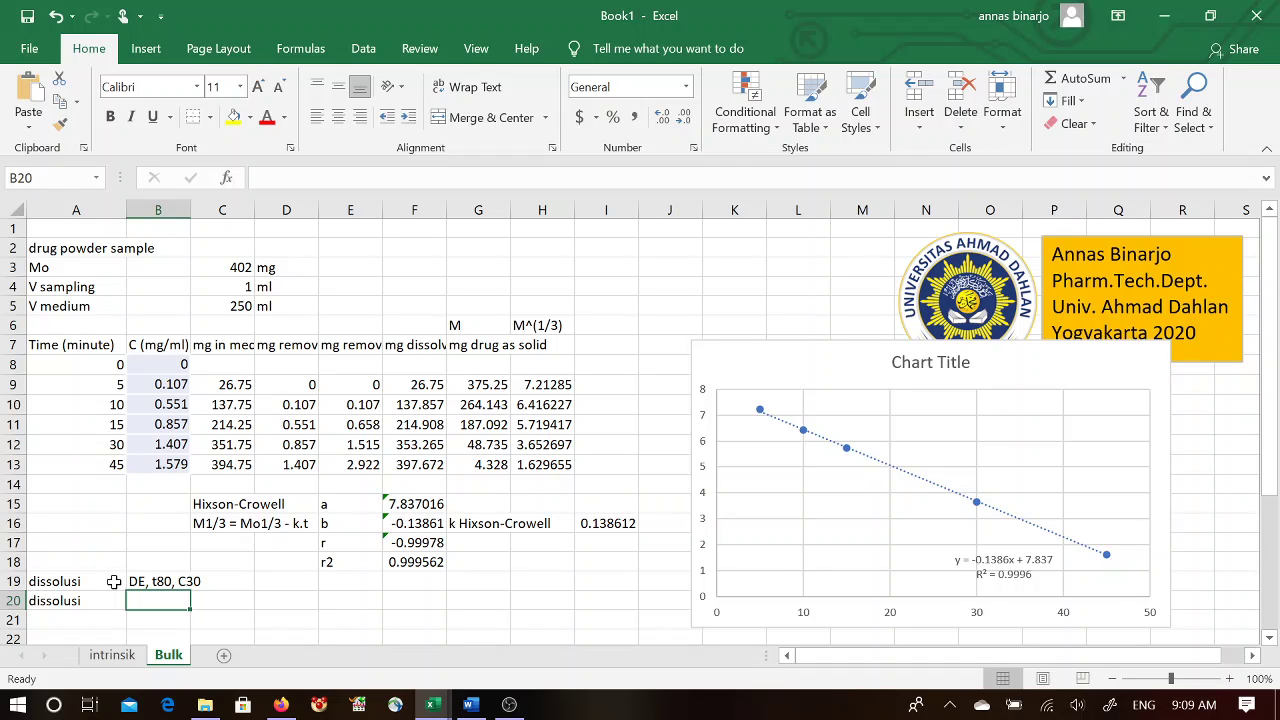
pyautogui.press('Left')
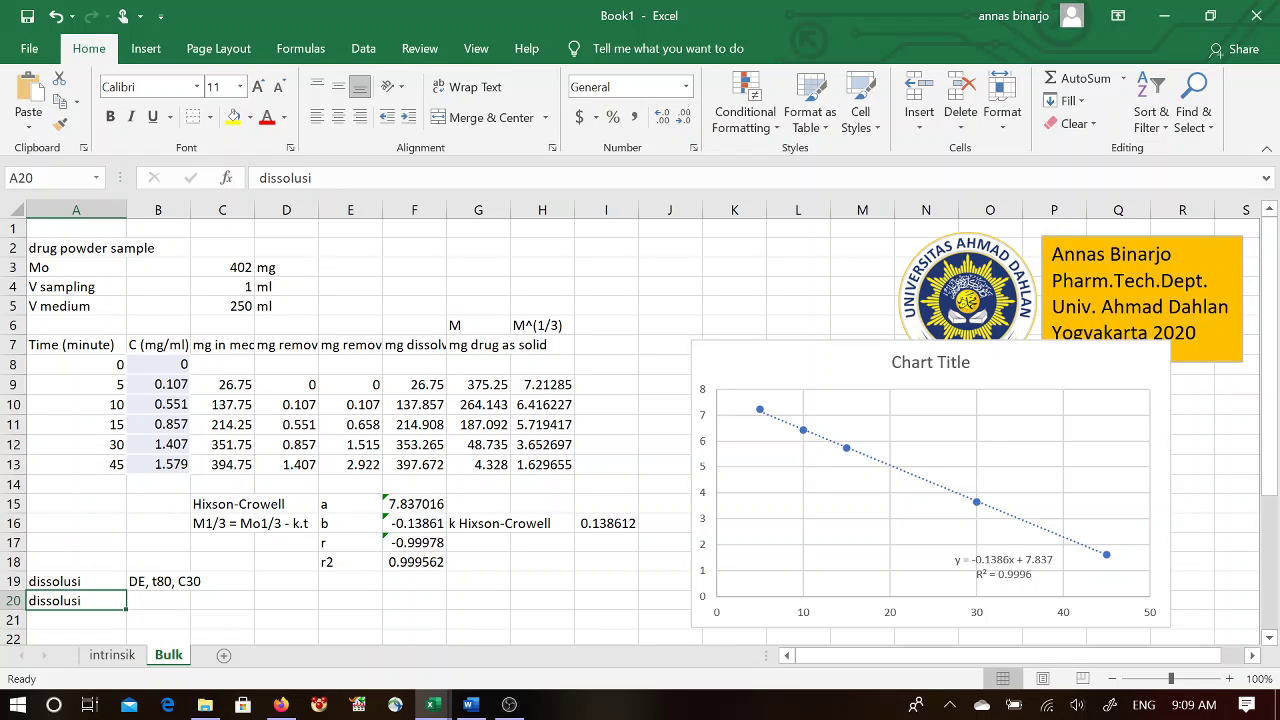
pyautogui.press('F2')
pyautogui.write('terbanding')
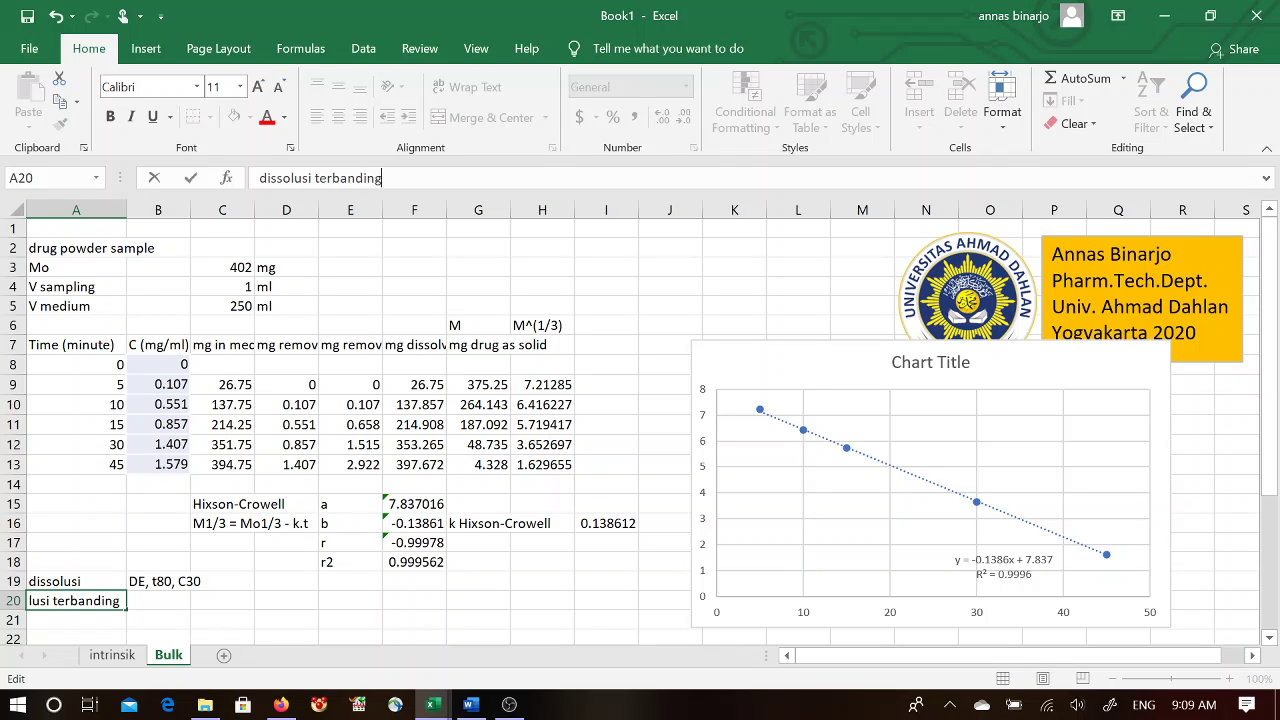
pyautogui.press('Return')
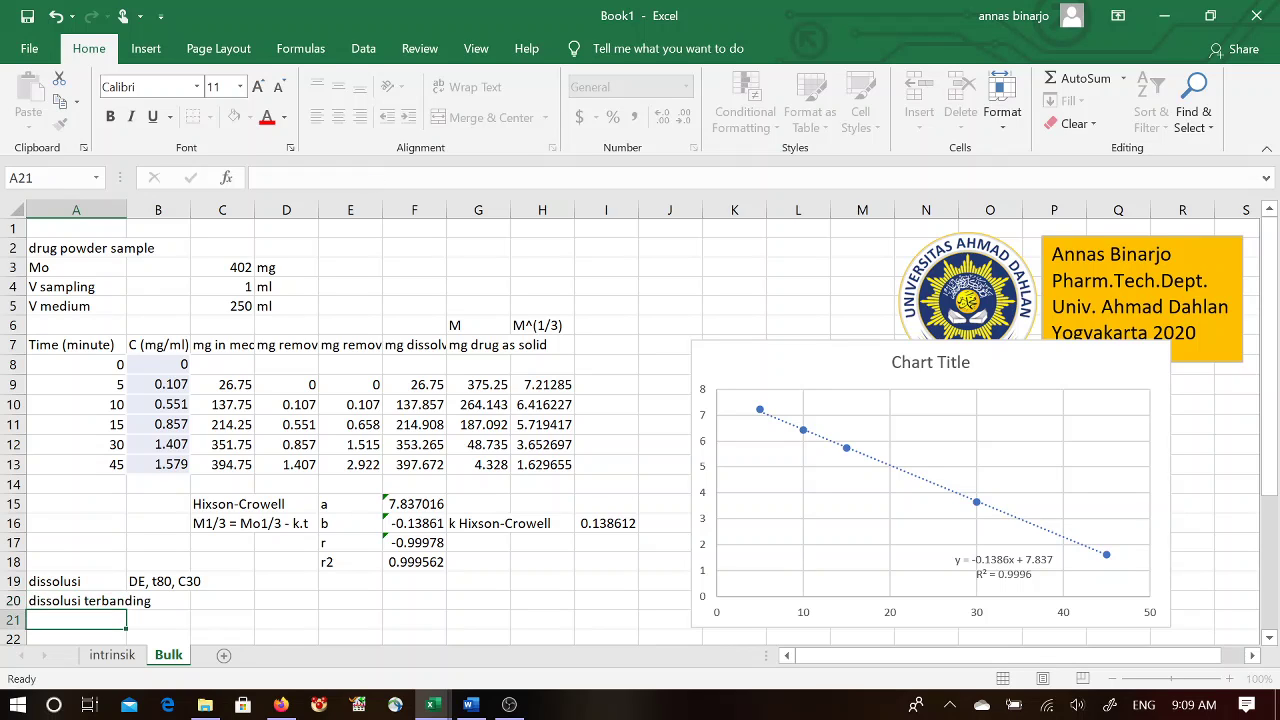
# Step: Select the empty cell C20 in the "dissolusi terbanding" row
pyautogui.press('Right')
pyautogui.press('Right')
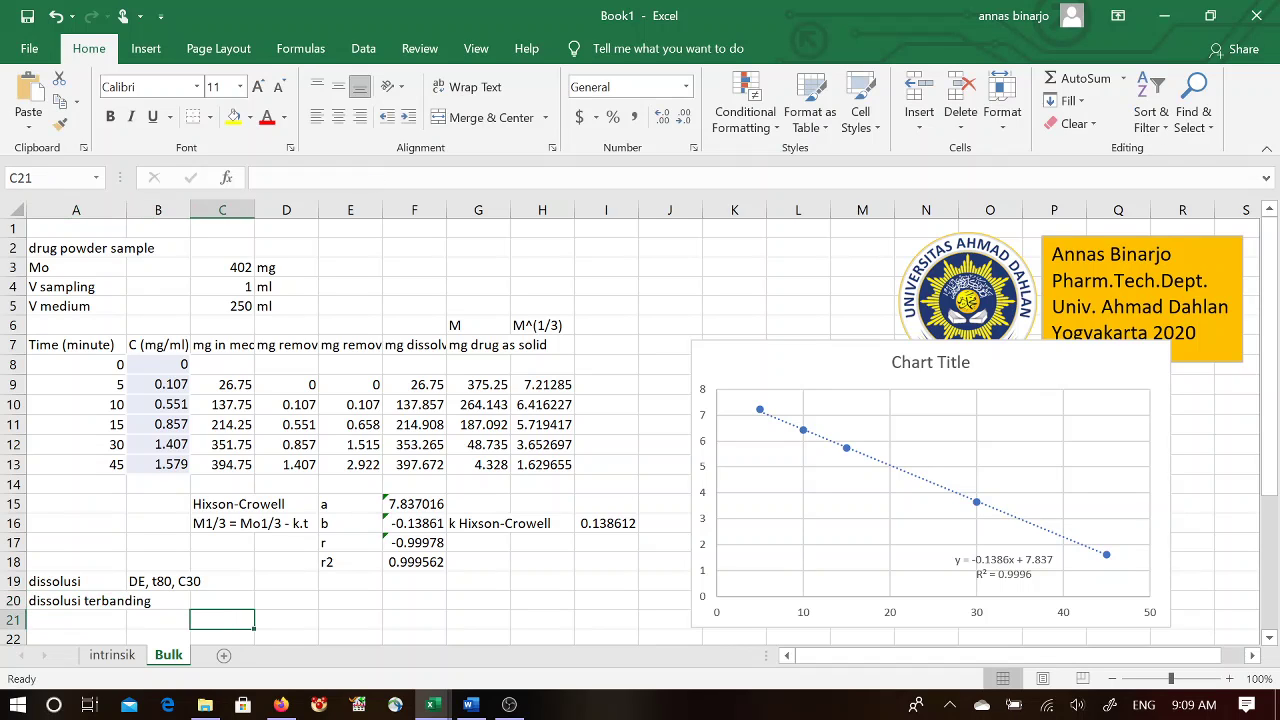
pyautogui.press('Up')
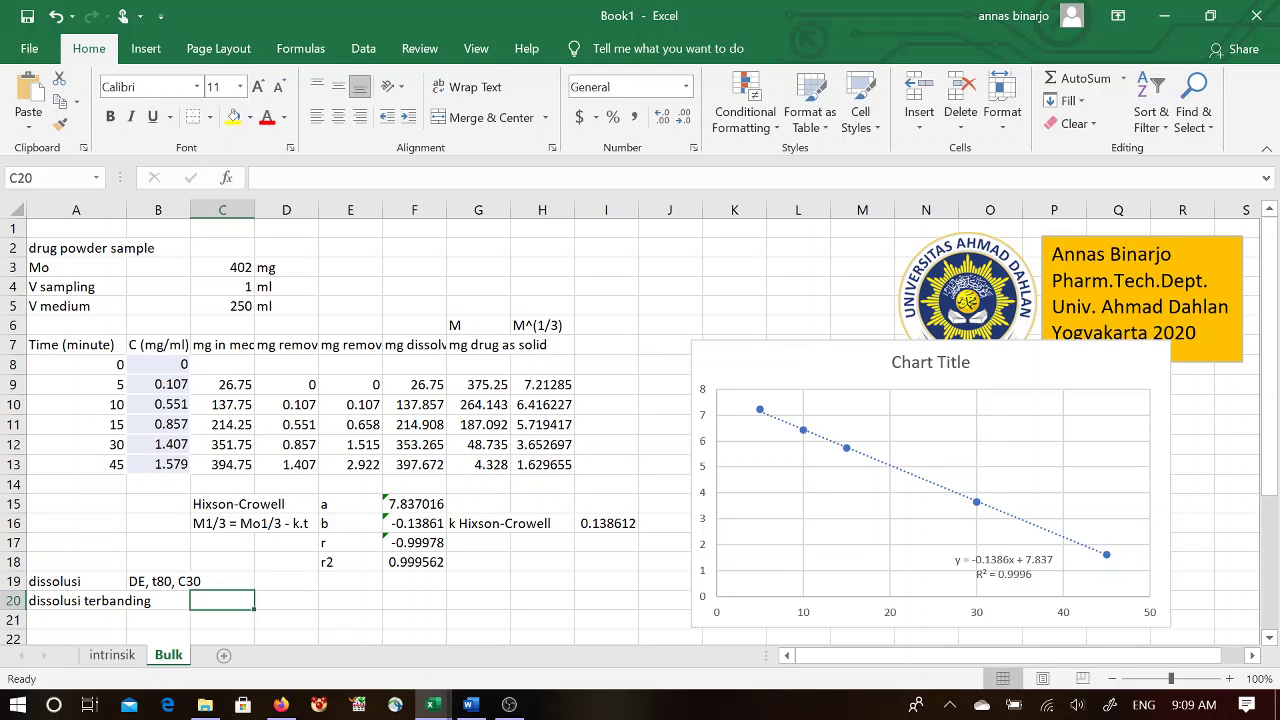